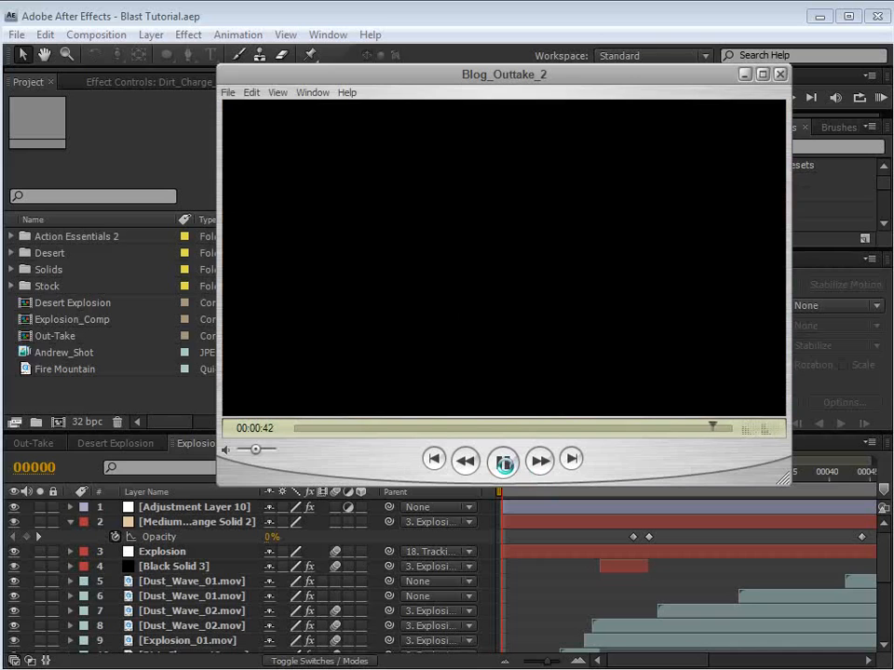
# Step: Pause the Blog_Outtake_2 clip and scrub through it to the moment just before the explosion
pyautogui.click(504, 463)
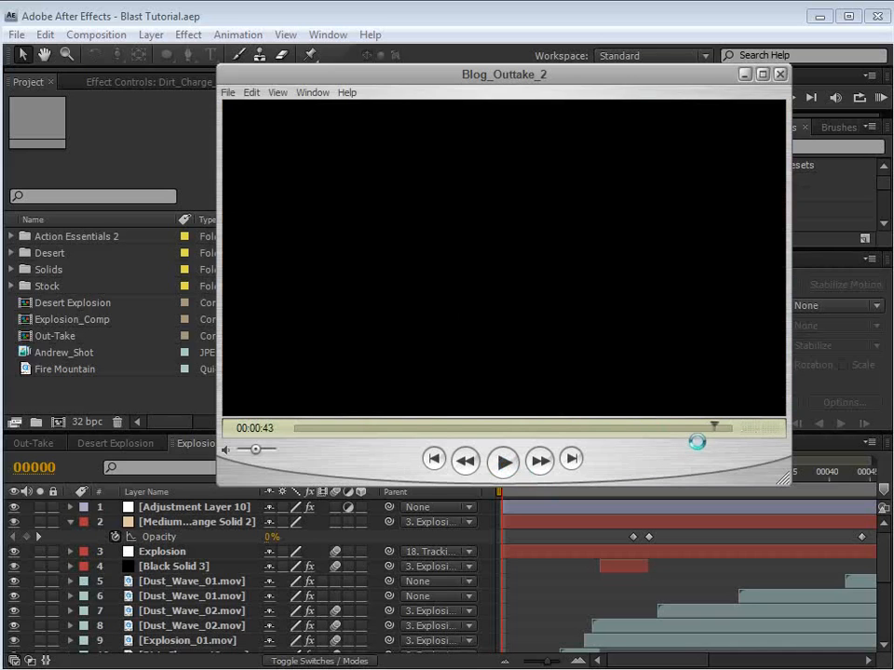
pyautogui.moveTo(717, 426); pyautogui.dragTo(557, 425)
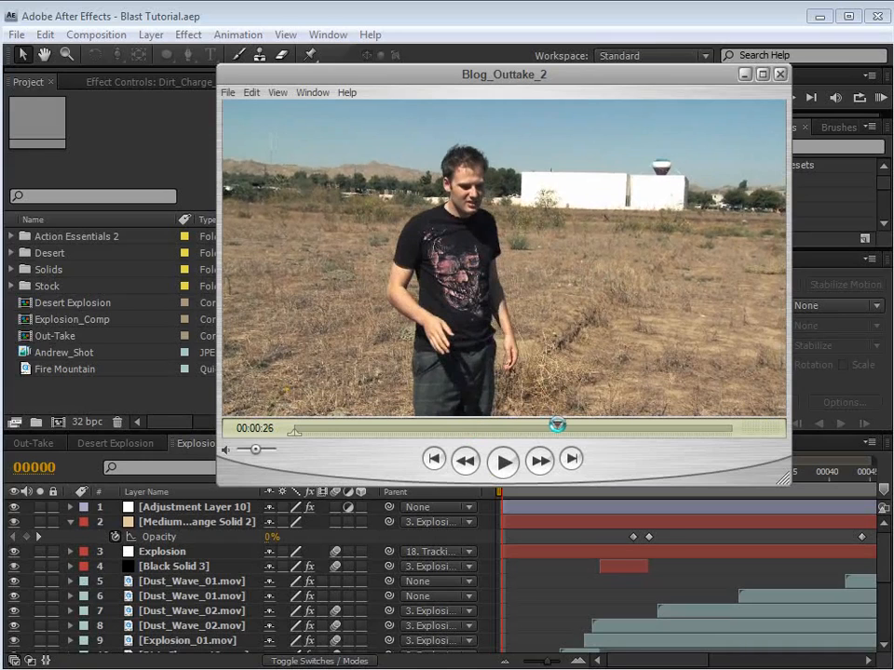
pyautogui.moveTo(557, 425); pyautogui.dragTo(565, 425)
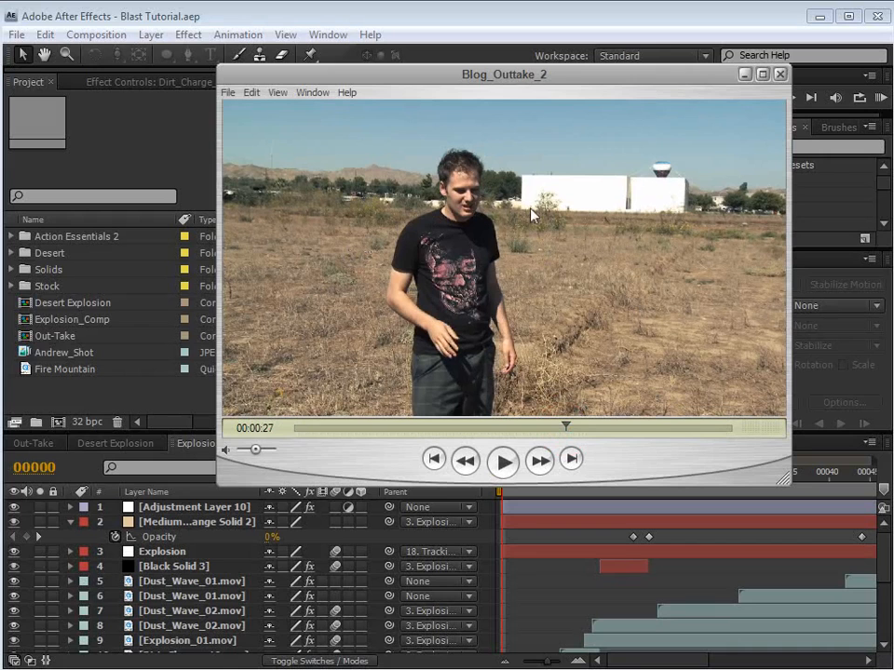
pyautogui.moveTo(566, 426); pyautogui.dragTo(654, 426)
pyautogui.press('Right')
pyautogui.press('Right')
pyautogui.press('Right')
pyautogui.press('Right')
pyautogui.press('Right')
pyautogui.press('Right')
pyautogui.press('Right')
pyautogui.press('Right')
pyautogui.press('Right')
pyautogui.press('Right')
pyautogui.press('Right')
pyautogui.press('Right')
pyautogui.press('Right')
pyautogui.press('Right')
pyautogui.press('Right')
pyautogui.press('Right')
pyautogui.press('Right')
pyautogui.press('Right')
pyautogui.press('Right')
pyautogui.press('Right')
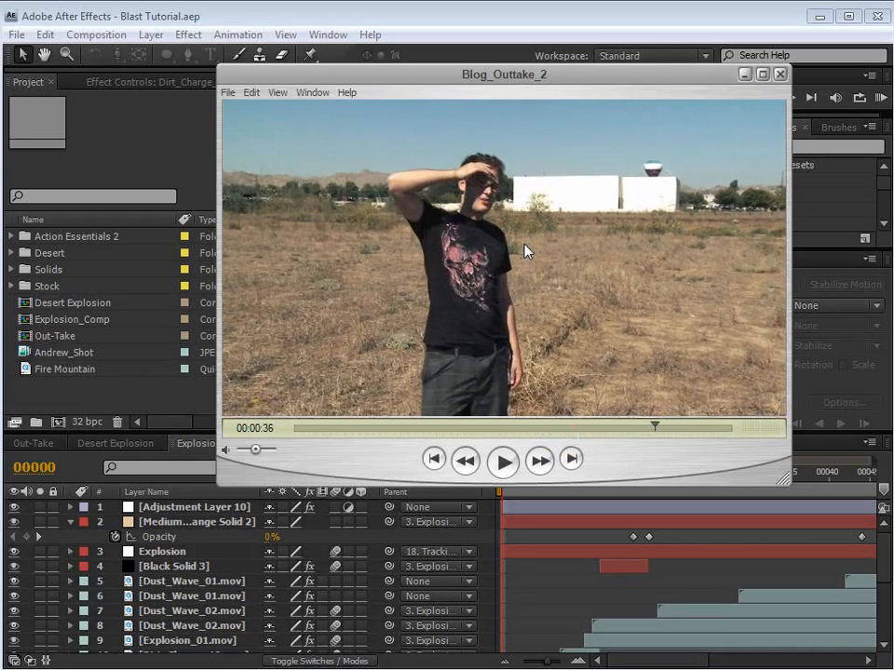
pyautogui.press('Left')
pyautogui.press('Left')
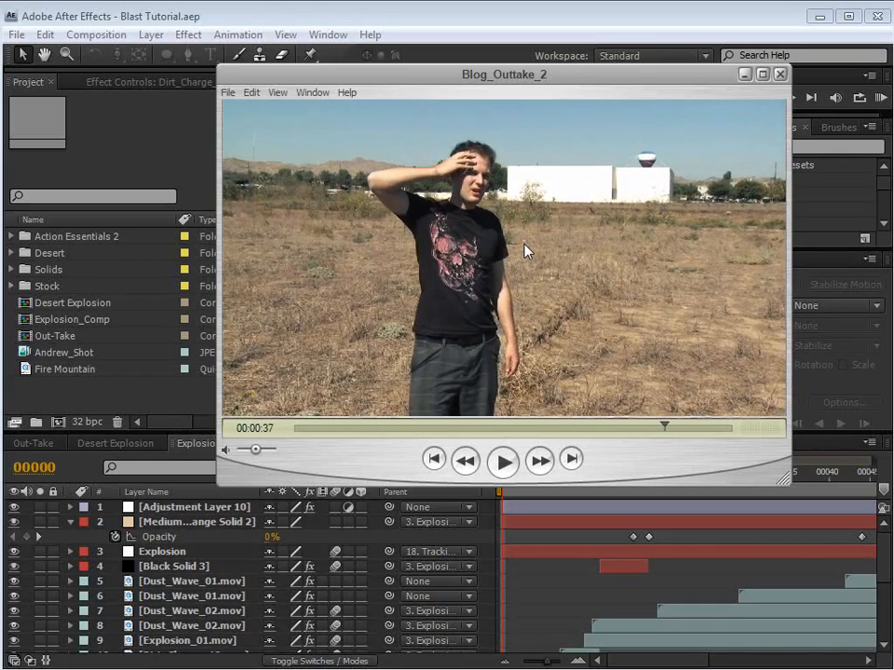
pyautogui.press('Right')
pyautogui.press('Right')
pyautogui.press('Right')
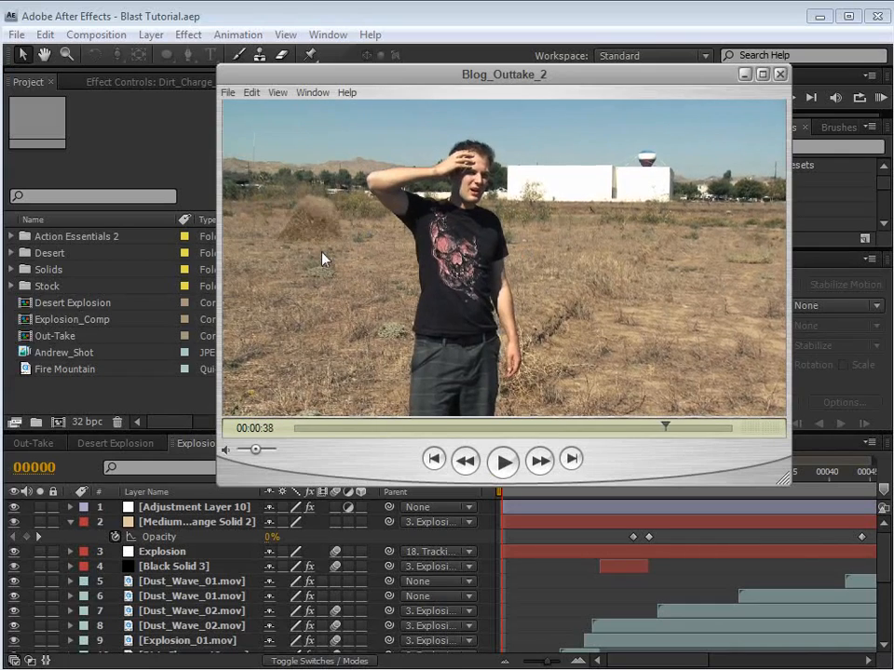
# Step: Examine the explosion in the Blog_Outtake_2 clip frame by frame, going back over its bright flash
pyautogui.press('Right')
pyautogui.press('Right')
pyautogui.press('Right')
pyautogui.press('Right')
pyautogui.press('Right')
pyautogui.press('Right')
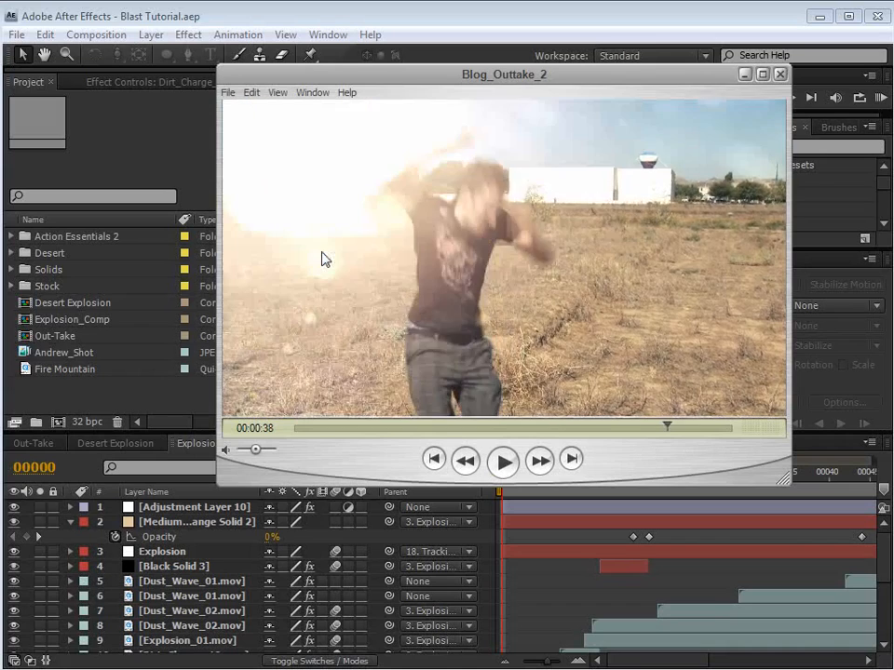
pyautogui.press('Right')
pyautogui.press('Right')
pyautogui.press('Right')
pyautogui.press('Right')
pyautogui.press('Right')
pyautogui.press('Right')
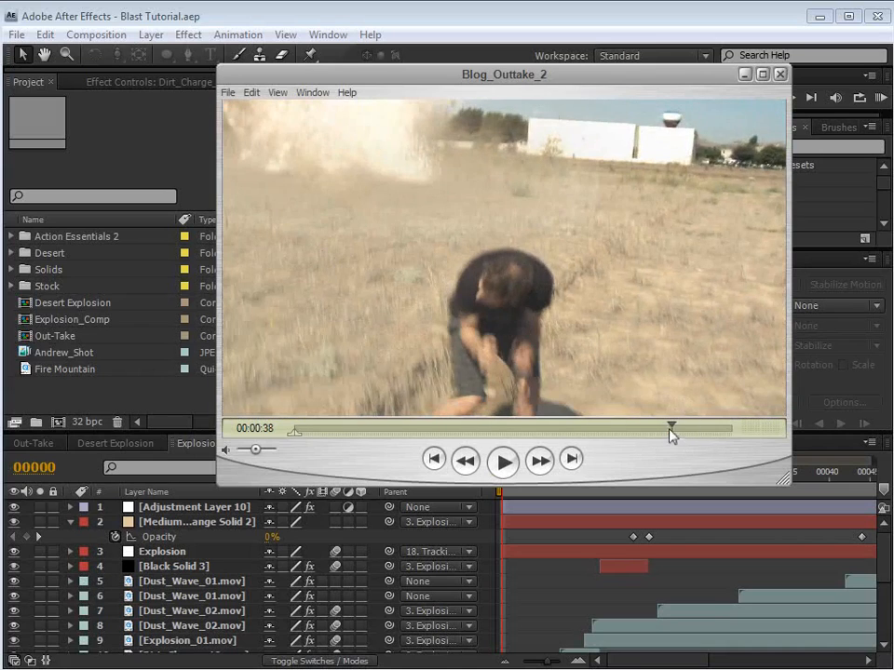
pyautogui.moveTo(670, 434); pyautogui.dragTo(667, 433)
pyautogui.press('Right')
pyautogui.press('Right')
pyautogui.press('Right')
pyautogui.press('Right')
pyautogui.press('Right')
pyautogui.press('Right')
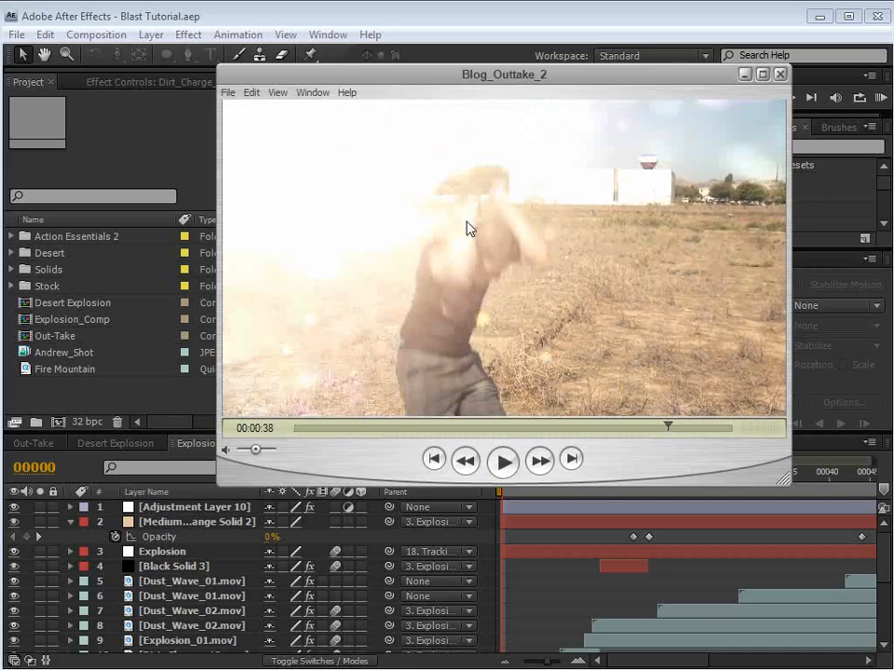
# Step: Switch to After Effects and scrub through the raw Andrew_Shot footage to examine the actor's fall, camera shake and empty background
pyautogui.click(389, 18)
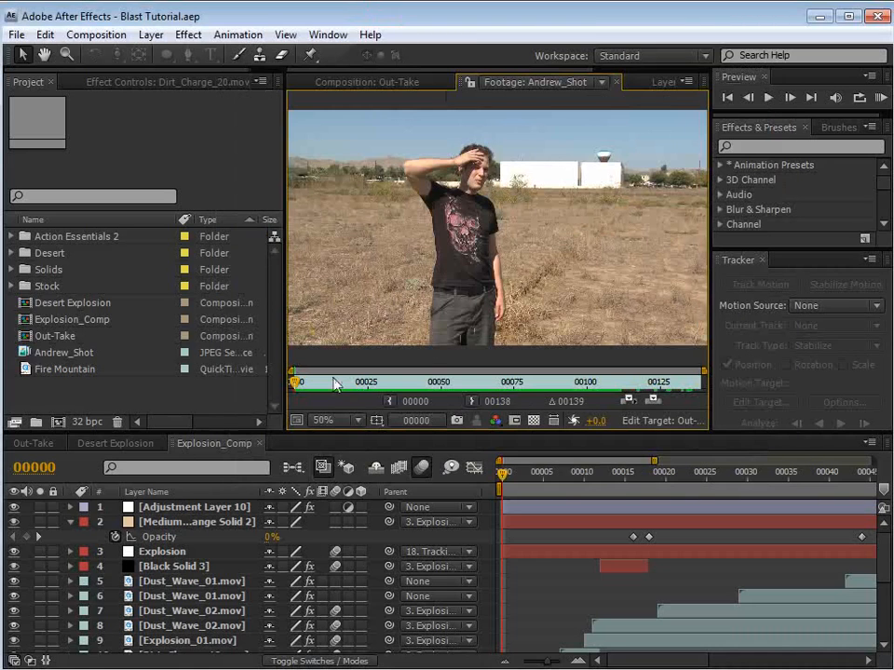
pyautogui.moveTo(311, 382)
pyautogui.mouseDown()
pyautogui.moveTo(617, 388)
pyautogui.moveTo(326, 385)
pyautogui.mouseUp()
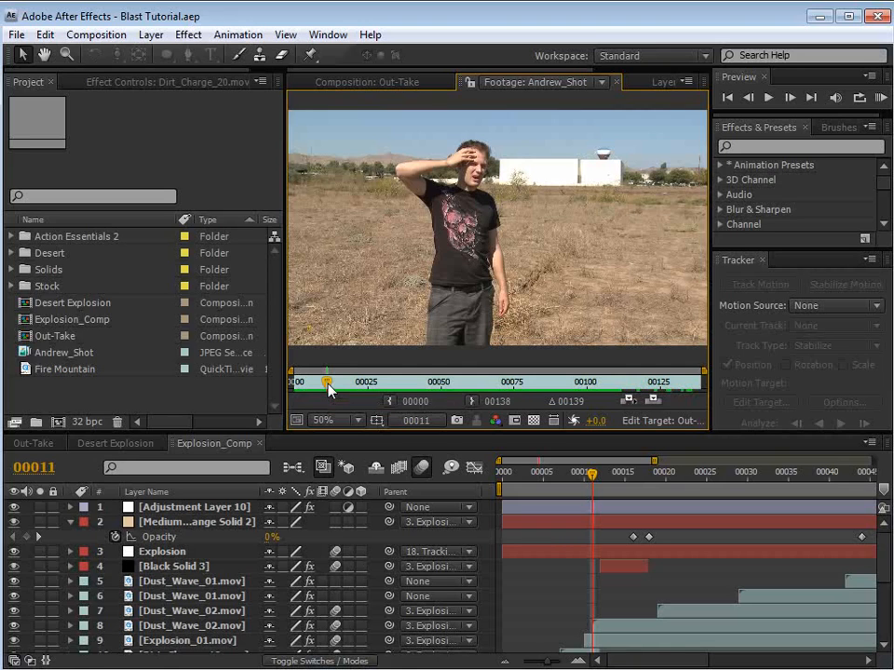
pyautogui.moveTo(328, 387)
pyautogui.mouseDown()
pyautogui.moveTo(306, 387)
pyautogui.moveTo(642, 388)
pyautogui.moveTo(307, 402)
pyautogui.mouseUp()
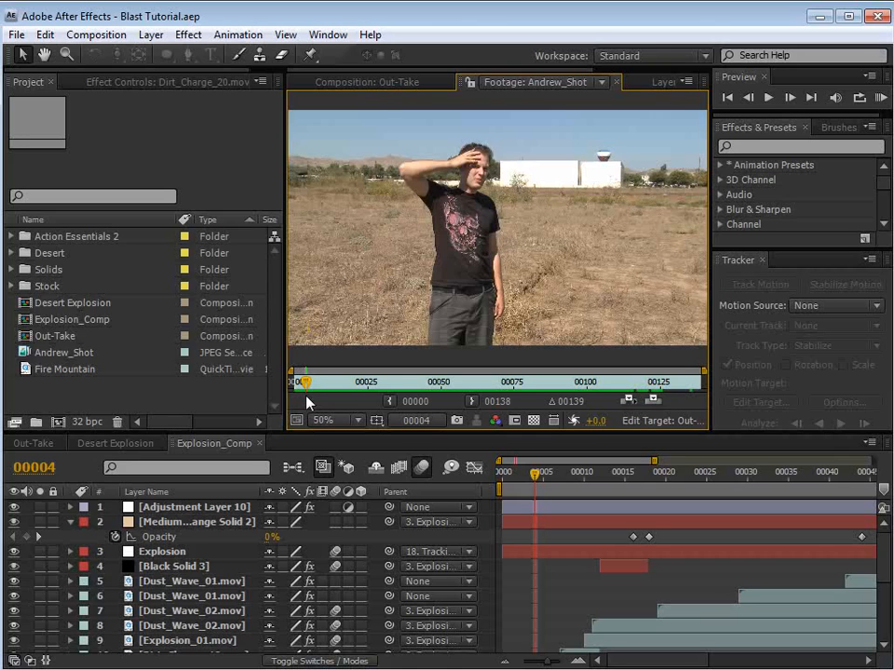
pyautogui.moveTo(307, 402); pyautogui.dragTo(341, 398)
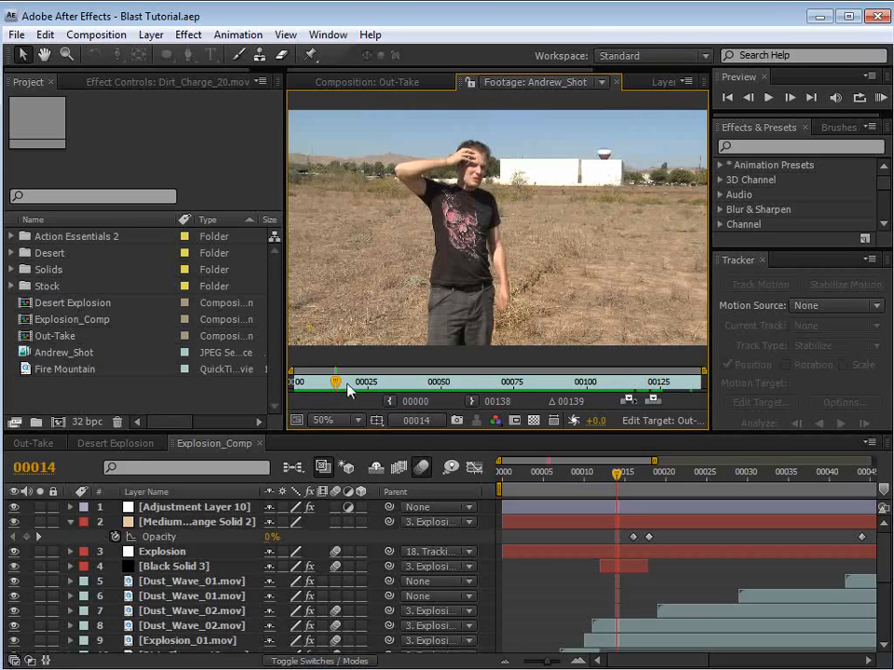
pyautogui.moveTo(336, 382); pyautogui.dragTo(397, 384)
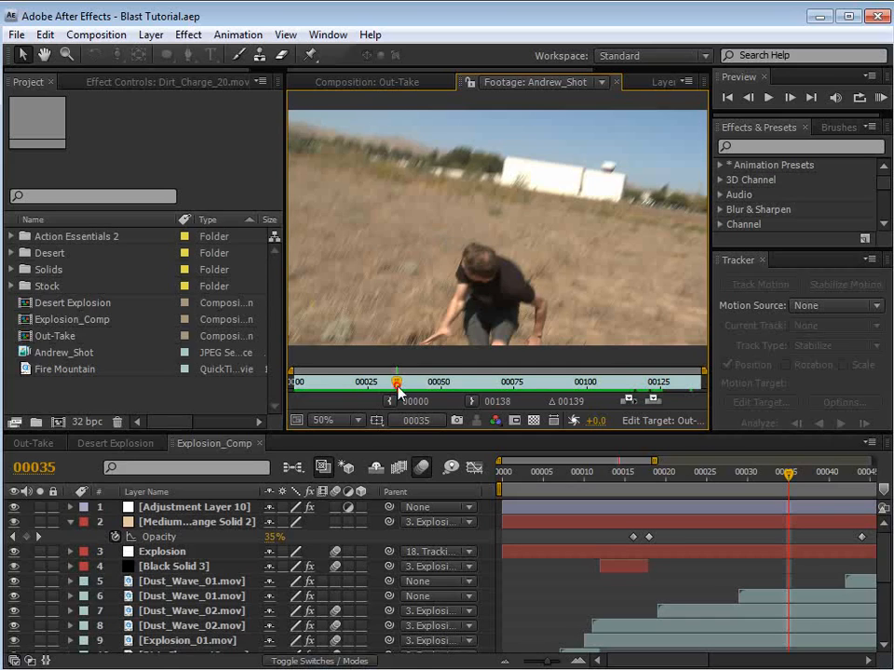
pyautogui.moveTo(397, 382); pyautogui.dragTo(415, 383)
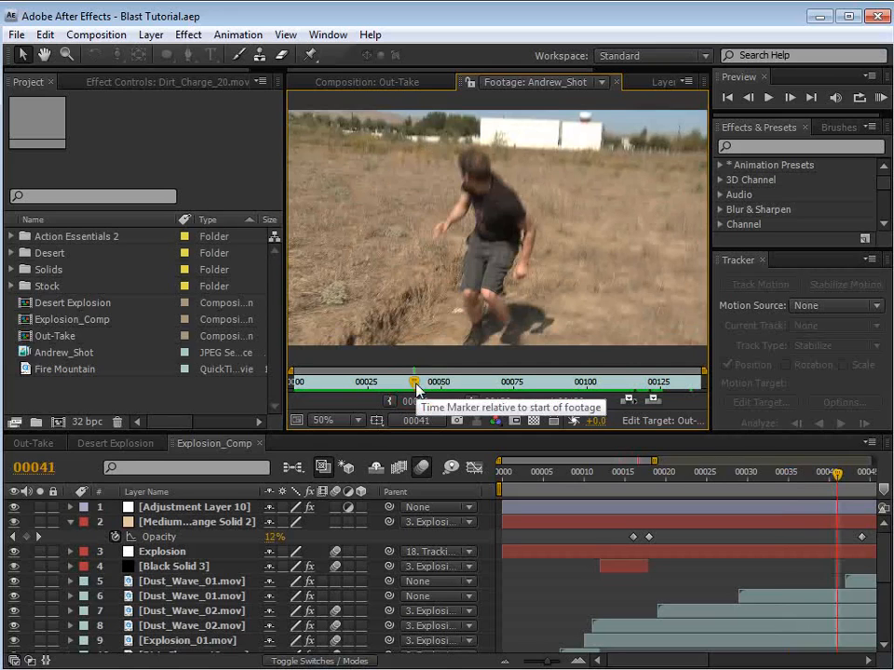
pyautogui.moveTo(415, 383); pyautogui.dragTo(660, 382)
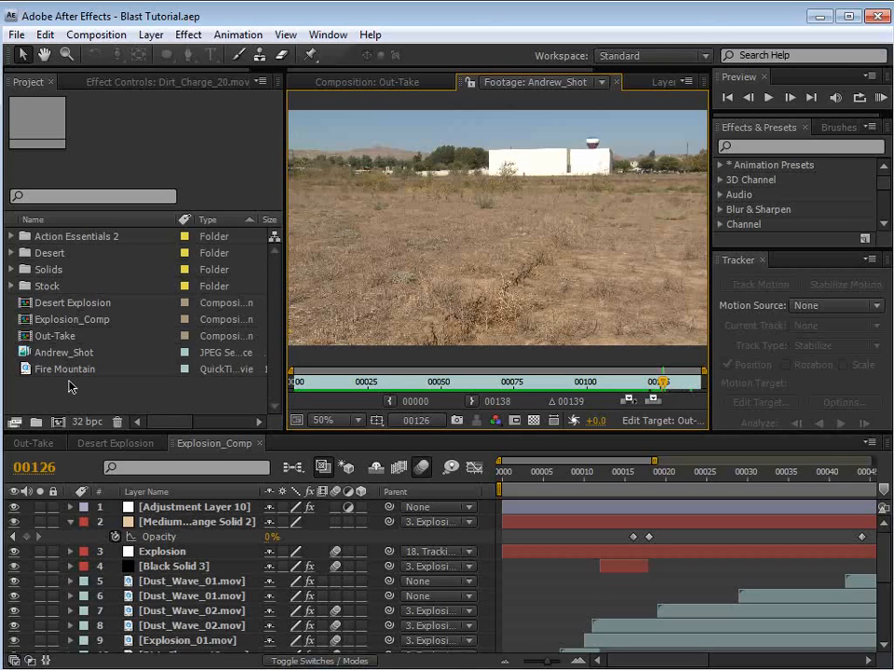
pyautogui.moveTo(613, 384)
pyautogui.mouseDown()
pyautogui.moveTo(512, 380)
pyautogui.moveTo(478, 383)
pyautogui.moveTo(491, 389)
pyautogui.moveTo(347, 395)
pyautogui.moveTo(374, 399)
pyautogui.moveTo(311, 389)
pyautogui.mouseUp()
pyautogui.scroll(1, 567, 158)
pyautogui.press('space')
# Step: Create a new composition from the Andrew_Shot footage and set up a motion track for its position and rotation
pyautogui.click(54, 353)
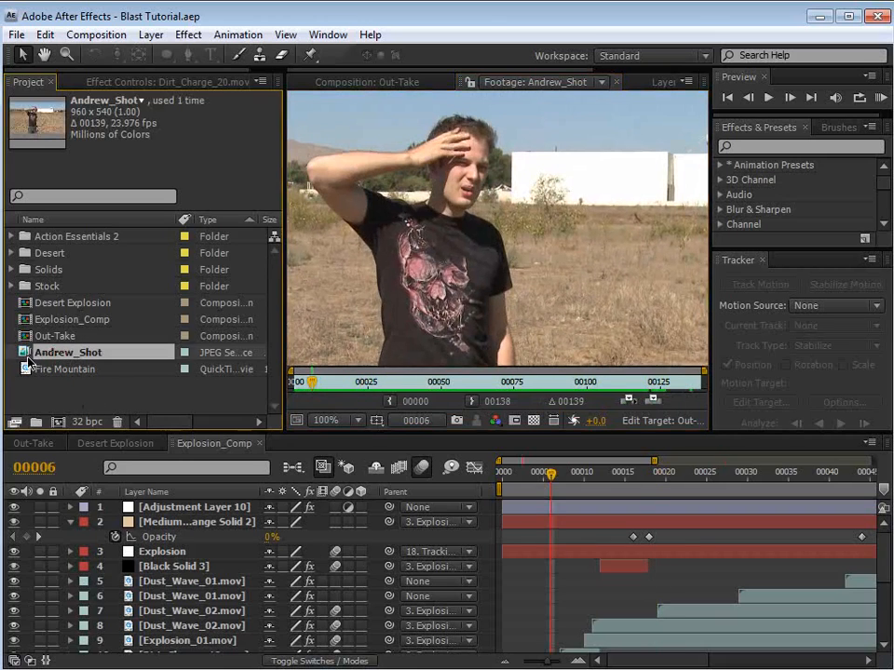
pyautogui.moveTo(76, 354); pyautogui.dragTo(59, 426)
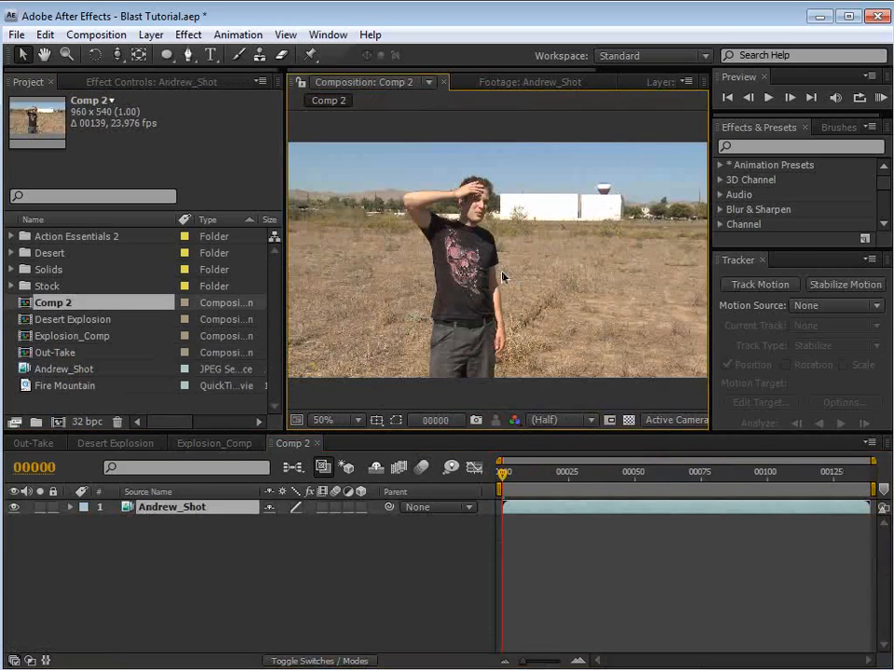
pyautogui.click(759, 287)
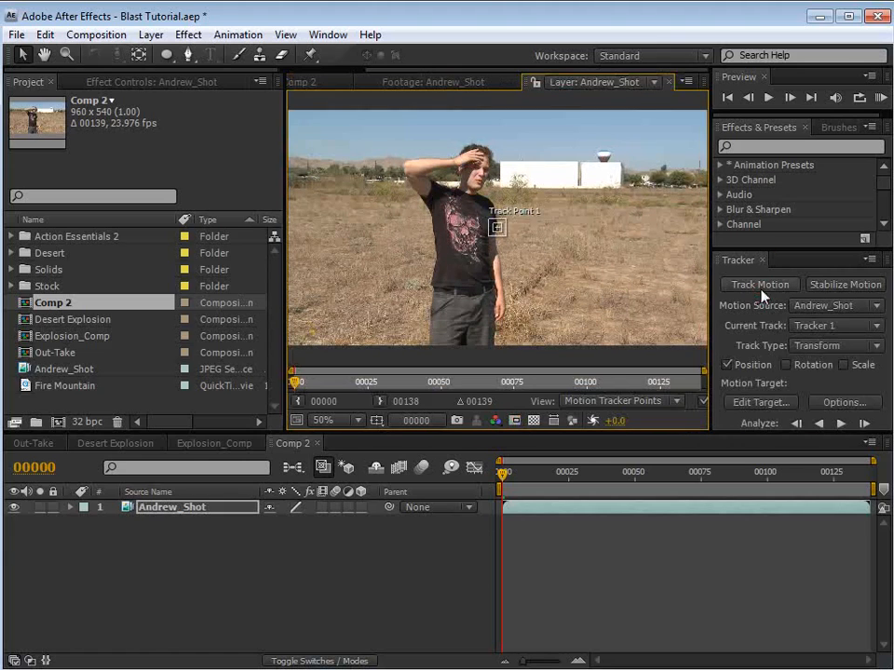
pyautogui.click(787, 365)
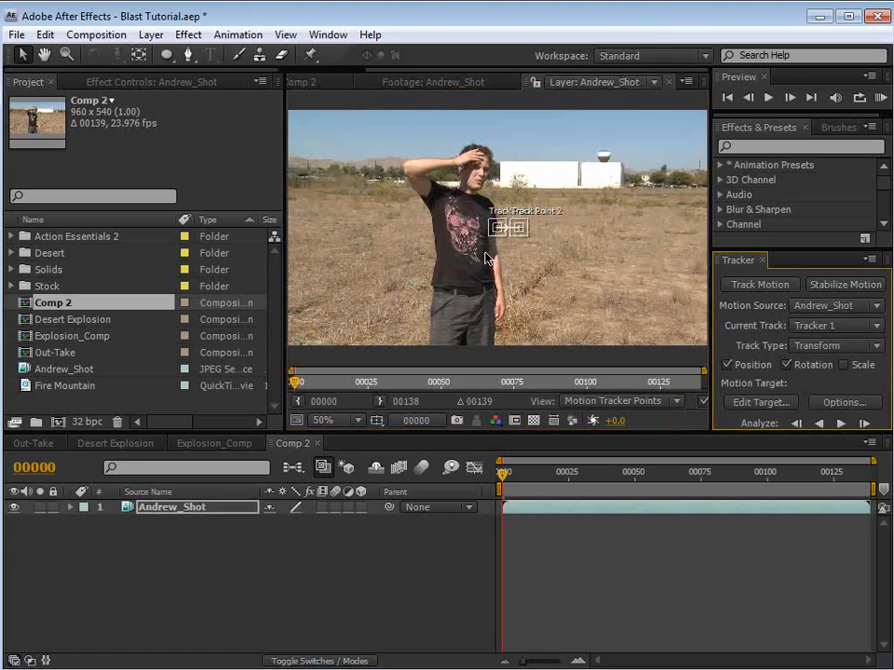
# Step: Place track point 1 on the distant tree line and track point 2 on the white building's corner, and analyze forward
pyautogui.scroll(1, 486, 259)
pyautogui.press('space')
pyautogui.moveTo(454, 231); pyautogui.dragTo(339, 175)
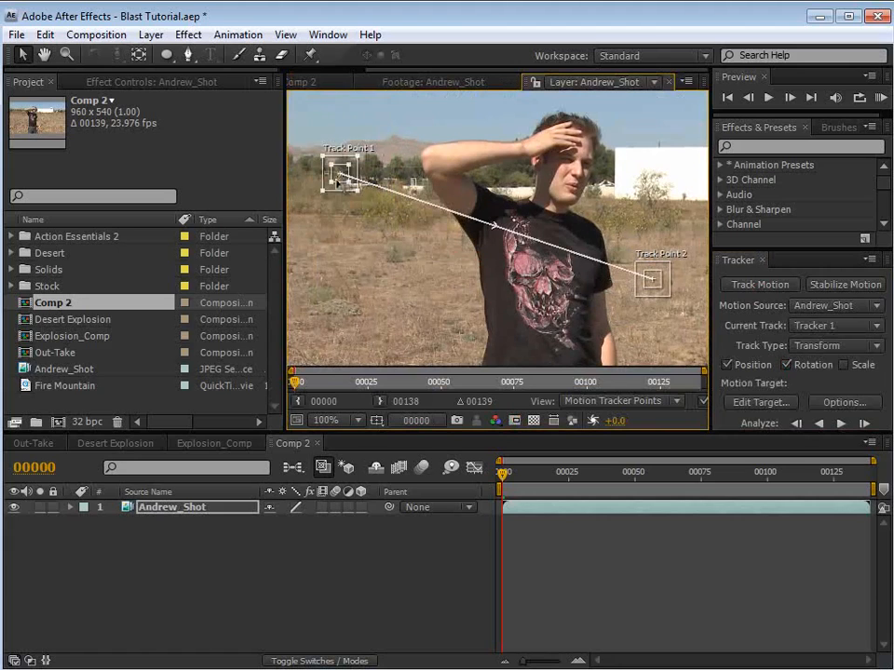
pyautogui.click(654, 289)
pyautogui.moveTo(654, 290); pyautogui.dragTo(614, 149)
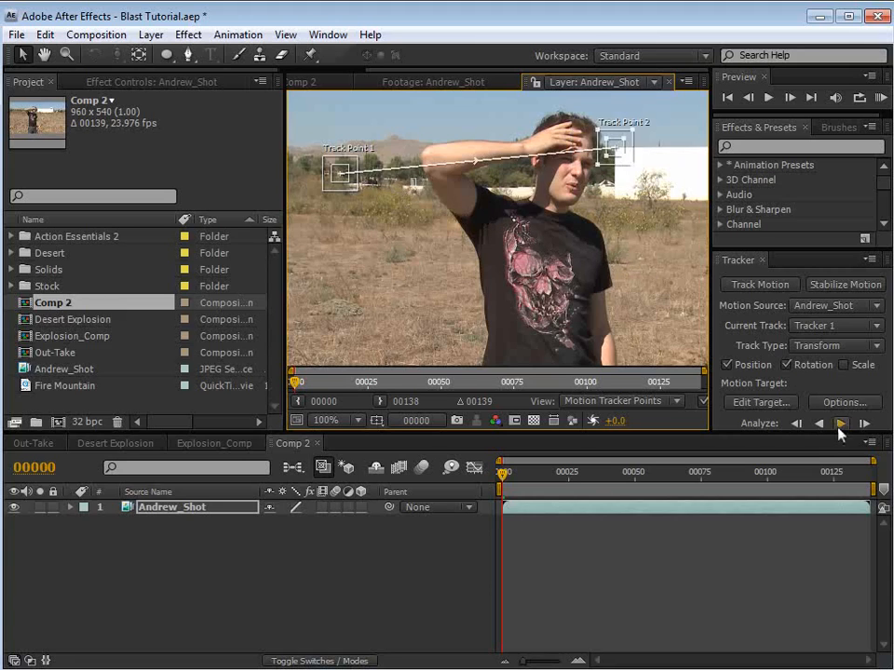
pyautogui.click(840, 423)
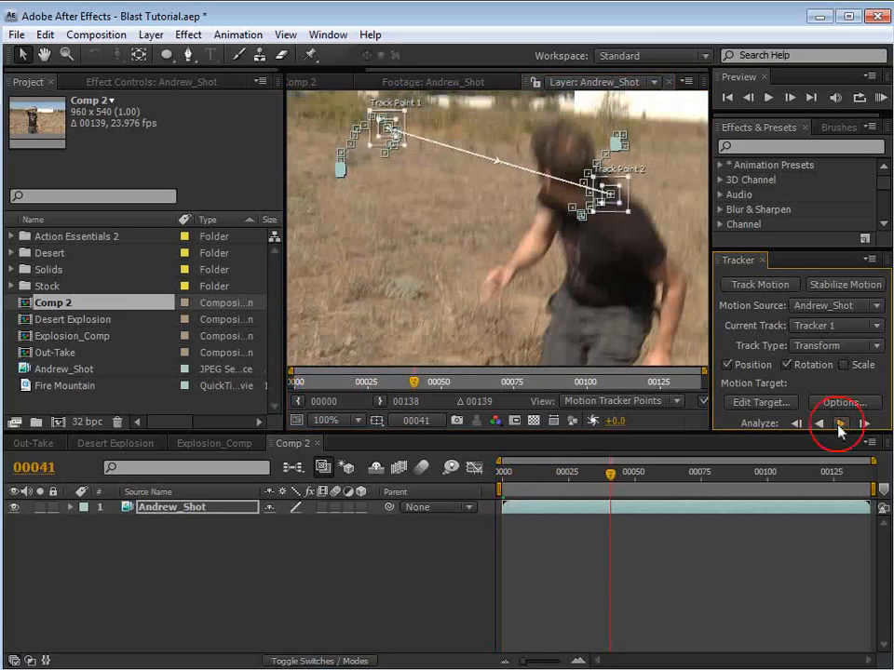
# Step: Go to frame 25 of the tracked shot and reposition track point 1 within the blurred tree line
pyautogui.moveTo(478, 153); pyautogui.dragTo(502, 227)
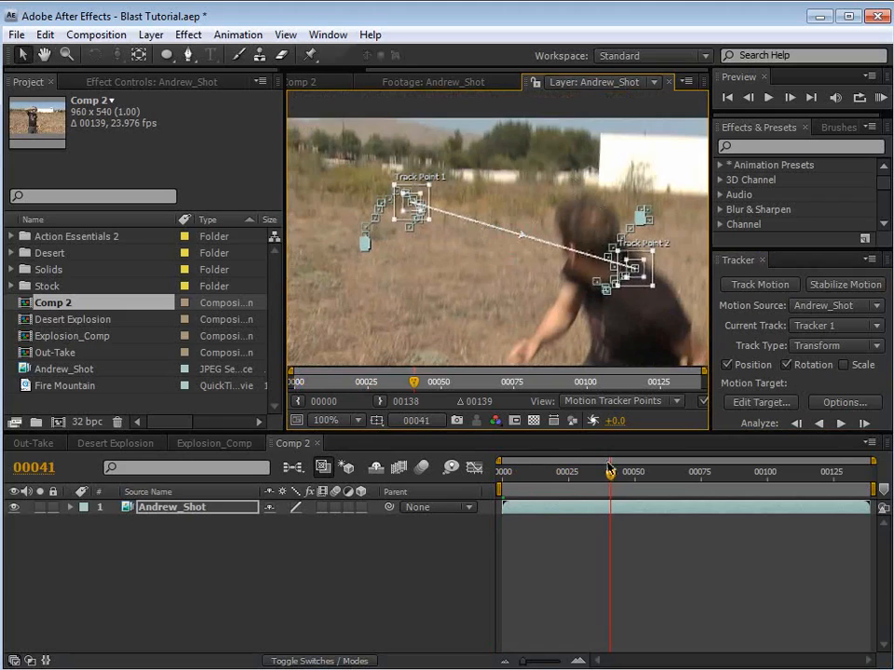
pyautogui.moveTo(610, 470); pyautogui.dragTo(570, 487)
pyautogui.press('space')
pyautogui.scroll(1, 409, 271)
pyautogui.moveTo(655, 226); pyautogui.dragTo(550, 227)
pyautogui.moveTo(414, 277); pyautogui.dragTo(534, 277)
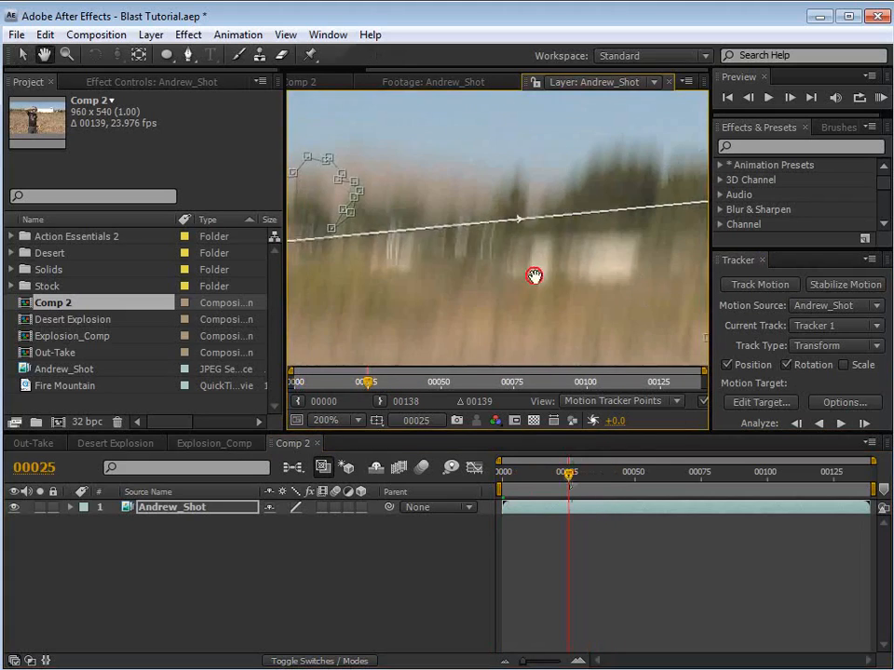
pyautogui.press('space')
pyautogui.moveTo(341, 275); pyautogui.dragTo(507, 269)
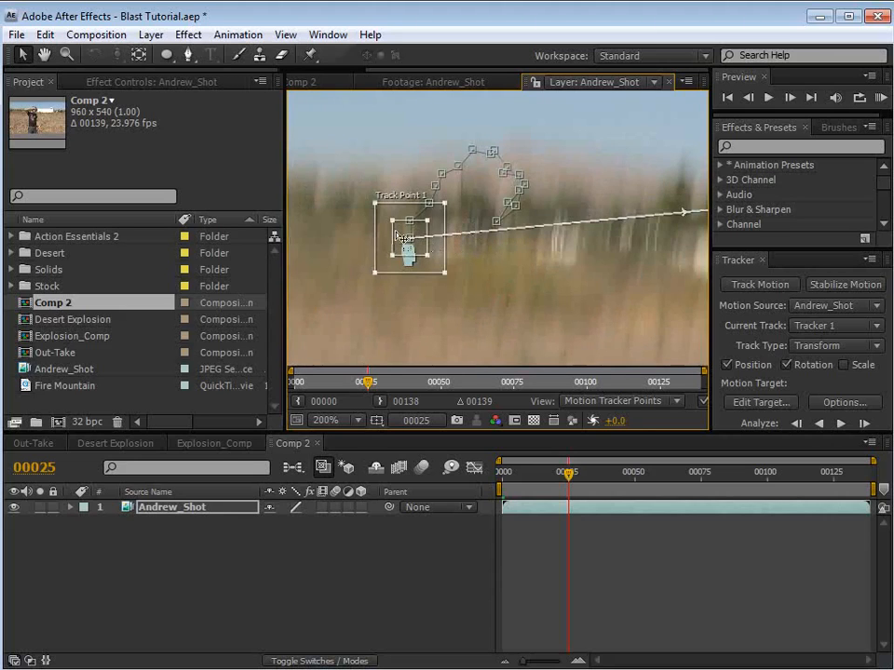
pyautogui.moveTo(400, 242); pyautogui.dragTo(445, 220)
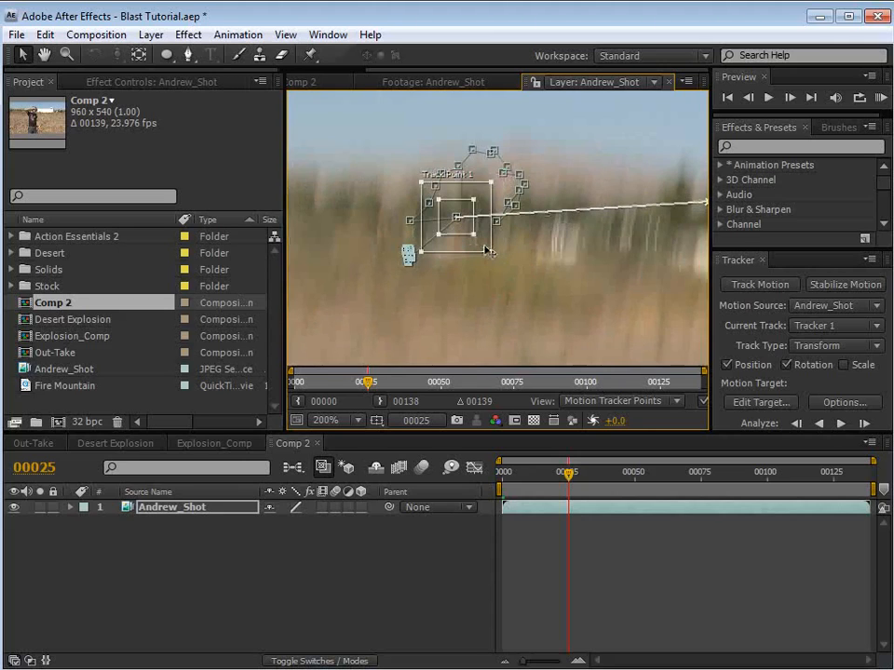
pyautogui.scroll(-2, 489, 250)
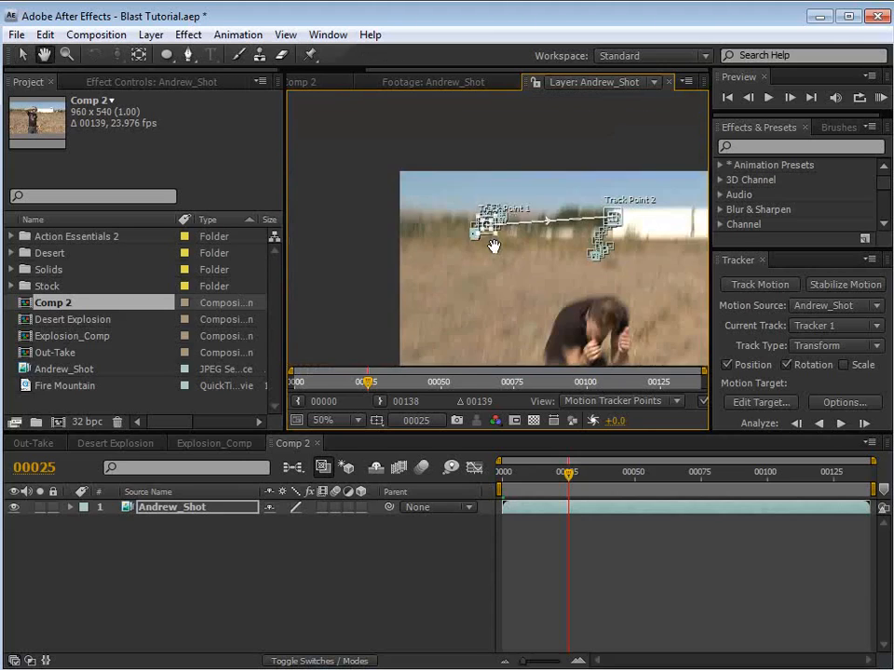
pyautogui.press('v')
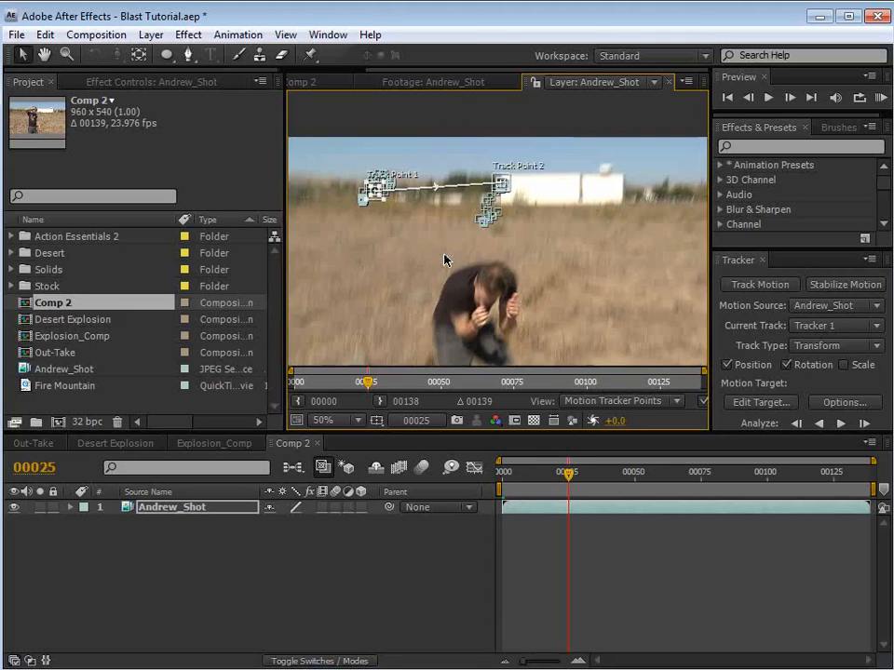
# Step: Return to the Comp 2 composition view, scrub through the shaky section, and go back to the first frame
pyautogui.click(321, 81)
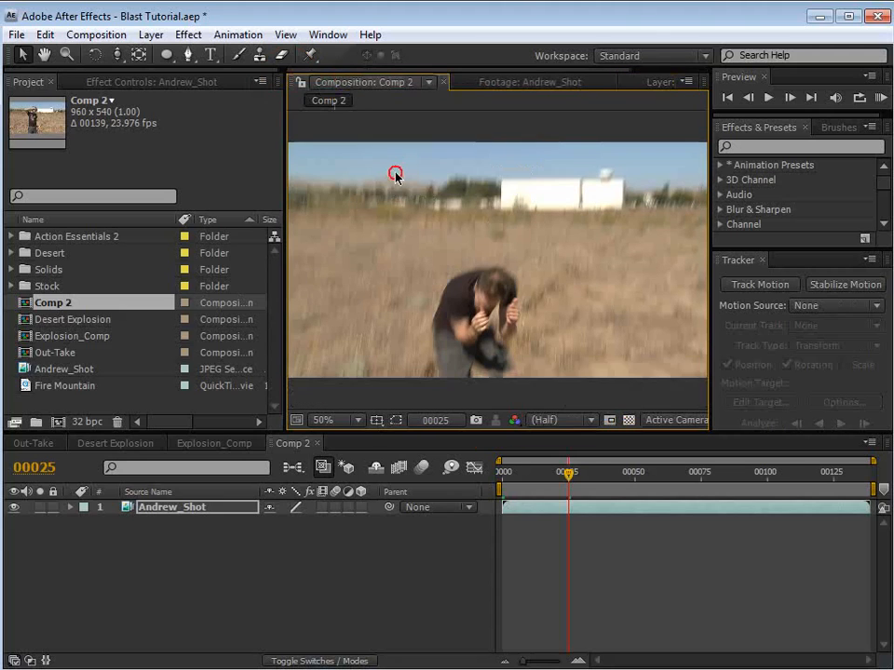
pyautogui.moveTo(519, 476); pyautogui.dragTo(602, 492)
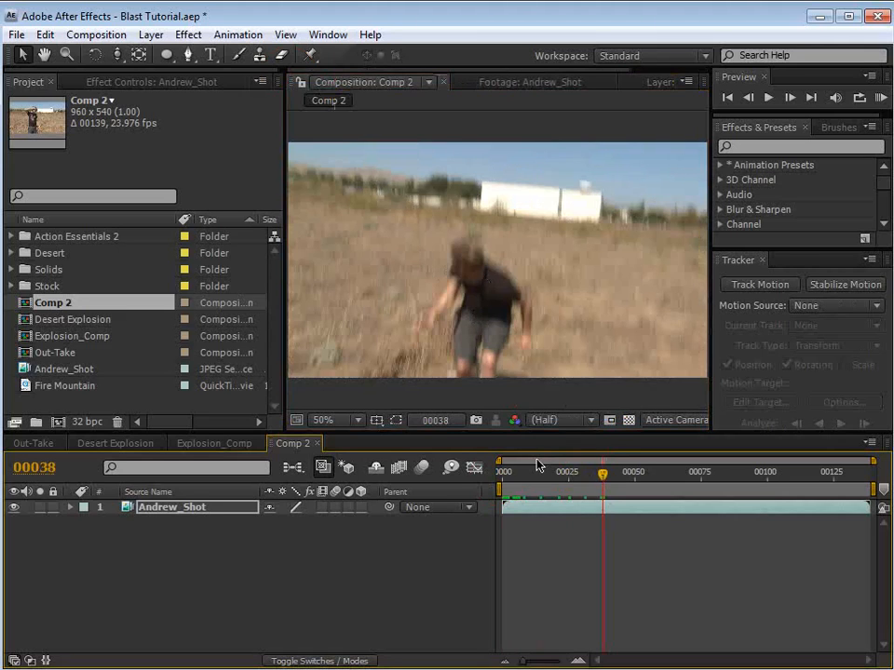
pyautogui.click(535, 572)
pyautogui.press('Home')
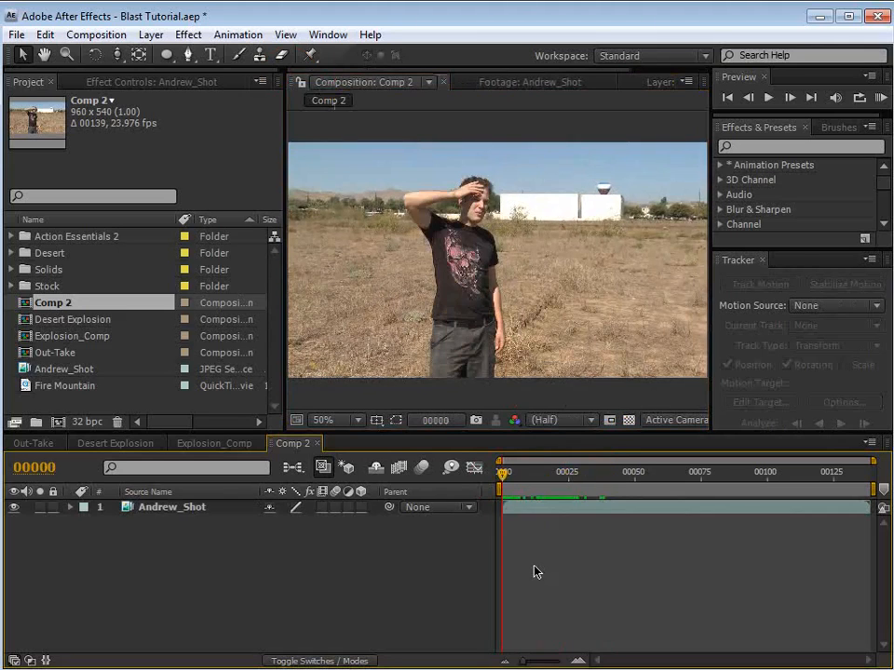
# Step: Add Comp 2 to the render queue and set its output format to JPEG Sequence
pyautogui.click(94, 34)
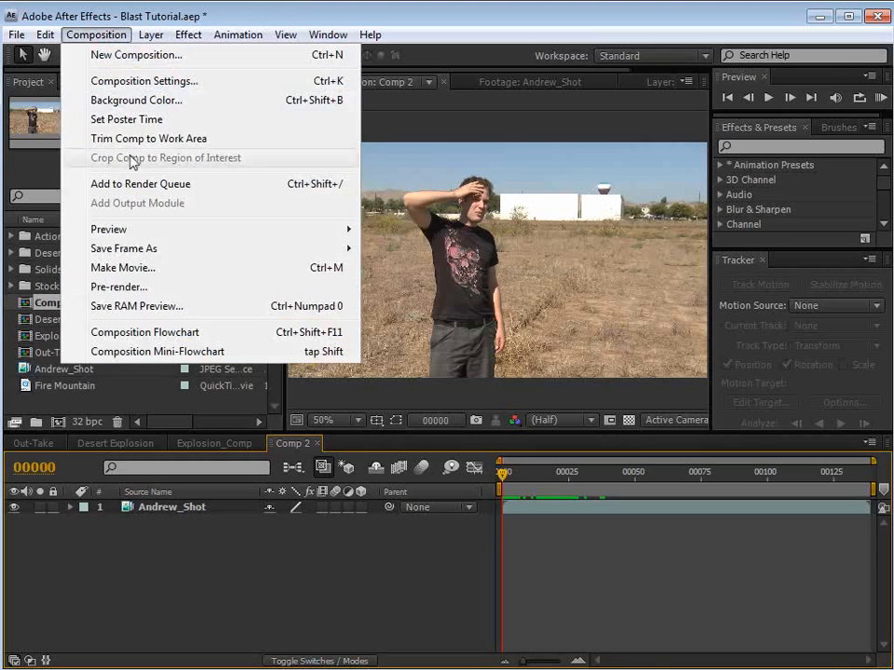
pyautogui.click(191, 185)
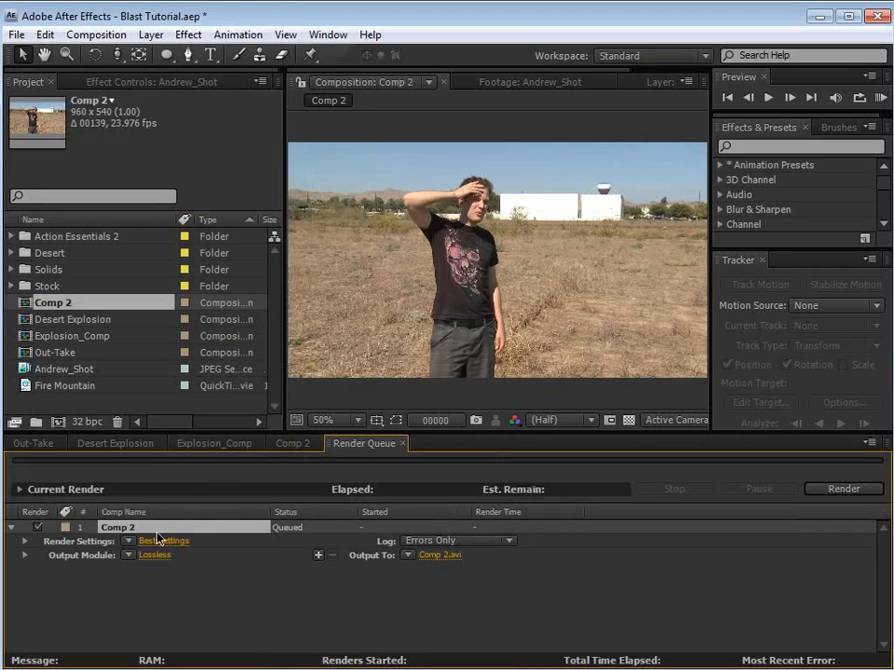
pyautogui.click(156, 555)
pyautogui.moveTo(752, 437); pyautogui.dragTo(364, 237)
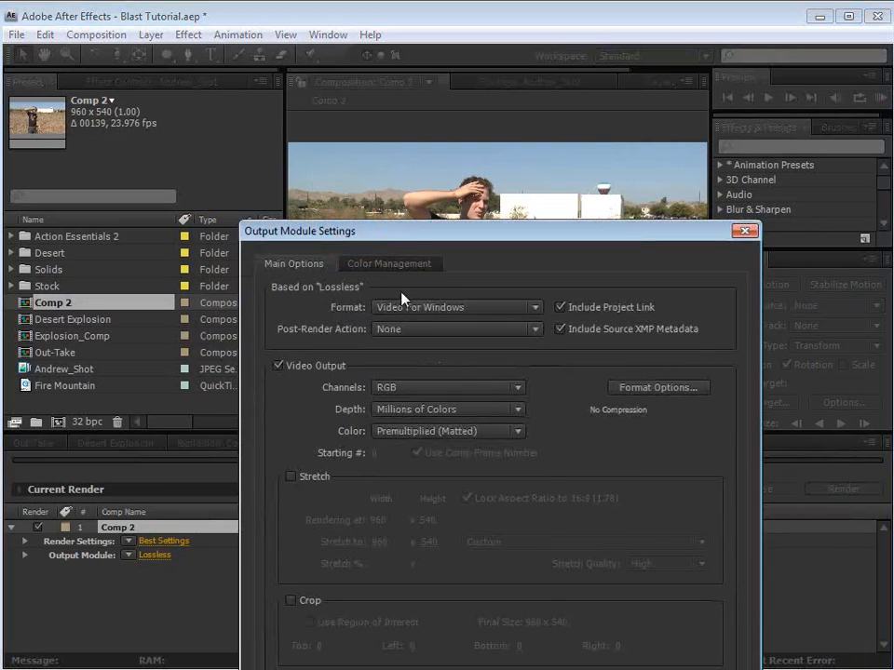
pyautogui.click(534, 307)
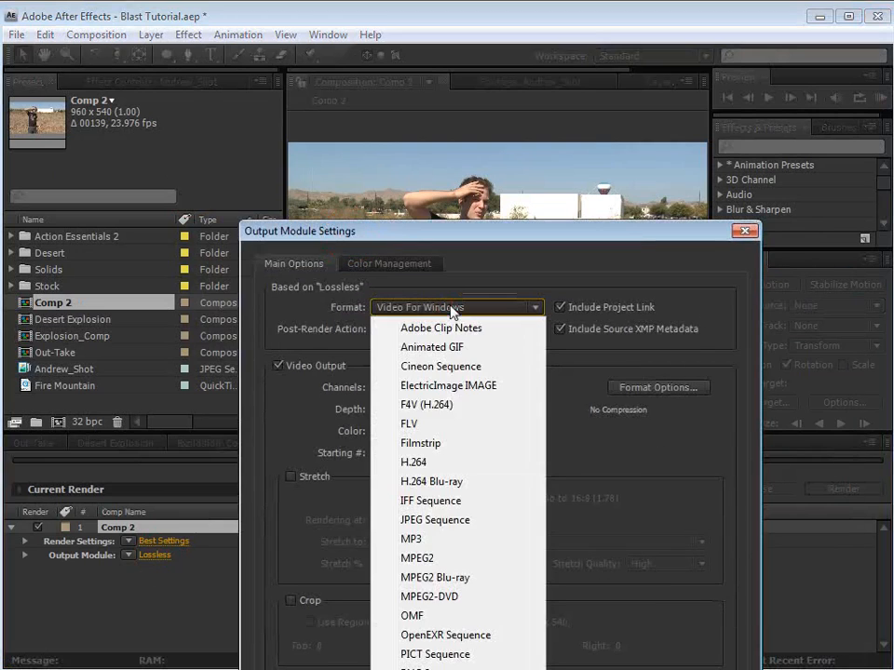
pyautogui.click(438, 523)
pyautogui.moveTo(394, 231); pyautogui.dragTo(365, 16)
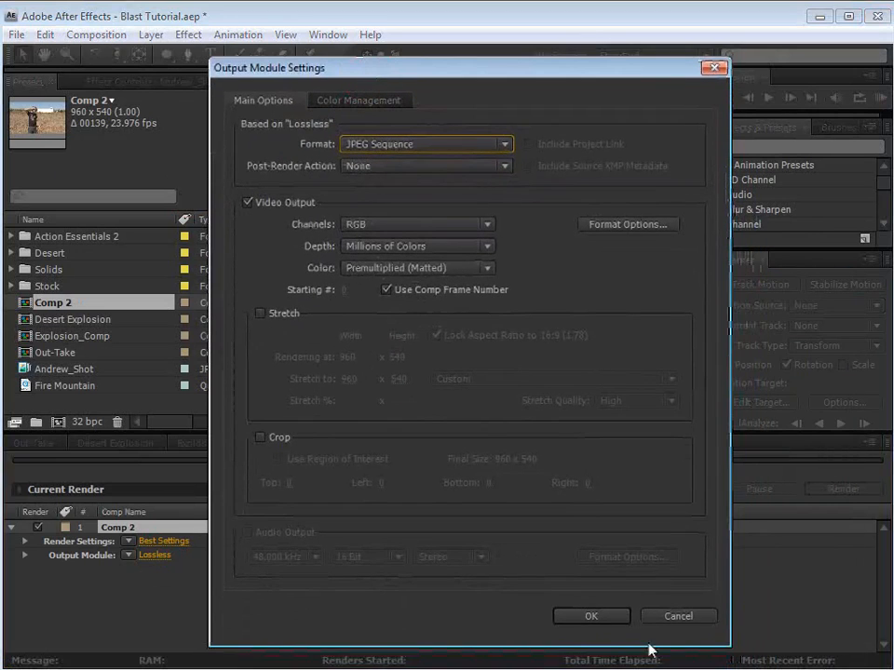
pyautogui.click(592, 614)
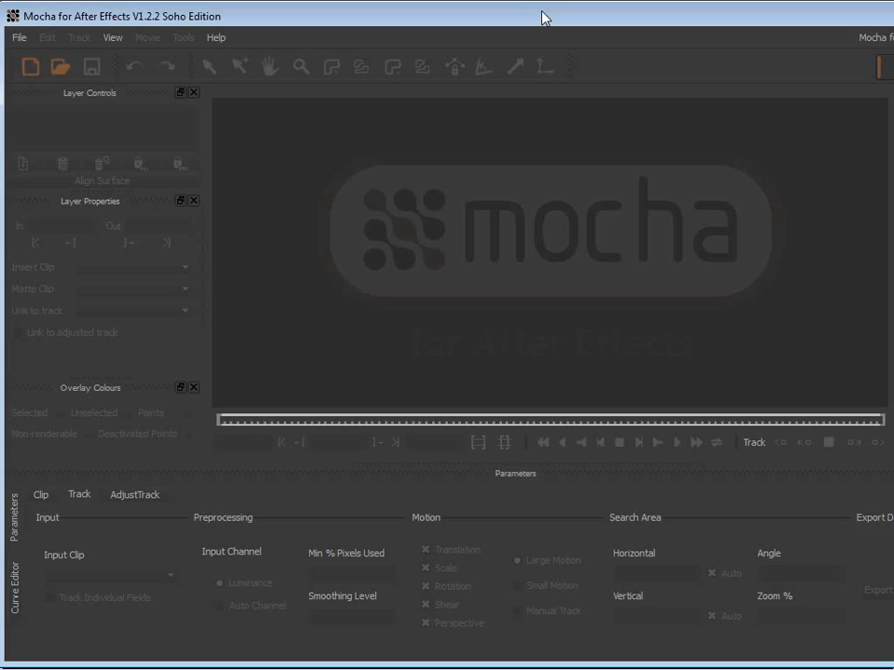
# Step: Switch to Mocha for After Effects and start a new project with Comp 2_00900.jpg from the track_run folder as the clip
pyautogui.click(31, 70)
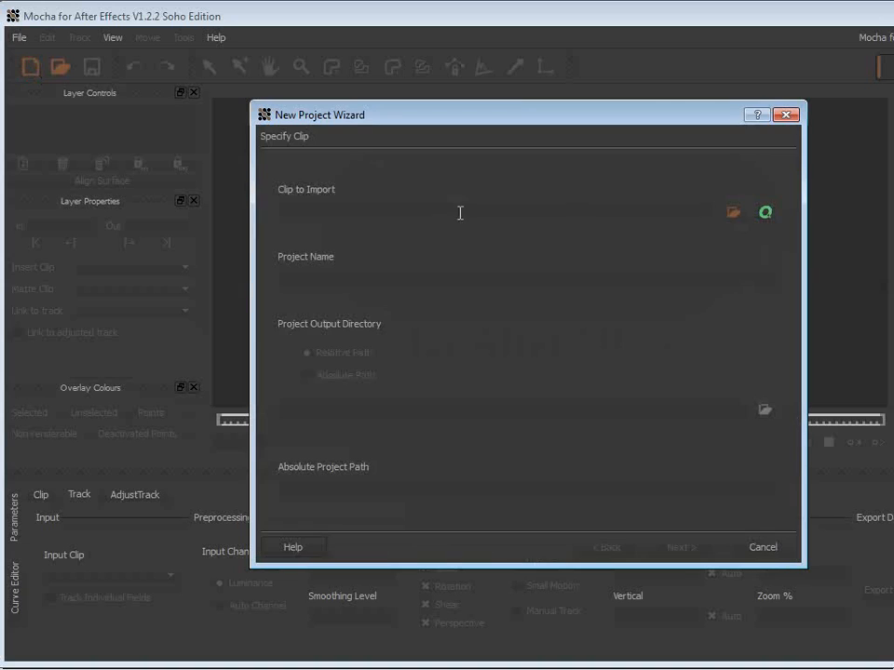
pyautogui.click(734, 214)
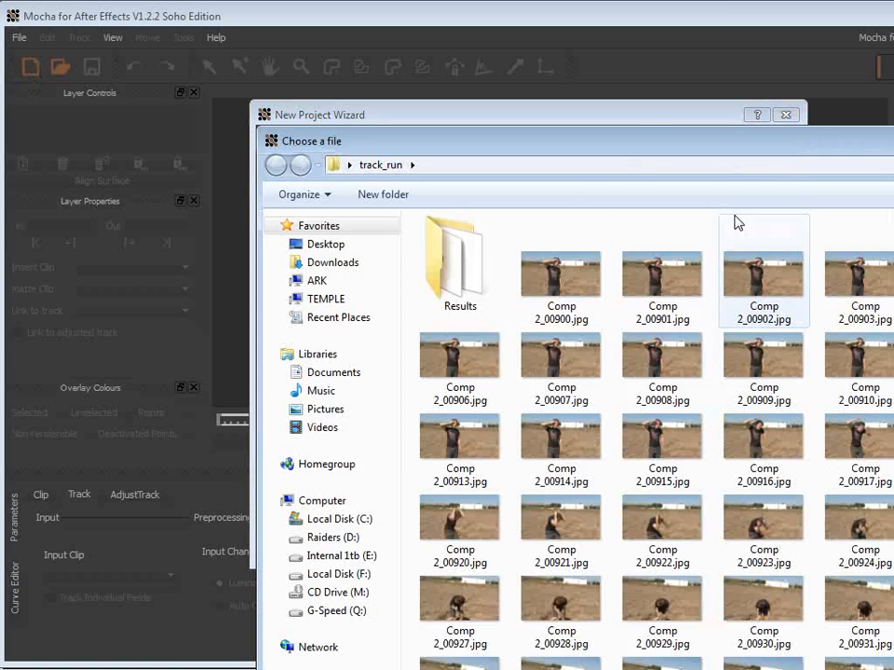
pyautogui.click(561, 284)
pyautogui.moveTo(573, 142); pyautogui.dragTo(367, 38)
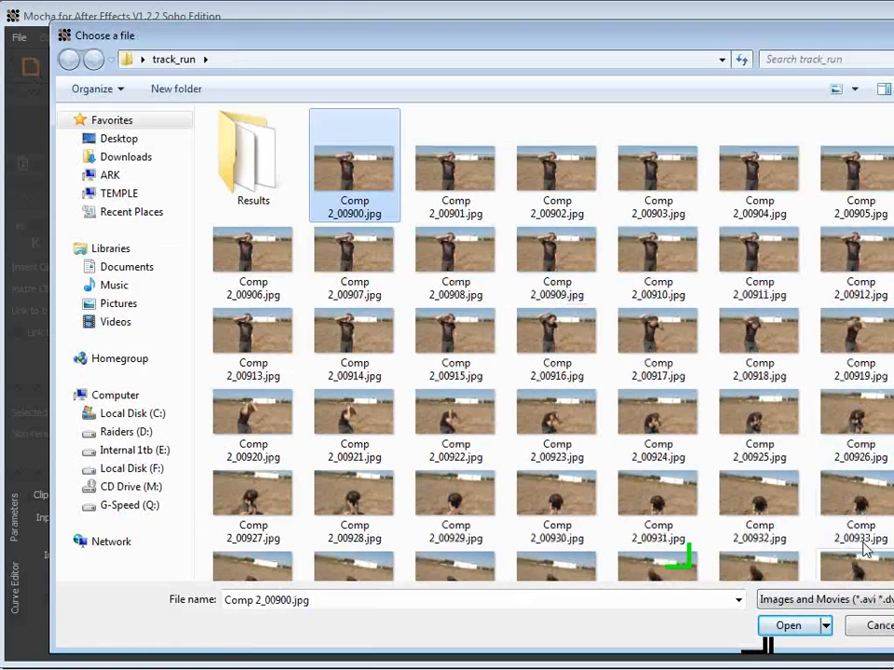
pyautogui.click(793, 631)
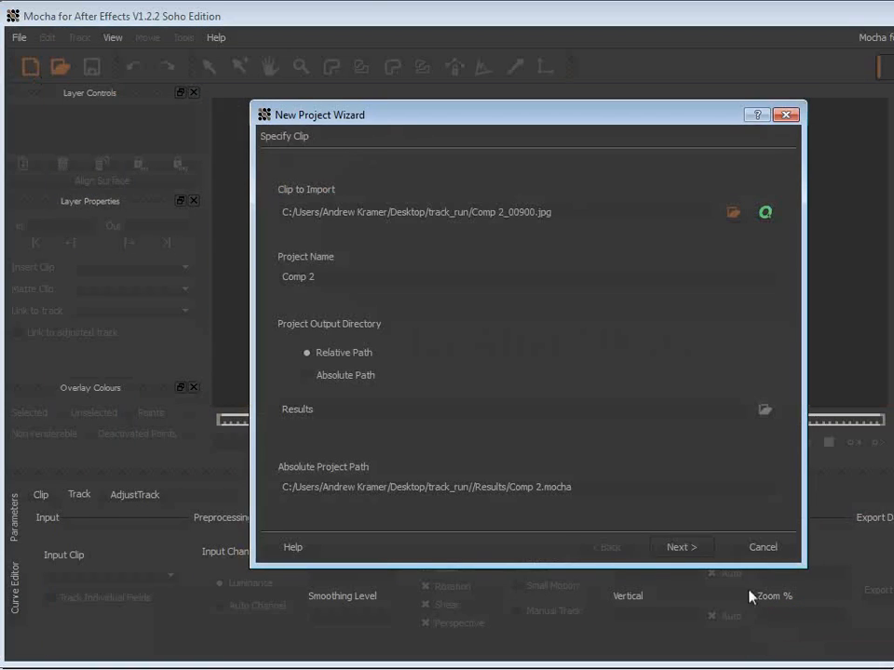
# Step: Overwrite the existing Comp 2.mocha project file, accept the clip range 900 to 1038, and set the frame rate to 23.976 fps
pyautogui.click(683, 547)
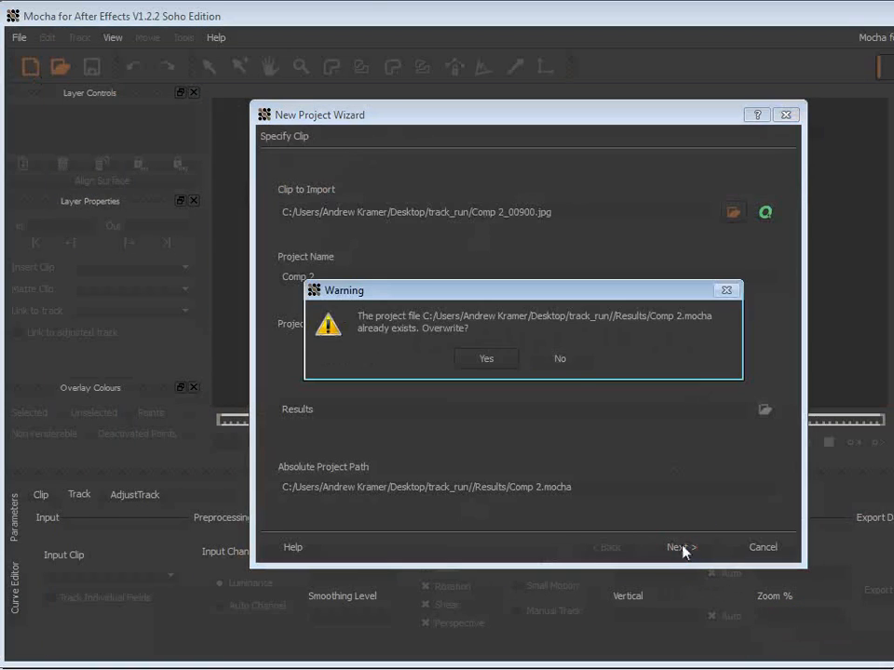
pyautogui.click(481, 359)
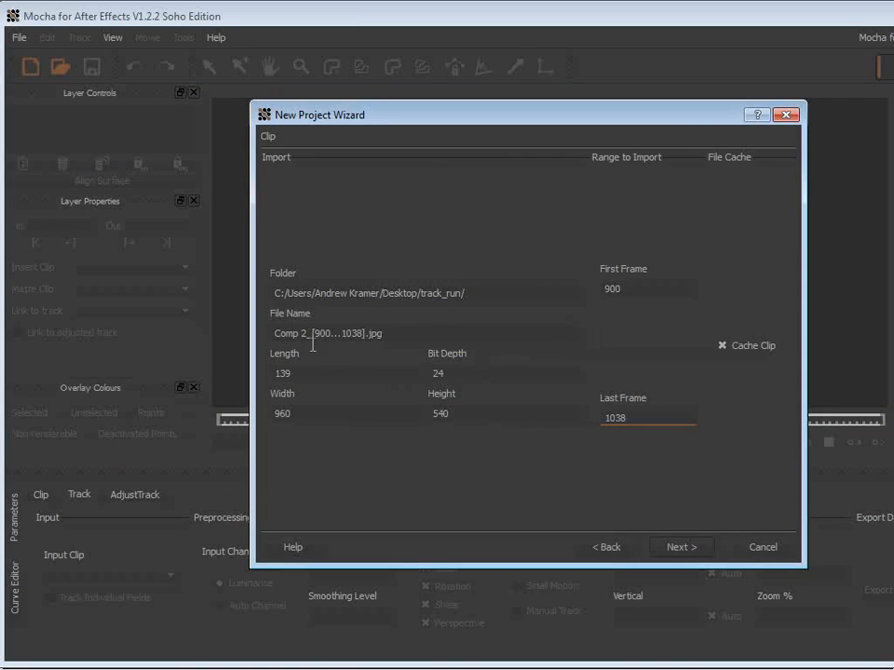
pyautogui.click(681, 548)
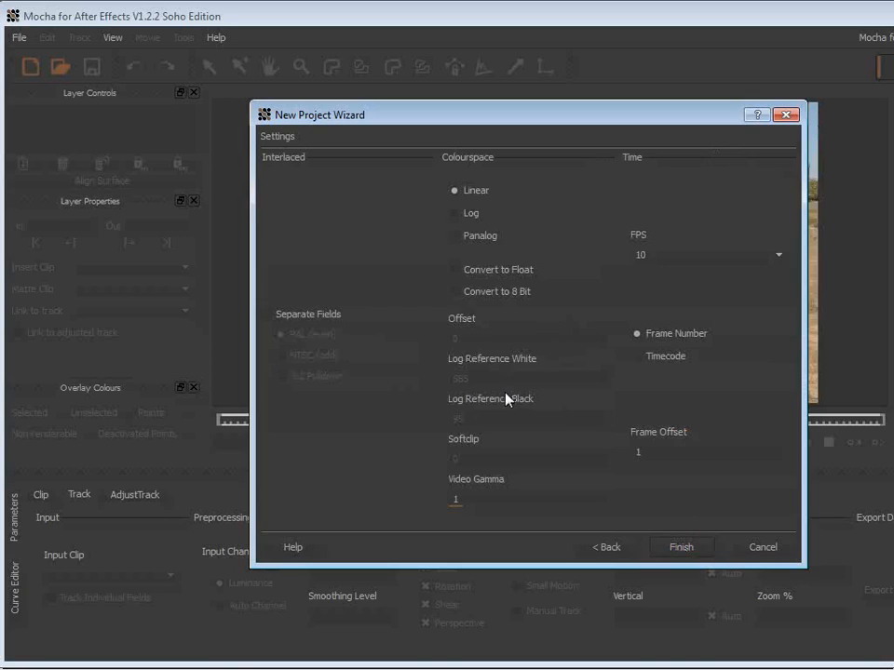
pyautogui.click(660, 256)
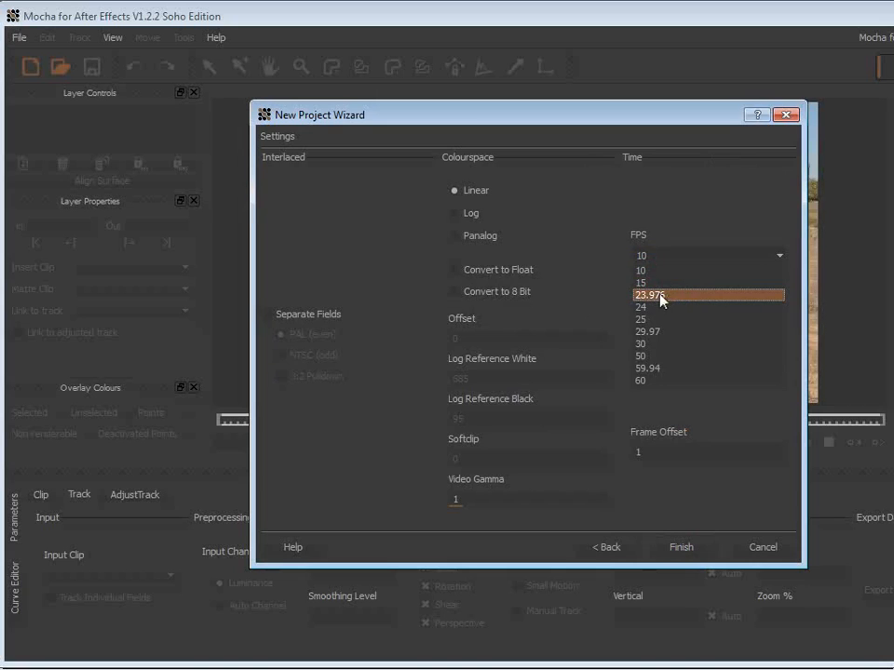
pyautogui.click(680, 296)
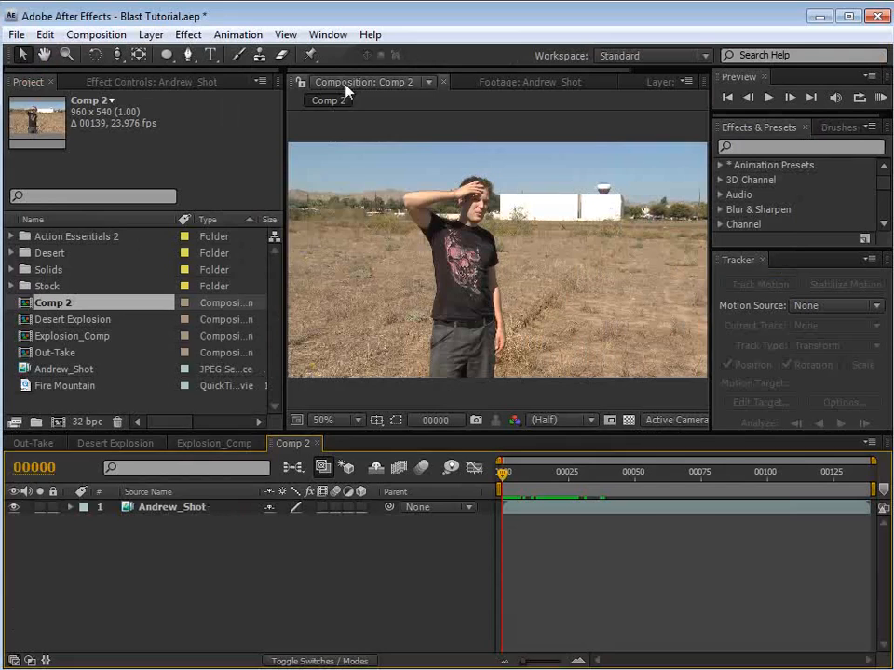
# Step: Check Comp 2's frame rate in After Effects, and return to Mocha to finish creating the project
pyautogui.click(96, 36)
pyautogui.click(121, 81)
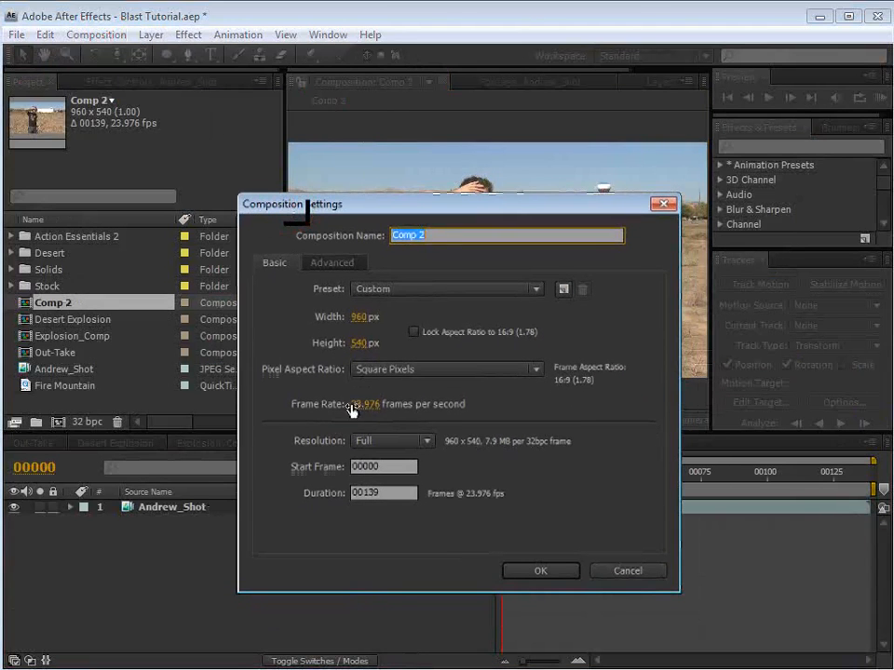
pyautogui.click(536, 572)
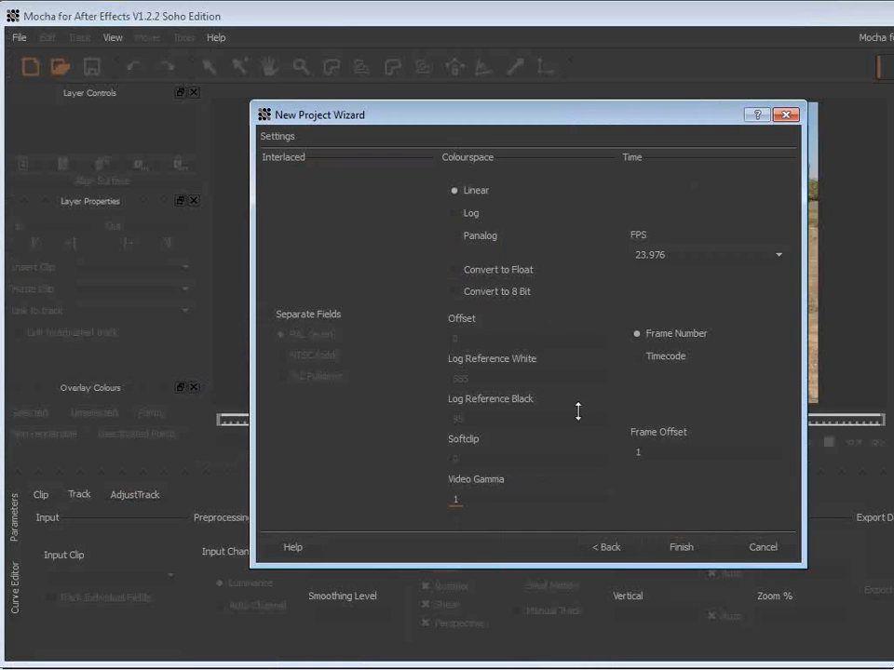
pyautogui.click(680, 547)
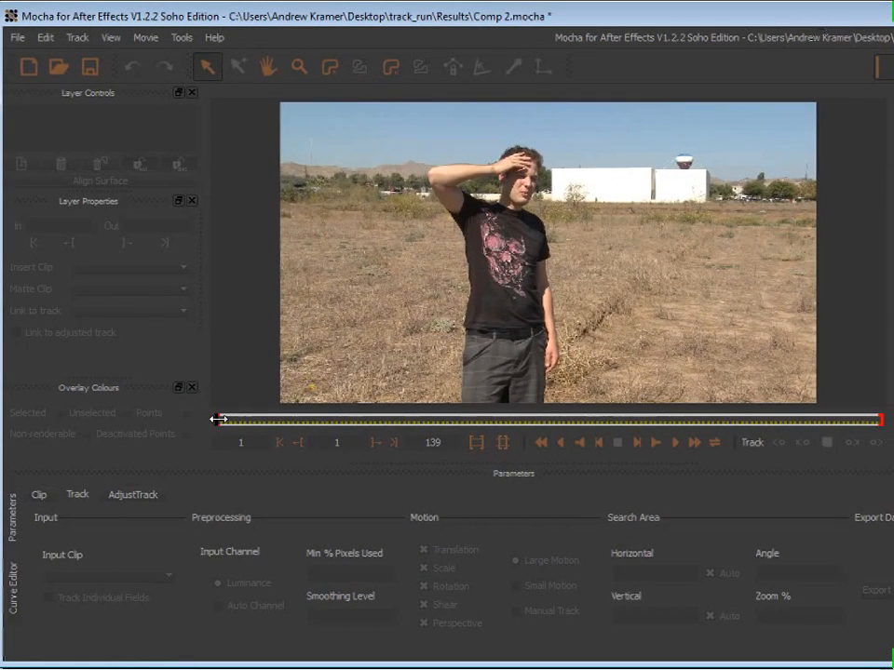
# Step: Draw a closed X-spline around the hills, tree line and white building, extending past the frame's left edge into the field
pyautogui.moveTo(217, 420)
pyautogui.mouseDown()
pyautogui.moveTo(877, 427)
pyautogui.moveTo(213, 421)
pyautogui.mouseUp()
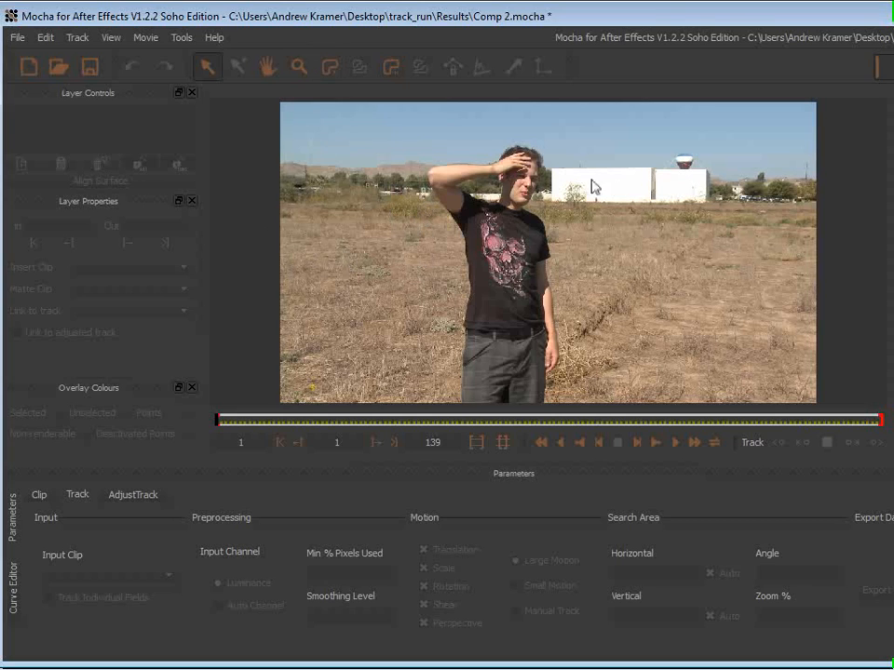
pyautogui.click(331, 68)
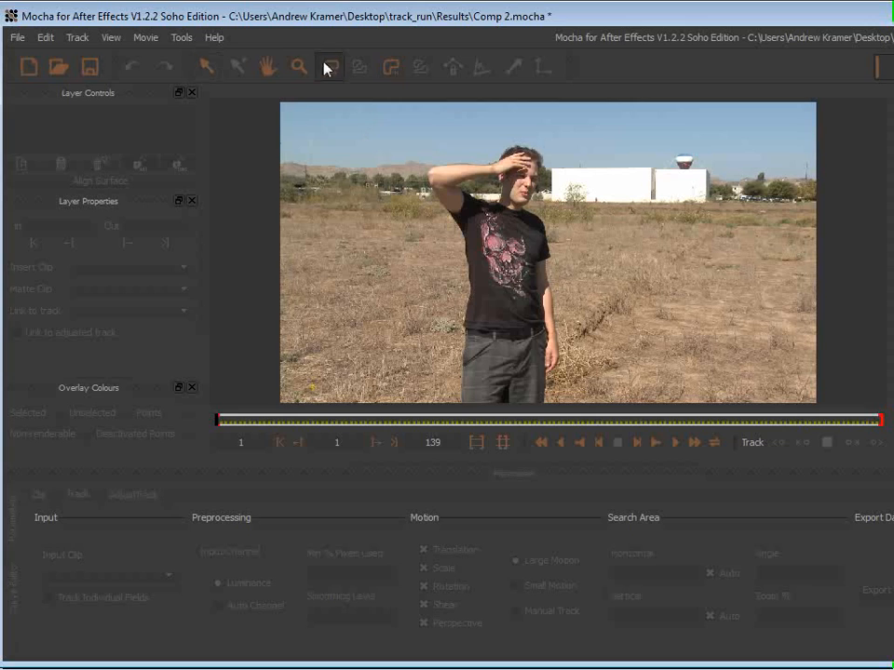
pyautogui.click(278, 141)
pyautogui.click(491, 137)
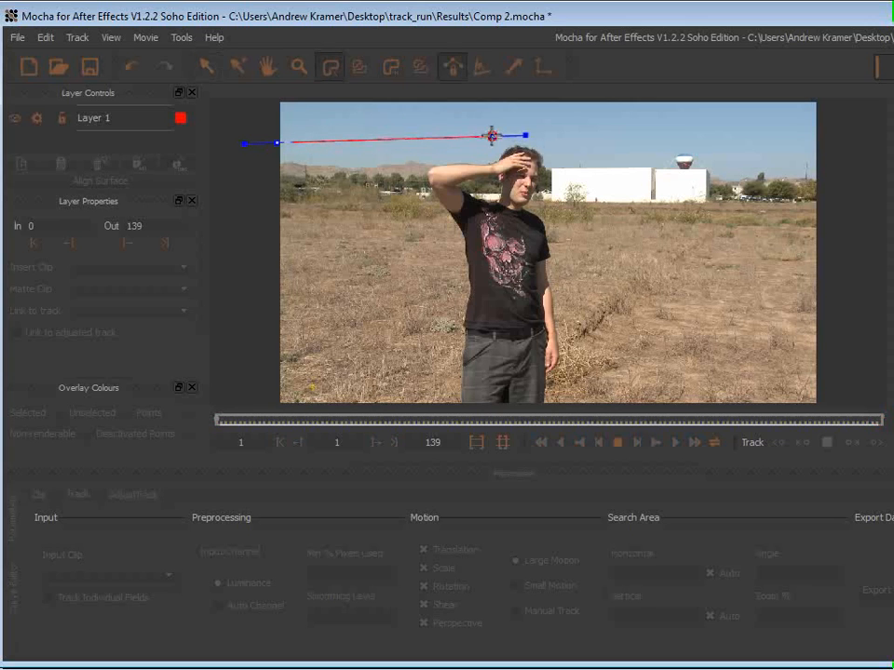
pyautogui.click(655, 142)
pyautogui.click(693, 231)
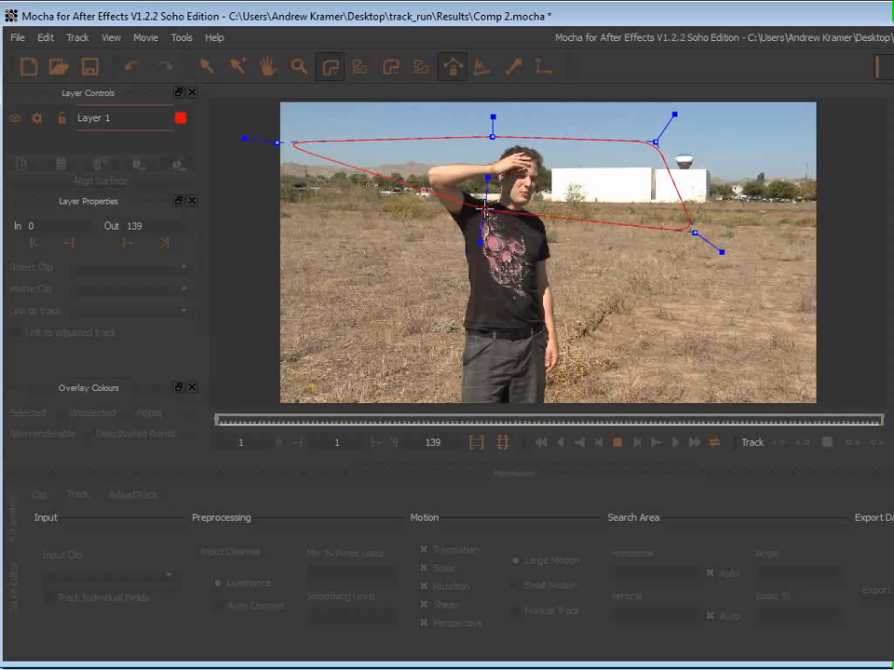
pyautogui.click(485, 209)
pyautogui.click(382, 228)
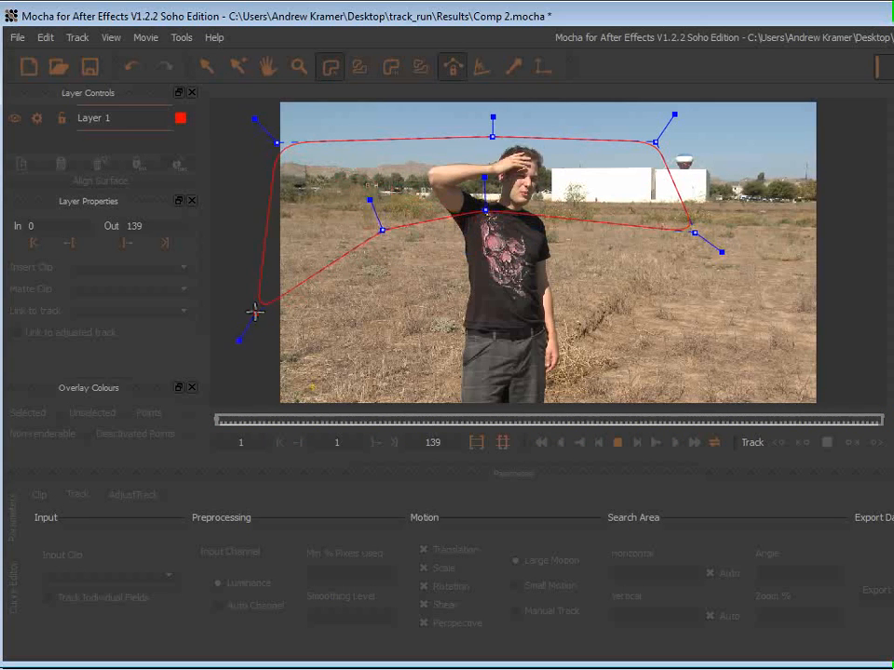
pyautogui.click(243, 315)
pyautogui.rightClick(225, 279)
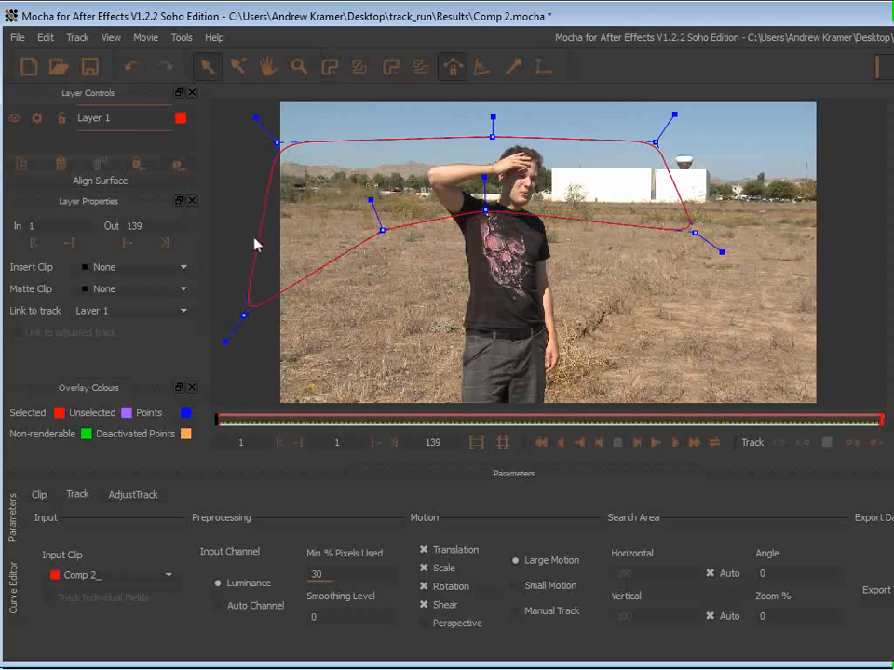
# Step: Reshape the spline by moving one lower point farther down into the field and the middle point up to the man's forearm
pyautogui.moveTo(381, 229); pyautogui.dragTo(389, 275)
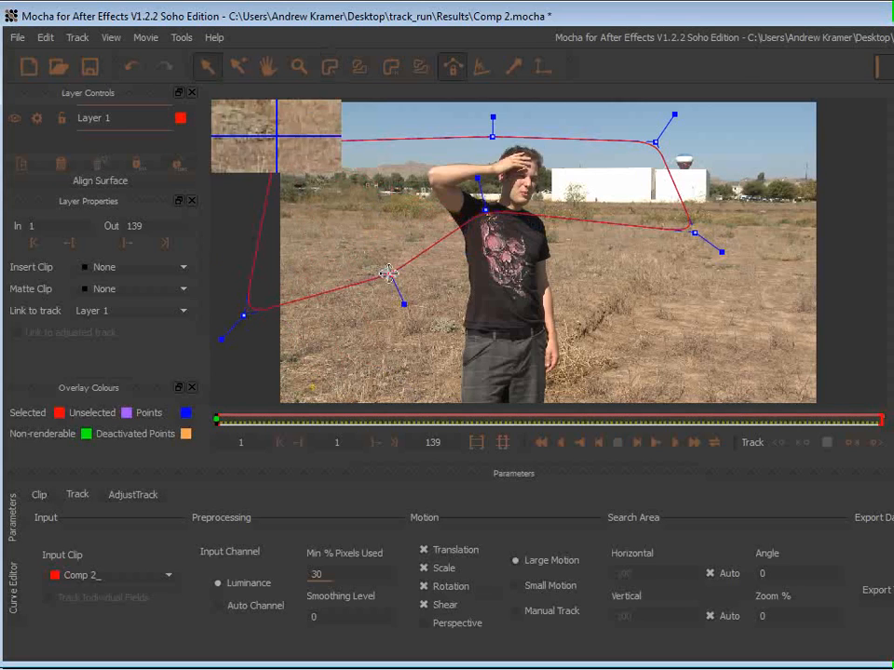
pyautogui.moveTo(485, 208); pyautogui.dragTo(483, 168)
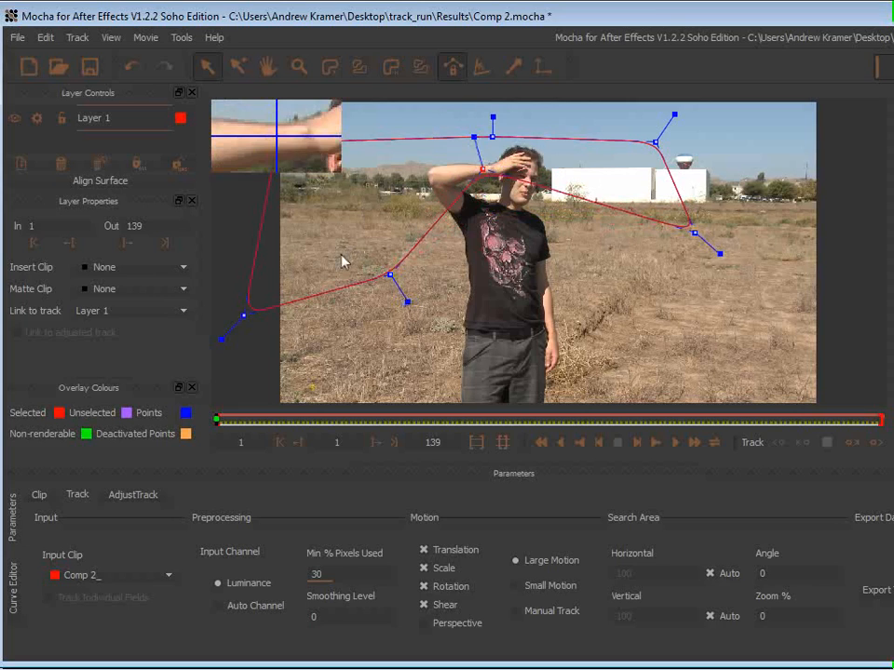
pyautogui.moveTo(483, 168); pyautogui.dragTo(474, 167)
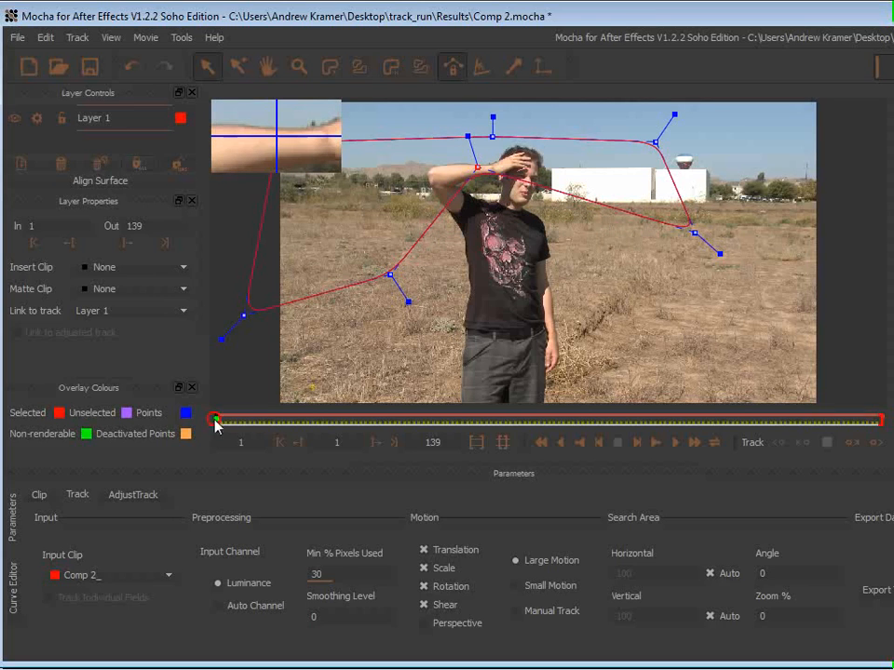
# Step: Track Layer 1 forward from the first frame, resume tracking from frame 25, and stop at frame 74
pyautogui.click(875, 447)
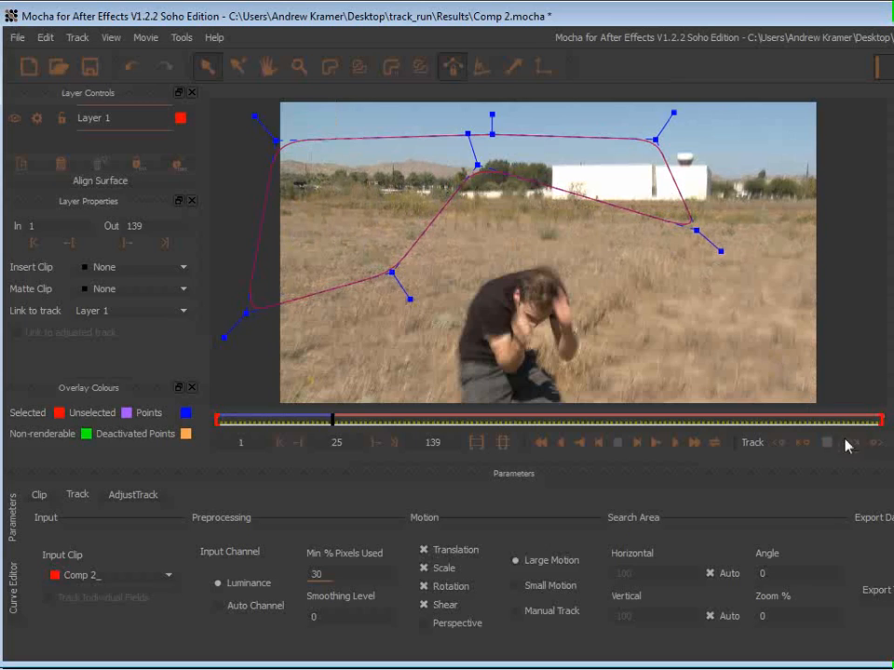
pyautogui.click(874, 442)
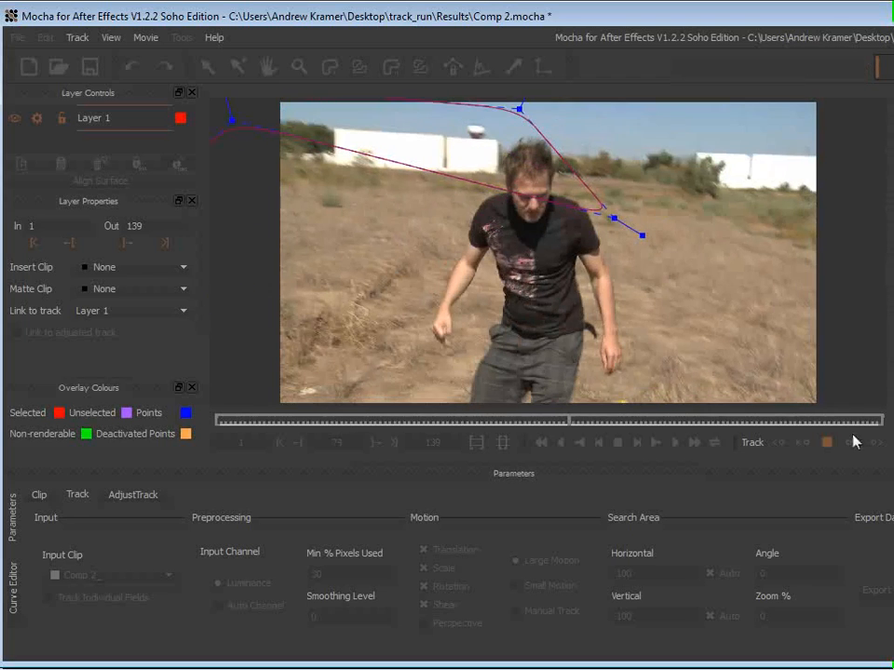
pyautogui.press('Escape')
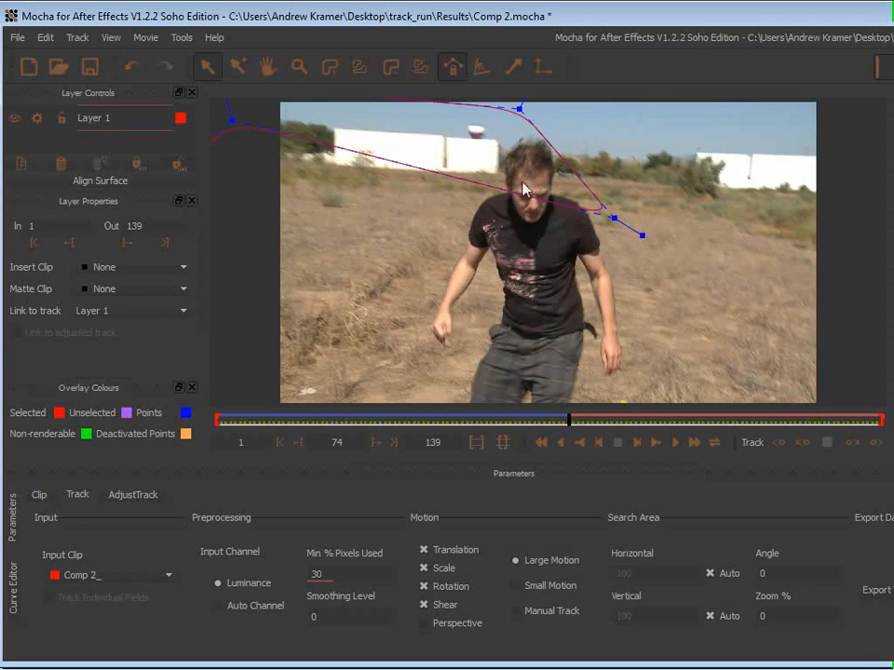
# Step: At frame 64, reshape the spline around the building and field to avoid the man, and track forward to frame 139
pyautogui.moveTo(568, 421); pyautogui.dragTo(519, 420)
pyautogui.moveTo(626, 241); pyautogui.dragTo(597, 194)
pyautogui.moveTo(376, 181); pyautogui.dragTo(458, 247)
pyautogui.moveTo(600, 193); pyautogui.dragTo(666, 170)
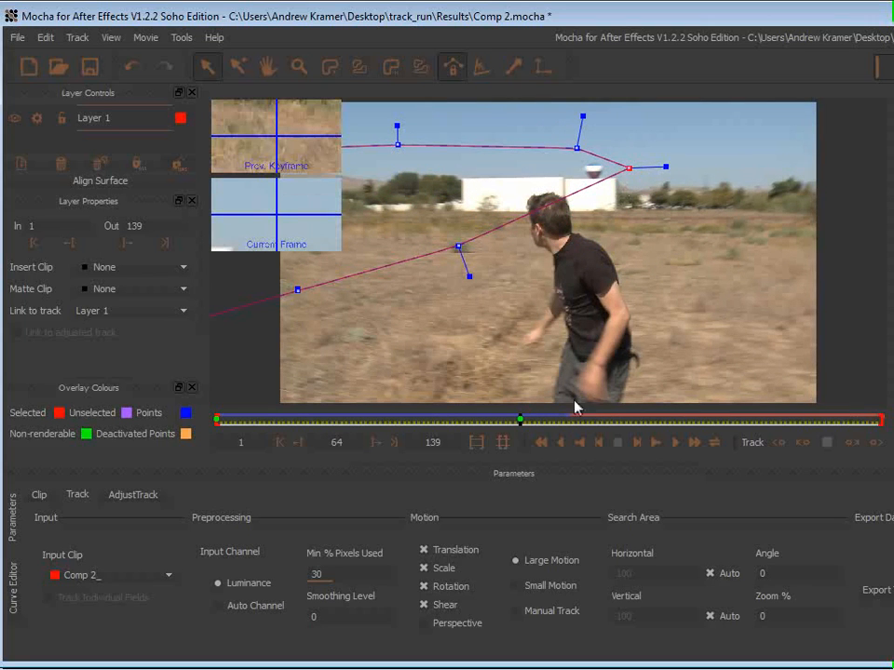
pyautogui.click(875, 444)
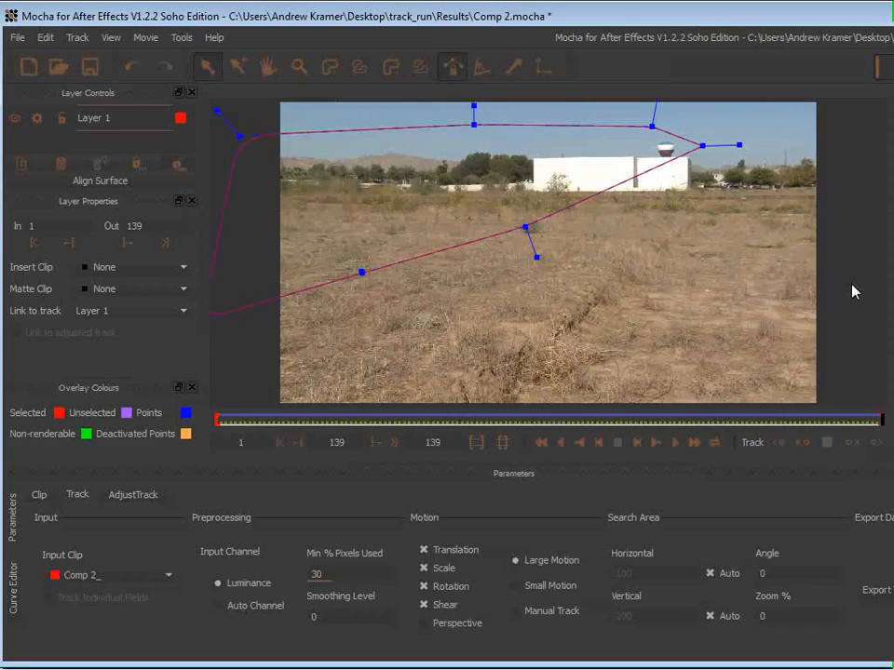
# Step: Scrub back through the tracked shot to frame 1 and open the tracking data export
pyautogui.moveTo(878, 420); pyautogui.dragTo(688, 418)
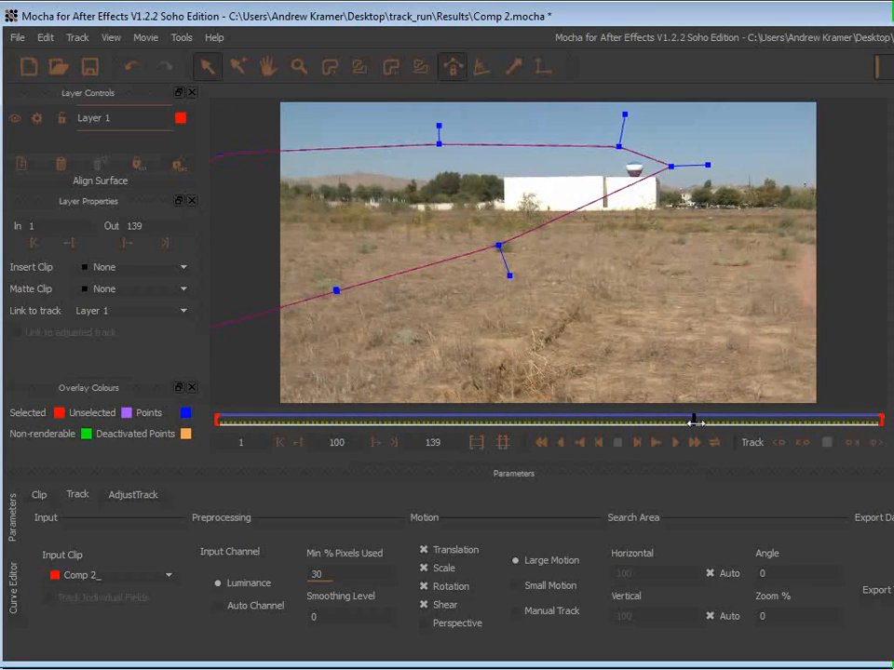
pyautogui.moveTo(694, 421); pyautogui.dragTo(202, 427)
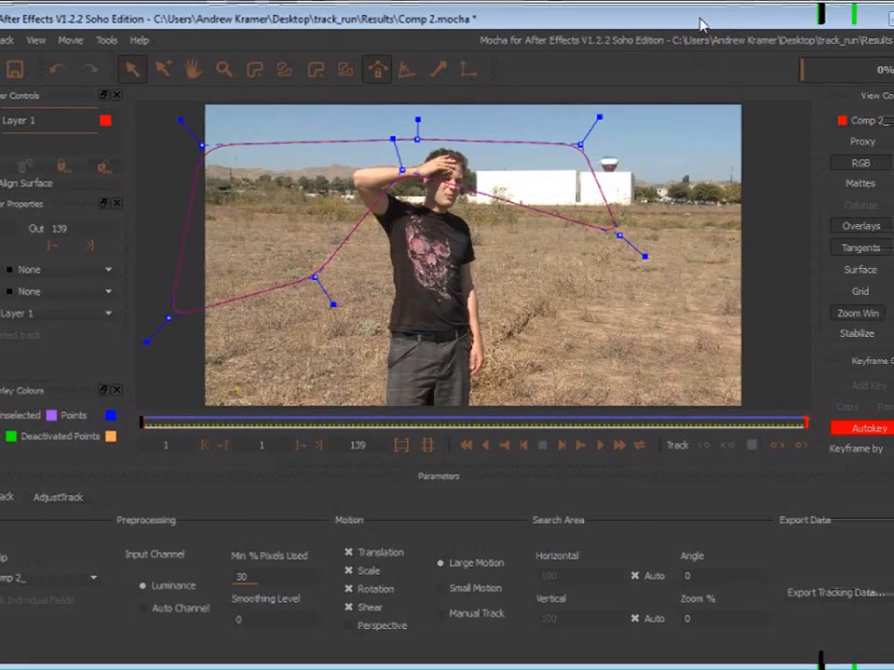
pyautogui.click(814, 597)
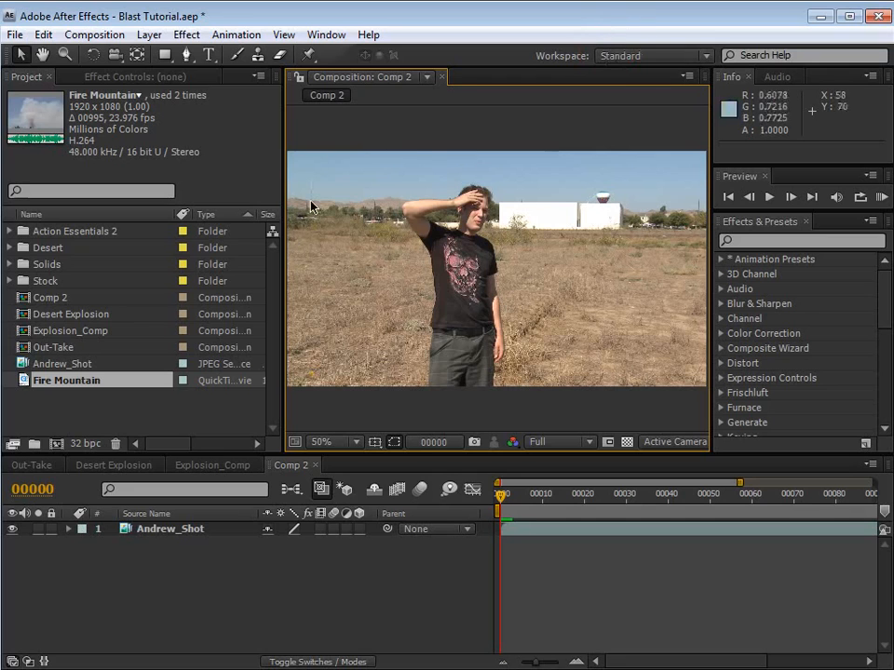
# Step: Create a black 960 x 540 px solid named Tracking Holder above the Andrew_Shot layer
pyautogui.click(149, 34)
pyautogui.moveTo(172, 54)
pyautogui.click(492, 75)
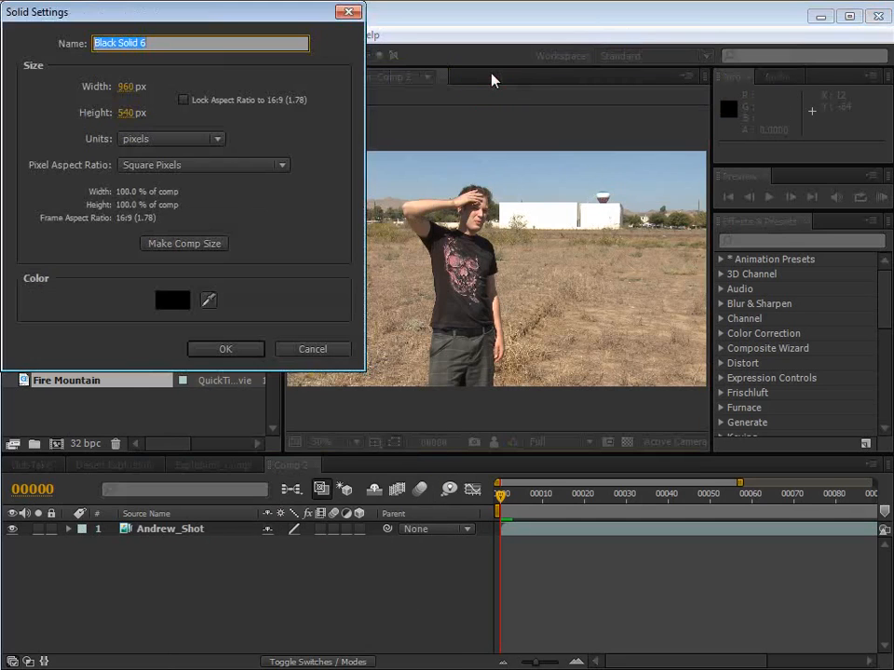
pyautogui.write('Track')
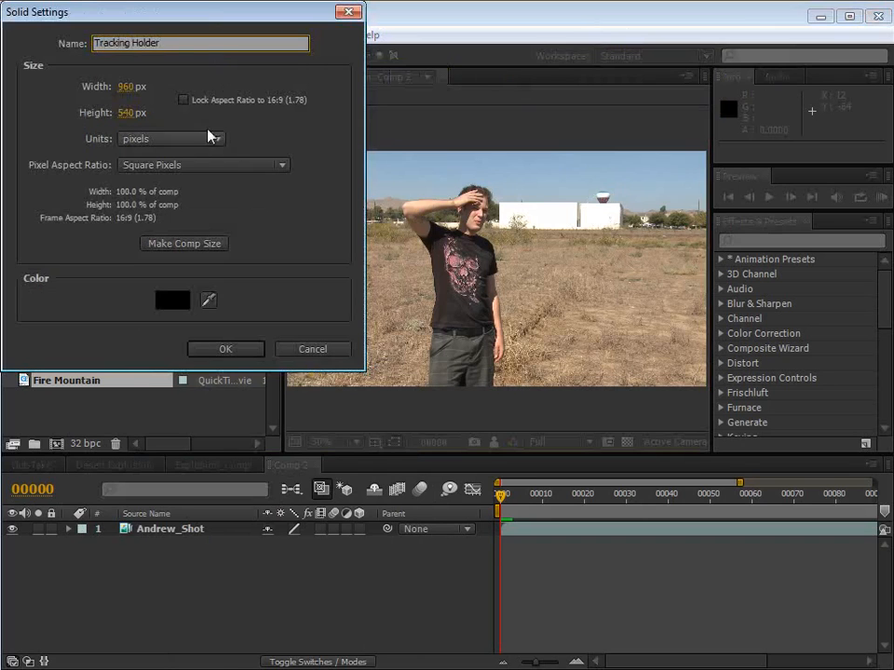
pyautogui.click(234, 352)
# Step: Paste the Mocha corner pin tracking data onto the Tracking Holder layer at frame 0
pyautogui.moveTo(500, 494); pyautogui.dragTo(473, 529)
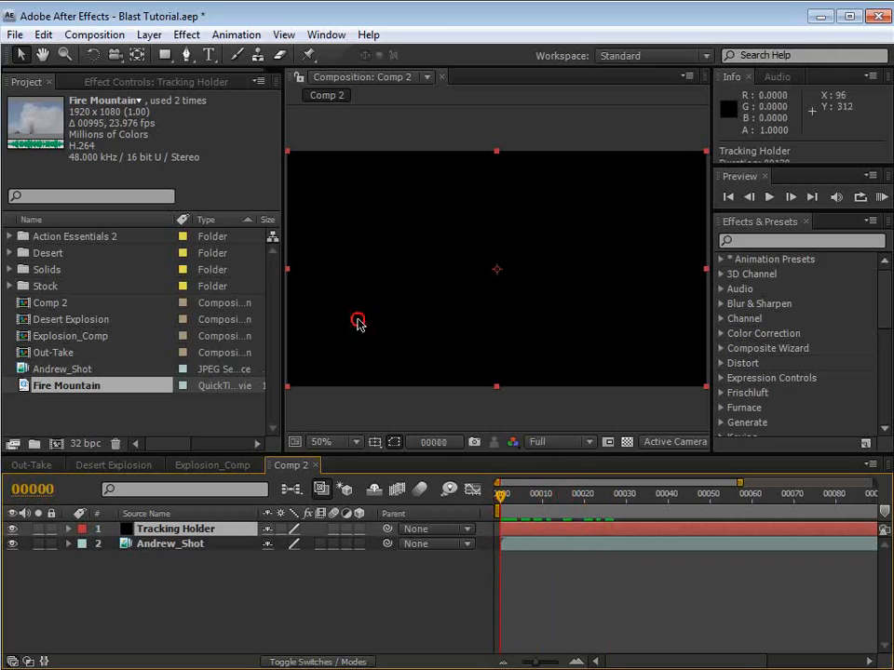
pyautogui.click(43, 35)
pyautogui.click(75, 176)
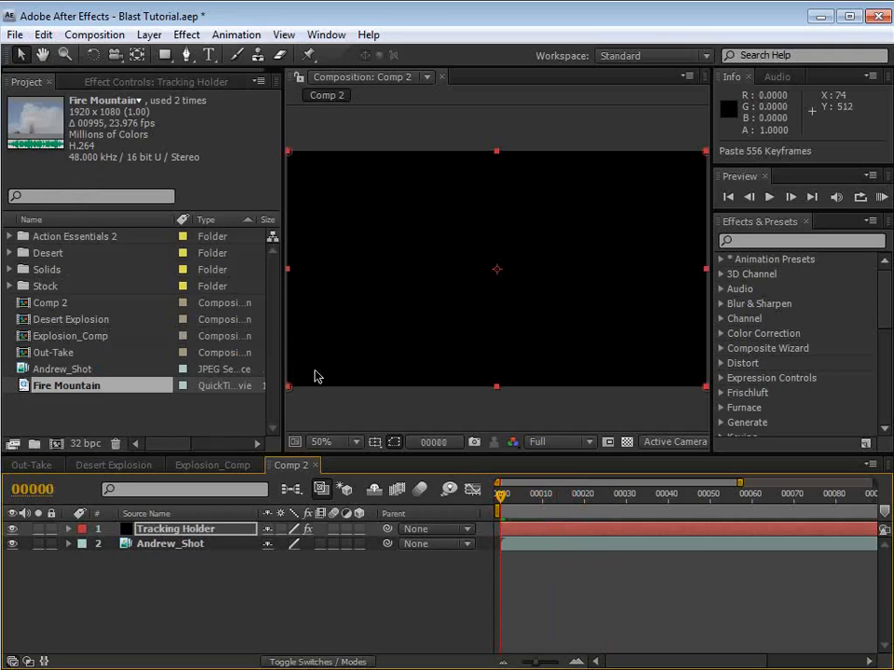
# Step: Reveal the Tracking Holder's Corner Pin keyframes, check its motion by scrubbing through frames 42 and 57, and return to frame 0
pyautogui.click(118, 84)
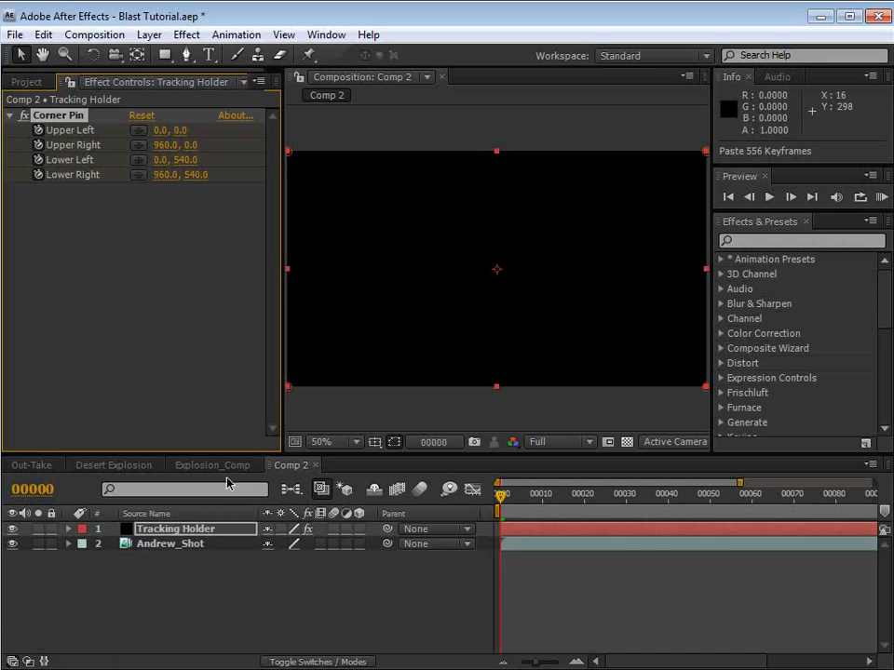
pyautogui.press('u')
pyautogui.click(532, 547)
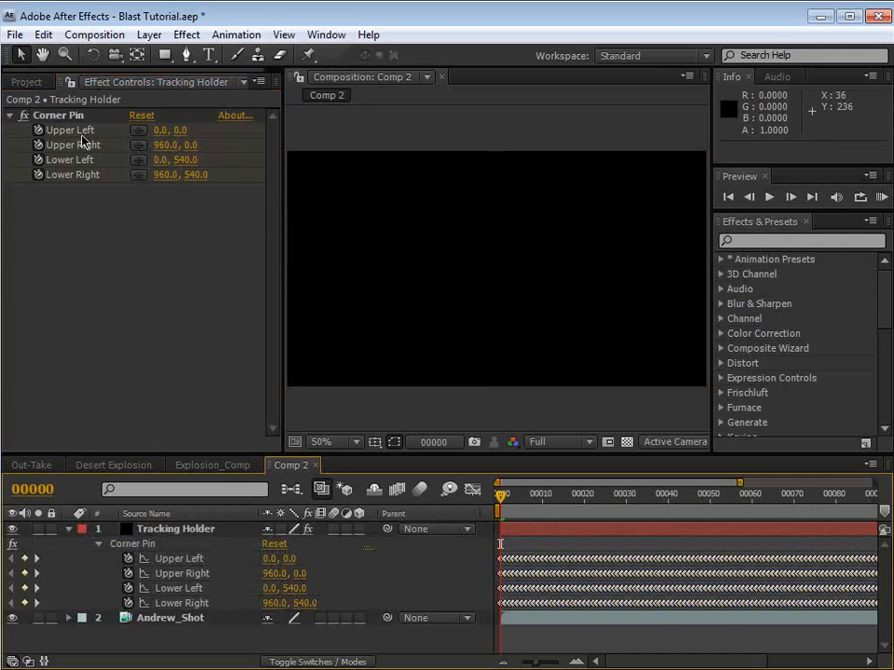
pyautogui.click(58, 116)
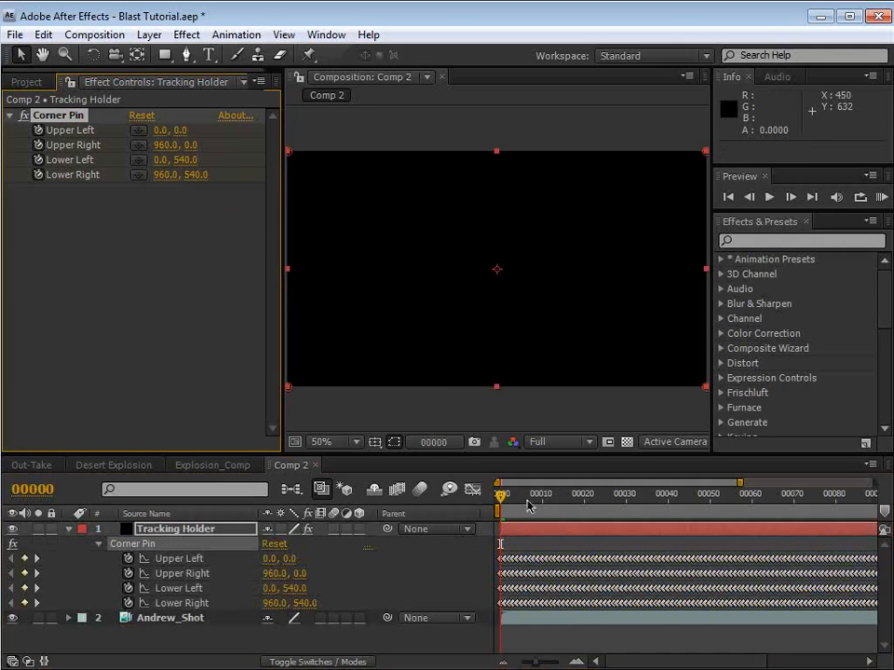
pyautogui.moveTo(528, 505); pyautogui.dragTo(676, 508)
pyautogui.press(',')
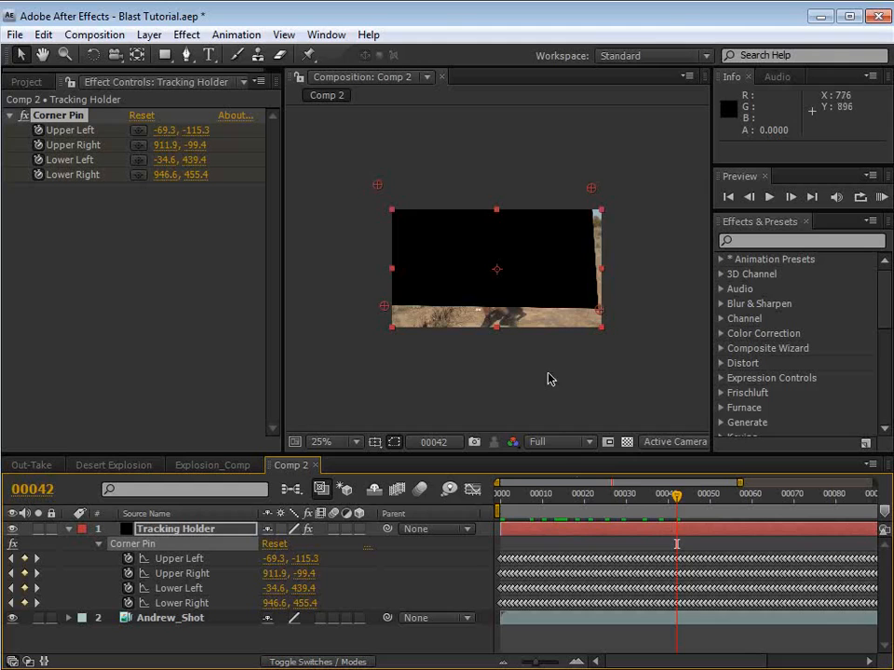
pyautogui.moveTo(679, 504); pyautogui.dragTo(739, 506)
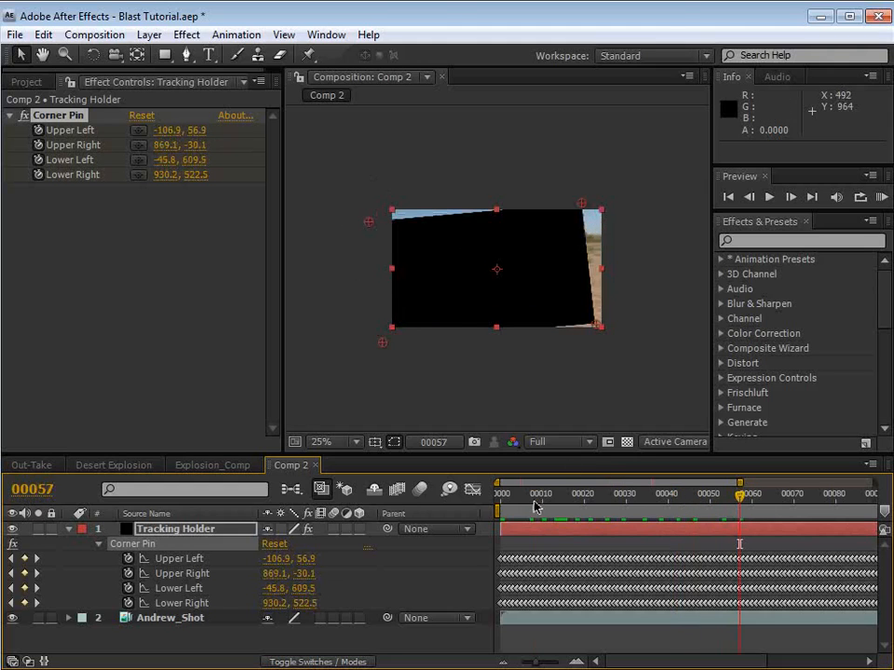
pyautogui.press('Home')
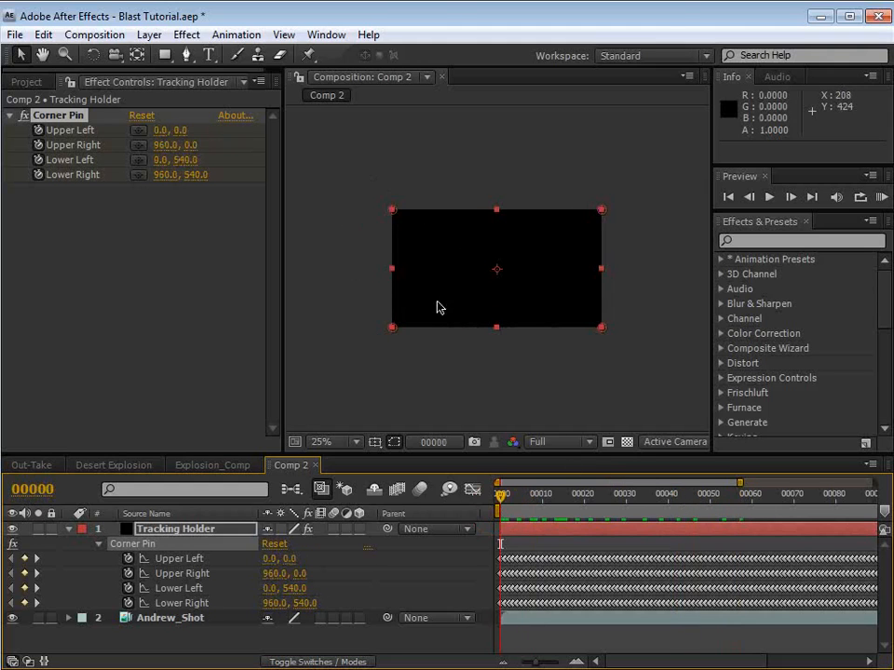
# Step: Pre-compose the Tracking Holder layer as Tracking Holder Comp 1, leaving all attributes in Comp 2
pyautogui.click(149, 34)
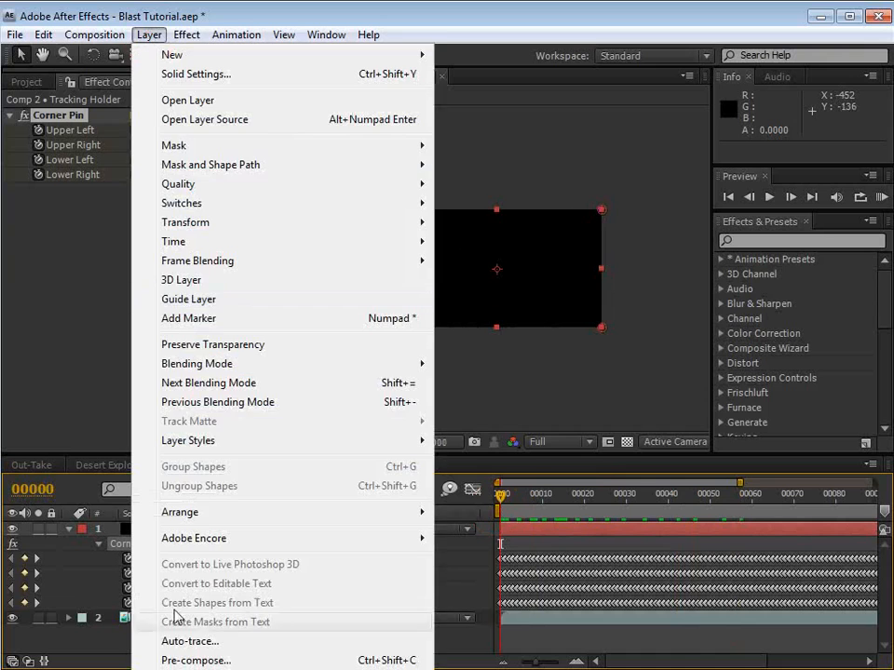
pyautogui.click(182, 659)
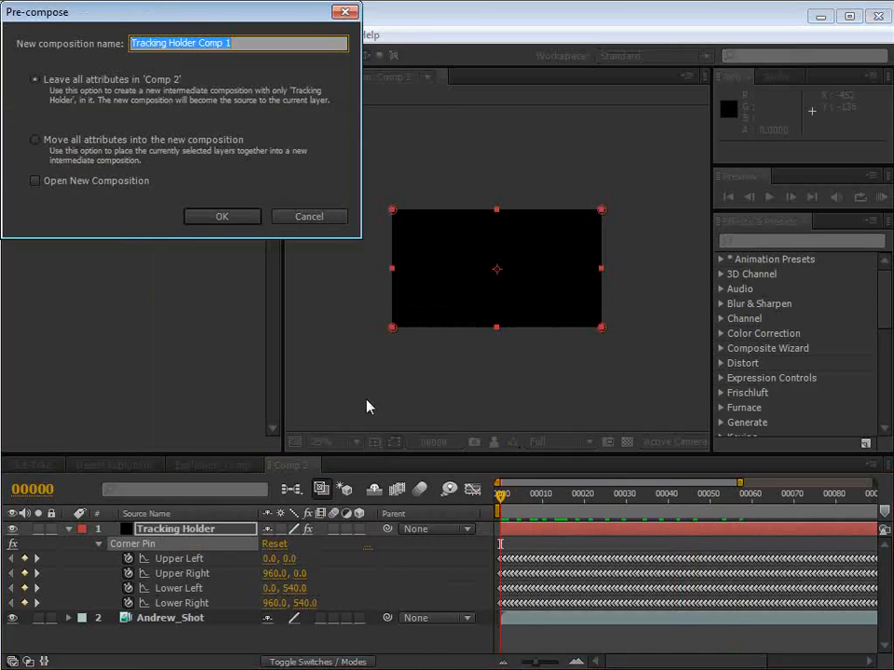
pyautogui.click(33, 80)
pyautogui.moveTo(238, 47); pyautogui.dragTo(70, 50)
pyautogui.click(222, 221)
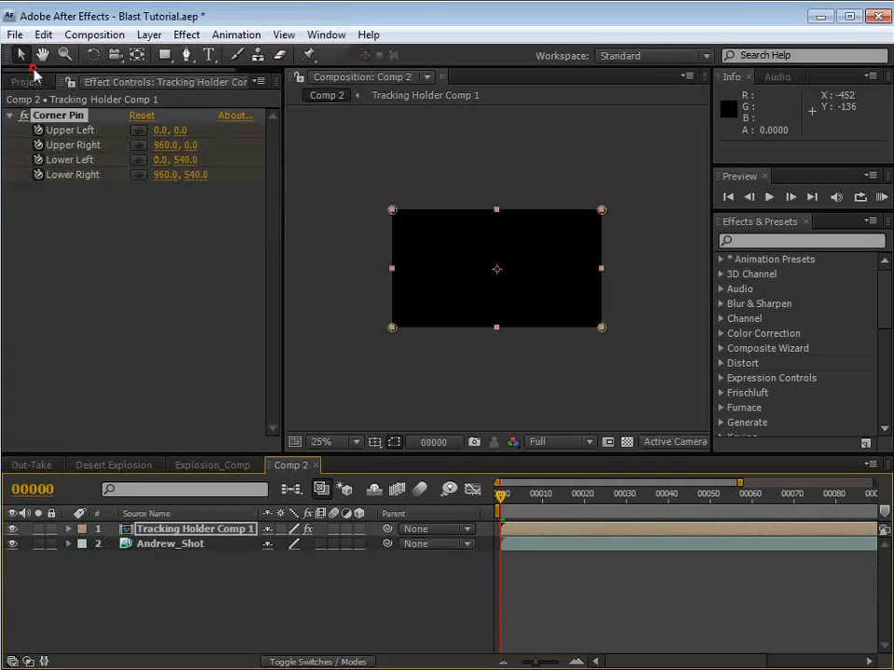
# Step: Add Explosion_01.mov from the Action Essentials 2 folder to Tracking Holder Comp 1 and hide the Tracking Holder solid
pyautogui.click(26, 82)
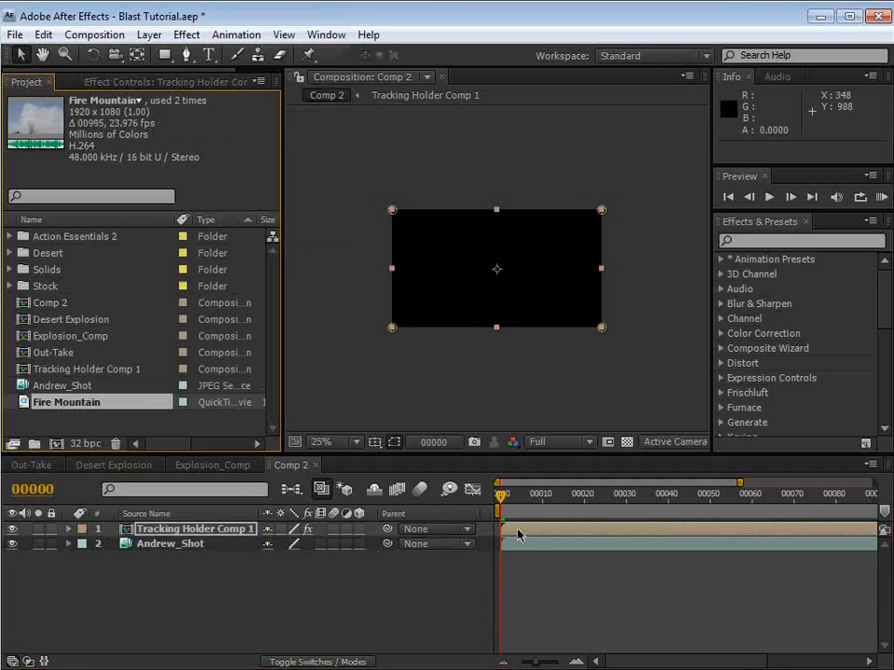
pyautogui.click(468, 530)
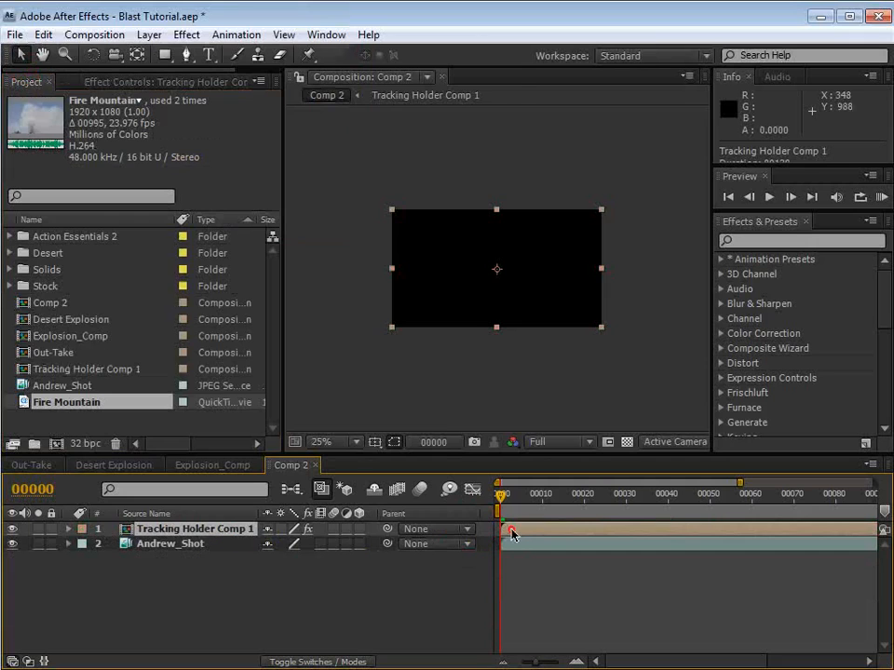
pyautogui.doubleClick(511, 531)
pyautogui.click(11, 232)
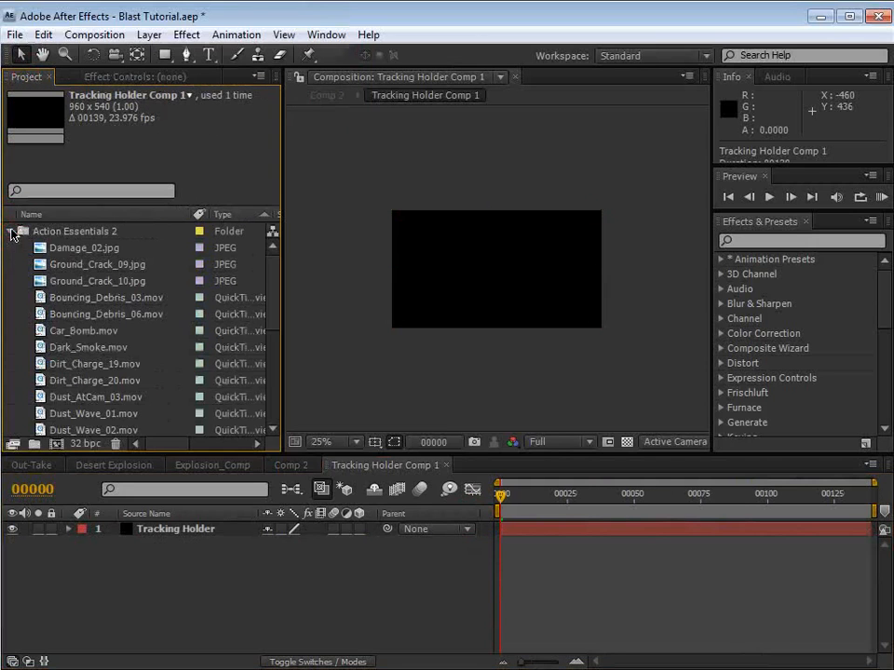
pyautogui.scroll(-3, 37, 372)
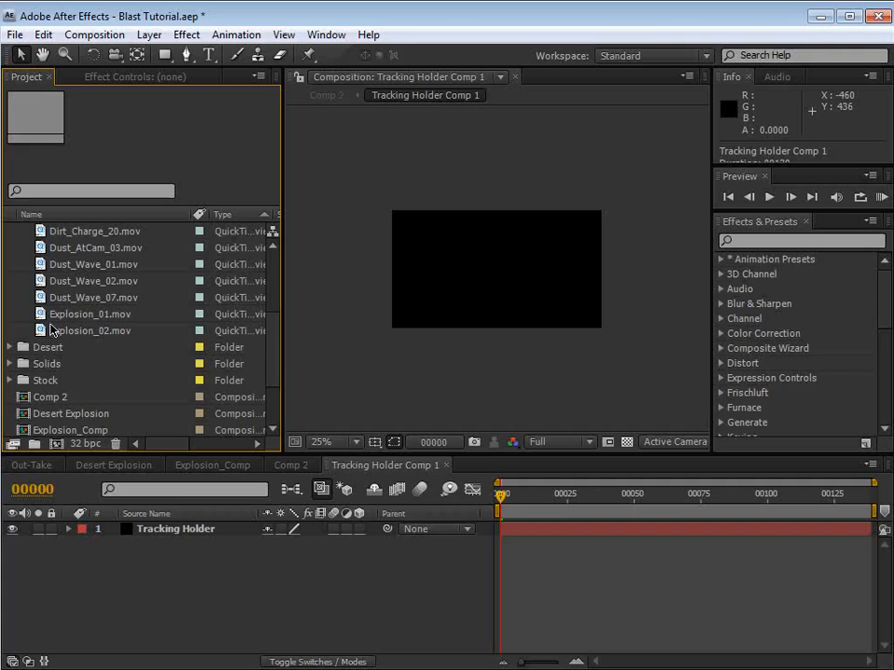
pyautogui.moveTo(42, 318); pyautogui.dragTo(455, 283)
pyautogui.click(13, 544)
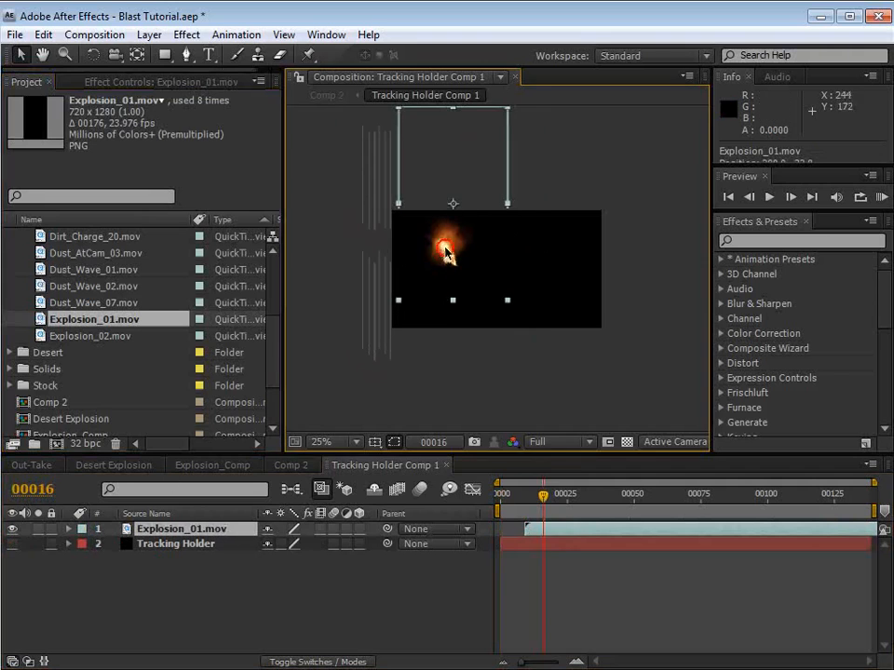
# Step: Scrub between frames 19 and 30 in Comp 2 to examine how the explosion follows the background, comparing it with Tracking Holder Comp 1
pyautogui.moveTo(541, 494); pyautogui.dragTo(565, 499)
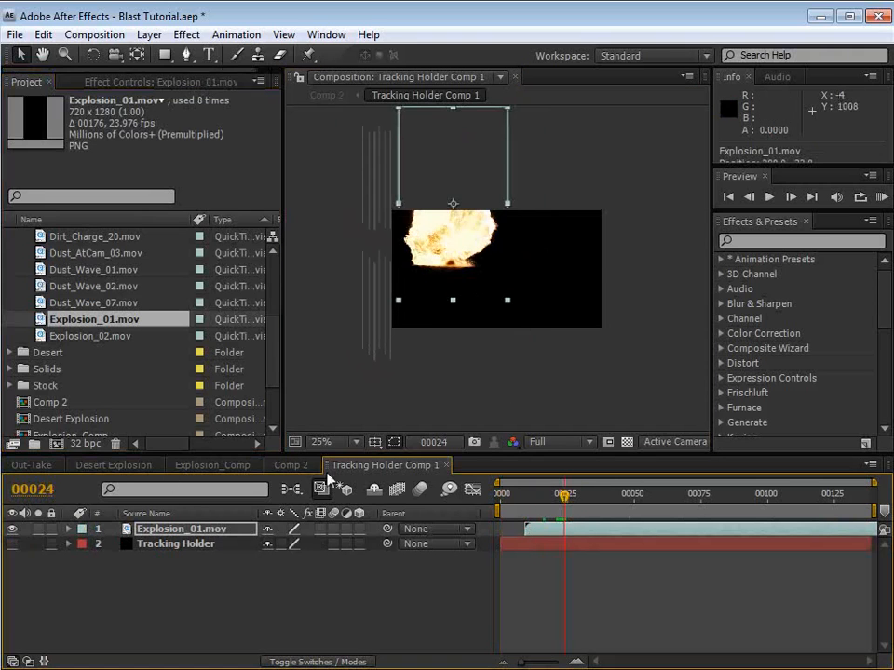
pyautogui.click(290, 466)
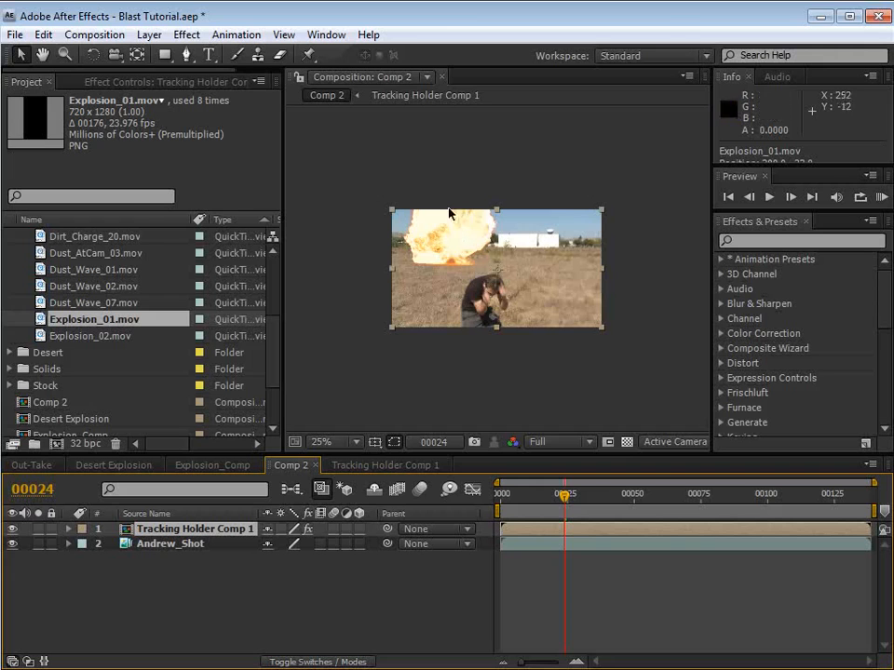
pyautogui.moveTo(578, 504); pyautogui.dragTo(552, 514)
pyautogui.scroll(1, 458, 291)
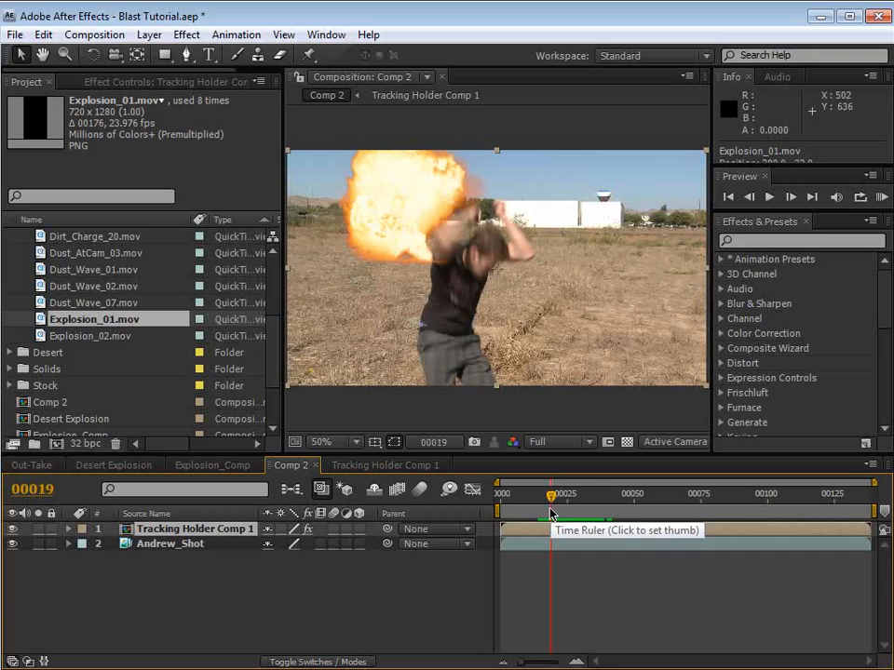
pyautogui.moveTo(553, 493); pyautogui.dragTo(581, 514)
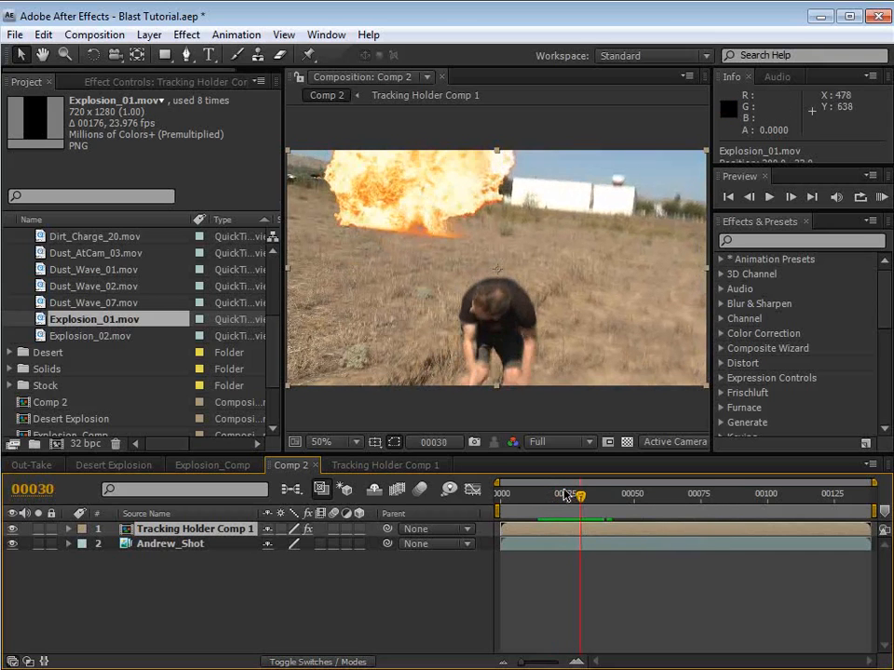
pyautogui.click(567, 493)
pyautogui.click(372, 464)
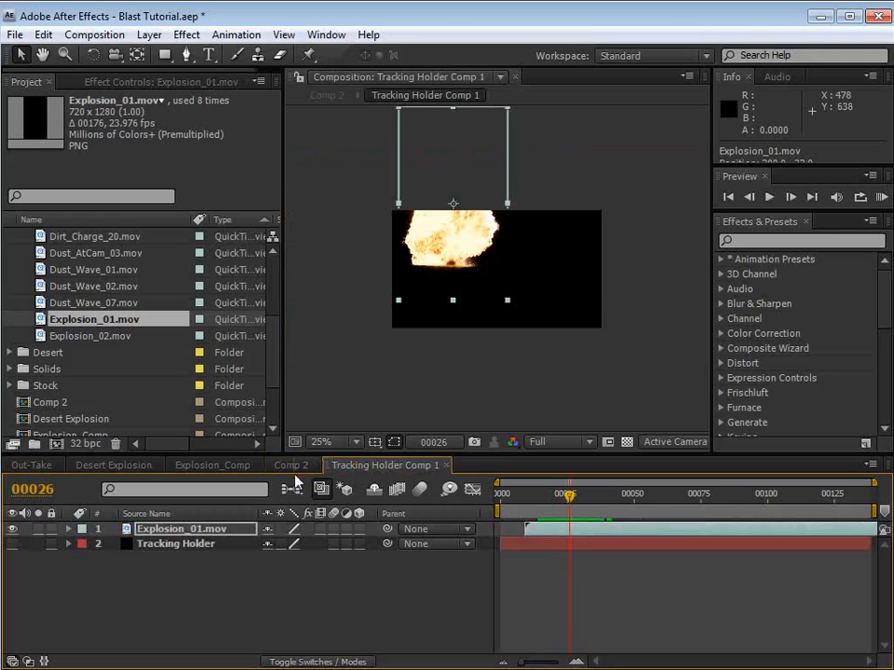
pyautogui.click(290, 465)
pyautogui.press('pageup')
pyautogui.press('pageup')
pyautogui.press('pageup')
pyautogui.press('pageup')
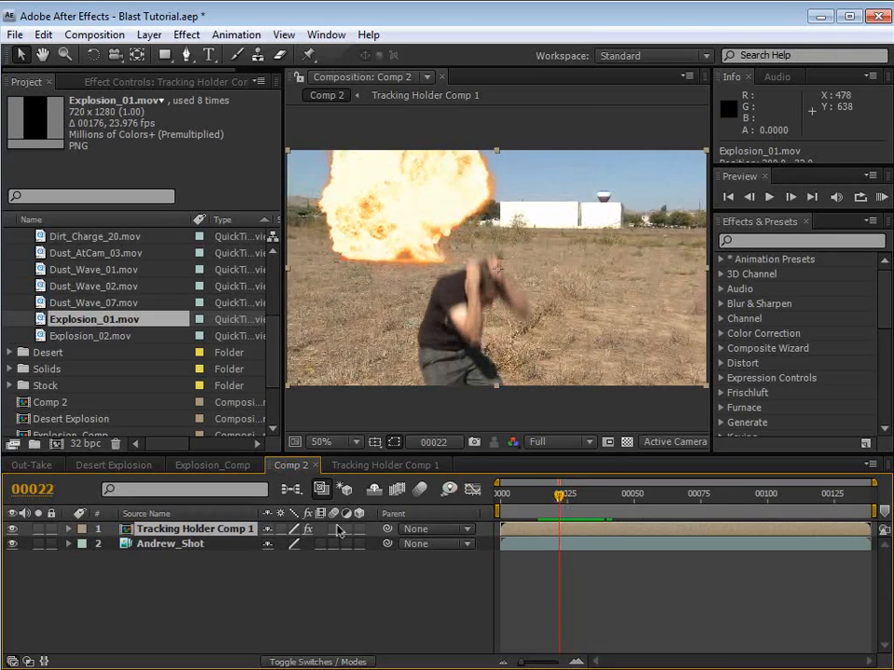
# Step: Try motion blur on the Tracking Holder Comp 1 layer, check it at frame 30, and switch it back off
pyautogui.click(335, 527)
pyautogui.click(418, 491)
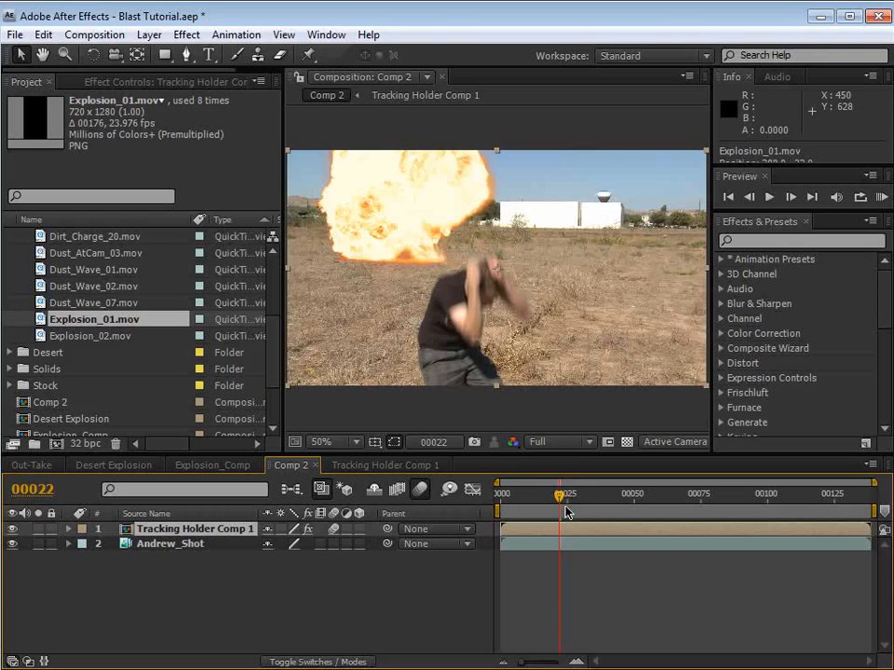
pyautogui.moveTo(565, 511); pyautogui.dragTo(581, 503)
pyautogui.click(336, 528)
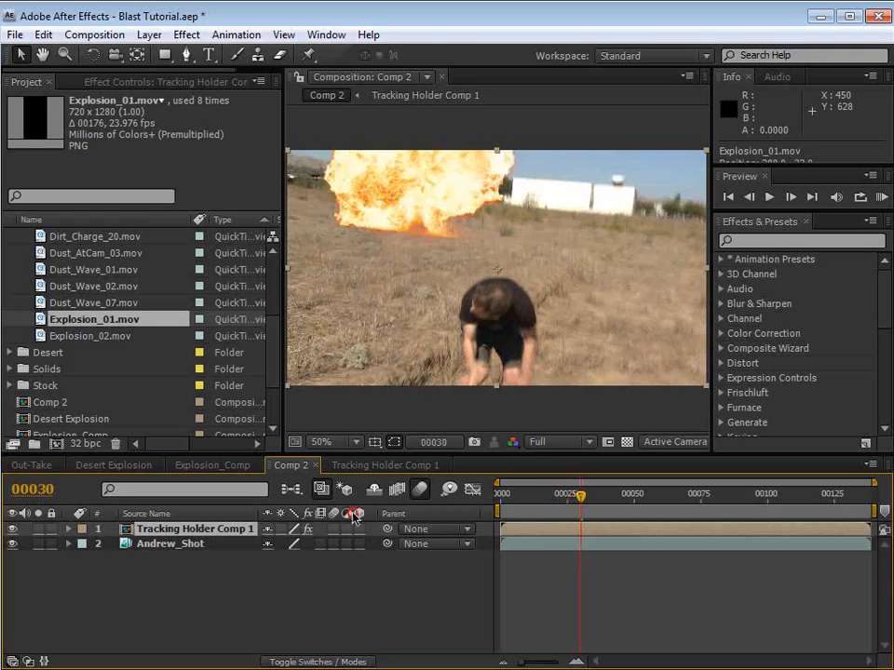
pyautogui.click(421, 491)
# Step: At frame 60, move Explosion_01.mov slightly lower and to the left inside Tracking Holder Comp 1 and return to Comp 2
pyautogui.moveTo(563, 512); pyautogui.dragTo(659, 516)
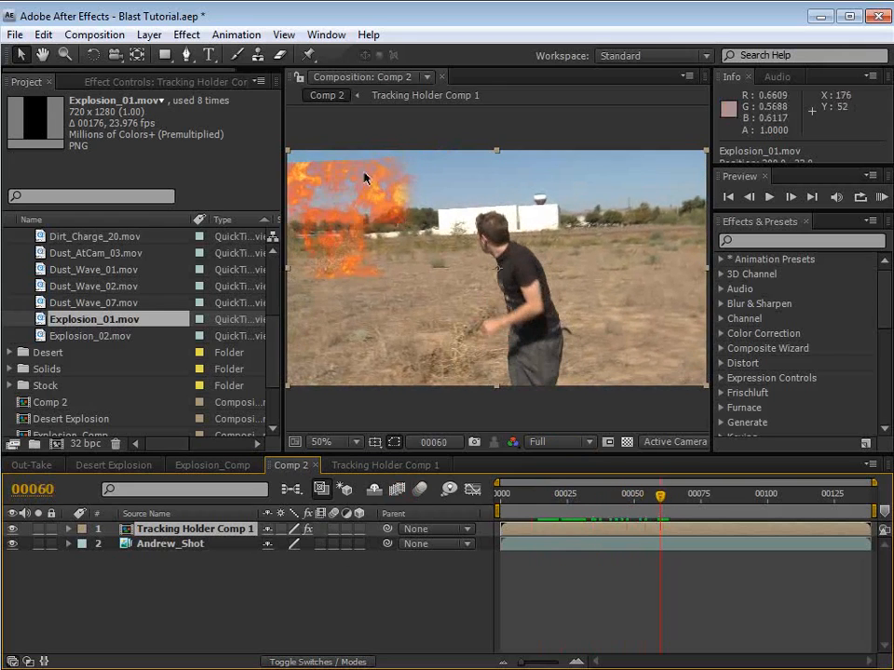
pyautogui.press('space')
pyautogui.moveTo(364, 214); pyautogui.dragTo(404, 246)
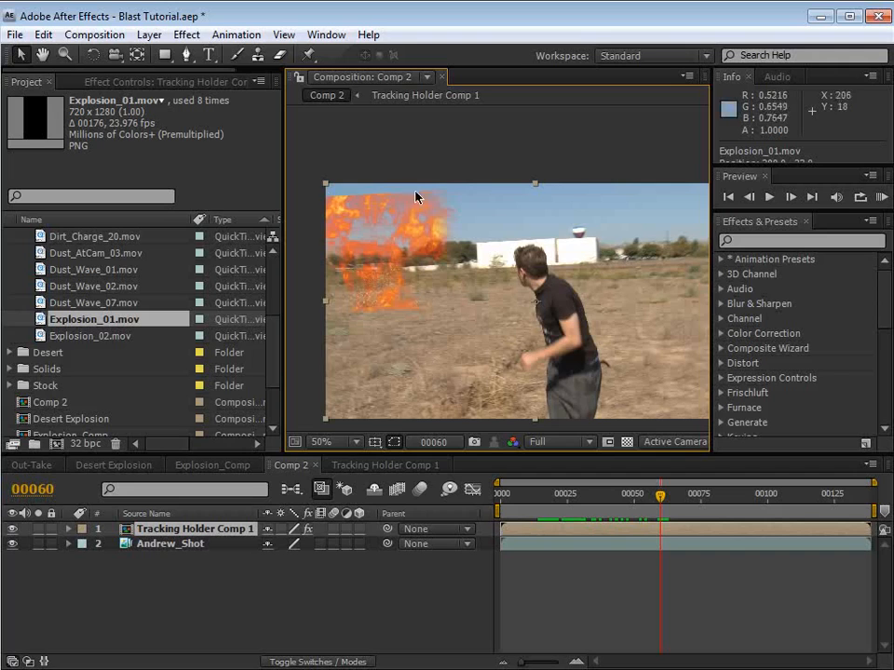
pyautogui.click(361, 465)
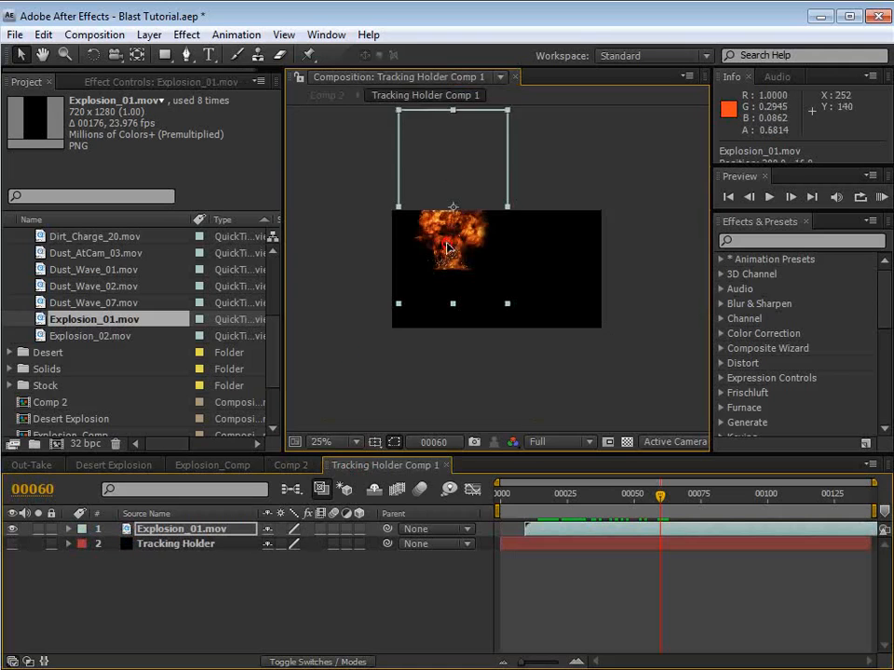
pyautogui.moveTo(448, 176); pyautogui.dragTo(447, 230)
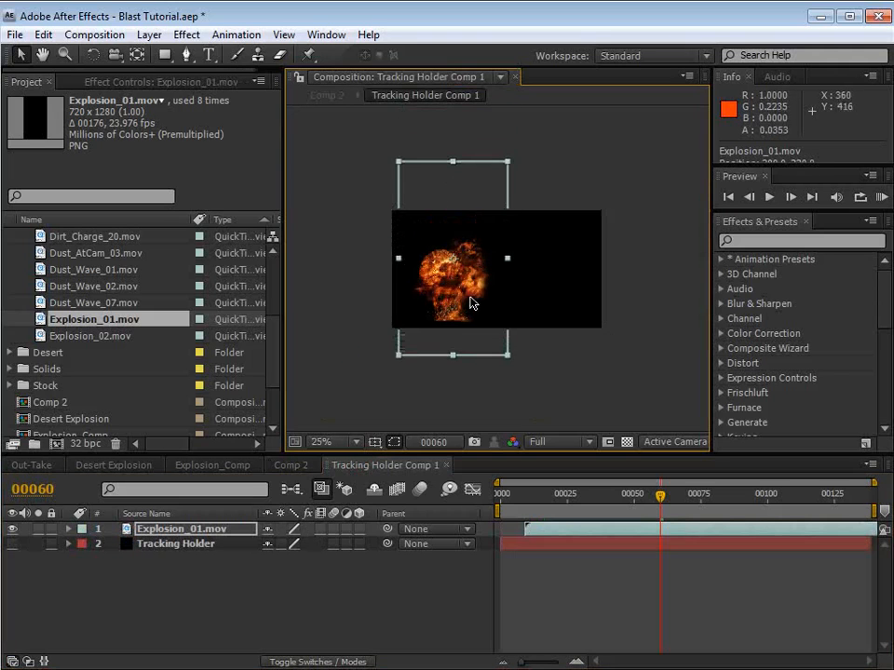
pyautogui.moveTo(473, 305); pyautogui.dragTo(473, 237)
pyautogui.click(284, 466)
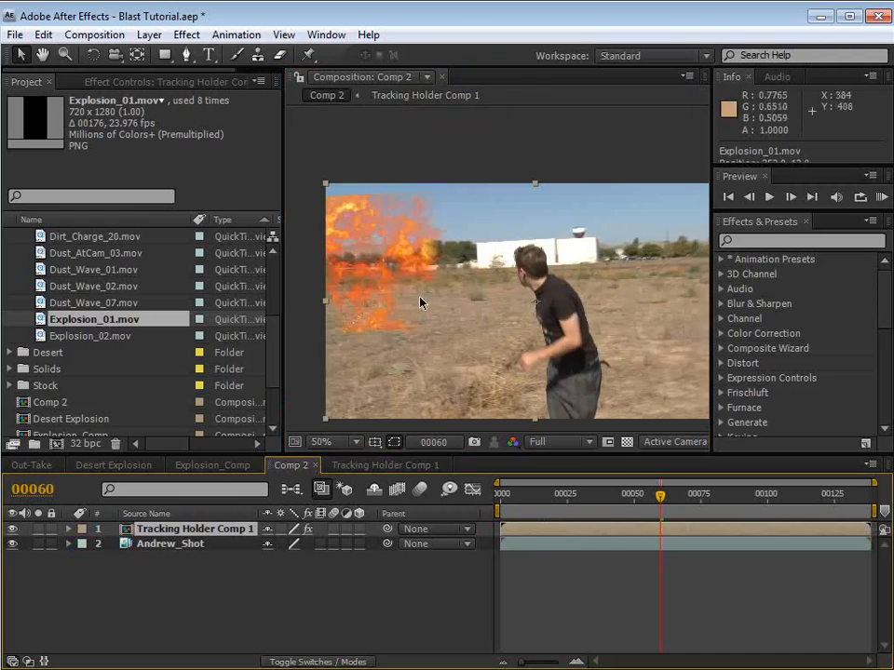
# Step: Scrub Comp 2 back through frames 51, 8, 18 and 6 to examine the repositioned explosion against the tracked background
pyautogui.moveTo(660, 494); pyautogui.dragTo(636, 494)
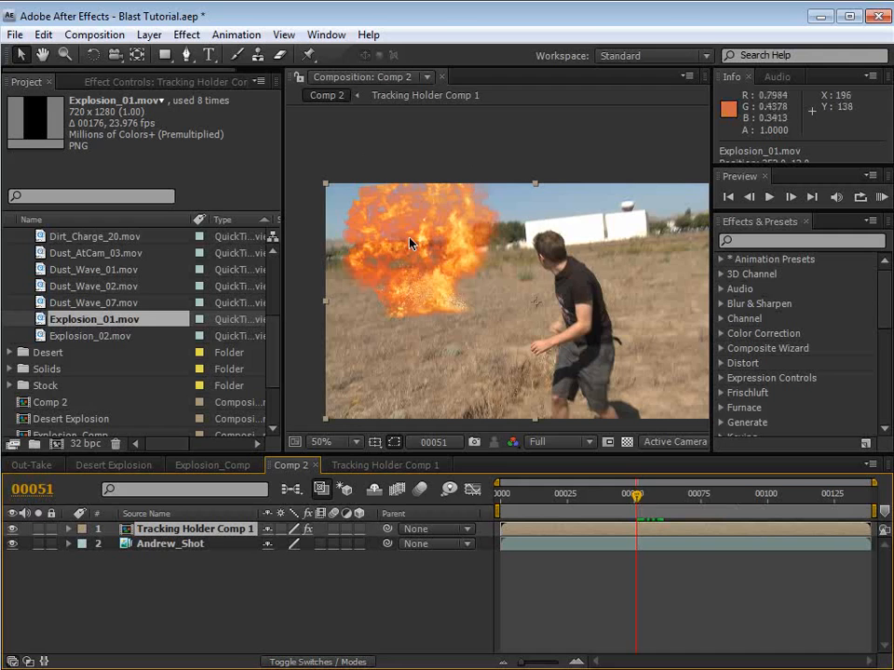
pyautogui.moveTo(636, 495); pyautogui.dragTo(522, 544)
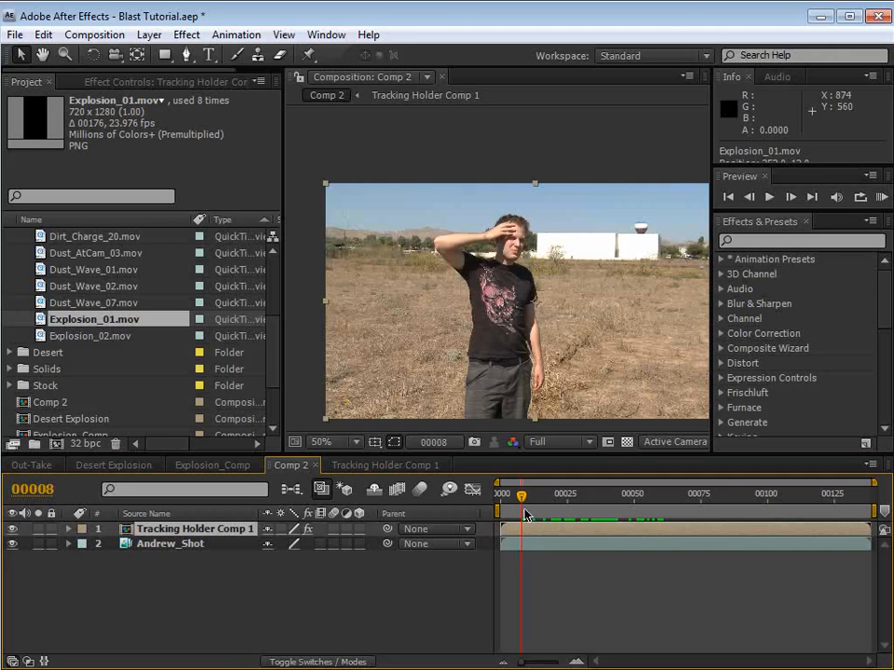
pyautogui.moveTo(523, 508); pyautogui.dragTo(549, 505)
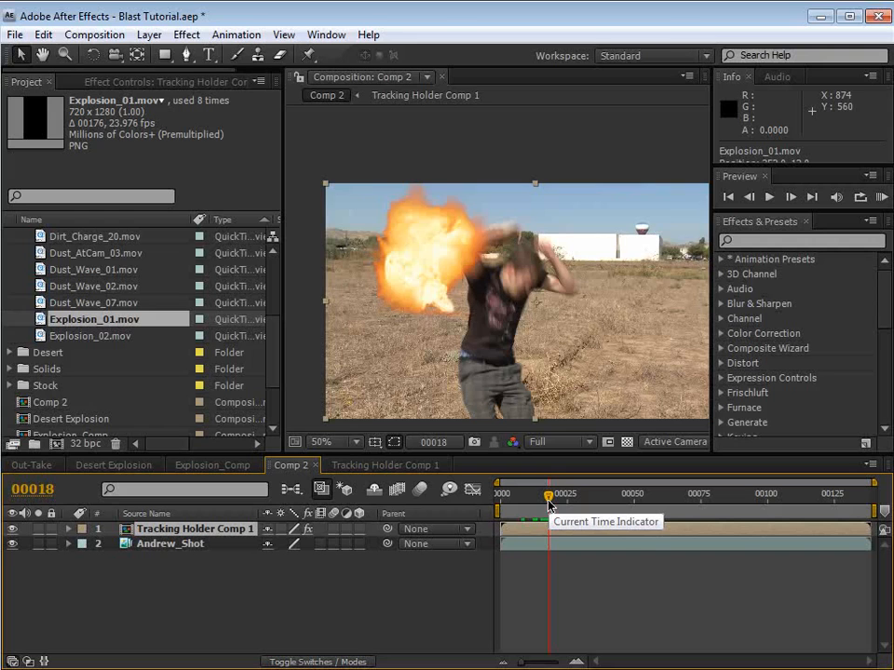
pyautogui.moveTo(549, 504); pyautogui.dragTo(518, 531)
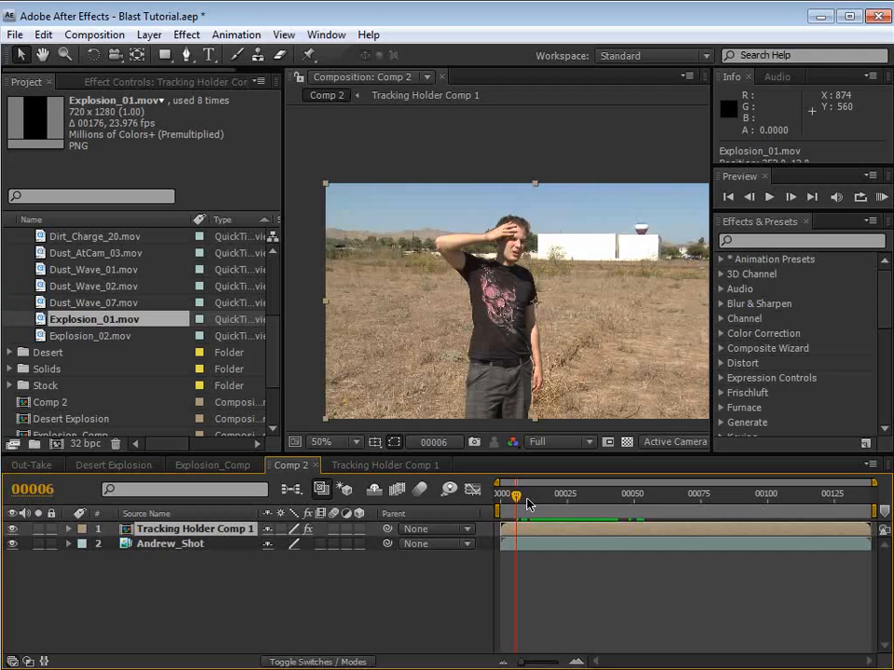
# Step: Switch to Mocha, copy the tracking data to the clipboard as After Effects Transform Data, and return to After Effects
pyautogui.moveTo(528, 504)
pyautogui.mouseDown()
pyautogui.moveTo(570, 503)
pyautogui.moveTo(546, 504)
pyautogui.mouseUp()
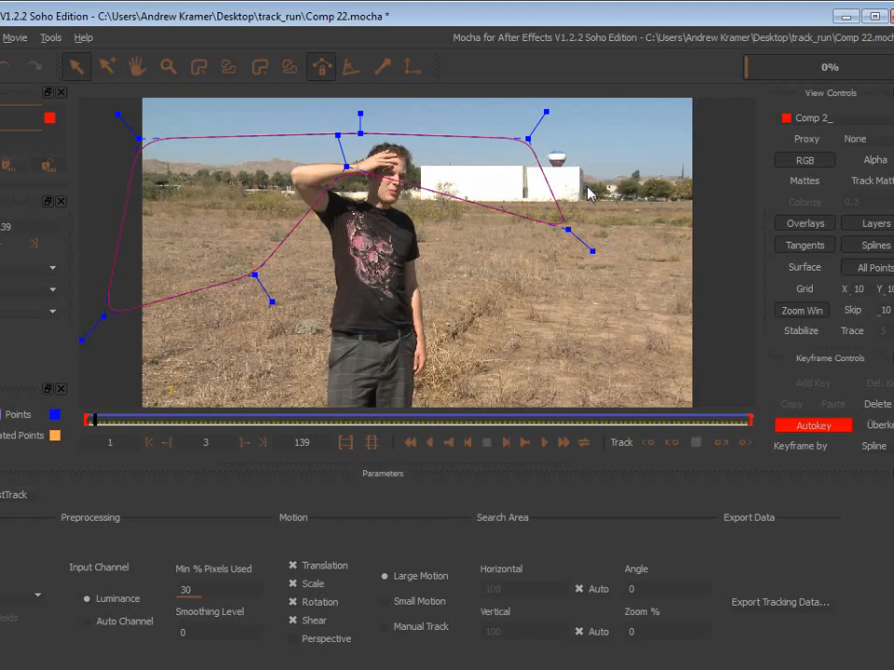
pyautogui.click(783, 613)
pyautogui.click(254, 216)
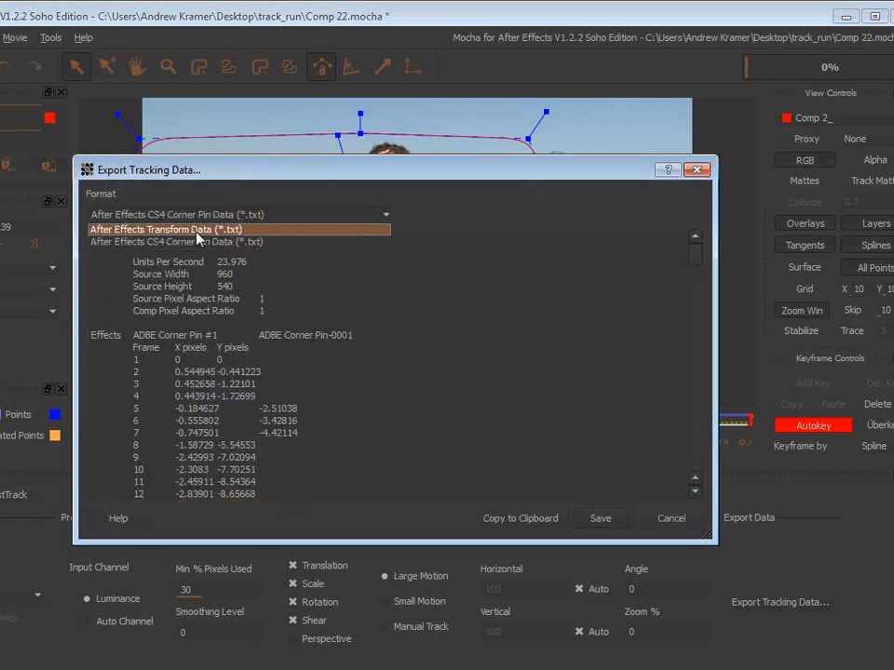
pyautogui.click(184, 230)
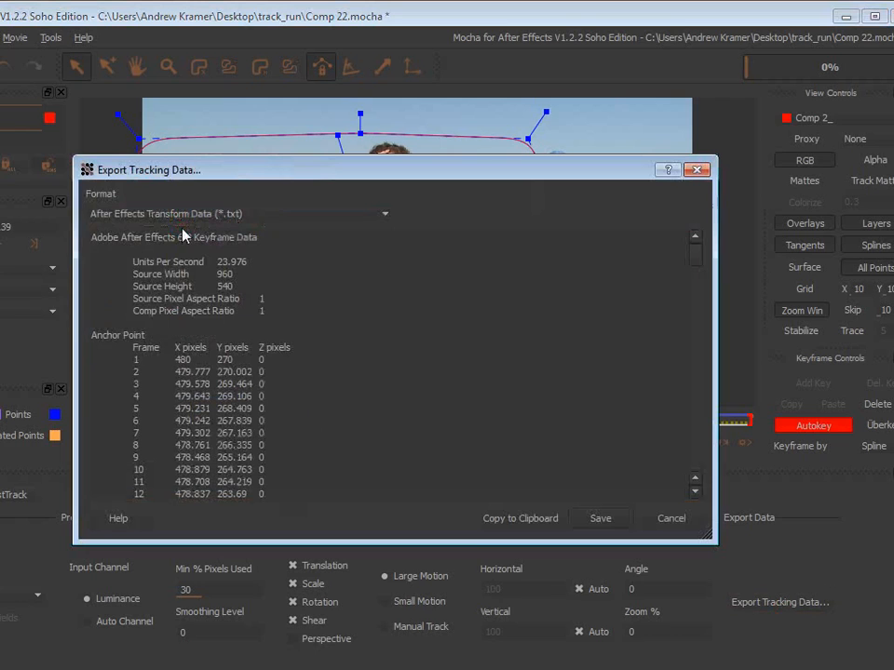
pyautogui.click(528, 518)
pyautogui.hotkey('alt', 'Tab')
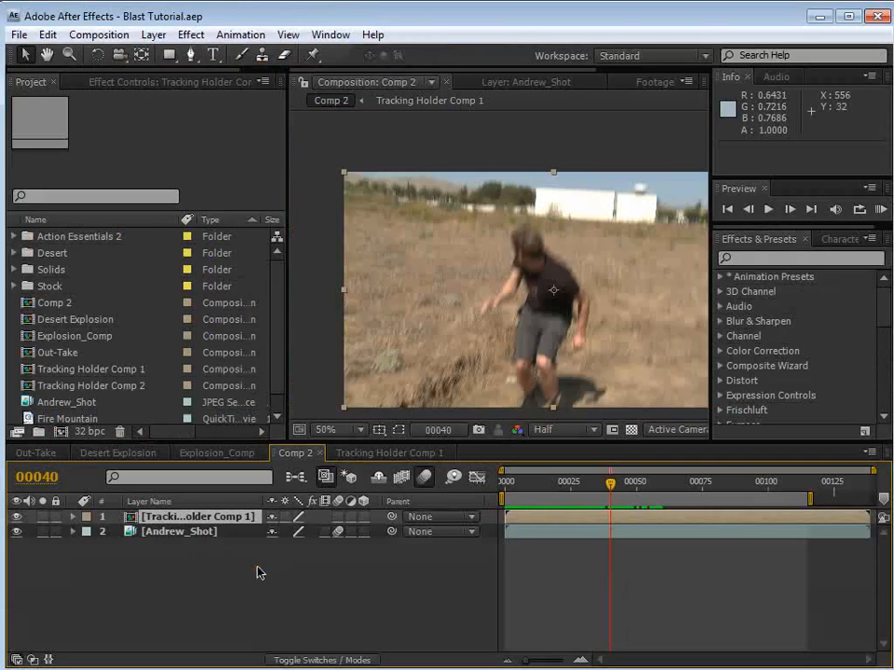
# Step: Add a null object to Comp 2 and paste the copied tracking data onto it at frame 0
pyautogui.click(152, 34)
pyautogui.moveTo(233, 55)
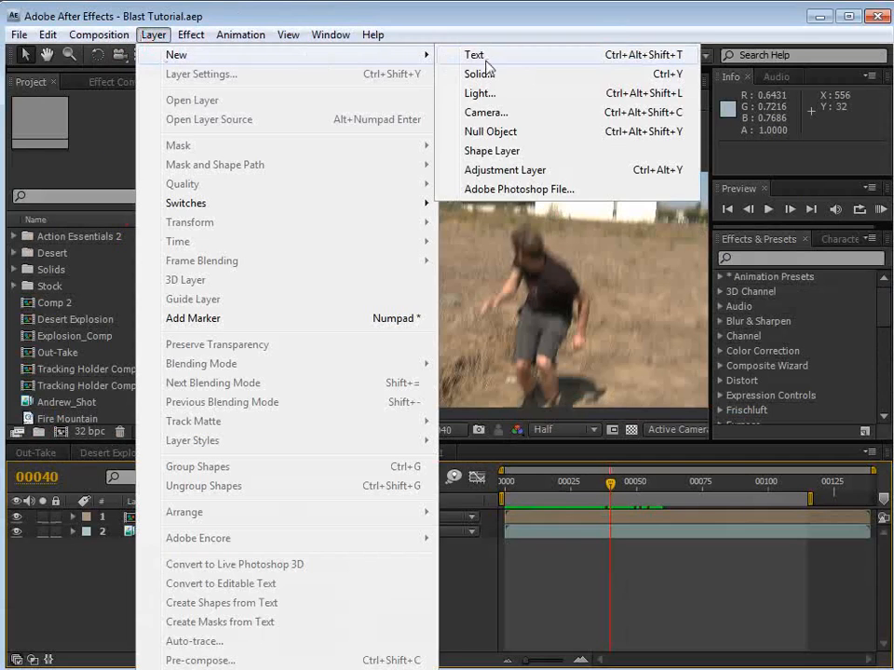
pyautogui.click(486, 131)
pyautogui.moveTo(555, 497); pyautogui.dragTo(502, 490)
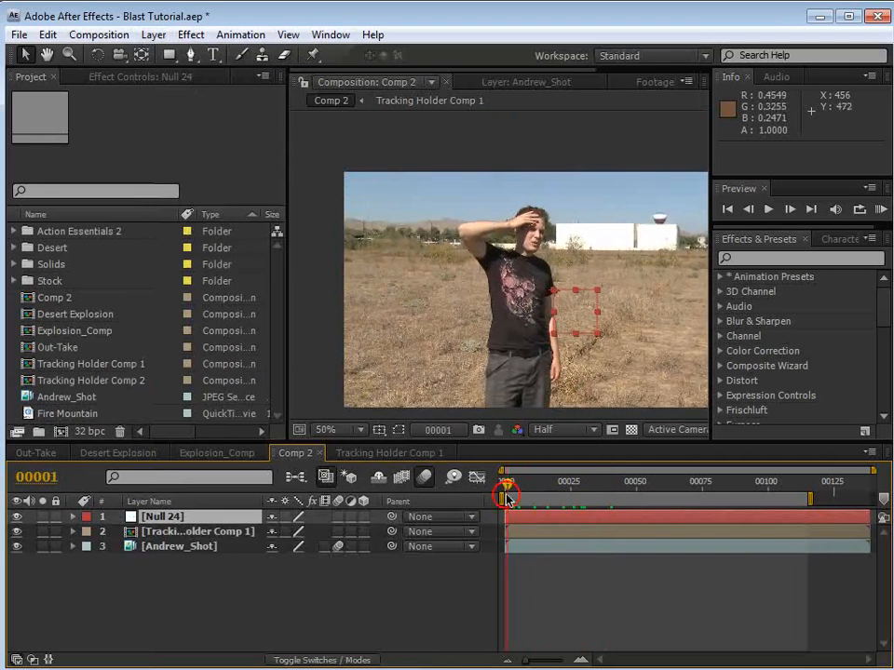
pyautogui.click(48, 34)
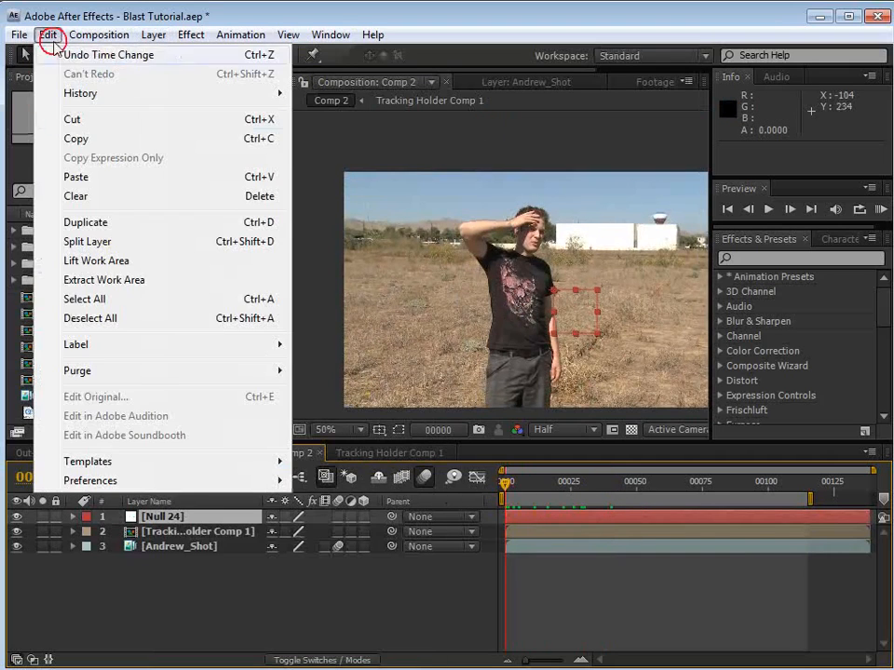
pyautogui.click(83, 176)
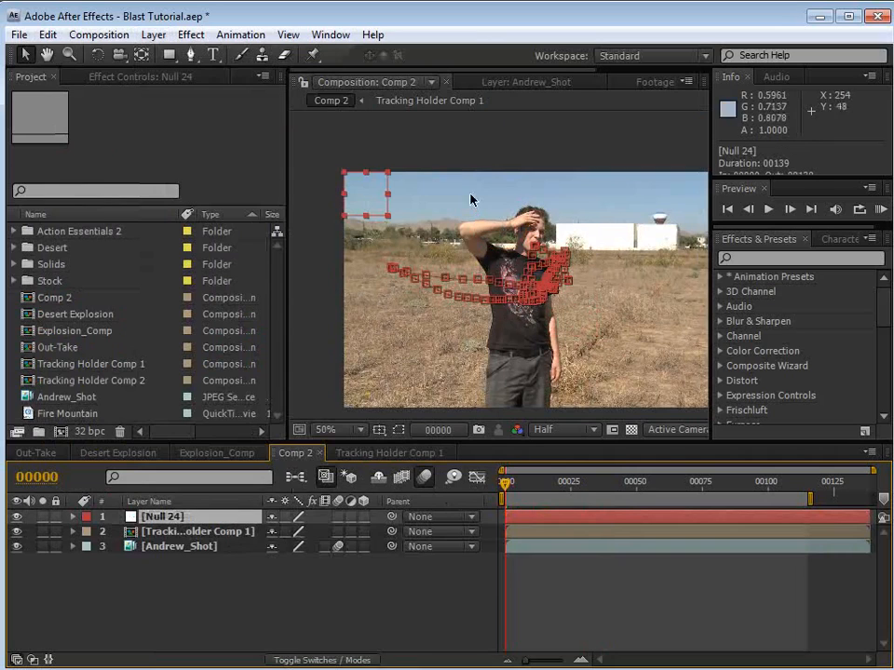
# Step: Remove the null's Scale keyframes and copy its Anchor Point keyframes onto its Position property
pyautogui.press('u')
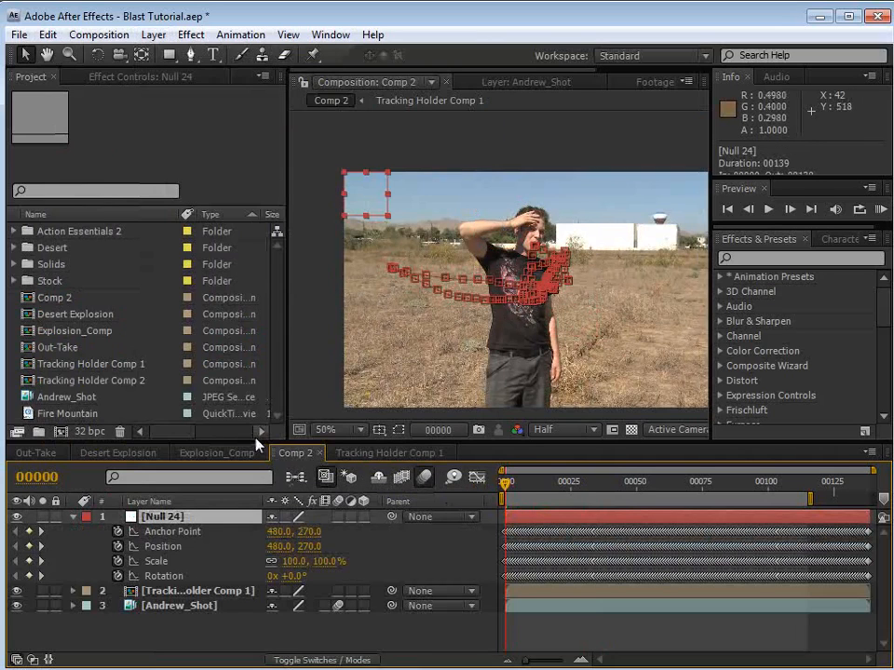
pyautogui.click(118, 561)
pyautogui.click(207, 535)
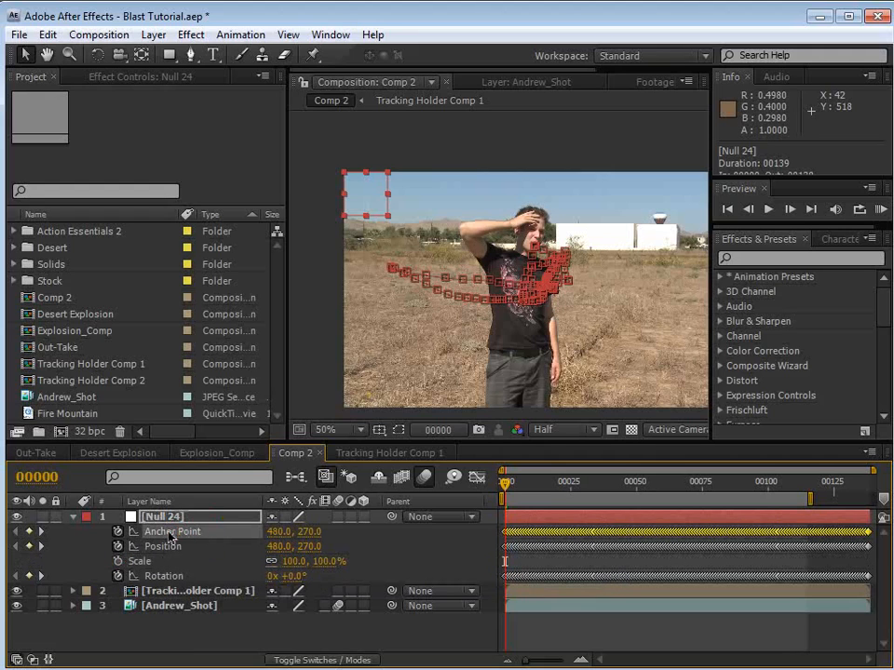
pyautogui.click(46, 34)
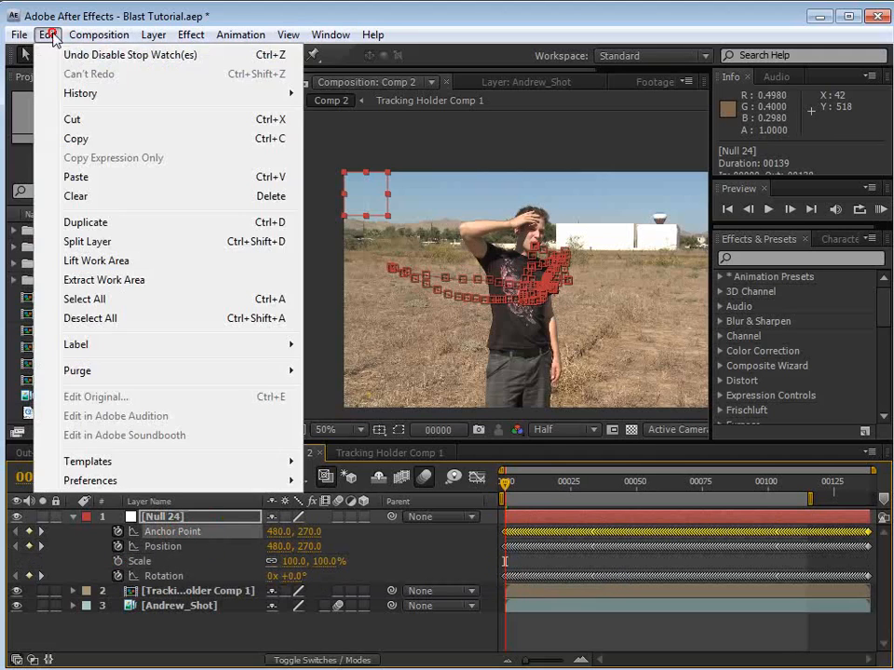
pyautogui.click(83, 139)
pyautogui.click(168, 549)
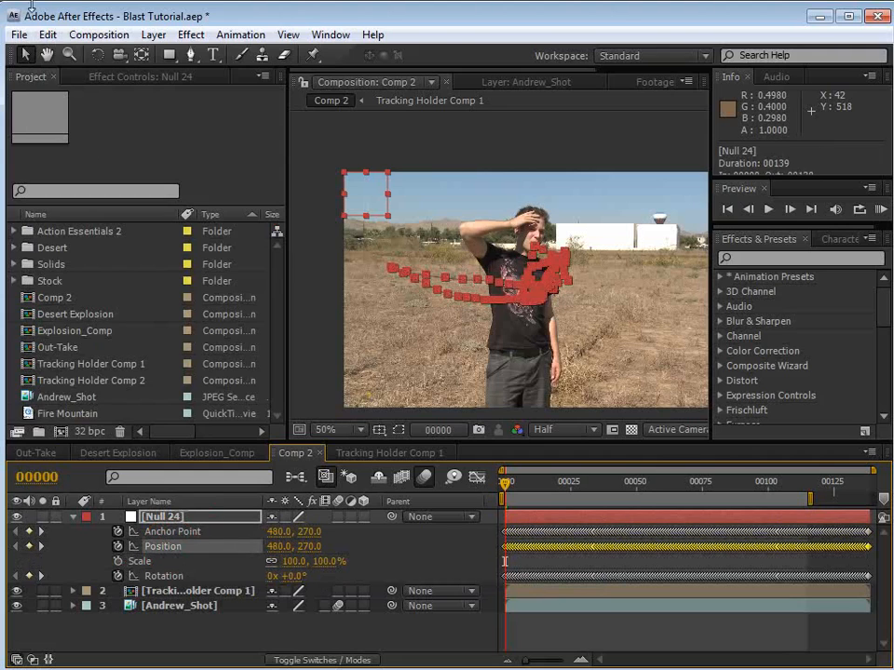
pyautogui.click(46, 35)
pyautogui.click(85, 177)
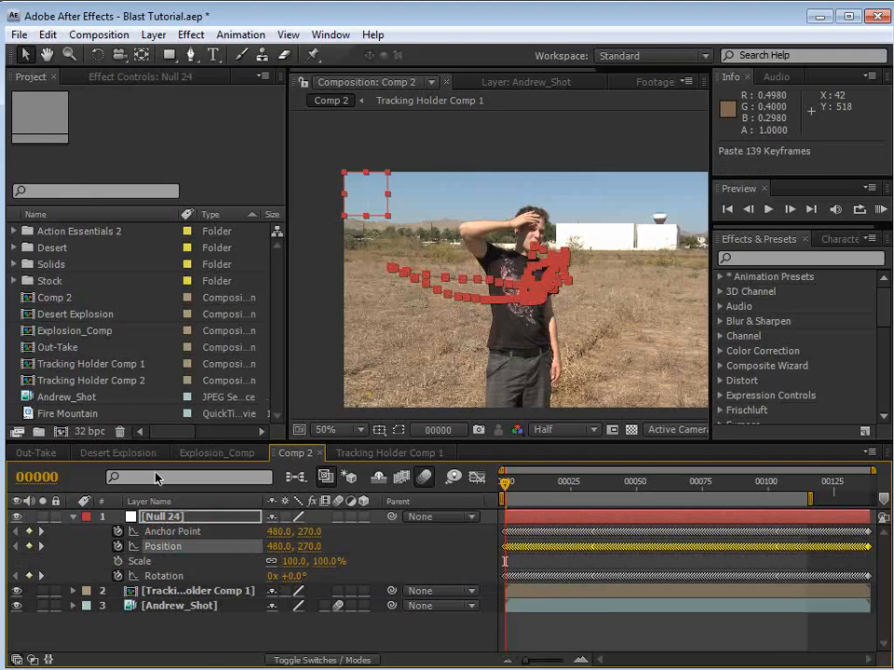
# Step: Remove the null's Anchor Point keyframes and play Comp 2 to check how the null moves
pyautogui.click(118, 532)
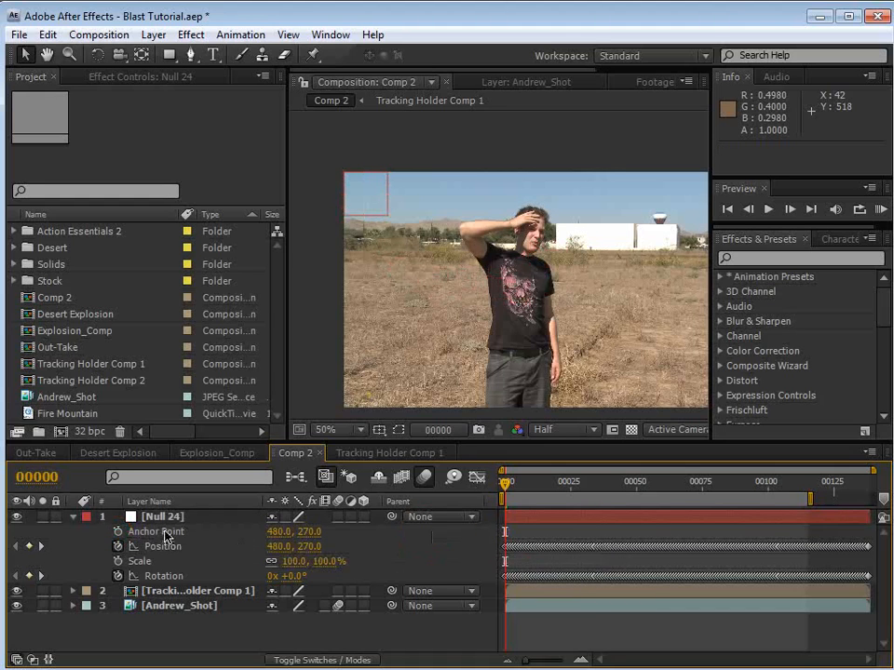
pyautogui.press('space')
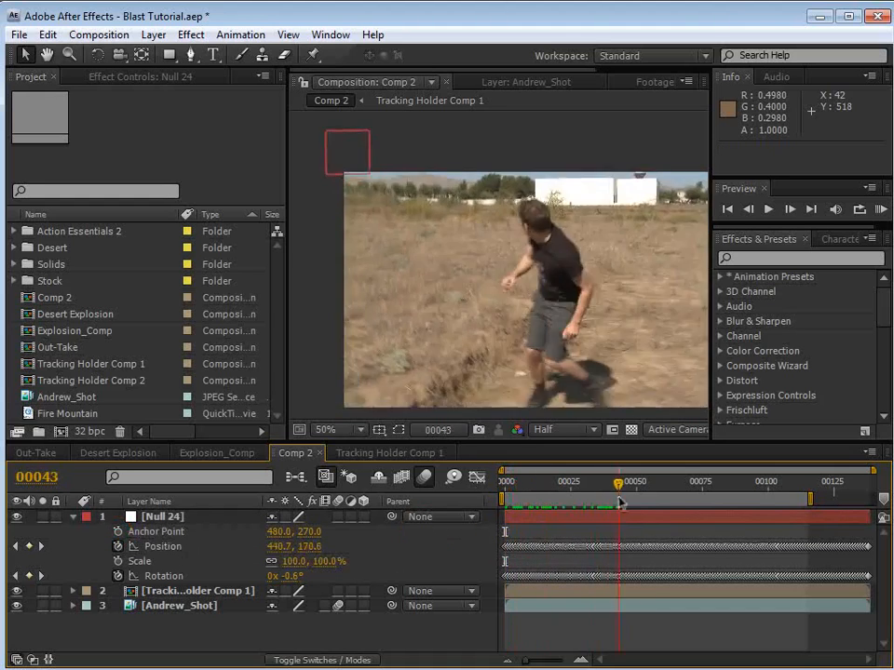
pyautogui.press('space')
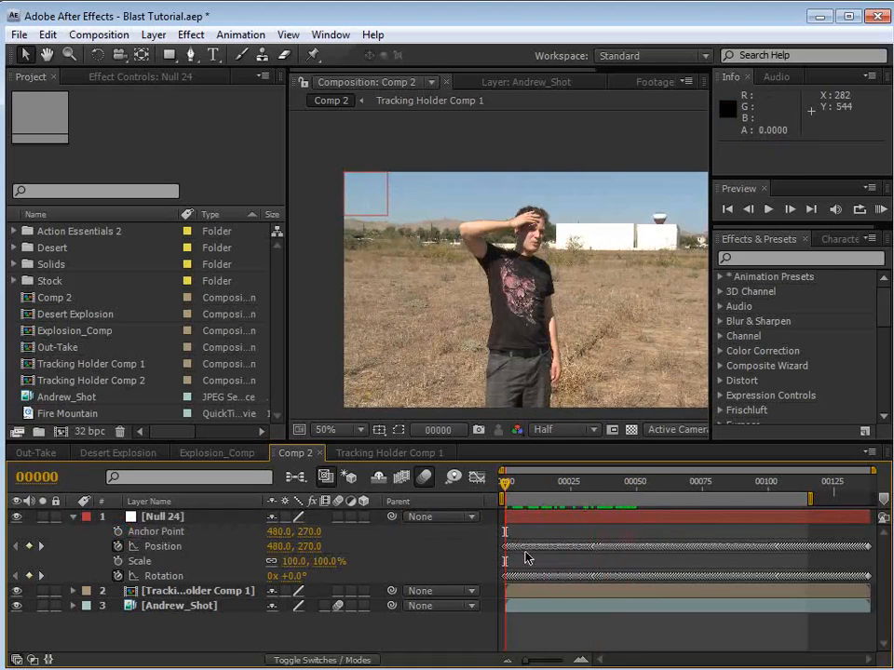
# Step: Set the null's Anchor Point to 0, 0 and preview its motion against the footage
pyautogui.click(527, 518)
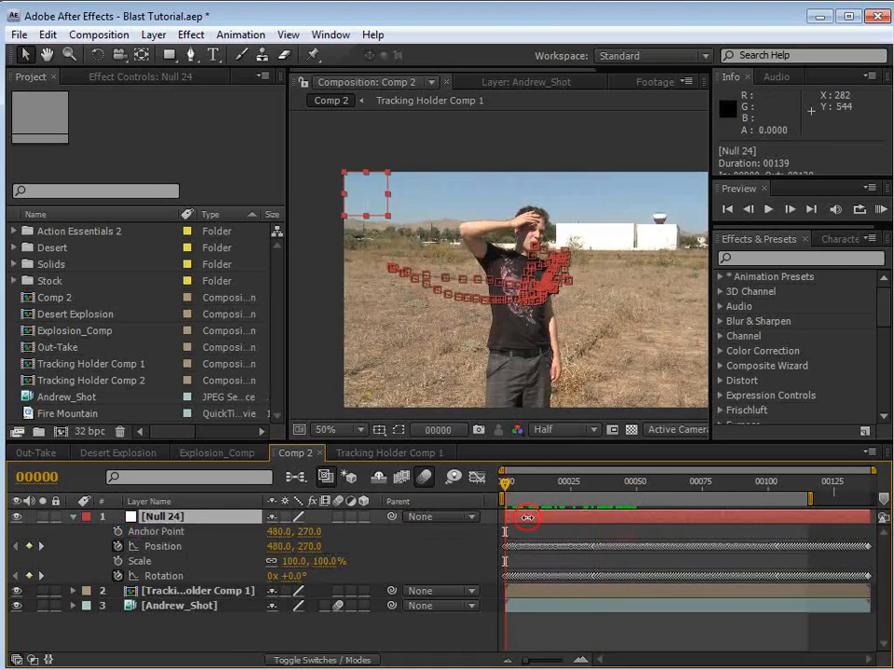
pyautogui.click(272, 531)
pyautogui.write('0')
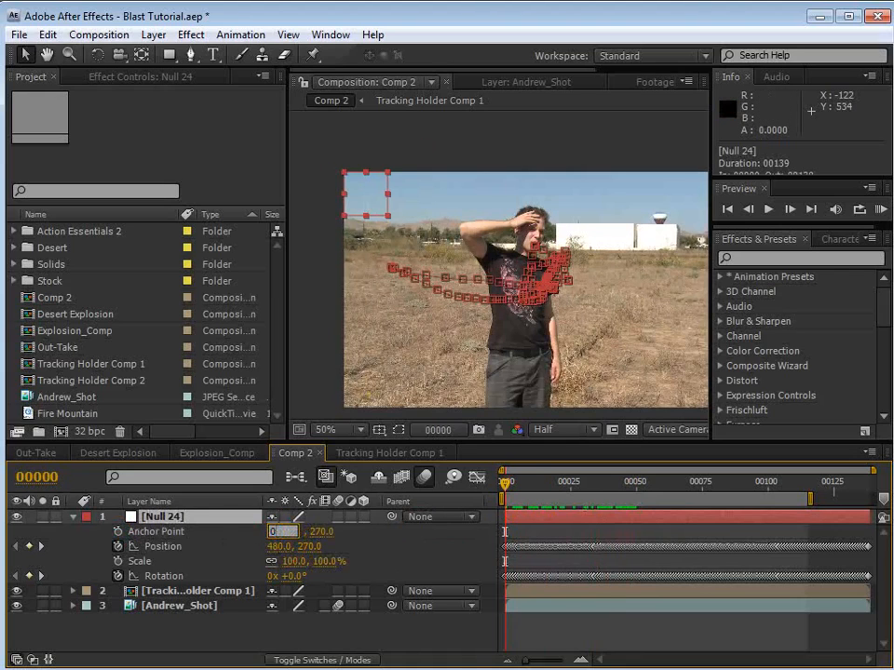
pyautogui.click(302, 532)
pyautogui.write('0')
pyautogui.press('Return')
pyautogui.click(514, 528)
pyautogui.press('space')
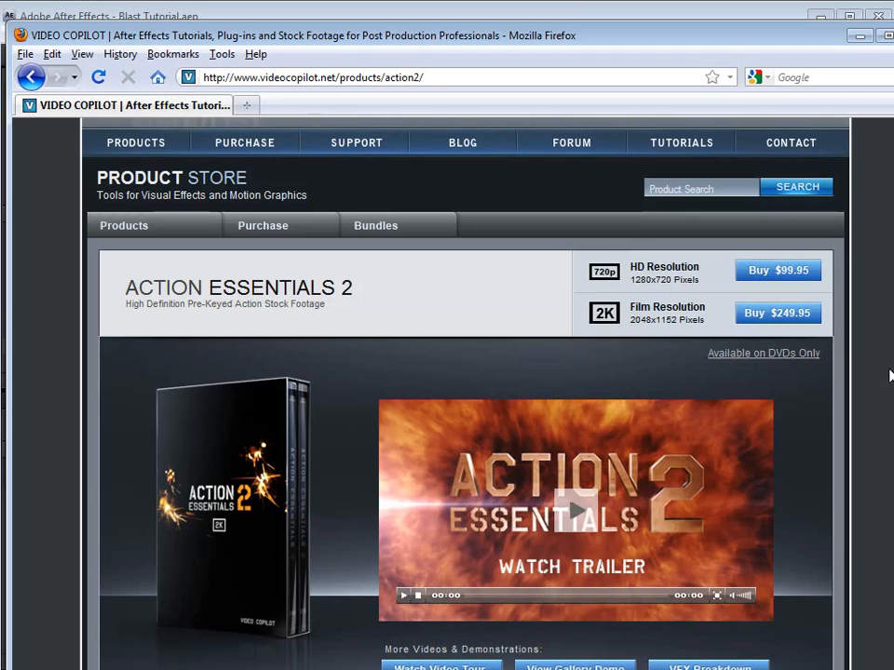
# Step: Look over the product features on the Action Essentials 2 page in Firefox and switch back to After Effects
pyautogui.scroll(-8, 465, 391)
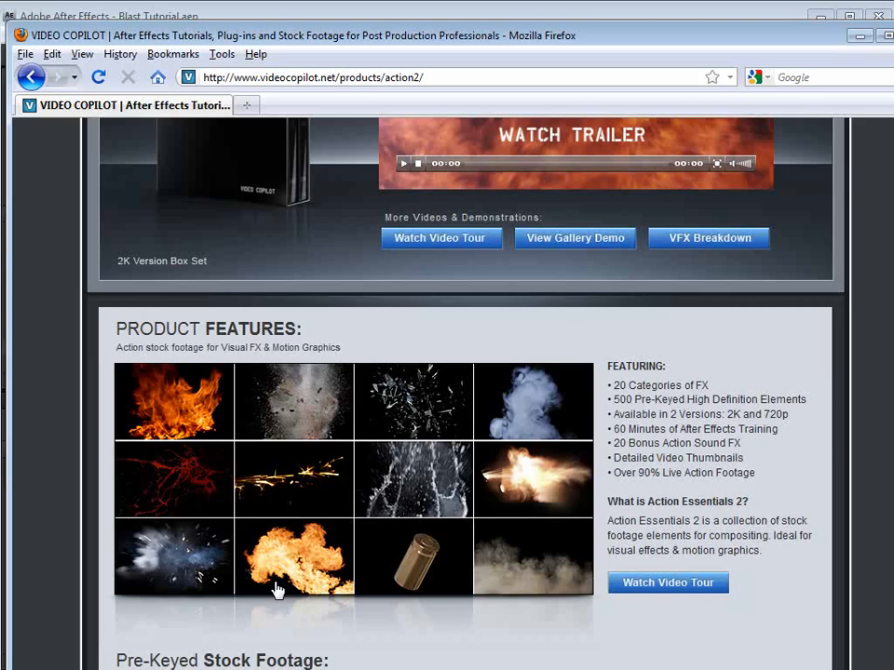
pyautogui.click(244, 5)
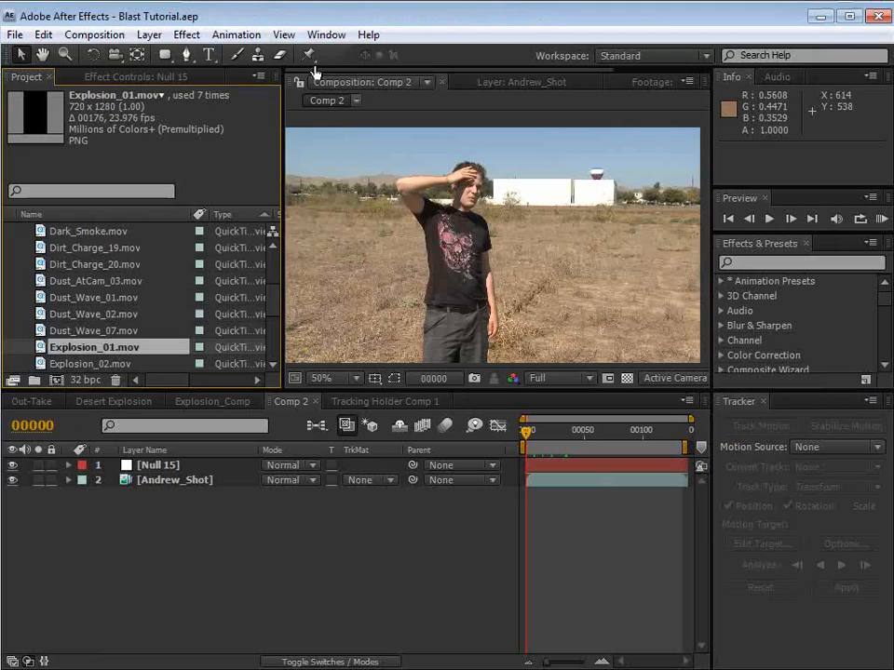
# Step: Preview Dirt_Charge_20.mov and Dirt_Charge_19.mov by scrubbing through their footage, and return to the Comp 2 view
pyautogui.click(37, 248)
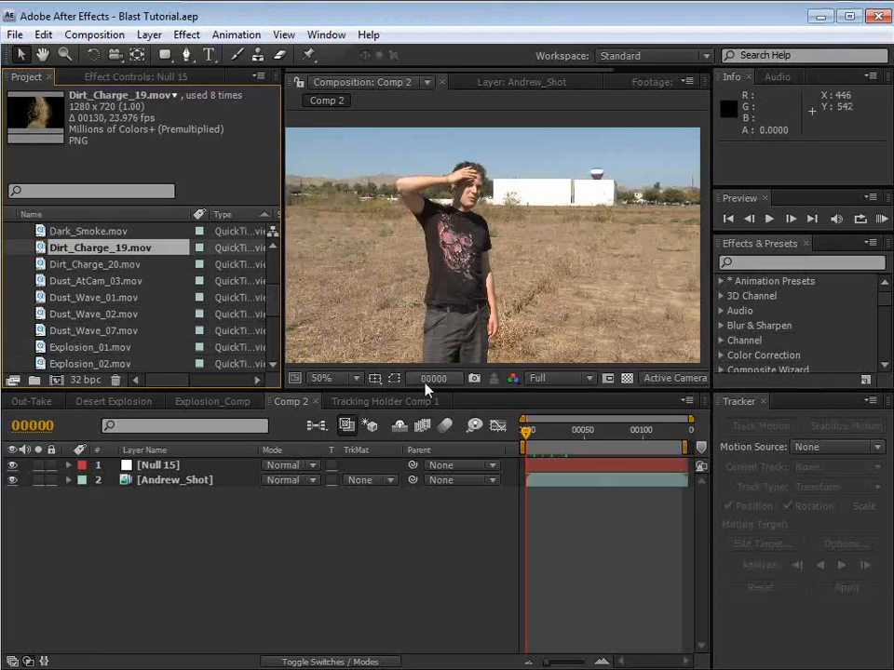
pyautogui.click(56, 265)
pyautogui.doubleClick(42, 264)
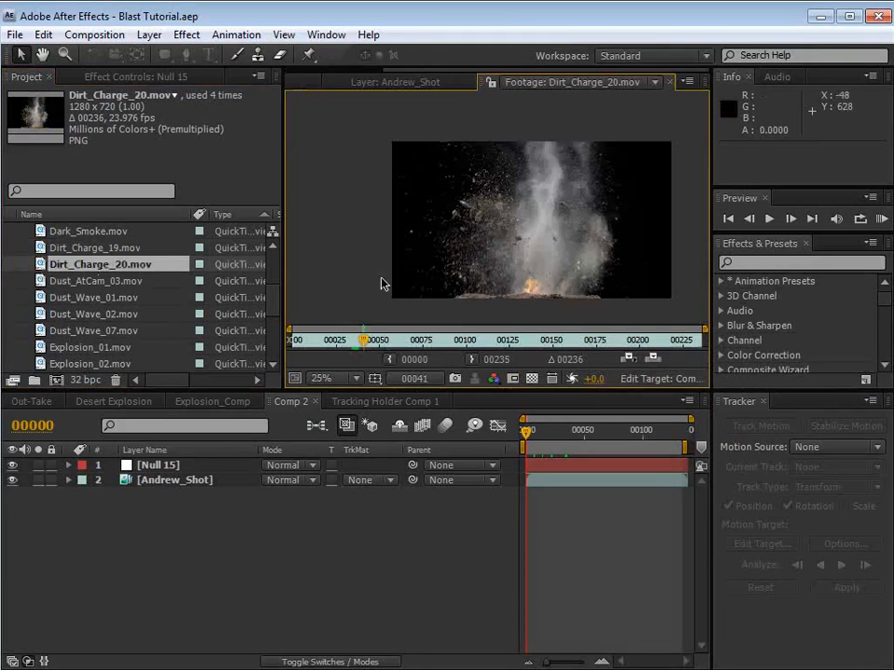
pyautogui.moveTo(343, 346); pyautogui.dragTo(375, 346)
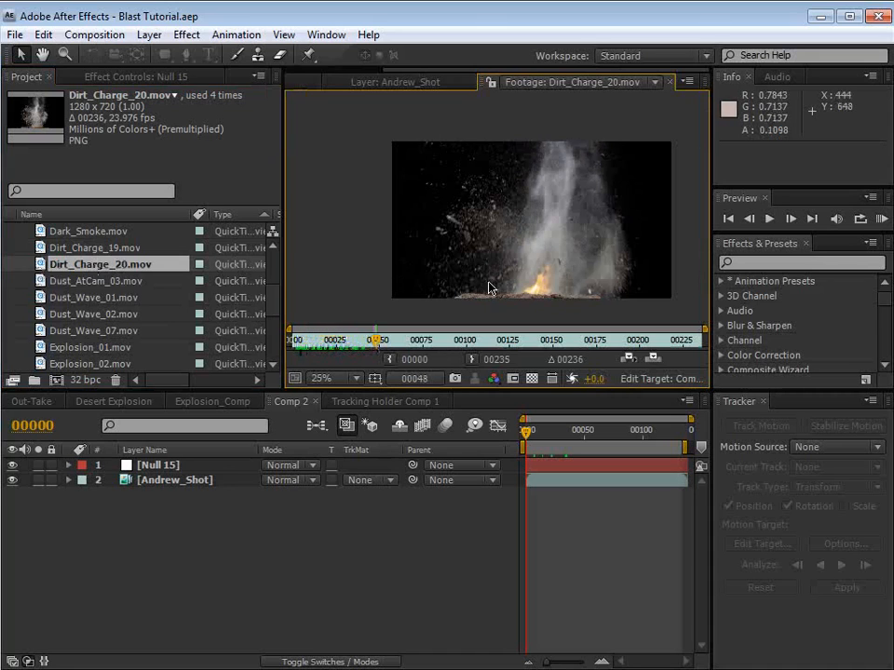
pyautogui.doubleClick(43, 248)
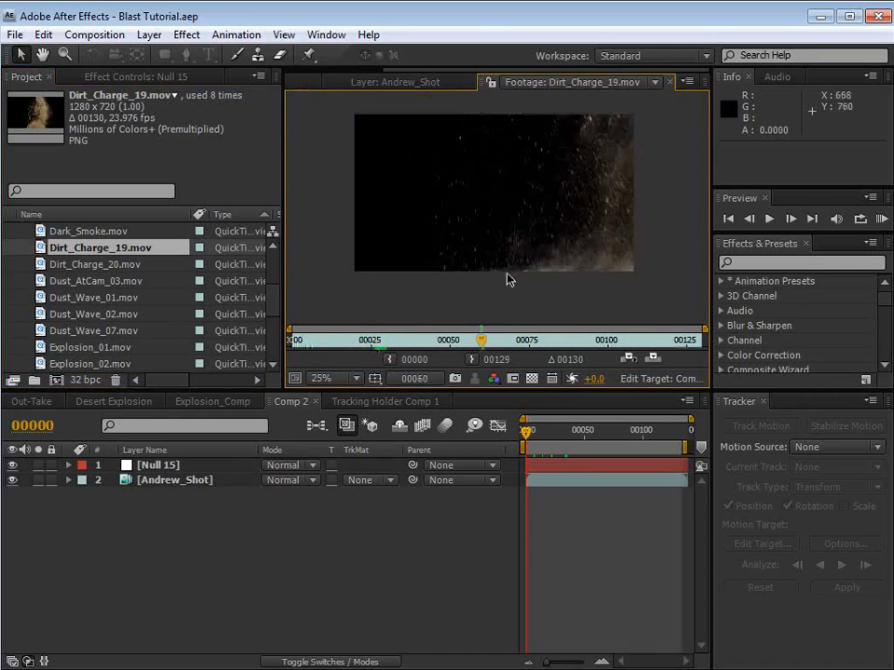
pyautogui.moveTo(367, 344); pyautogui.dragTo(338, 346)
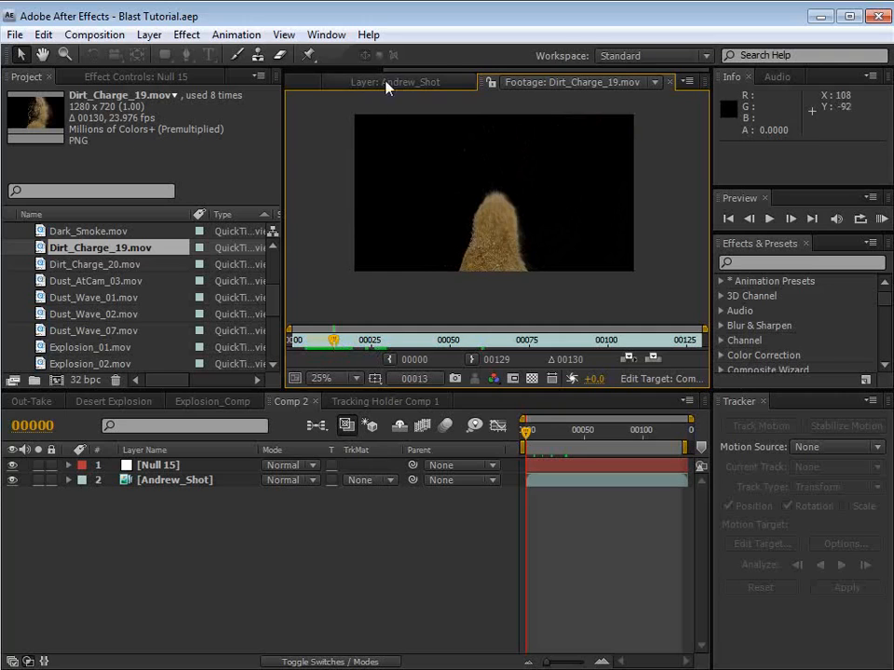
pyautogui.scroll(3, 377, 75)
pyautogui.click(337, 84)
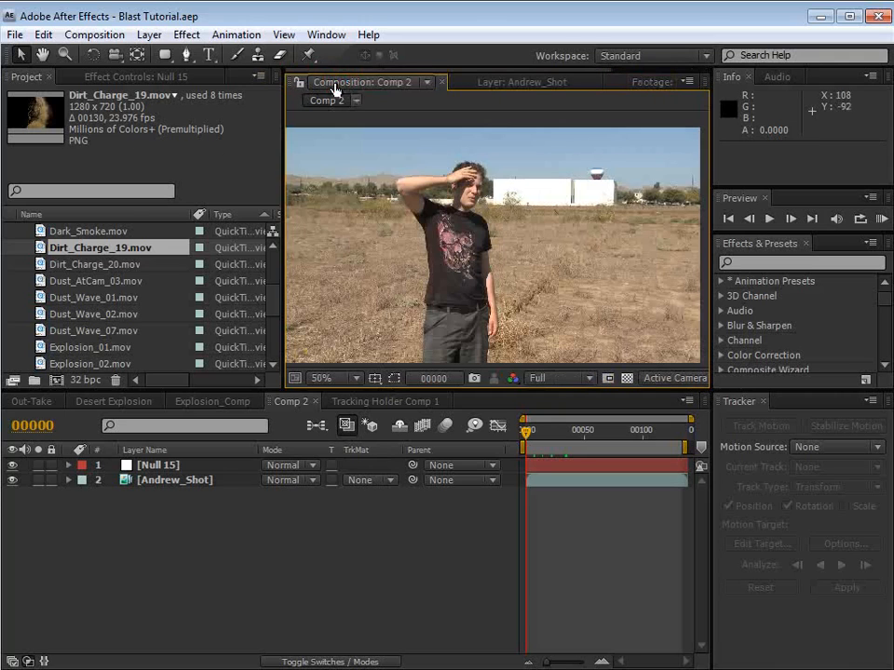
# Step: Add Dirt_Charge_19.mov and Dirt_Charge_20.mov to Comp 2 between Null 15 and the background footage, and go to frame 33
pyautogui.click(82, 265)
pyautogui.keyDown('shift'); pyautogui.click(79, 250); pyautogui.keyUp('shift')
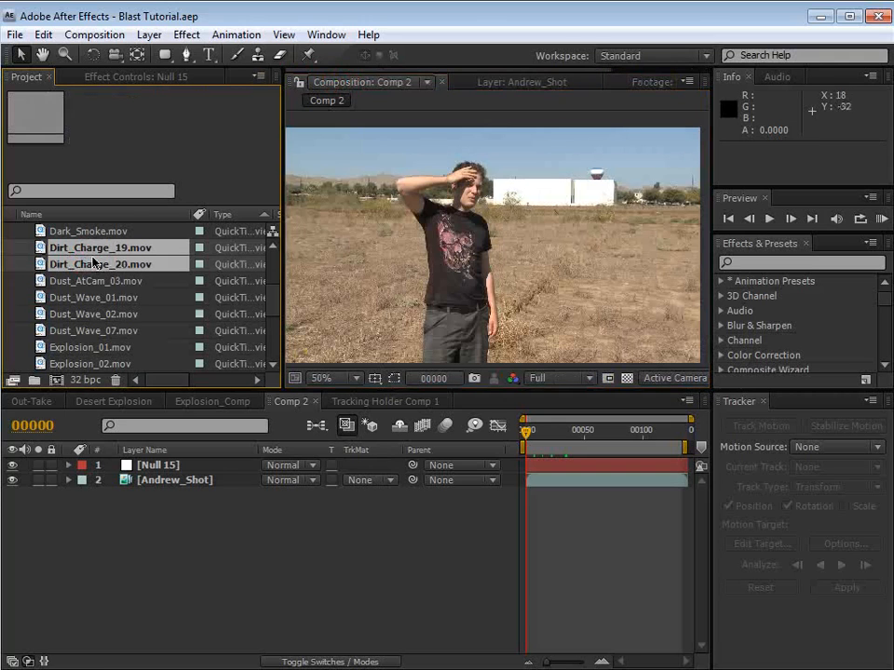
pyautogui.moveTo(85, 251); pyautogui.dragTo(149, 482)
pyautogui.moveTo(527, 431); pyautogui.dragTo(565, 433)
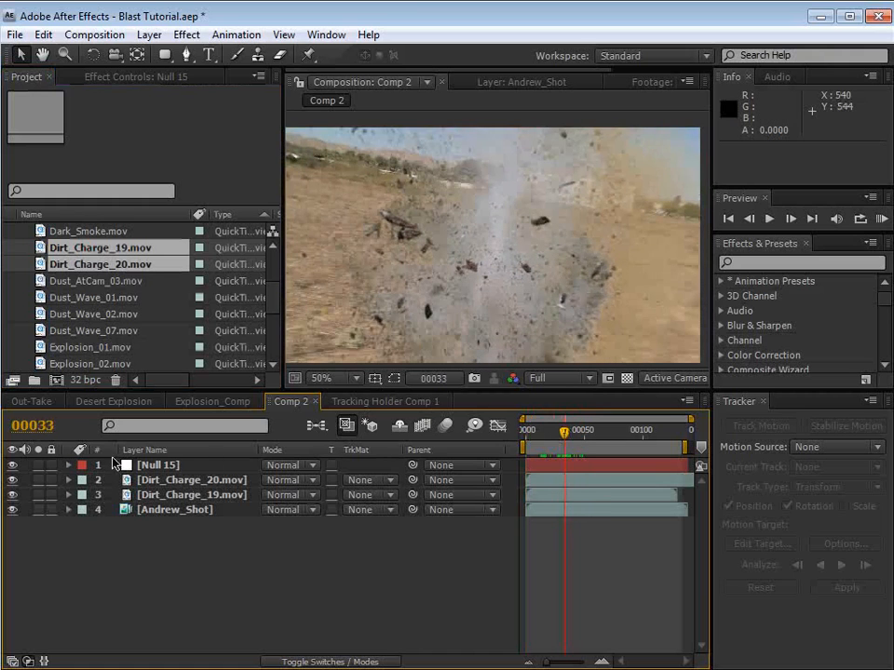
# Step: Try parenting both Dirt_Charge layers to Null 15 and moving them up in the frame, check nearby frames, and undo the changes
pyautogui.click(173, 479)
pyautogui.keyDown('shift'); pyautogui.click(184, 495); pyautogui.keyUp('shift')
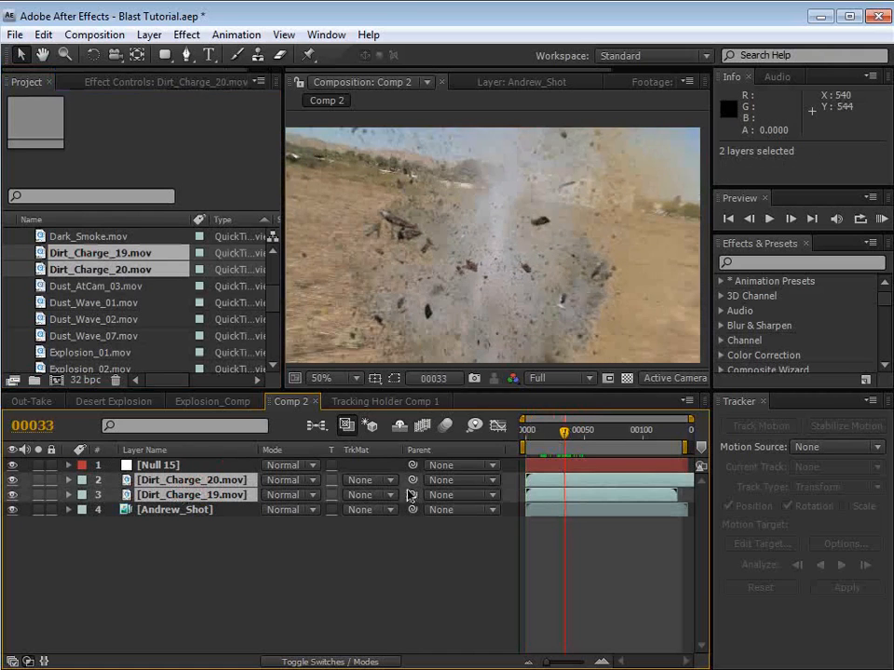
pyautogui.moveTo(412, 495); pyautogui.dragTo(161, 466)
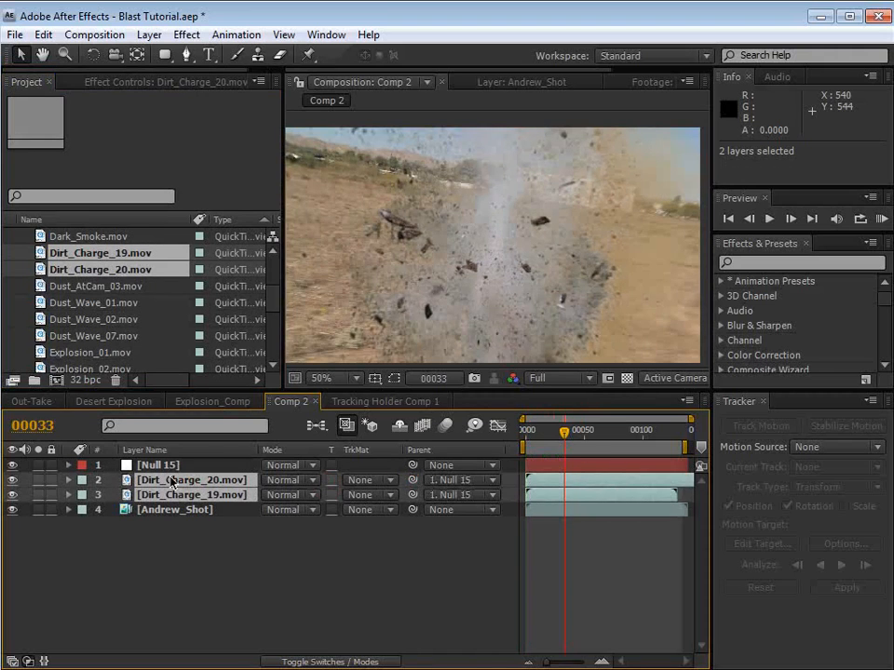
pyautogui.moveTo(529, 323); pyautogui.dragTo(522, 197)
pyautogui.click(571, 433)
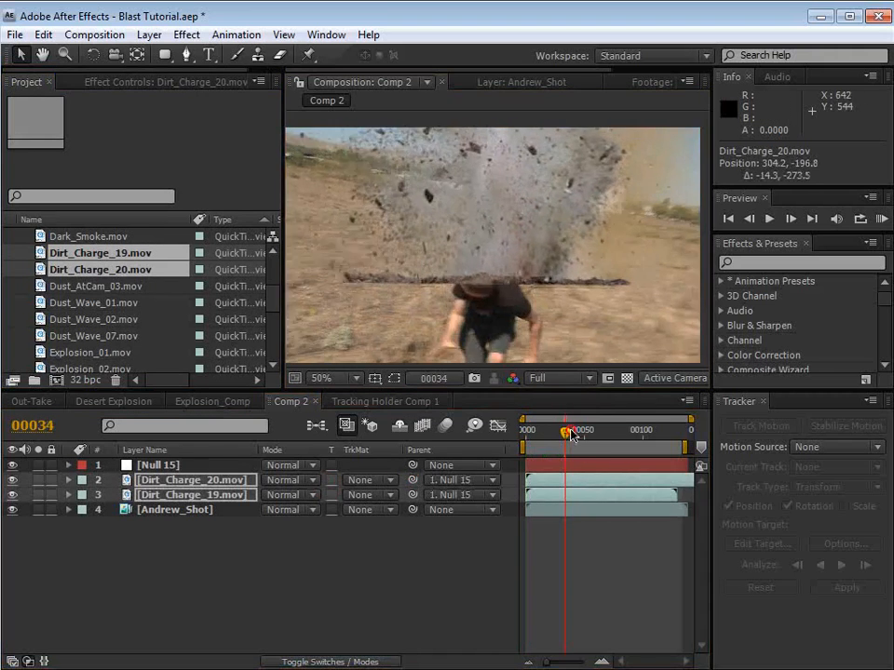
pyautogui.moveTo(571, 433); pyautogui.dragTo(521, 447)
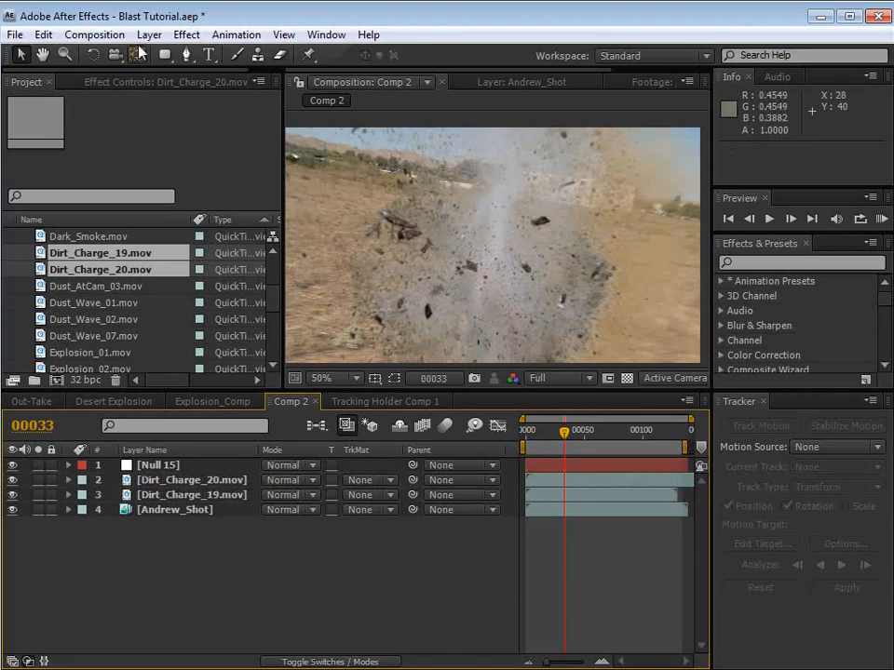
# Step: Add another null object to Comp 2 above Null 15 at frame 33
pyautogui.click(149, 34)
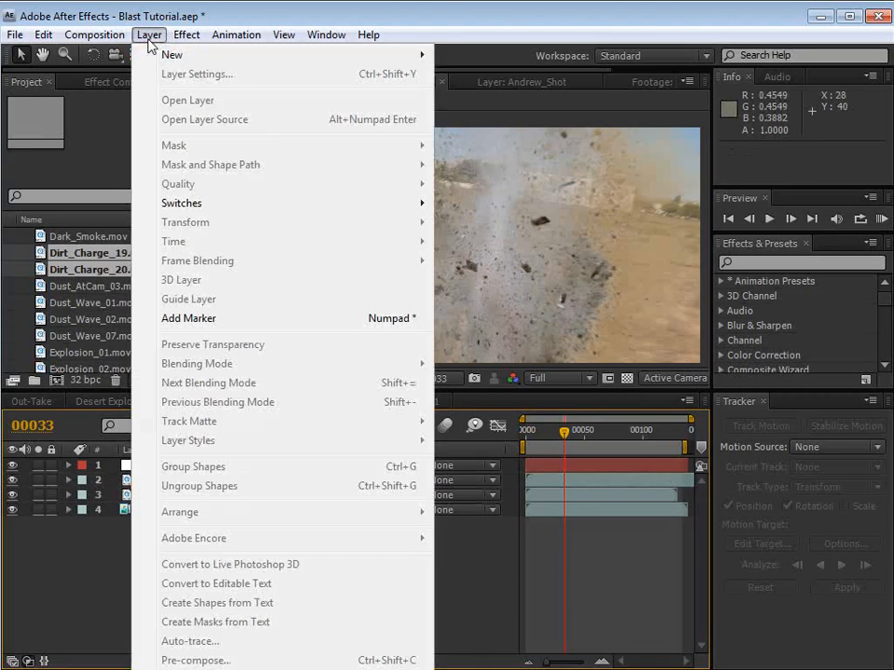
pyautogui.moveTo(172, 54)
pyautogui.click(509, 137)
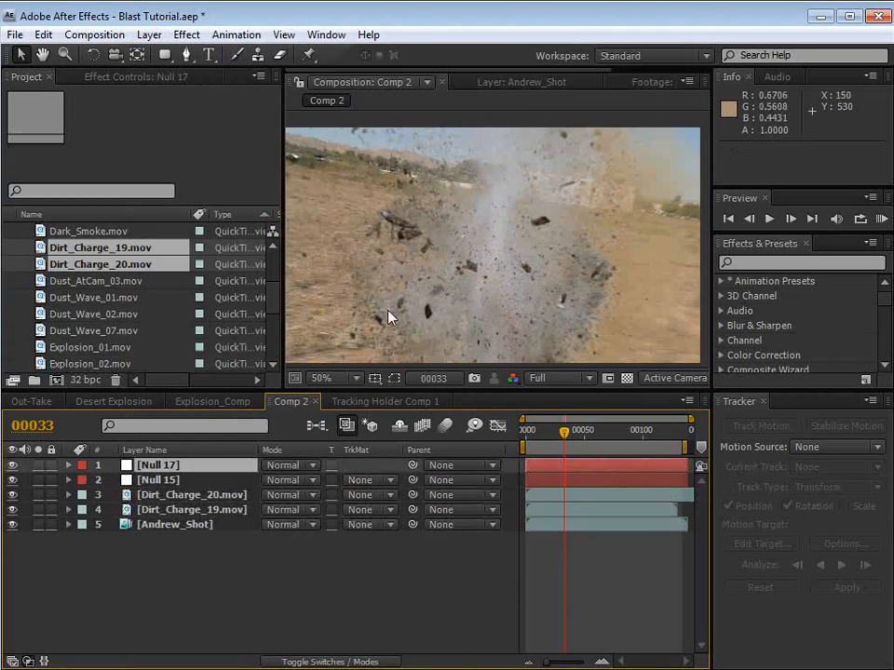
# Step: Rename the Null 17 layer to Explosion and the Null 15 layer to Tracking Data
pyautogui.click(170, 466)
pyautogui.press('Return')
pyautogui.write('Exp')
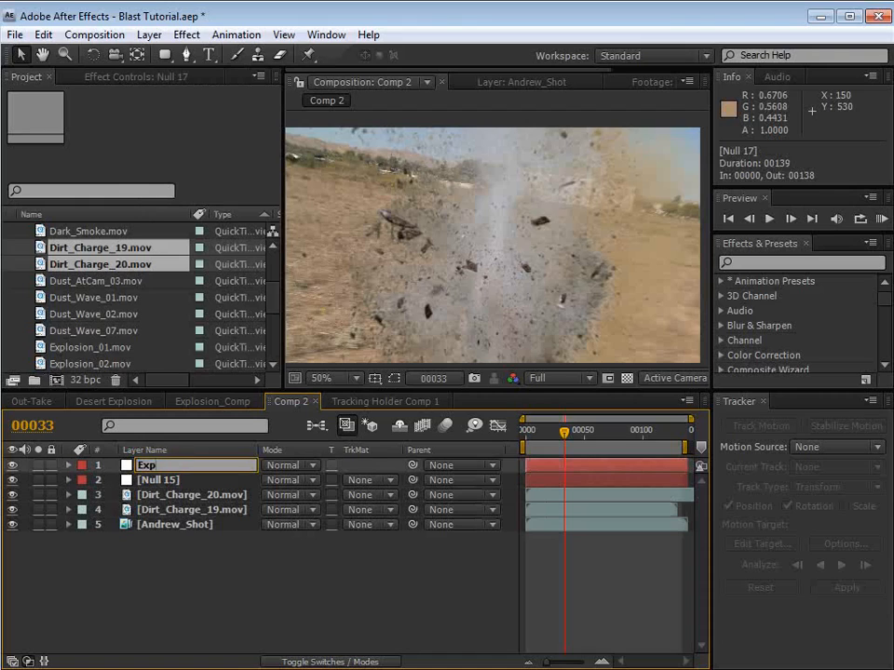
pyautogui.write('losion')
pyautogui.click(154, 481)
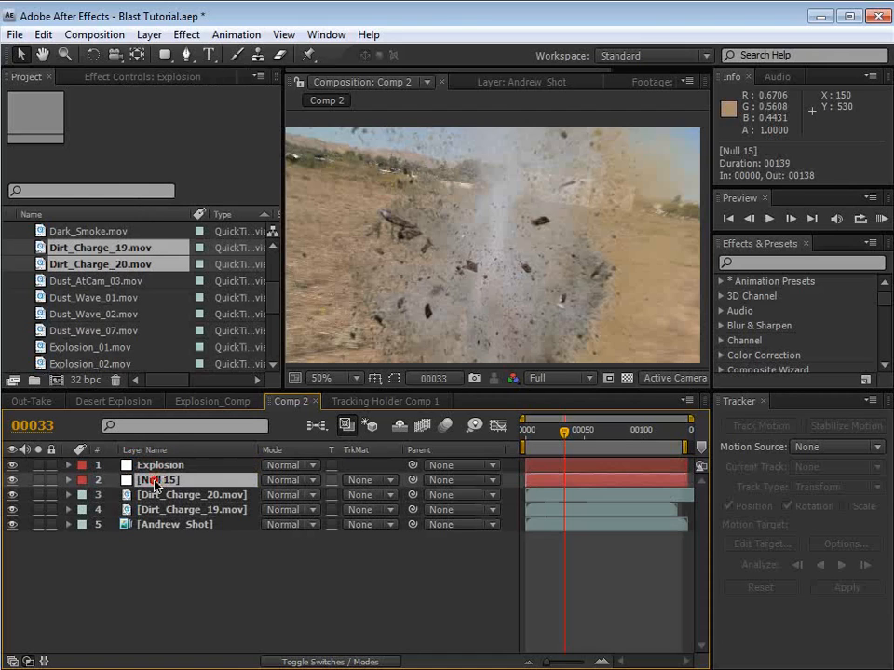
pyautogui.press('Return')
pyautogui.write('Tracking')
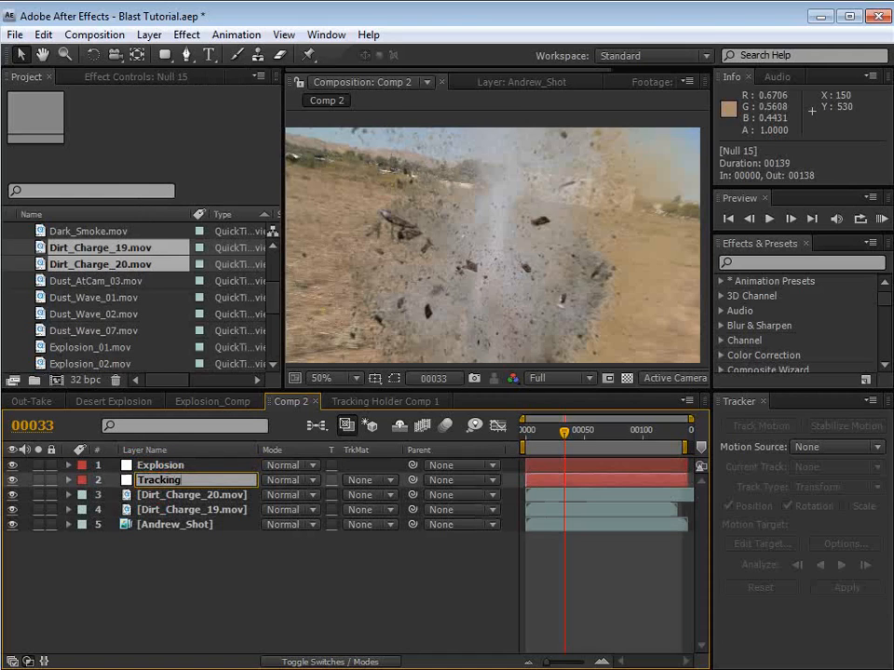
pyautogui.write(' Data')
pyautogui.press('Return')
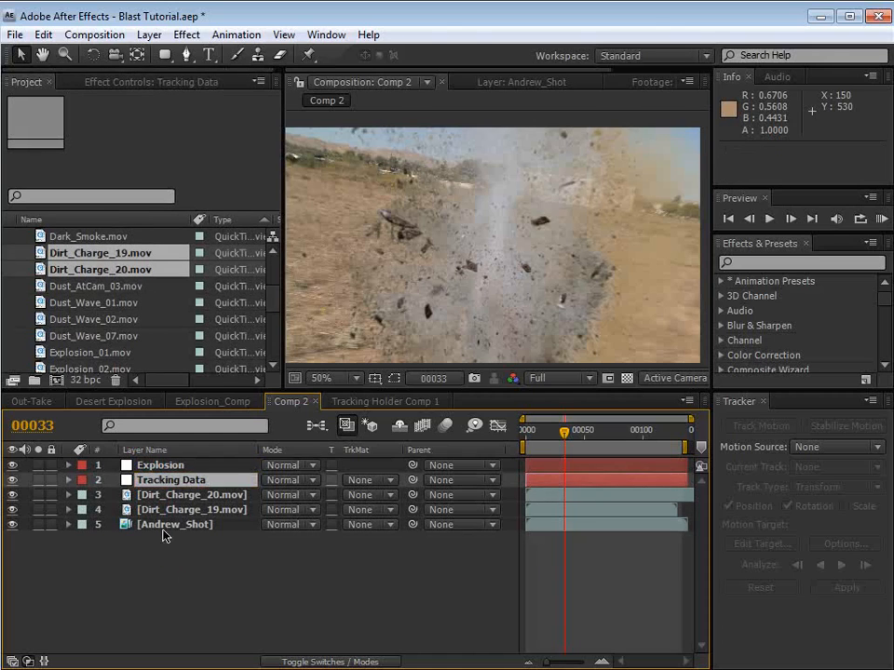
# Step: Parent both Dirt_Charge layers to the Explosion null
pyautogui.click(188, 496)
pyautogui.keyDown('shift'); pyautogui.click(172, 511); pyautogui.keyUp('shift')
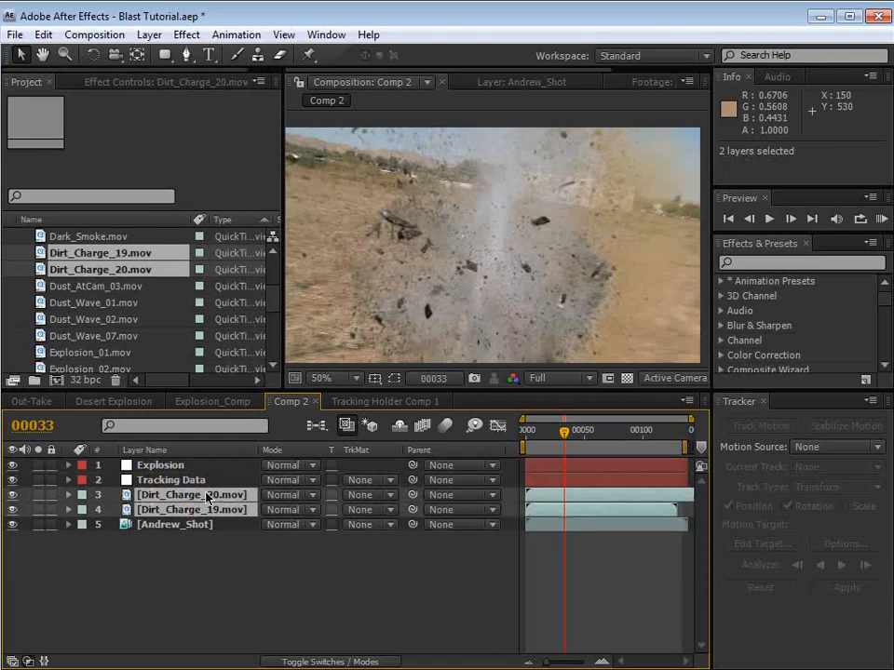
pyautogui.moveTo(415, 499); pyautogui.dragTo(172, 467)
pyautogui.click(172, 467)
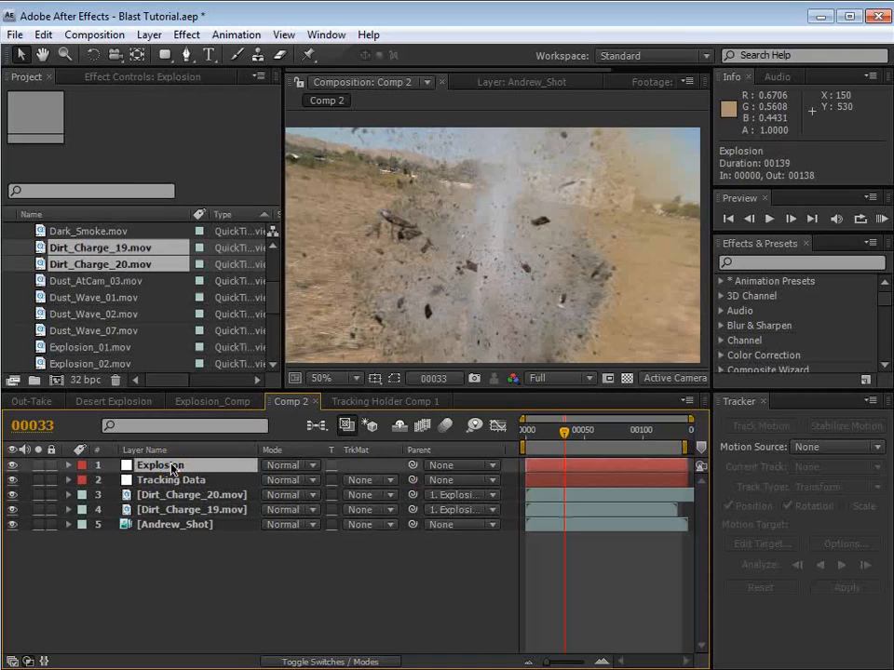
# Step: Show the layer controls, parent the Explosion null to Tracking Data, and place it below Tracking Data in the layer stack
pyautogui.hotkey('ctrl', 'shift', 'h')
pyautogui.click(185, 573)
pyautogui.click(161, 466)
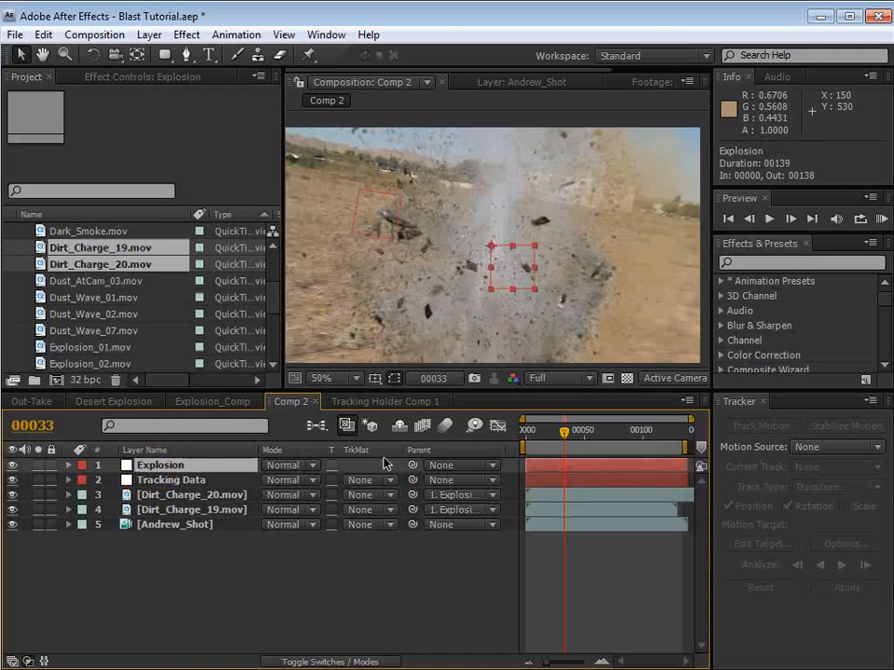
pyautogui.moveTo(413, 465); pyautogui.dragTo(166, 487)
pyautogui.click(177, 483)
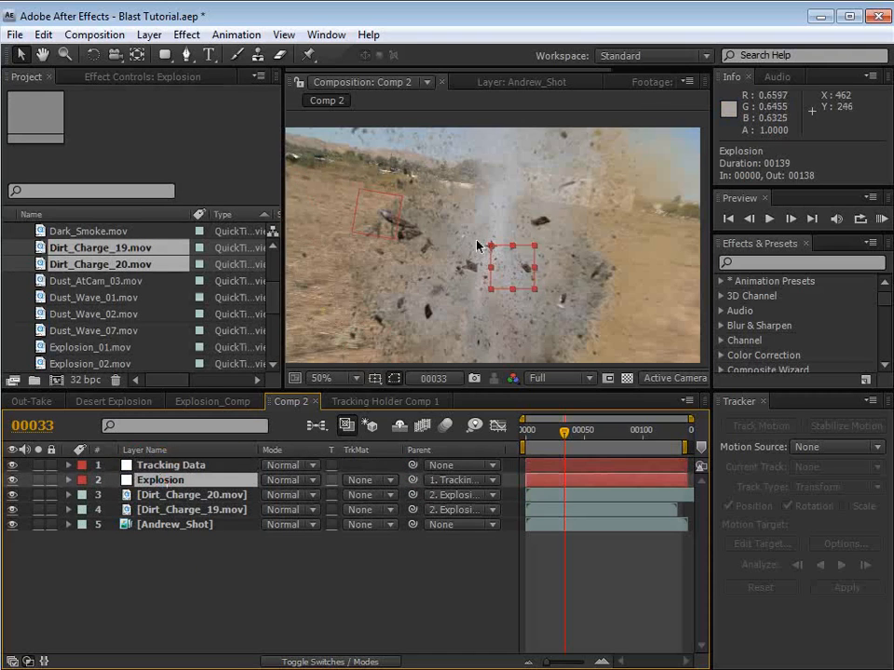
# Step: Scale the Explosion null down to about 60% and move it so the dirt blast sits in the field behind the man
pyautogui.moveTo(534, 289); pyautogui.dragTo(325, 329)
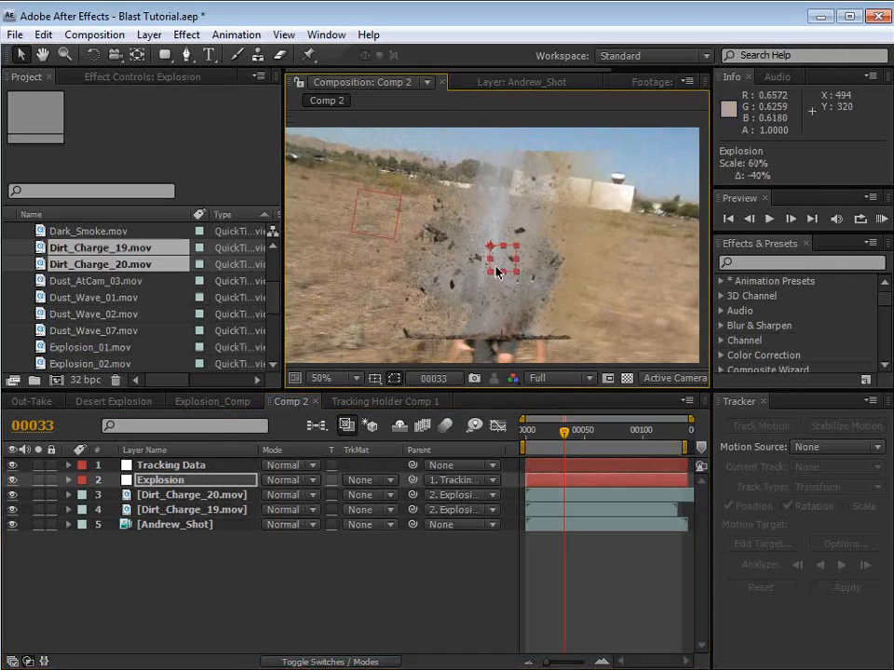
pyautogui.moveTo(533, 313); pyautogui.dragTo(402, 234)
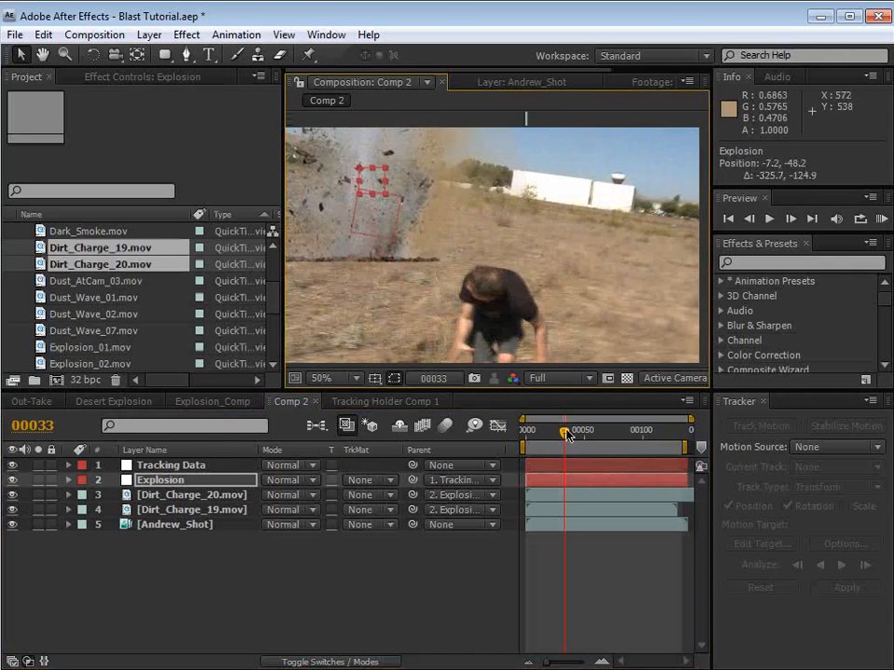
pyautogui.moveTo(564, 432)
pyautogui.mouseDown()
pyautogui.moveTo(547, 437)
pyautogui.moveTo(570, 438)
pyautogui.moveTo(559, 437)
pyautogui.mouseUp()
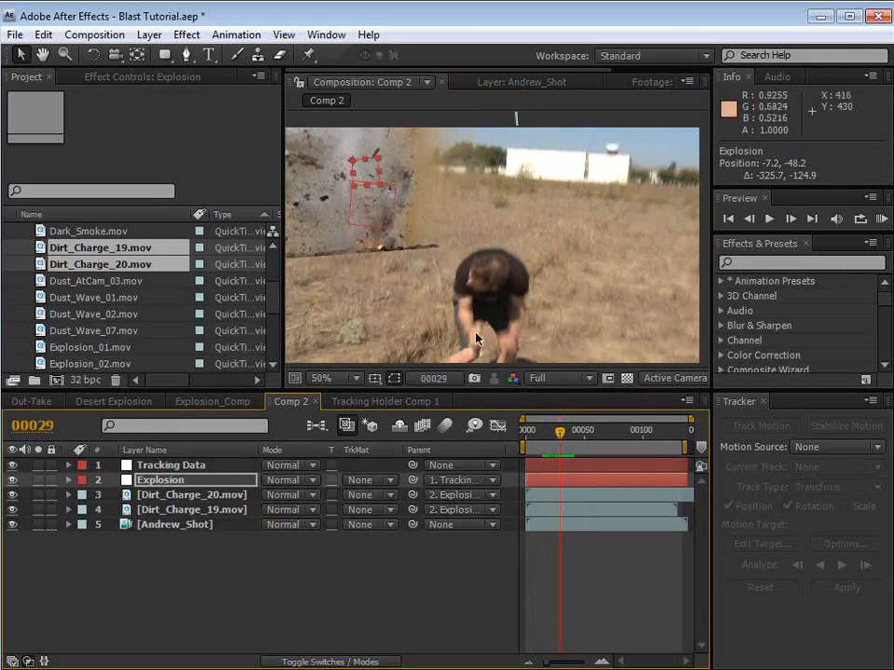
pyautogui.moveTo(372, 188); pyautogui.dragTo(399, 192)
# Step: At frame 17, move the Explosion null up and rotate it slightly so the blast's base rests level in the distant field
pyautogui.moveTo(565, 437); pyautogui.dragTo(547, 438)
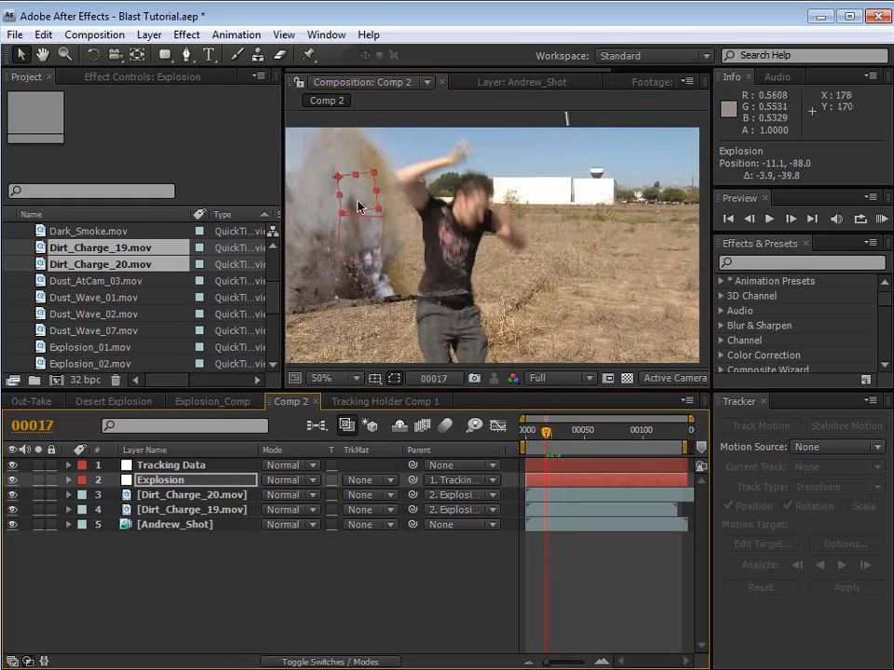
pyautogui.moveTo(371, 226); pyautogui.dragTo(369, 155)
pyautogui.press('w')
pyautogui.press('v')
pyautogui.click(601, 546)
# Step: Hide Dirt_Charge_20.mov and slide Dirt_Charge_19.mov to start at frame 12
pyautogui.click(185, 496)
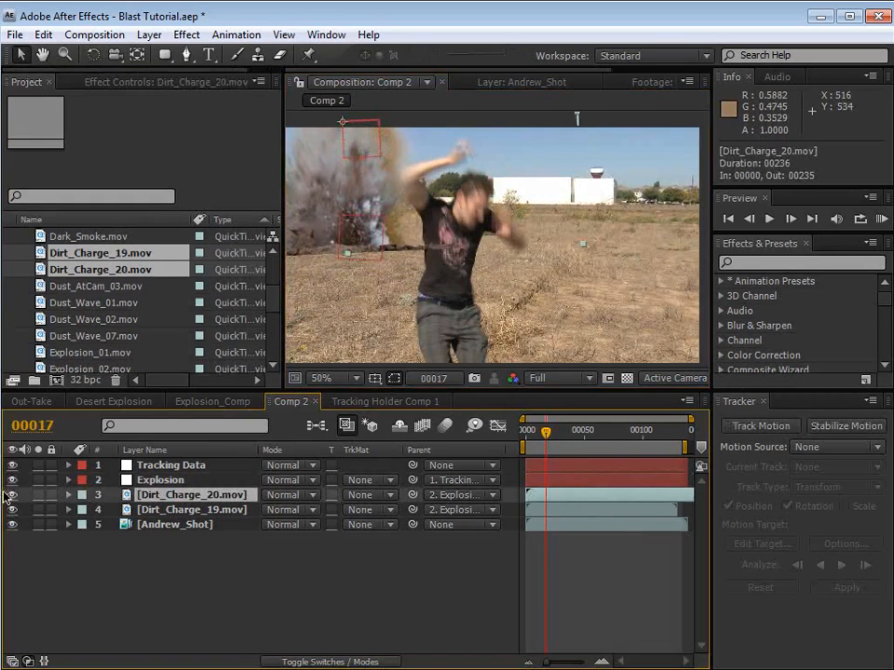
pyautogui.click(12, 495)
pyautogui.moveTo(540, 510); pyautogui.dragTo(552, 510)
pyautogui.rightClick(552, 510)
pyautogui.click(543, 511)
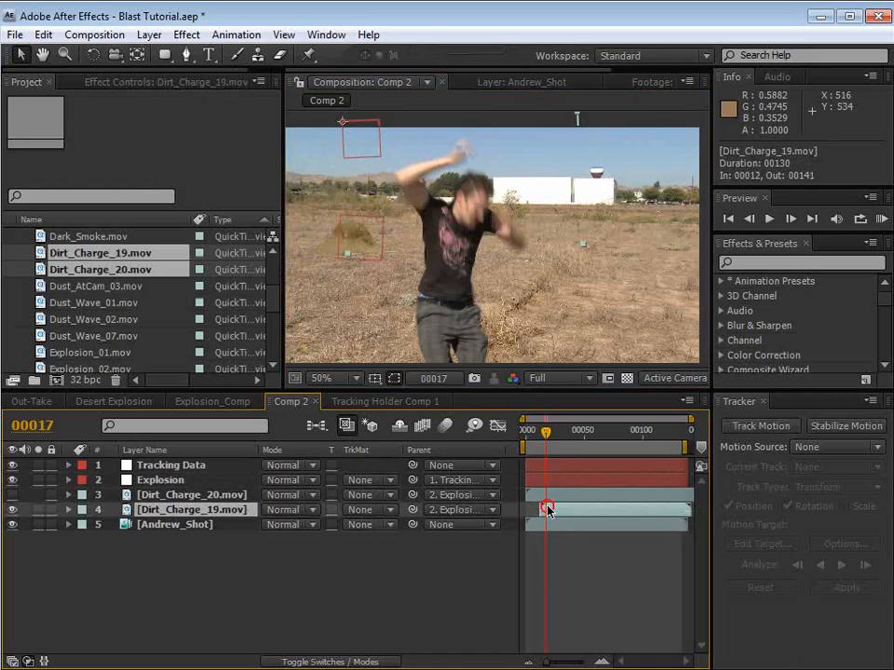
# Step: Time-stretch Dirt_Charge_19.mov to a stretch factor of 75%, holding the layer in-point
pyautogui.click(154, 35)
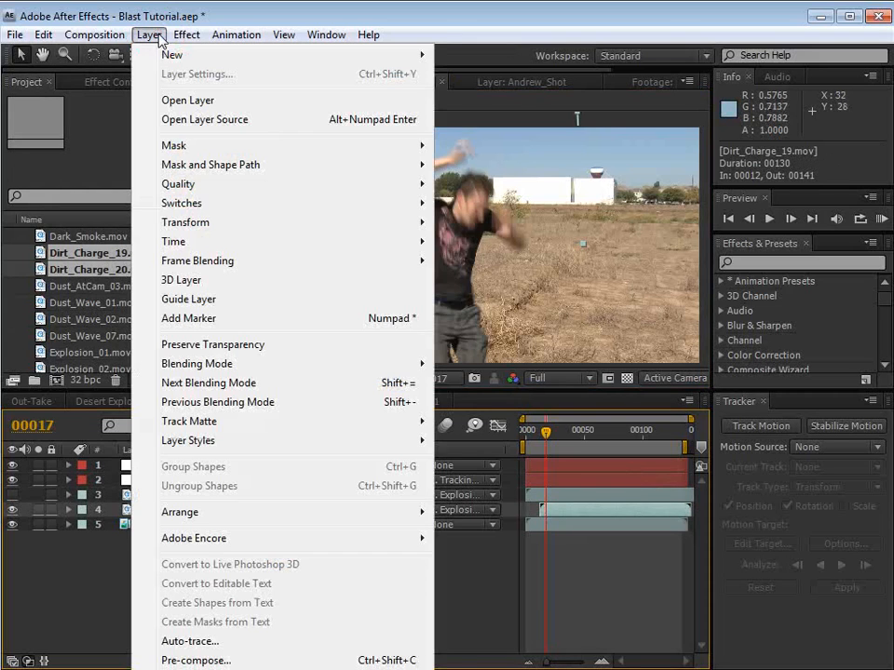
pyautogui.moveTo(181, 240)
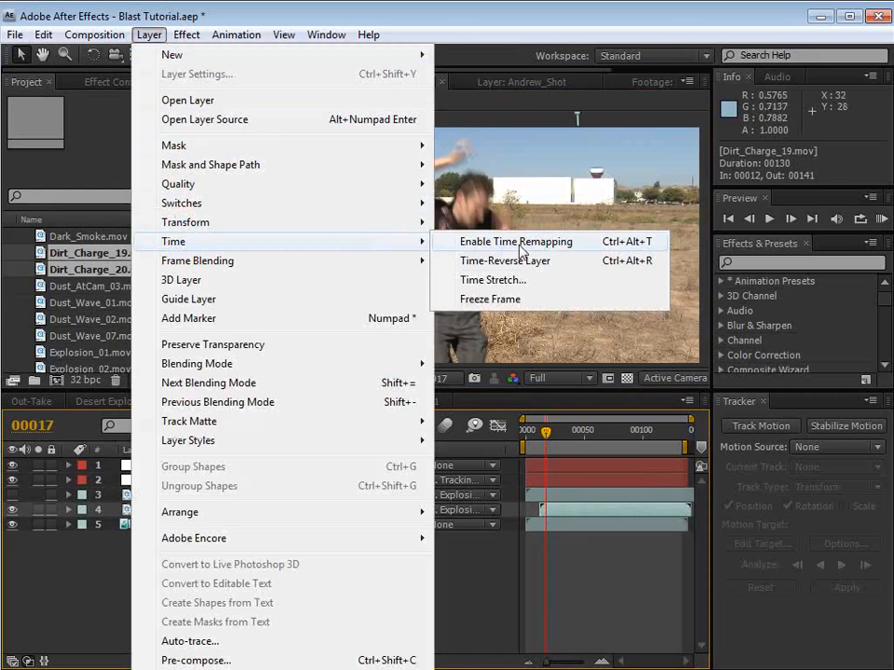
pyautogui.click(499, 280)
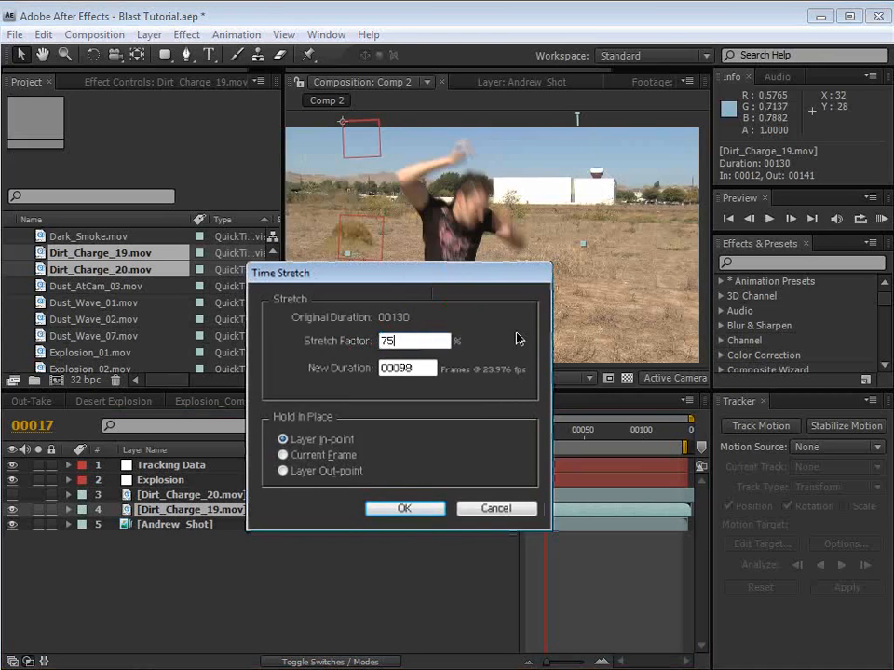
pyautogui.click(408, 510)
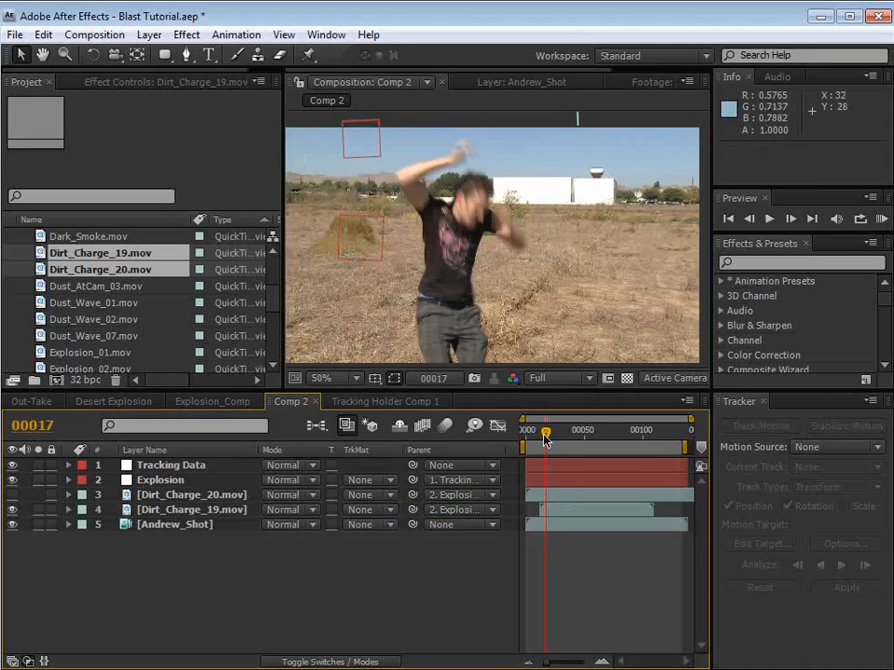
# Step: Slide Dirt_Charge_19.mov earlier in the timeline so it starts at frame 8
pyautogui.press('=')
pyautogui.press('=')
pyautogui.press('space')
pyautogui.moveTo(562, 493); pyautogui.dragTo(667, 494)
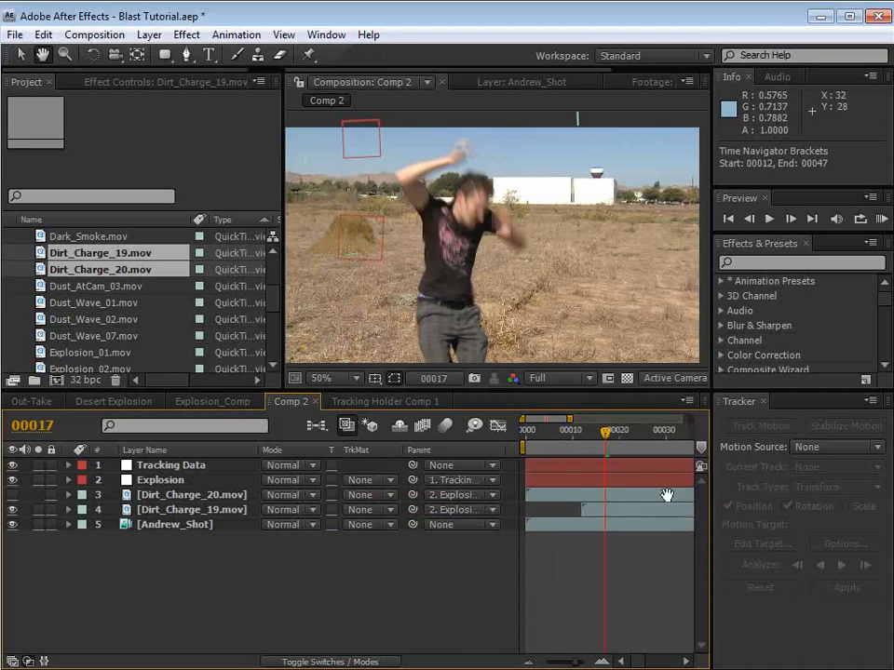
pyautogui.moveTo(603, 438); pyautogui.dragTo(567, 445)
pyautogui.moveTo(609, 508); pyautogui.dragTo(588, 514)
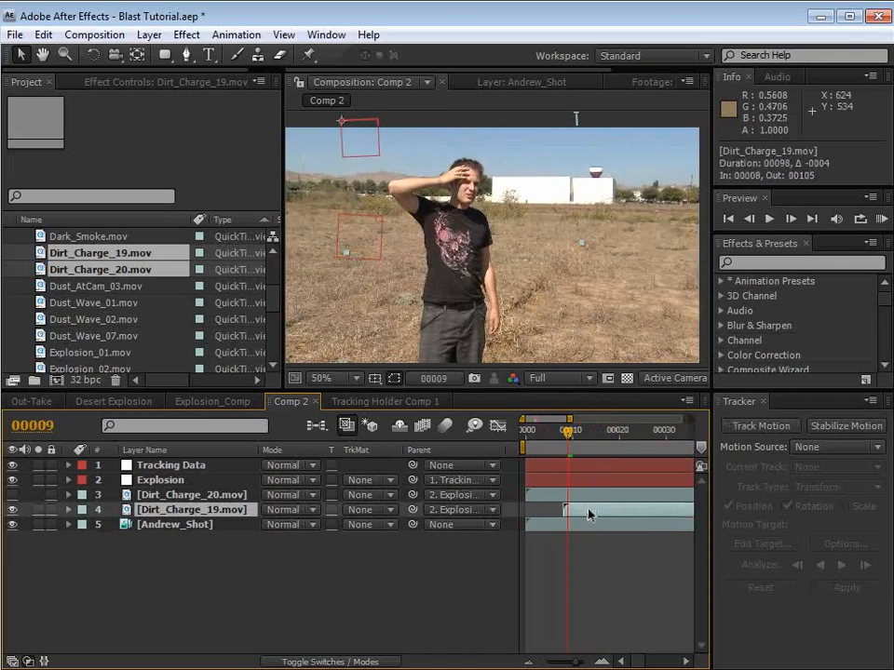
# Step: Go to frame 14, make Dirt_Charge_20.mov visible again, and slide it to start at frame -1
pyautogui.moveTo(569, 436); pyautogui.dragTo(586, 435)
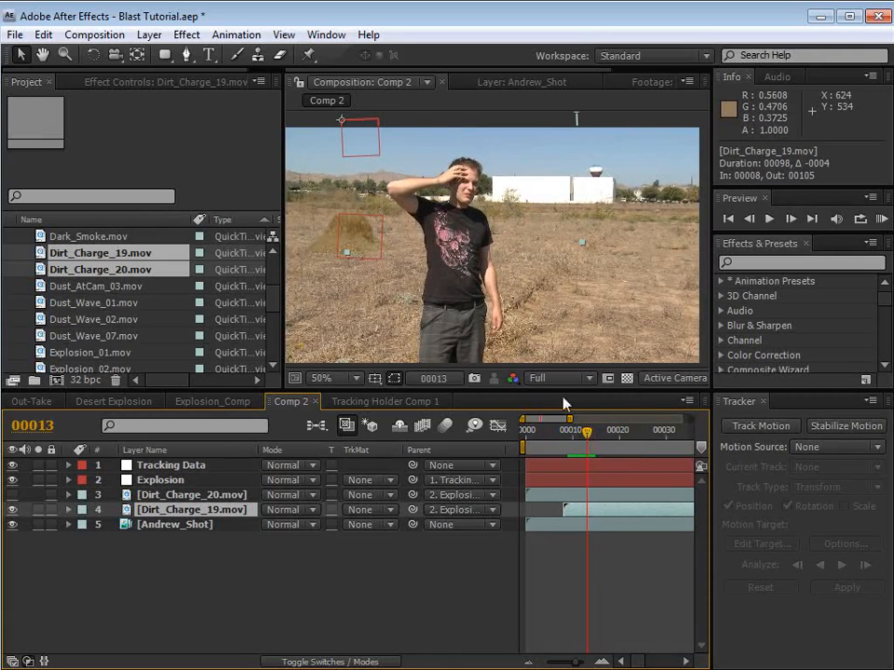
pyautogui.press('pagedown')
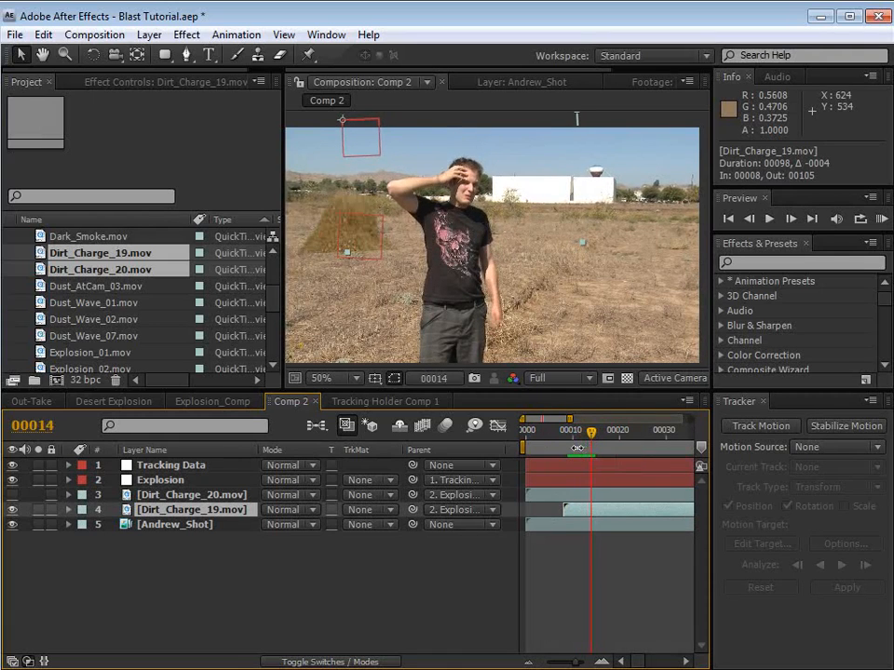
pyautogui.click(185, 495)
pyautogui.click(12, 495)
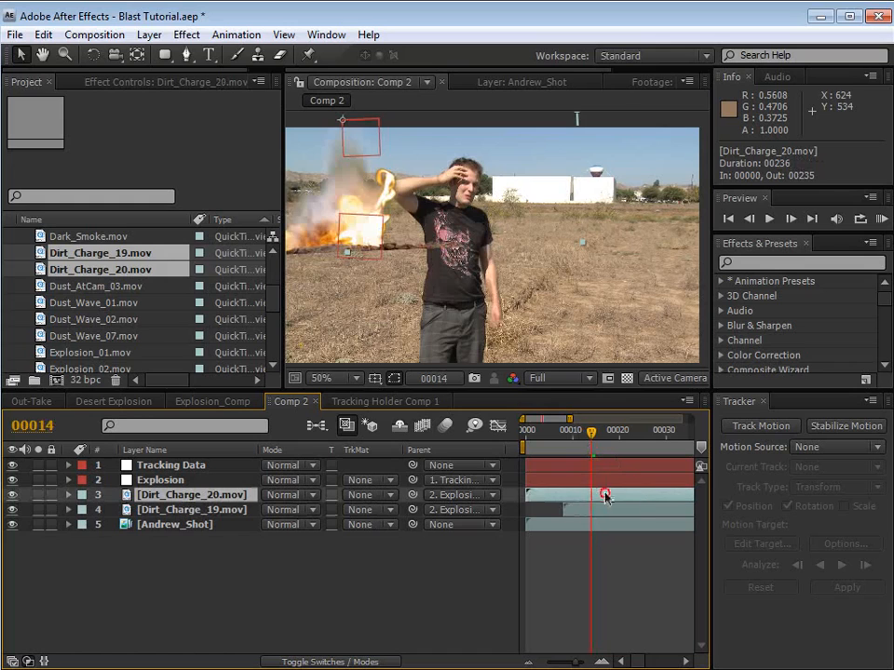
pyautogui.moveTo(623, 497); pyautogui.dragTo(593, 494)
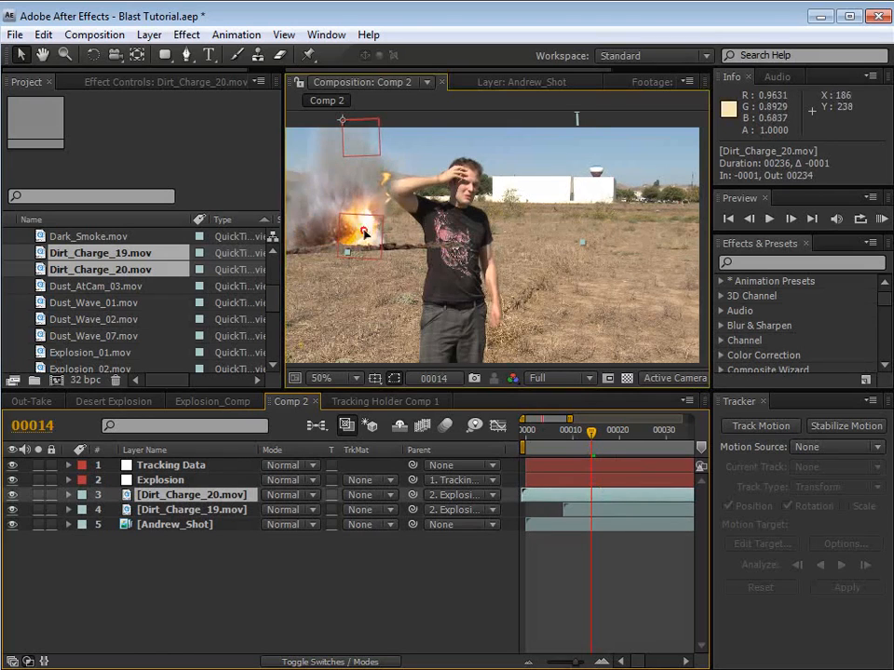
# Step: Move Dirt_Charge_20.mov slightly down and shrink its width and height so the fireball matches the size of the dirt burst
pyautogui.moveTo(364, 234); pyautogui.dragTo(366, 239)
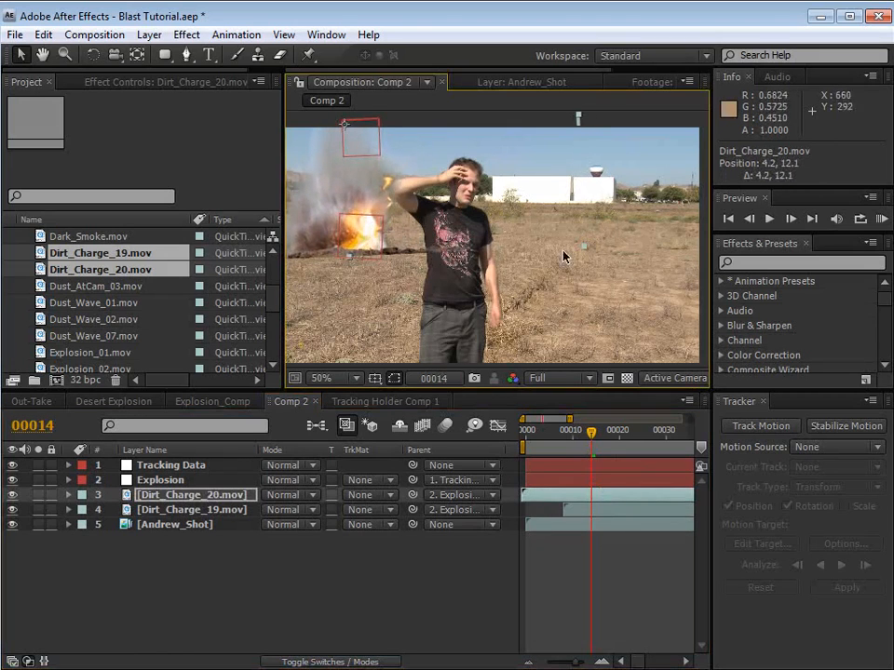
pyautogui.moveTo(584, 249); pyautogui.dragTo(527, 219)
pyautogui.moveTo(439, 203); pyautogui.dragTo(439, 233)
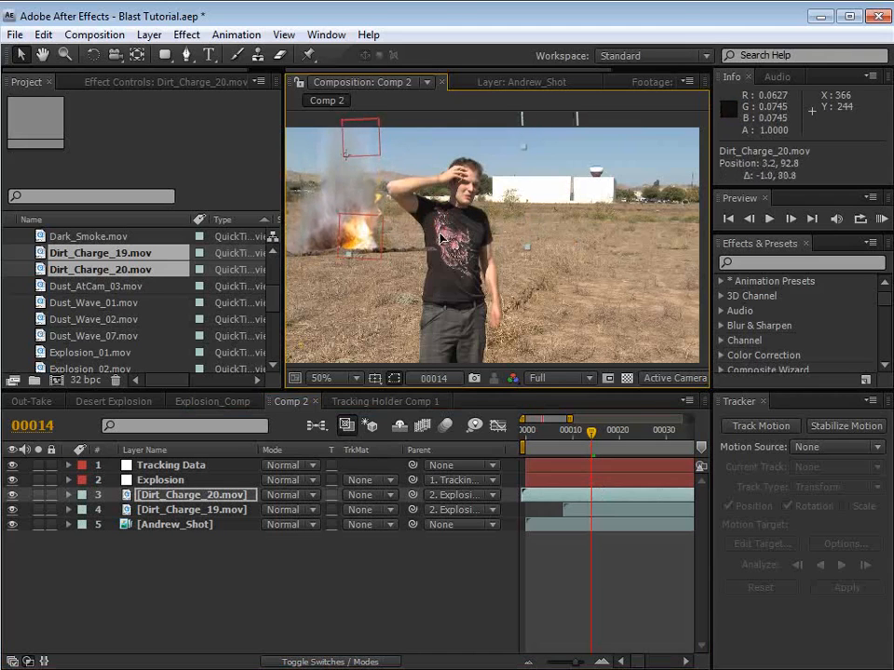
# Step: Move the anchor point of Dirt_Charge_20.mov to the blast's base, then adjust its scale slightly and reposition it to about 14, 338
pyautogui.click(137, 55)
pyautogui.moveTo(346, 152); pyautogui.dragTo(349, 261)
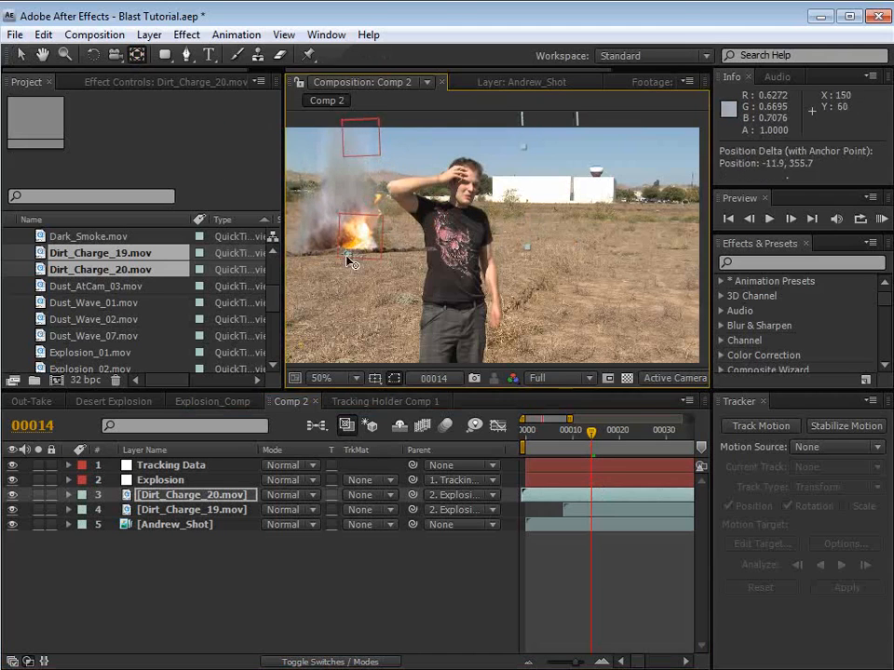
pyautogui.press('v')
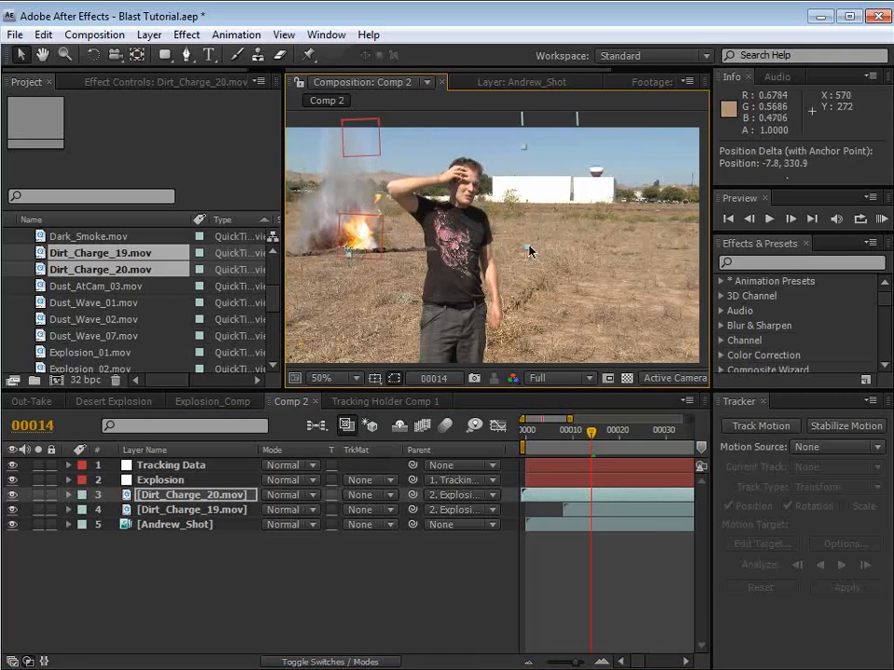
pyautogui.moveTo(529, 249); pyautogui.dragTo(367, 236)
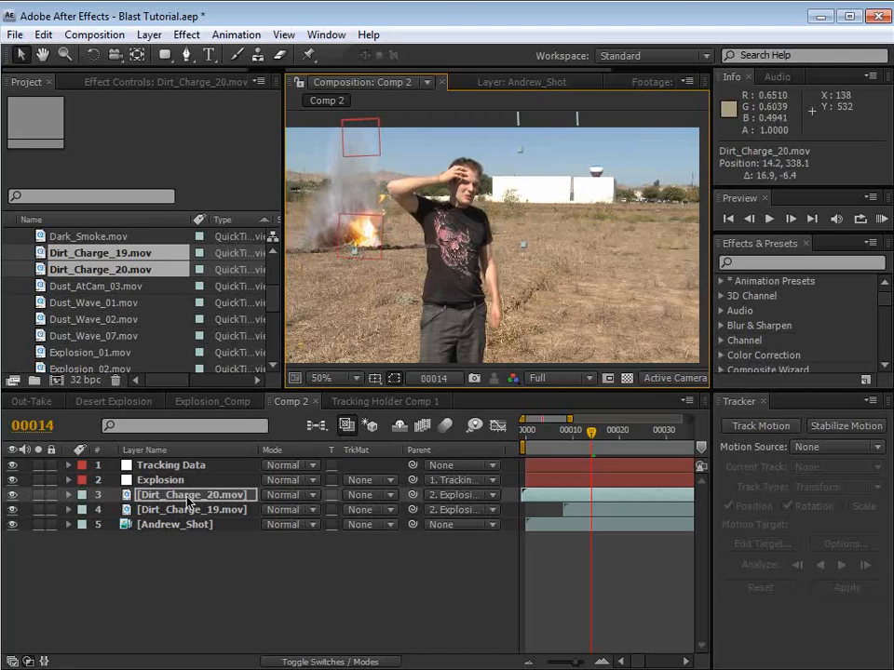
# Step: Move Dirt_Charge_20.mov below Dirt_Charge_19.mov and trim its in-point to frame 14
pyautogui.moveTo(189, 501)
pyautogui.mouseDown()
pyautogui.moveTo(176, 497)
pyautogui.moveTo(184, 518)
pyautogui.mouseUp()
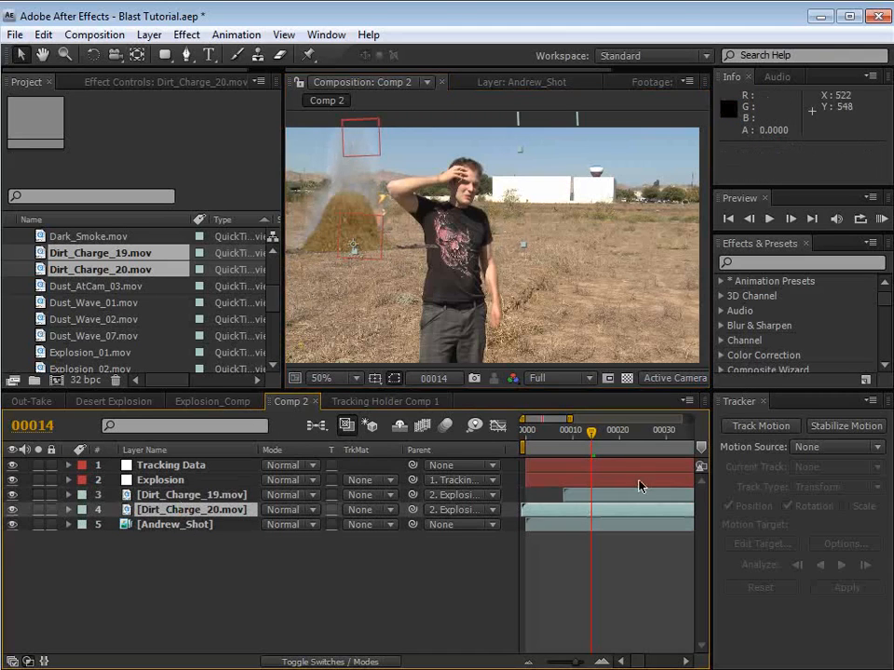
pyautogui.click(541, 509)
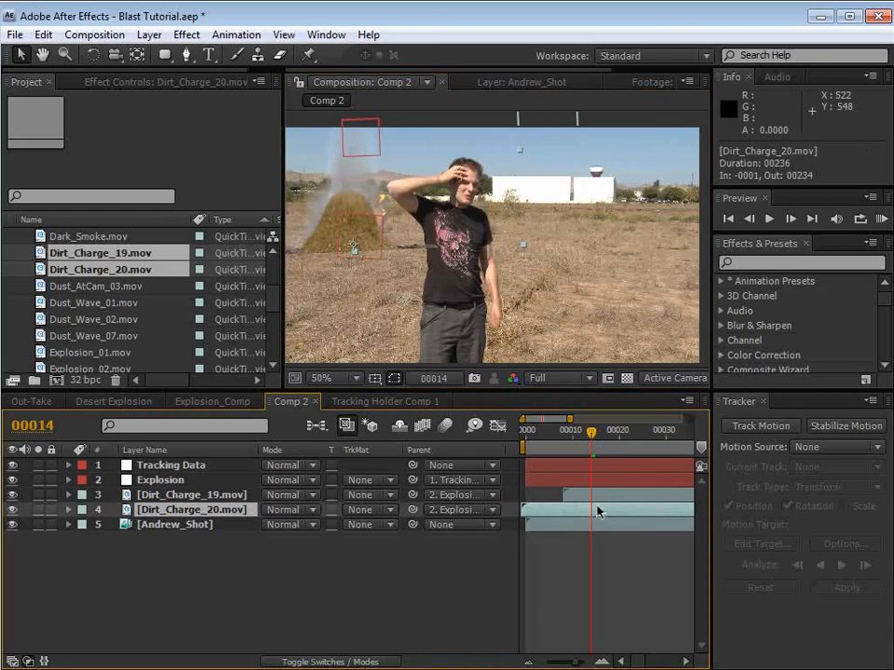
pyautogui.hotkey('alt', '[')
pyautogui.moveTo(586, 505)
pyautogui.mouseDown()
pyautogui.moveTo(523, 509)
pyautogui.moveTo(578, 513)
pyautogui.mouseUp()
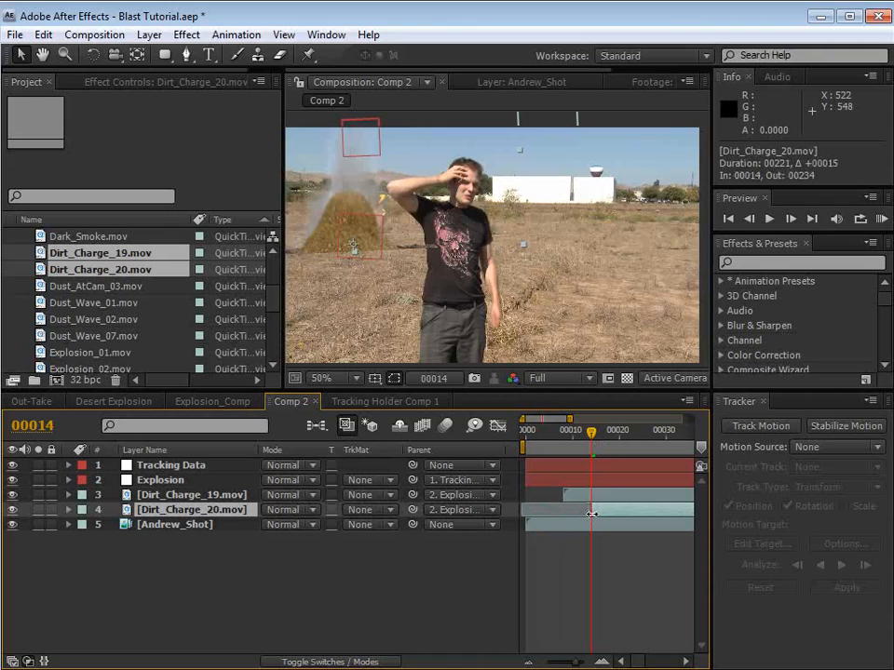
# Step: Trim the out-point of Dirt_Charge_19.mov to frame 14
pyautogui.click(227, 495)
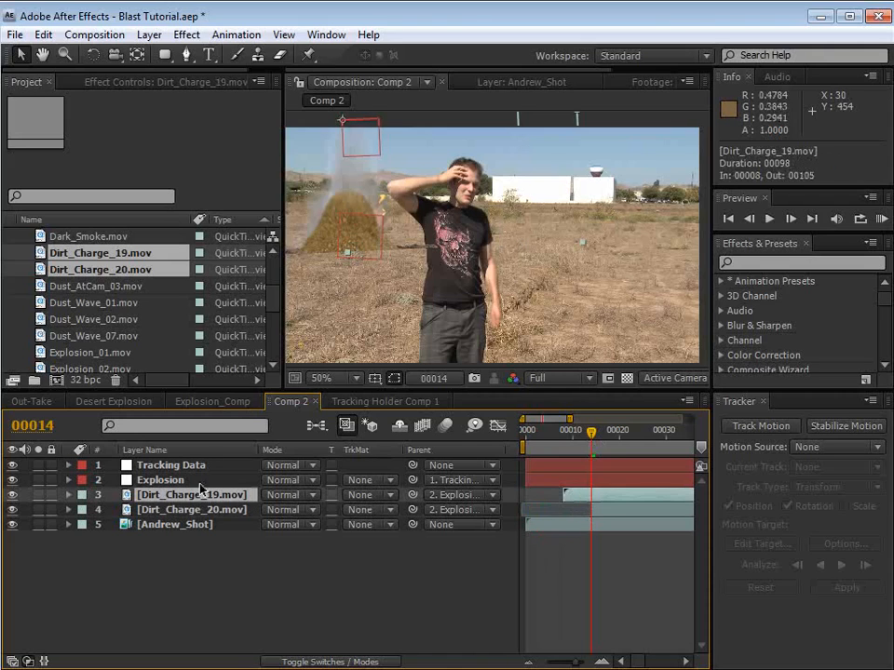
pyautogui.hotkey('alt', ']')
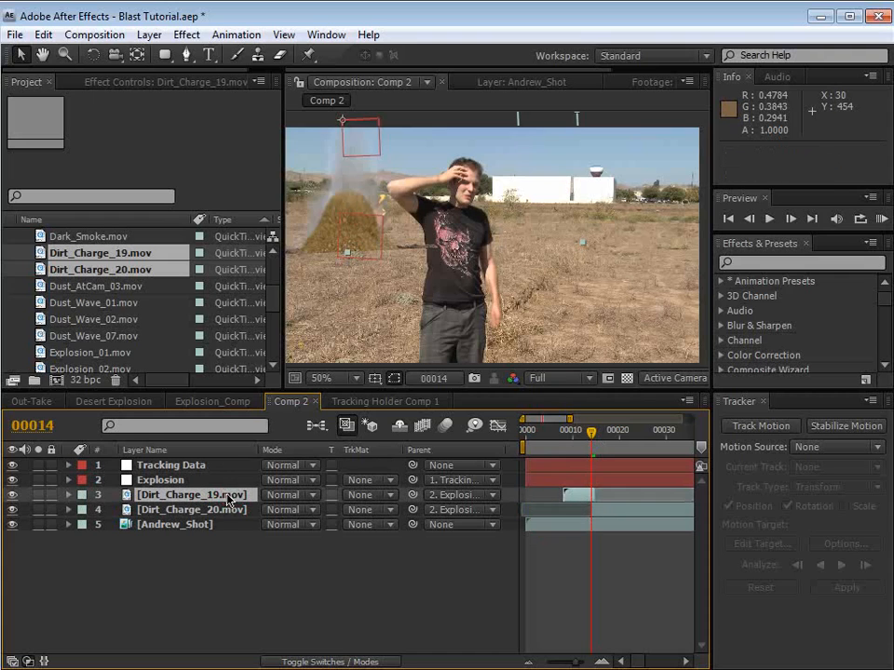
pyautogui.press('space')
pyautogui.moveTo(379, 208); pyautogui.dragTo(398, 205)
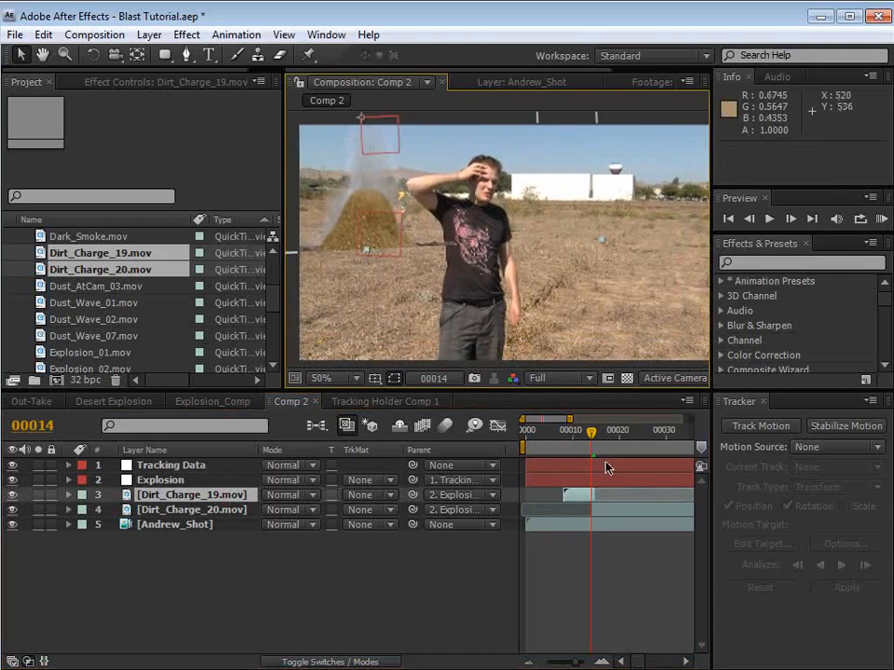
# Step: Trim the out-point of Dirt_Charge_19.mov to frame 13 and slide Dirt_Charge_20.mov one frame earlier so it starts at frame 13
pyautogui.moveTo(588, 435)
pyautogui.mouseDown()
pyautogui.moveTo(574, 435)
pyautogui.moveTo(590, 436)
pyautogui.mouseUp()
pyautogui.click(591, 496)
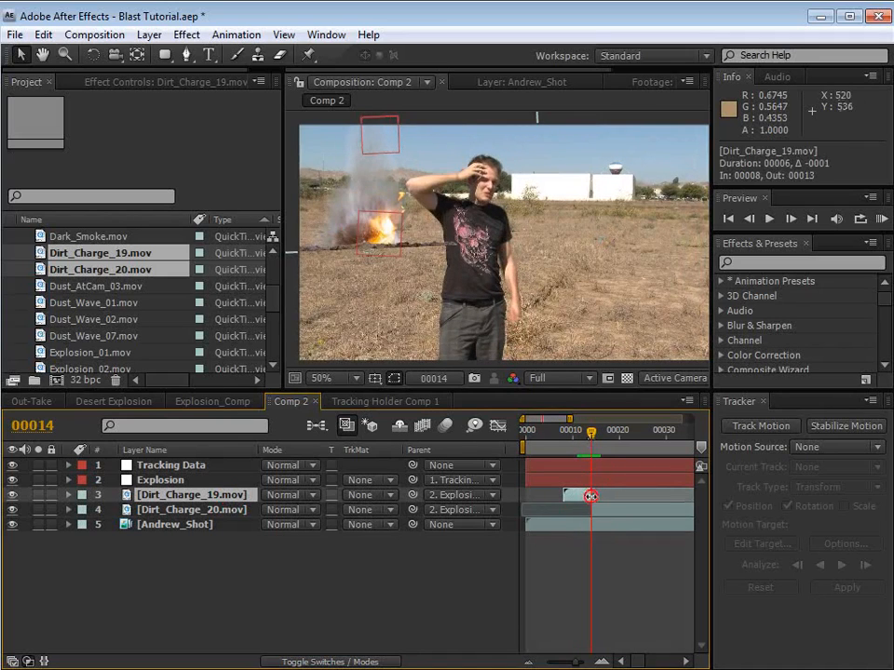
pyautogui.moveTo(605, 515); pyautogui.dragTo(600, 514)
pyautogui.moveTo(590, 429)
pyautogui.mouseDown()
pyautogui.moveTo(575, 435)
pyautogui.moveTo(596, 439)
pyautogui.moveTo(587, 436)
pyautogui.mouseUp()
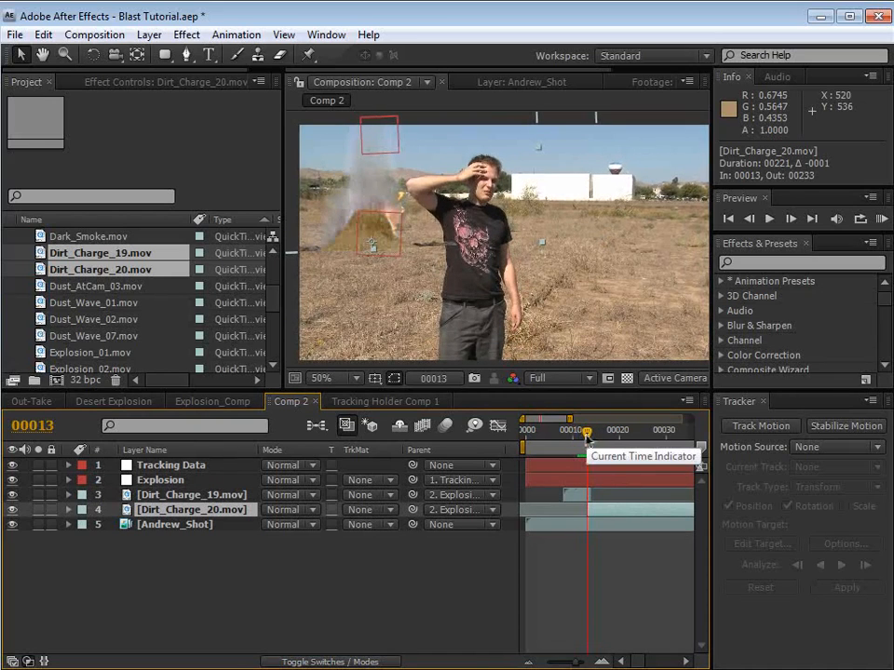
pyautogui.moveTo(588, 435)
pyautogui.mouseDown()
pyautogui.moveTo(600, 435)
pyautogui.moveTo(587, 435)
pyautogui.moveTo(590, 427)
pyautogui.mouseUp()
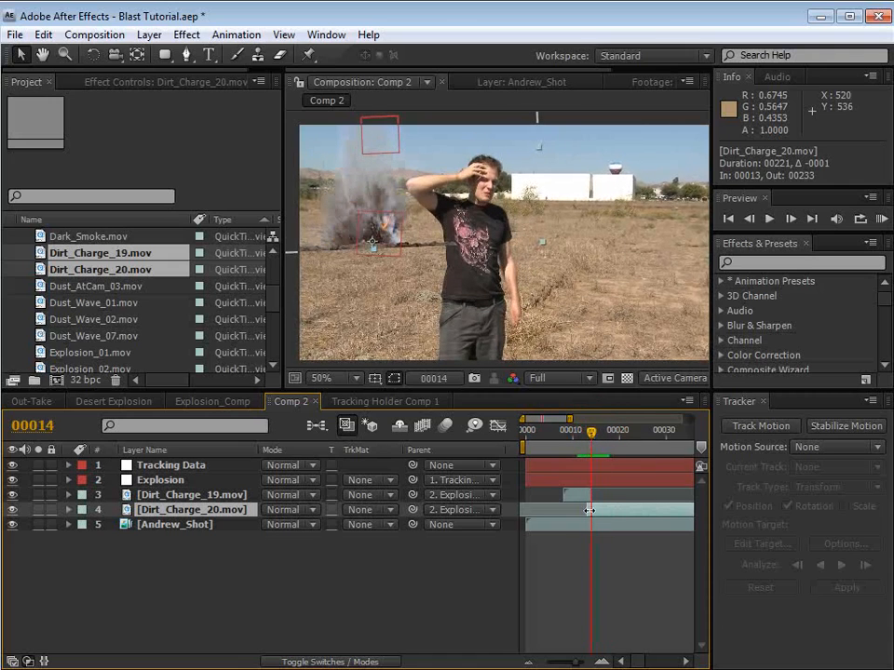
# Step: Enlarge Dirt_Charge_20.mov to a scale of 82.7% and compare it with the dirt burst at frame 13
pyautogui.press('s')
pyautogui.moveTo(314, 530); pyautogui.dragTo(325, 530)
pyautogui.moveTo(594, 434); pyautogui.dragTo(587, 434)
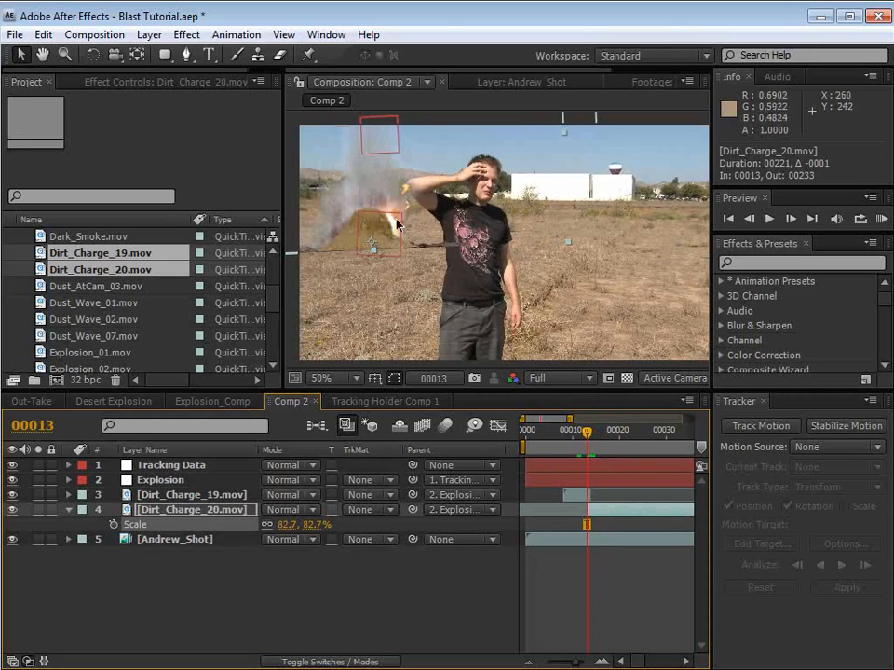
# Step: Shift Dirt_Charge_19.mov one frame earlier so that it runs from frame 7 to frame 13
pyautogui.moveTo(589, 492); pyautogui.dragTo(581, 498)
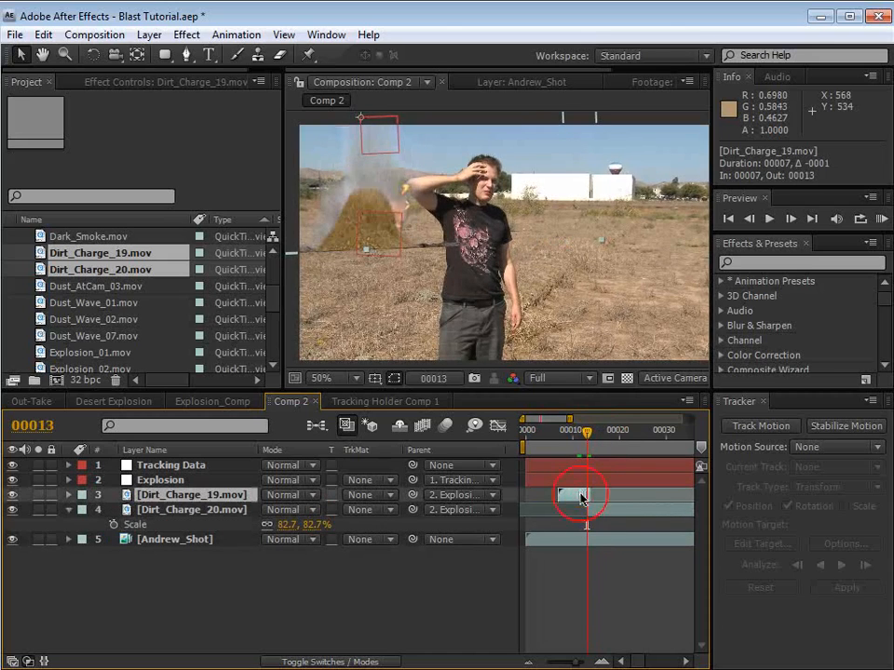
pyautogui.moveTo(586, 438)
pyautogui.mouseDown()
pyautogui.moveTo(596, 443)
pyautogui.moveTo(586, 446)
pyautogui.mouseUp()
pyautogui.click(589, 599)
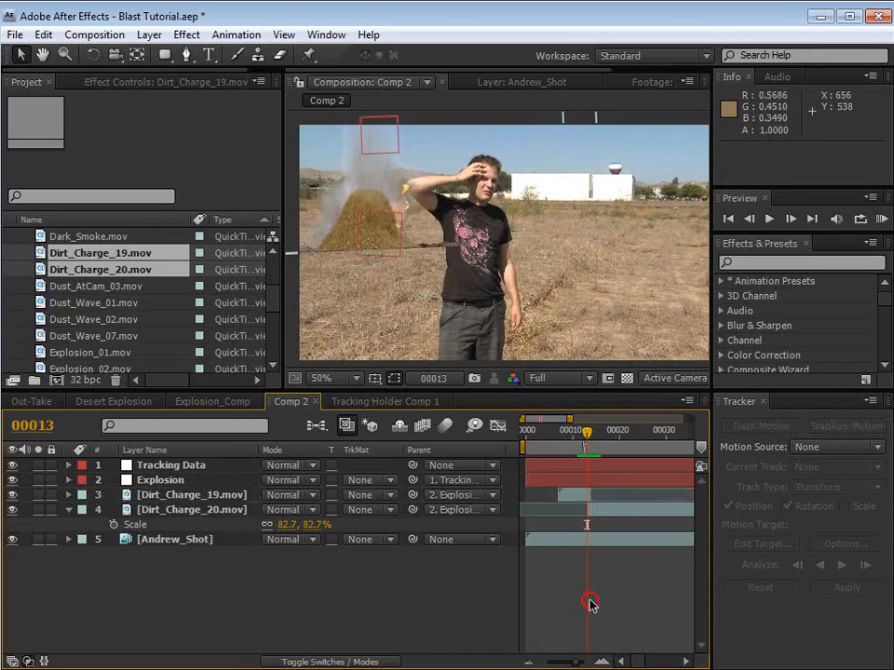
# Step: Apply the Tint and Curves color correction effects to Dirt_Charge_19.mov
pyautogui.click(461, 314)
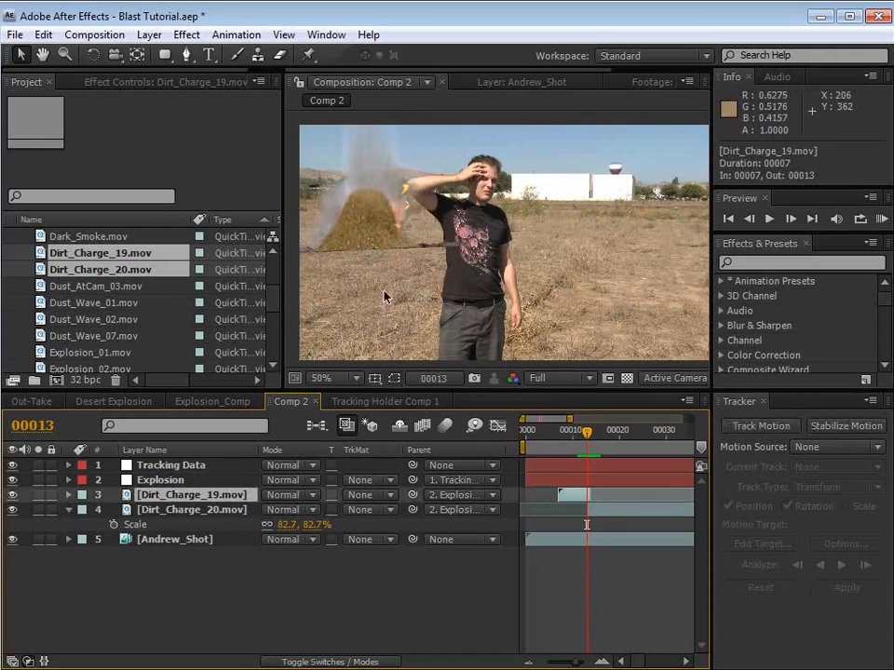
pyautogui.click(186, 34)
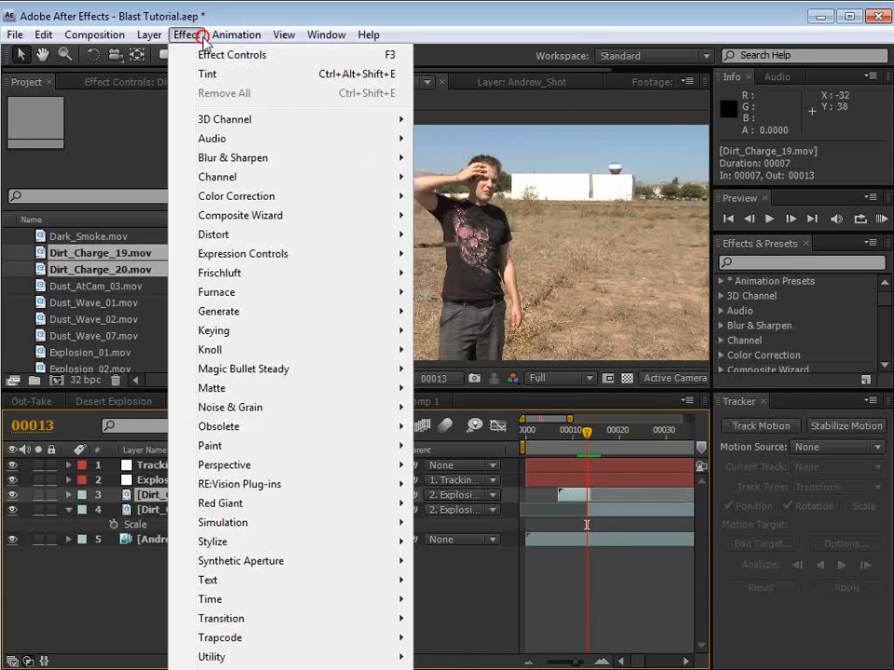
pyautogui.moveTo(212, 196)
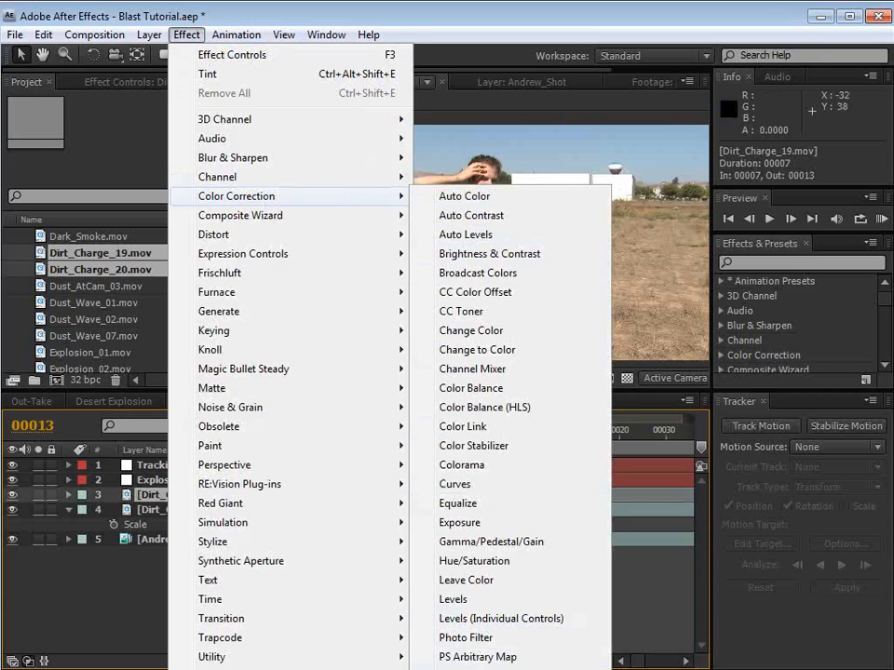
pyautogui.click(458, 669)
pyautogui.click(187, 34)
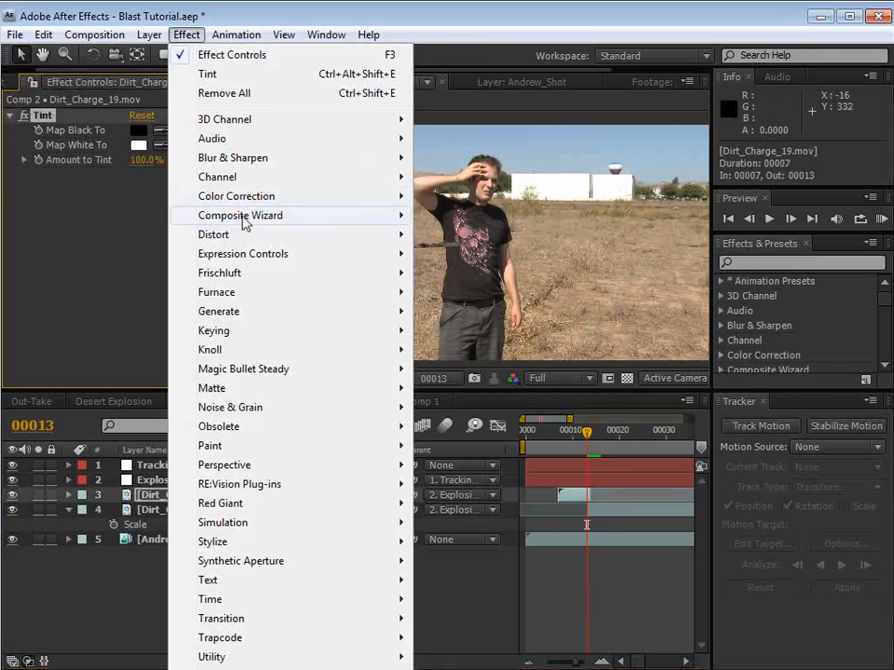
pyautogui.moveTo(242, 196)
pyautogui.click(465, 500)
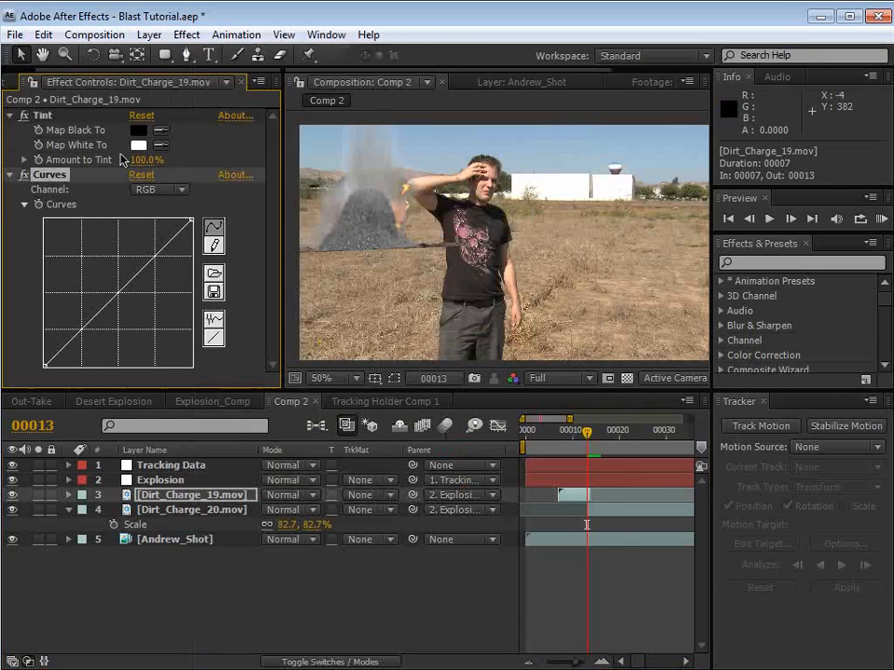
# Step: Set the Tint amount to 14% and raise the middle of the RGB curve on Dirt_Charge_19.mov, with Dirt_Charge_20.mov hidden
pyautogui.moveTo(139, 159); pyautogui.dragTo(41, 174)
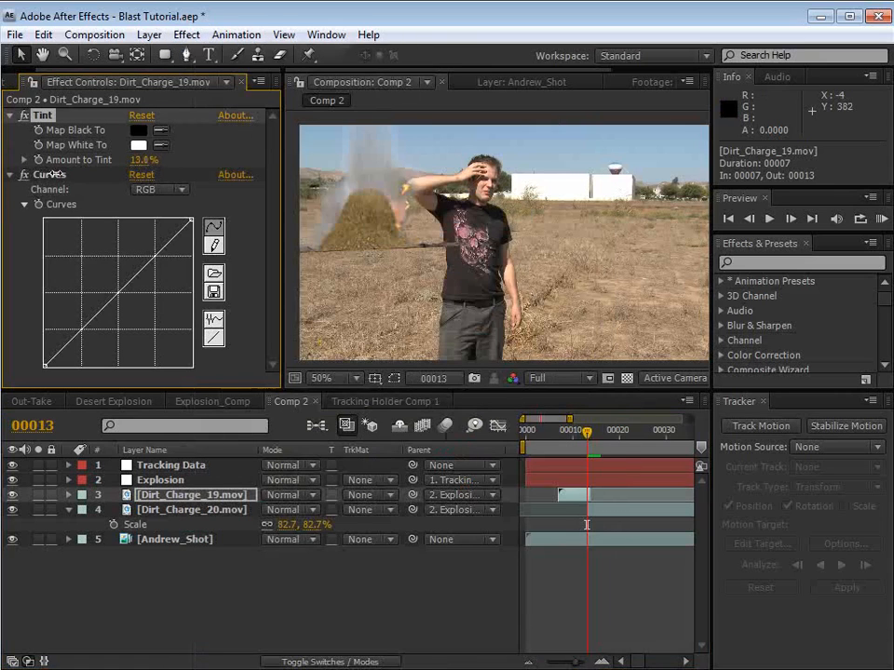
pyautogui.moveTo(116, 291); pyautogui.dragTo(112, 283)
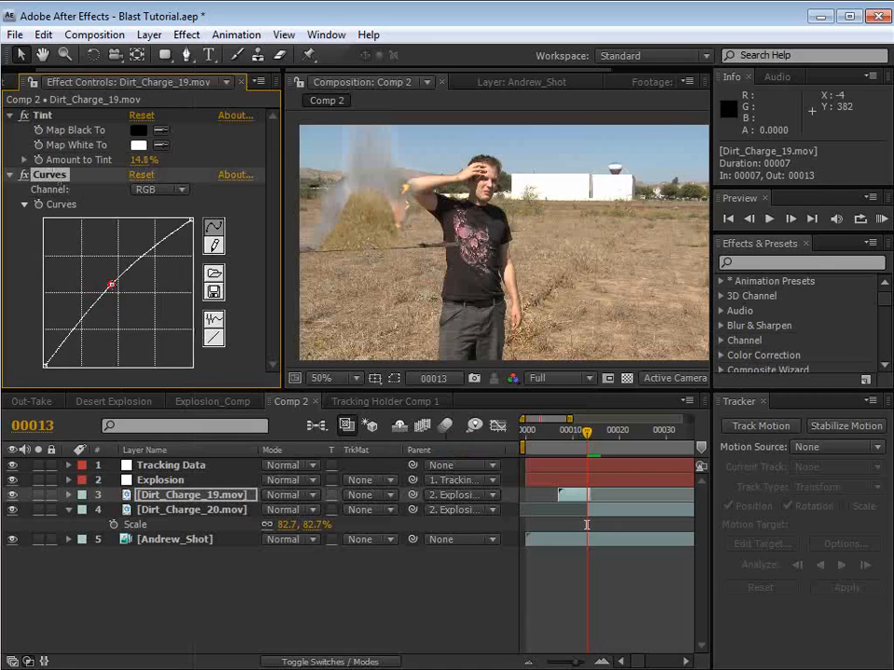
pyautogui.click(12, 509)
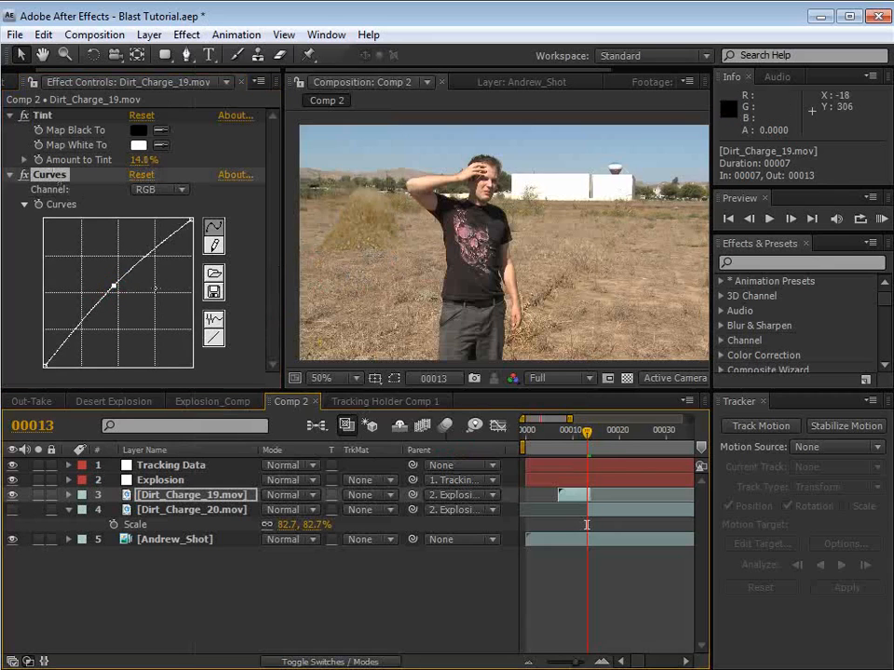
pyautogui.moveTo(113, 286); pyautogui.dragTo(111, 286)
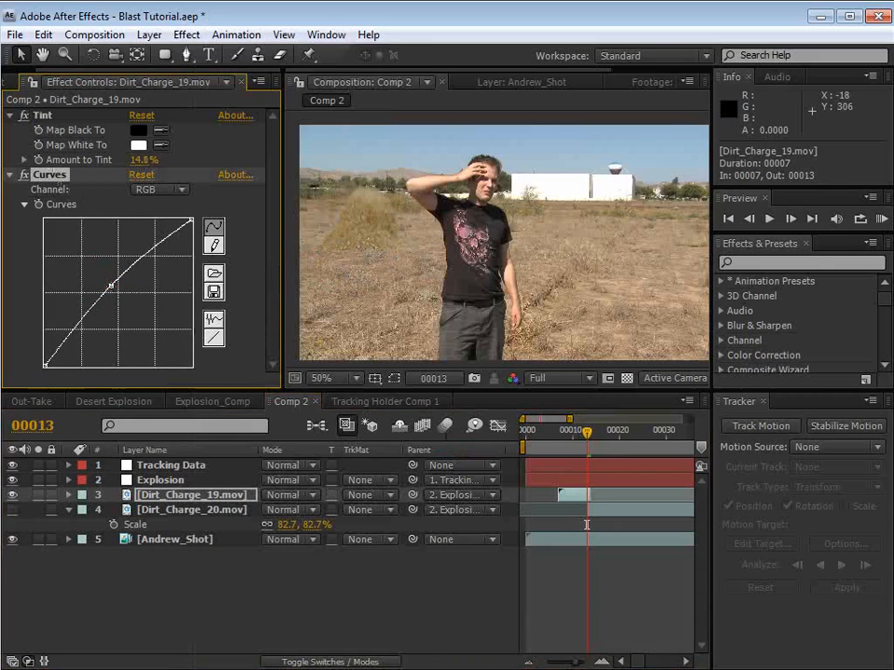
# Step: Adjust the Green channel of the Curves effect on Dirt_Charge_19.mov with a control point near the middle of the curve
pyautogui.scroll(1, 372, 267)
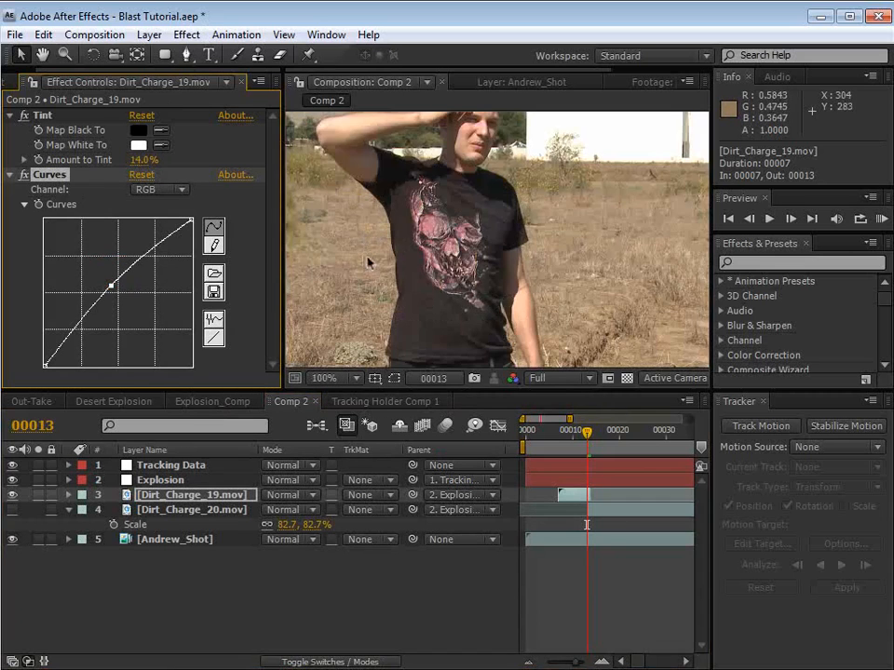
pyautogui.press('space')
pyautogui.moveTo(377, 281); pyautogui.dragTo(526, 295)
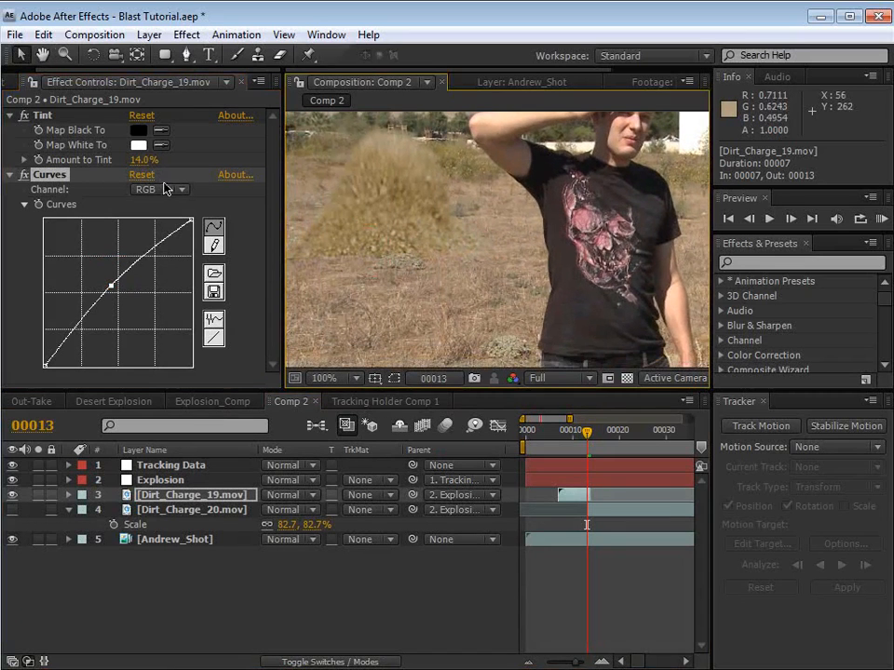
pyautogui.click(164, 191)
pyautogui.click(173, 233)
pyautogui.click(122, 292)
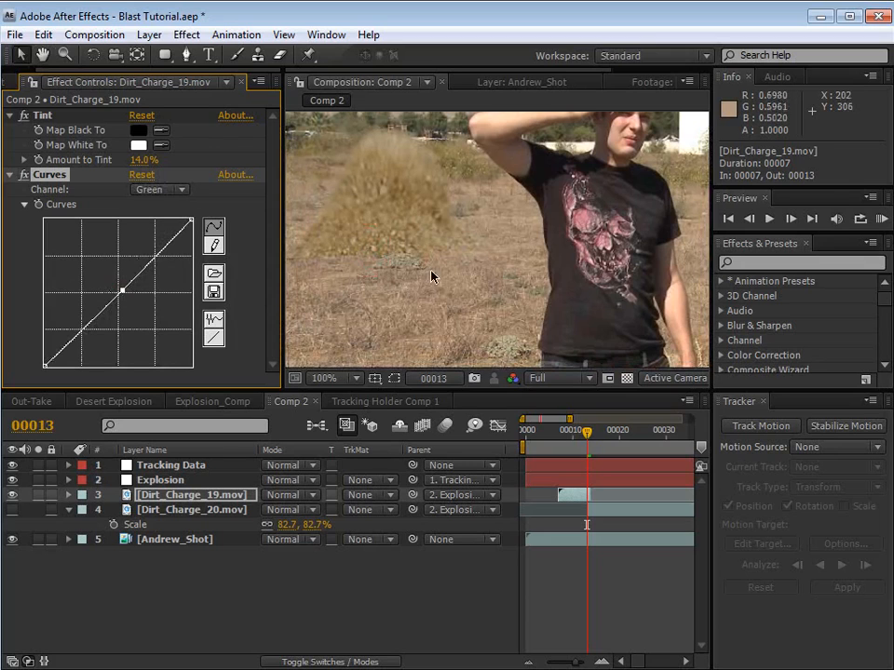
# Step: Draw a wide rectangular mask on Dirt_Charge_19.mov covering the base of the dirt burst, and solo the layer
pyautogui.moveTo(431, 276); pyautogui.dragTo(455, 247)
pyautogui.click(165, 56)
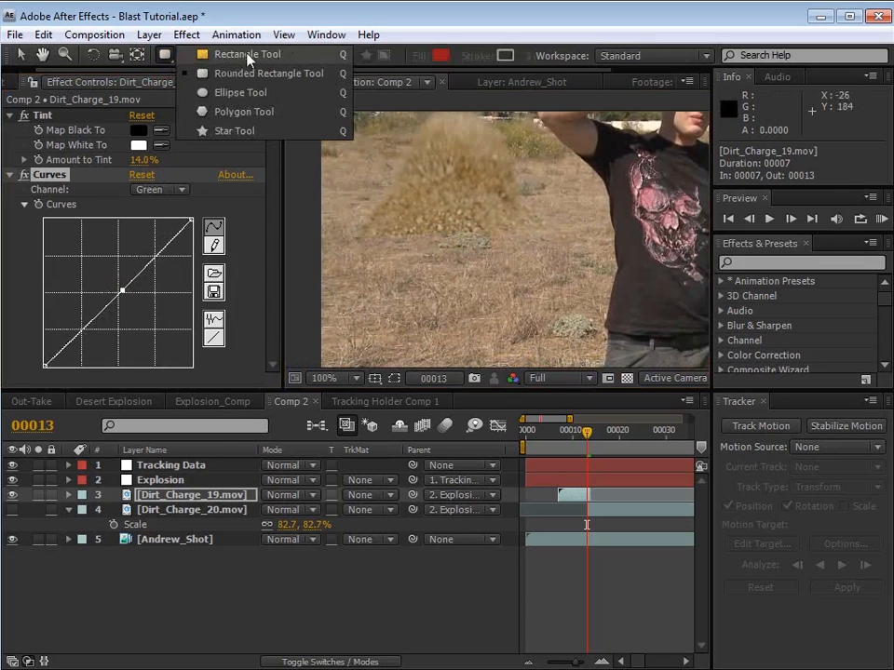
pyautogui.click(248, 57)
pyautogui.scroll(-1, 472, 214)
pyautogui.click(472, 215)
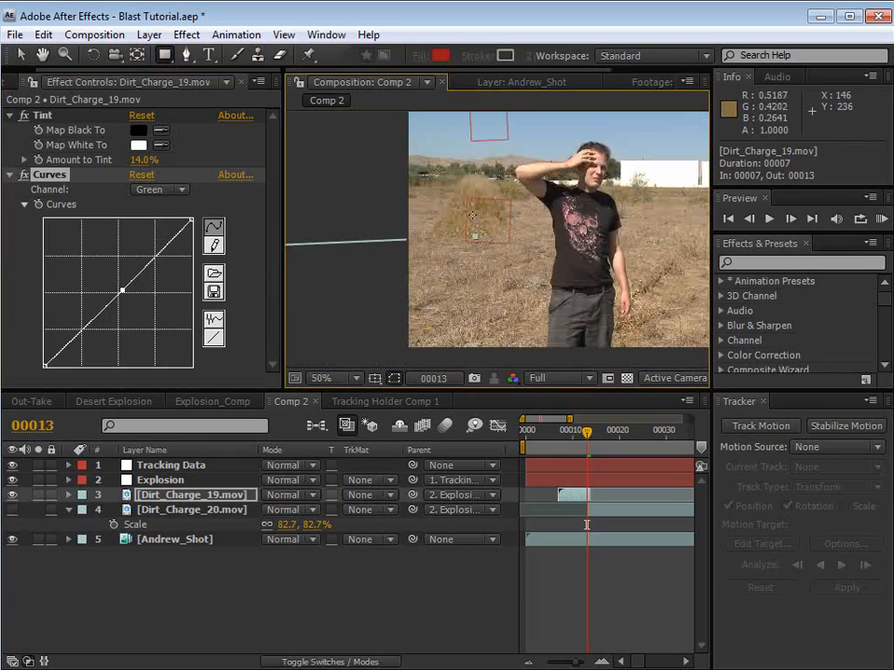
pyautogui.scroll(-1, 473, 216)
pyautogui.moveTo(667, 291); pyautogui.dragTo(332, 237)
pyautogui.click(37, 495)
pyautogui.scroll(1, 522, 211)
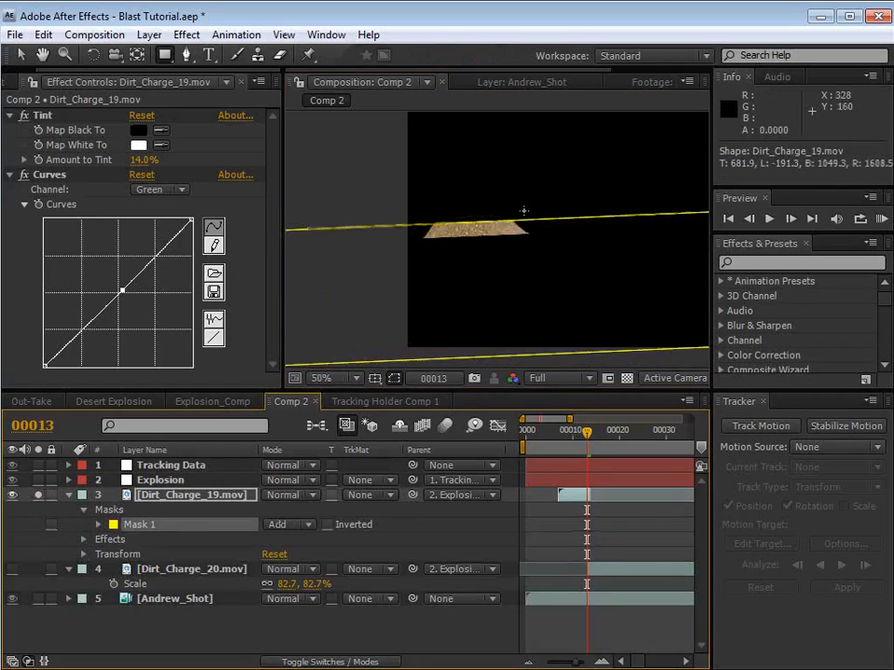
# Step: Move the mask's upper edge slightly down toward the burst's base and set Mask 1 to Subtract
pyautogui.press('v')
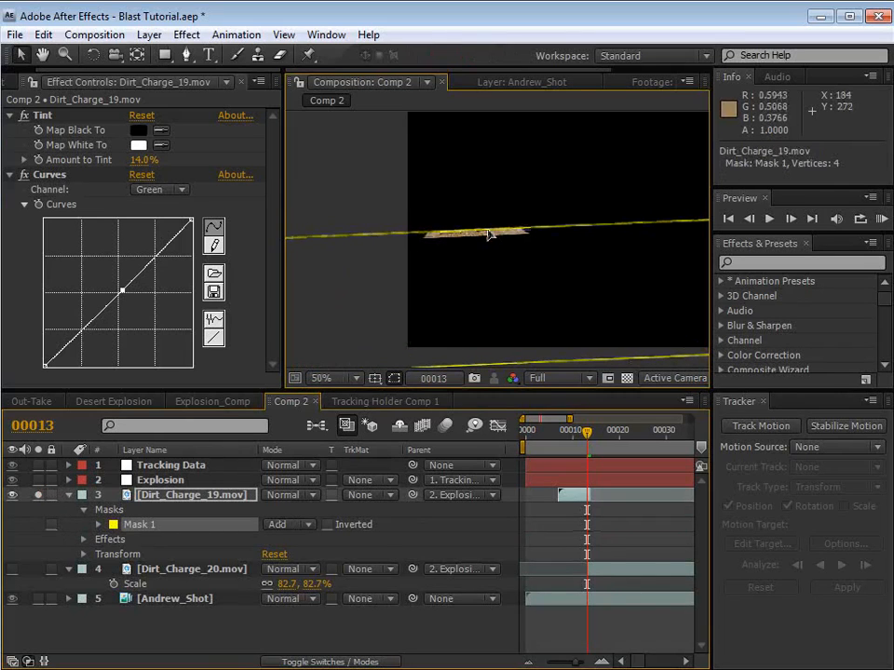
pyautogui.click(294, 525)
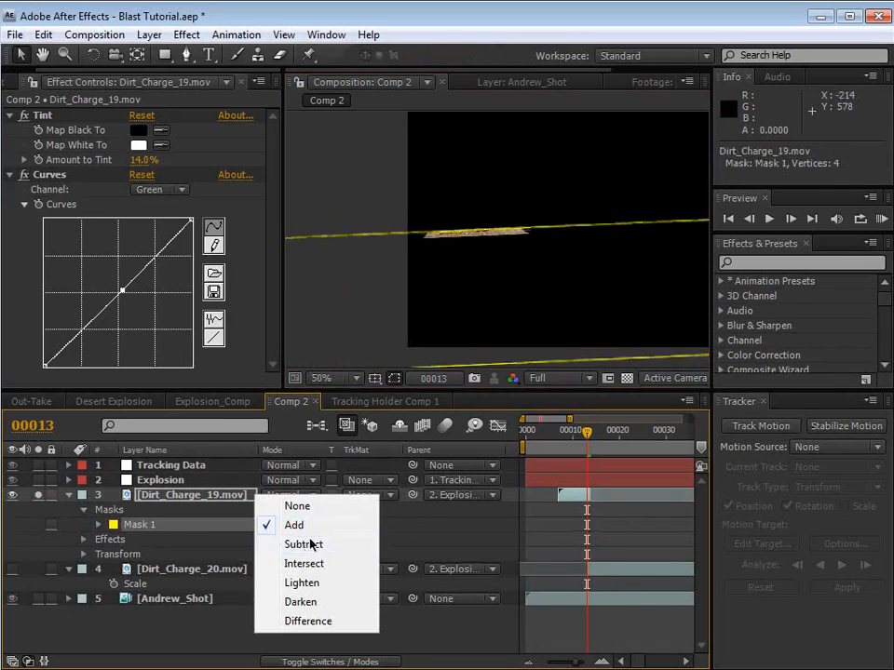
pyautogui.click(303, 544)
# Step: Set the feather of Mask 1 to 15 pixels to soften the cut at the burst's base
pyautogui.click(99, 525)
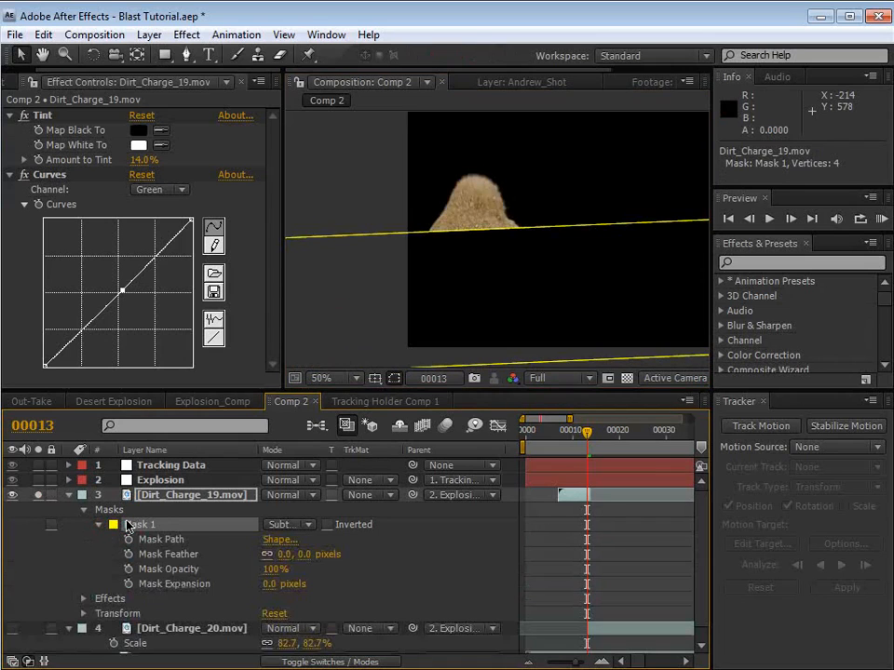
pyautogui.moveTo(304, 554); pyautogui.dragTo(307, 554)
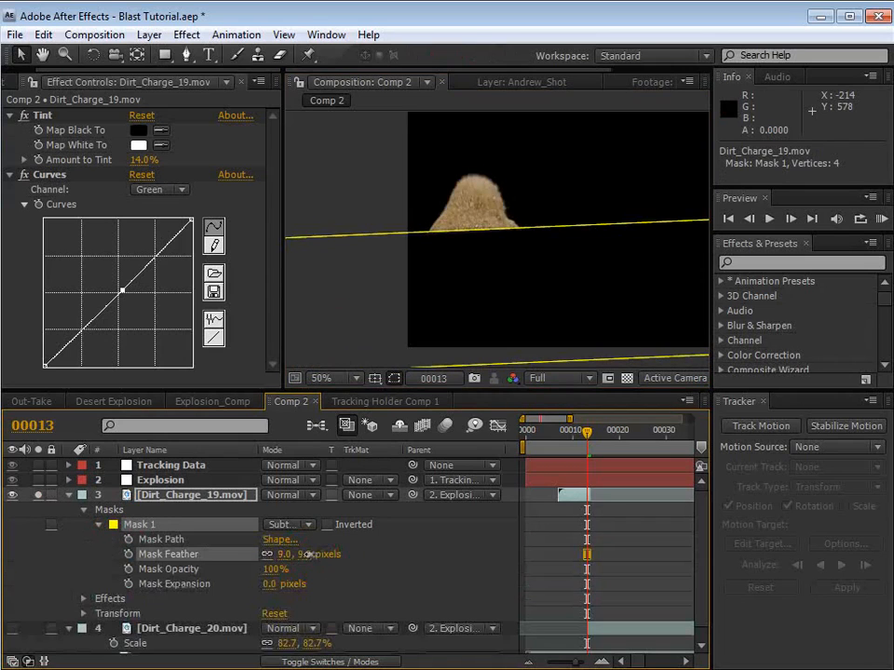
pyautogui.click(358, 570)
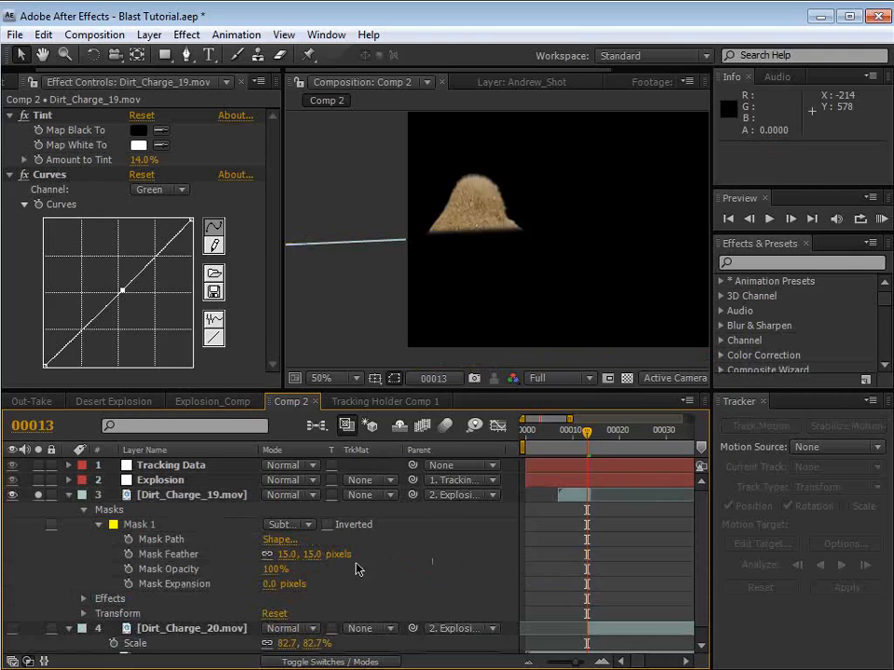
# Step: Show only the modified properties of Dirt_Charge_19.mov, turn off its solo, and check how the feathered base blends with the ground
pyautogui.click(160, 495)
pyautogui.press('u')
pyautogui.press('u')
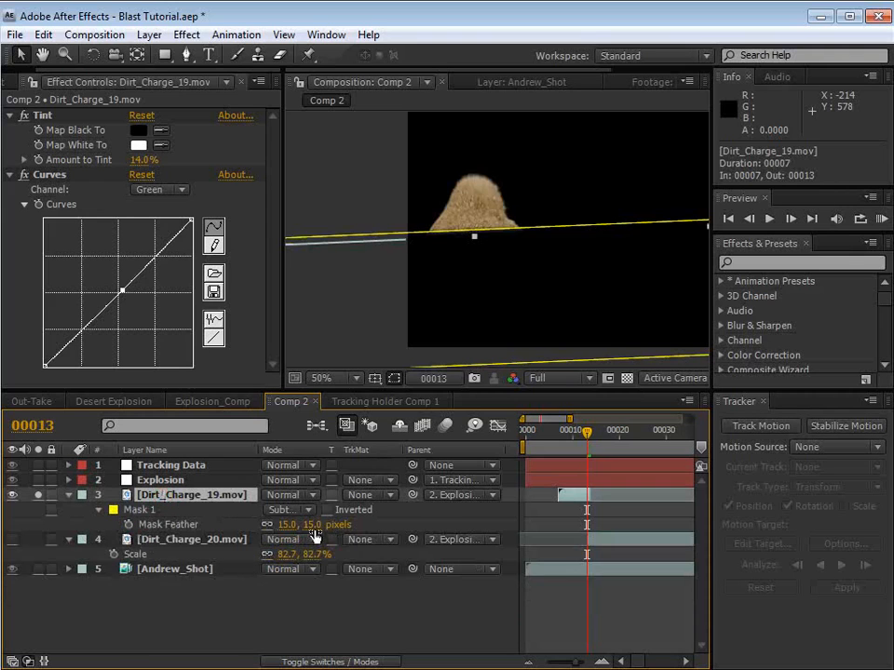
pyautogui.click(358, 598)
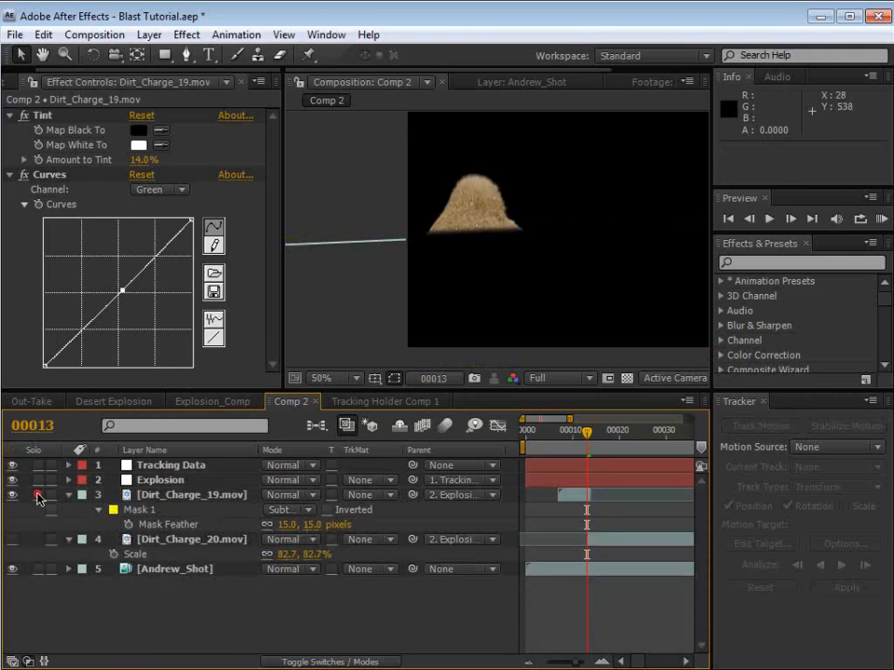
pyautogui.click(37, 495)
pyautogui.scroll(2, 515, 275)
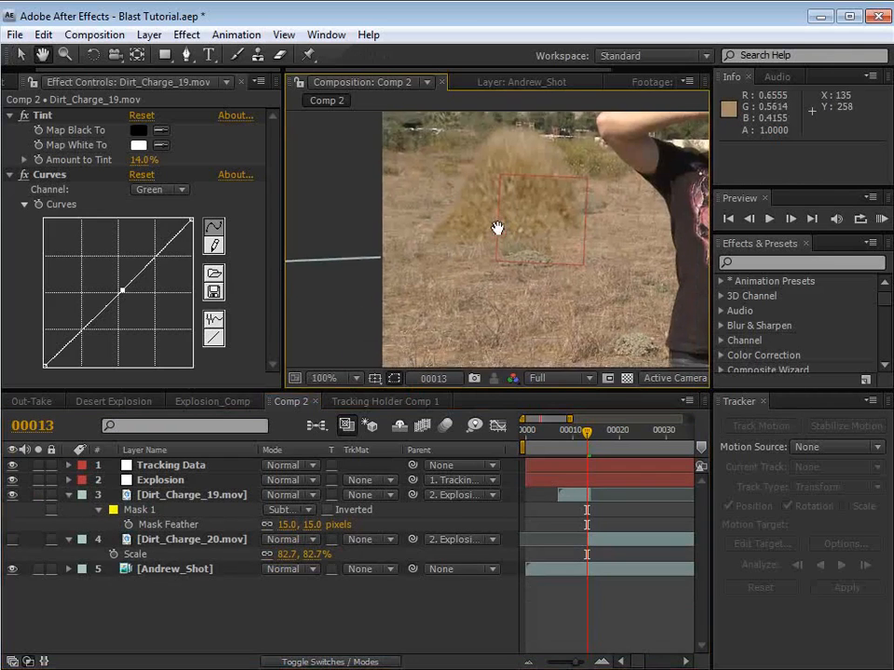
pyautogui.moveTo(497, 228); pyautogui.dragTo(492, 255)
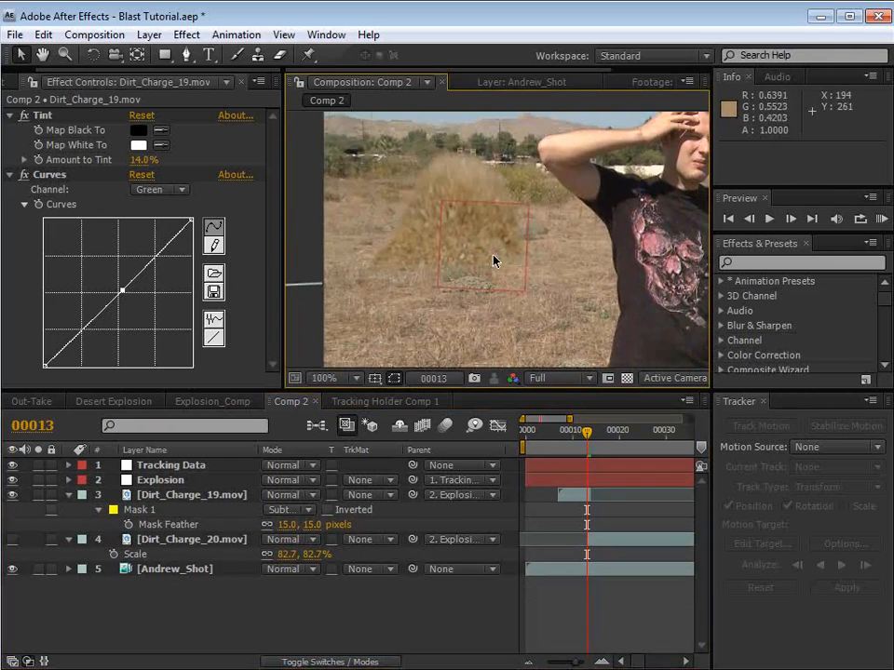
pyautogui.scroll(-2, 494, 261)
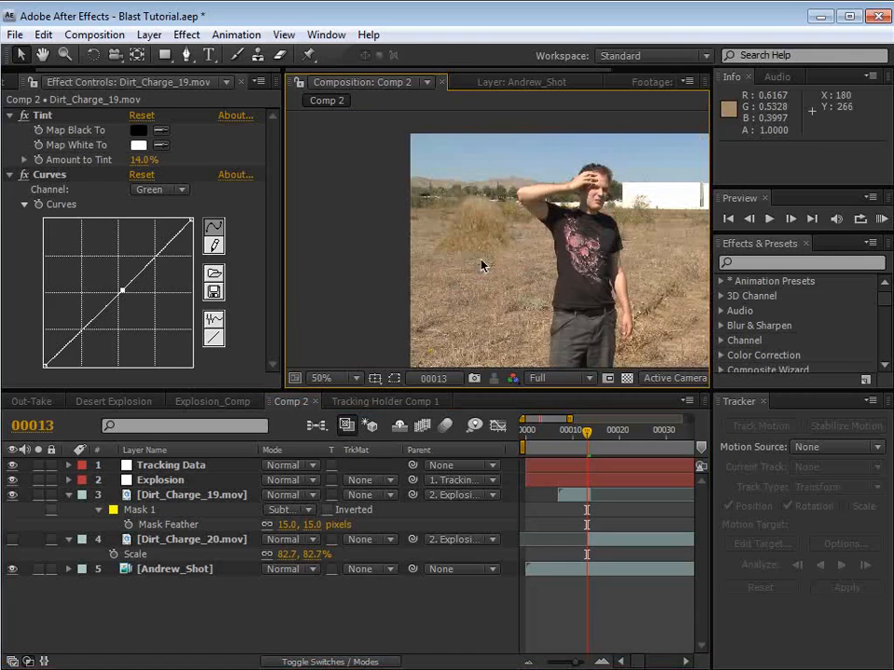
pyautogui.moveTo(599, 265); pyautogui.dragTo(573, 261)
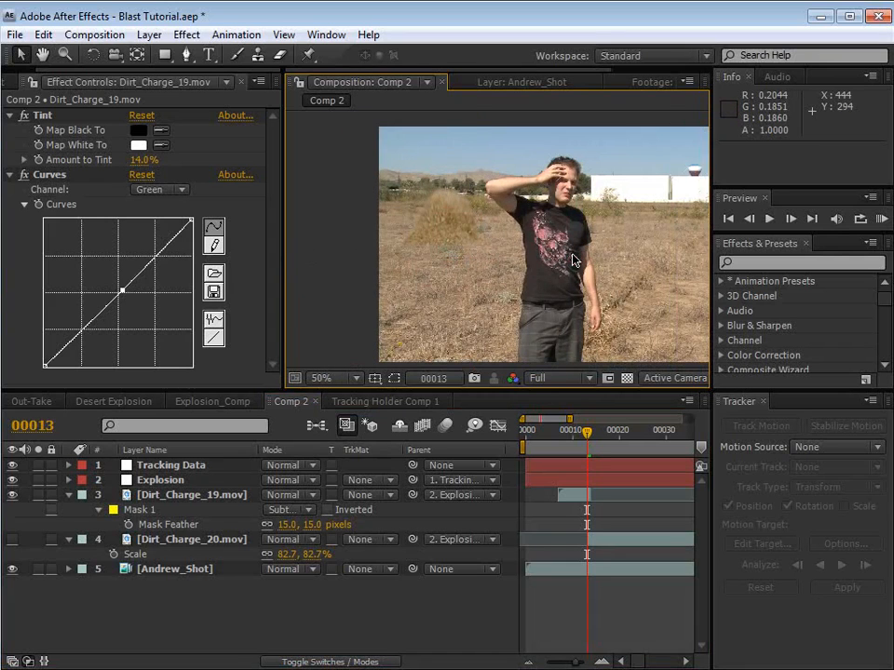
# Step: Hide the mask and shape paths in the composition view with Dirt_Charge_19.mov selected
pyautogui.click(572, 495)
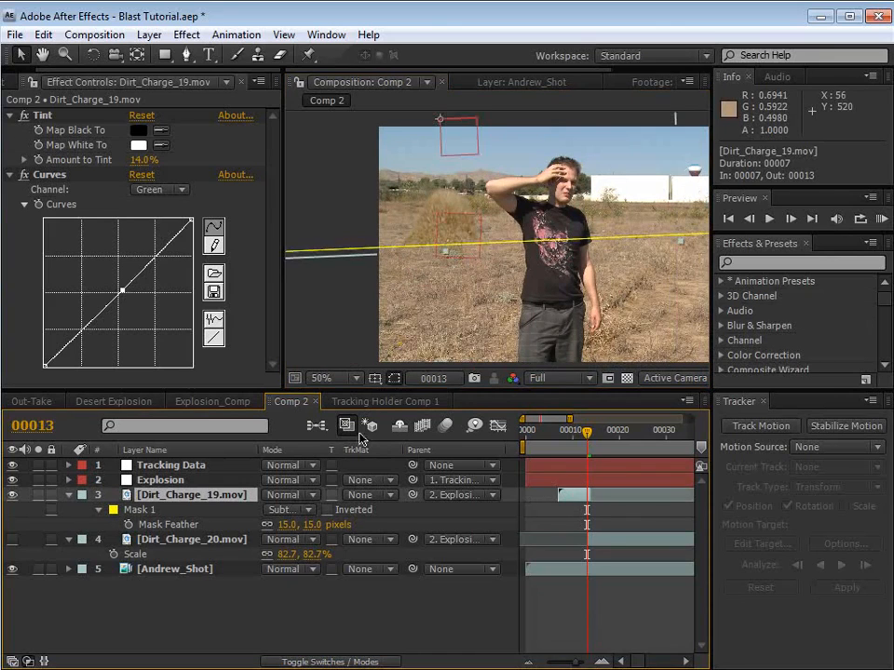
pyautogui.click(394, 379)
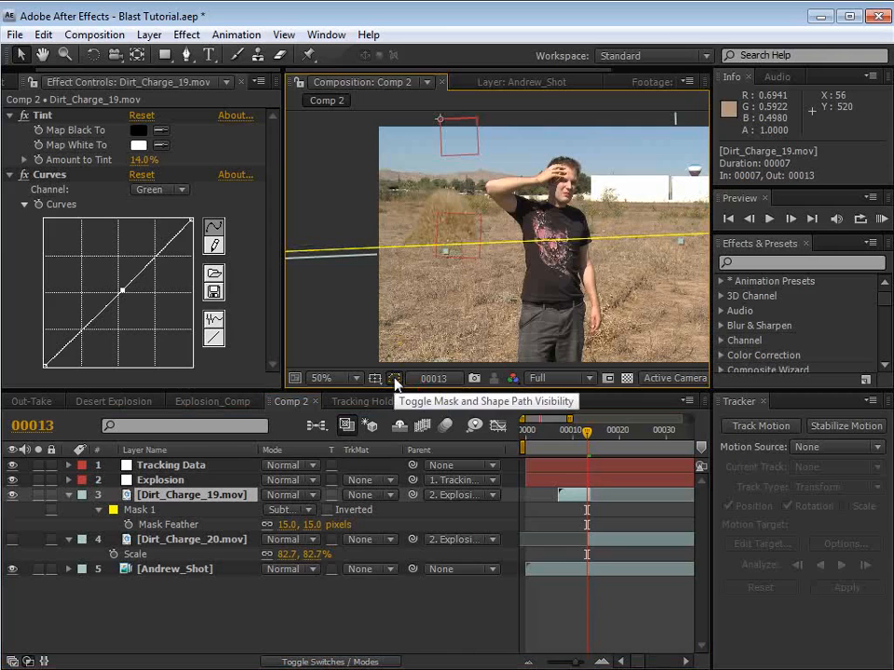
pyautogui.click(394, 381)
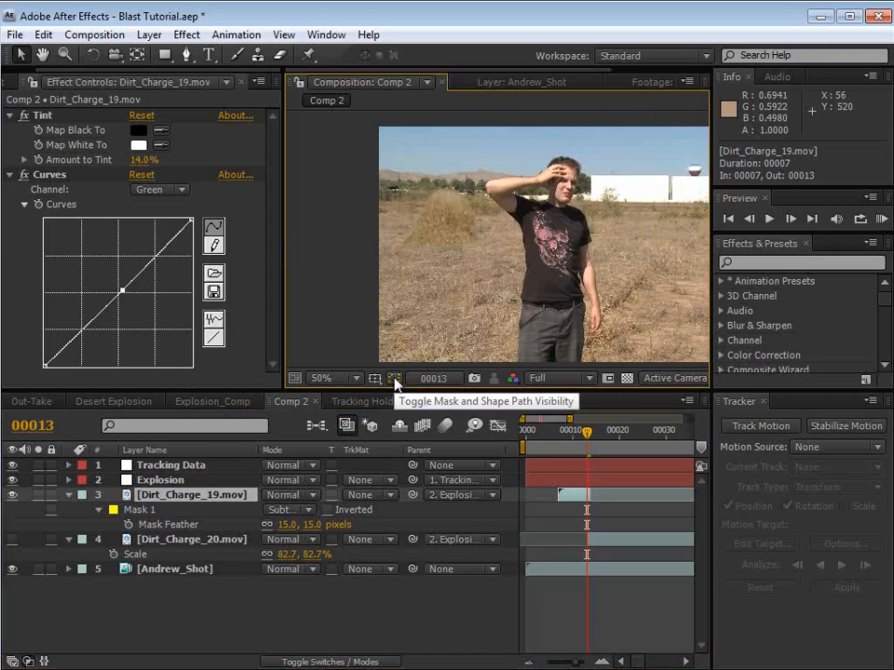
# Step: Turn on the visibility of Dirt_Charge_20.mov and solo it, with the Pen tool ready for masking its ground strip
pyautogui.scroll(1, 400, 239)
pyautogui.moveTo(400, 239); pyautogui.dragTo(505, 247)
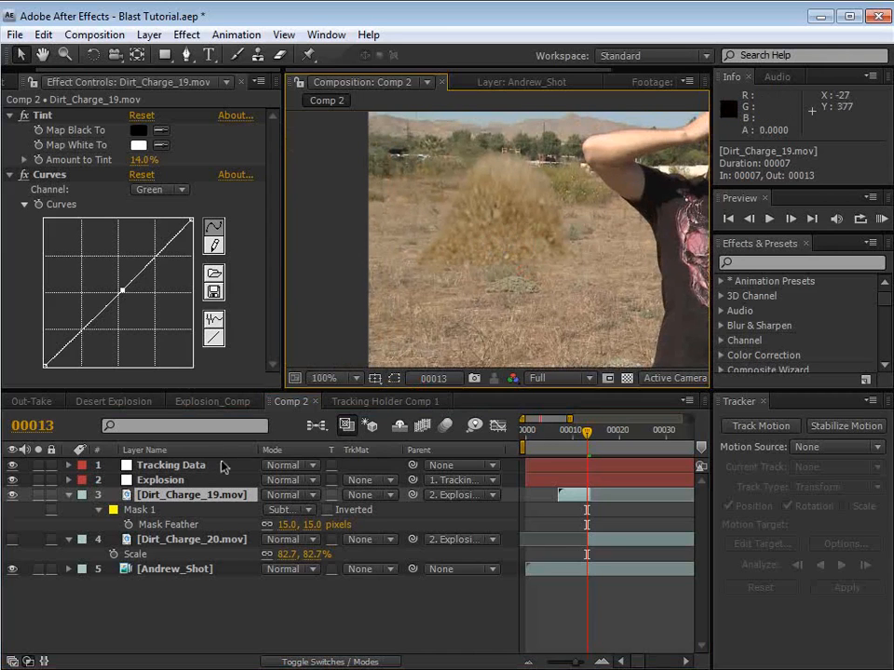
pyautogui.click(12, 540)
pyautogui.click(213, 540)
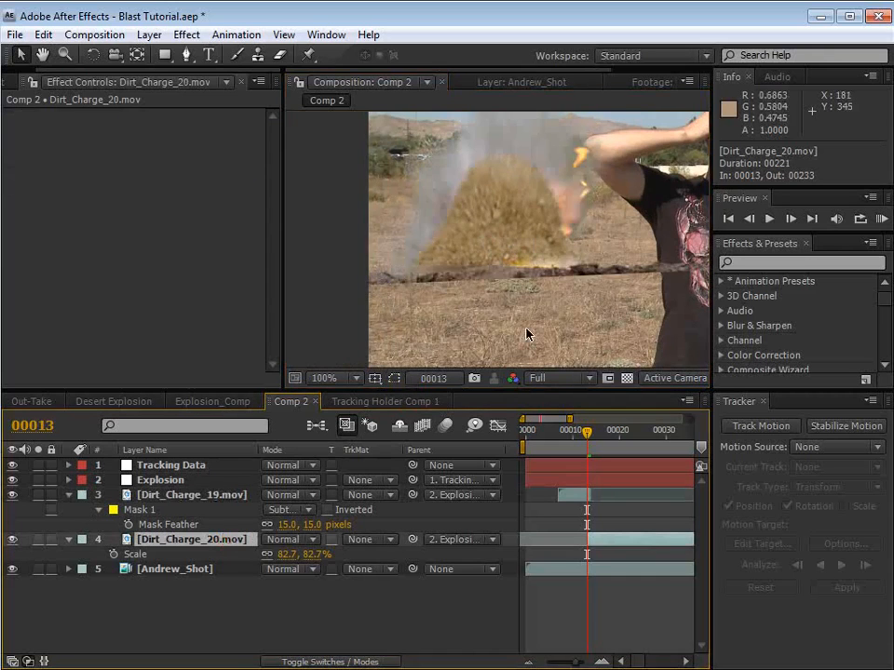
pyautogui.scroll(-1, 485, 279)
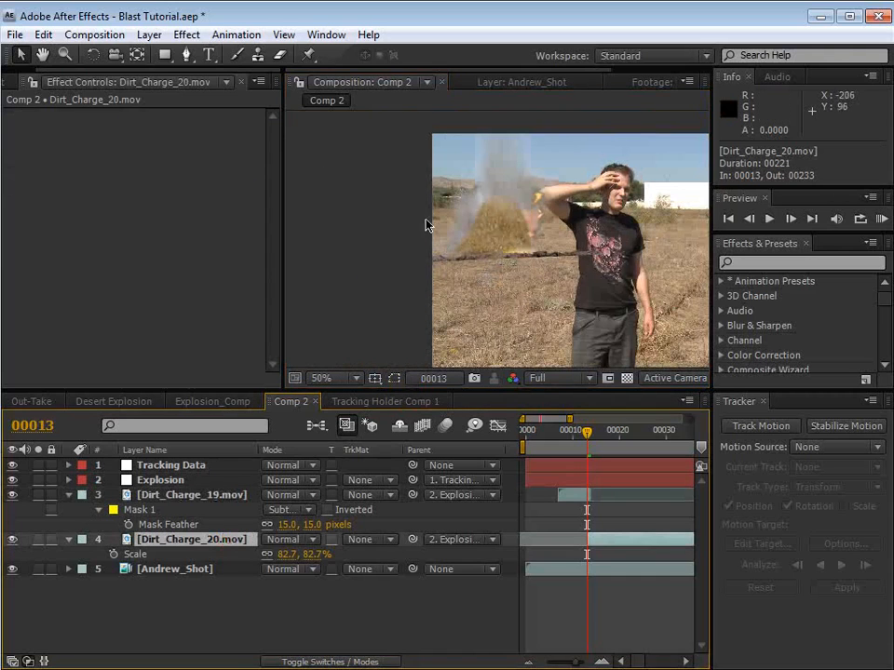
pyautogui.click(186, 55)
pyautogui.scroll(-1, 522, 276)
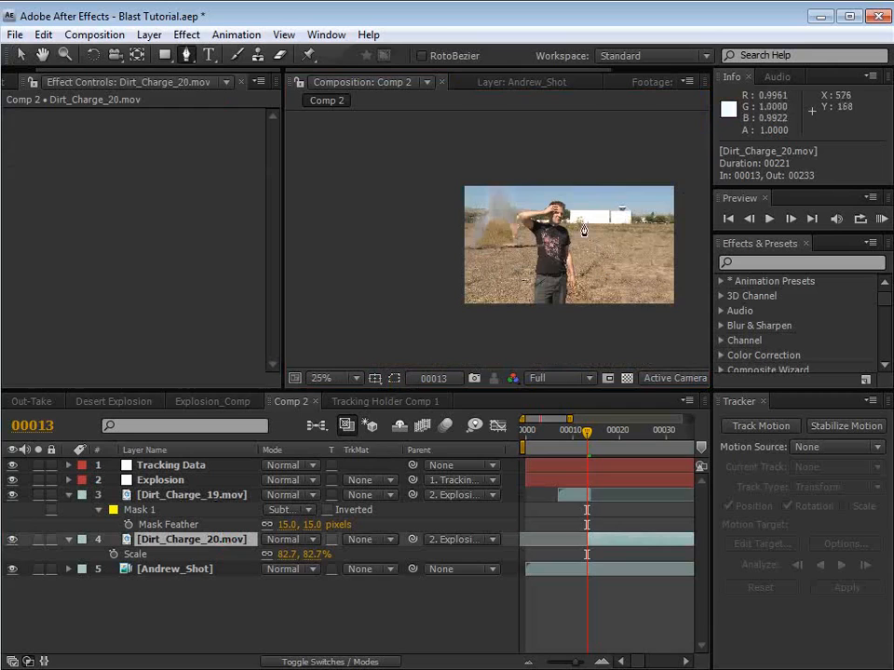
pyautogui.scroll(1, 498, 240)
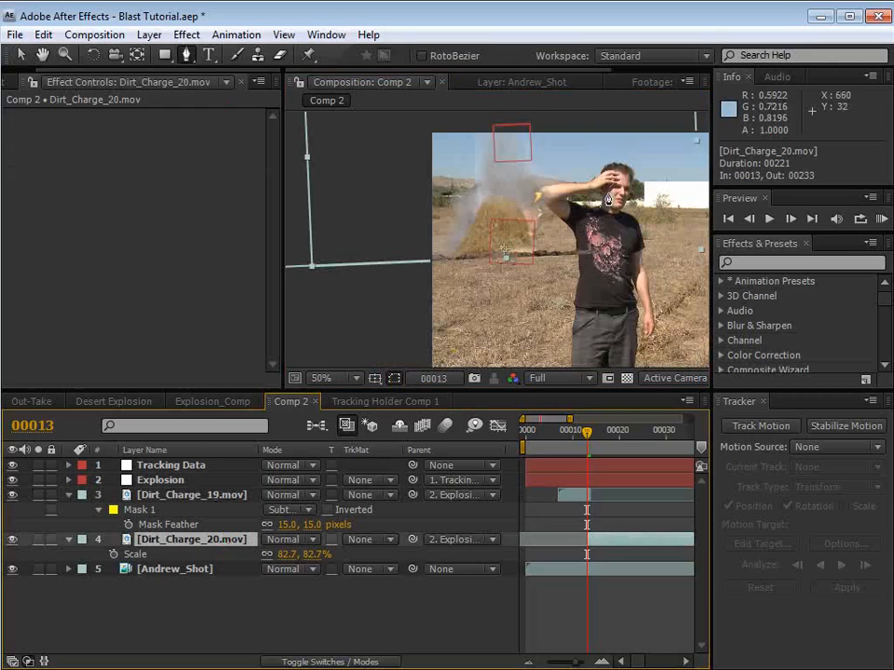
pyautogui.click(37, 540)
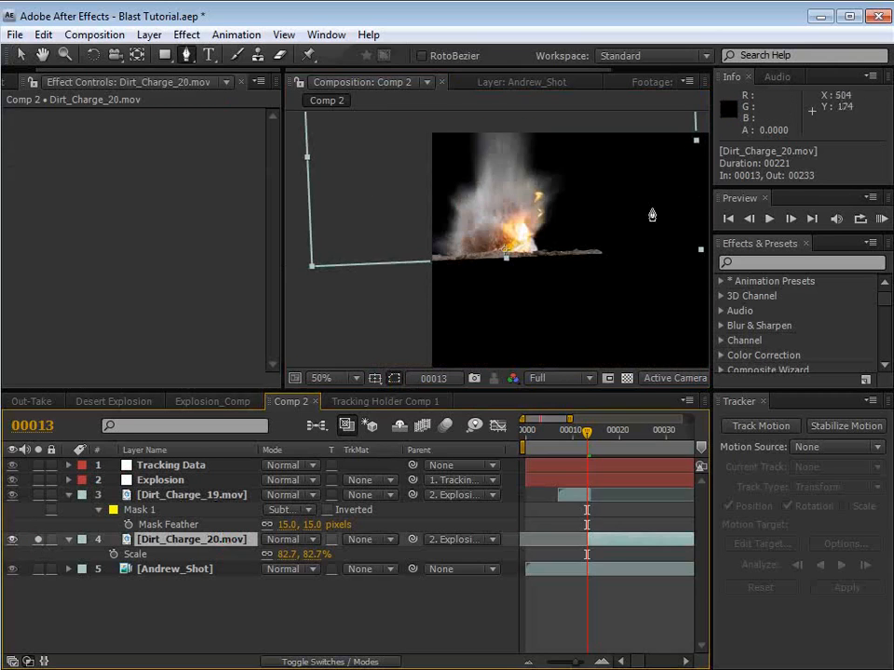
# Step: Draw a closed nine-point mask on Dirt_Charge_20.mov that follows the burst's base and encloses the dirt strip and area below it
pyautogui.scroll(-1, 651, 215)
pyautogui.click(633, 190)
pyautogui.click(512, 244)
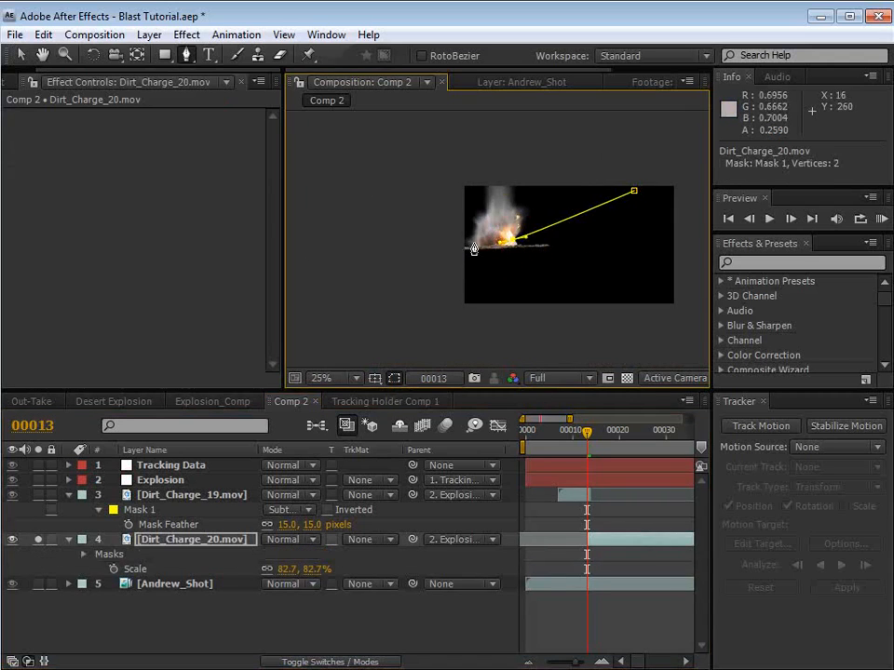
pyautogui.click(466, 242)
pyautogui.click(363, 237)
pyautogui.click(366, 285)
pyautogui.click(371, 315)
pyautogui.click(540, 319)
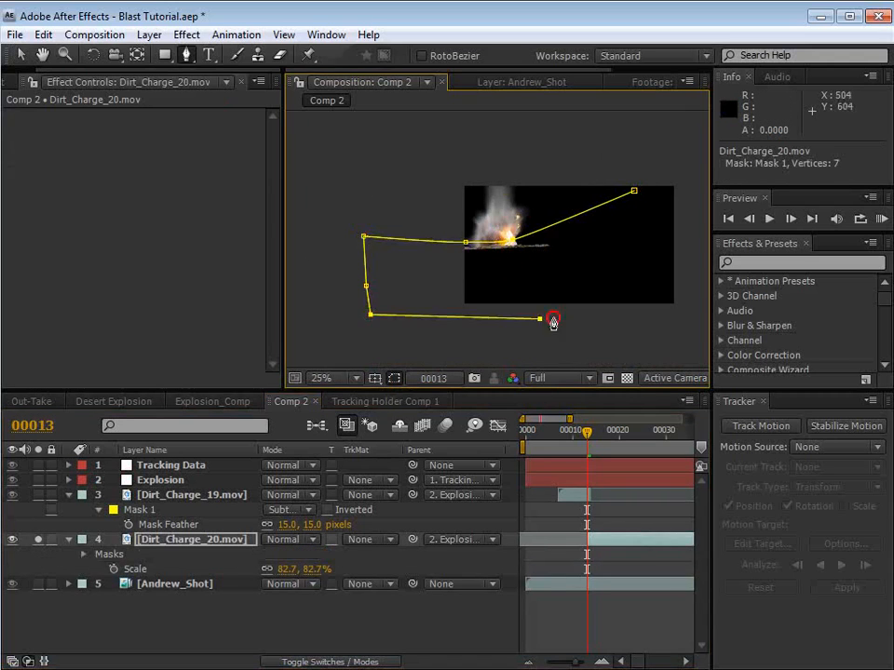
pyautogui.click(644, 315)
pyautogui.click(658, 249)
pyautogui.click(634, 192)
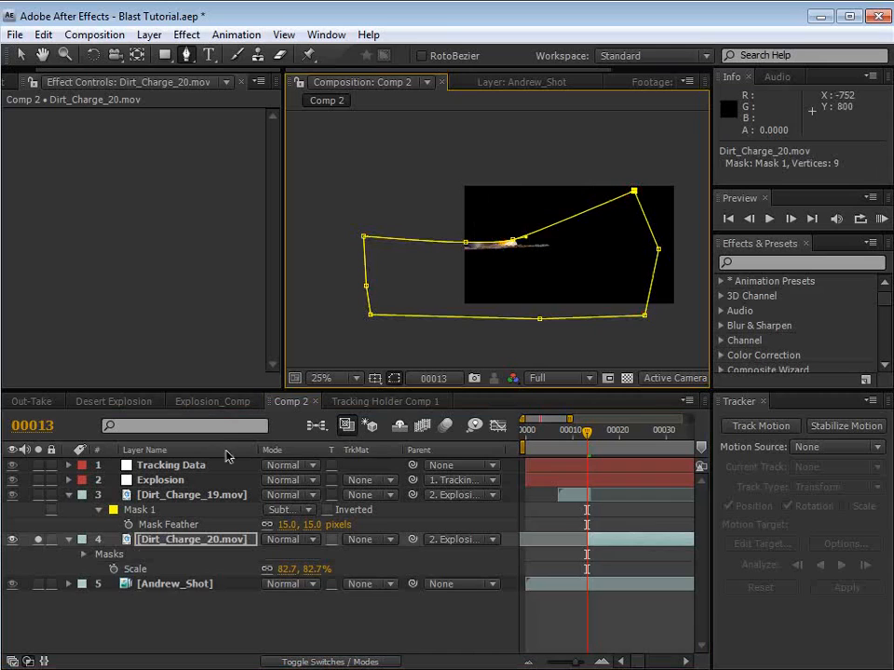
# Step: Set Mask 1 of Dirt_Charge_20.mov to Subtract and its feather to 31 pixels
pyautogui.press('m')
pyautogui.click(284, 555)
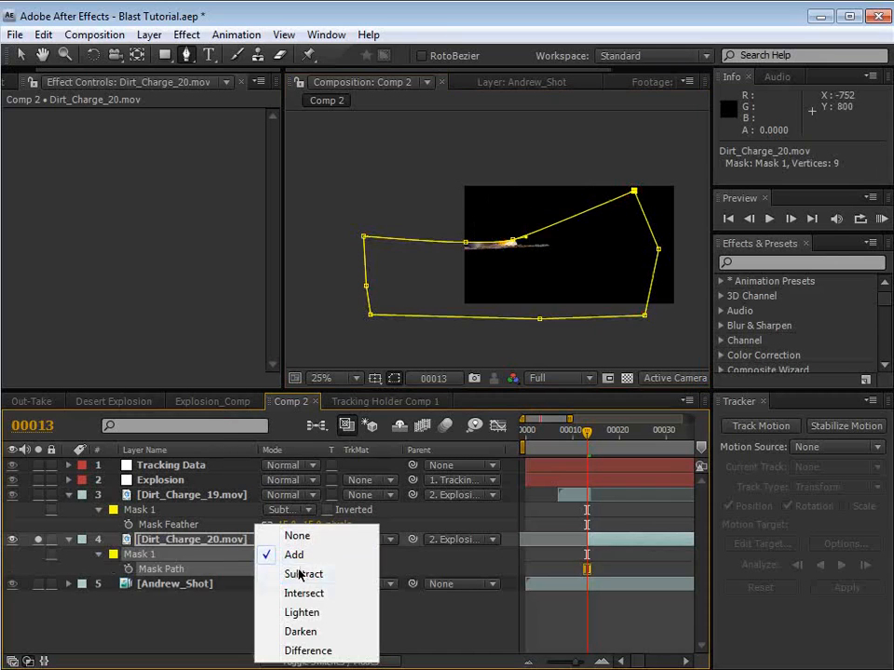
pyautogui.click(300, 575)
pyautogui.press('f')
pyautogui.press('.')
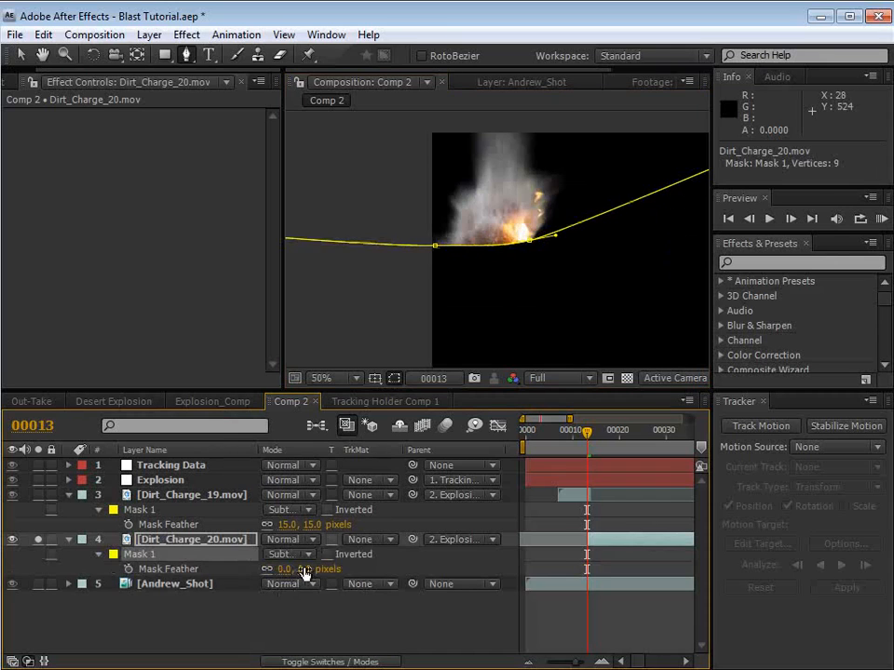
pyautogui.moveTo(306, 572); pyautogui.dragTo(325, 562)
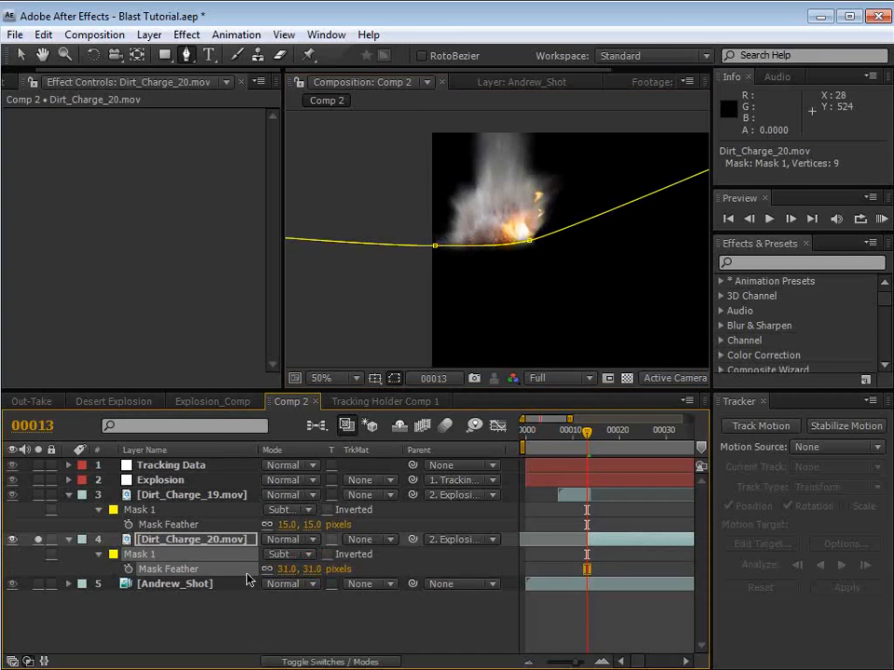
# Step: Turn off the solo of Dirt_Charge_20.mov and shift the layer slightly left and down over the first burst
pyautogui.click(36, 541)
pyautogui.click(587, 604)
pyautogui.press('v')
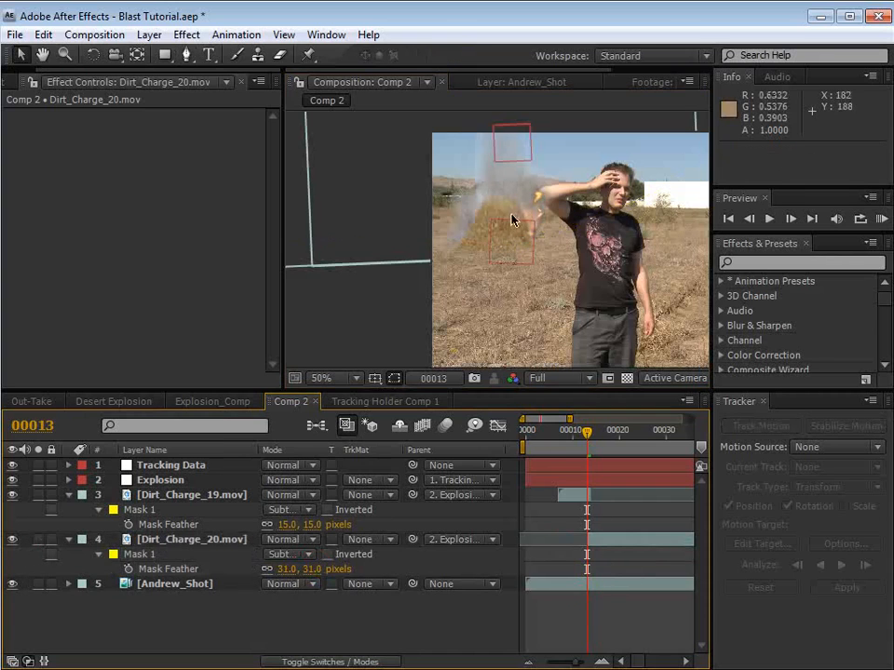
pyautogui.moveTo(525, 200); pyautogui.dragTo(518, 208)
pyautogui.click(181, 539)
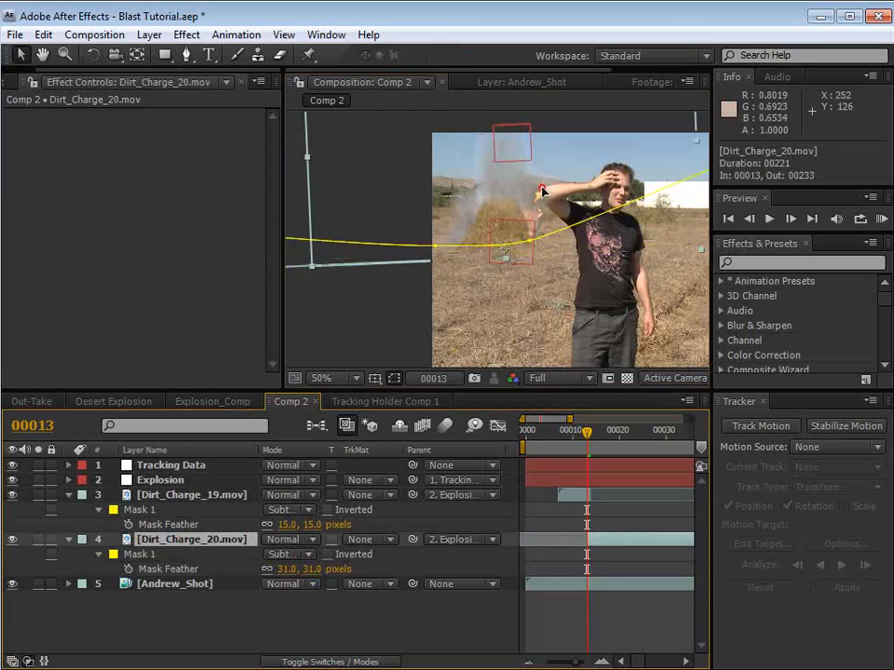
pyautogui.click(577, 608)
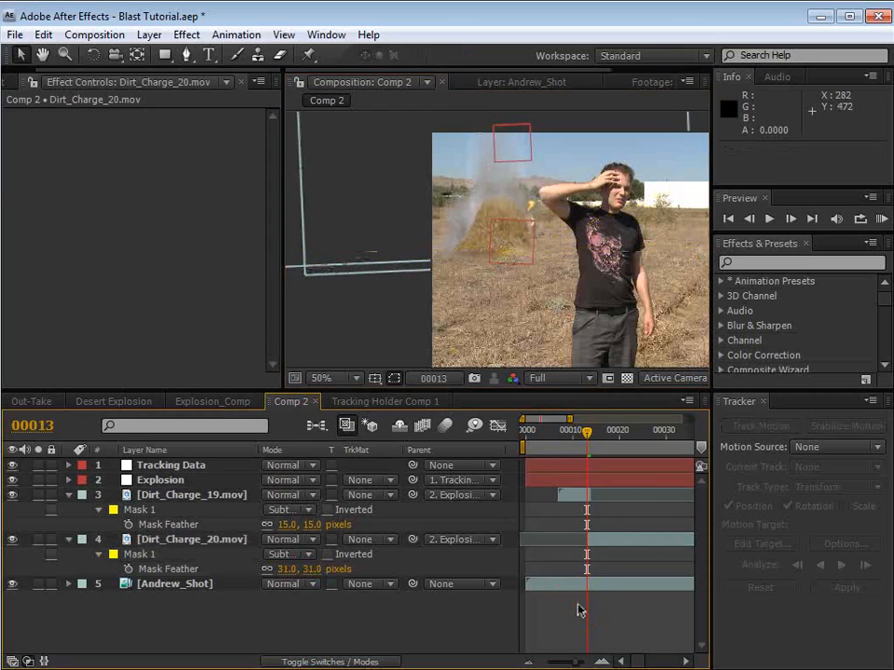
# Step: Apply the Curves effect to Dirt_Charge_20.mov at frame 19, where the dark debris is visible
pyautogui.press('-')
pyautogui.moveTo(553, 431); pyautogui.dragTo(558, 433)
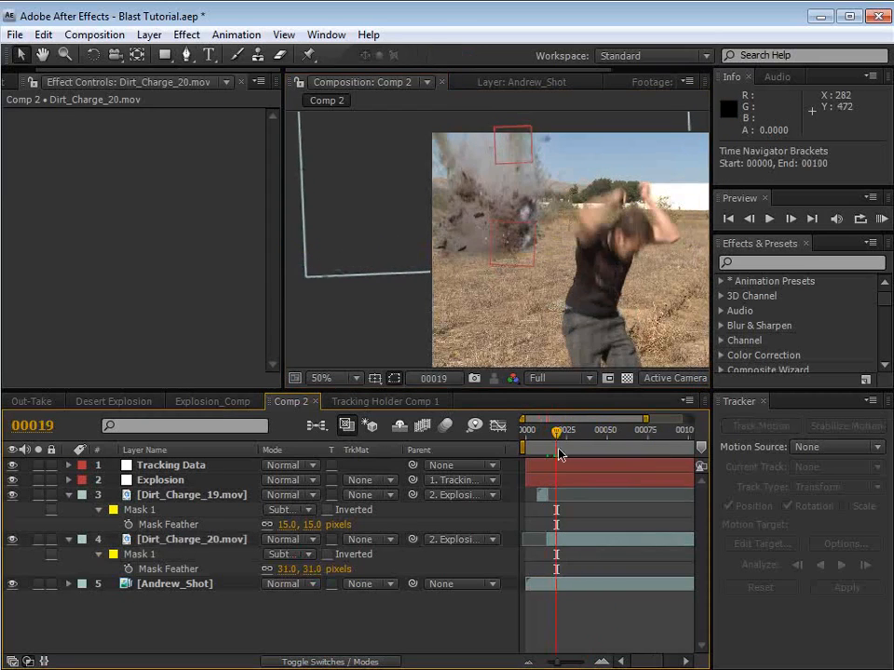
pyautogui.click(562, 539)
pyautogui.click(186, 35)
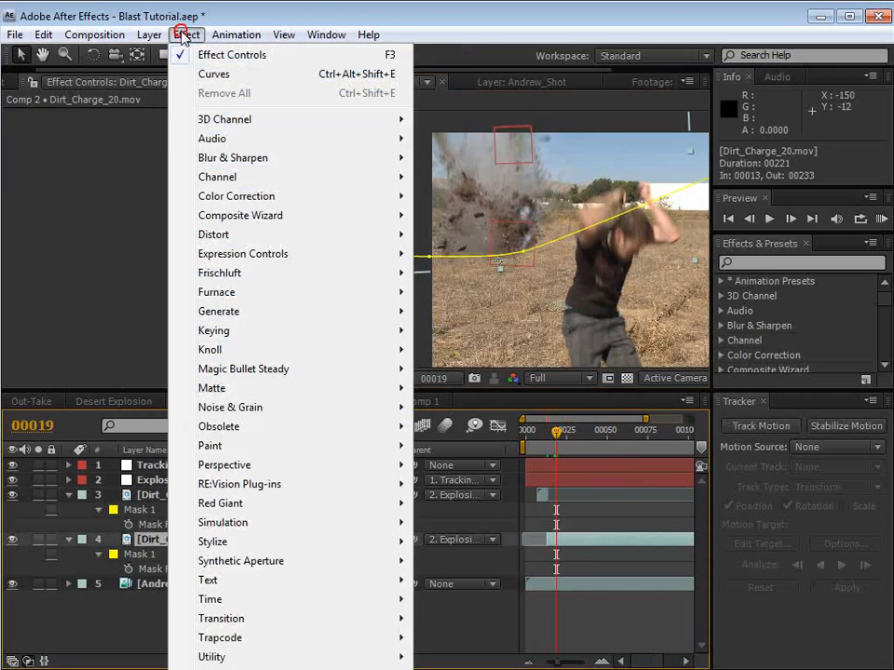
pyautogui.moveTo(229, 196)
pyautogui.click(455, 485)
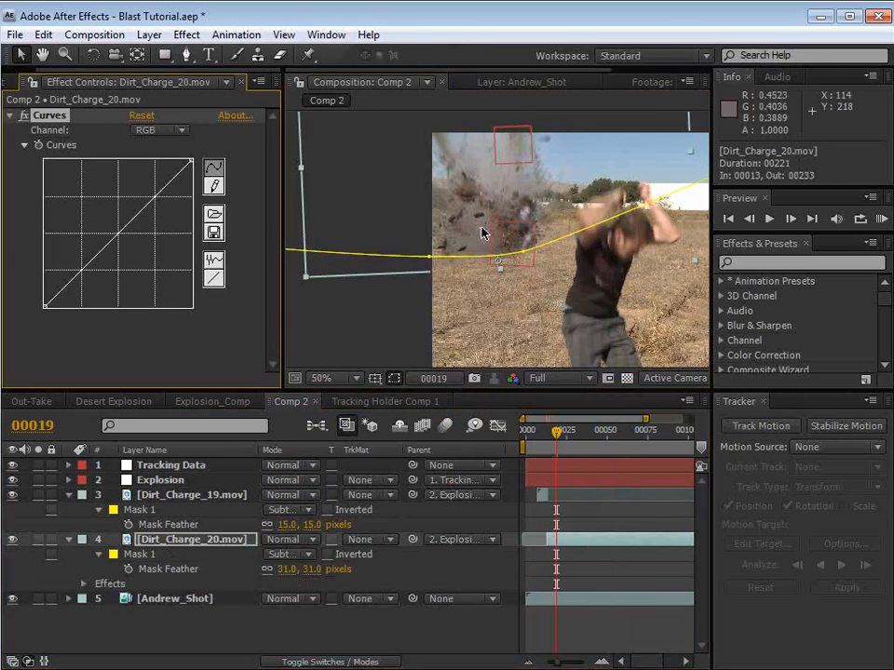
# Step: Raise the black point of the RGB curve on Dirt_Charge_20.mov to lift the debris's dark tones
pyautogui.scroll(2, 481, 232)
pyautogui.moveTo(547, 314); pyautogui.dragTo(545, 281)
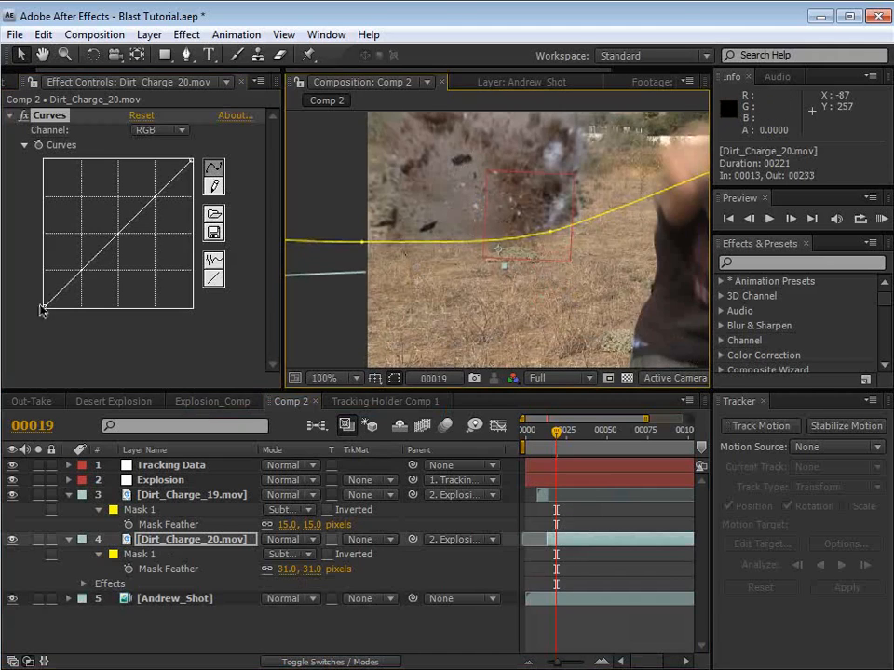
pyautogui.moveTo(42, 310); pyautogui.dragTo(45, 277)
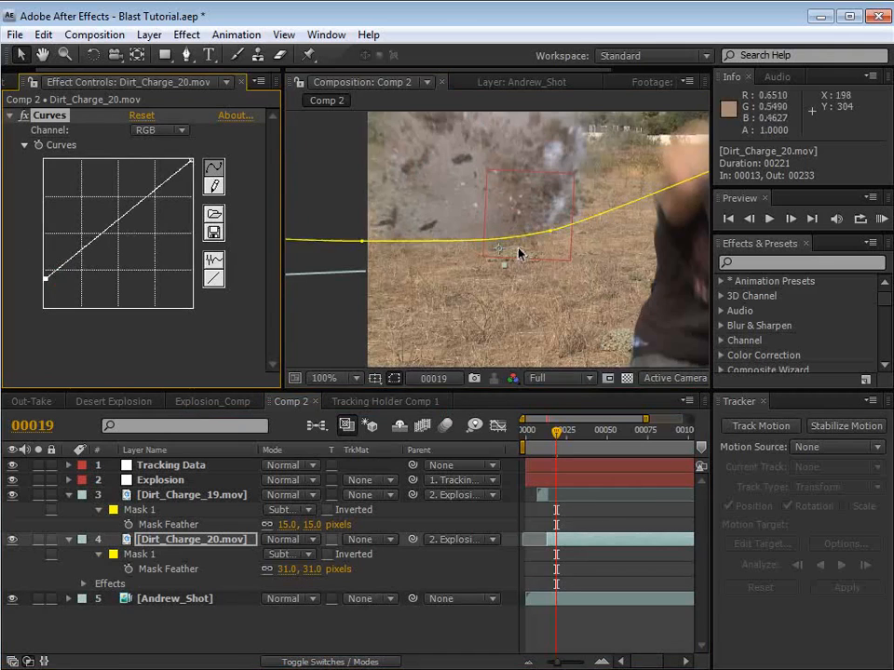
# Step: Raise the middle of the Red curve slightly and lower the middle of the Blue curve to warm the dirt's color
pyautogui.click(156, 129)
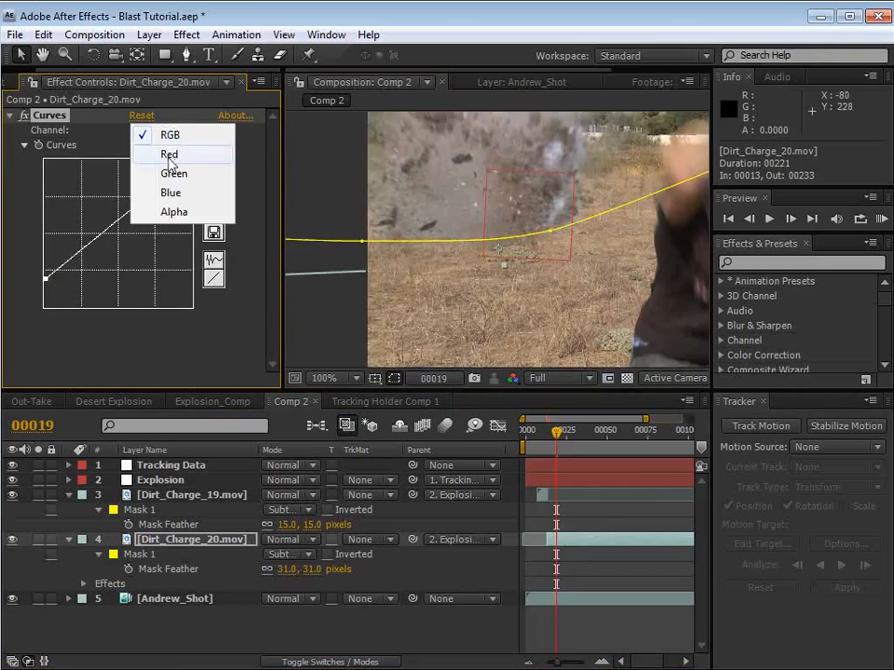
pyautogui.click(170, 155)
pyautogui.moveTo(124, 229); pyautogui.dragTo(118, 227)
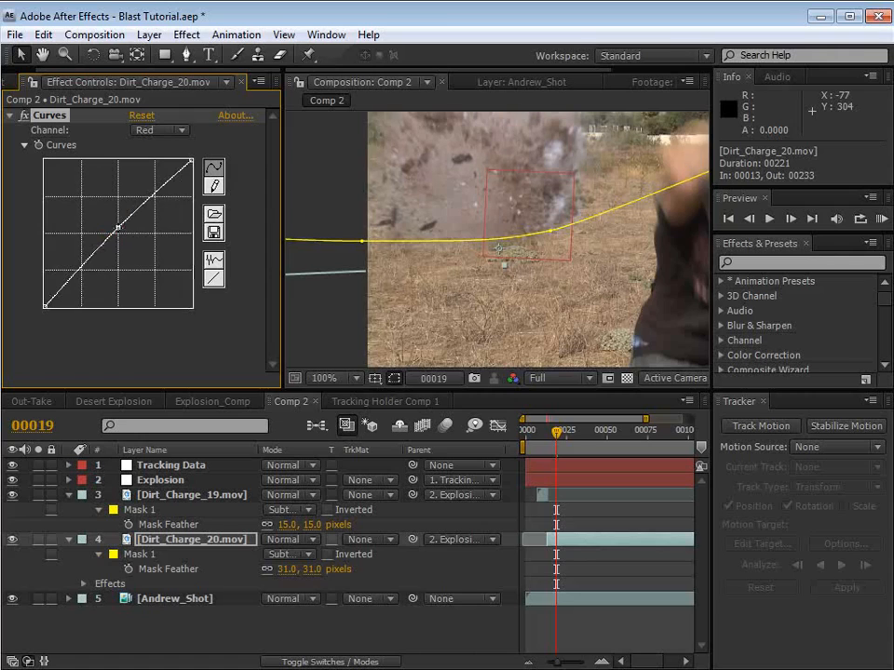
pyautogui.click(150, 136)
pyautogui.click(159, 169)
pyautogui.click(124, 232)
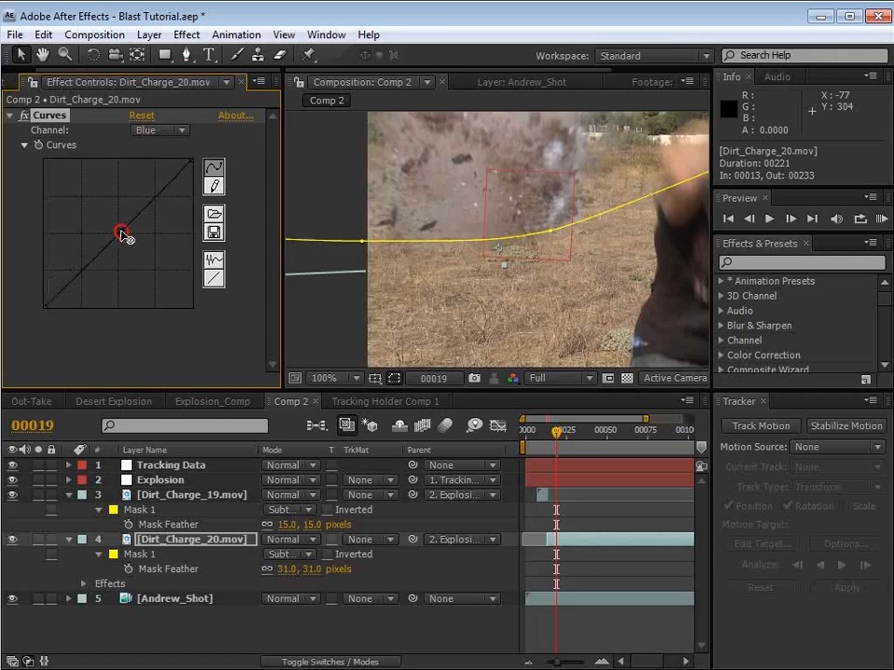
pyautogui.moveTo(125, 232); pyautogui.dragTo(128, 235)
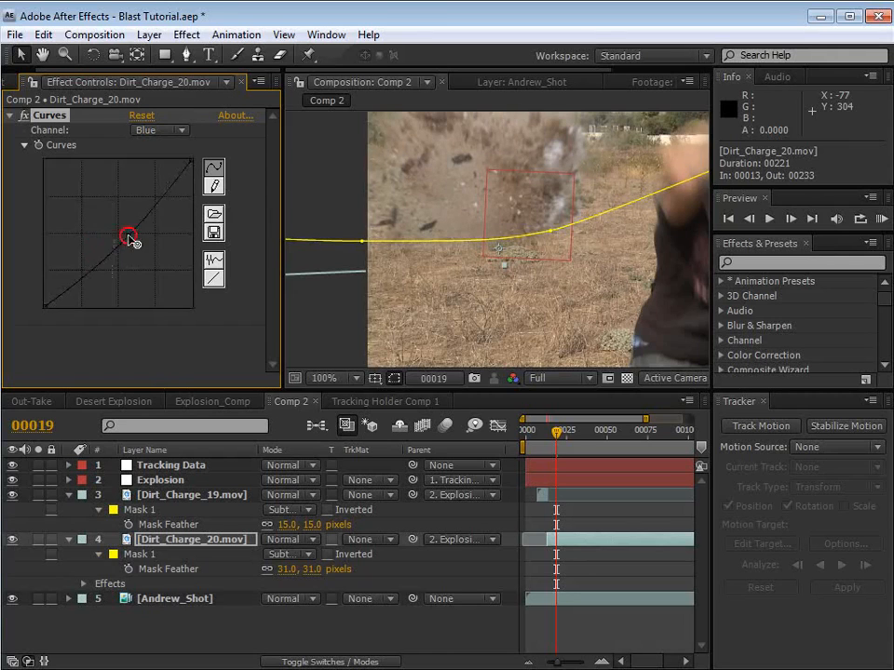
# Step: Hide the layer controls and go back to frame 13 to check how the two dirt charges blend
pyautogui.click(584, 525)
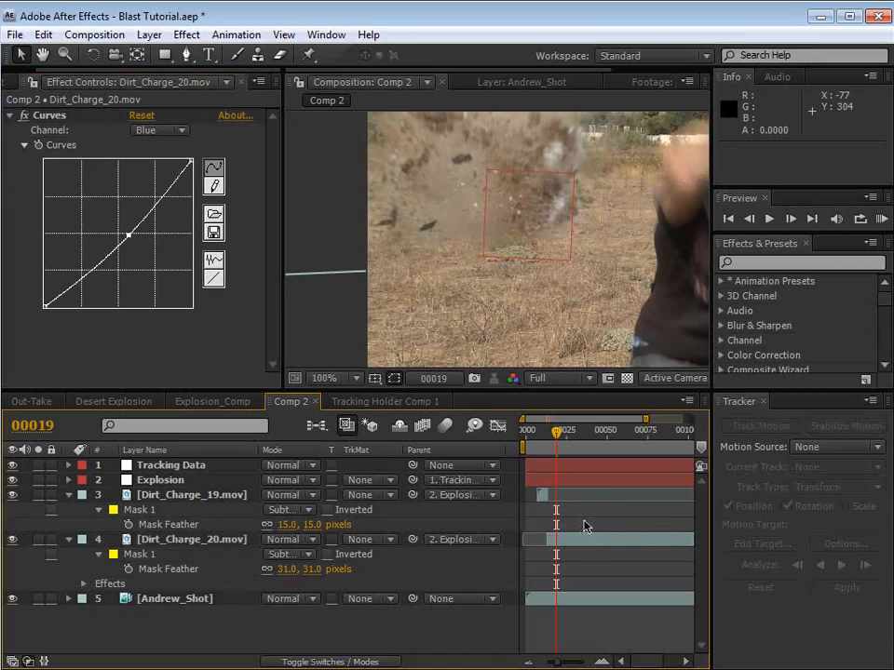
pyautogui.hotkey('ctrl', 'shift', 'h')
pyautogui.scroll(-1, 488, 279)
pyautogui.press('space')
pyautogui.moveTo(474, 300); pyautogui.dragTo(447, 344)
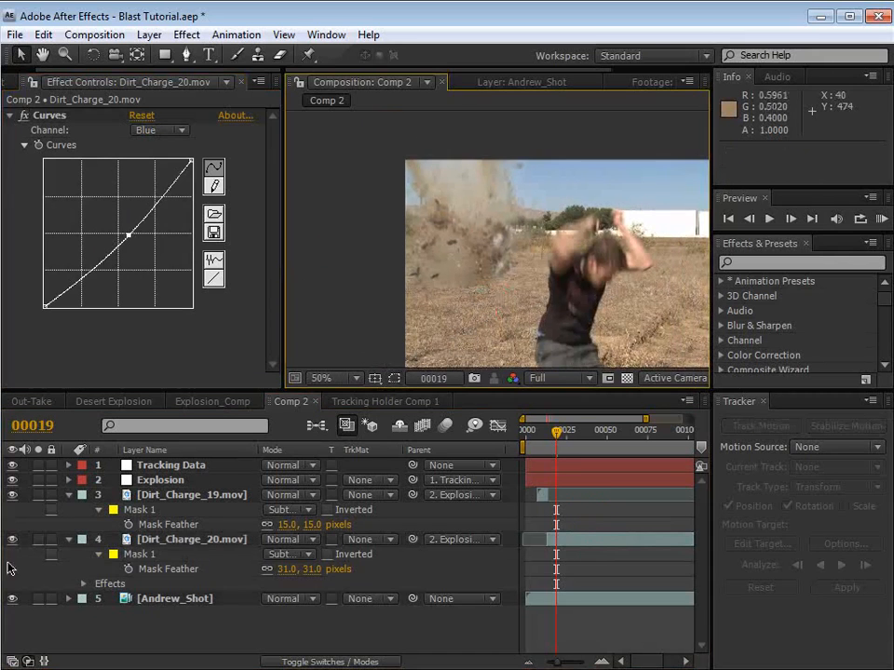
pyautogui.moveTo(555, 437); pyautogui.dragTo(545, 444)
pyautogui.click(403, 363)
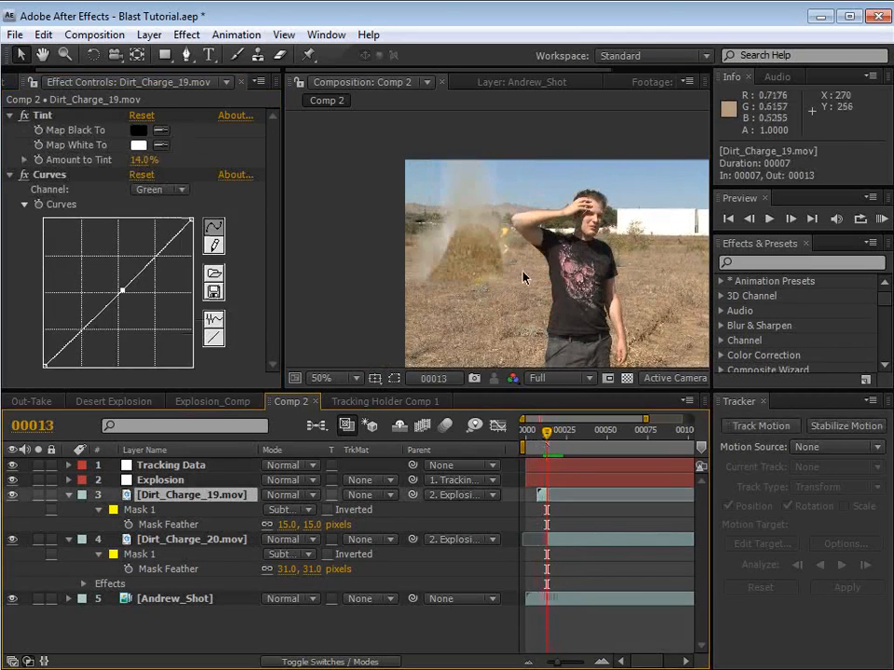
# Step: Move the anchor point of Dirt_Charge_19.mov to the burst's base and scale the layer to 70%
pyautogui.press('s')
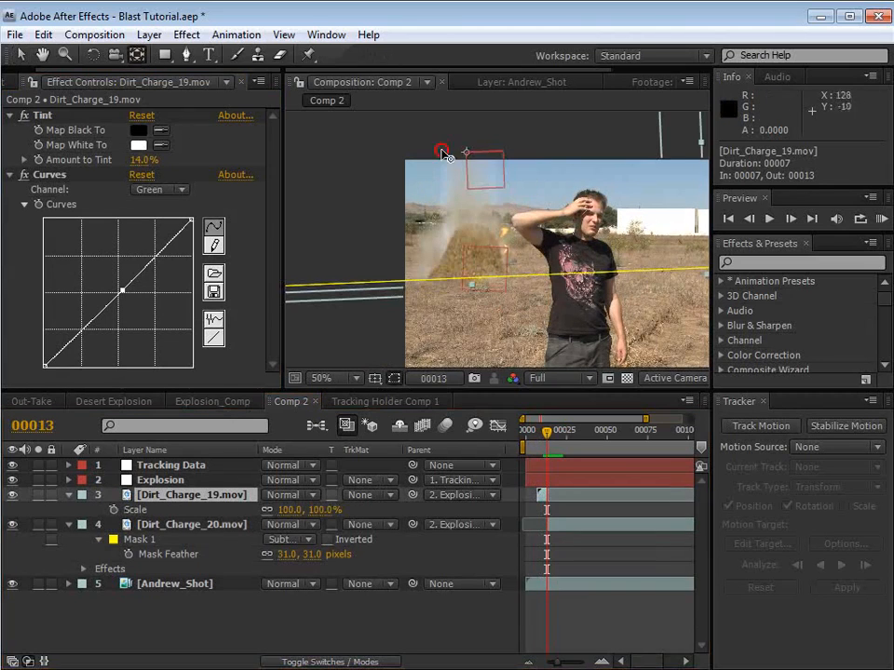
pyautogui.moveTo(466, 153); pyautogui.dragTo(470, 284)
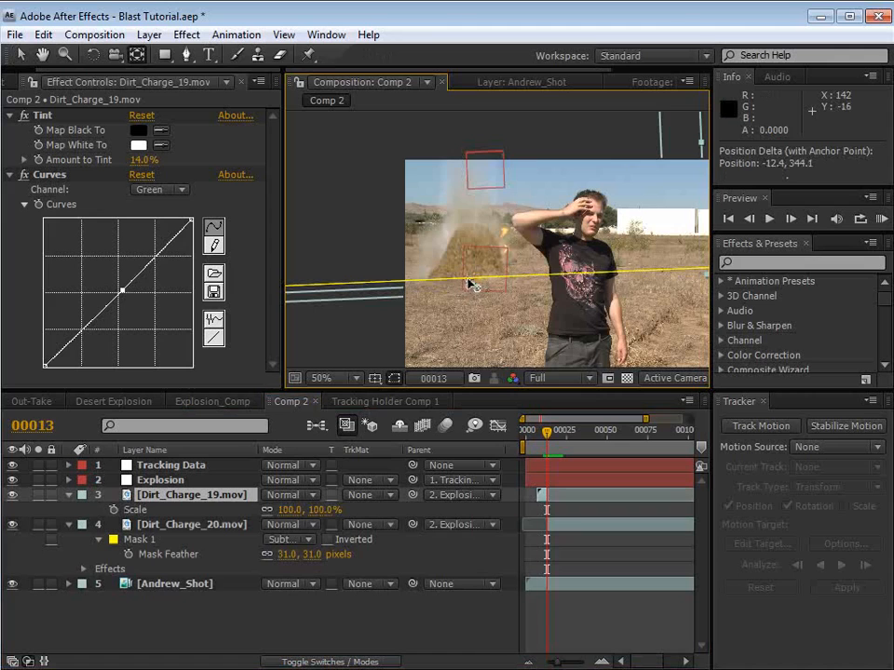
pyautogui.moveTo(322, 510); pyautogui.dragTo(299, 510)
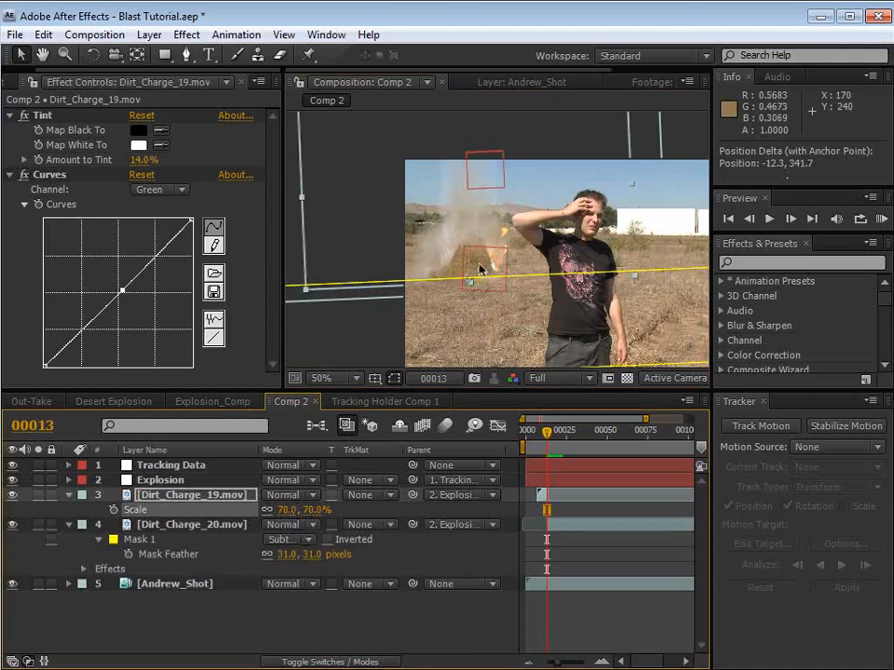
# Step: Nudge Dirt_Charge_19.mov slightly right to line up with the second burst and compare frame 13 with the following frame
pyautogui.moveTo(481, 269); pyautogui.dragTo(485, 270)
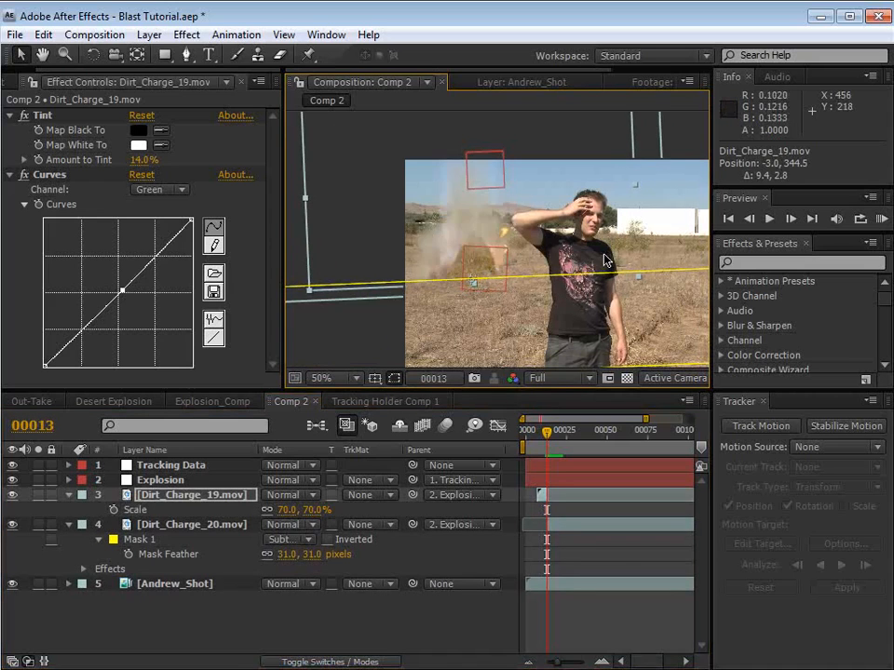
pyautogui.press('pagedown')
pyautogui.press('pageup')
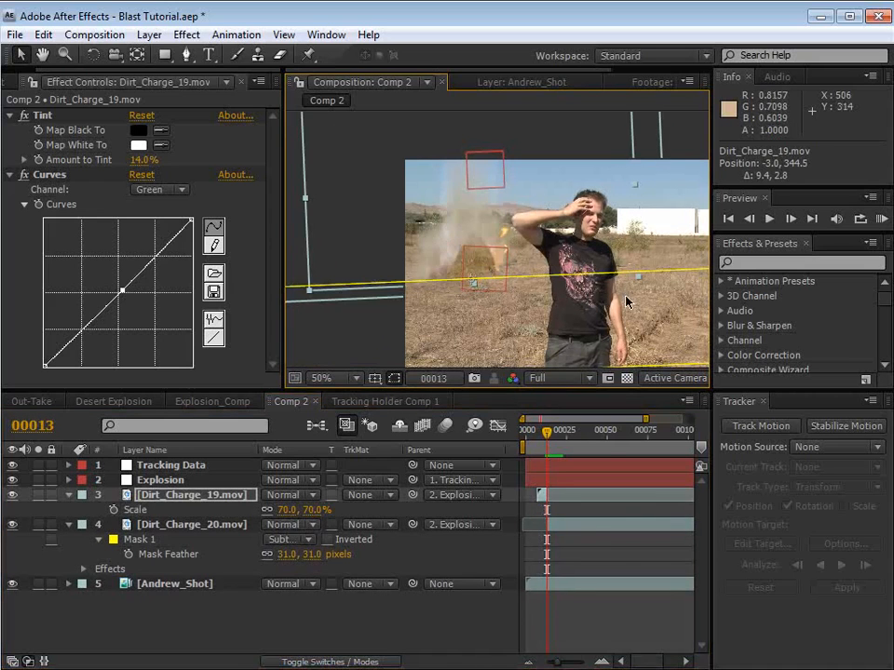
# Step: Try starting Dirt_Charge_20.mov one frame later at frame 14, check the following frames, and move its start back to frame 13
pyautogui.press('=')
pyautogui.press('=')
pyautogui.moveTo(554, 522); pyautogui.dragTo(560, 523)
pyautogui.press('pagedown')
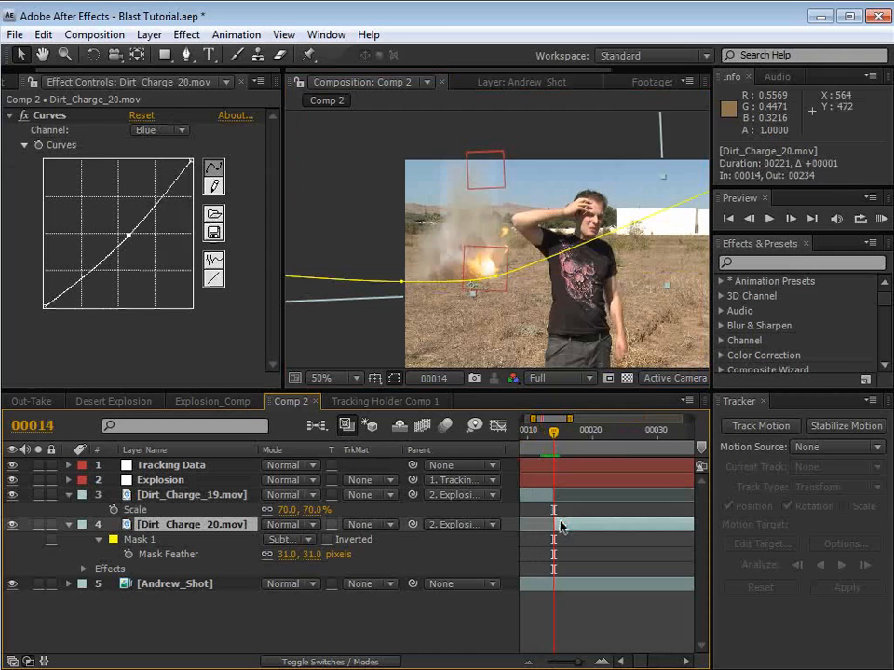
pyautogui.press('pagedown')
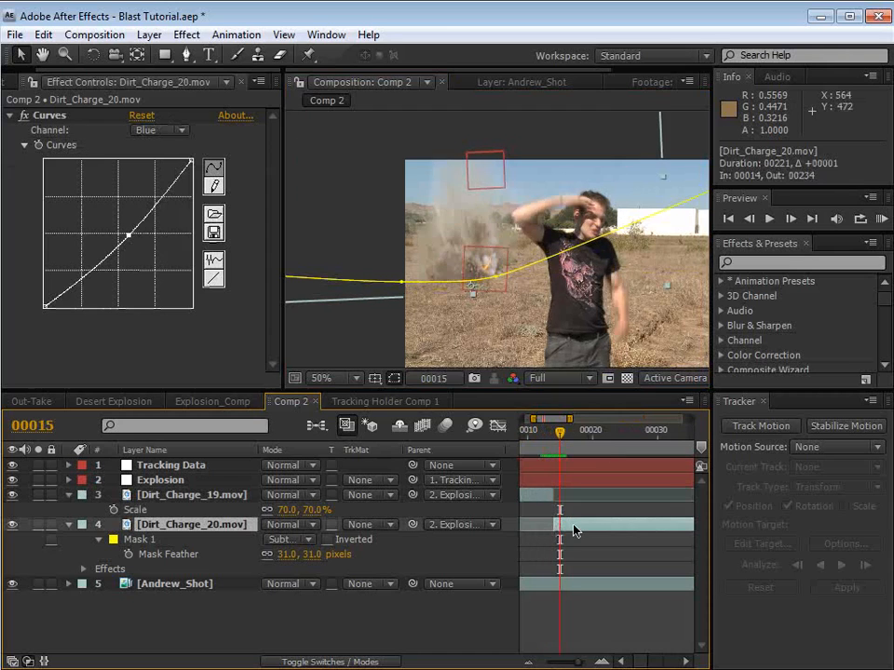
pyautogui.moveTo(575, 531); pyautogui.dragTo(561, 525)
pyautogui.press('pageup')
pyautogui.press('pageup')
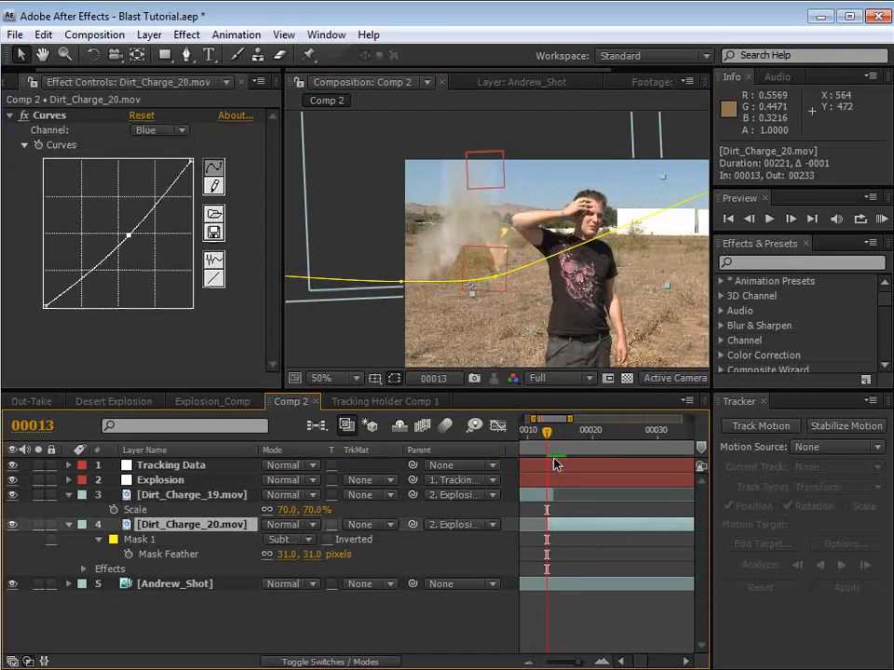
# Step: Compare frames 13 and 14, and stretch Dirt_Charge_19.mov horizontally to about 89% scale at frame 13
pyautogui.press('pageup')
pyautogui.press('pagedown')
pyautogui.press('pagedown')
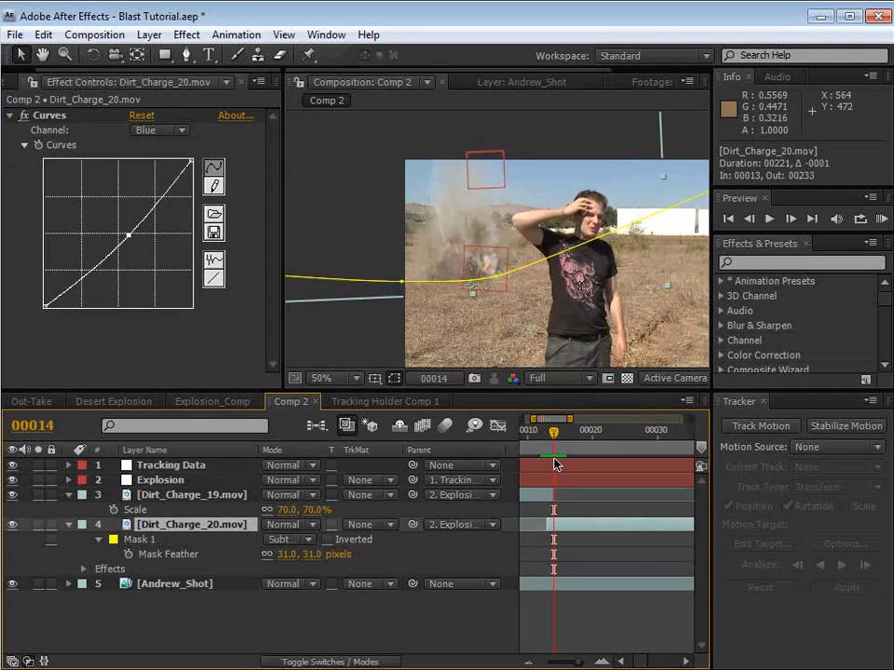
pyautogui.press('pageup')
pyautogui.click(602, 273)
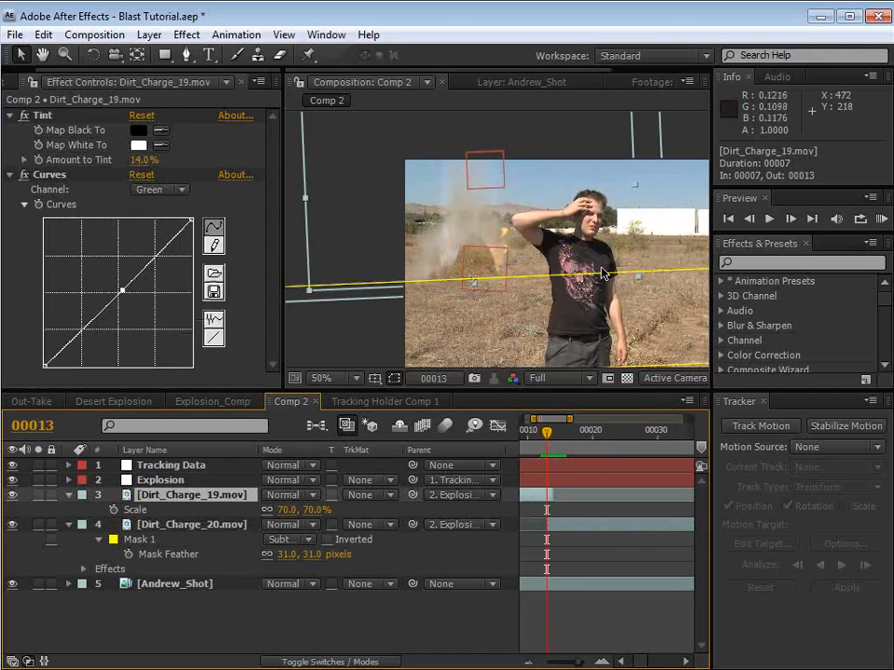
pyautogui.moveTo(635, 184); pyautogui.dragTo(607, 376)
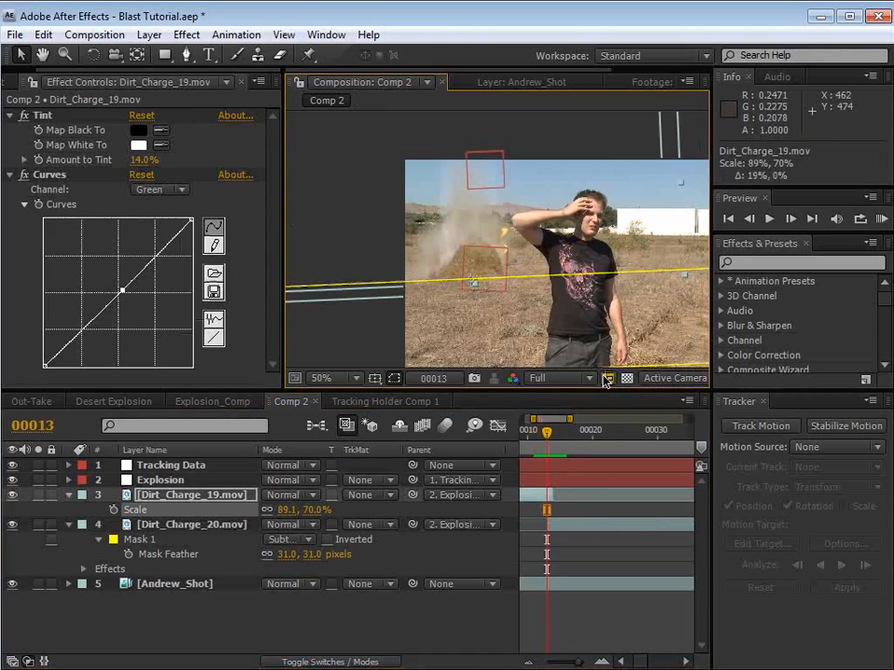
# Step: Extend the beginning of Dirt_Charge_19.mov by one frame so that it starts at frame 6
pyautogui.moveTo(568, 493); pyautogui.dragTo(630, 533)
pyautogui.press('space')
pyautogui.moveTo(567, 497); pyautogui.dragTo(549, 501)
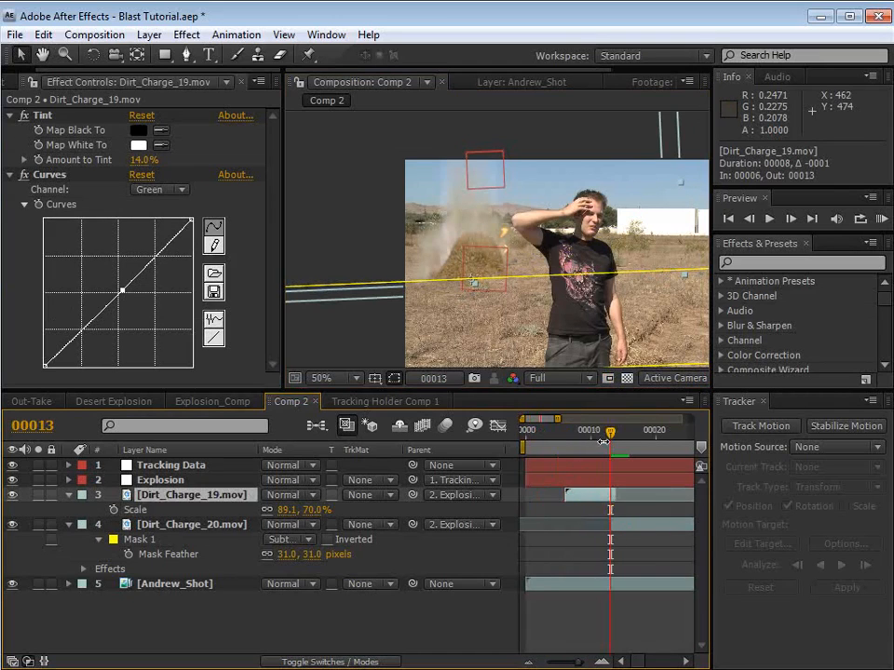
# Step: Scale Dirt_Charge_20.mov uniformly to 94.7% while viewing frame 14
pyautogui.press('pagedown')
pyautogui.click(621, 530)
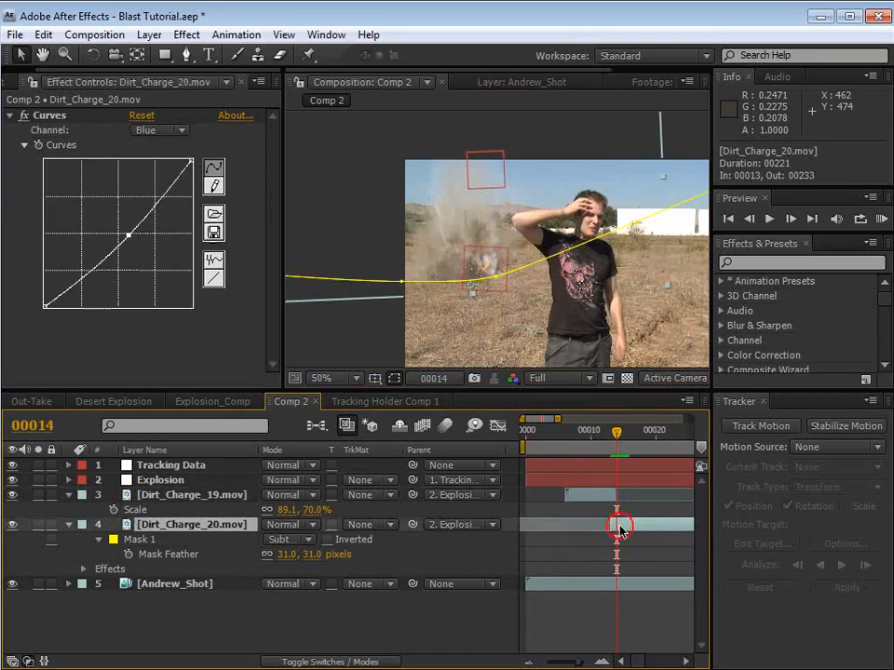
pyautogui.press('s')
pyautogui.moveTo(310, 539); pyautogui.dragTo(321, 539)
pyautogui.moveTo(615, 437)
pyautogui.mouseDown()
pyautogui.moveTo(604, 448)
pyautogui.moveTo(616, 449)
pyautogui.mouseUp()
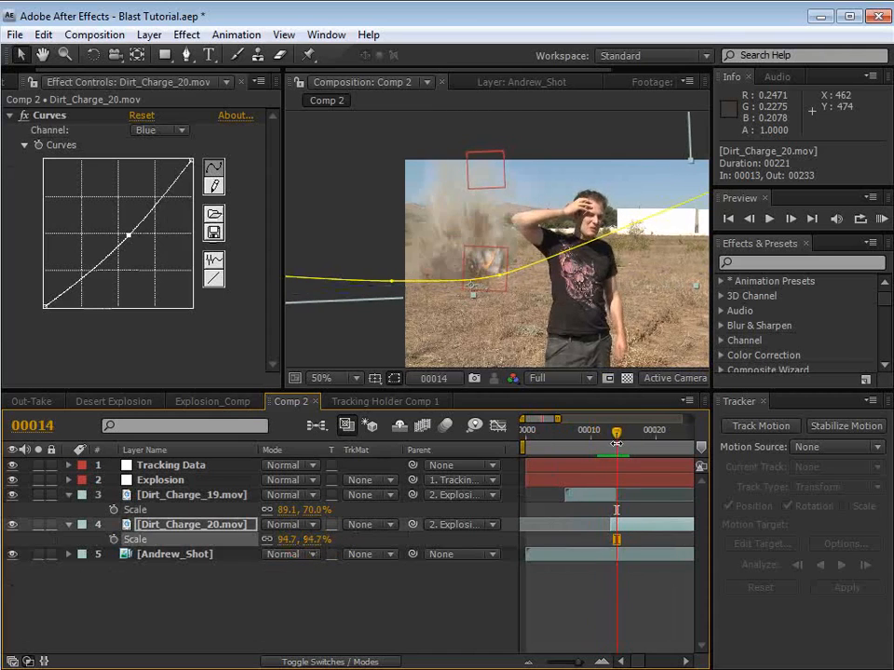
# Step: Hide the layer controls, examine how the debris blends with the motion-blurred footage at frame 26, and select the Explosion null
pyautogui.press('-')
pyautogui.press('-')
pyautogui.click(578, 585)
pyautogui.moveTo(551, 436)
pyautogui.mouseDown()
pyautogui.moveTo(600, 436)
pyautogui.moveTo(566, 442)
pyautogui.mouseUp()
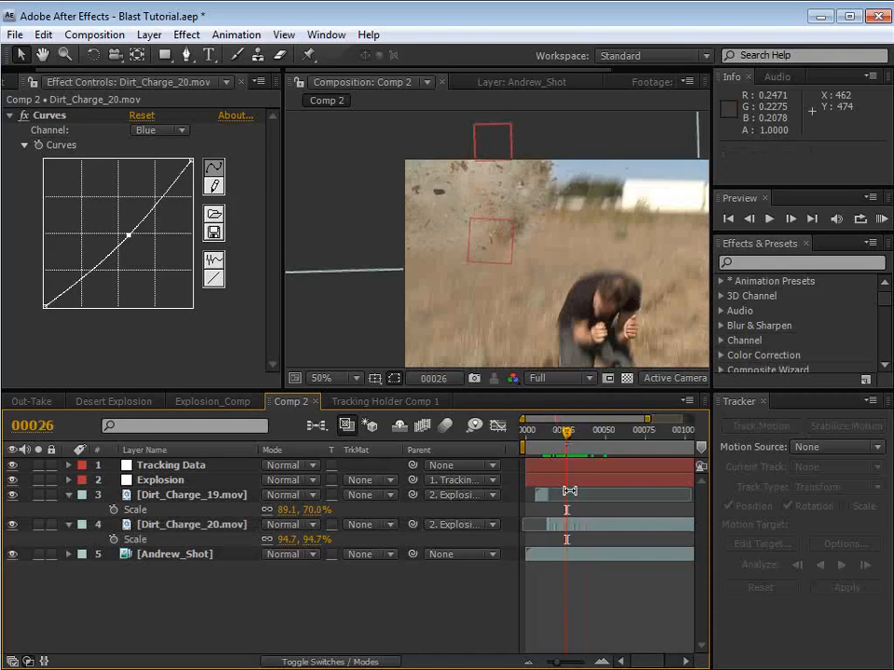
pyautogui.hotkey('ctrl', 'shift', 'h')
pyautogui.moveTo(569, 280); pyautogui.dragTo(499, 242)
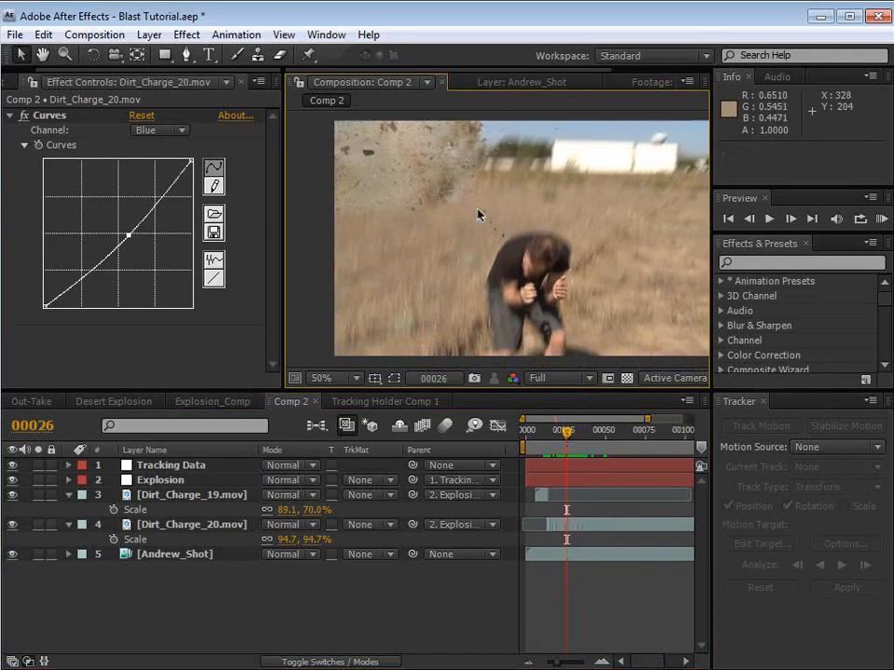
pyautogui.scroll(2, 447, 220)
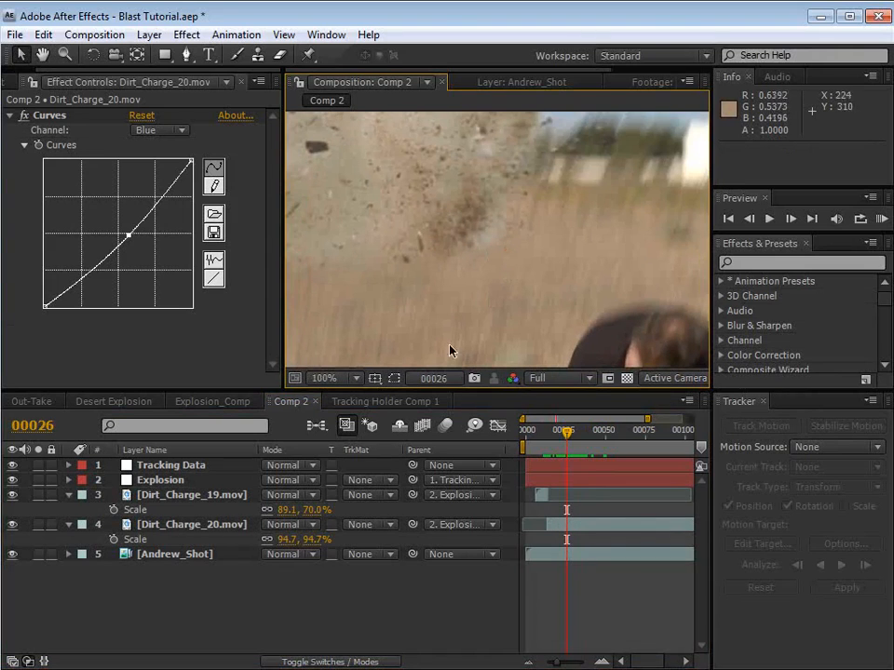
pyautogui.click(167, 480)
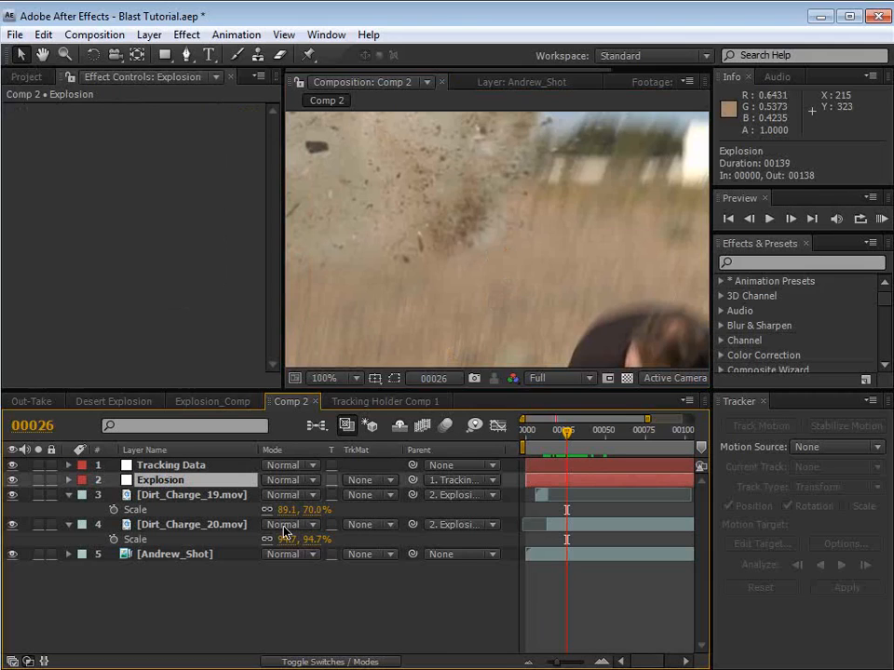
# Step: Enable motion blur on Dirt_Charge_19.mov and Dirt_Charge_20.mov, and turn on motion blur for Comp 2
pyautogui.click(294, 662)
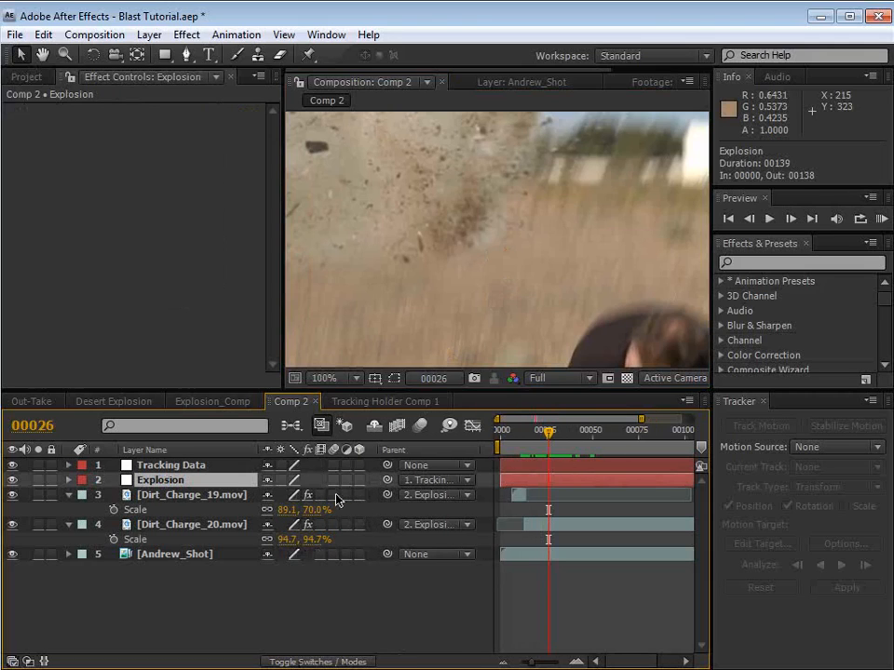
pyautogui.click(333, 525)
pyautogui.click(421, 427)
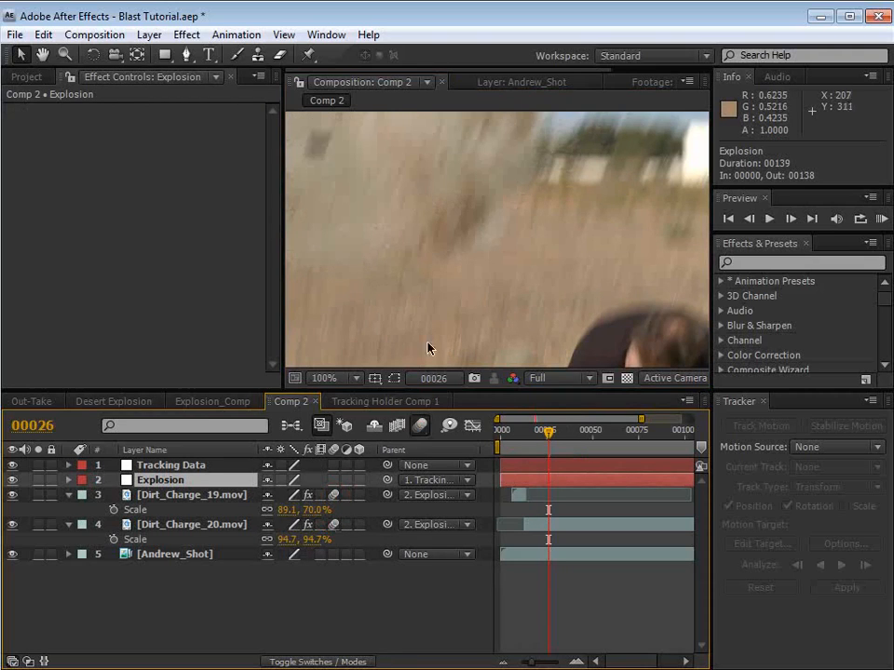
# Step: Compare the debris with and without motion blur against the camera shake around frames 21 to 26, and save the project
pyautogui.moveTo(547, 435); pyautogui.dragTo(544, 431)
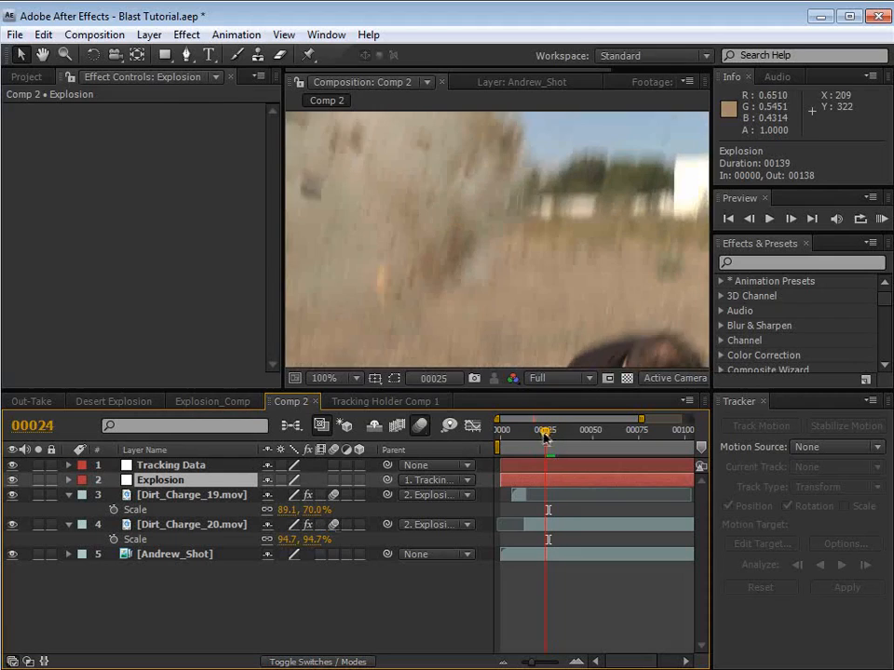
pyautogui.press('pagedown')
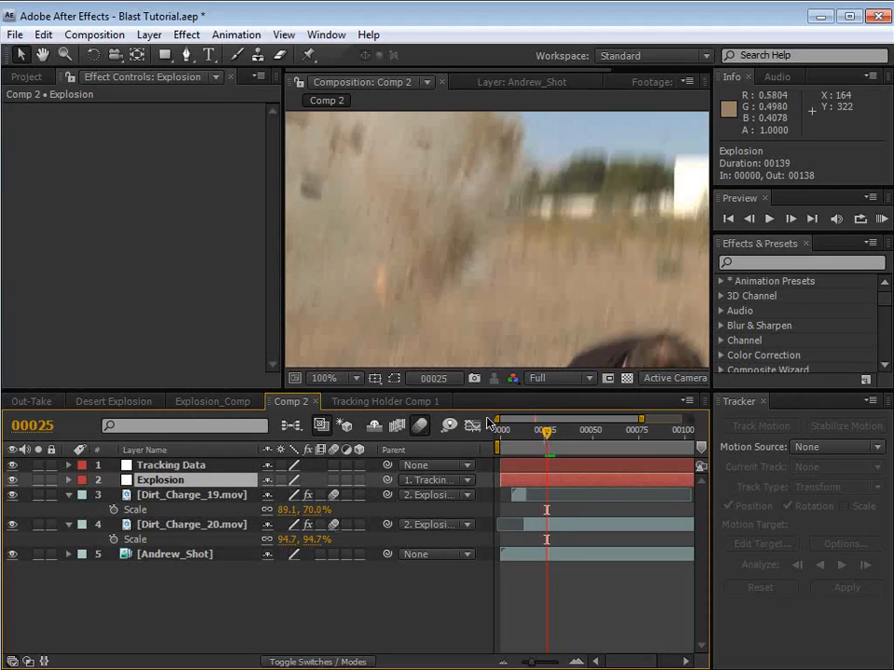
pyautogui.click(420, 430)
pyautogui.click(421, 432)
pyautogui.press('pageup')
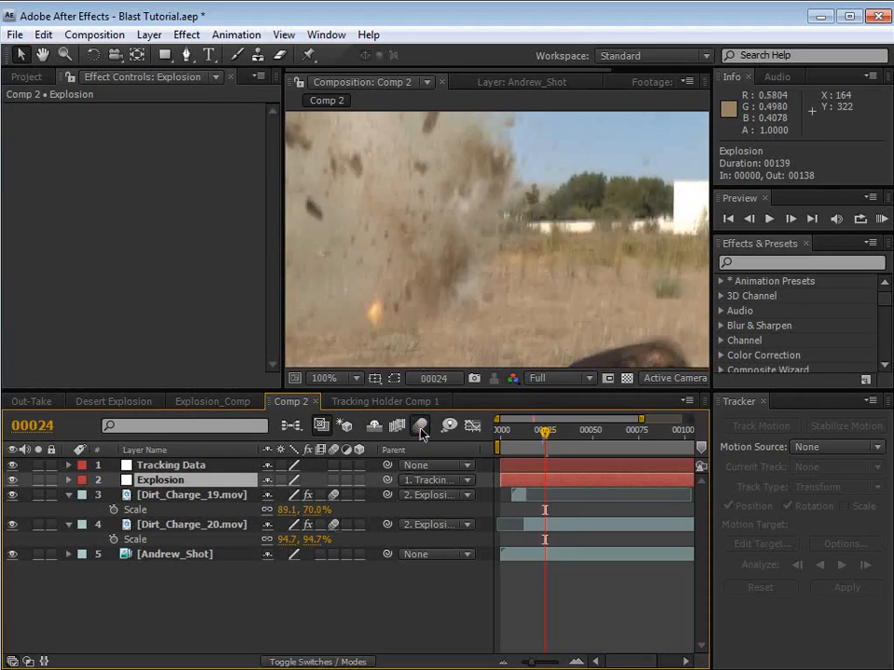
pyautogui.press('pagedown')
pyautogui.press('pagedown')
pyautogui.scroll(-1, 453, 285)
pyautogui.press('space')
pyautogui.moveTo(568, 279); pyautogui.dragTo(527, 253)
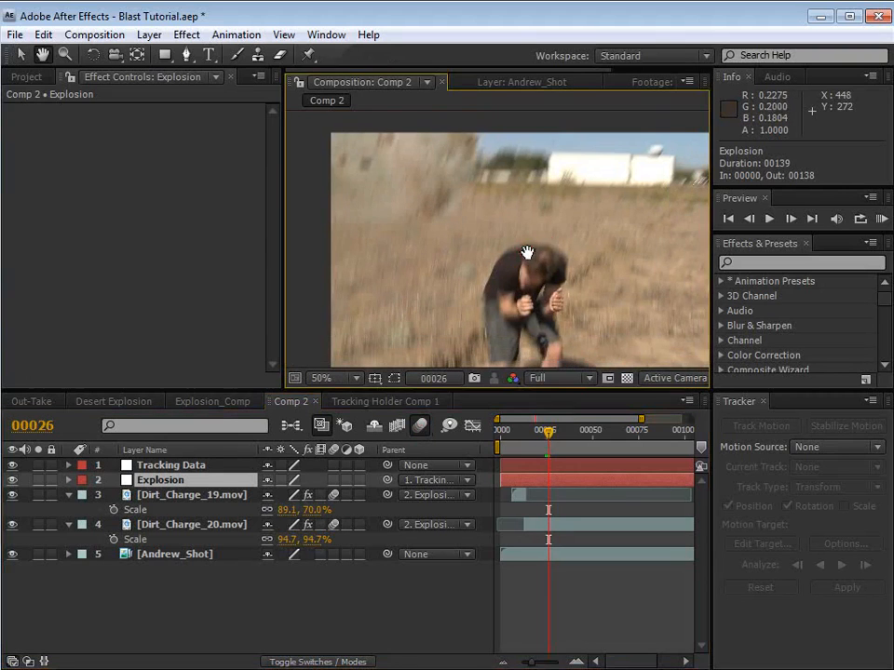
pyautogui.moveTo(551, 430); pyautogui.dragTo(562, 432)
pyautogui.moveTo(575, 437); pyautogui.dragTo(540, 439)
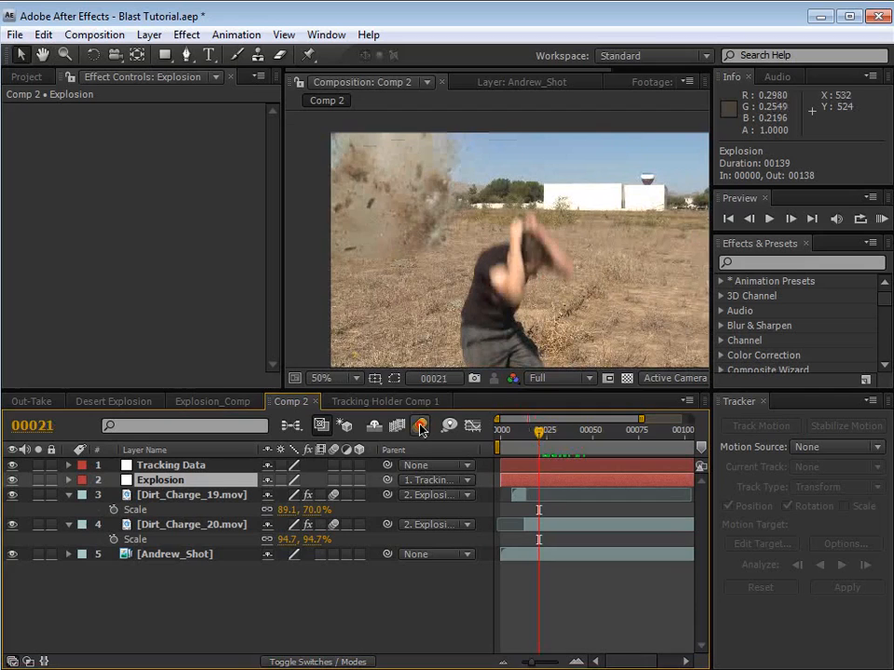
pyautogui.hotkey('ctrl', 's')
# Step: Look through the dust clips in the project, preview the Dust_Wave_02.mov footage, and return to Comp 2
pyautogui.click(28, 75)
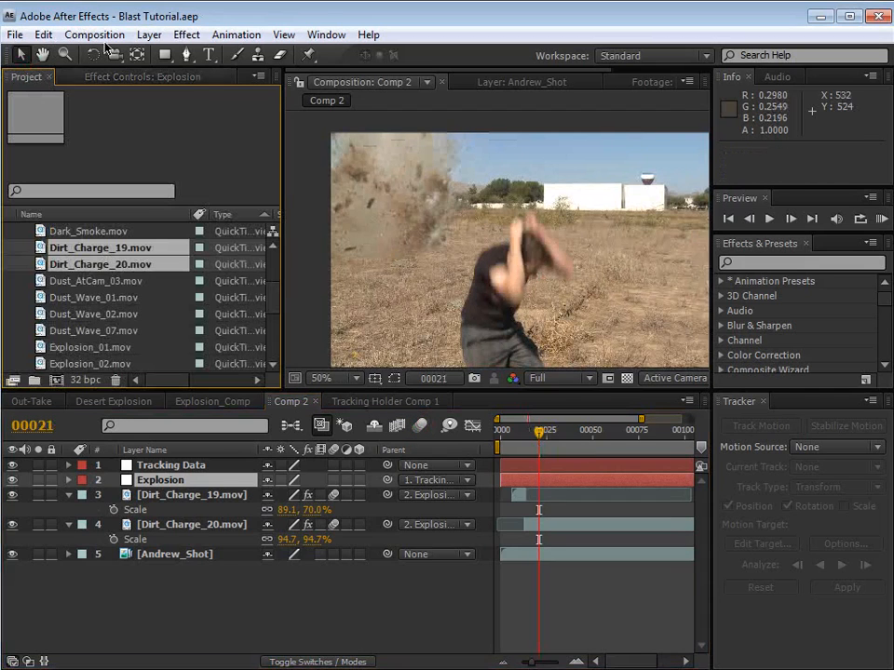
pyautogui.moveTo(270, 300); pyautogui.dragTo(273, 296)
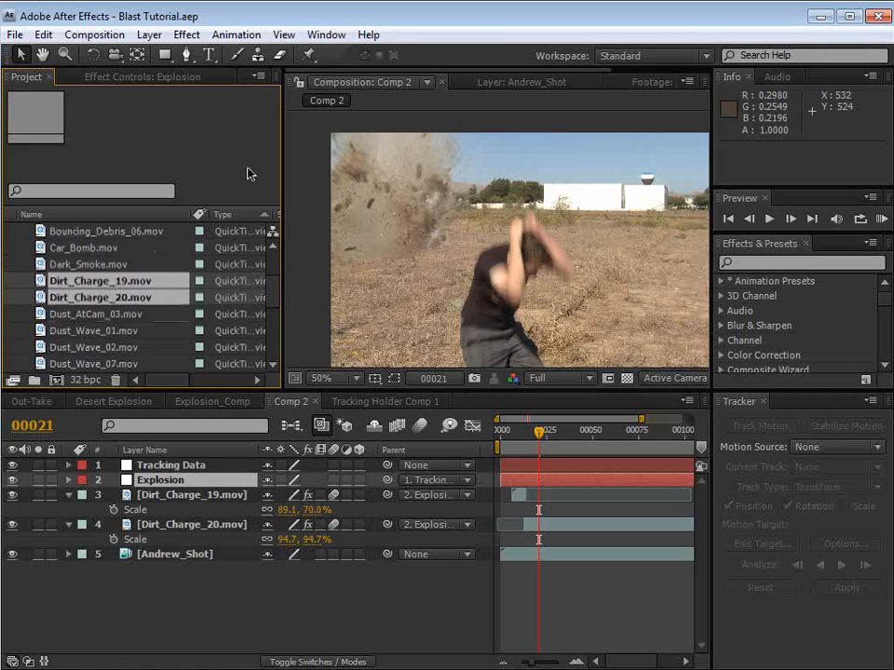
pyautogui.click(78, 316)
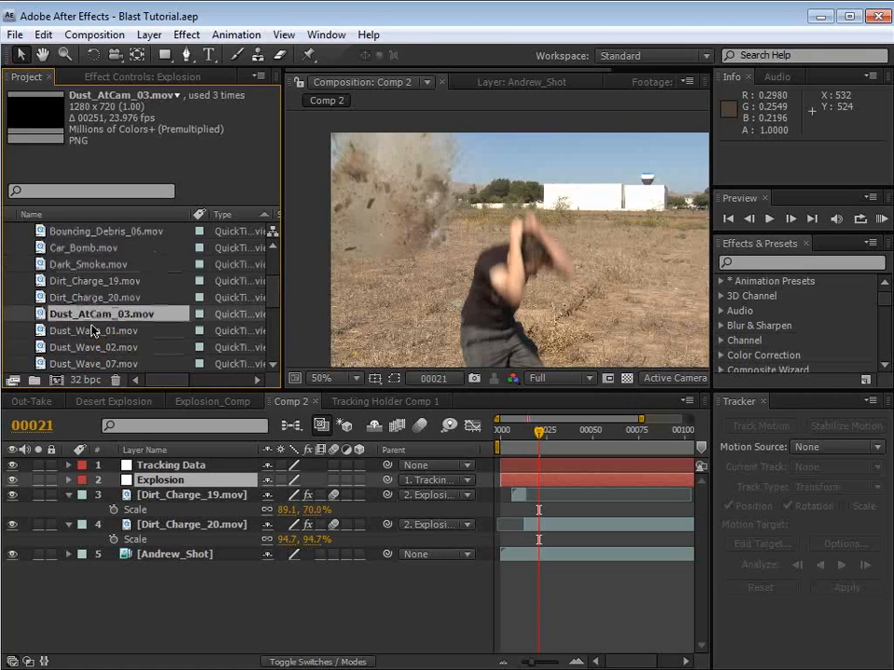
pyautogui.click(92, 331)
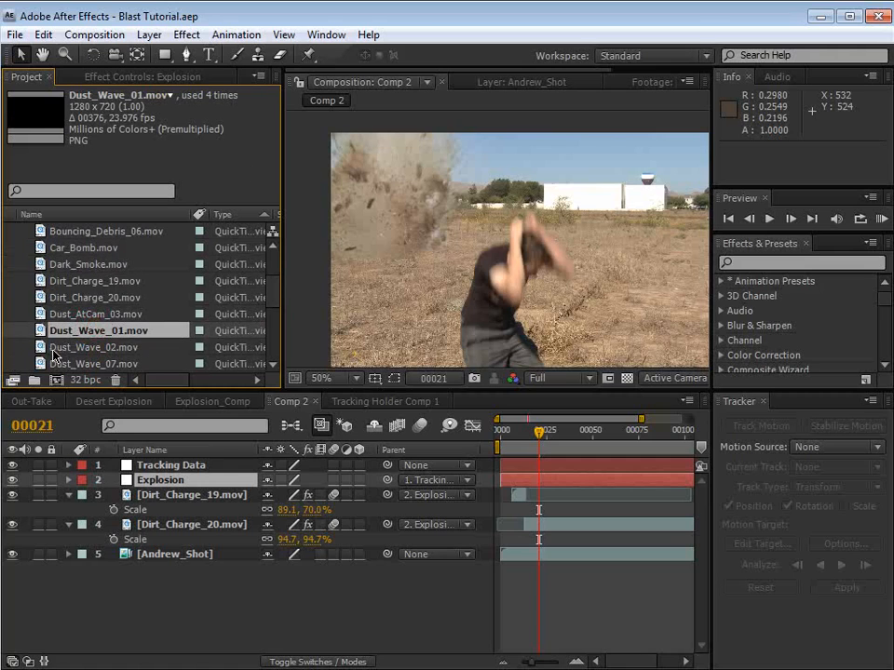
pyautogui.click(65, 348)
pyautogui.doubleClick(39, 349)
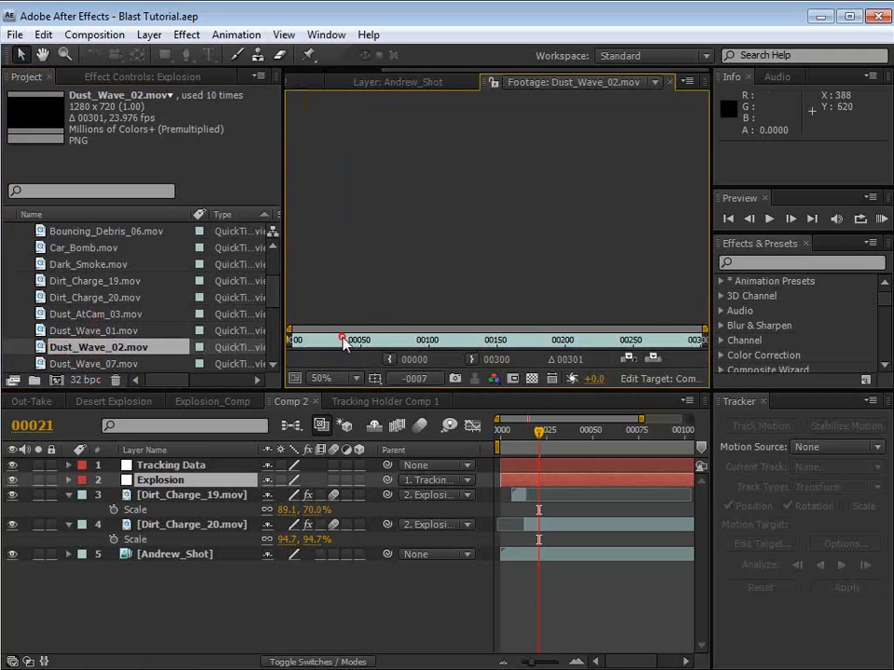
pyautogui.moveTo(343, 338)
pyautogui.mouseDown()
pyautogui.moveTo(357, 337)
pyautogui.moveTo(293, 348)
pyautogui.moveTo(352, 346)
pyautogui.mouseUp()
pyautogui.scroll(-2, 364, 336)
pyautogui.click(305, 83)
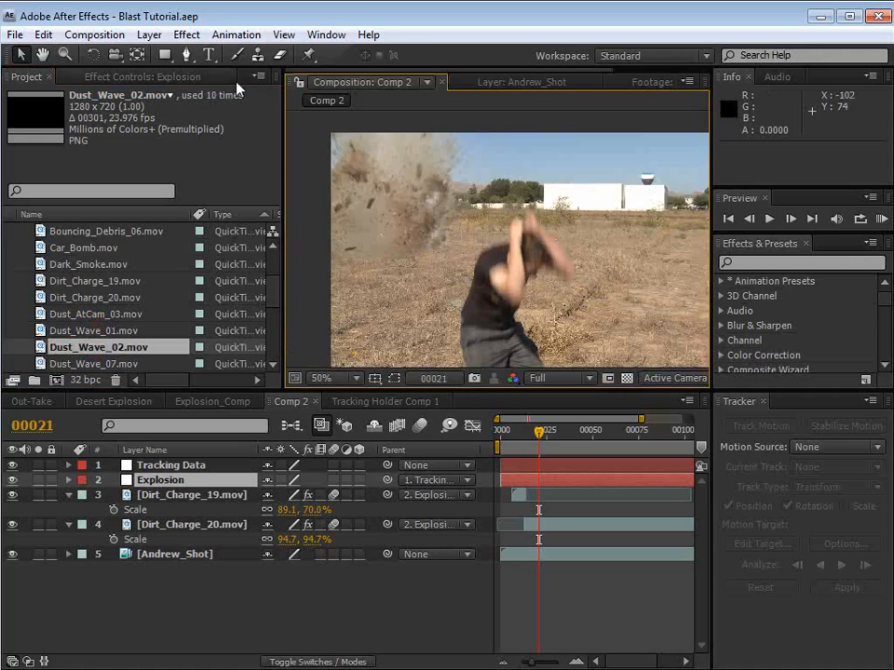
# Step: Add Dust_Wave_02.mov to Comp 2 directly below the Explosion null, starting at frame 4, and raise it toward the blast
pyautogui.moveTo(79, 350); pyautogui.dragTo(510, 491)
pyautogui.scroll(-2, 500, 322)
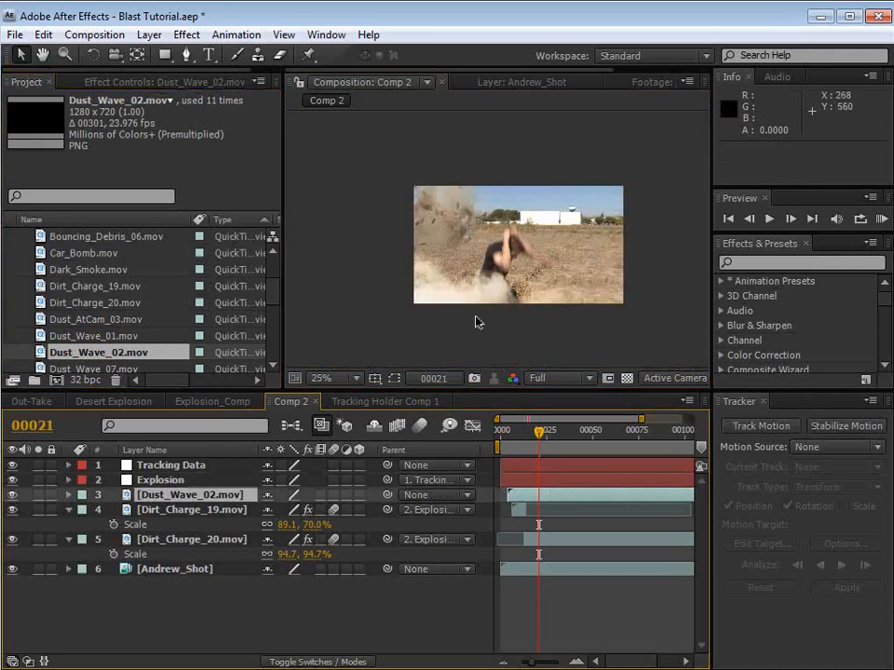
pyautogui.moveTo(508, 224); pyautogui.dragTo(511, 194)
# Step: Scale Dust_Wave_02.mov uniformly to 59.4% and place it over the blast at about position 236, 106
pyautogui.press('s')
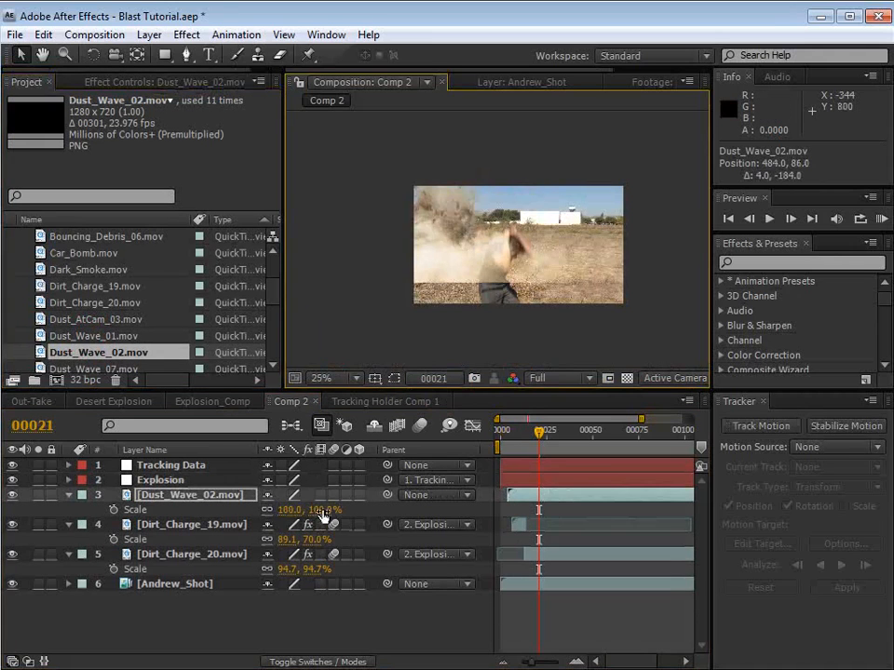
pyautogui.moveTo(323, 516); pyautogui.dragTo(290, 516)
pyautogui.scroll(1, 443, 207)
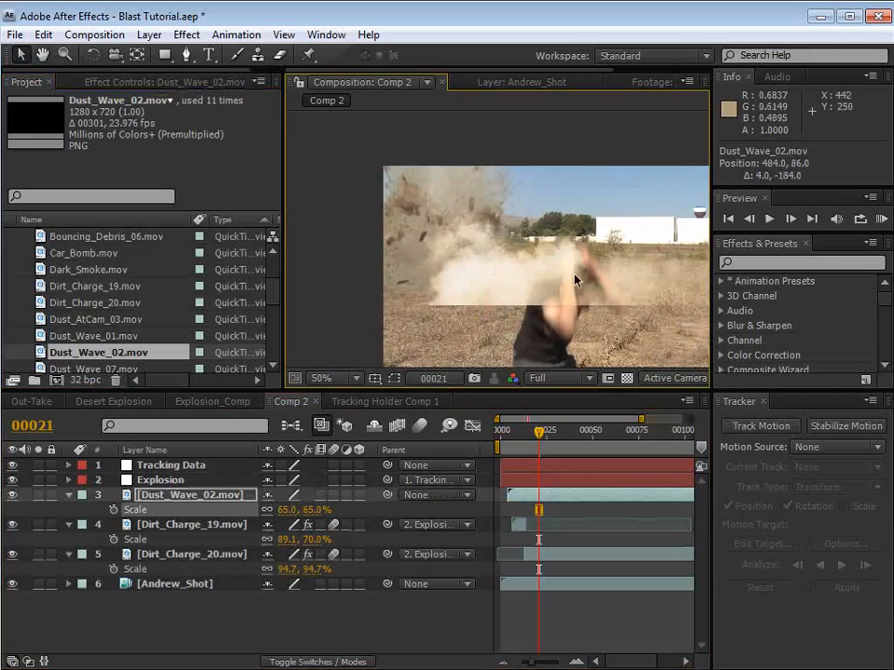
pyautogui.moveTo(574, 279); pyautogui.dragTo(459, 288)
pyautogui.moveTo(311, 511); pyautogui.dragTo(298, 510)
pyautogui.moveTo(451, 245); pyautogui.dragTo(439, 262)
# Step: Parent Dust_Wave_02.mov to the Explosion null and shift it along the blast's base to about position 227.8, 175.8
pyautogui.moveTo(389, 495); pyautogui.dragTo(170, 485)
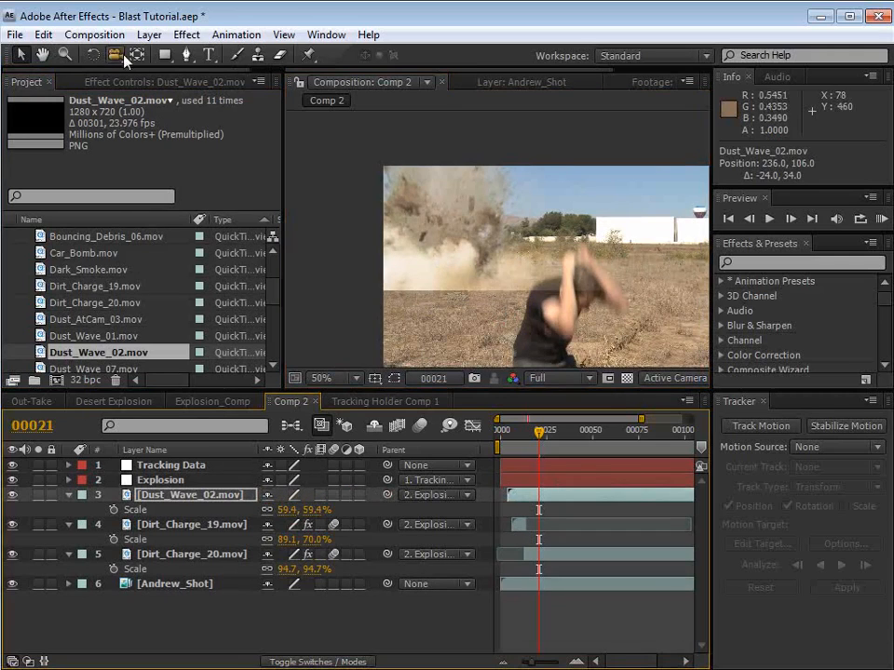
pyautogui.click(163, 55)
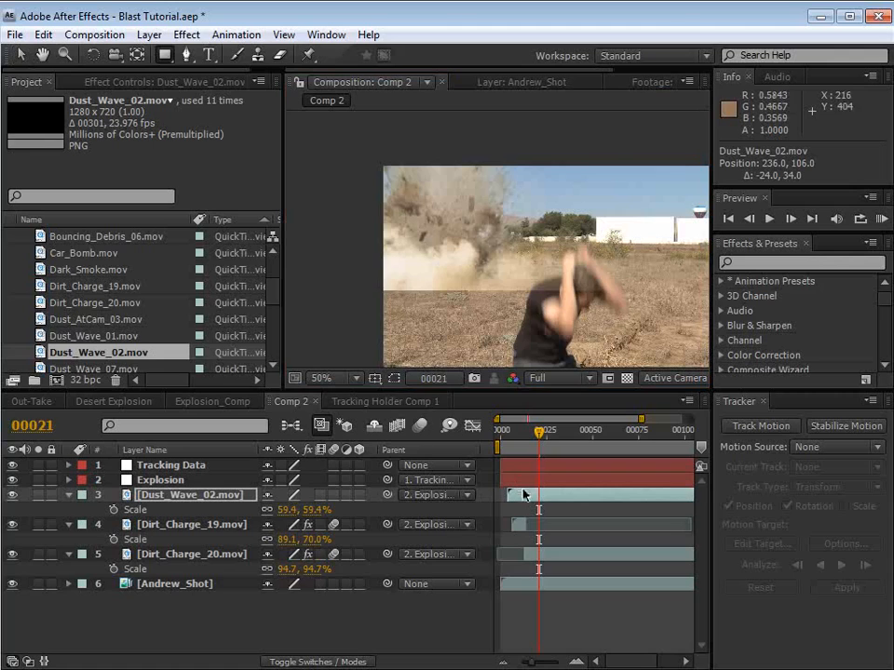
pyautogui.press('v')
pyautogui.moveTo(494, 295); pyautogui.dragTo(490, 265)
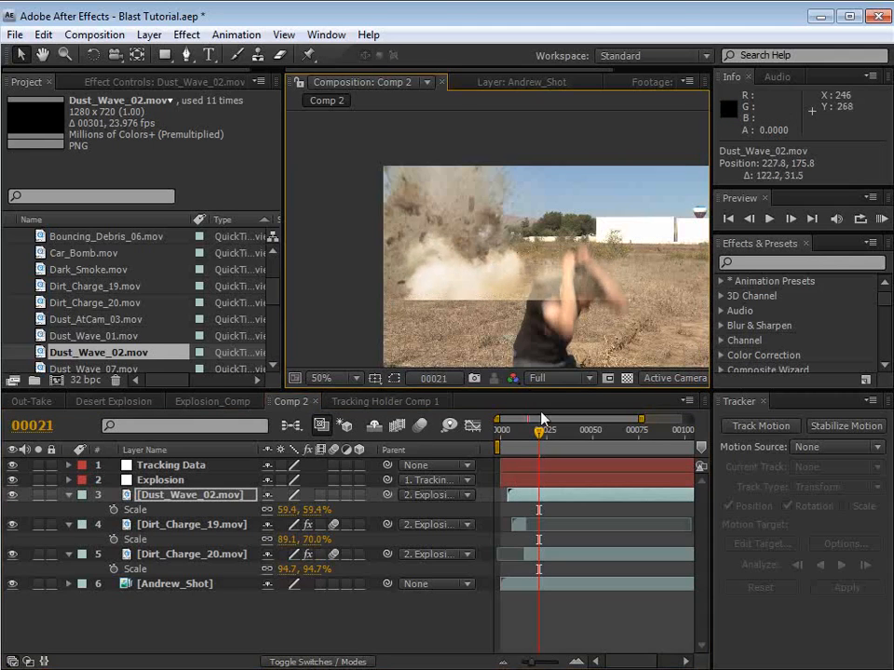
# Step: Show the layer controls, draw a rectangular mask around the dust in Dust_Wave_02.mov, and feather it 57 pixels
pyautogui.hotkey('ctrl', 'shift', 'h')
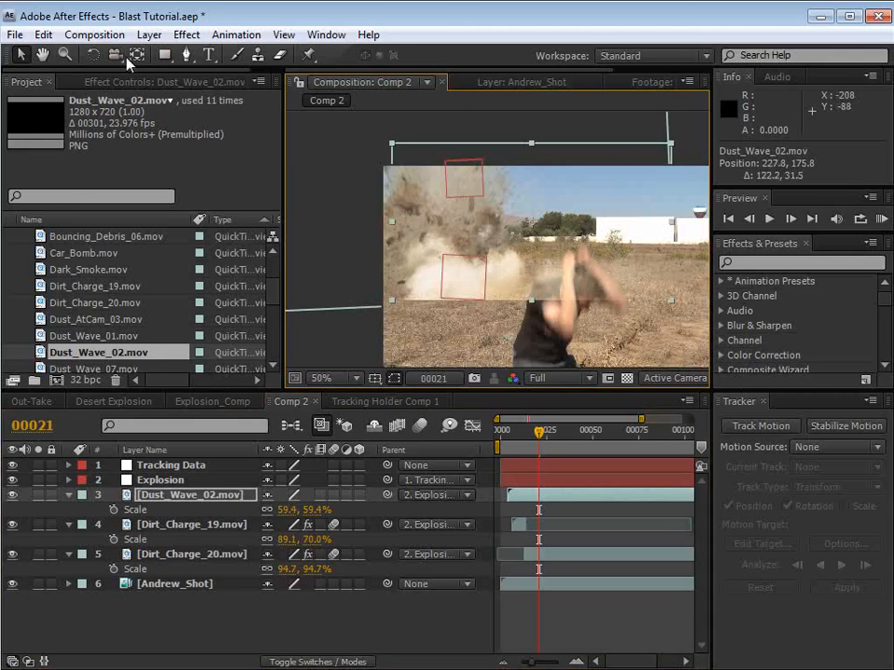
pyautogui.click(162, 55)
pyautogui.moveTo(404, 166); pyautogui.dragTo(634, 288)
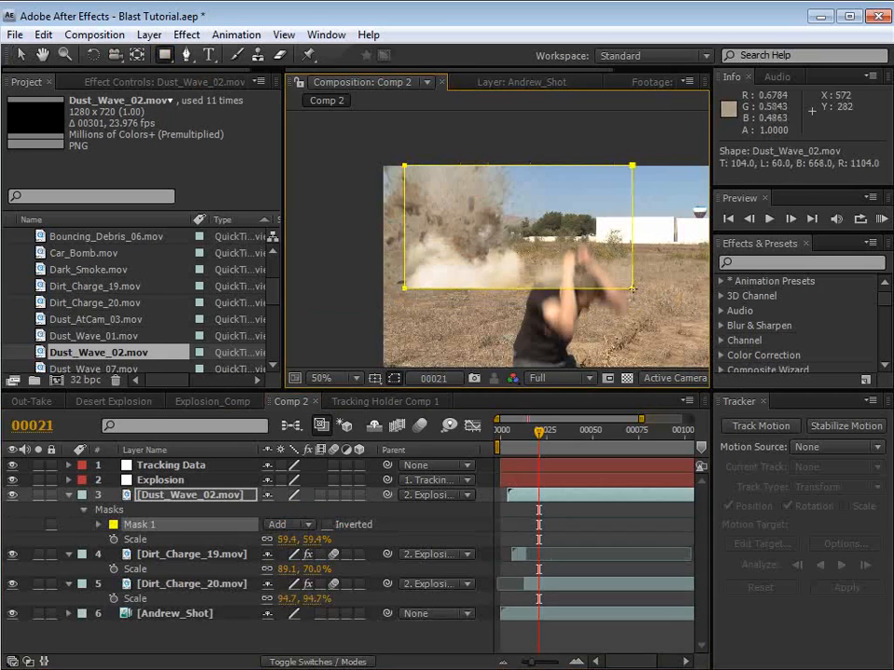
pyautogui.press('f')
pyautogui.moveTo(305, 526); pyautogui.dragTo(353, 526)
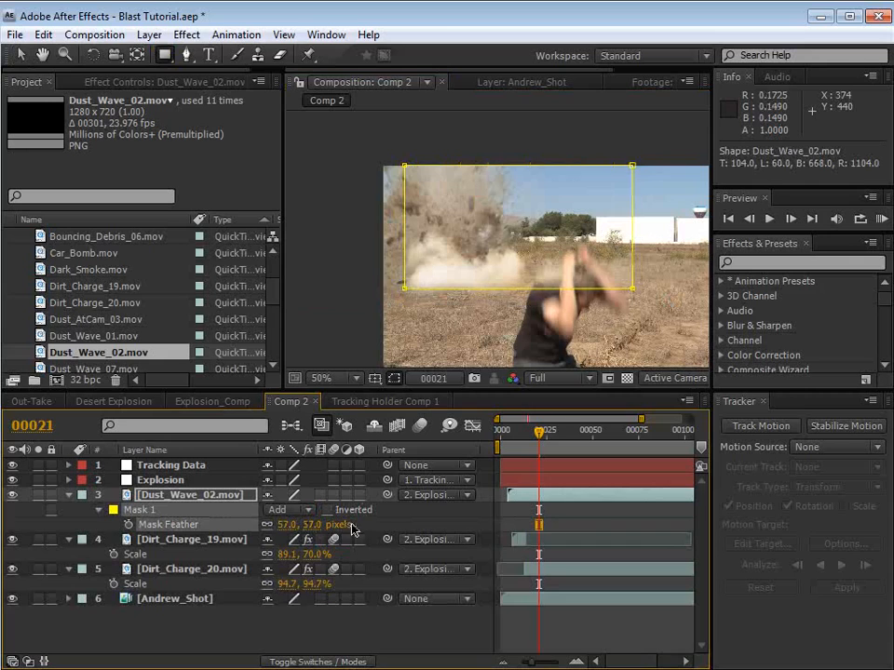
pyautogui.click(572, 526)
pyautogui.press('v')
# Step: Try the Screen and Add blending modes on Dust_Wave_02.mov while shifting the dust, and restore Normal mode
pyautogui.scroll(1, 504, 305)
pyautogui.moveTo(438, 313); pyautogui.dragTo(447, 278)
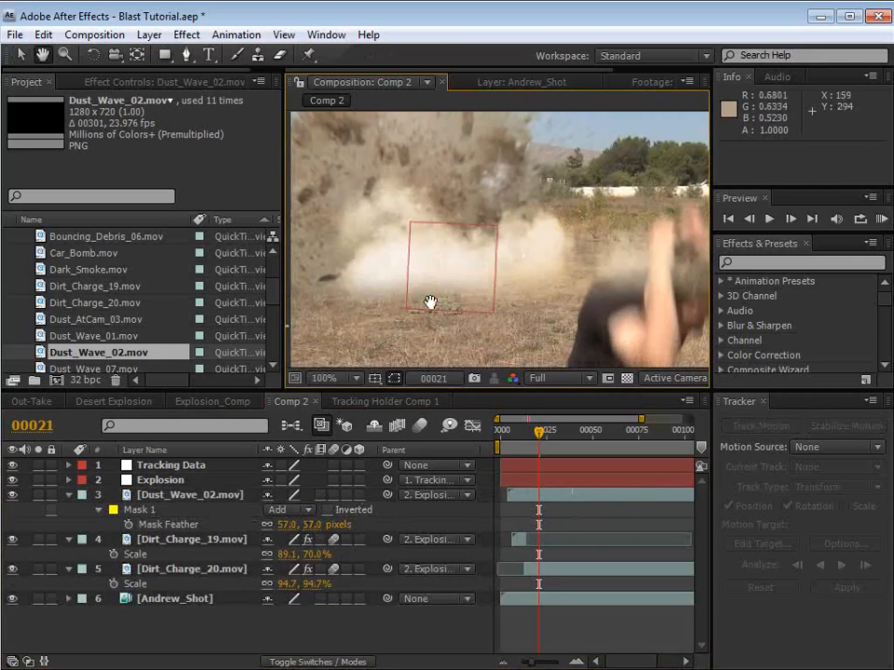
pyautogui.click(161, 496)
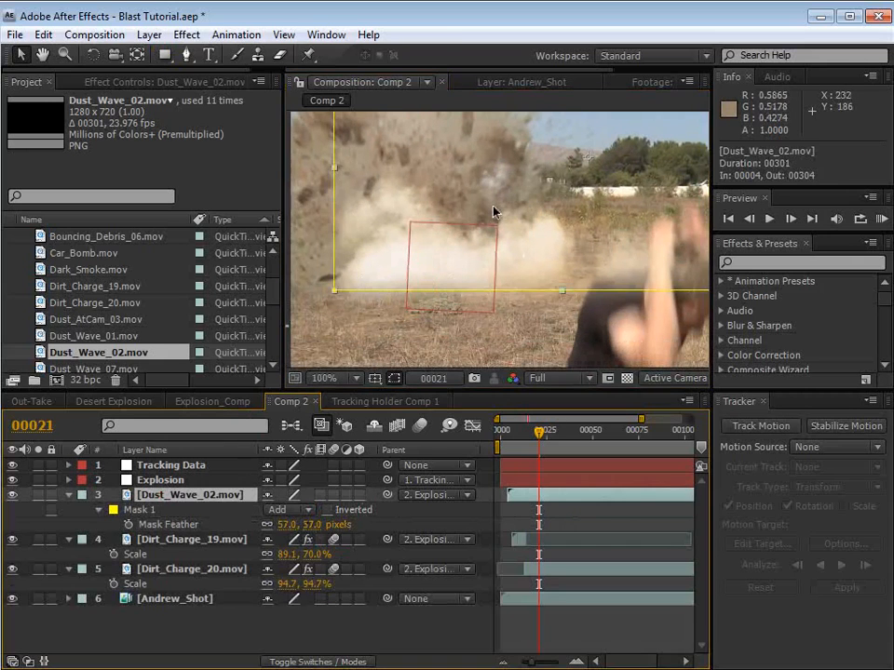
pyautogui.press('F4')
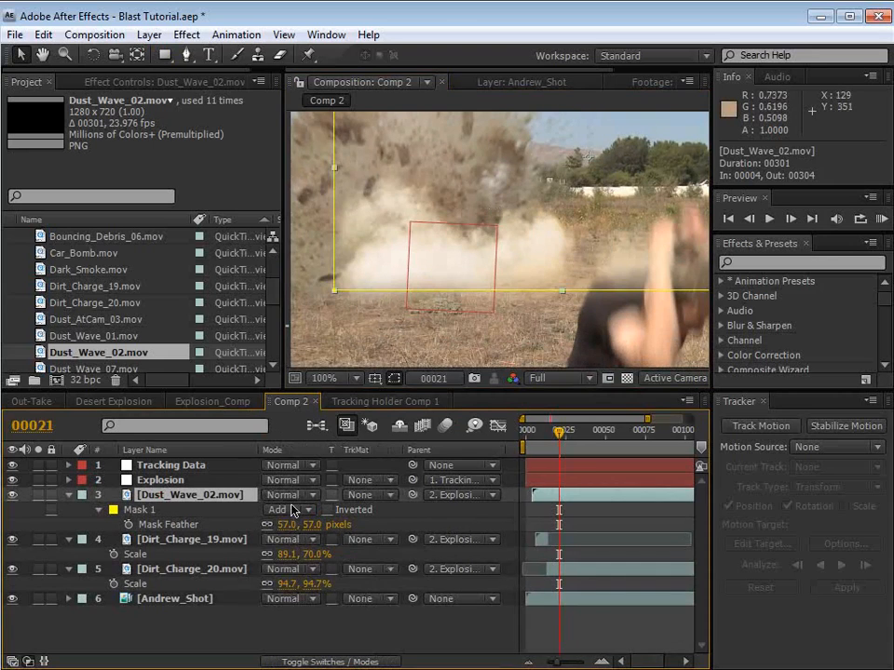
pyautogui.click(292, 497)
pyautogui.click(307, 669)
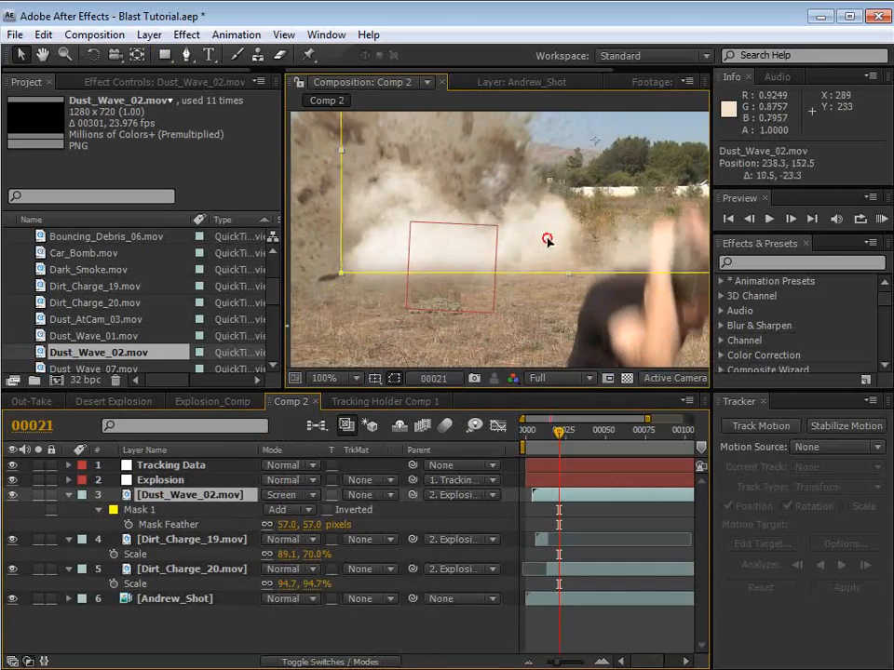
pyautogui.moveTo(545, 240); pyautogui.dragTo(509, 244)
pyautogui.click(290, 497)
pyautogui.click(291, 457)
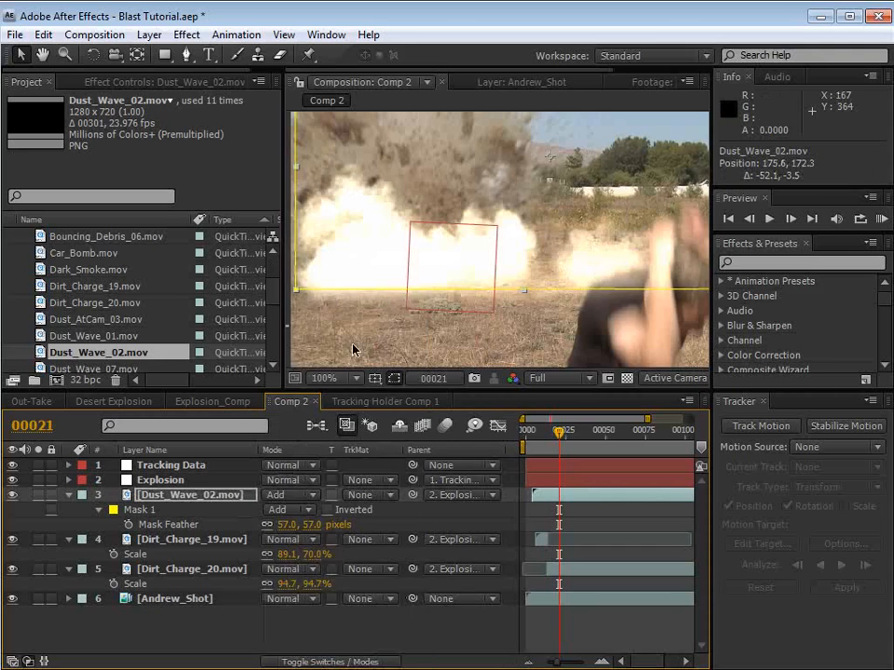
pyautogui.click(260, 494)
pyautogui.click(300, 308)
# Step: Move Dust_Wave_02.mov to about position 158.6, 181.1 and apply the Tint effect to it
pyautogui.moveTo(491, 235); pyautogui.dragTo(485, 240)
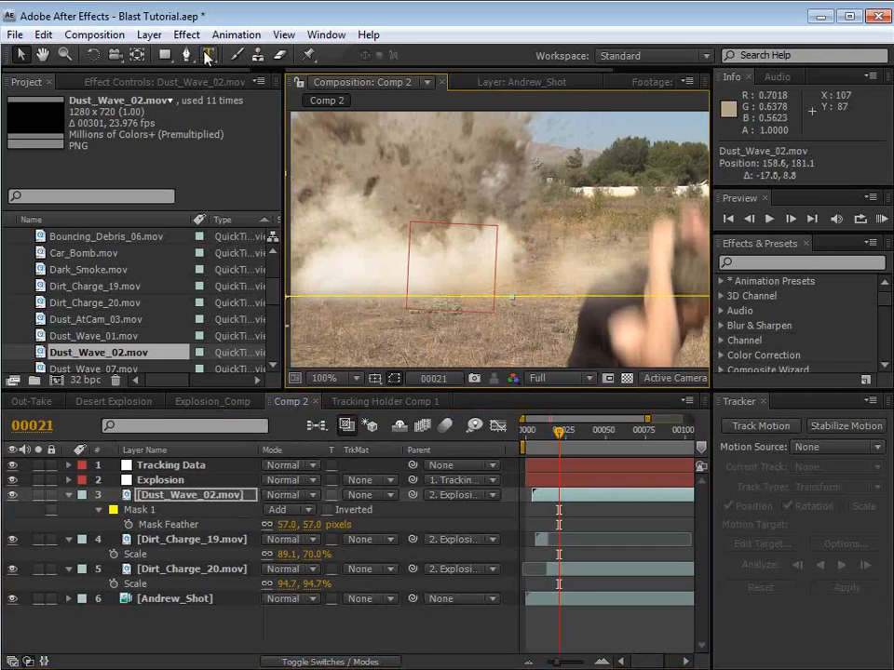
pyautogui.moveTo(365, 296); pyautogui.dragTo(399, 280)
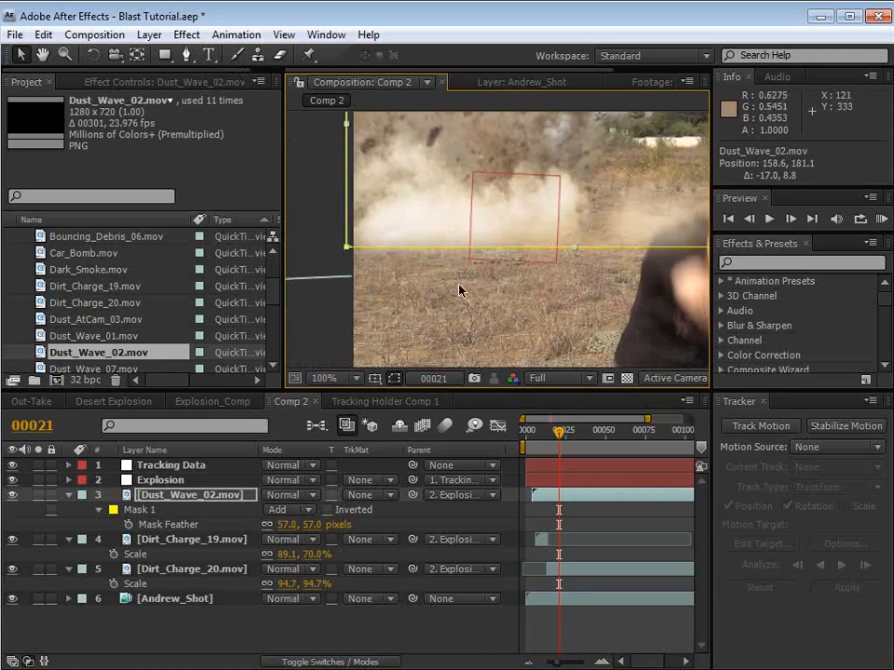
pyautogui.click(186, 34)
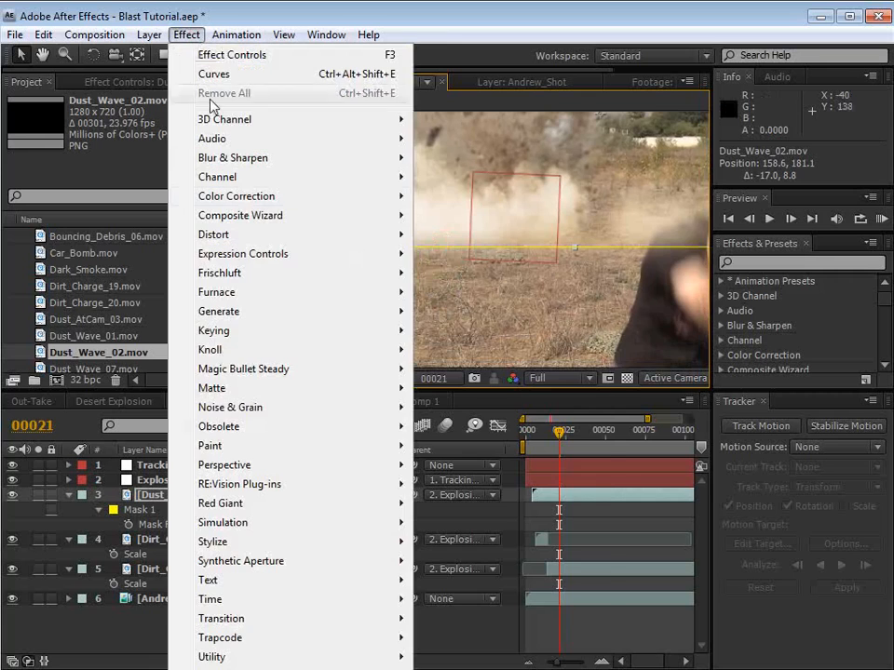
pyautogui.moveTo(223, 196)
pyautogui.click(470, 669)
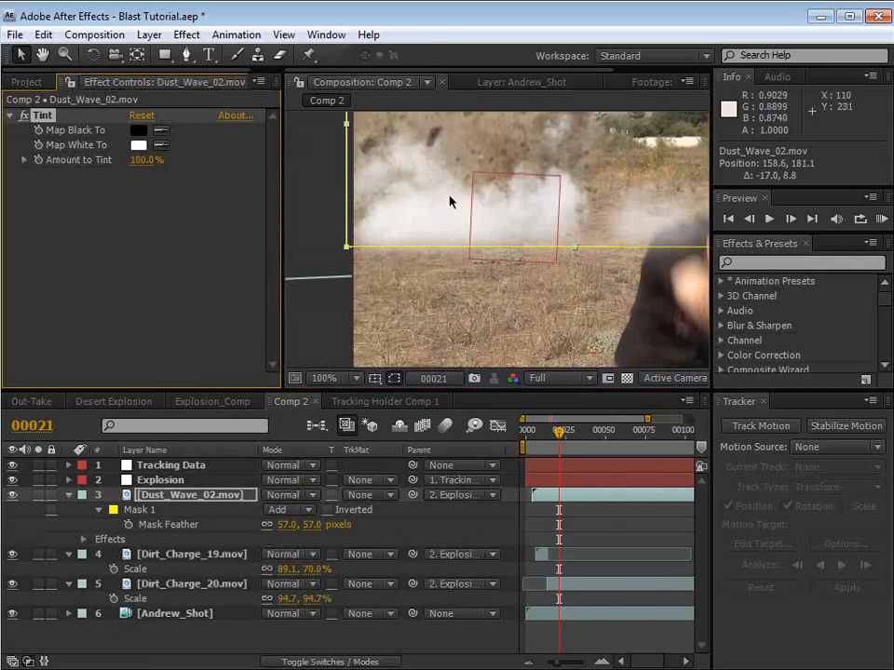
# Step: Sample tan colors from the ground in the footage for the Tint effect's Map Black To and Map White To
pyautogui.moveTo(514, 204); pyautogui.dragTo(499, 250)
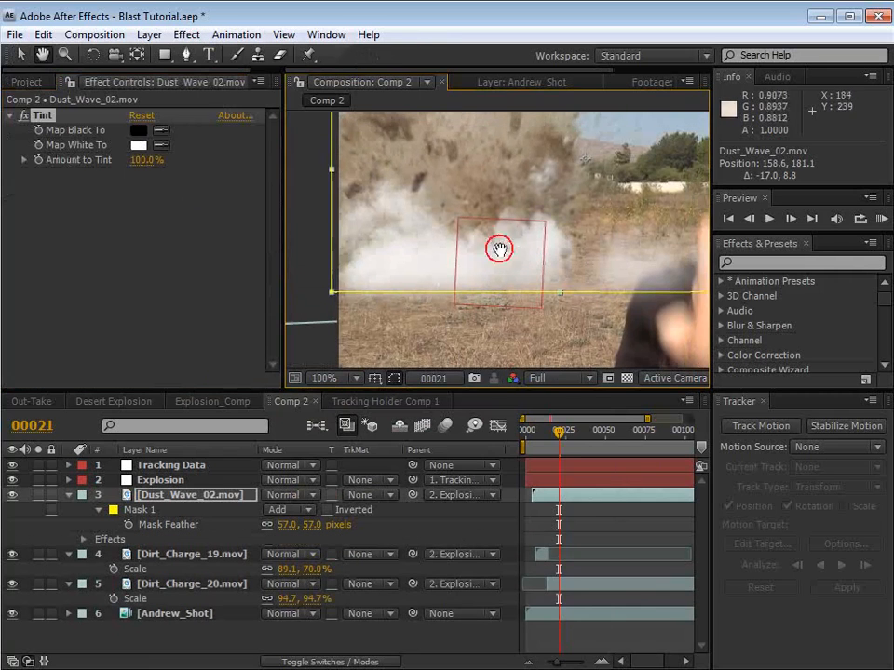
pyautogui.click(162, 130)
pyautogui.click(419, 319)
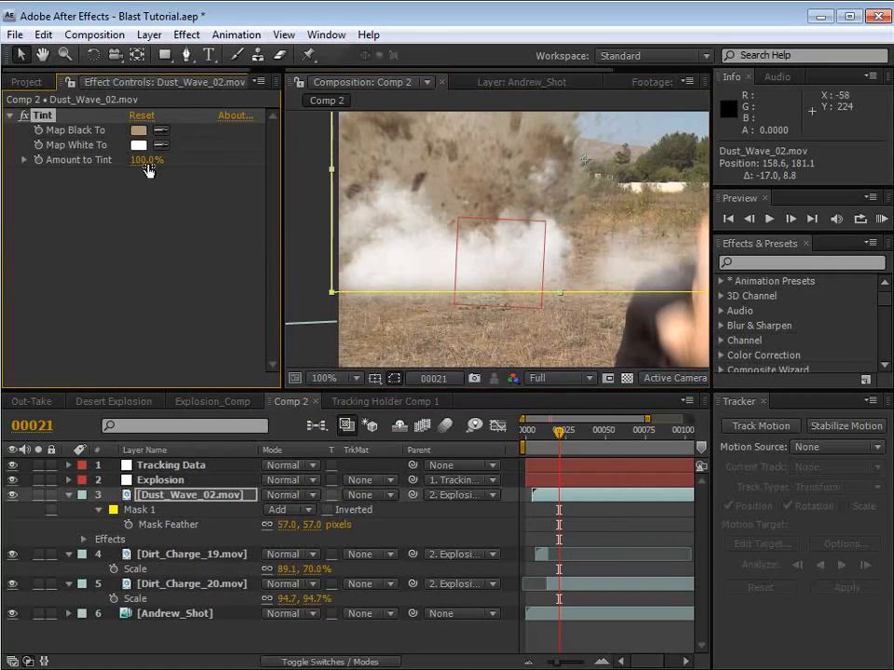
pyautogui.click(162, 146)
pyautogui.click(434, 324)
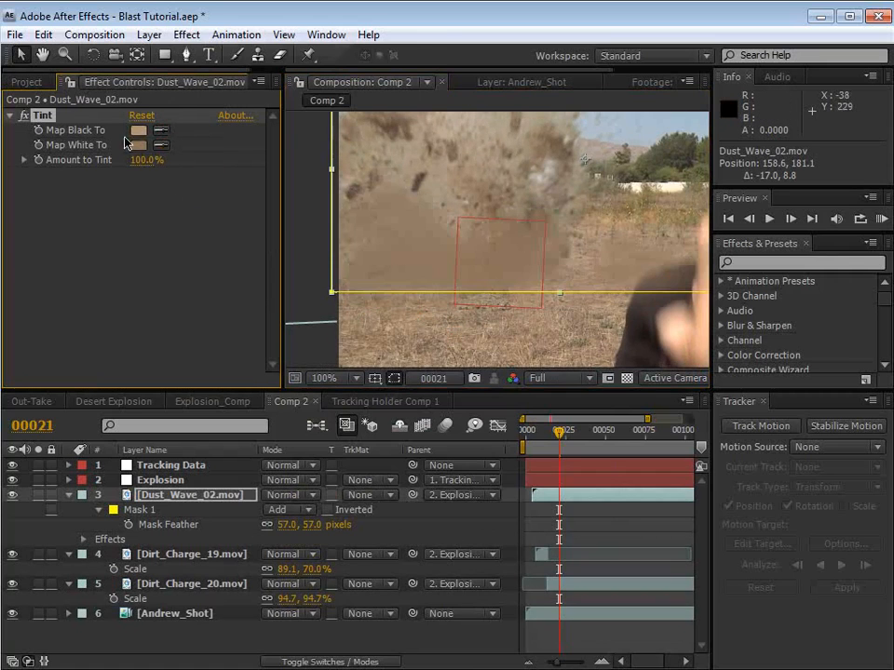
# Step: Set the Tint effect's Map White To color to the grayer tan A99A8C
pyautogui.click(140, 145)
pyautogui.click(526, 500)
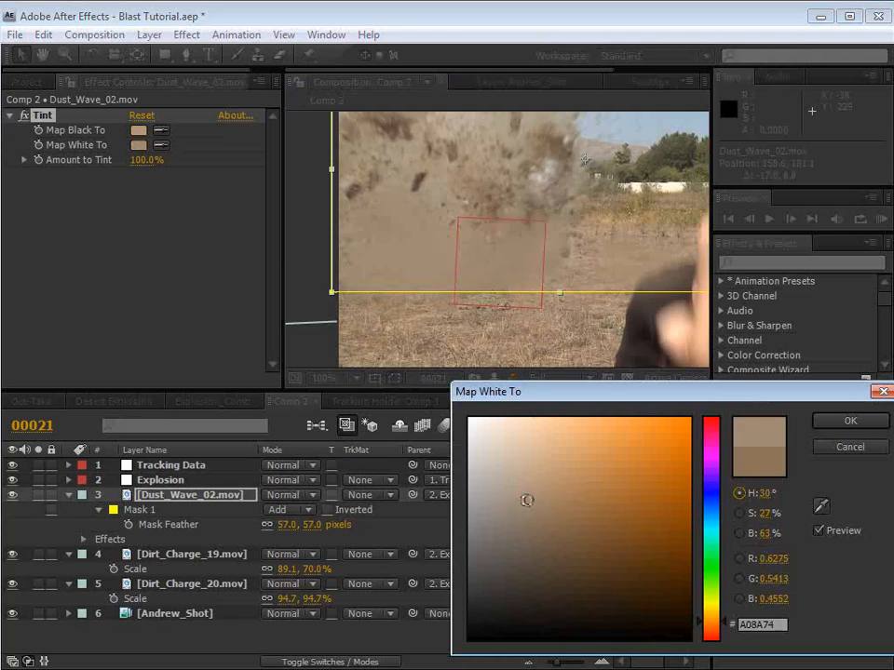
pyautogui.click(509, 491)
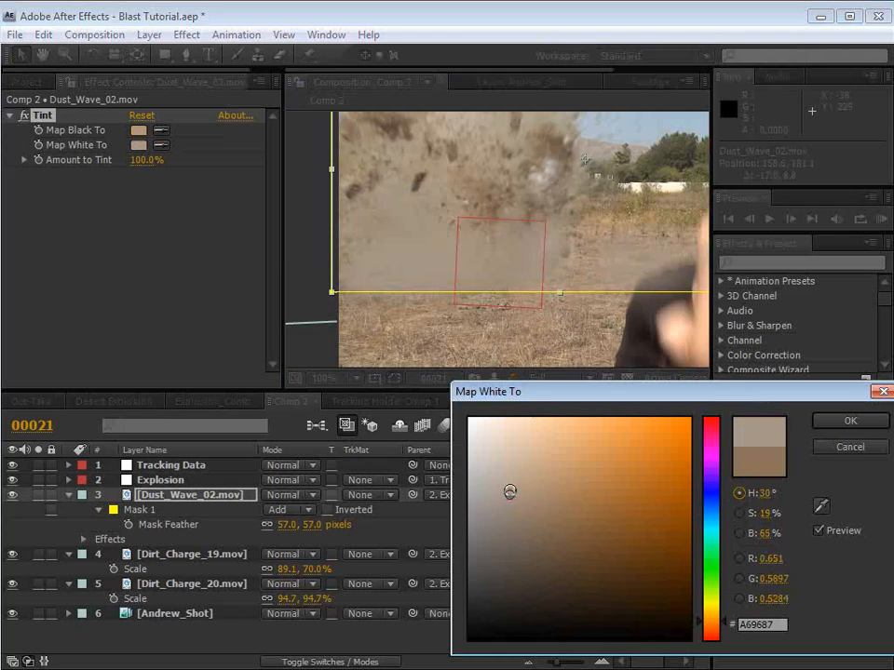
pyautogui.click(506, 493)
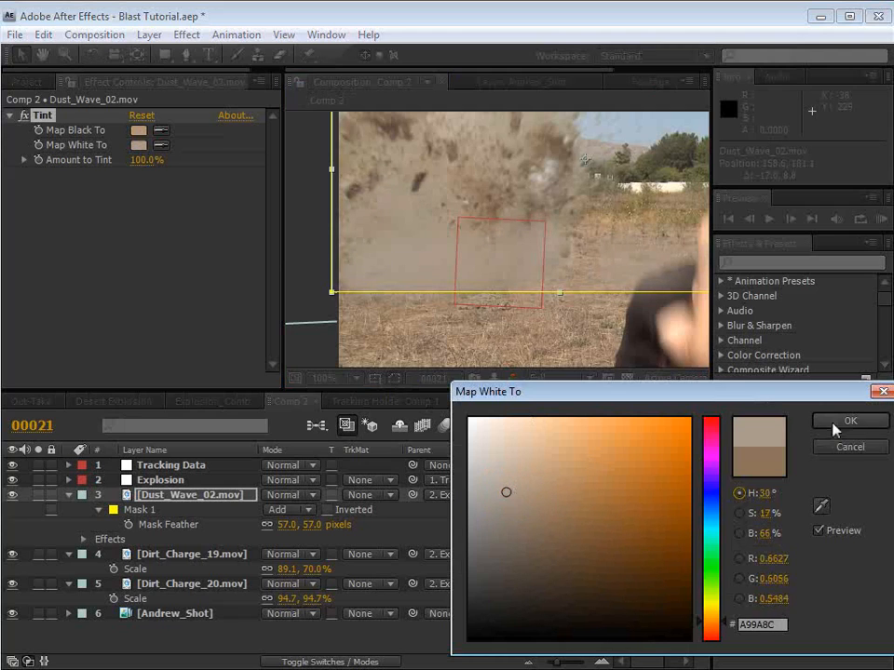
pyautogui.click(842, 422)
# Step: Set the Tint effect's Map Black To color to the deeper brown 9F7446
pyautogui.click(139, 131)
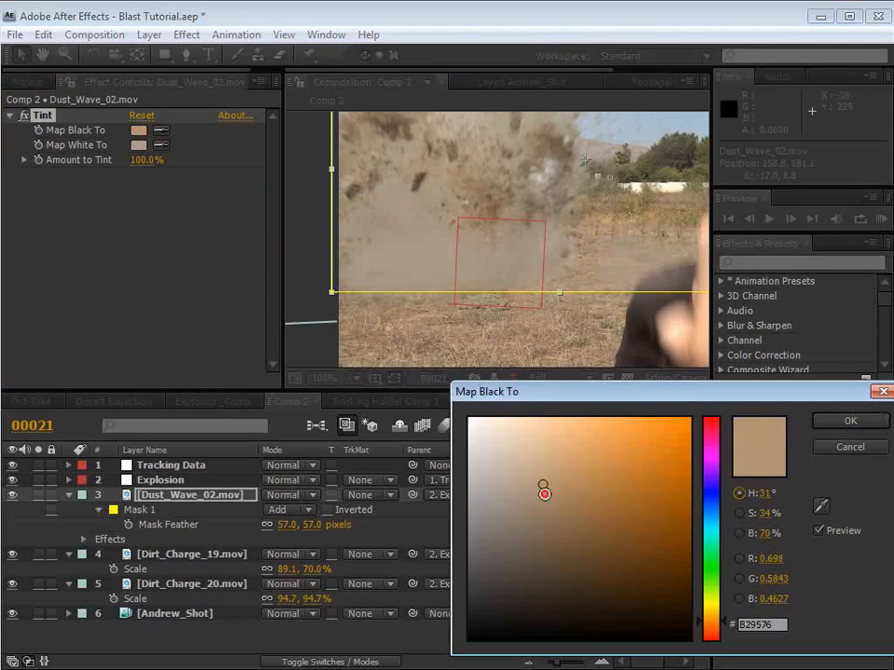
pyautogui.moveTo(544, 493); pyautogui.dragTo(592, 501)
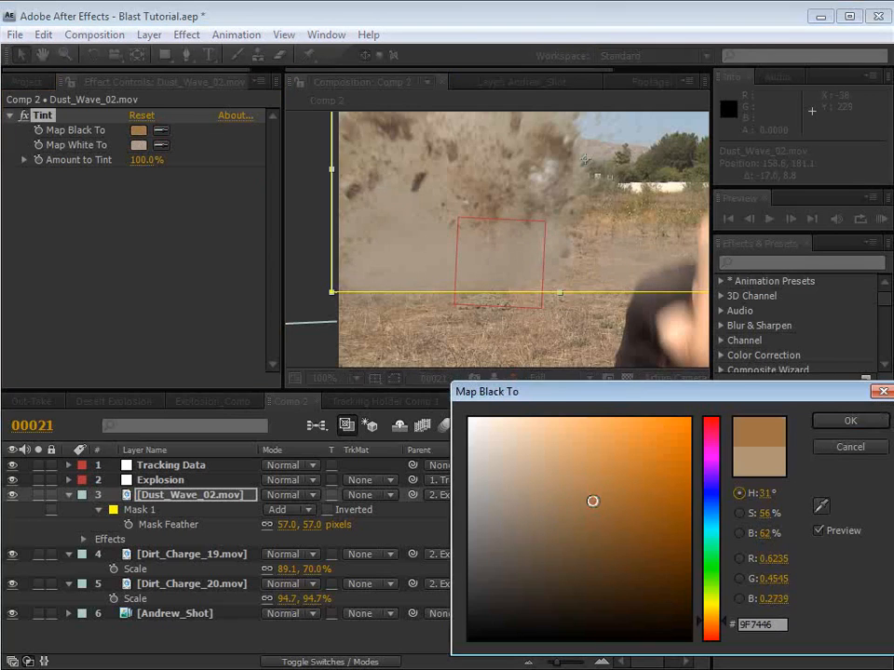
pyautogui.click(849, 424)
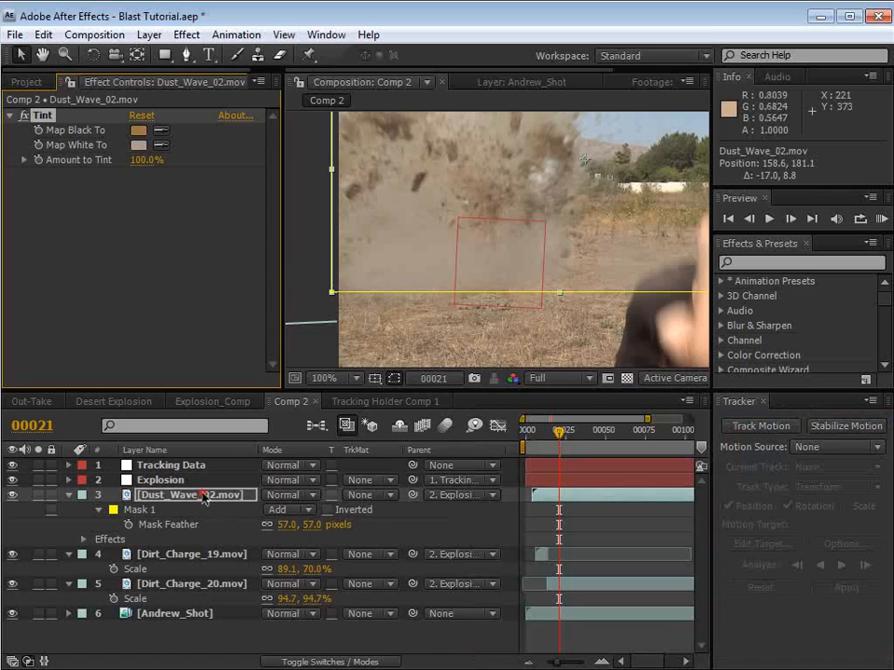
pyautogui.press('t')
pyautogui.moveTo(284, 509)
pyautogui.mouseDown()
pyautogui.moveTo(270, 509)
pyautogui.moveTo(278, 512)
pyautogui.mouseUp()
pyautogui.click(170, 496)
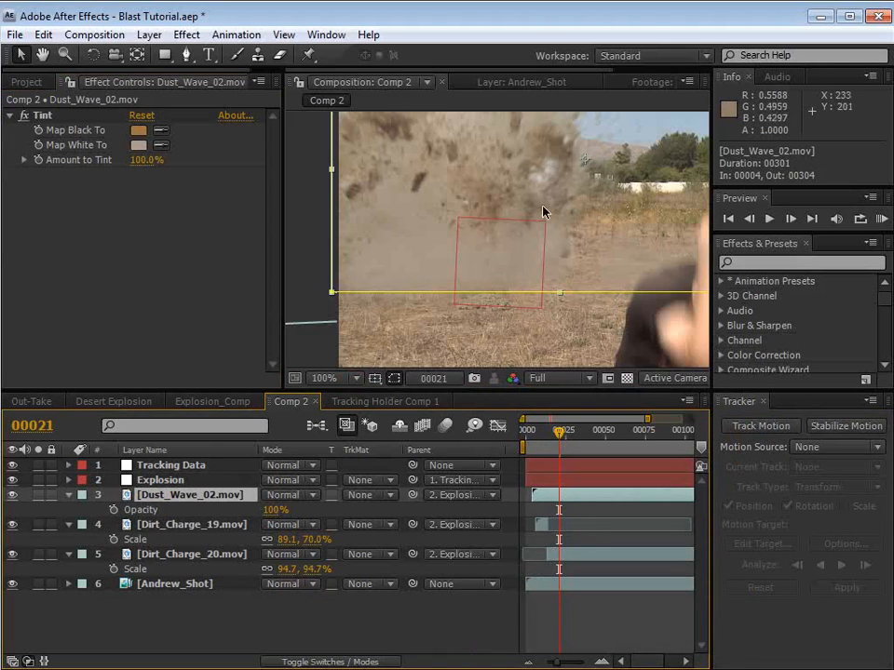
# Step: Scale Dust_Wave_02.mov down to 44.4% and move it to about position 81.1, 243.1 over the blast
pyautogui.moveTo(494, 258); pyautogui.dragTo(474, 277)
pyautogui.press('s')
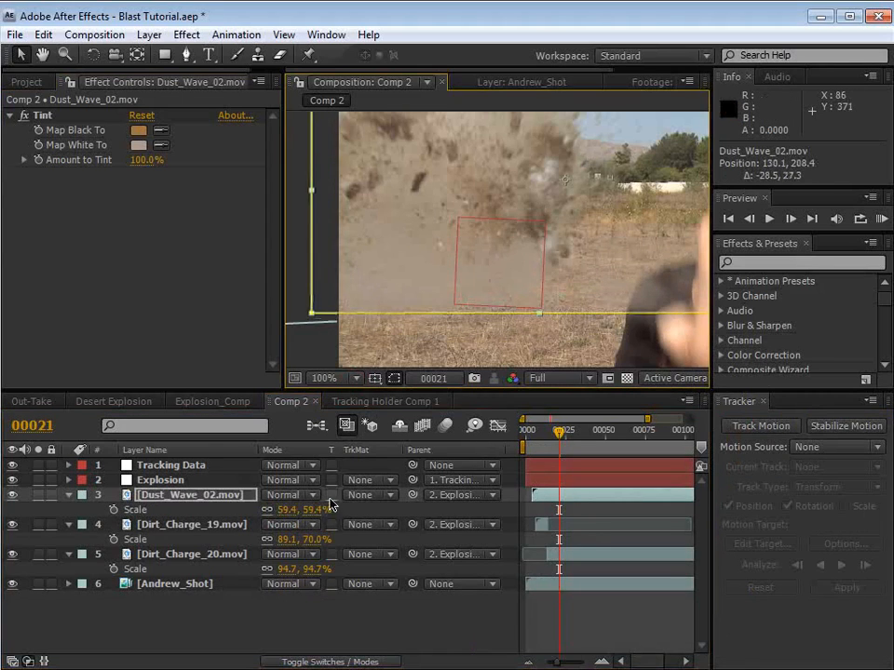
pyautogui.moveTo(313, 509); pyautogui.dragTo(299, 508)
pyautogui.moveTo(585, 236); pyautogui.dragTo(538, 250)
pyautogui.moveTo(550, 431); pyautogui.dragTo(545, 431)
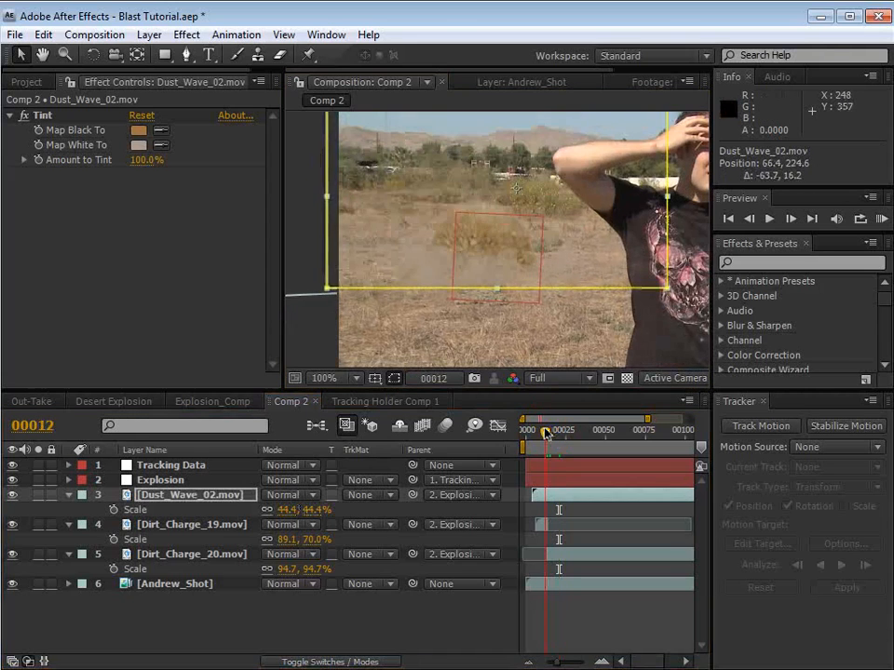
pyautogui.moveTo(485, 260); pyautogui.dragTo(495, 274)
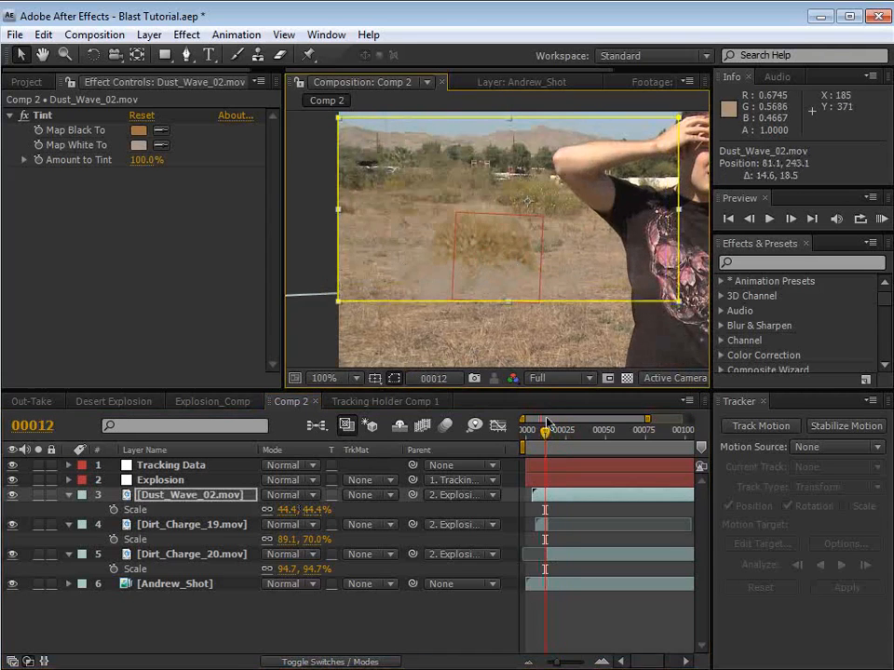
# Step: Check the dust around frame 22 and set the Tint effect's Map White To color to B29E8A
pyautogui.moveTo(545, 431); pyautogui.dragTo(549, 431)
pyautogui.press('space')
pyautogui.moveTo(575, 268); pyautogui.dragTo(537, 274)
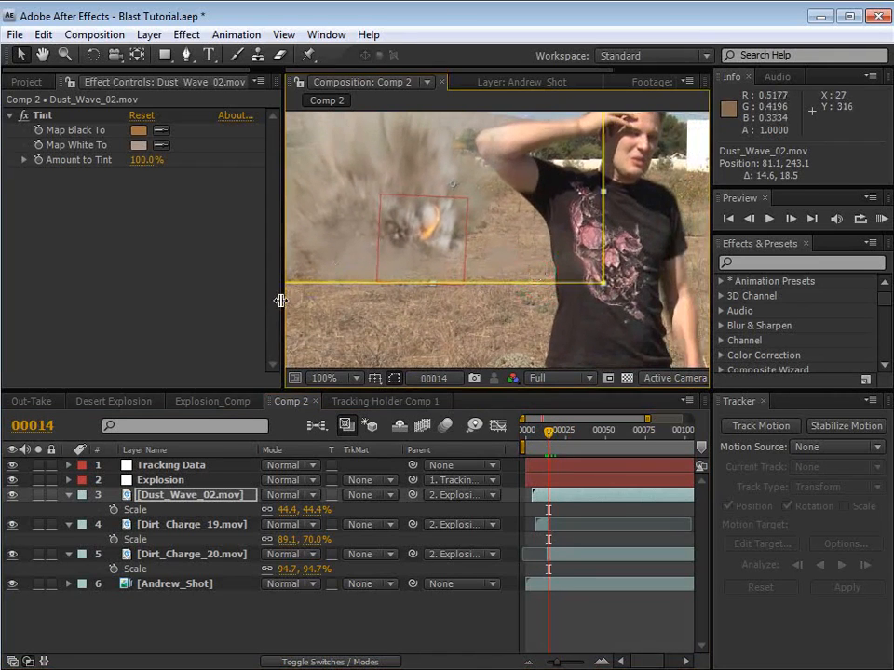
pyautogui.moveTo(280, 299); pyautogui.dragTo(259, 313)
pyautogui.moveTo(550, 434); pyautogui.dragTo(562, 434)
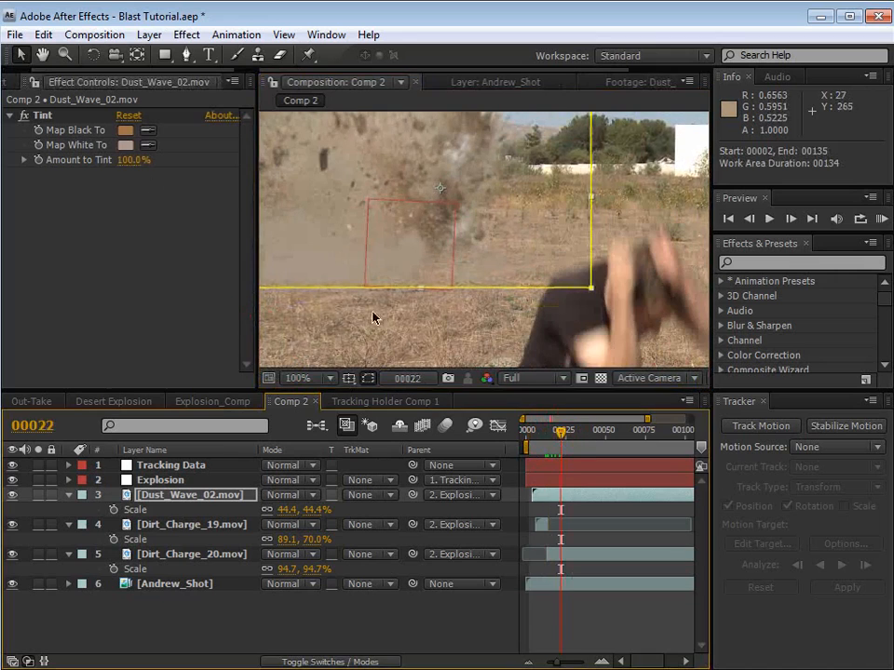
pyautogui.click(124, 145)
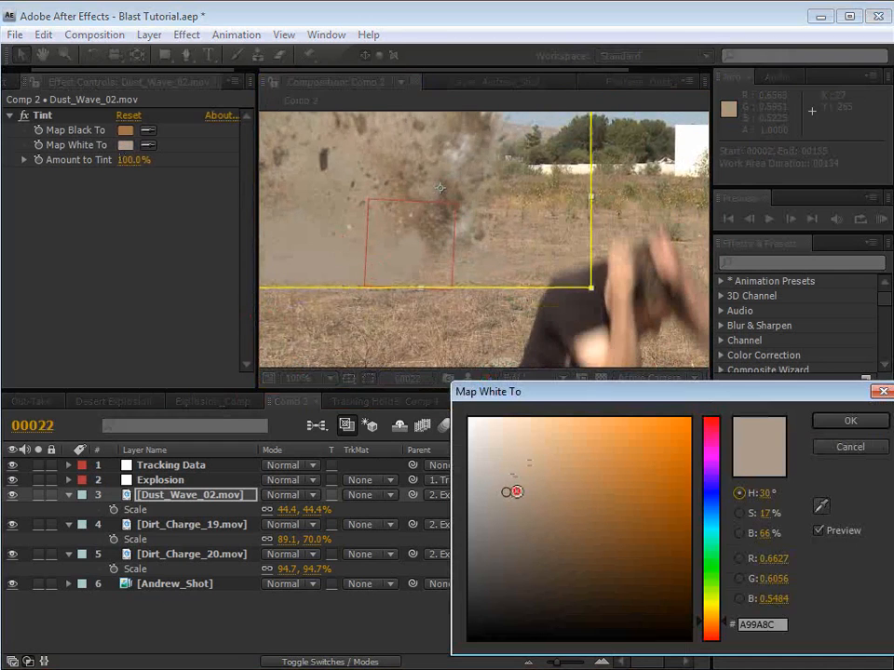
pyautogui.click(521, 493)
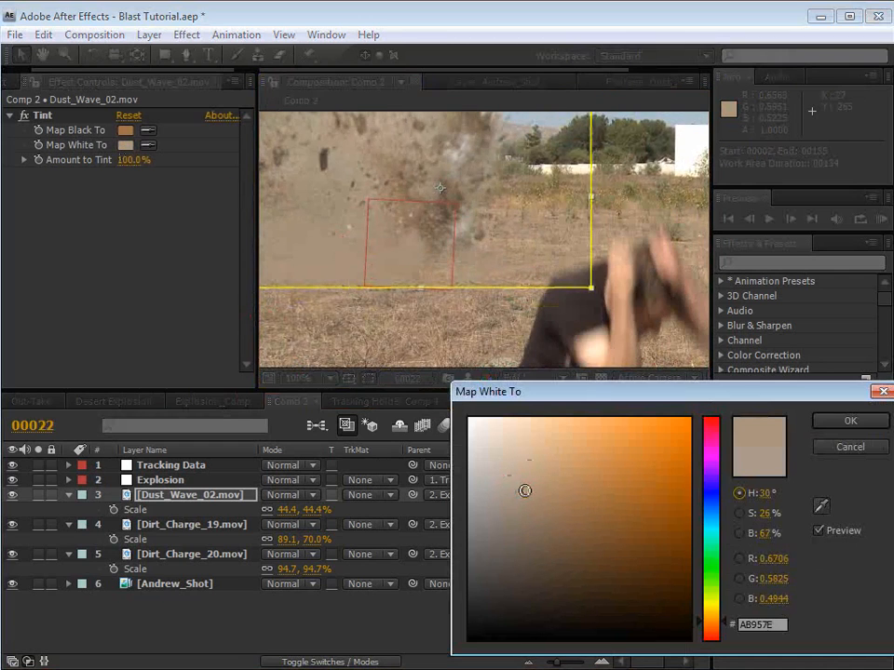
pyautogui.moveTo(524, 491); pyautogui.dragTo(521, 484)
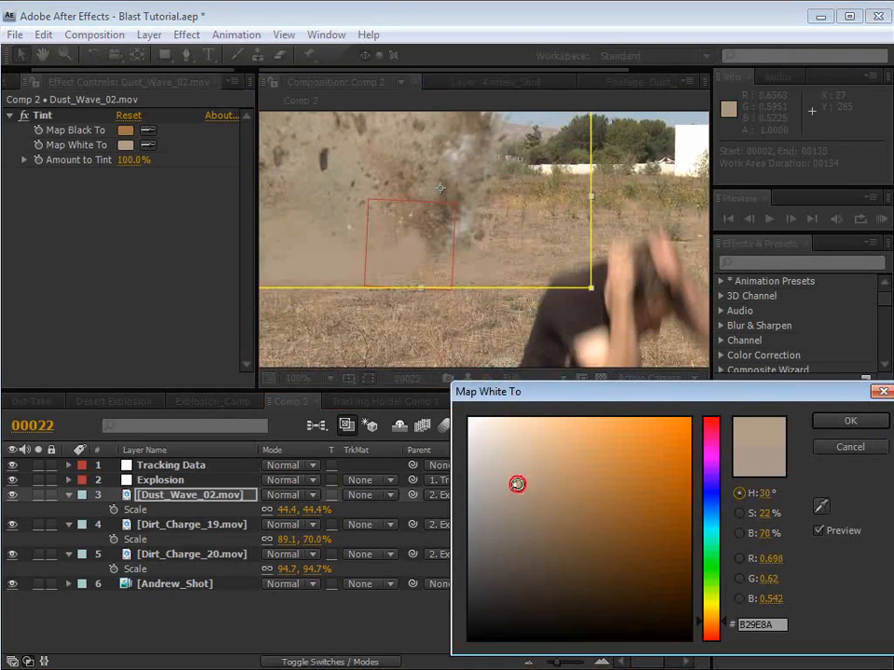
pyautogui.click(518, 485)
pyautogui.click(837, 423)
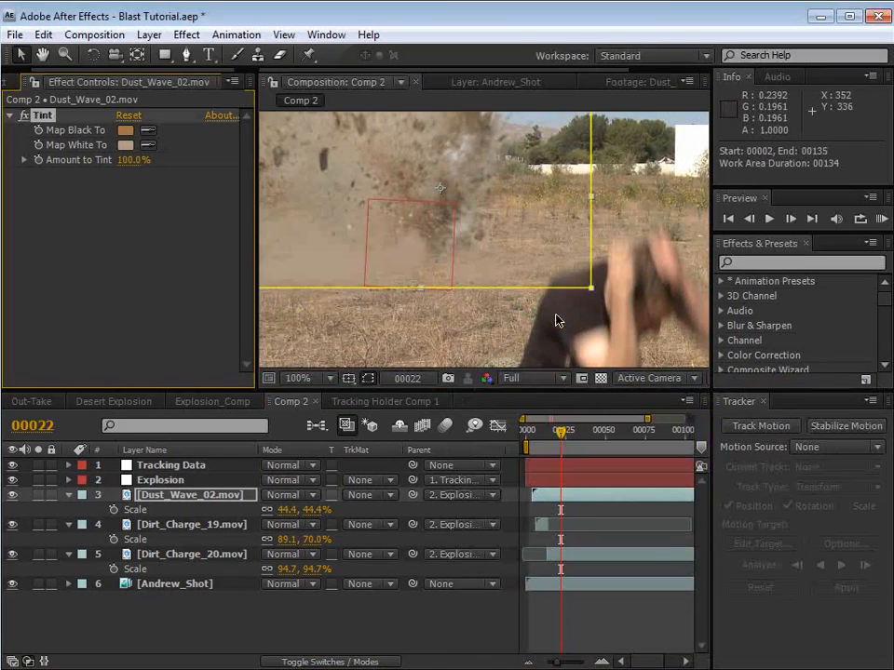
# Step: Hide the layer controls and set the opacity of Dust_Wave_02.mov to 84%
pyautogui.hotkey('ctrl', 'shift', 'h')
pyautogui.press('space')
pyautogui.moveTo(420, 204); pyautogui.dragTo(473, 199)
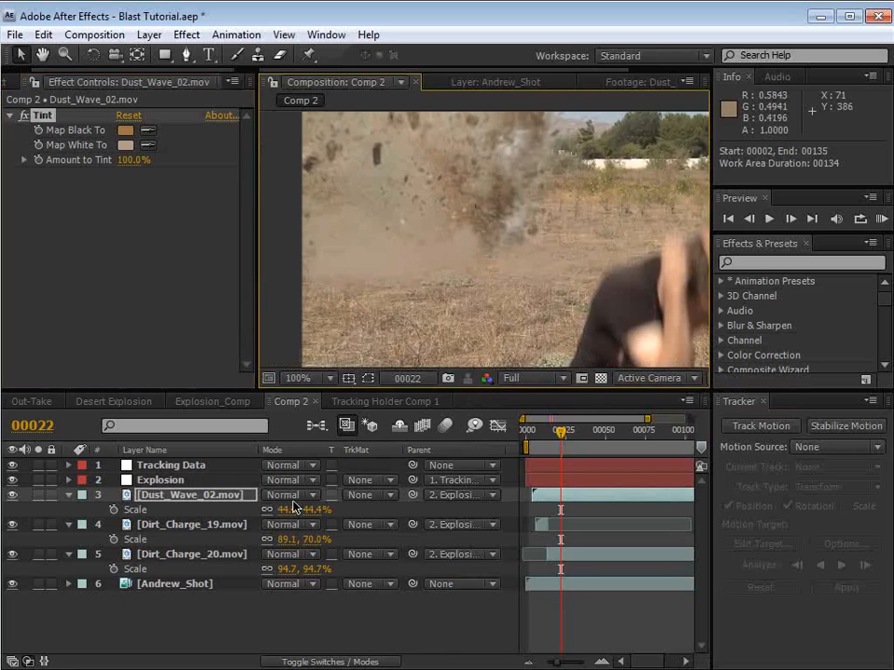
pyautogui.click(177, 495)
pyautogui.press('t')
pyautogui.moveTo(268, 511); pyautogui.dragTo(296, 511)
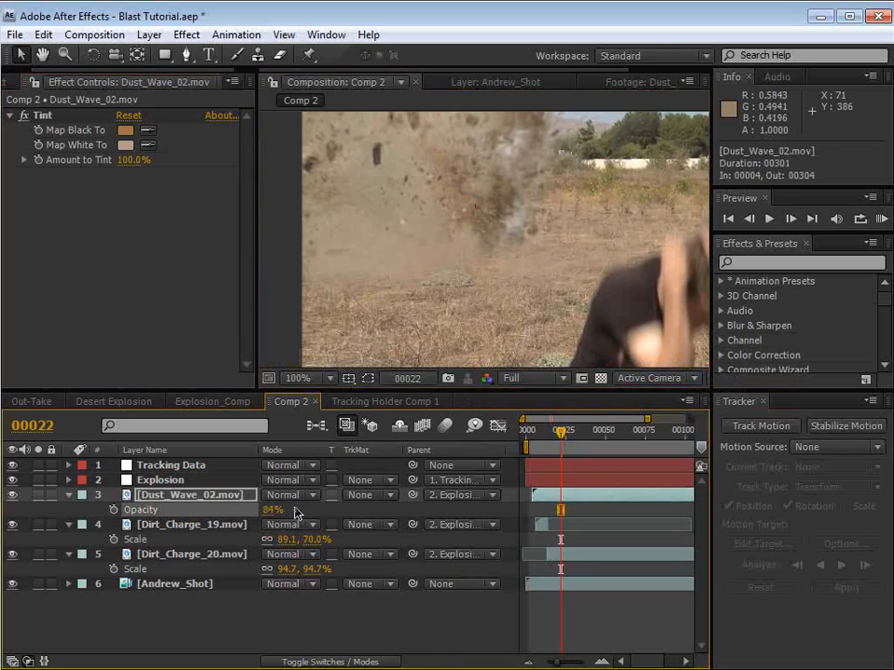
# Step: Duplicate Dust_Wave_02.mov at frame 40 and shift the copy lower in the shot
pyautogui.press('space')
pyautogui.scroll(-1, 453, 248)
pyautogui.moveTo(533, 316); pyautogui.dragTo(495, 298)
pyautogui.moveTo(561, 431); pyautogui.dragTo(589, 432)
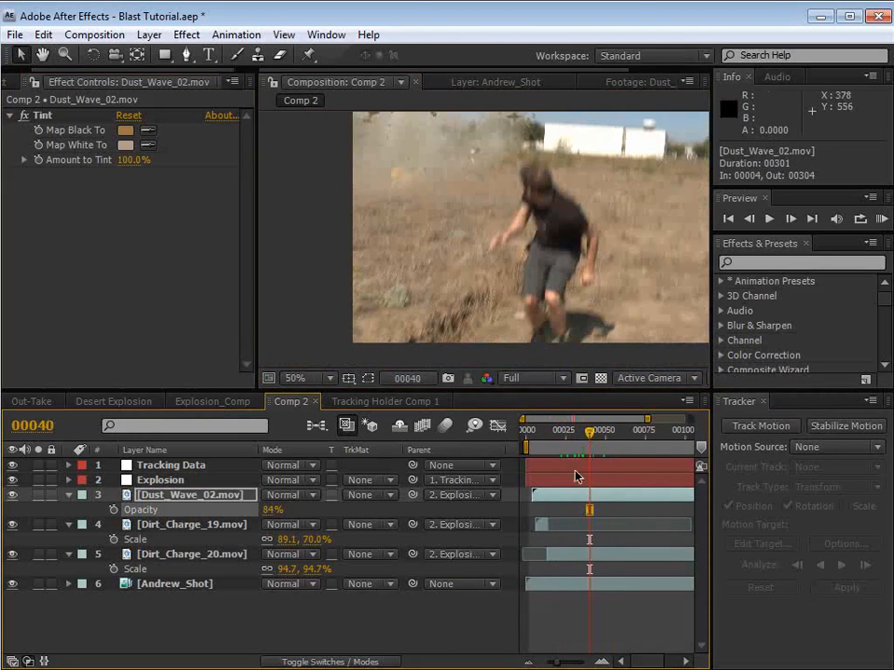
pyautogui.hotkey('ctrl', 'd')
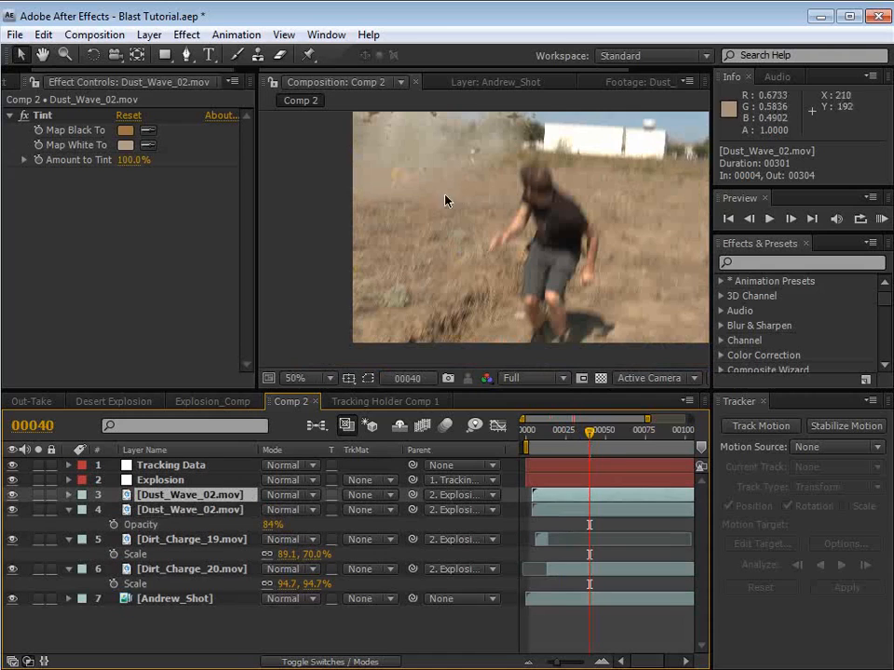
pyautogui.moveTo(415, 187); pyautogui.dragTo(425, 217)
# Step: Scale the duplicate dust wave to 124.4% and move it to about position 175.4, 147.4
pyautogui.press('s')
pyautogui.moveTo(309, 512); pyautogui.dragTo(371, 500)
pyautogui.moveTo(396, 321); pyautogui.dragTo(447, 254)
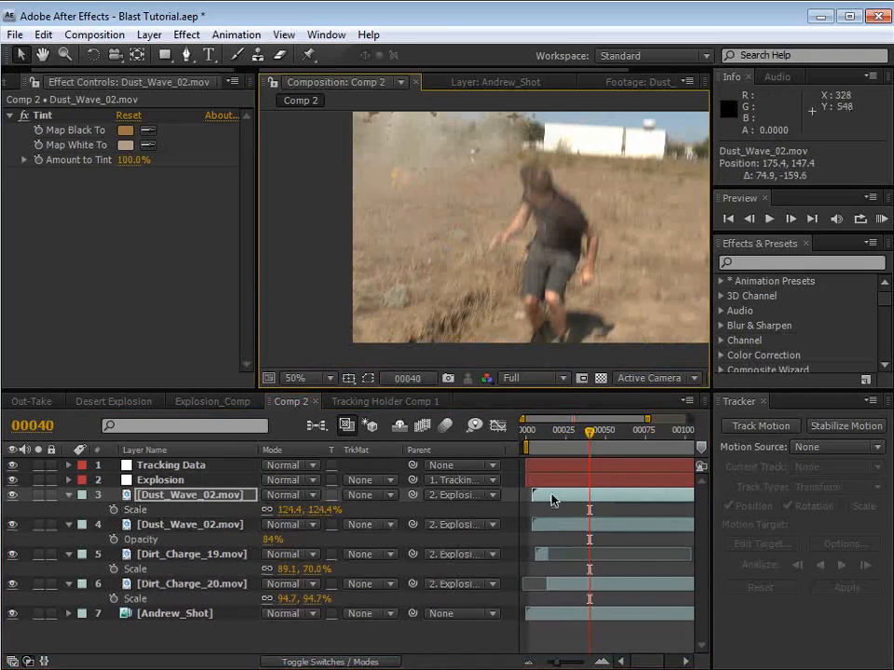
# Step: Shift the duplicate Dust_Wave_02.mov to start at frame 9 and the original to start at frame 6
pyautogui.click(540, 431)
pyautogui.press('=')
pyautogui.press('=')
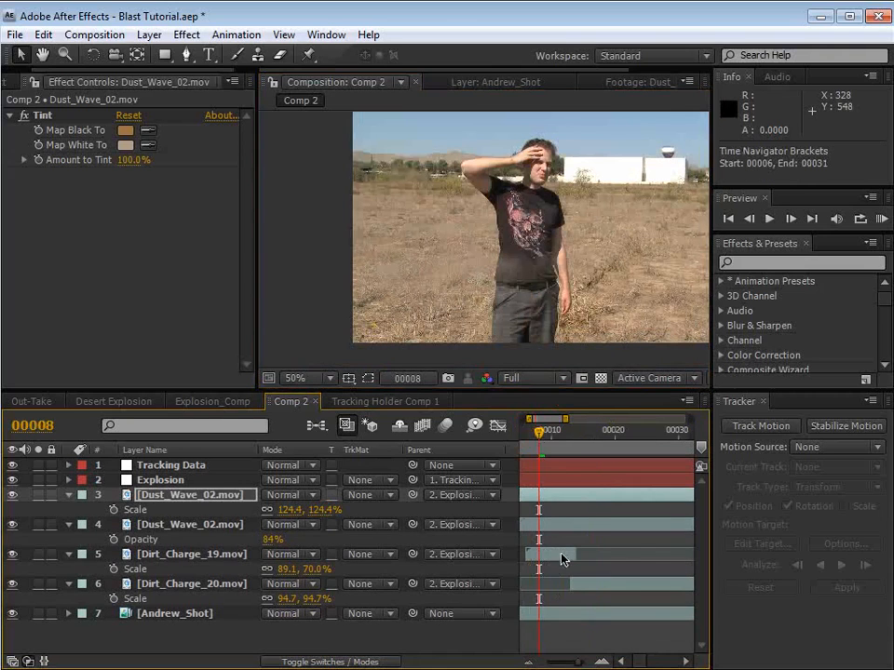
pyautogui.press('space')
pyautogui.moveTo(550, 519); pyautogui.dragTo(615, 541)
pyautogui.click(563, 497)
pyautogui.moveTo(564, 497); pyautogui.dragTo(582, 500)
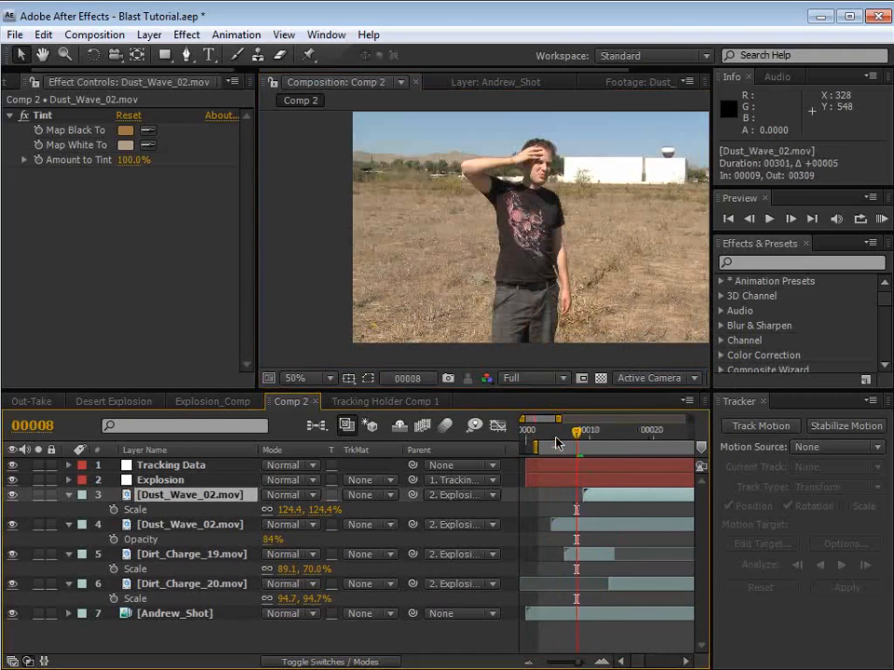
pyautogui.moveTo(557, 444); pyautogui.dragTo(577, 445)
pyautogui.moveTo(577, 533); pyautogui.dragTo(577, 527)
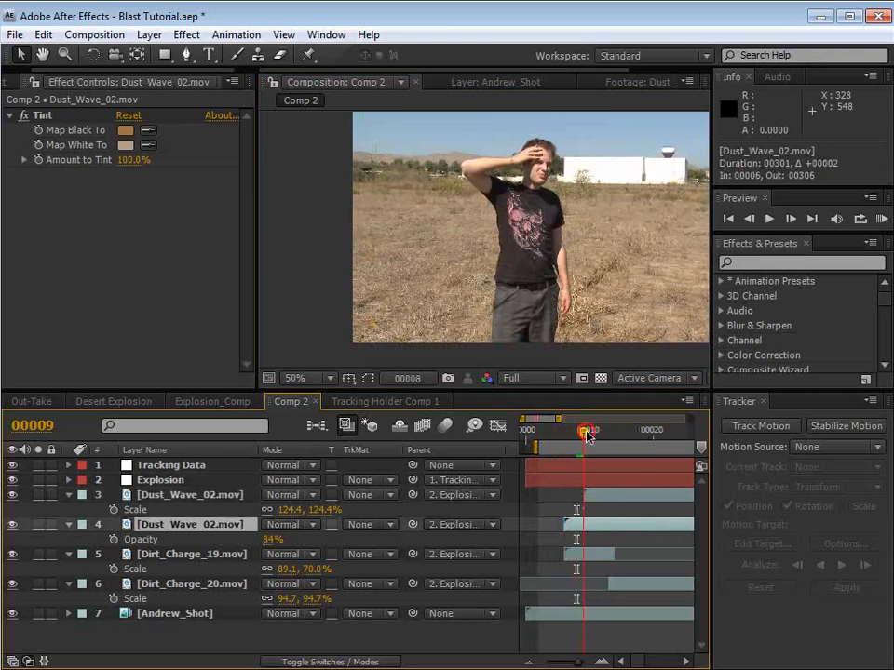
# Step: Delay the duplicate dust wave by about two more frames and move it to about position 87.6, 89.0
pyautogui.moveTo(587, 436); pyautogui.dragTo(611, 439)
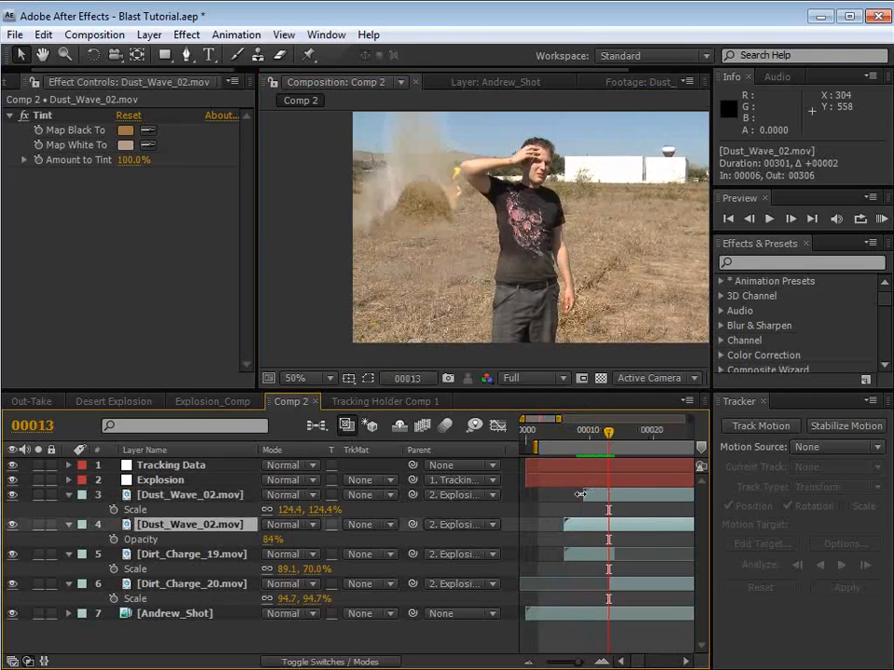
pyautogui.moveTo(581, 494); pyautogui.dragTo(595, 494)
pyautogui.moveTo(471, 285); pyautogui.dragTo(434, 265)
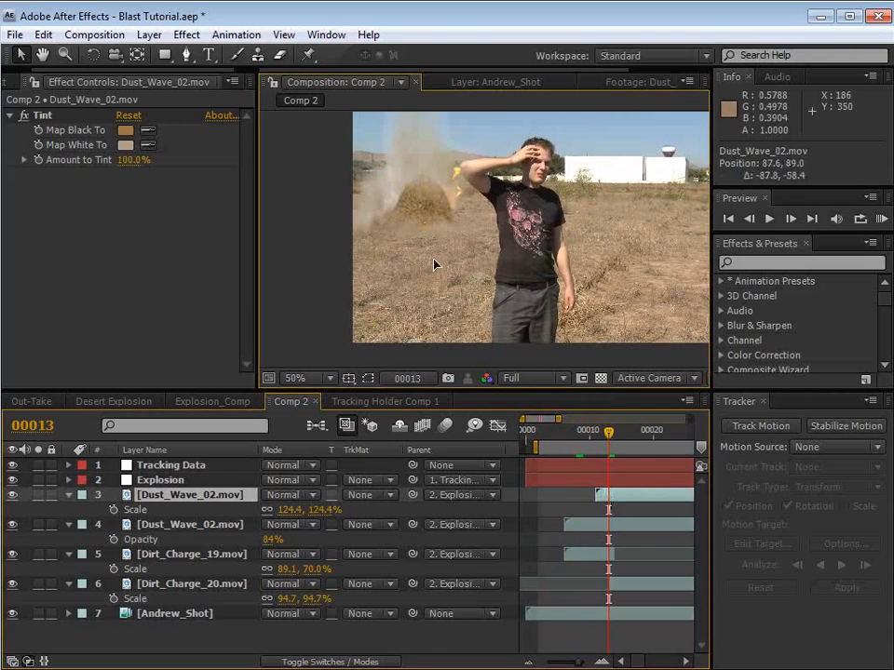
# Step: Review the following frames up to frame 27 and move the duplicate dust wave to about position 78.8, 150.8
pyautogui.moveTo(613, 437); pyautogui.dragTo(636, 437)
pyautogui.press('space')
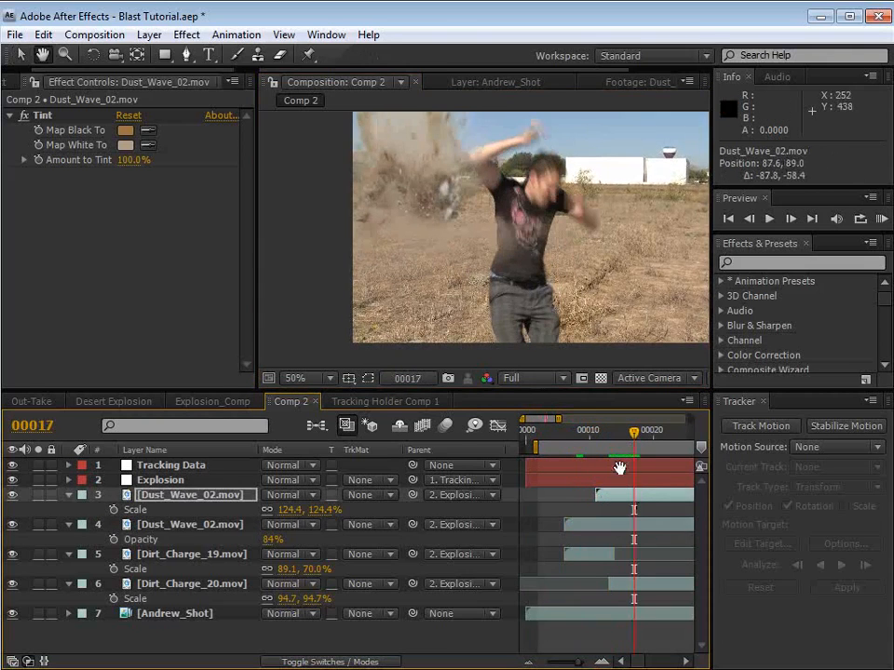
pyautogui.moveTo(668, 556); pyautogui.dragTo(614, 563)
pyautogui.press('-')
pyautogui.moveTo(580, 443); pyautogui.dragTo(610, 437)
pyautogui.click(434, 217)
pyautogui.moveTo(433, 216); pyautogui.dragTo(432, 220)
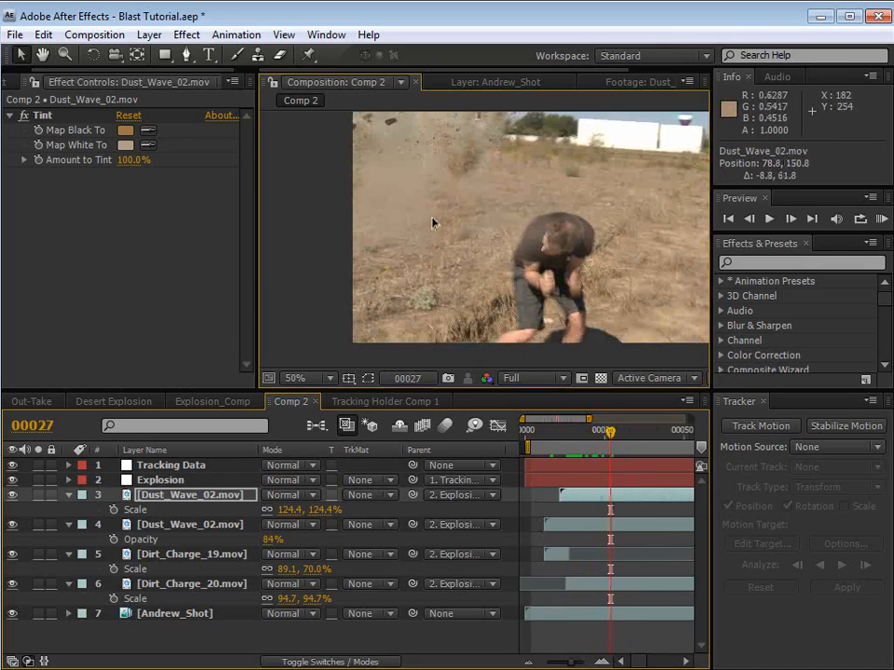
# Step: Scale the duplicate Dust_Wave_02.mov to 167.4% and shift it in time to start at frame 15
pyautogui.press('s')
pyautogui.press('s')
pyautogui.press('s')
pyautogui.moveTo(313, 522); pyautogui.dragTo(359, 507)
pyautogui.moveTo(574, 498); pyautogui.dragTo(584, 494)
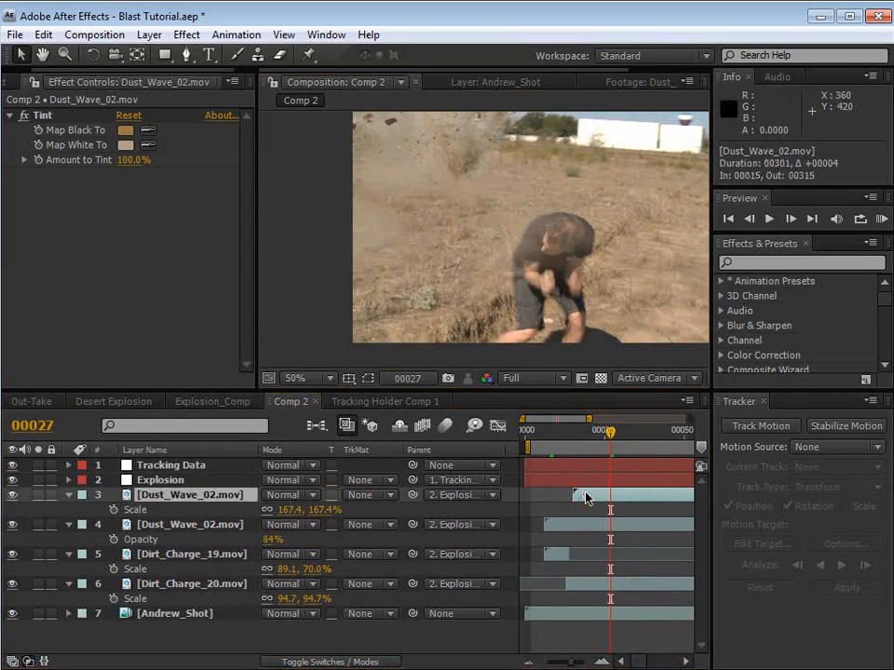
# Step: Delay the duplicate dust wave to start at frame 21 and move it to about position 20.3, -25.8
pyautogui.moveTo(587, 432); pyautogui.dragTo(599, 442)
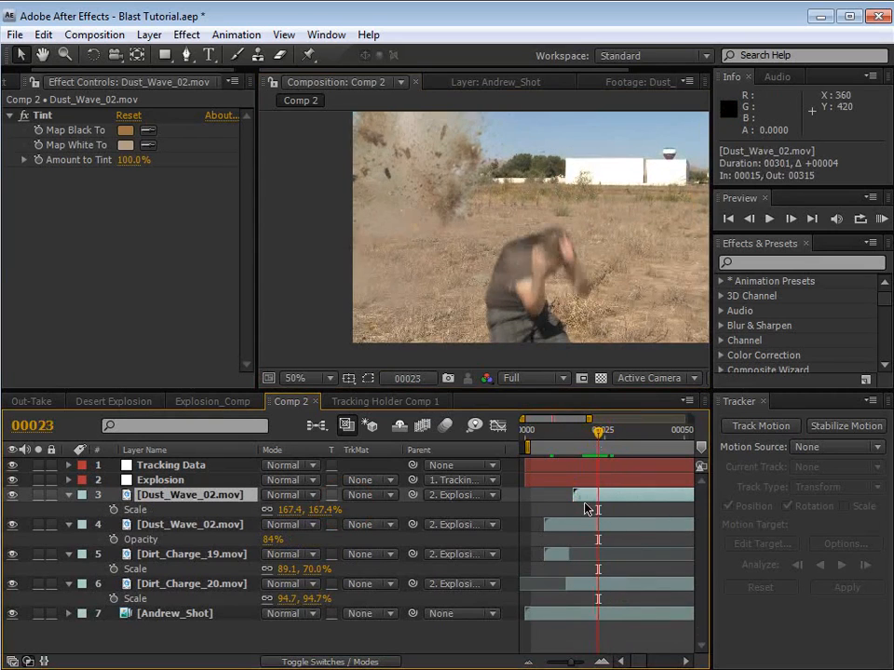
pyautogui.moveTo(585, 497); pyautogui.dragTo(605, 496)
pyautogui.moveTo(456, 303); pyautogui.dragTo(445, 262)
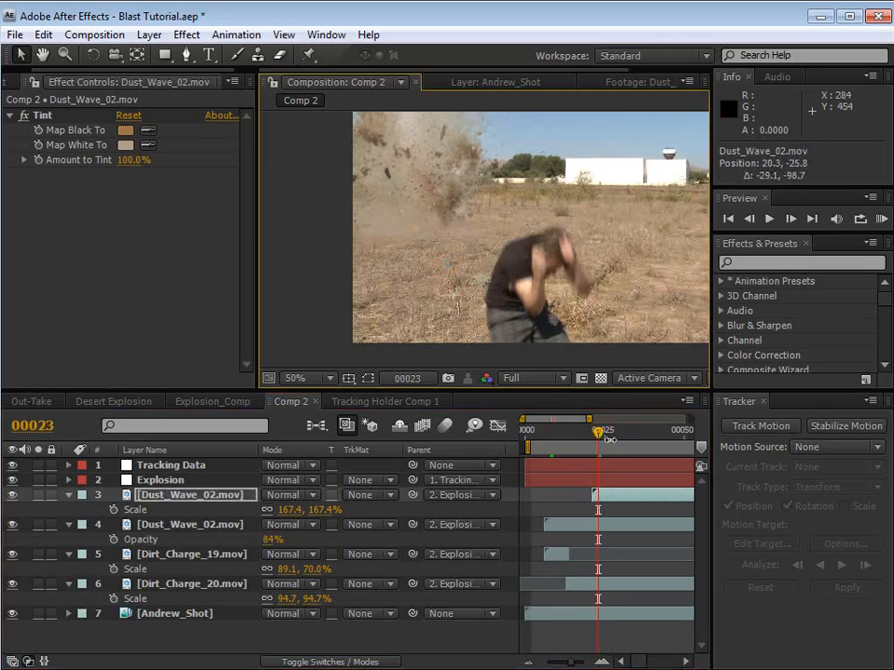
pyautogui.moveTo(597, 431); pyautogui.dragTo(639, 436)
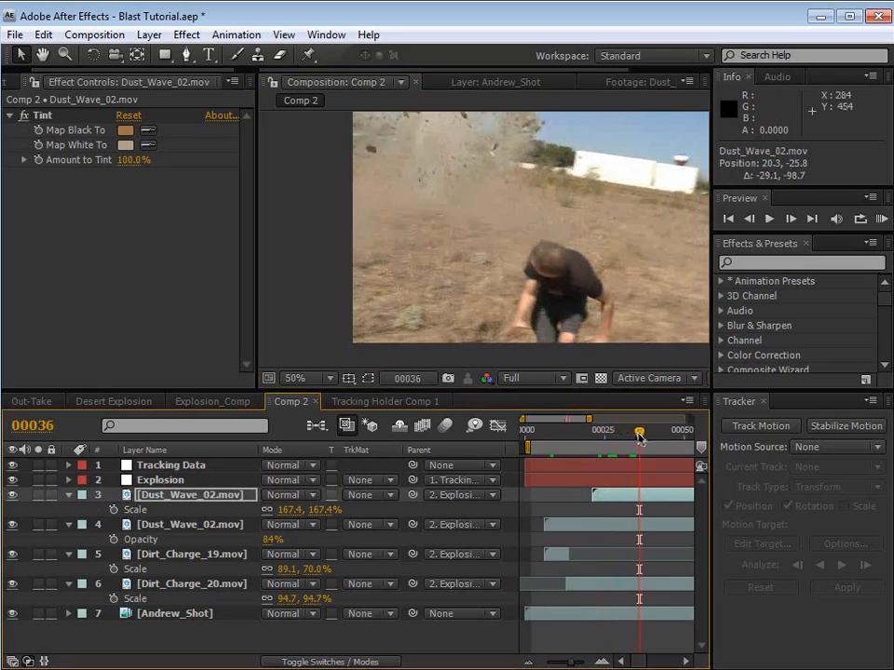
# Step: Set the duplicate Dust_Wave_02.mov to Screen blending mode and check the result around frame 60
pyautogui.click(185, 500)
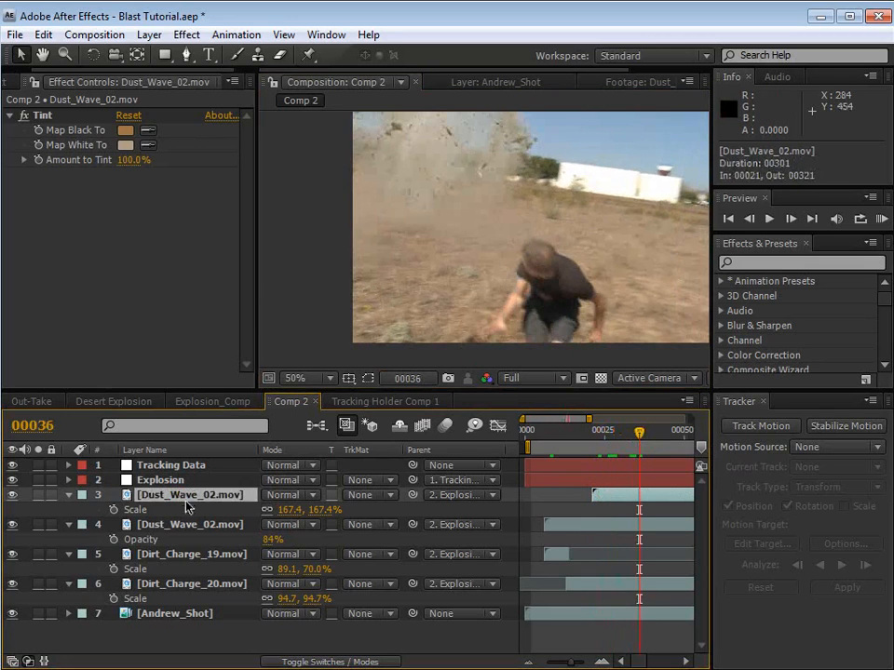
pyautogui.click(285, 496)
pyautogui.click(299, 669)
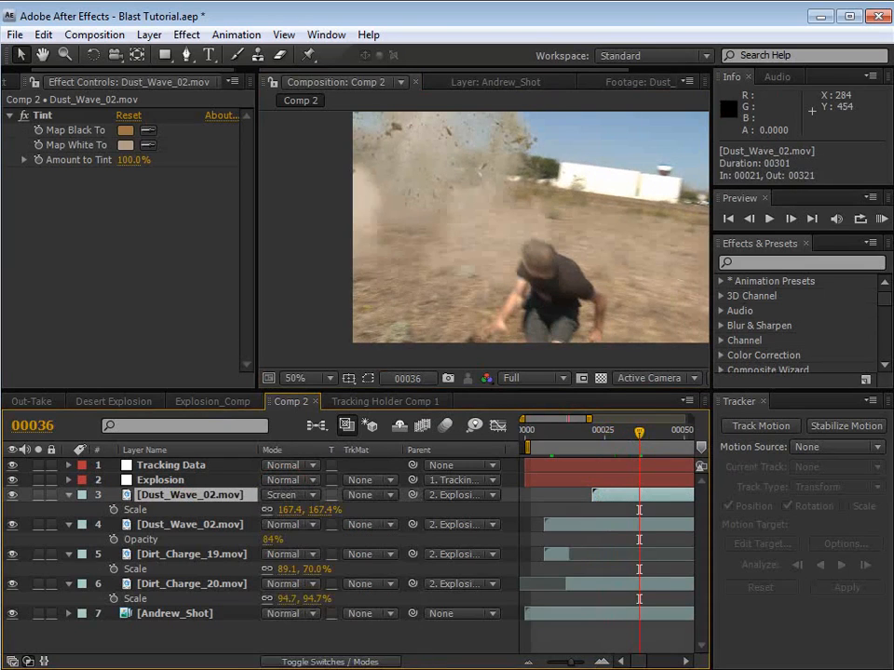
pyautogui.moveTo(589, 419)
pyautogui.mouseDown()
pyautogui.moveTo(691, 420)
pyautogui.moveTo(594, 432)
pyautogui.mouseUp()
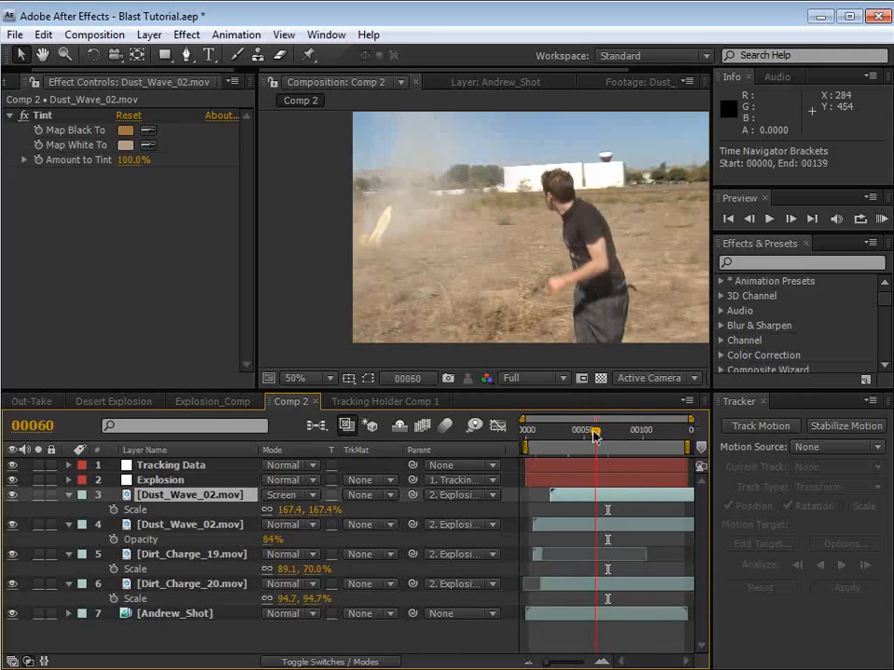
# Step: End the work area at frame 60 and preview the composite
pyautogui.press('n')
pyautogui.click(578, 511)
pyautogui.press('KP_0')
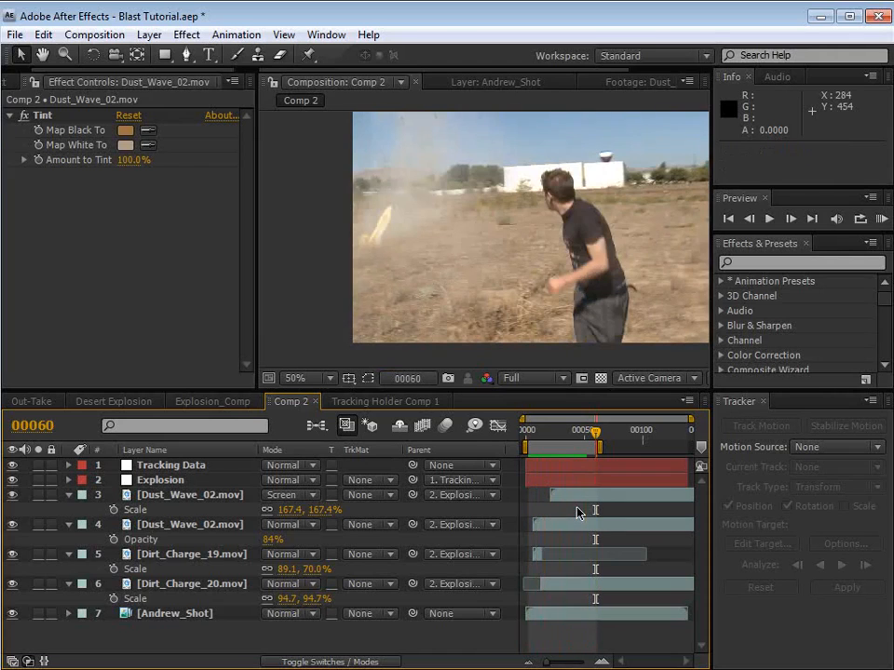
# Step: Shift the duplicate Dust_Wave_02.mov earlier to start at frame 13, previewing the timing from frame 11
pyautogui.moveTo(559, 503); pyautogui.dragTo(557, 503)
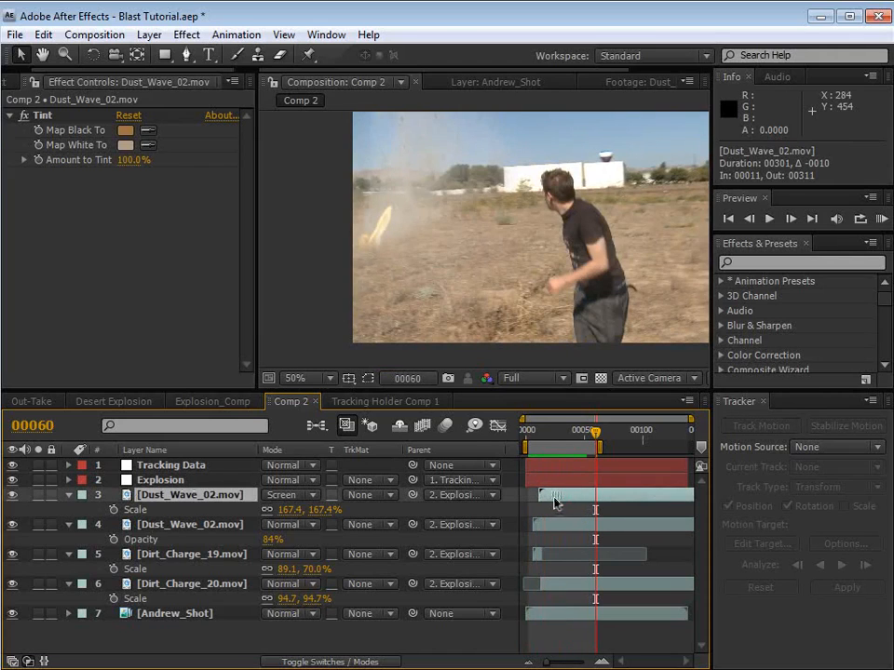
pyautogui.click(539, 431)
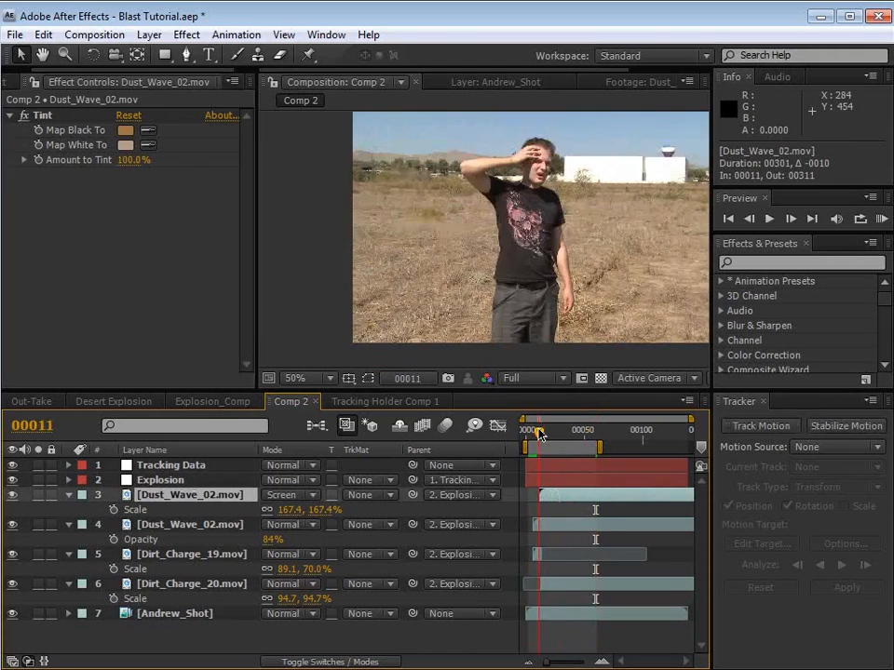
pyautogui.press('KP_0')
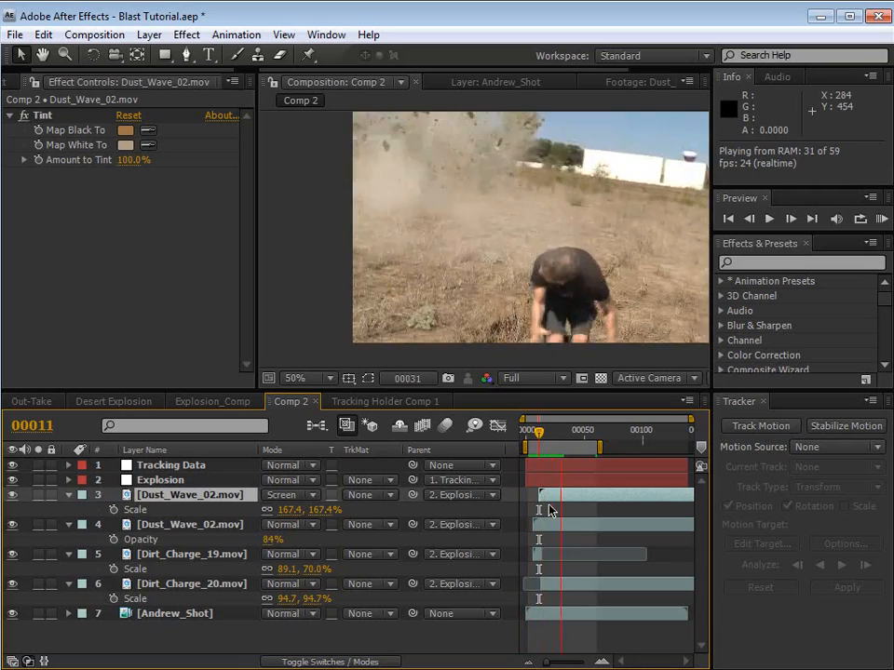
pyautogui.moveTo(547, 496); pyautogui.dragTo(550, 502)
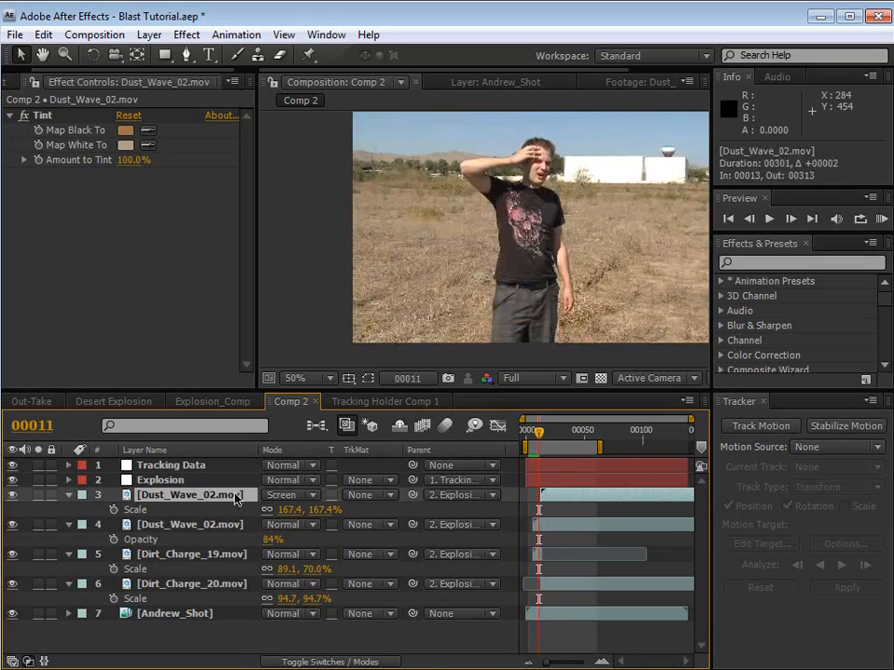
# Step: Set the duplicate Dust_Wave_02.mov to Normal blending mode and check the frames from 22 to 43
pyautogui.click(289, 495)
pyautogui.click(298, 265)
pyautogui.moveTo(538, 432); pyautogui.dragTo(553, 436)
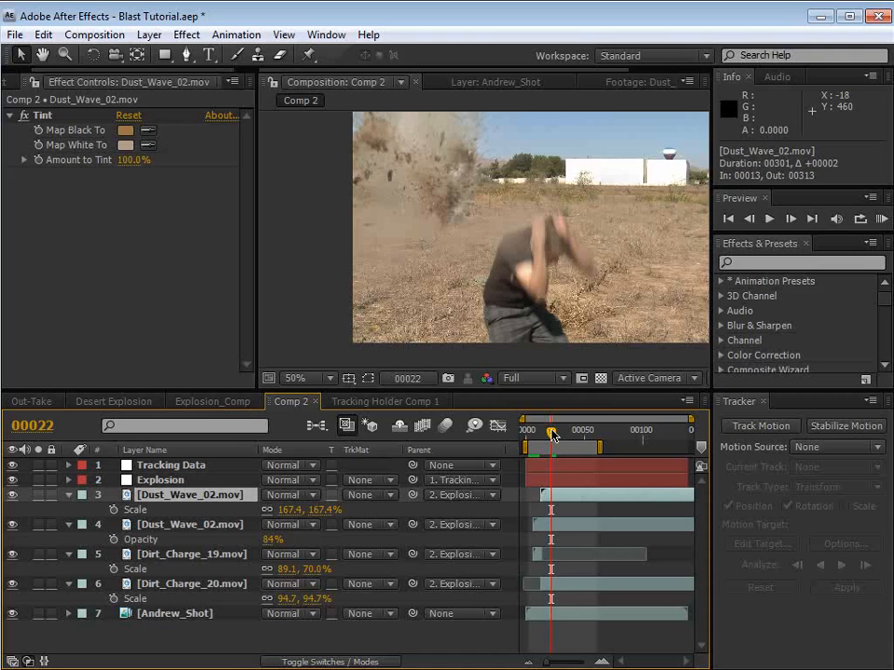
pyautogui.moveTo(547, 434); pyautogui.dragTo(577, 438)
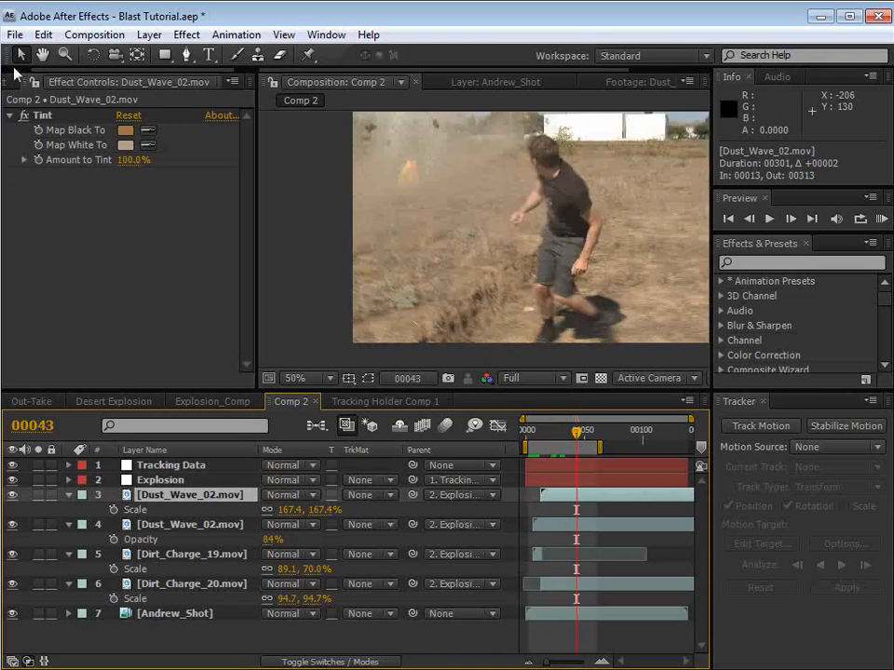
# Step: Review the Dust_Wave_01.mov footage and add it to Comp 2 above the upper Dust_Wave_02.mov layer
pyautogui.click(17, 80)
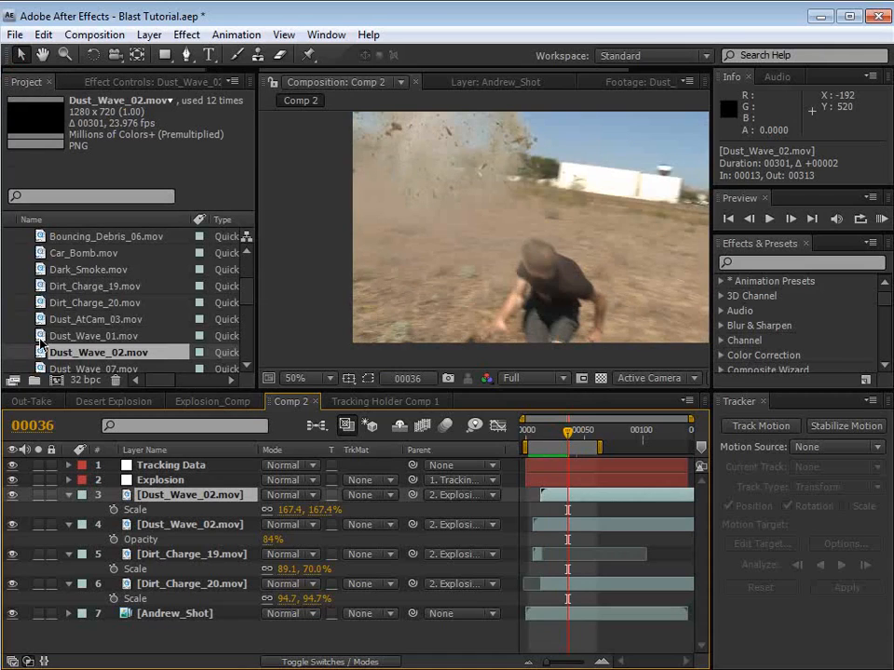
pyautogui.doubleClick(40, 337)
pyautogui.moveTo(279, 342)
pyautogui.mouseDown()
pyautogui.moveTo(272, 342)
pyautogui.moveTo(288, 341)
pyautogui.mouseUp()
pyautogui.moveTo(337, 72); pyautogui.dragTo(256, 75)
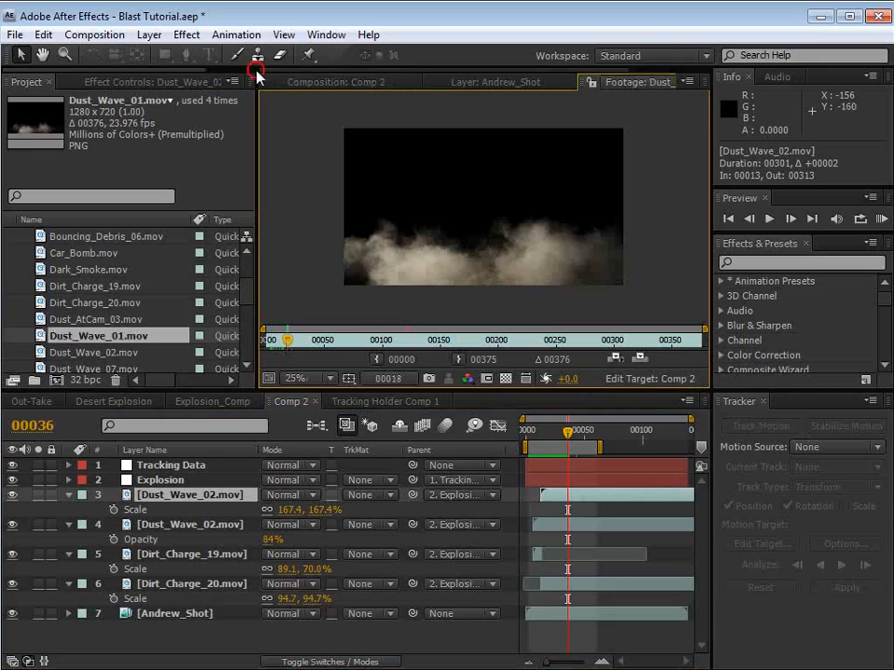
pyautogui.click(328, 81)
pyautogui.moveTo(578, 435); pyautogui.dragTo(584, 441)
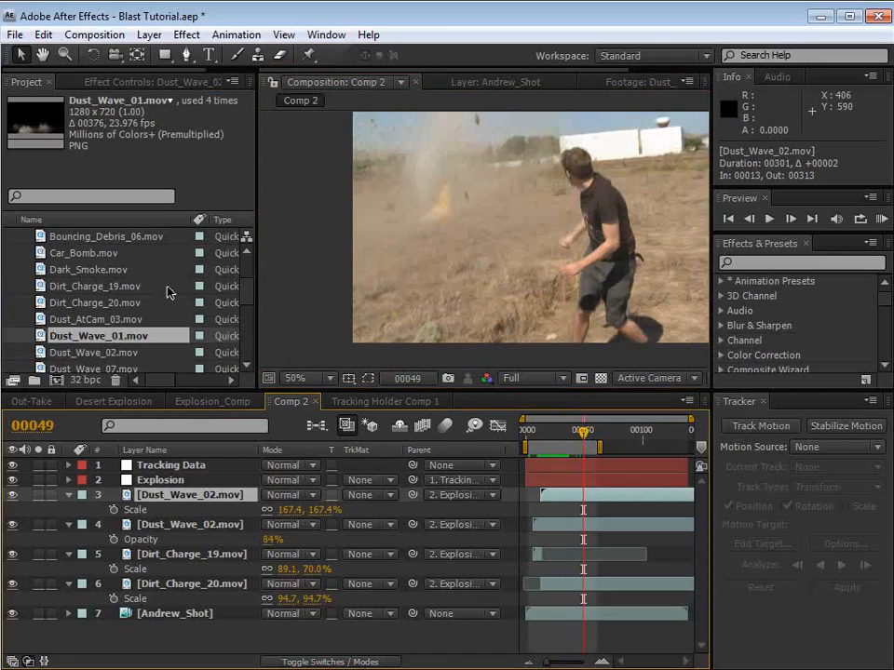
pyautogui.moveTo(71, 339); pyautogui.dragTo(582, 500)
# Step: Copy the Tint effect from the upper Dust_Wave_02.mov layer to Dust_Wave_01.mov
pyautogui.click(566, 510)
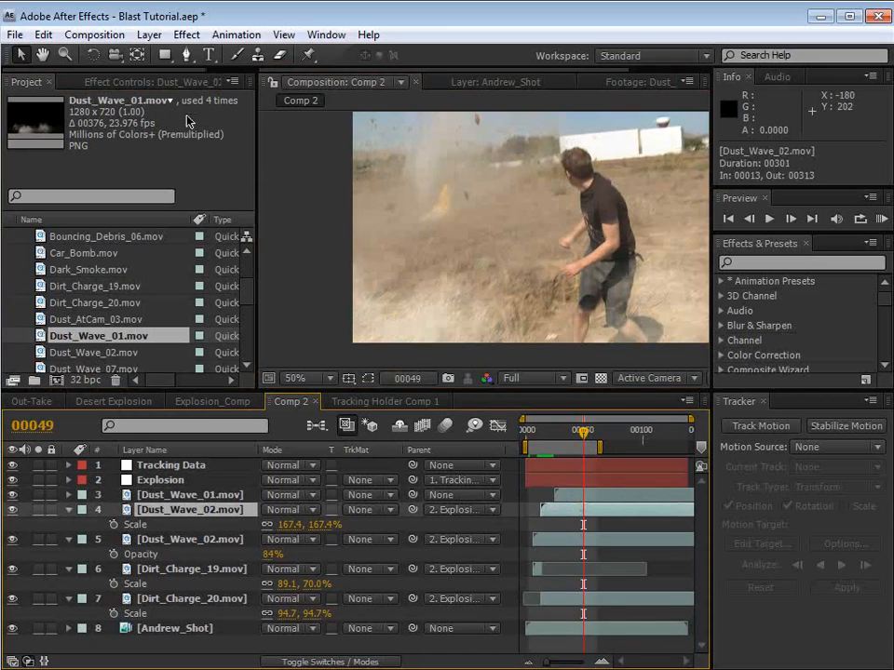
pyautogui.click(140, 84)
pyautogui.click(53, 114)
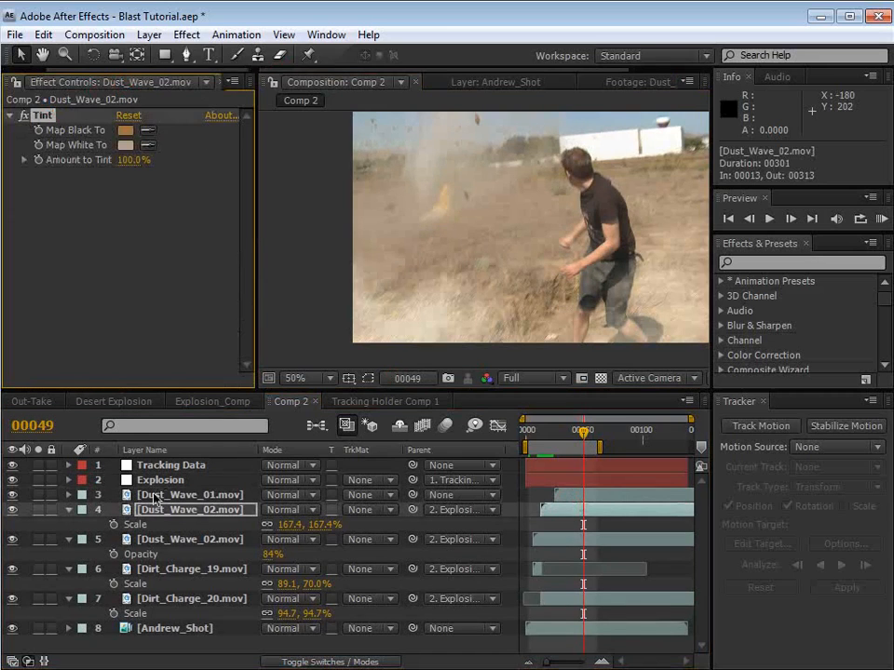
pyautogui.click(155, 496)
pyautogui.hotkey('ctrl', 'v')
# Step: Move Dust_Wave_01.mov to about position 454, 212 and set its Tint Map White To colour to light beige D1BFAD
pyautogui.moveTo(472, 320); pyautogui.dragTo(459, 294)
pyautogui.click(124, 145)
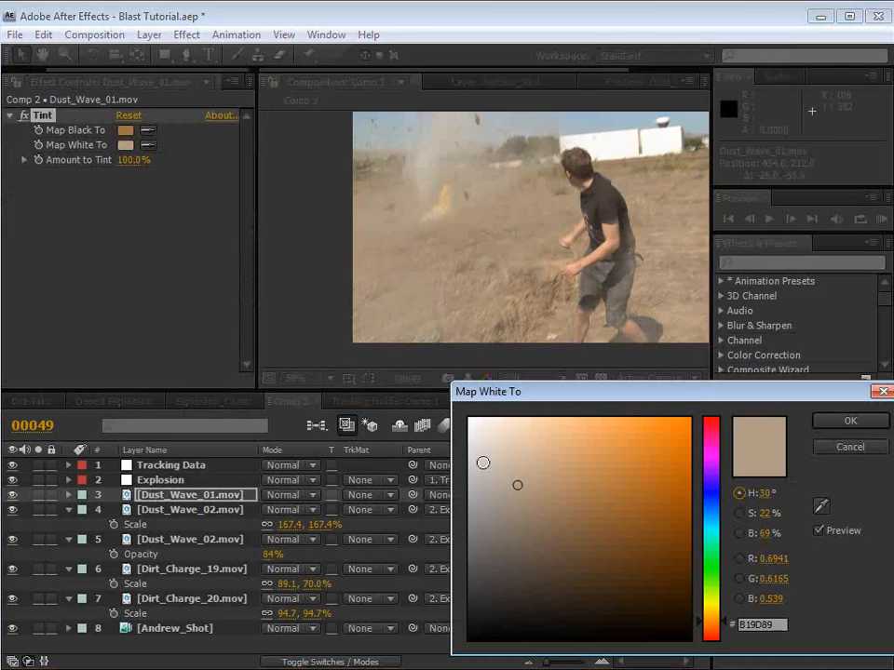
pyautogui.click(506, 461)
pyautogui.click(861, 420)
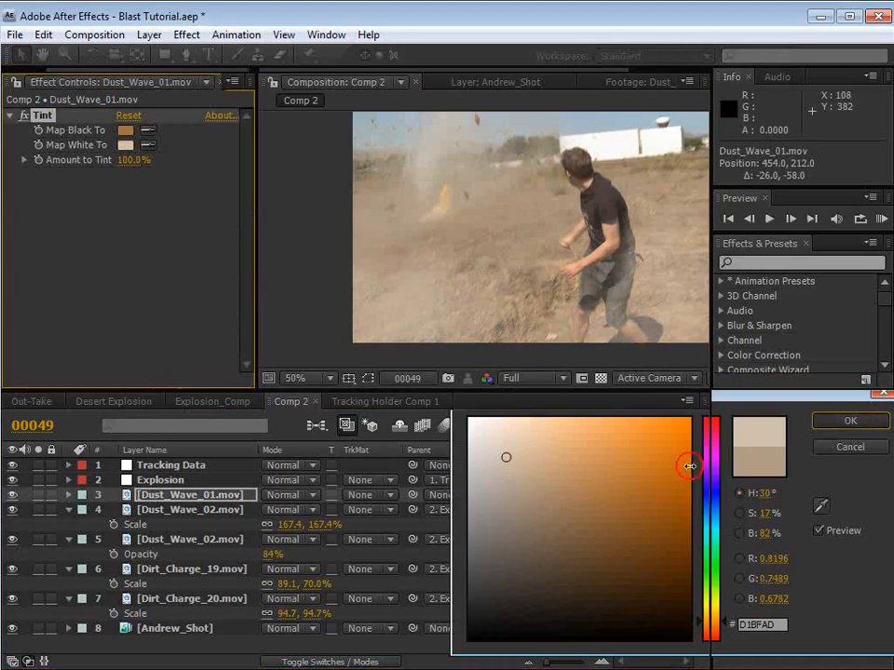
# Step: Extend the work area to frame 114 and delay Dust_Wave_01.mov to start at frame 64
pyautogui.moveTo(598, 447); pyautogui.dragTo(662, 447)
pyautogui.click(587, 436)
pyautogui.moveTo(587, 442); pyautogui.dragTo(610, 440)
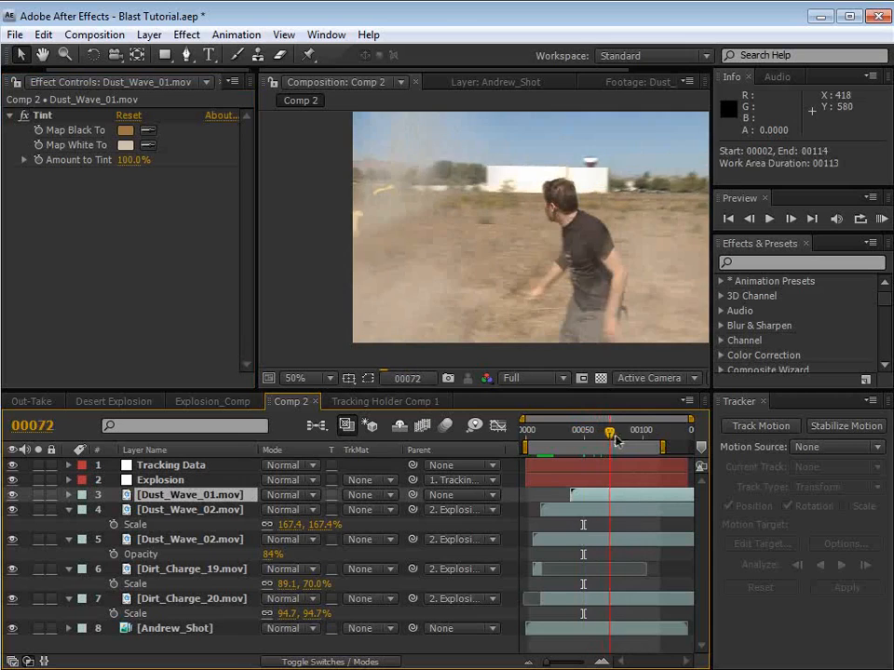
pyautogui.moveTo(586, 495); pyautogui.dragTo(616, 497)
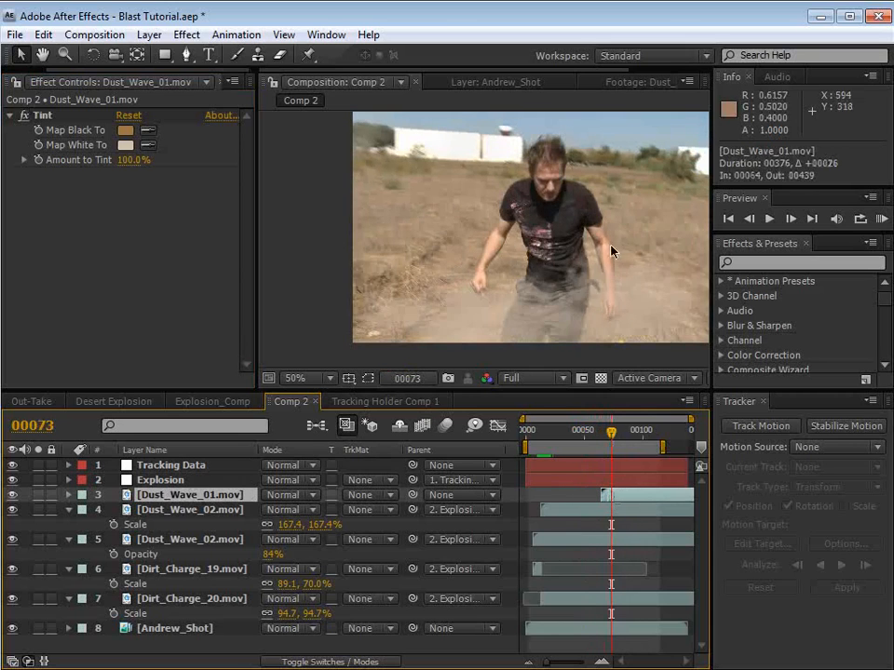
# Step: Scale Dust_Wave_01.mov to 155% and move it to about position 64, 16
pyautogui.moveTo(616, 318); pyautogui.dragTo(456, 314)
pyautogui.press('s')
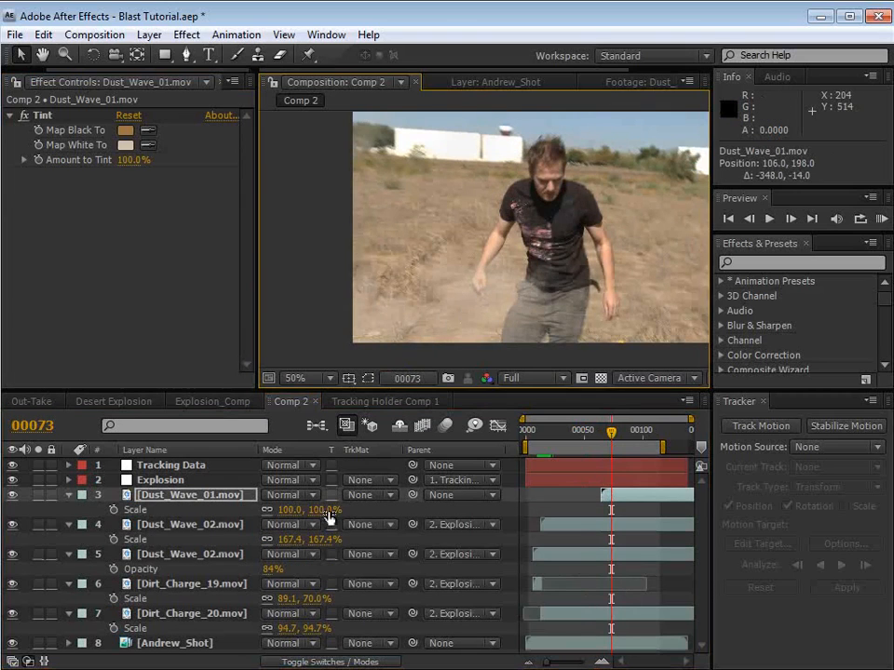
pyautogui.moveTo(331, 508); pyautogui.dragTo(365, 508)
pyautogui.moveTo(419, 342); pyautogui.dragTo(399, 258)
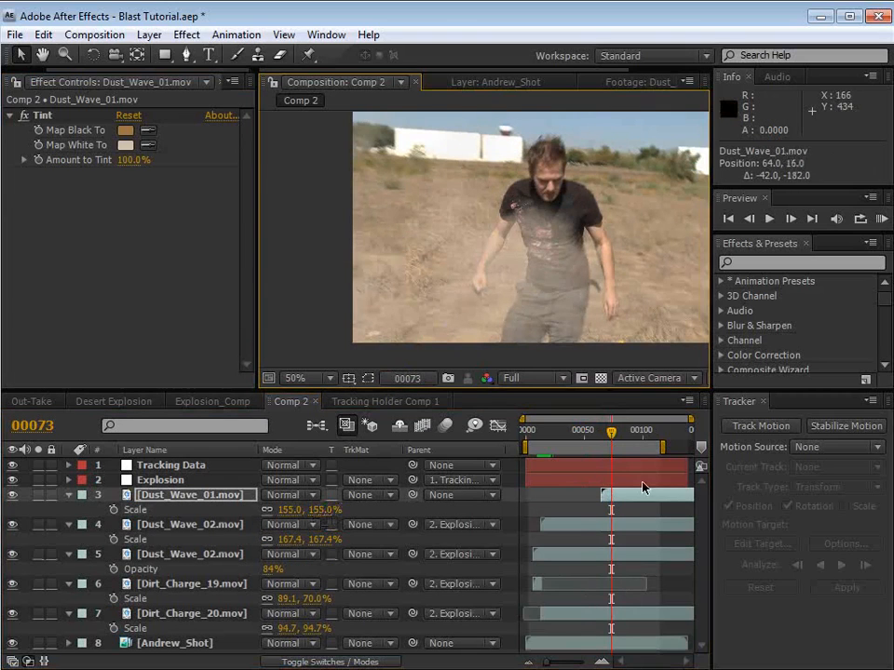
# Step: Fade in Dust_Wave_01.mov with Opacity keyframes of 0% at about frame 66 and 100% at frame 79
pyautogui.click(114, 510)
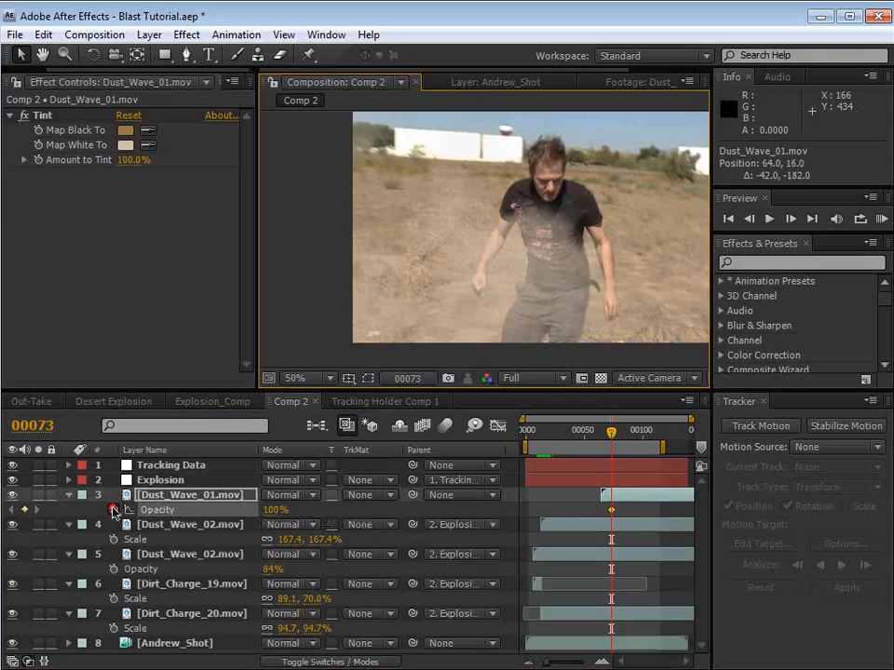
pyautogui.moveTo(611, 432); pyautogui.dragTo(607, 433)
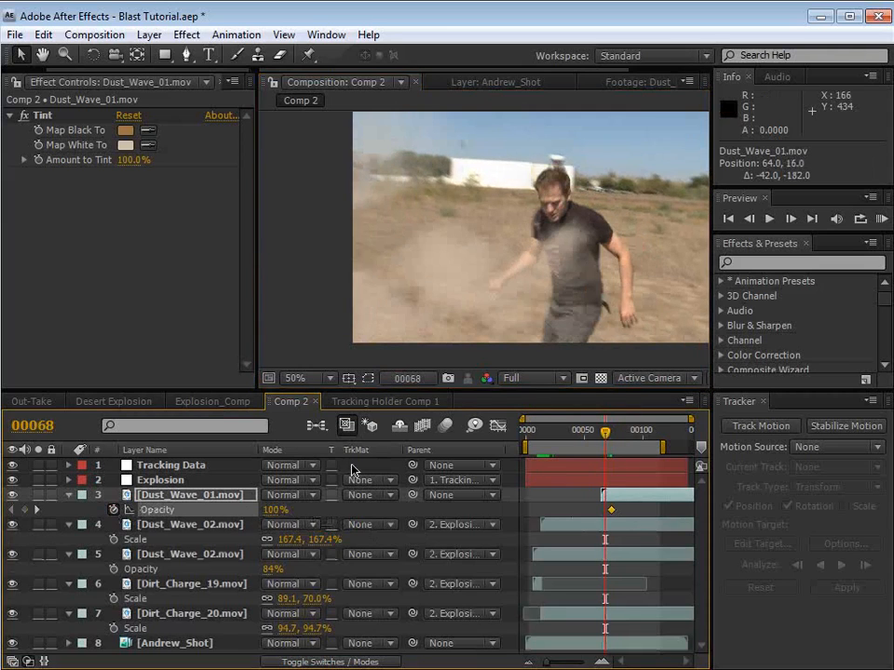
pyautogui.click(270, 510)
pyautogui.write('0')
pyautogui.press('Return')
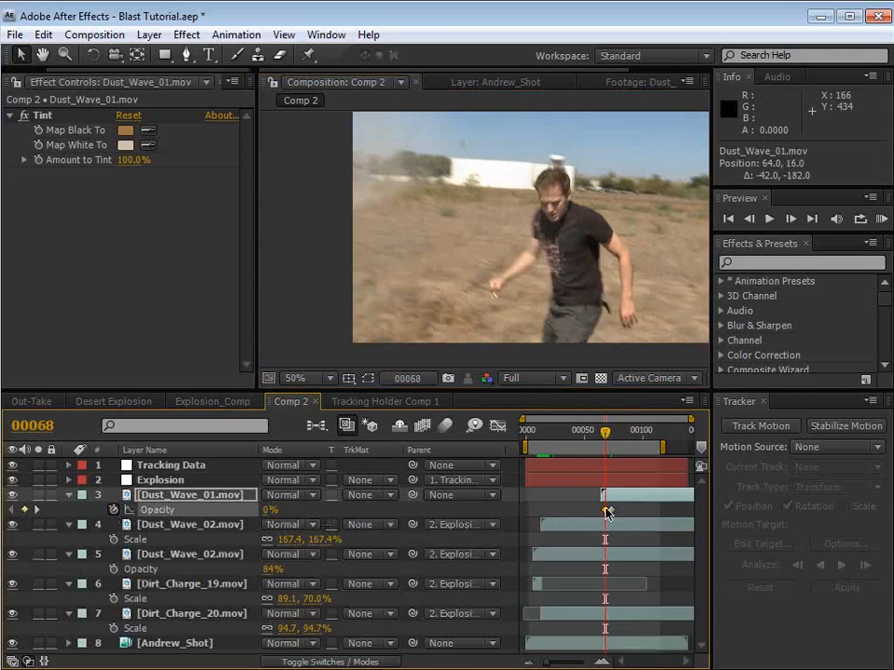
pyautogui.moveTo(607, 512); pyautogui.dragTo(604, 511)
pyautogui.moveTo(607, 431); pyautogui.dragTo(628, 436)
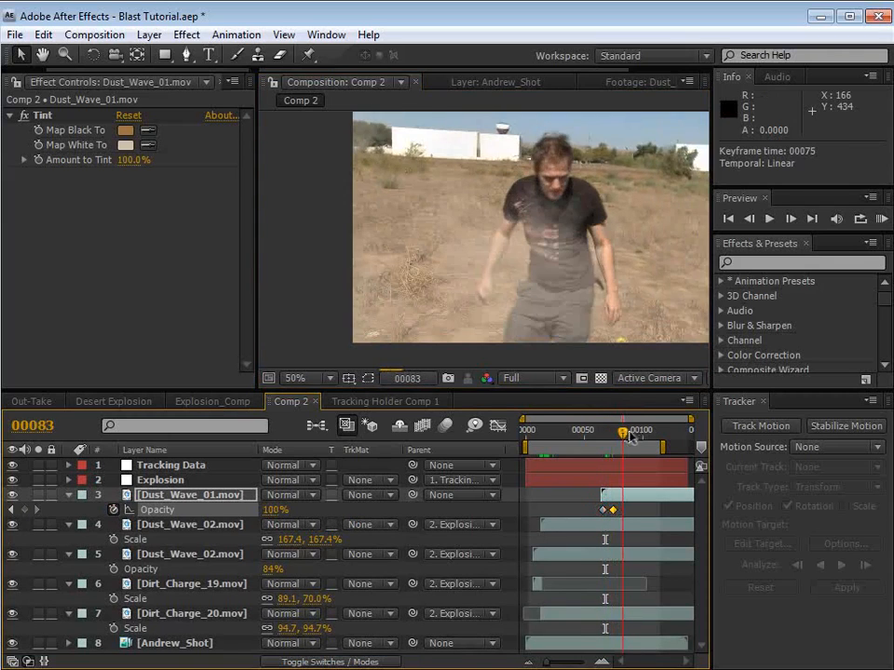
pyautogui.click(634, 434)
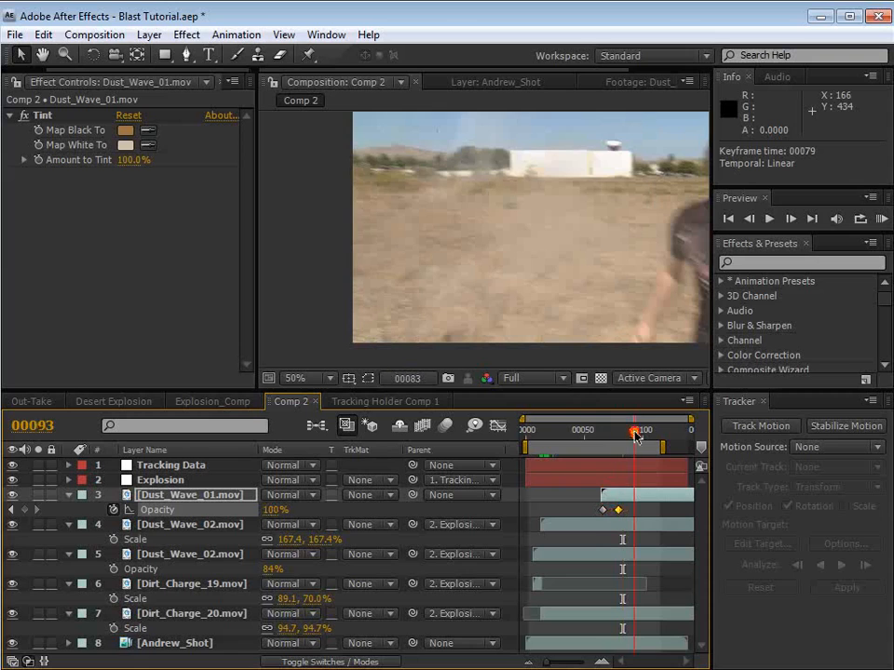
# Step: Parent Dust_Wave_01.mov to the Explosion null and check the result around frame 70
pyautogui.moveTo(634, 434); pyautogui.dragTo(614, 433)
pyautogui.moveTo(412, 497); pyautogui.dragTo(163, 480)
pyautogui.moveTo(611, 433); pyautogui.dragTo(608, 433)
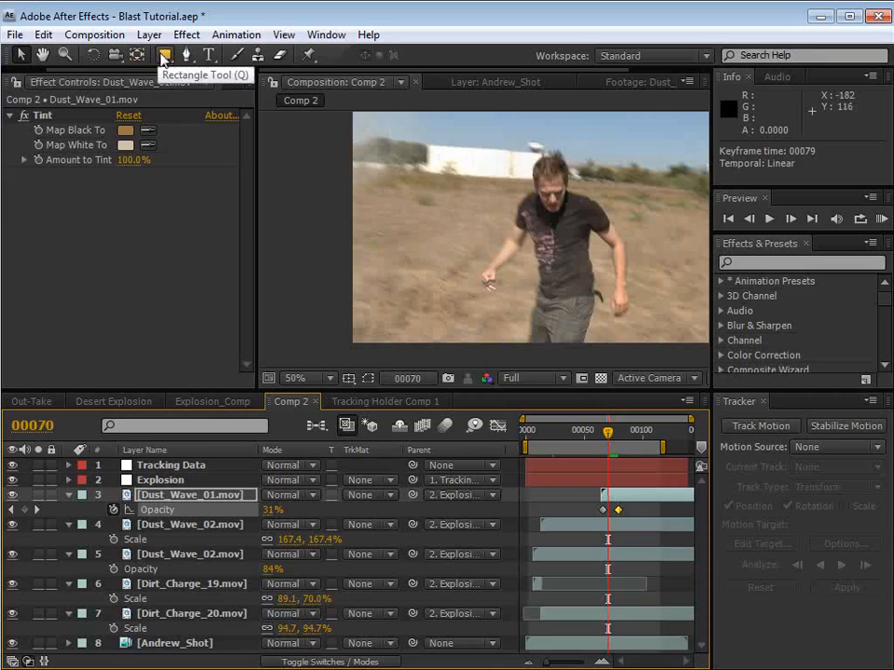
# Step: Draw a rectangular mask inside the edges of Dust_Wave_01.mov, about T 93.2, B 688.9, R 1210.4
pyautogui.click(162, 54)
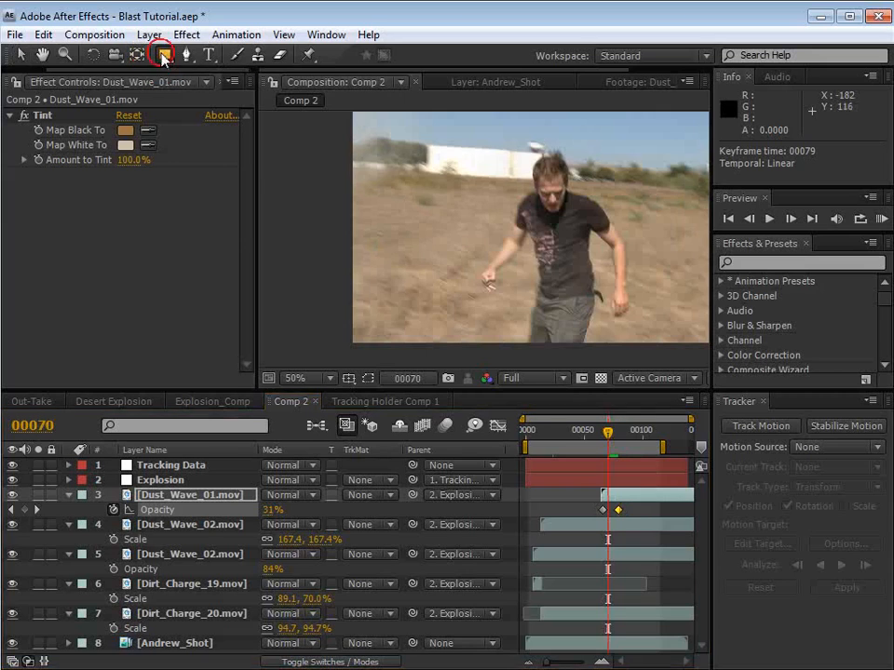
pyautogui.click(628, 512)
pyautogui.click(626, 495)
pyautogui.press(',')
pyautogui.press(',')
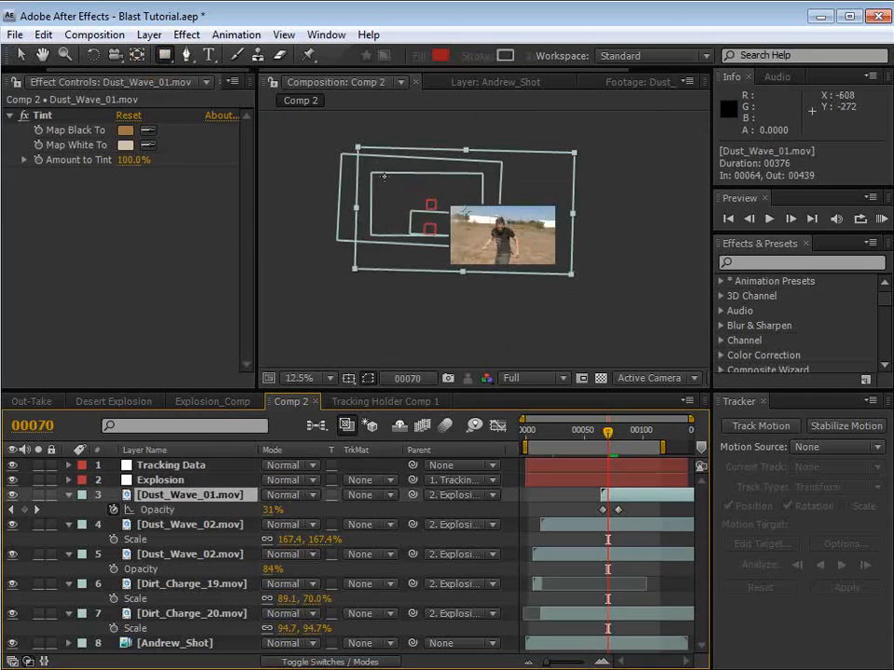
pyautogui.moveTo(370, 165)
pyautogui.mouseDown()
pyautogui.moveTo(539, 243)
pyautogui.moveTo(587, 289)
pyautogui.moveTo(558, 268)
pyautogui.mouseUp()
# Step: Set the Mask Feather of Dust_Wave_01.mov's mask to 60 pixels
pyautogui.press('f')
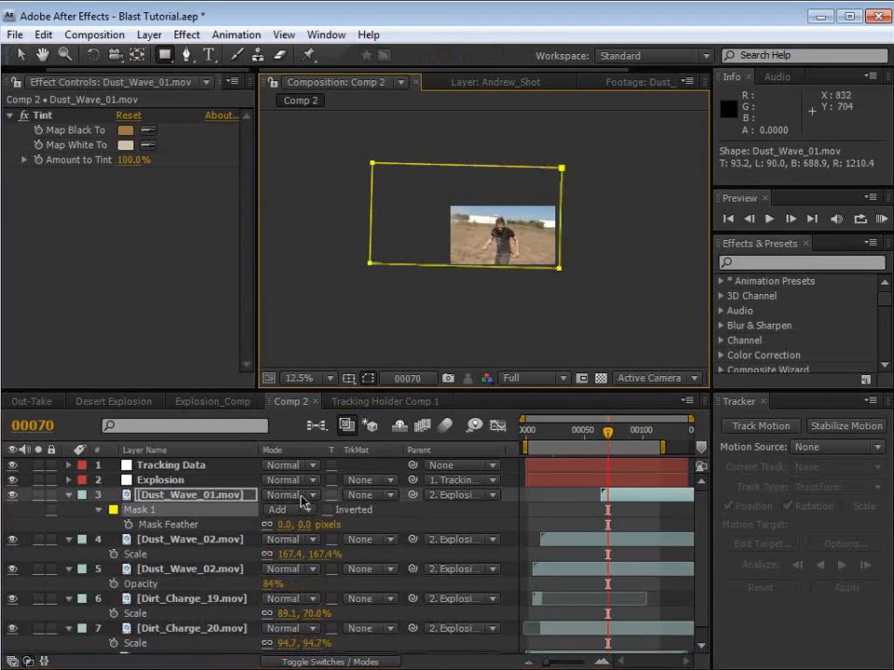
pyautogui.moveTo(302, 527); pyautogui.dragTo(361, 523)
pyautogui.press('v')
pyautogui.click(560, 511)
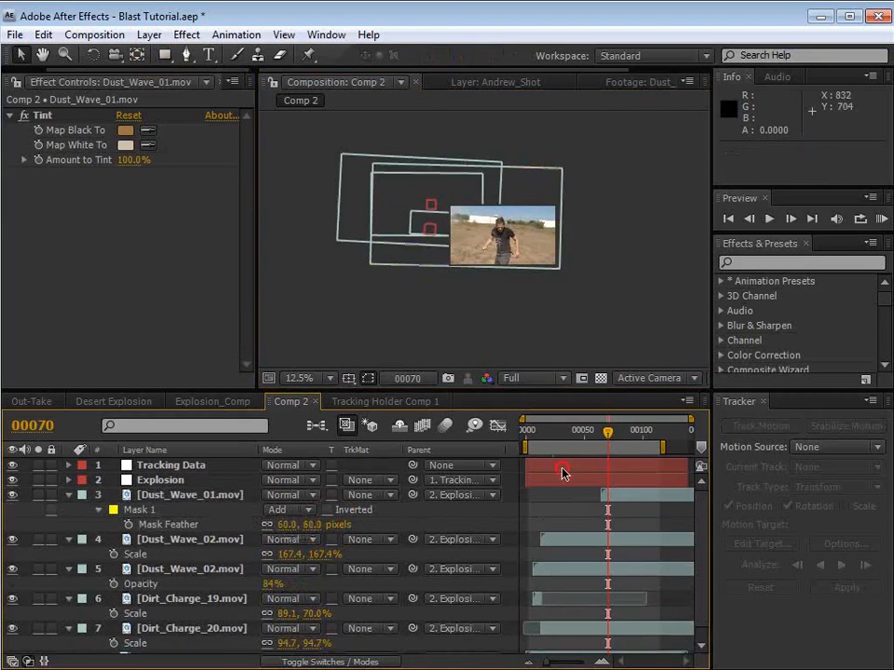
# Step: Hide the Andrew_Shot layer to view the dust and dirt elements on their own
pyautogui.scroll(1, 469, 257)
pyautogui.scroll(-1, 146, 577)
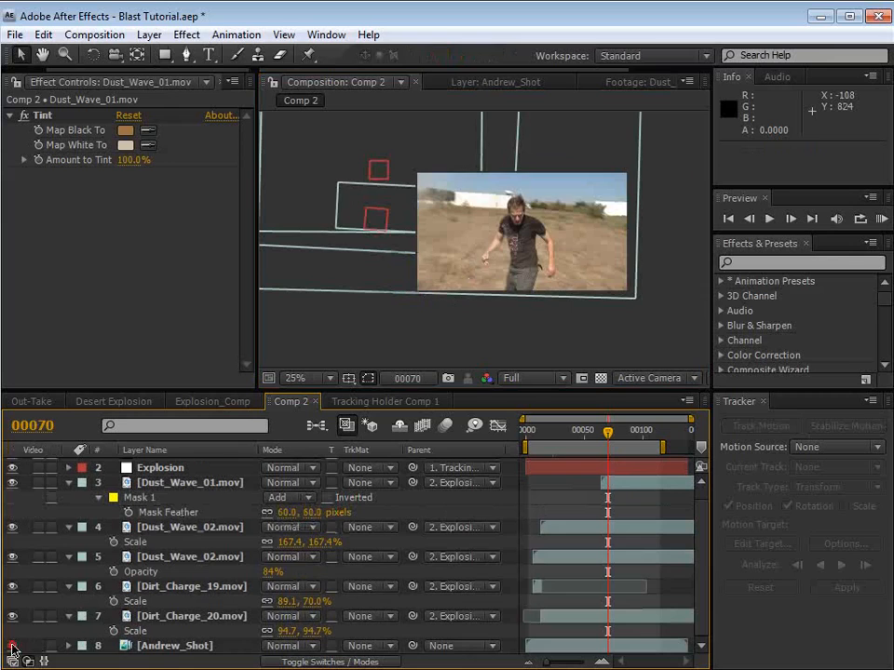
pyautogui.press('h')
pyautogui.scroll(2, 493, 293)
pyautogui.moveTo(479, 276); pyautogui.dragTo(453, 258)
pyautogui.press('v')
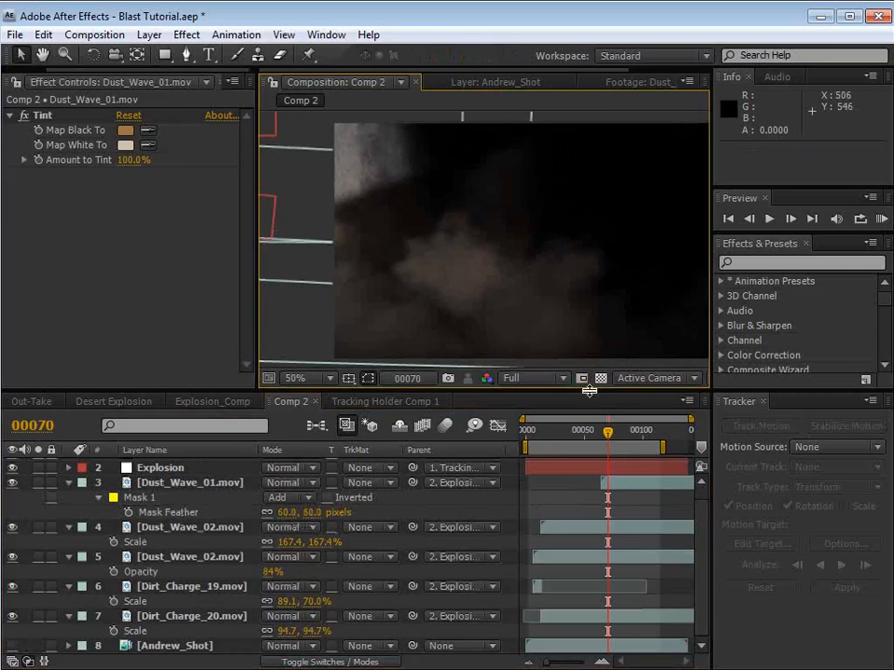
# Step: Save the project and preview the isolated explosion elements over the work area
pyautogui.hotkey('ctrl', 's')
pyautogui.press('KP_0')
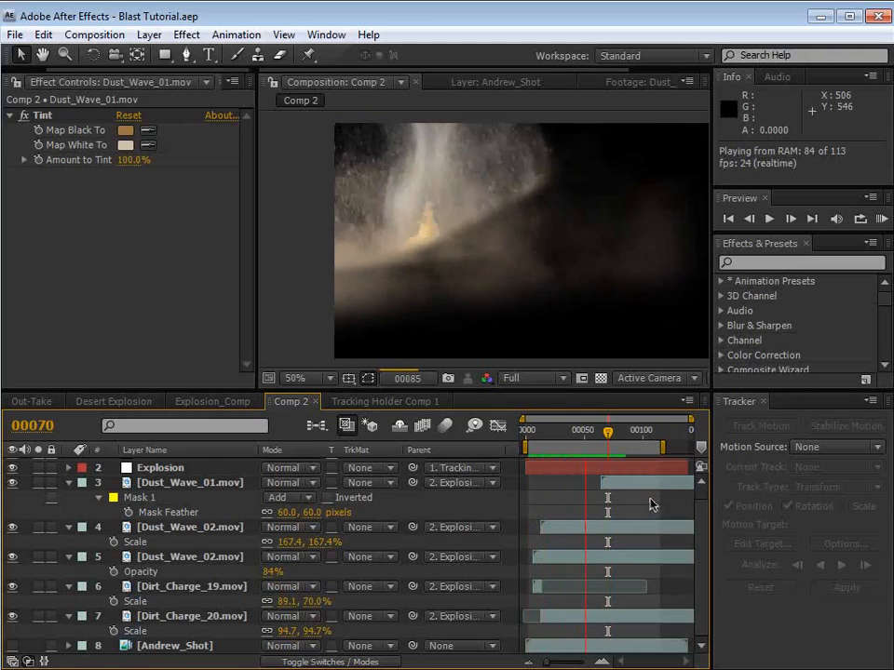
pyautogui.click(629, 483)
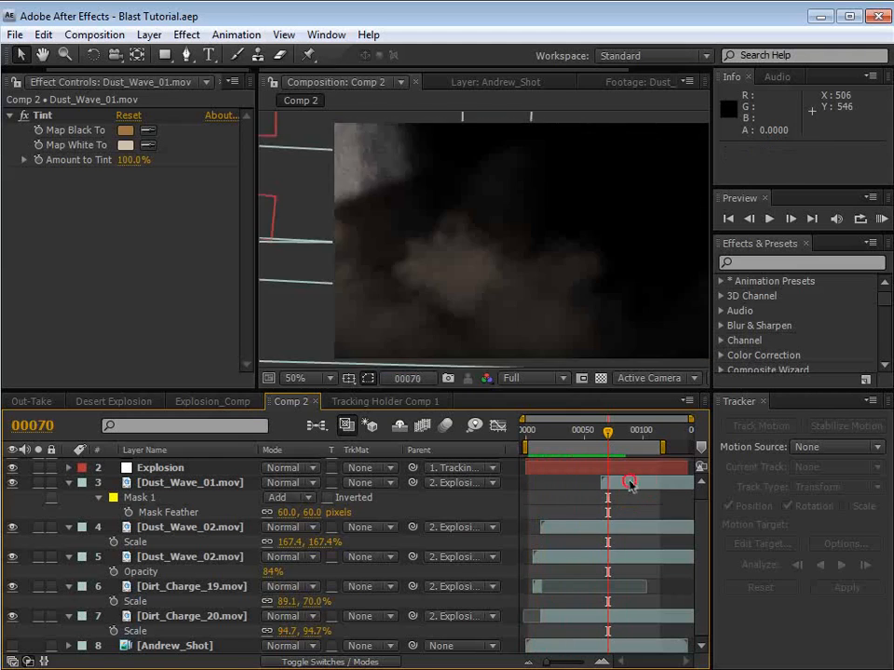
# Step: Start the work area at frame 54 and preview the entrance of Dust_Wave_01.mov
pyautogui.click(588, 433)
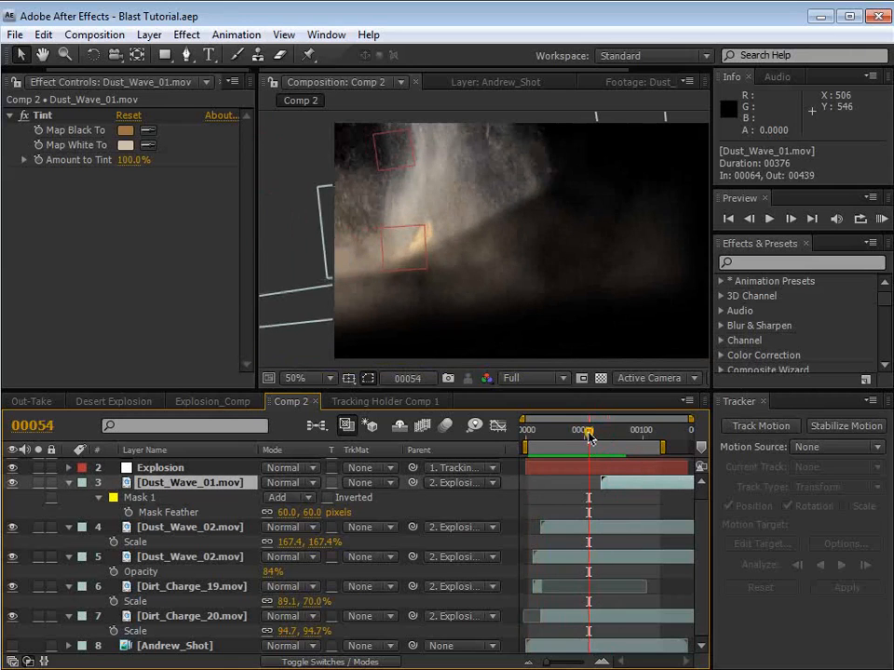
pyautogui.press('b')
pyautogui.press('KP_0')
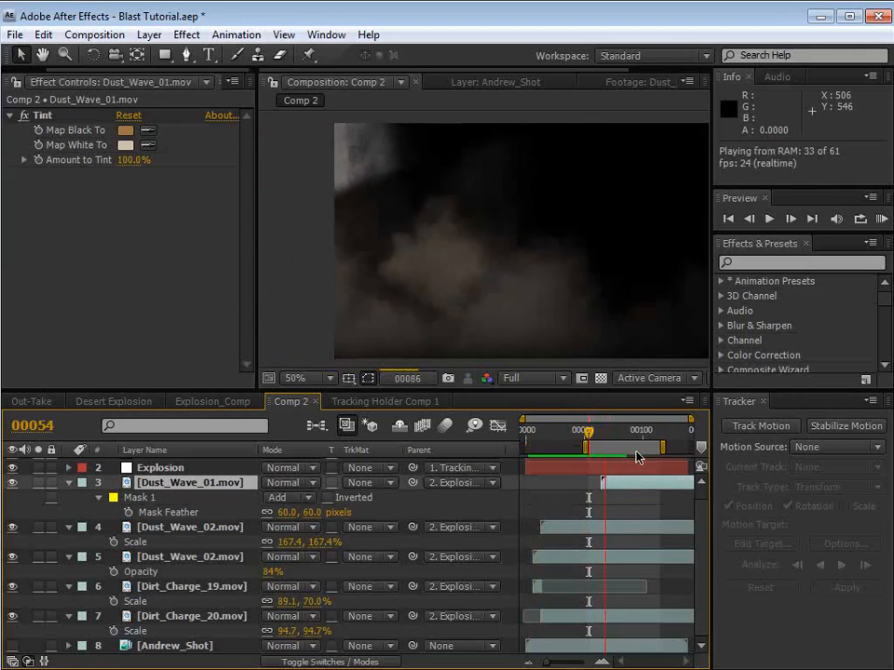
# Step: Lengthen the opacity fade-in of Dust_Wave_01.mov by moving its second keyframe to frame 81
pyautogui.click(623, 483)
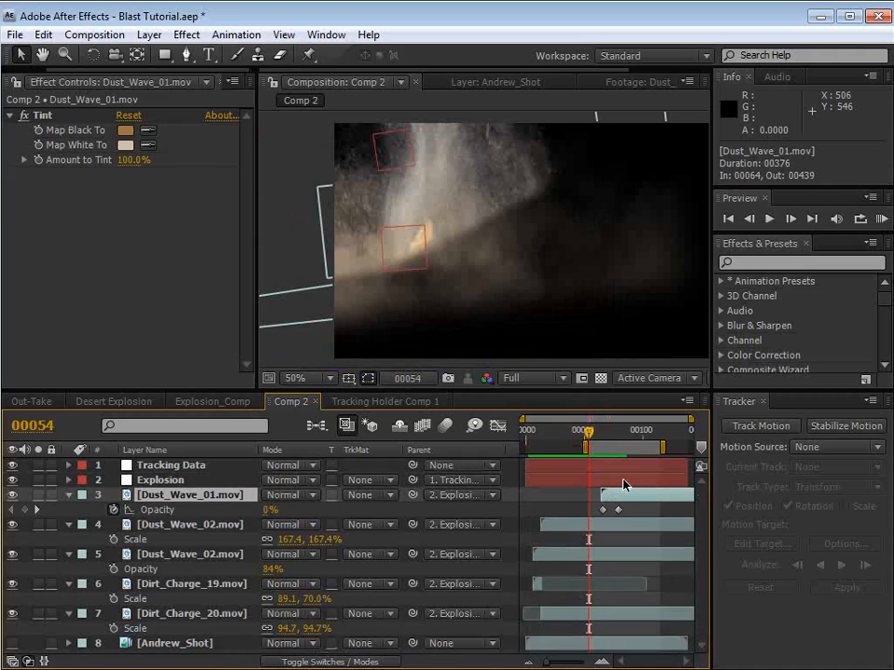
pyautogui.scroll(5, 618, 512)
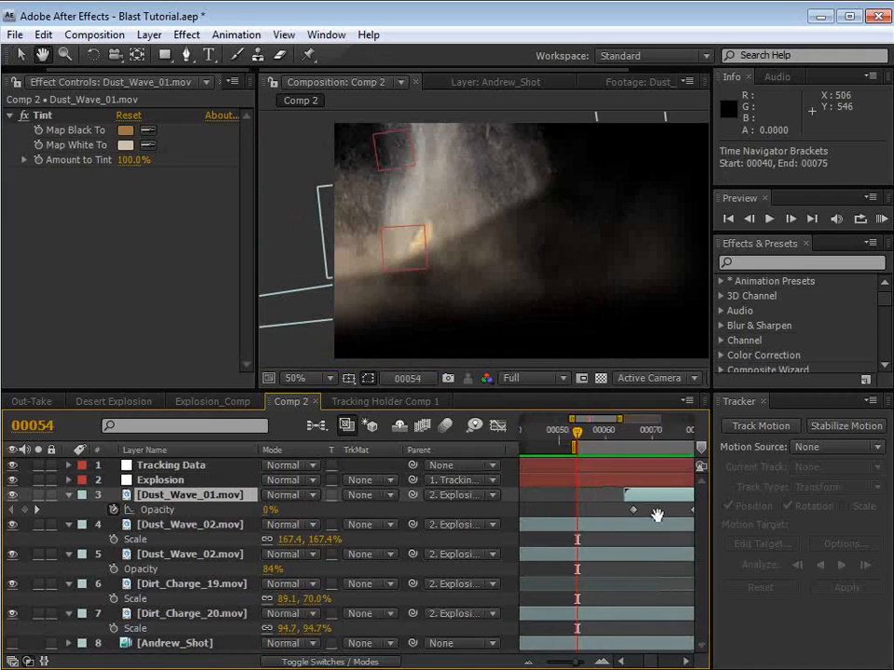
pyautogui.scroll(-3, 604, 526)
pyautogui.moveTo(581, 501)
pyautogui.mouseDown()
pyautogui.moveTo(555, 504)
pyautogui.moveTo(555, 512)
pyautogui.moveTo(571, 511)
pyautogui.mouseUp()
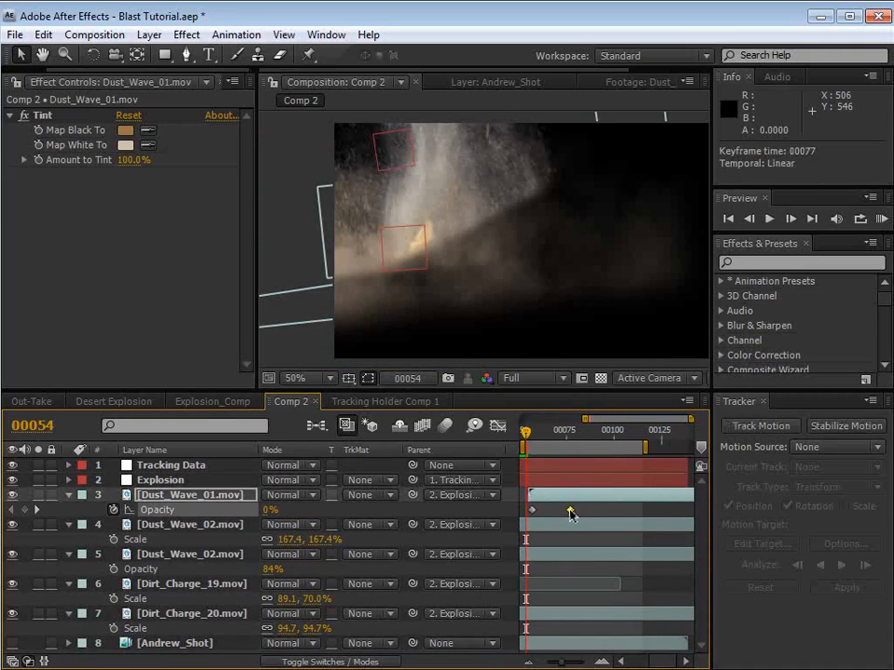
pyautogui.moveTo(526, 434); pyautogui.dragTo(553, 435)
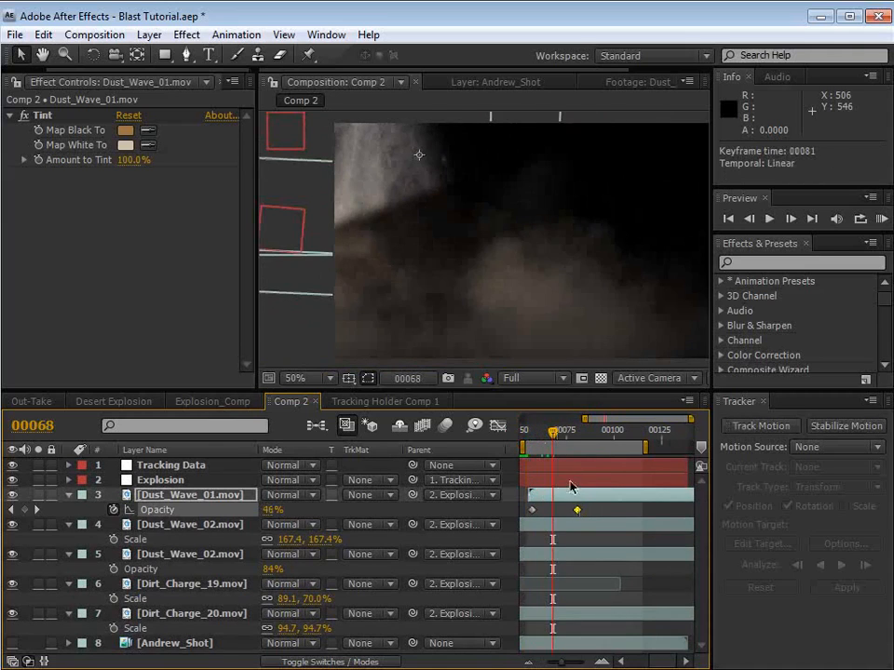
# Step: Slide Dust_Wave_01.mov earlier to start at about frame 50 and move the work area's start to frame 0
pyautogui.moveTo(581, 497); pyautogui.dragTo(606, 534)
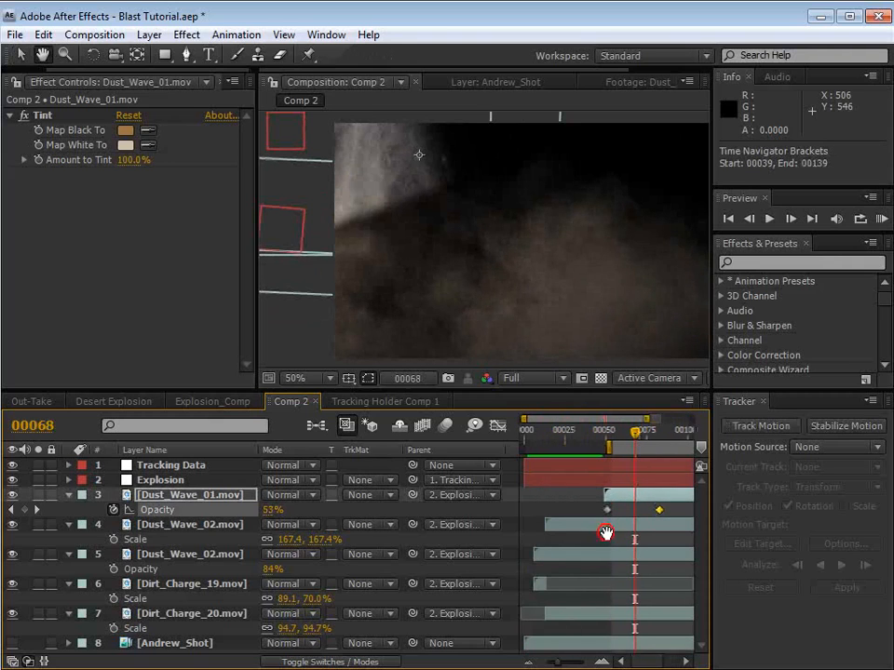
pyautogui.press('-')
pyautogui.moveTo(592, 452)
pyautogui.mouseDown()
pyautogui.moveTo(504, 455)
pyautogui.moveTo(544, 438)
pyautogui.moveTo(586, 443)
pyautogui.mouseUp()
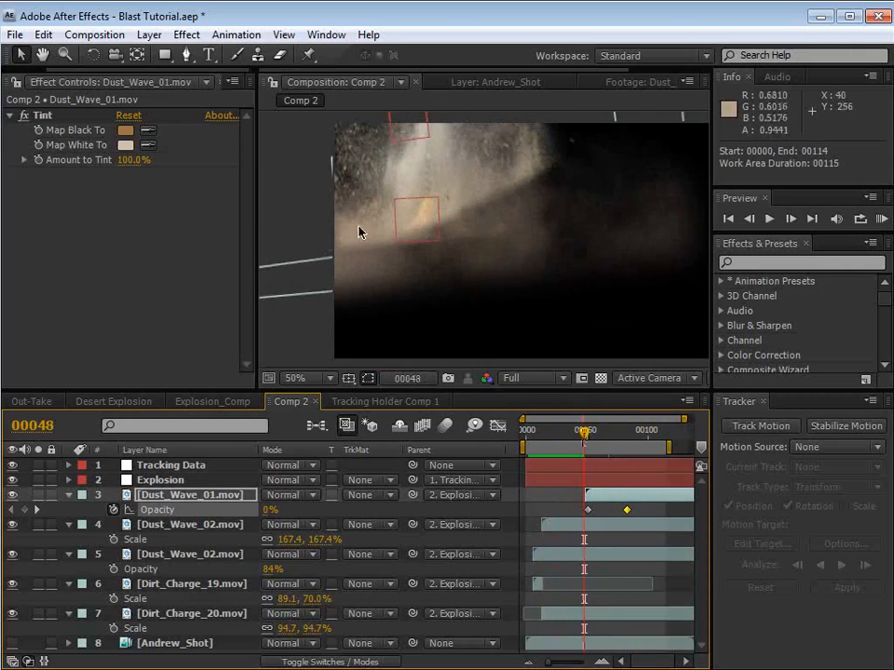
# Step: Set the Mask Feather of Dirt_Charge_20.mov's mask to 49 pixels
pyautogui.click(189, 587)
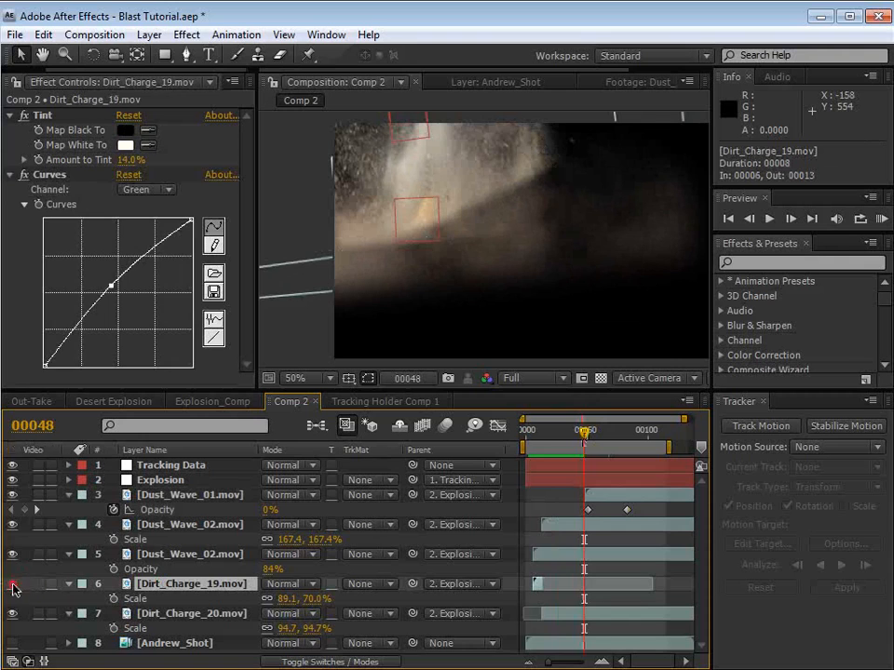
pyautogui.click(146, 616)
pyautogui.press('f')
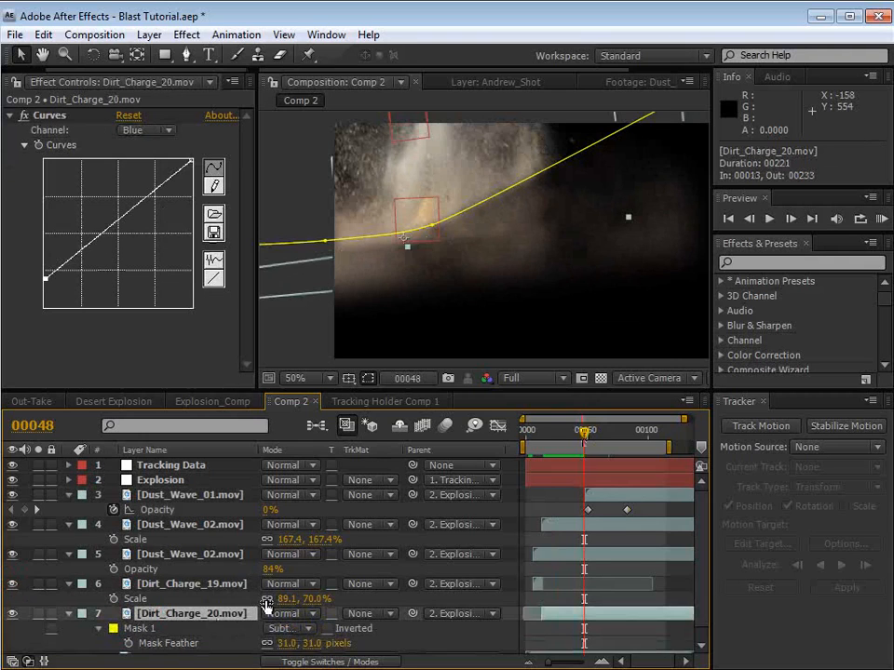
pyautogui.scroll(-1, 280, 605)
pyautogui.moveTo(310, 638); pyautogui.dragTo(327, 639)
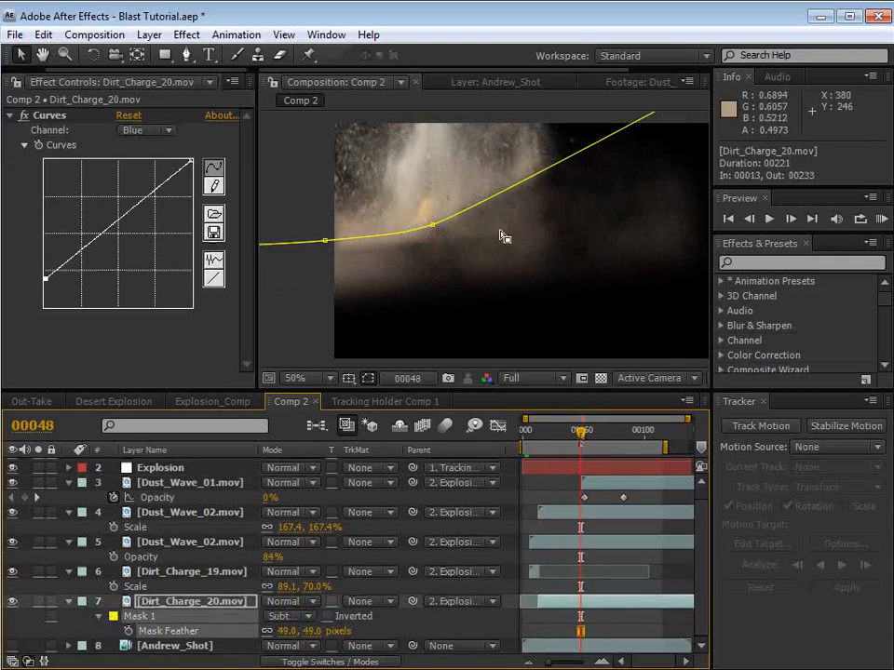
pyautogui.scroll(-2, 521, 214)
pyautogui.moveTo(555, 181); pyautogui.dragTo(562, 207)
pyautogui.click(513, 355)
pyautogui.scroll(1, 495, 292)
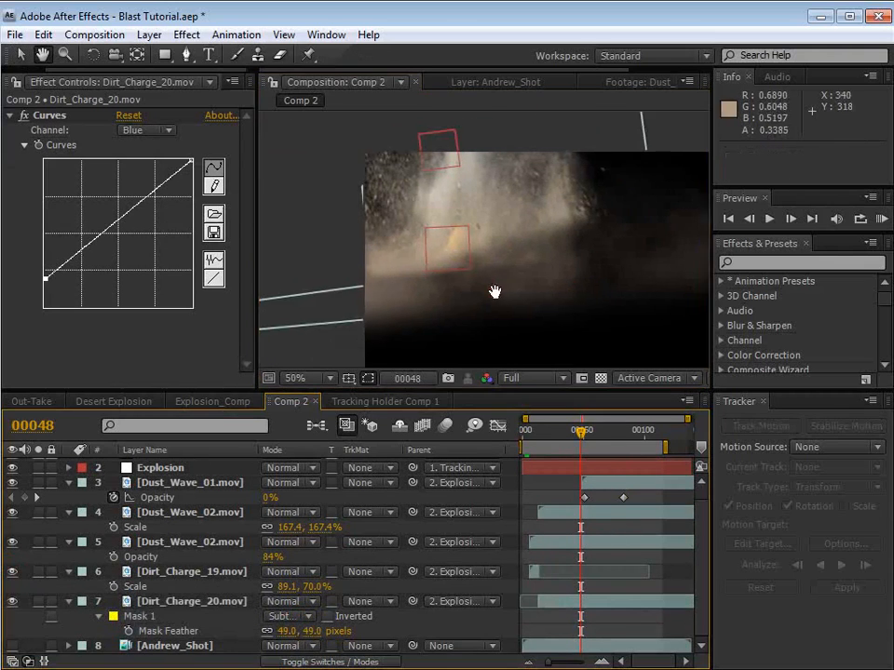
# Step: Check the softened mask at frame 64, save the project and collapse the properties of all layers
pyautogui.click(599, 438)
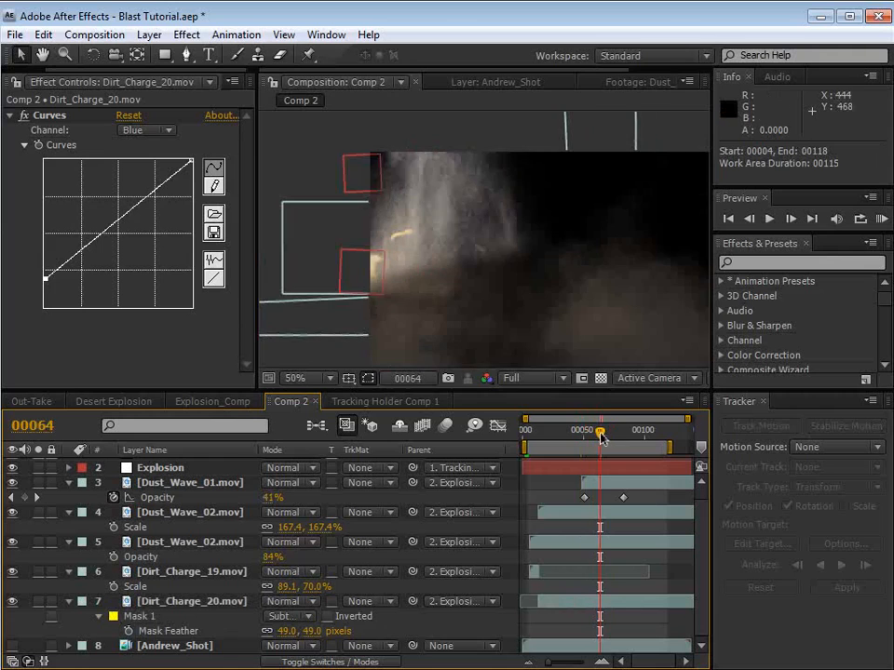
pyautogui.press('h')
pyautogui.press('v')
pyautogui.hotkey('ctrl', 's')
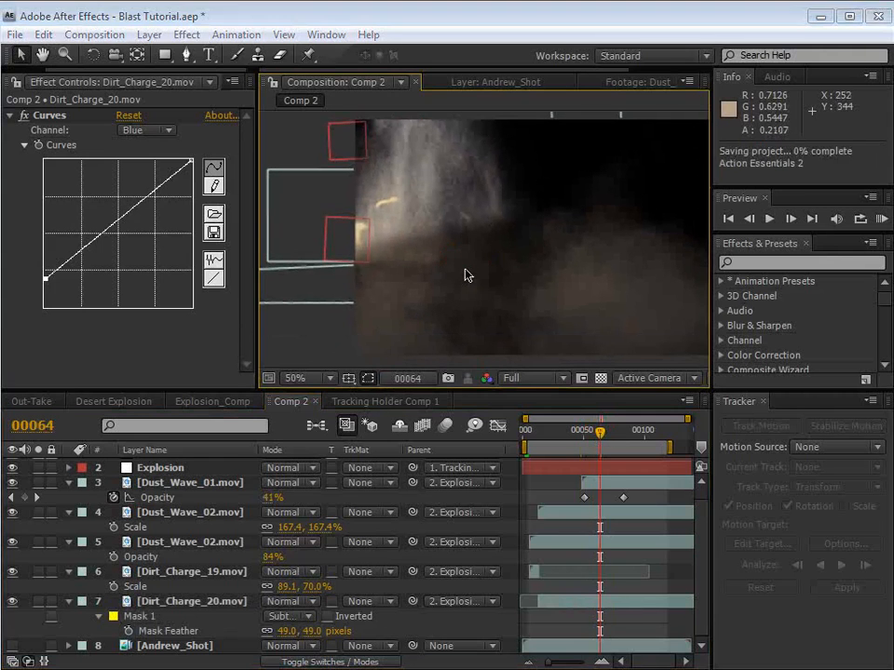
pyautogui.hotkey('ctrl', 'a')
pyautogui.click(69, 542)
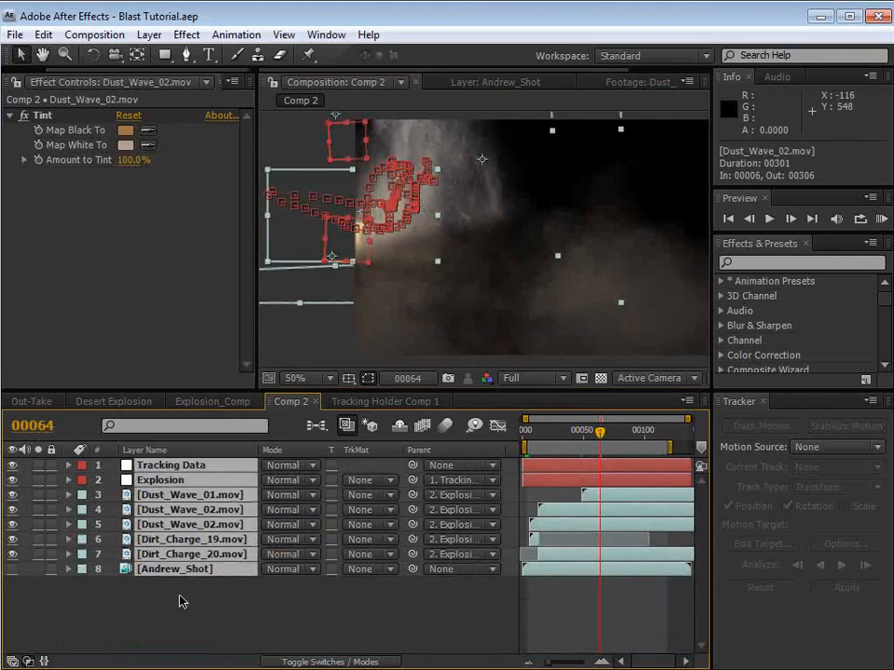
pyautogui.click(193, 602)
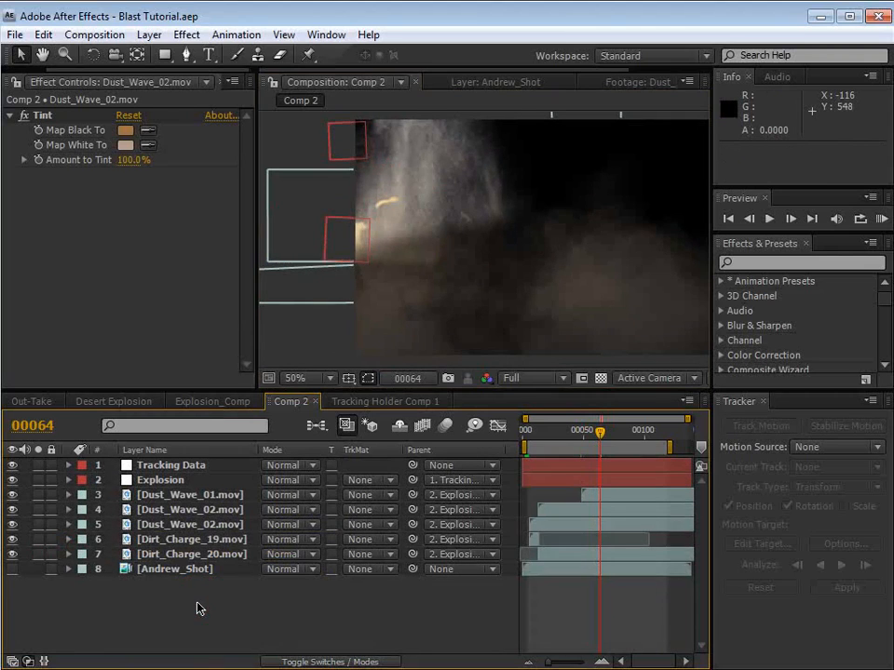
# Step: Duplicate the Dirt_Charge_19.mov layer
pyautogui.click(163, 539)
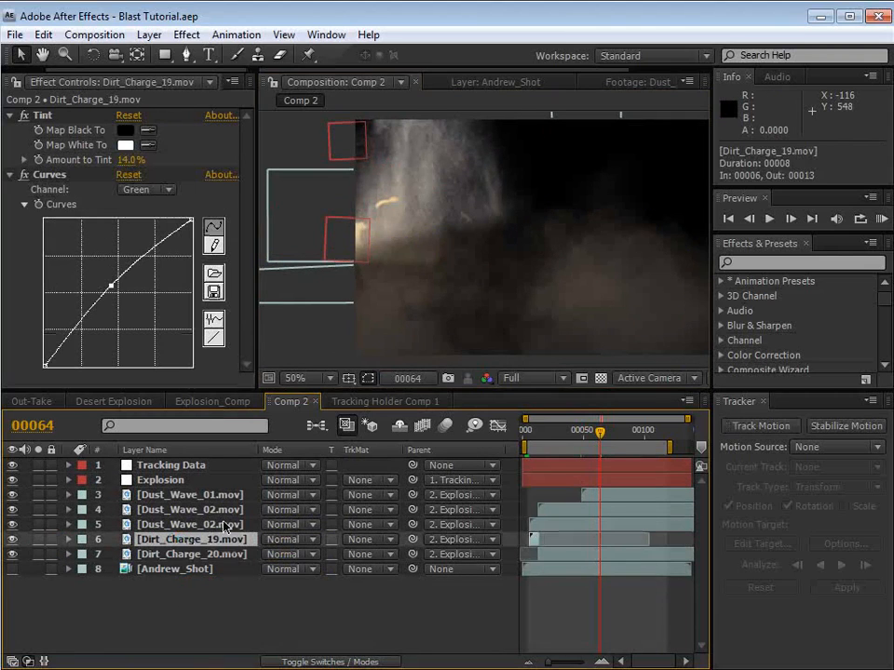
pyautogui.moveTo(530, 432); pyautogui.dragTo(536, 432)
pyautogui.scroll(1, 424, 241)
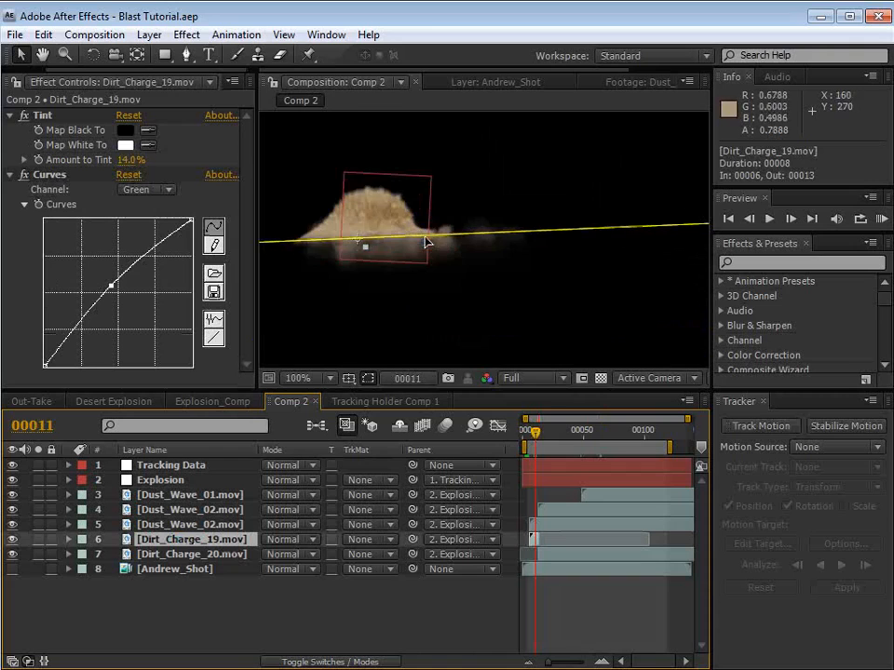
pyautogui.click(428, 302)
pyautogui.click(531, 539)
pyautogui.hotkey('ctrl', 'd')
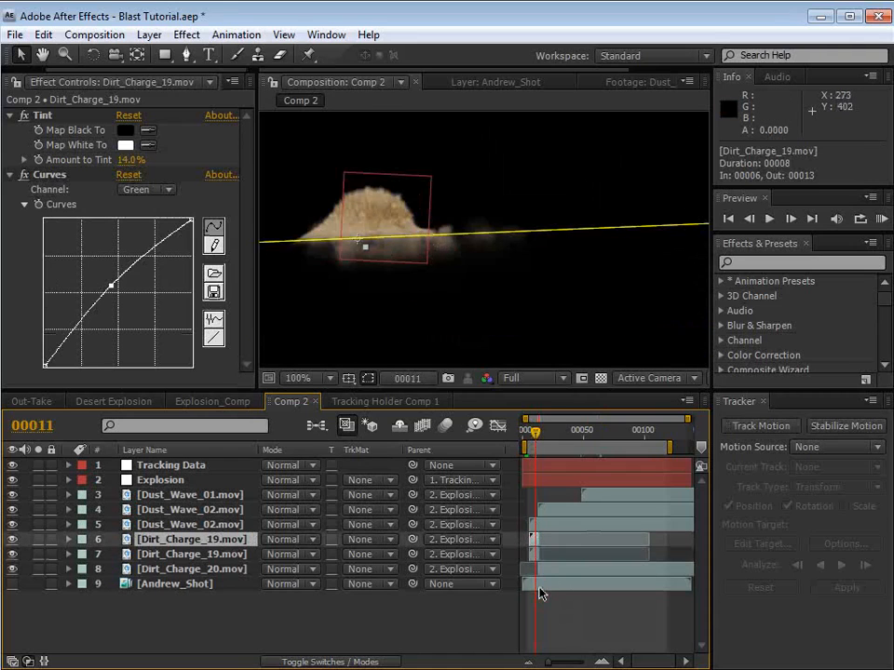
# Step: Trim the duplicated Dirt_Charge_19.mov to run from frame 16 to 103 and place it directly below Dirt_Charge_20.mov
pyautogui.moveTo(539, 540); pyautogui.dragTo(646, 540)
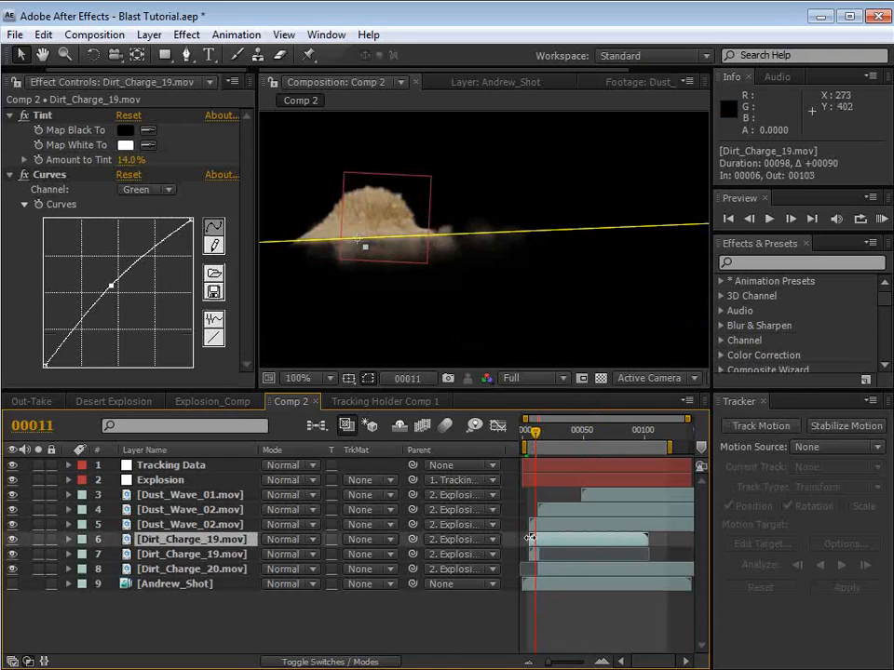
pyautogui.moveTo(529, 538); pyautogui.dragTo(540, 539)
pyautogui.moveTo(162, 551); pyautogui.dragTo(186, 579)
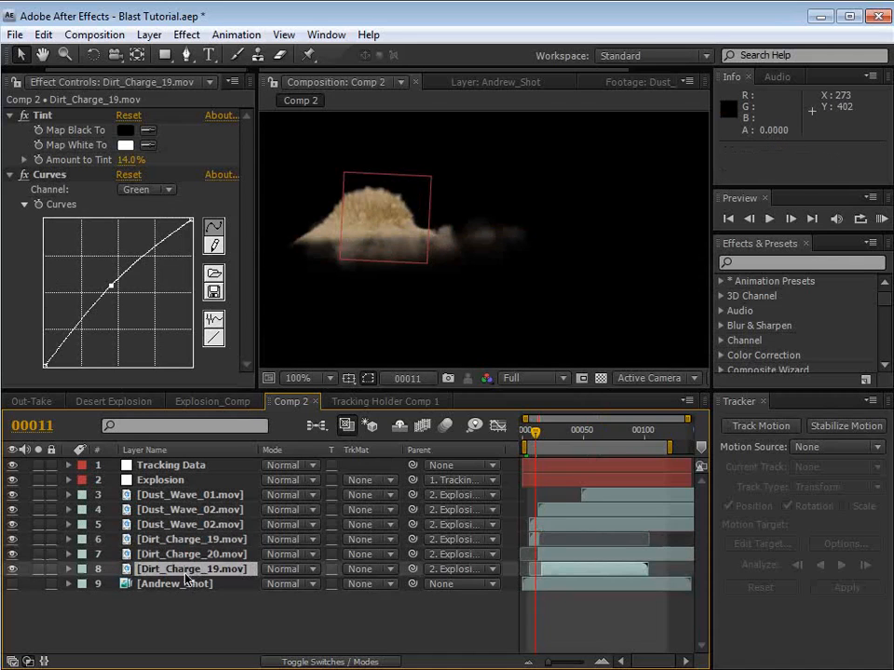
# Step: Solo Dirt_Charge_20.mov and the lower Dirt_Charge_19.mov, and slide the latter two frames earlier to start at frame 14
pyautogui.press('=')
pyautogui.press('=')
pyautogui.moveTo(551, 434); pyautogui.dragTo(556, 435)
pyautogui.click(65, 554)
pyautogui.click(37, 555)
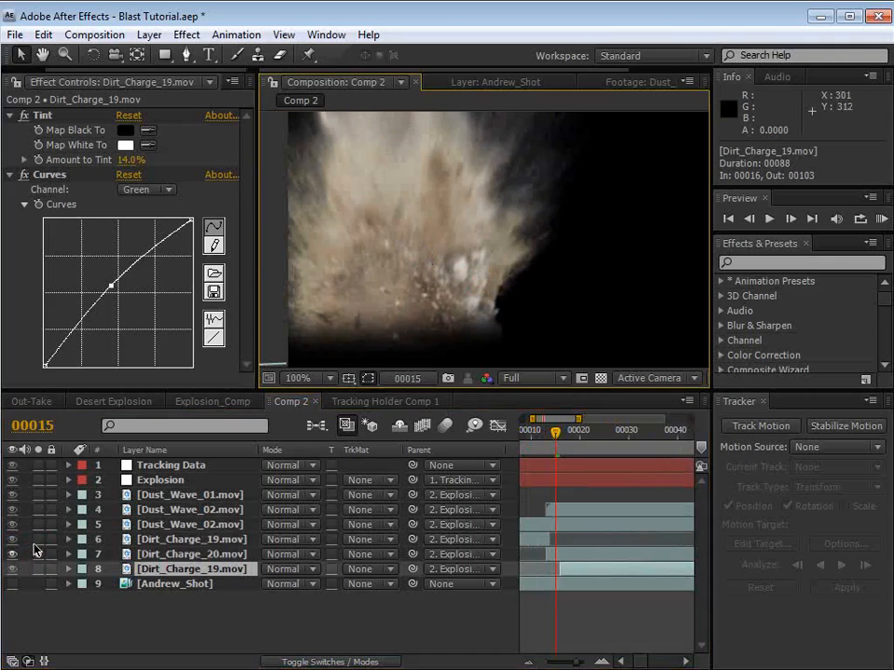
pyautogui.click(37, 569)
pyautogui.moveTo(573, 569); pyautogui.dragTo(574, 570)
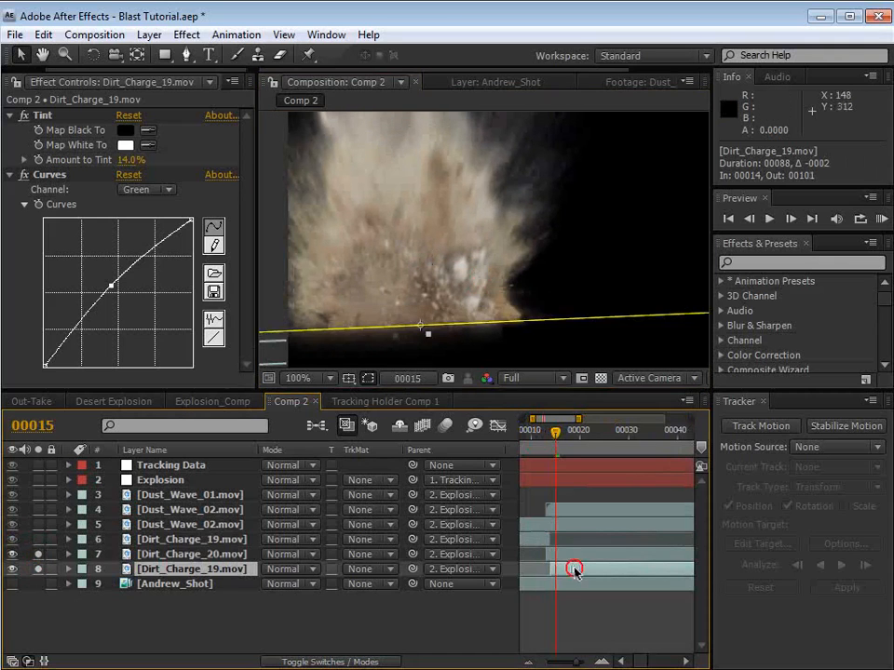
# Step: Examine how the two soloed dirt charges blend up to frame 45, toggling the lower Dirt_Charge_19.mov's solo to compare
pyautogui.click(577, 432)
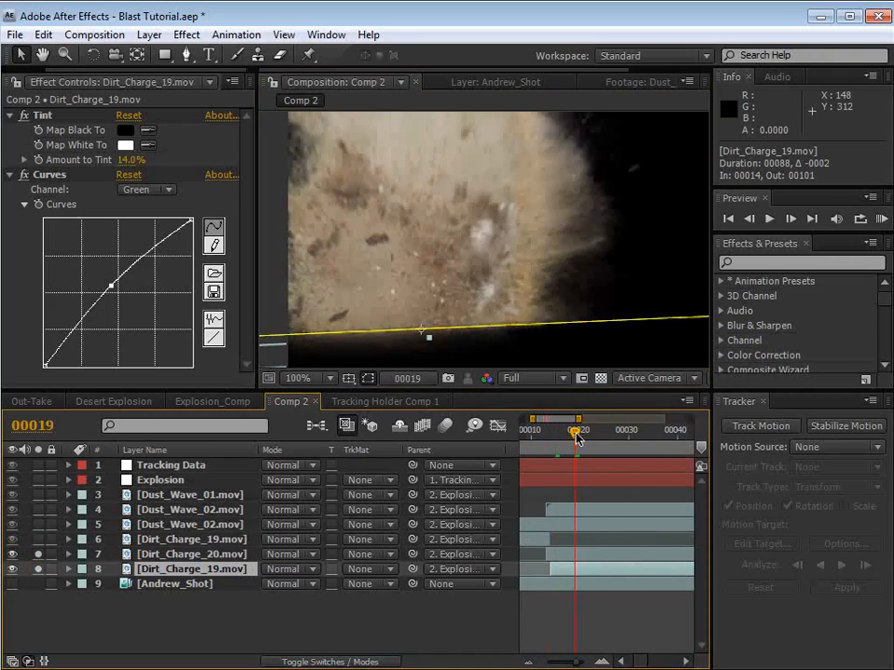
pyautogui.press('-')
pyautogui.press('-')
pyautogui.click(564, 434)
pyautogui.click(582, 433)
pyautogui.press('space')
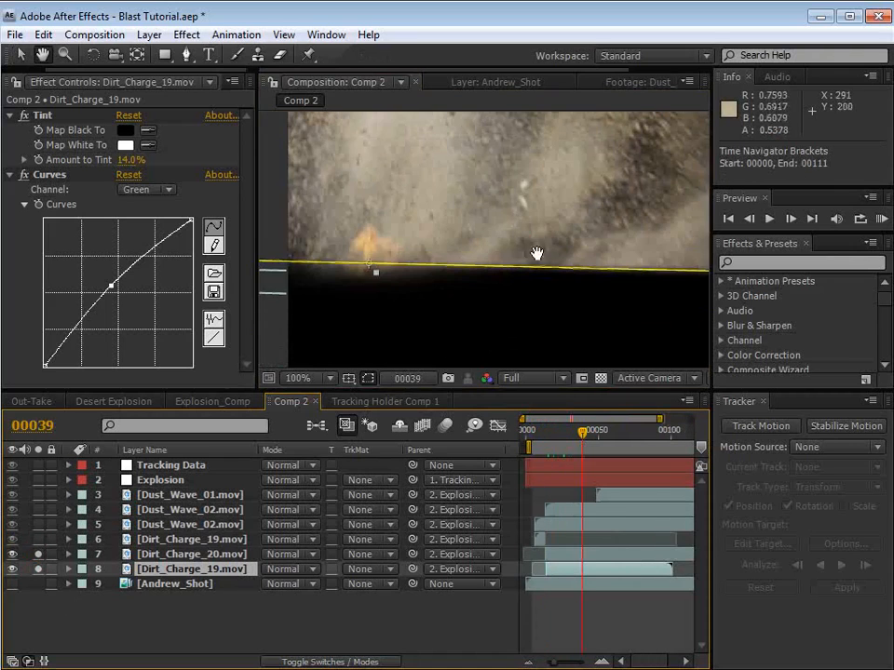
pyautogui.moveTo(547, 212); pyautogui.dragTo(504, 316)
pyautogui.scroll(-1, 519, 296)
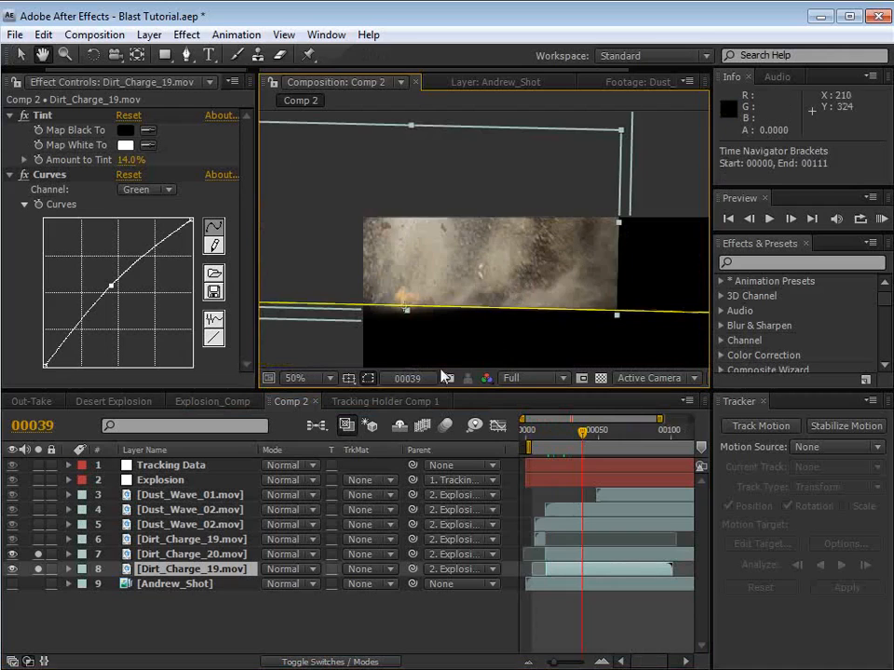
pyautogui.click(144, 602)
pyautogui.click(37, 569)
pyautogui.click(38, 569)
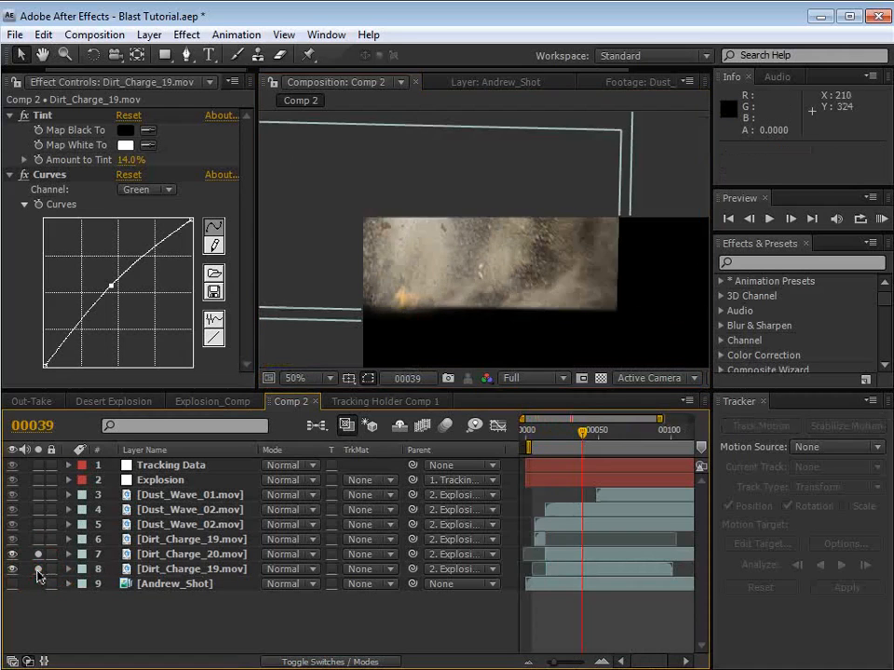
pyautogui.click(38, 570)
pyautogui.click(38, 570)
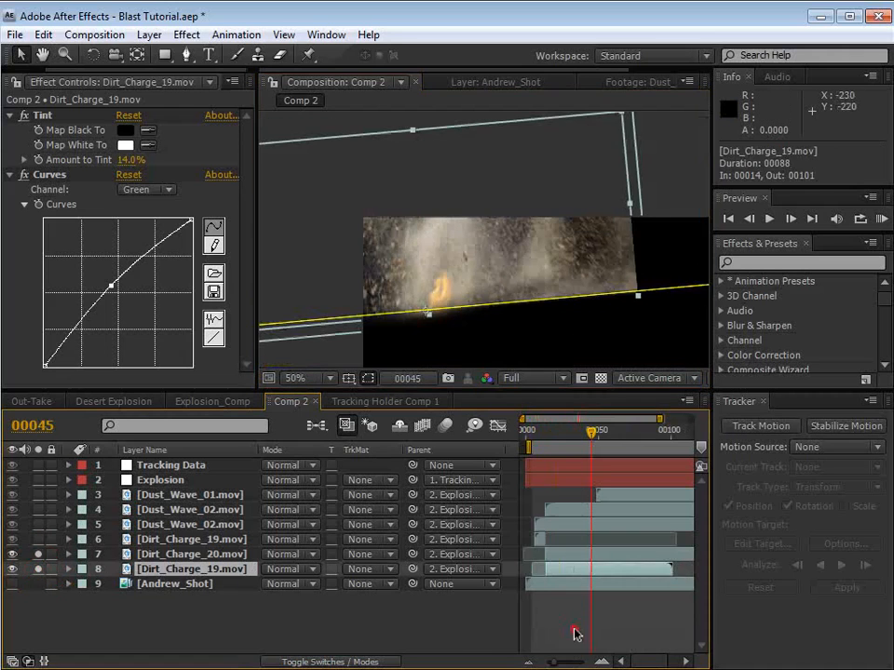
pyautogui.click(576, 634)
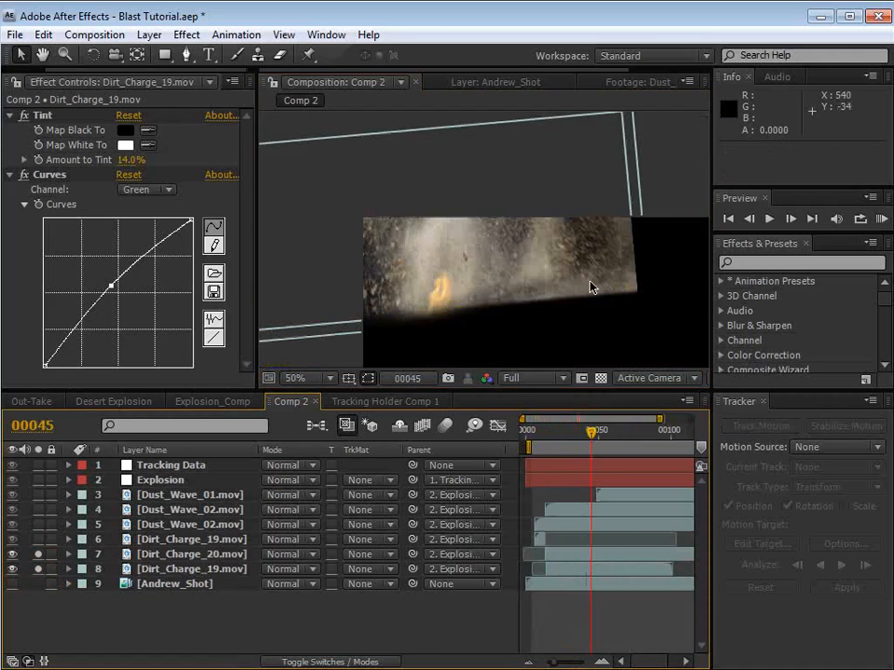
# Step: Draw a tall rectangular mask over the right edge of the lower Dirt_Charge_19.mov and set its mode to Subtract
pyautogui.click(580, 574)
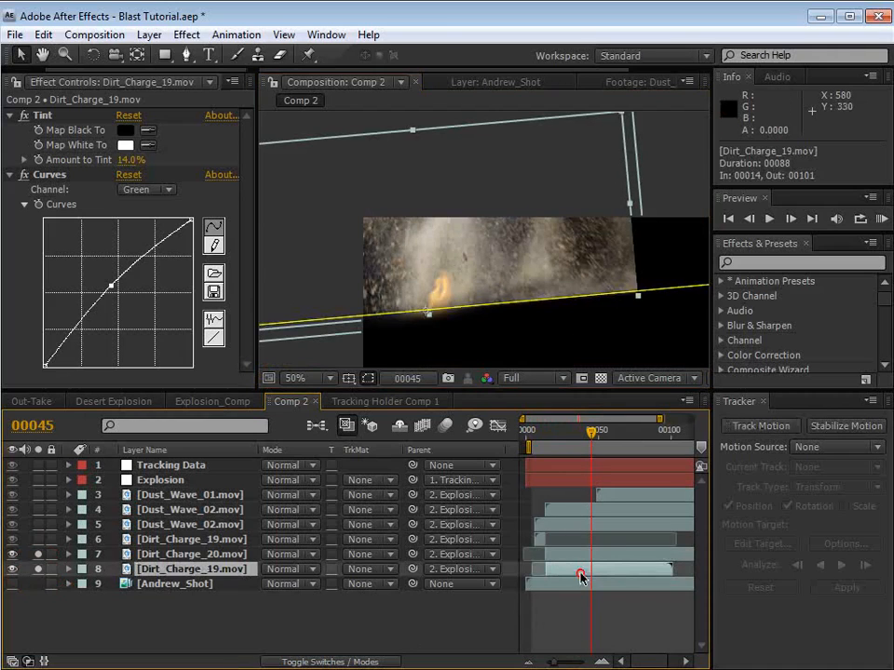
pyautogui.click(165, 55)
pyautogui.click(335, 209)
pyautogui.scroll(-2, 465, 177)
pyautogui.click(562, 244)
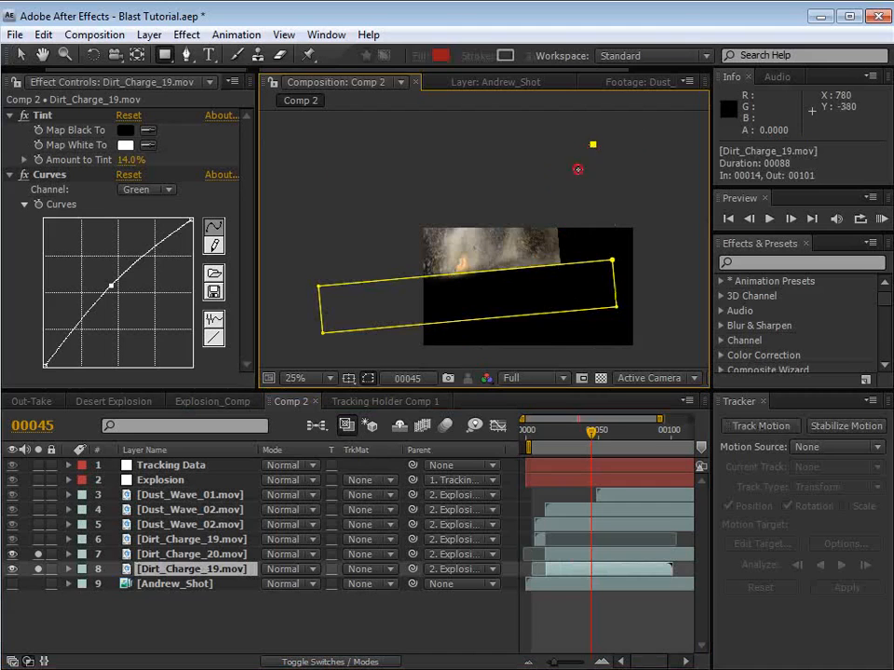
pyautogui.moveTo(593, 146)
pyautogui.mouseDown()
pyautogui.moveTo(527, 317)
pyautogui.moveTo(535, 307)
pyautogui.mouseUp()
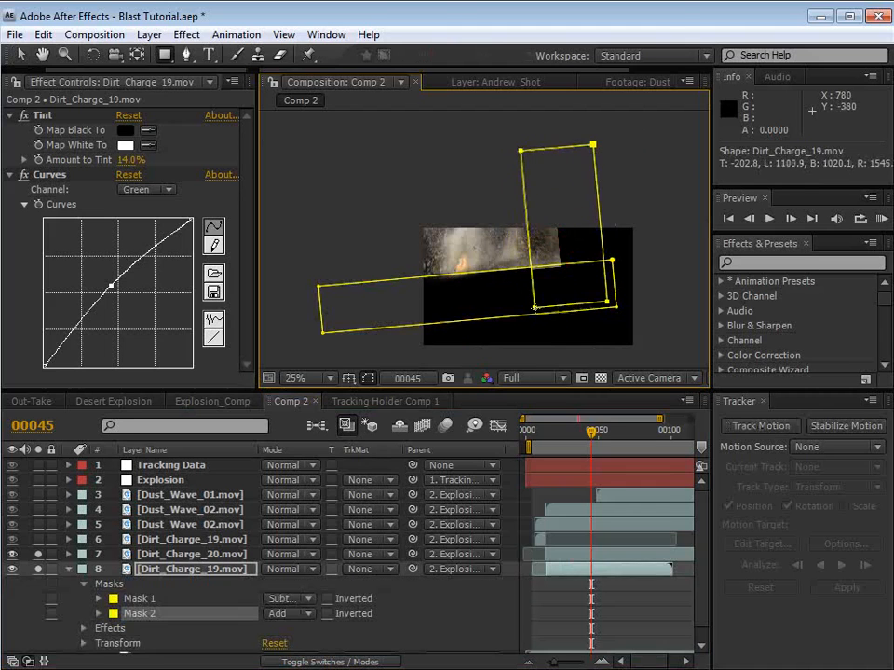
pyautogui.click(291, 616)
pyautogui.click(297, 633)
# Step: Set the Mask Feather of Mask 2 on the lower Dirt_Charge_19.mov to 282 pixels and check it at frame 30
pyautogui.press('f')
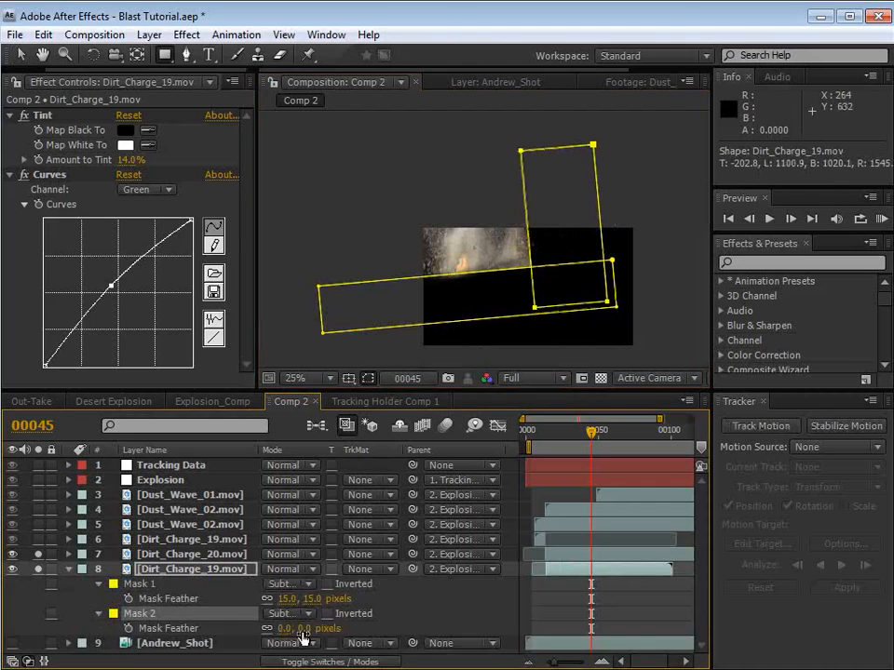
pyautogui.moveTo(303, 638); pyautogui.dragTo(703, 600)
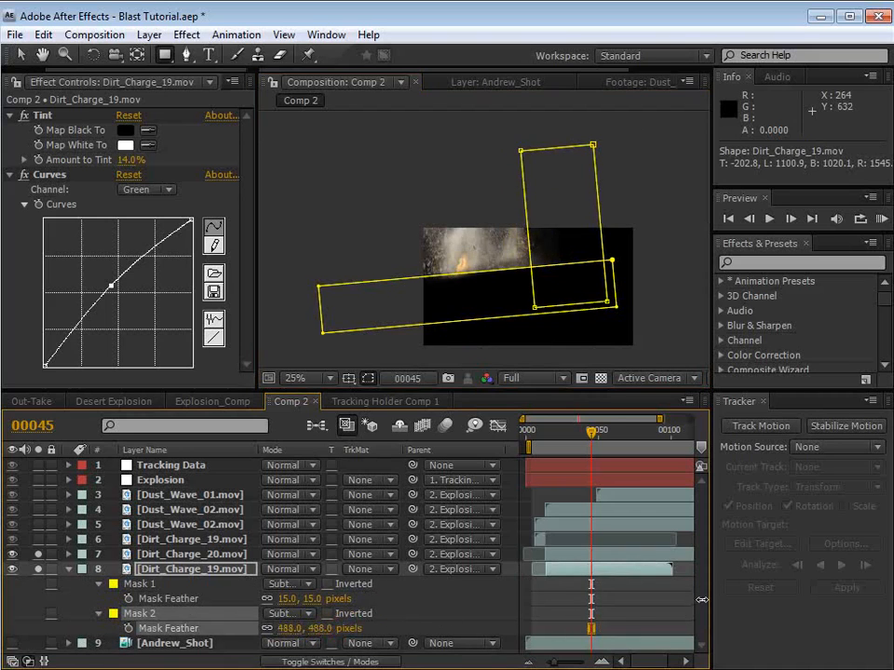
pyautogui.moveTo(541, 349); pyautogui.dragTo(525, 327)
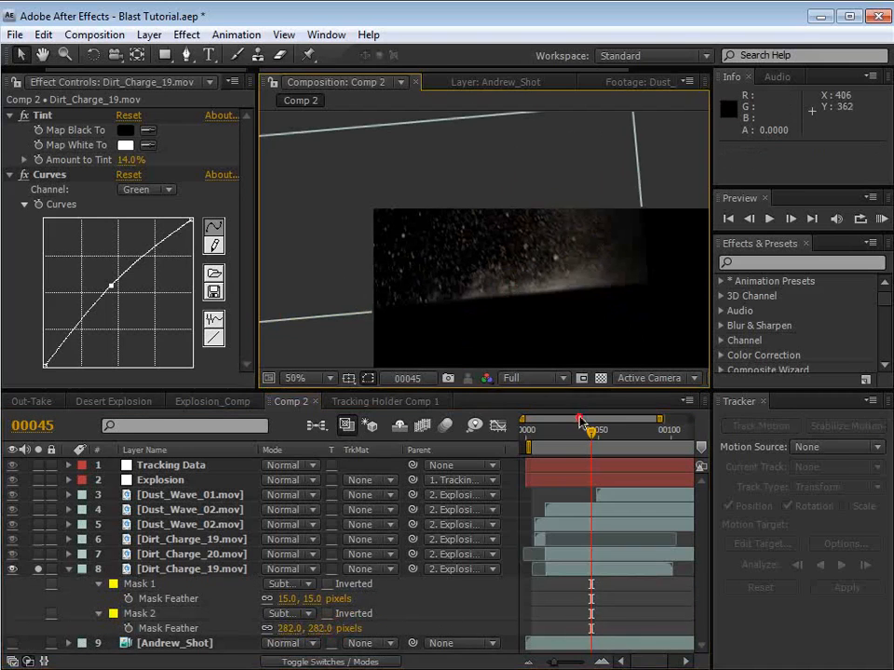
pyautogui.moveTo(580, 420); pyautogui.dragTo(569, 421)
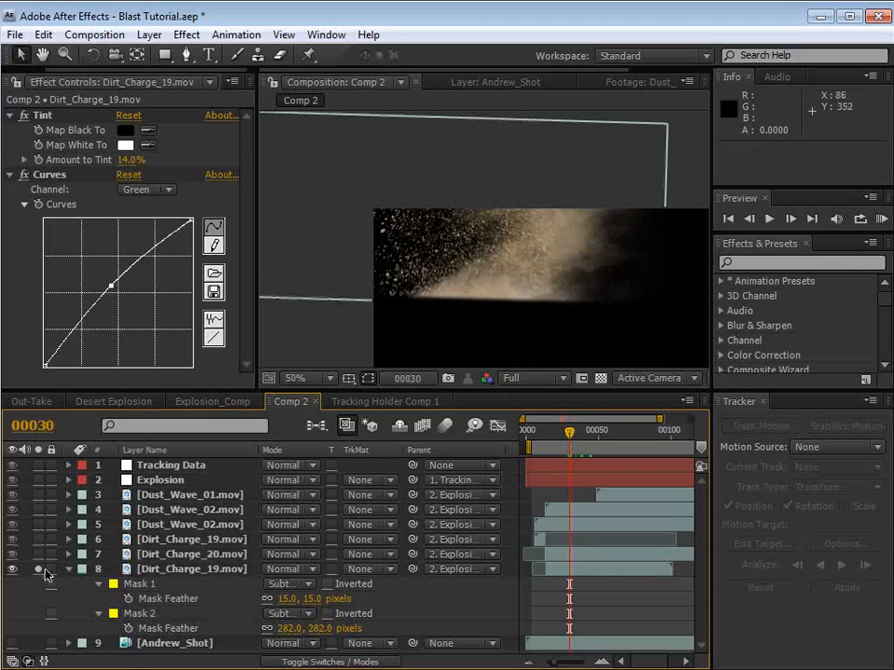
# Step: Turn off the lower Dirt_Charge_19.mov's solo and show the Andrew_Shot layer again to view the full composite
pyautogui.click(38, 568)
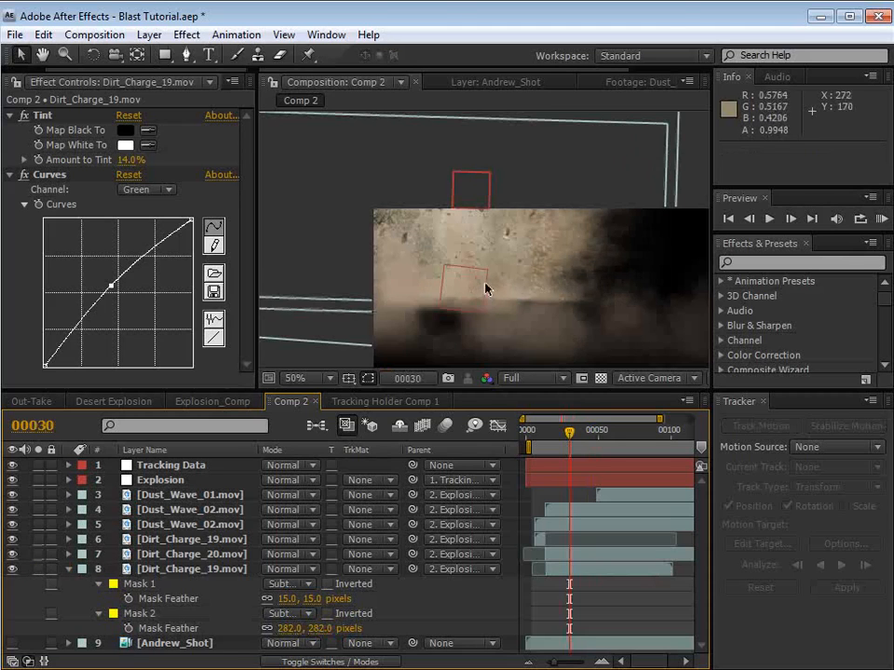
pyautogui.click(67, 571)
pyautogui.click(13, 584)
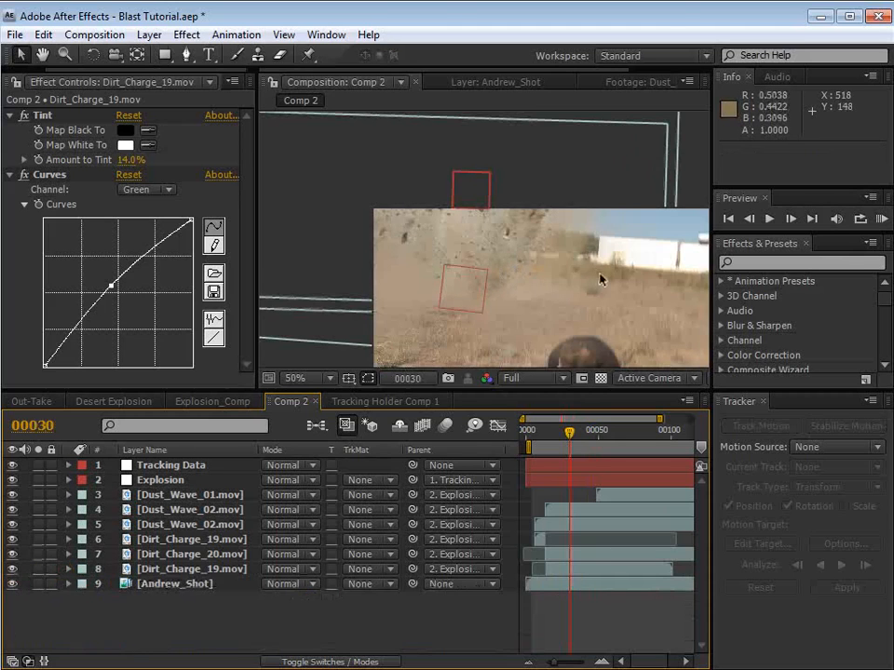
pyautogui.moveTo(550, 309); pyautogui.dragTo(480, 243)
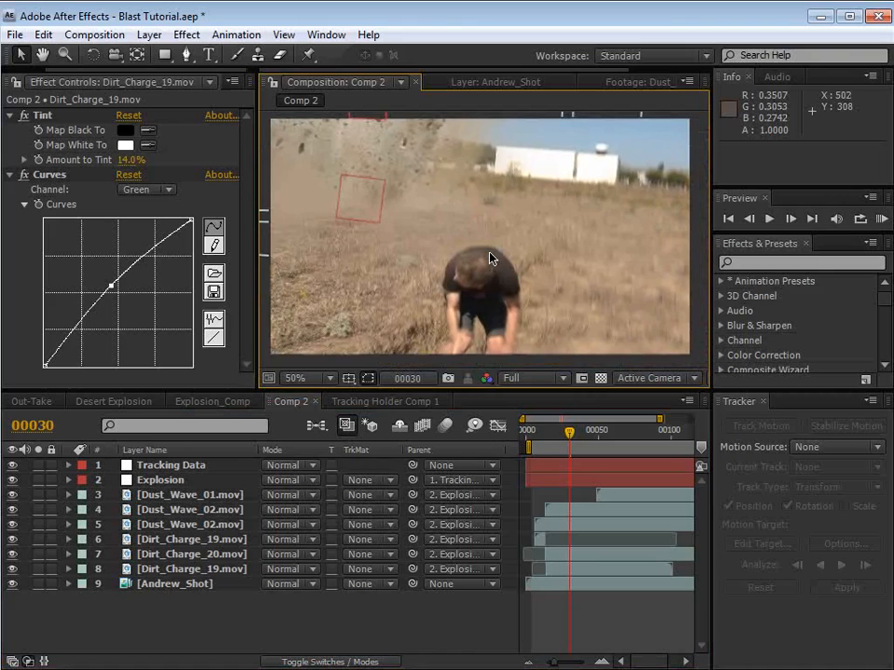
# Step: At frame 43, set the Mask Feather of Mask 1 on the lower Dirt_Charge_19.mov to 41 pixels
pyautogui.moveTo(432, 207); pyautogui.dragTo(439, 222)
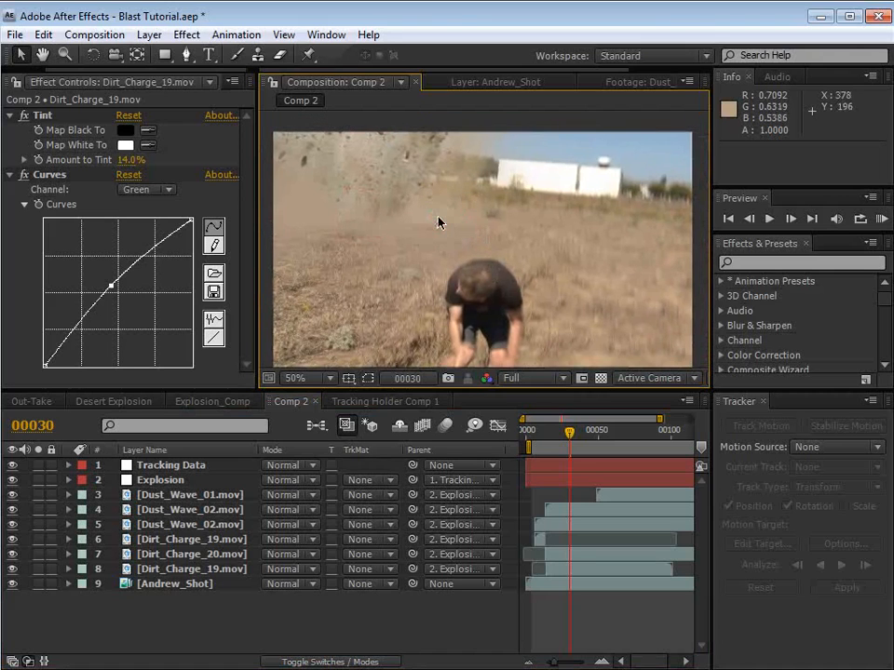
pyautogui.moveTo(572, 442); pyautogui.dragTo(591, 444)
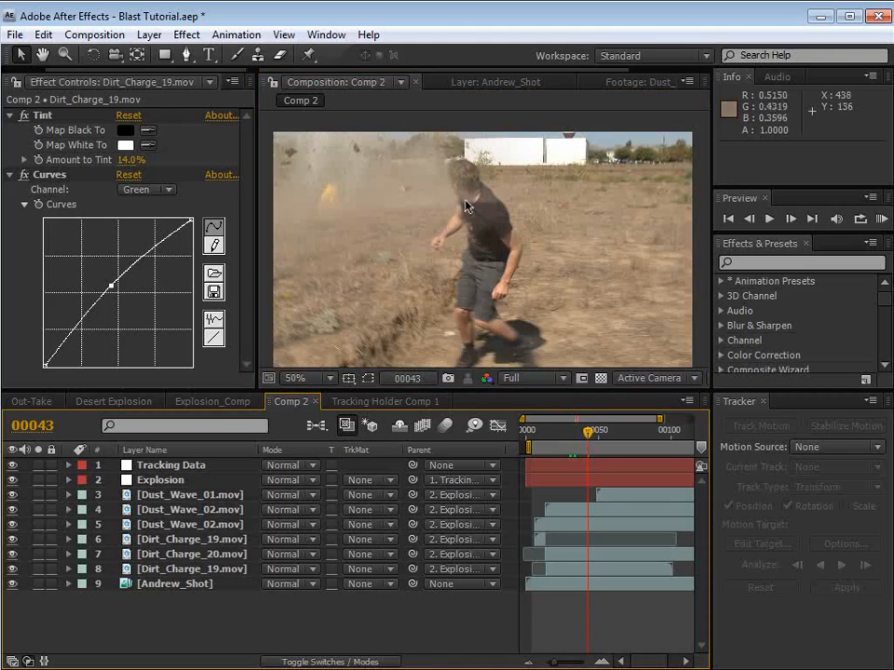
pyautogui.click(58, 557)
pyautogui.click(58, 570)
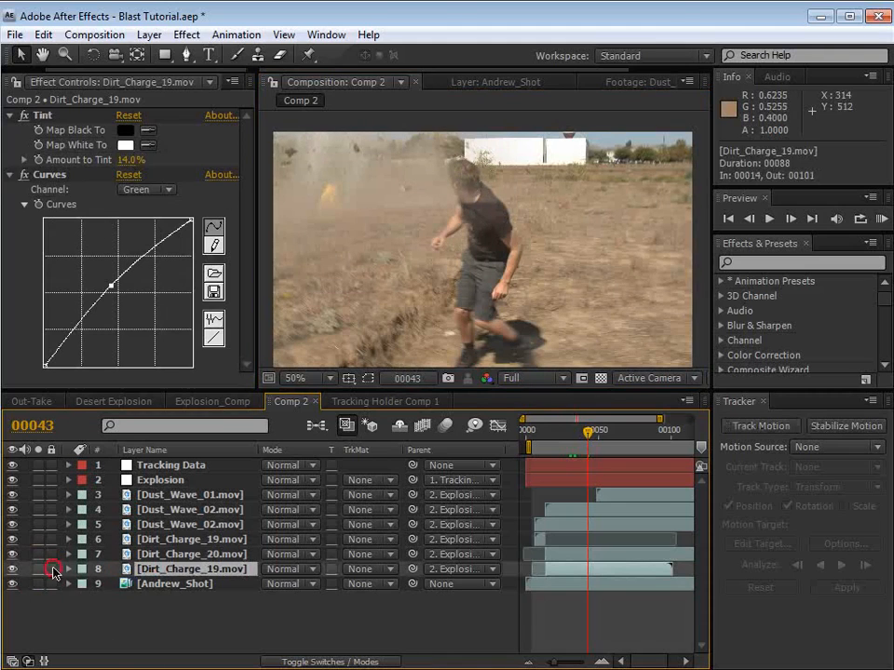
pyautogui.press('f')
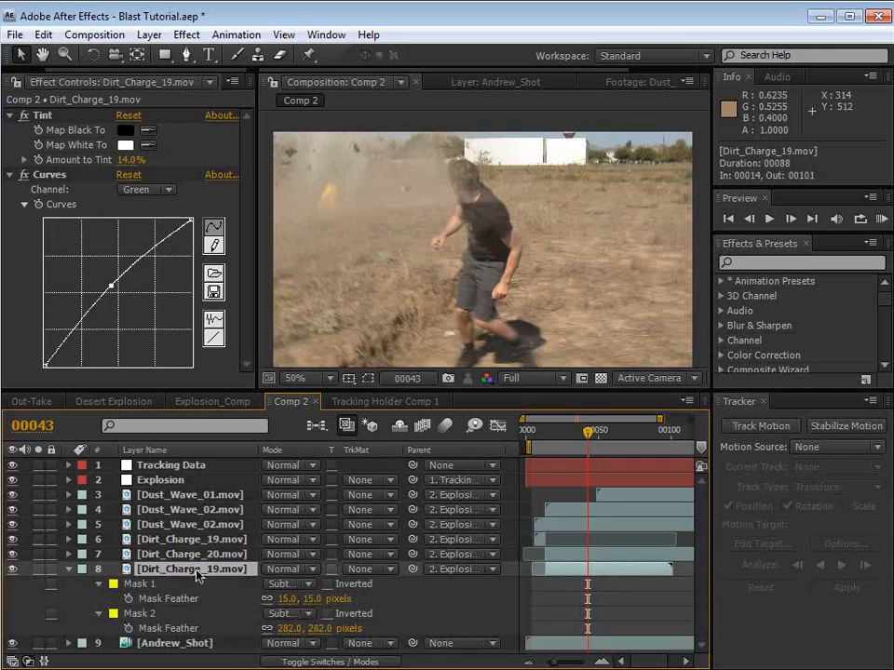
pyautogui.moveTo(312, 600); pyautogui.dragTo(324, 598)
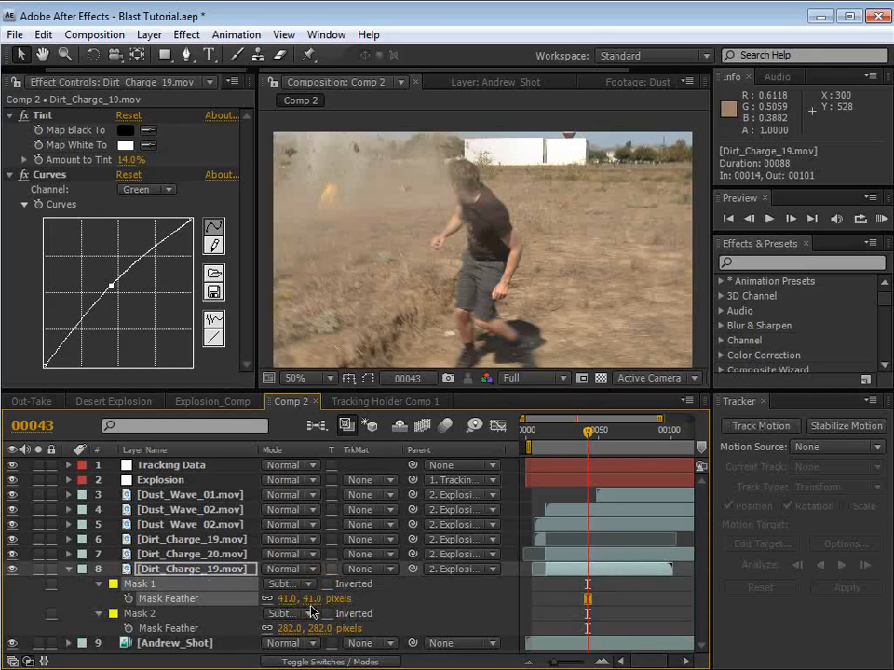
# Step: Set the Mask Expansion of Mask 1 on the lower Dirt_Charge_19.mov to 26 pixels and collapse the layer's properties
pyautogui.press('m')
pyautogui.press('m')
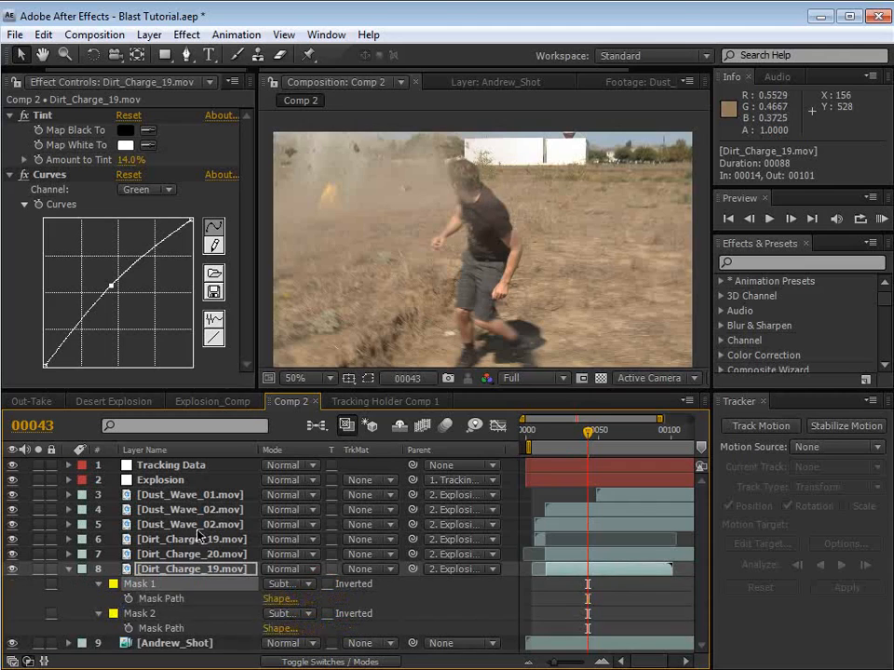
pyautogui.scroll(-3, 207, 542)
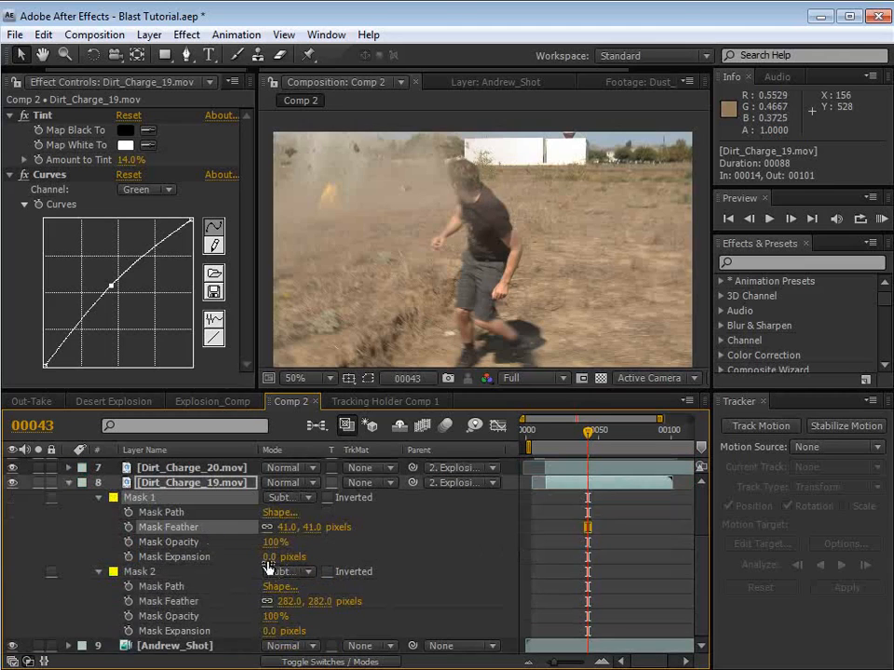
pyautogui.moveTo(269, 559); pyautogui.dragTo(296, 557)
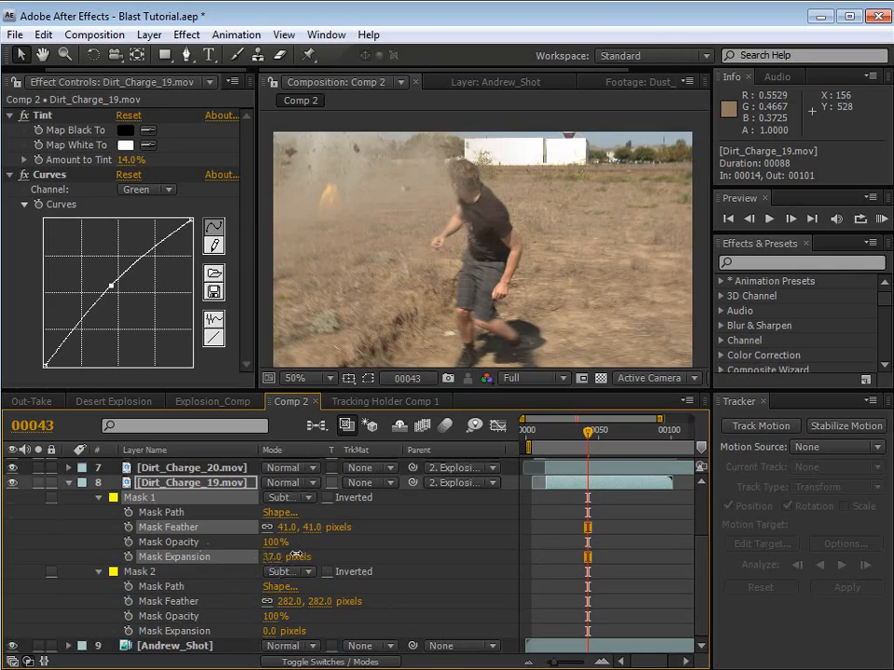
pyautogui.click(447, 517)
pyautogui.moveTo(447, 212); pyautogui.dragTo(473, 243)
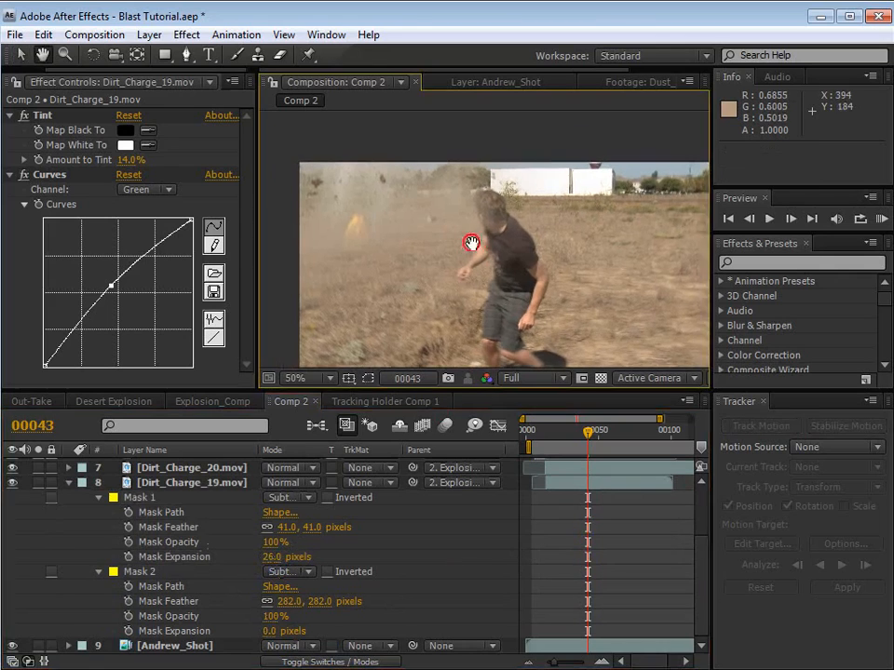
pyautogui.click(69, 483)
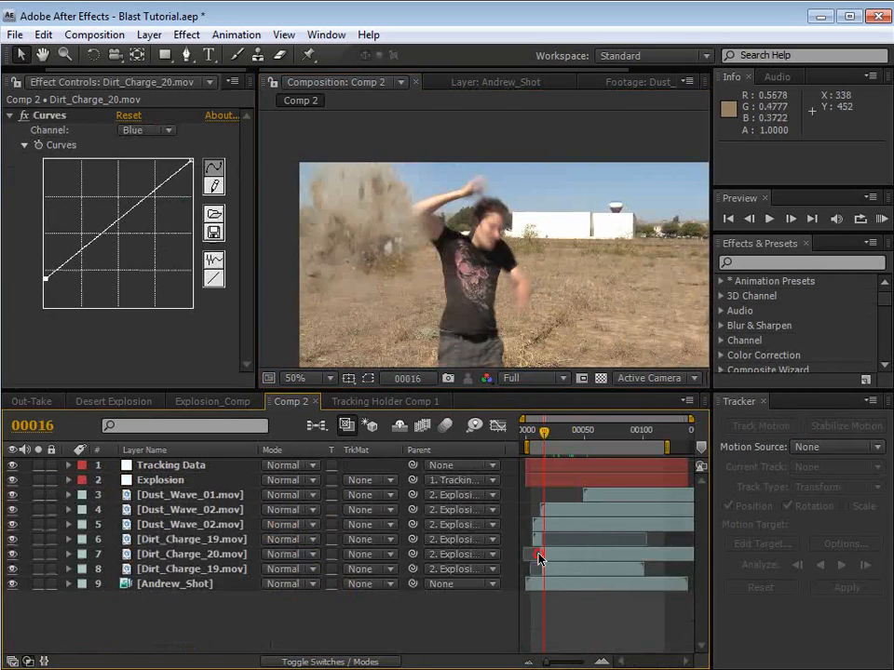
# Step: Look through the project's blast clips, preview Explosion_01.mov as footage, and return to Comp 2
pyautogui.click(29, 71)
pyautogui.click(27, 82)
pyautogui.click(64, 317)
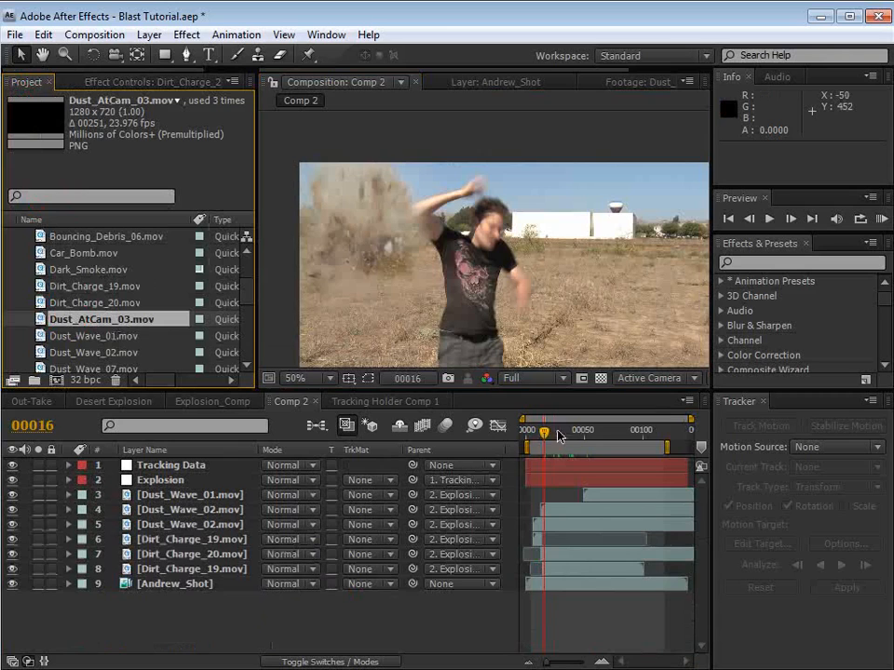
pyautogui.moveTo(559, 433); pyautogui.dragTo(556, 433)
pyautogui.click(118, 284)
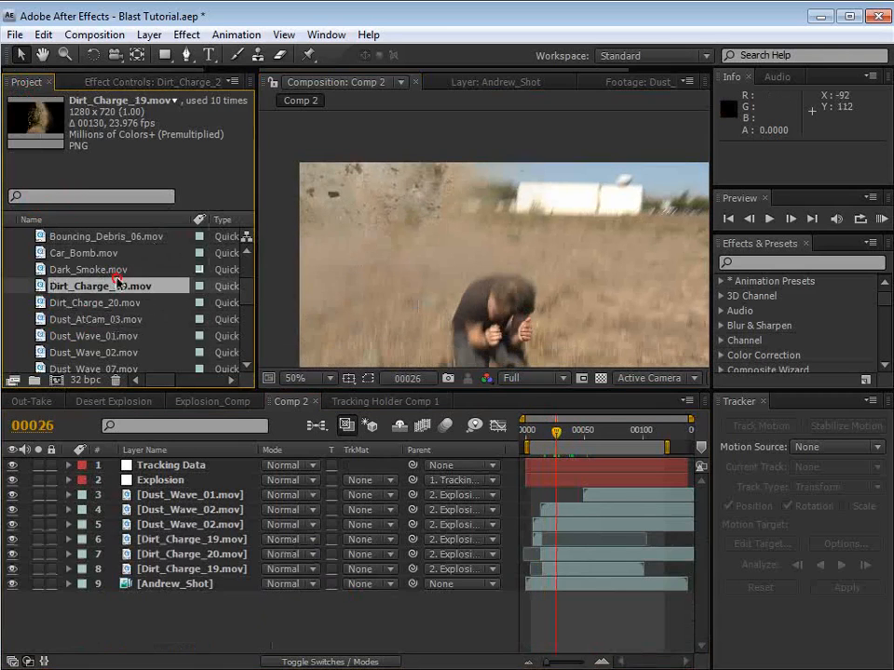
pyautogui.click(94, 319)
pyautogui.scroll(-1, 67, 273)
pyautogui.click(64, 337)
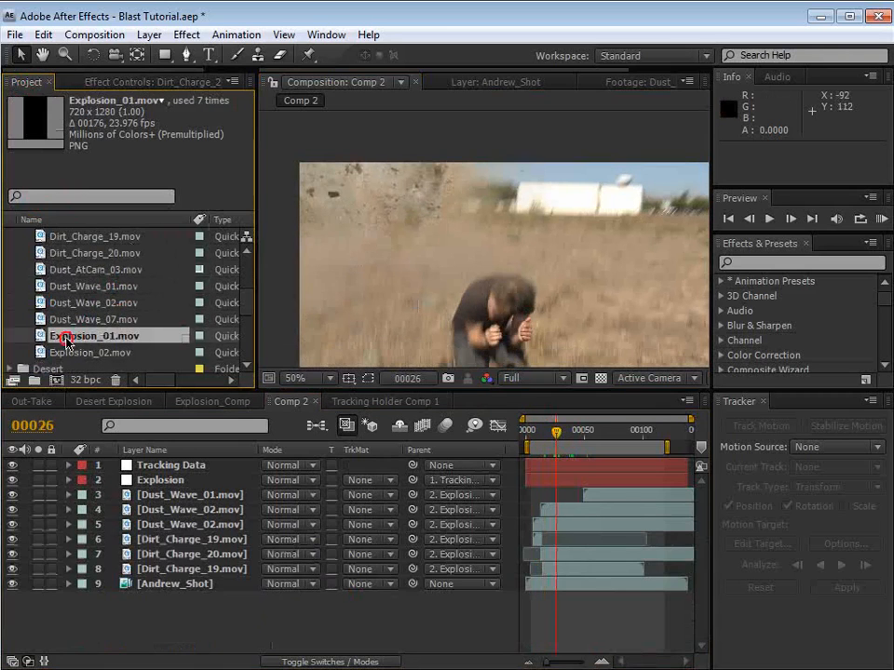
pyautogui.doubleClick(38, 336)
pyautogui.moveTo(325, 343)
pyautogui.mouseDown()
pyautogui.moveTo(281, 350)
pyautogui.moveTo(324, 347)
pyautogui.mouseUp()
pyautogui.click(291, 81)
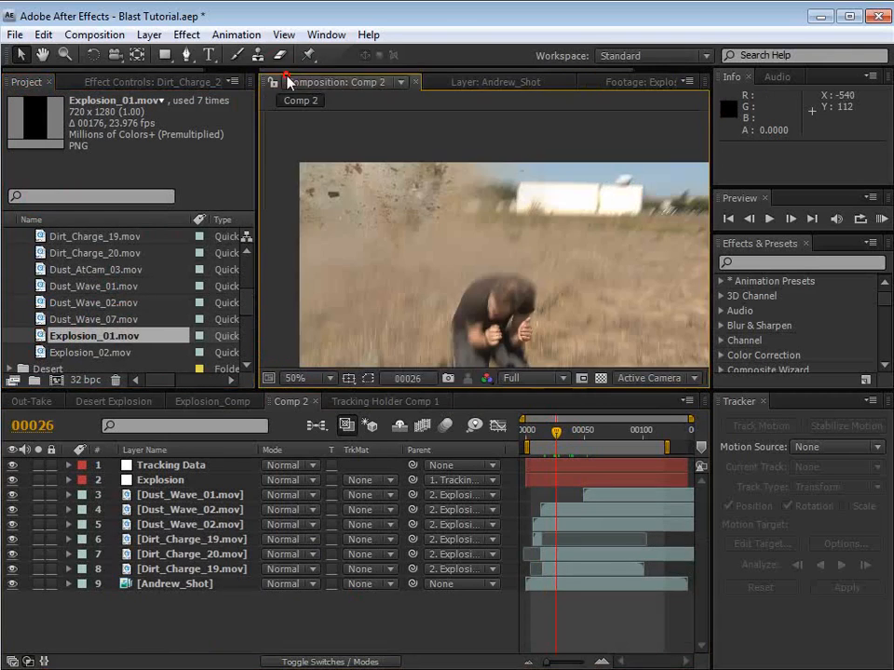
# Step: Add Explosion_01.mov to Comp 2 between Dust_Wave_01.mov and the upper Dust_Wave_02.mov, starting at frame 12
pyautogui.moveTo(556, 431)
pyautogui.mouseDown()
pyautogui.moveTo(529, 445)
pyautogui.moveTo(564, 439)
pyautogui.mouseUp()
pyautogui.press('pagedown')
pyautogui.press('pagedown')
pyautogui.press('pagedown')
pyautogui.press('pagedown')
pyautogui.press('=')
pyautogui.press('=')
pyautogui.click(550, 438)
pyautogui.press('pagedown')
pyautogui.press('pagedown')
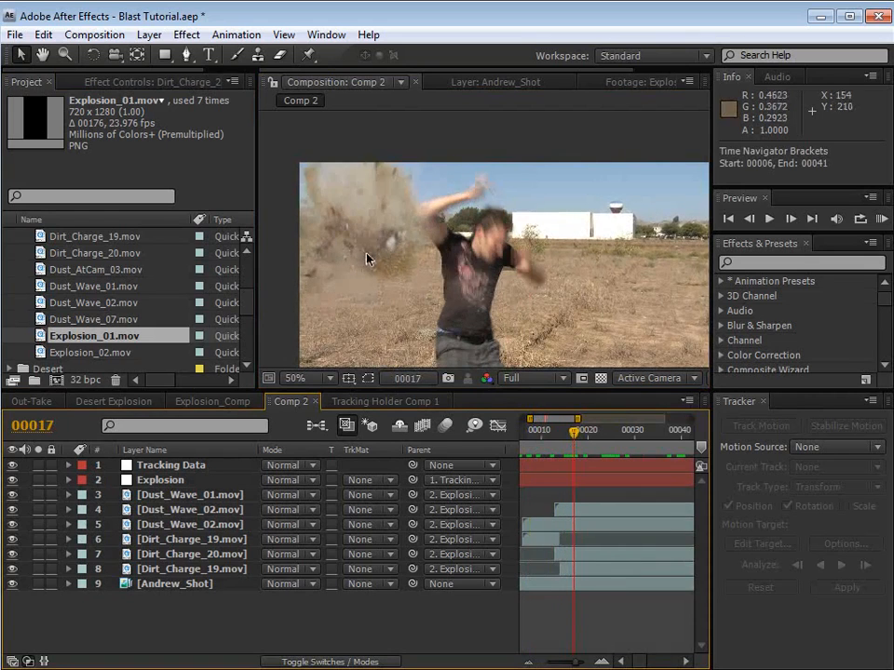
pyautogui.moveTo(98, 337); pyautogui.dragTo(547, 509)
pyautogui.press('space')
pyautogui.press(',')
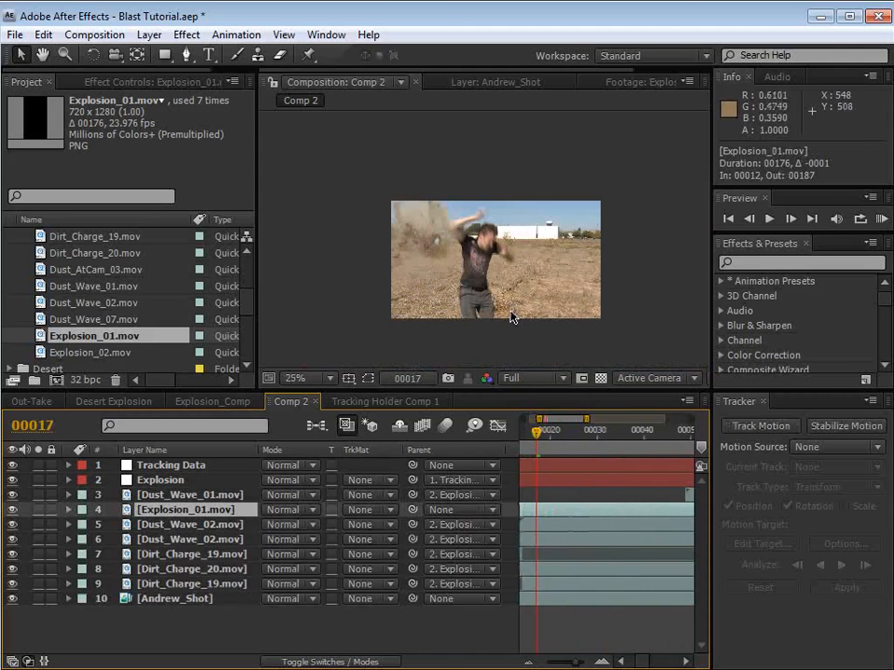
# Step: Move Explosion_01.mov onto the blast point at position 184, -134 and check the fireball frame by frame up to frame 21
pyautogui.moveTo(511, 313); pyautogui.dragTo(434, 238)
pyautogui.scroll(4, 434, 239)
pyautogui.press('space')
pyautogui.moveTo(468, 270); pyautogui.dragTo(498, 265)
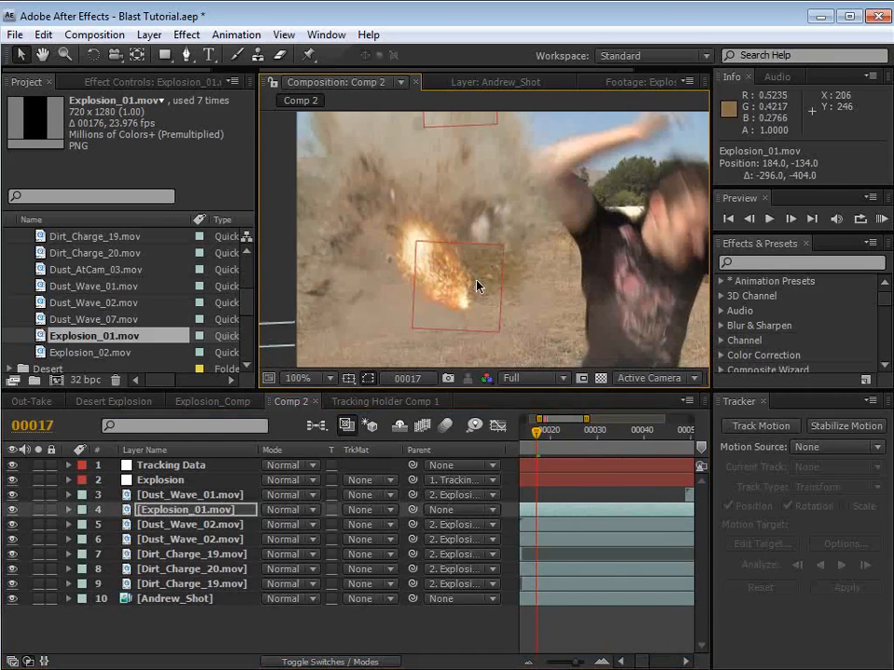
pyautogui.press('pageup')
pyautogui.press('pagedown')
pyautogui.press('pagedown')
pyautogui.press('pagedown')
pyautogui.press('pagedown')
pyautogui.press('pagedown')
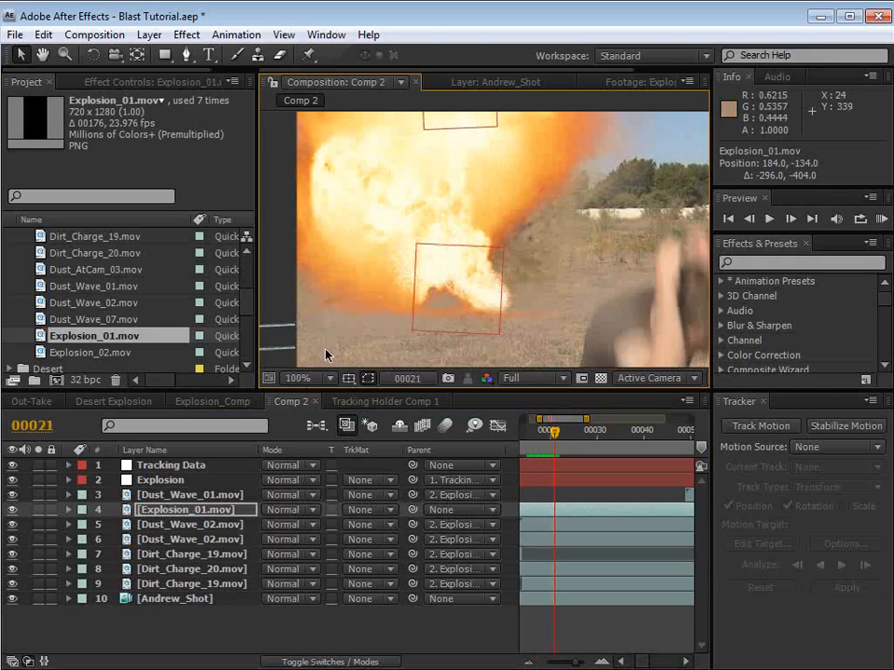
# Step: Set the blending mode of Explosion_01.mov to Screen and view the composite at 50%
pyautogui.click(282, 509)
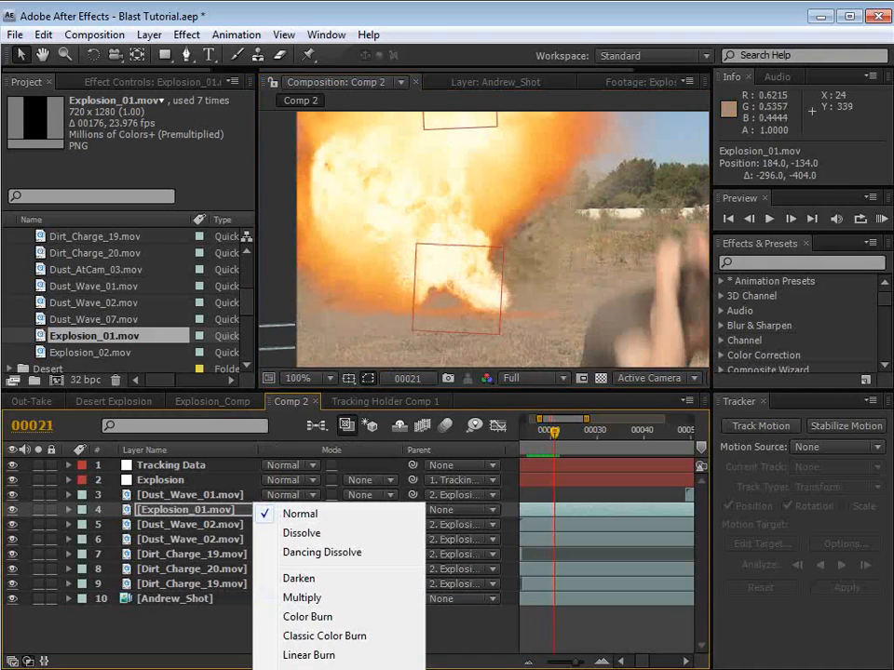
pyautogui.click(302, 669)
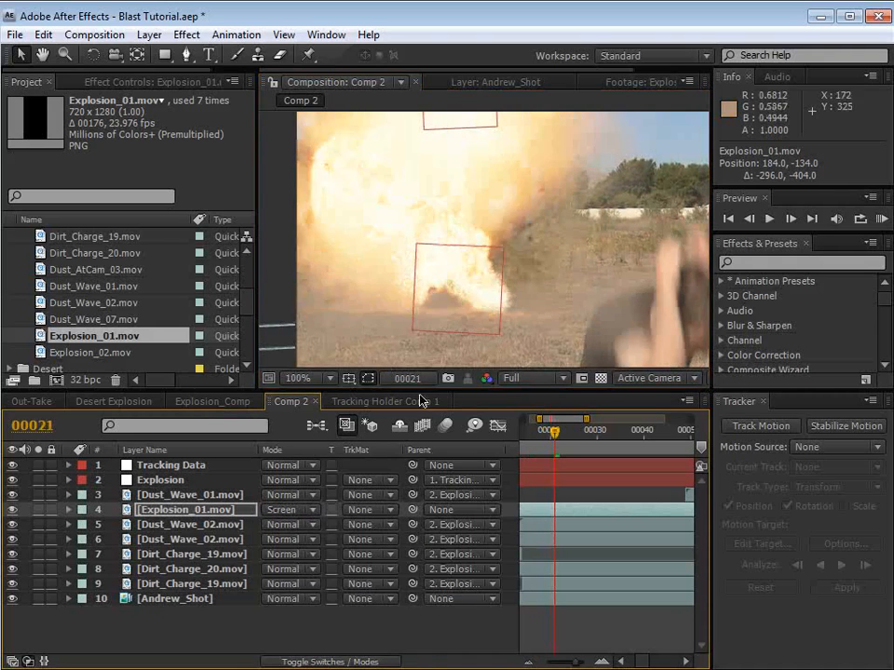
pyautogui.scroll(-1, 479, 235)
pyautogui.press('space')
pyautogui.moveTo(494, 218); pyautogui.dragTo(498, 221)
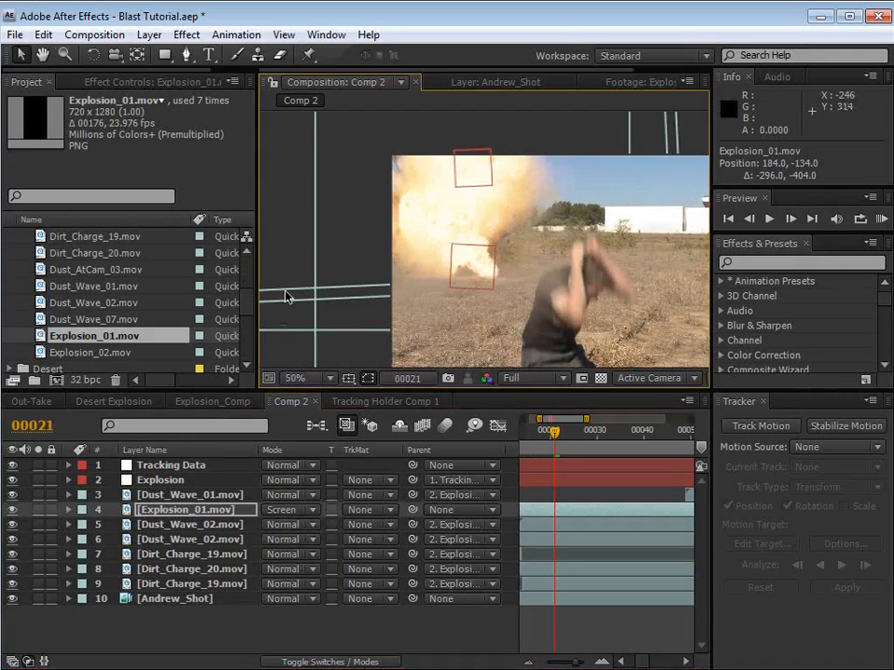
# Step: Find Dark_Smoke.mov among the project's clips, preview it as footage, and return to Comp 2
pyautogui.scroll(2, 253, 295)
pyautogui.click(98, 287)
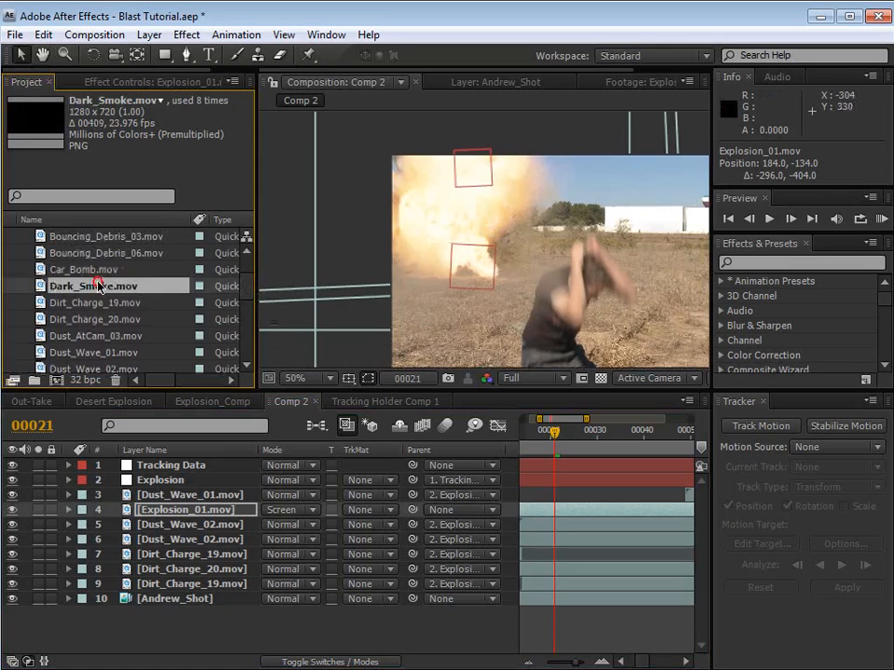
pyautogui.moveTo(84, 289); pyautogui.dragTo(61, 219)
pyautogui.doubleClick(94, 286)
pyautogui.moveTo(437, 343); pyautogui.dragTo(402, 337)
pyautogui.click(335, 82)
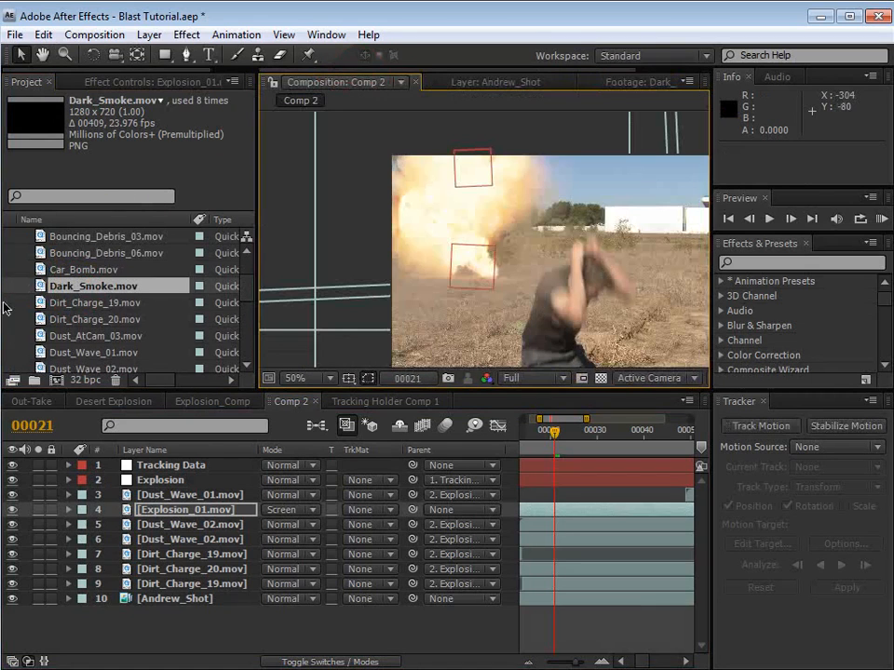
# Step: Examine the Dark_Smoke.mov plume in a maximized footage view between frames 130 and 232, and save the project
pyautogui.click(41, 286)
pyautogui.doubleClick(42, 285)
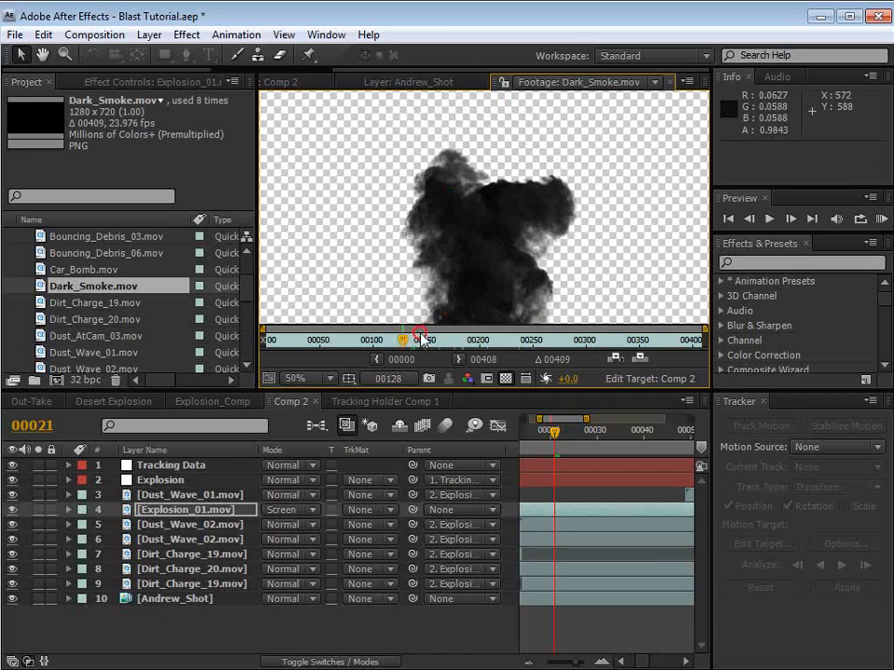
pyautogui.moveTo(456, 343); pyautogui.dragTo(512, 341)
pyautogui.press('`')
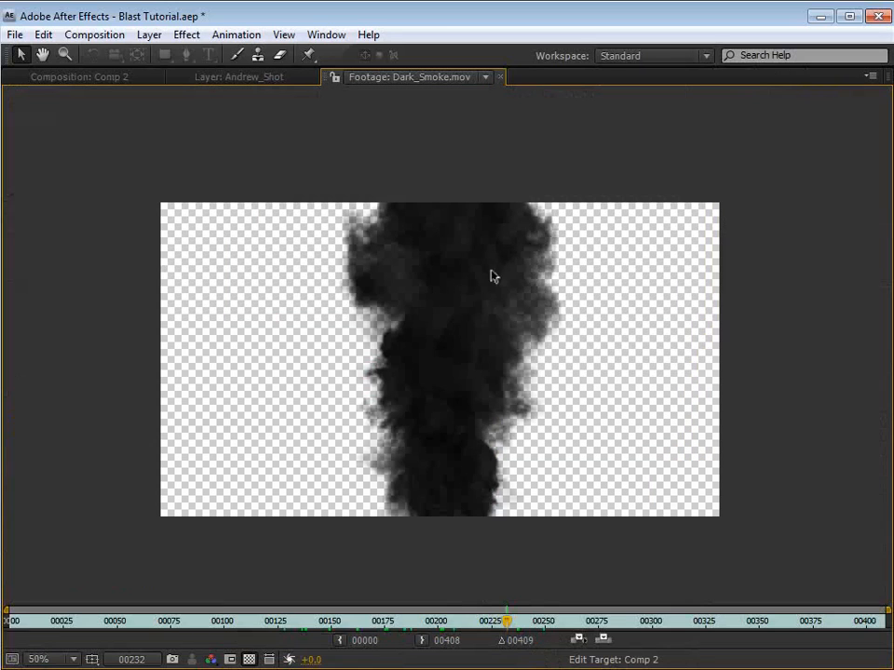
pyautogui.moveTo(491, 632); pyautogui.dragTo(379, 637)
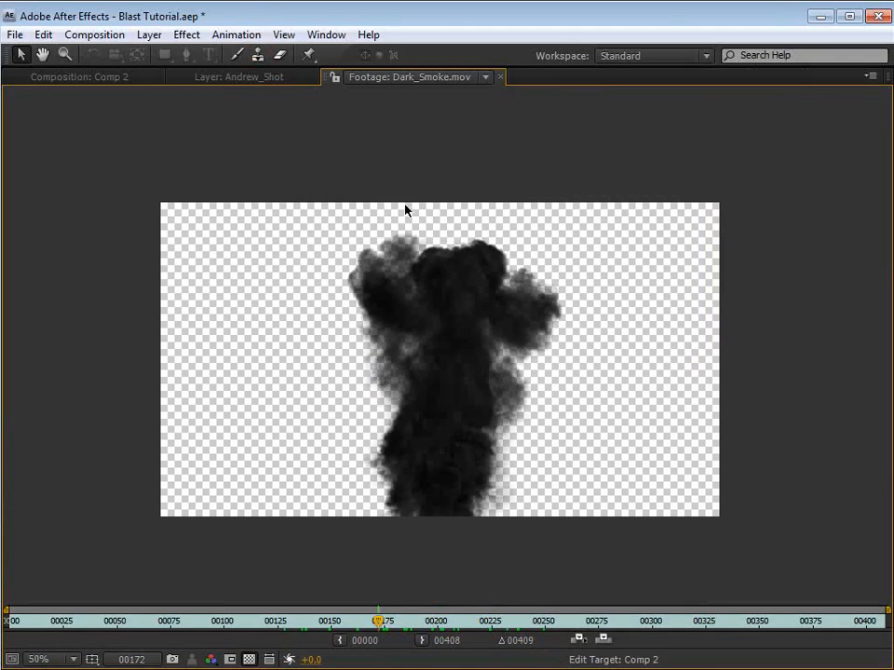
pyautogui.hotkey('ctrl', 's')
pyautogui.moveTo(380, 622); pyautogui.dragTo(285, 634)
pyautogui.press('`')
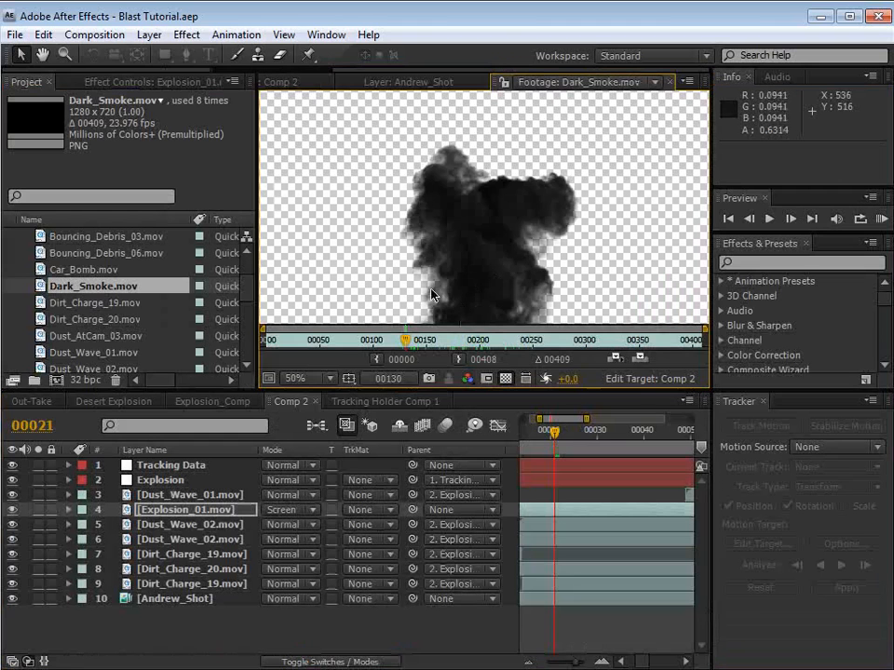
# Step: Add Dark_Smoke.mov to Comp 2 directly above Andrew_Shot and move it to about position 348, 6
pyautogui.click(48, 288)
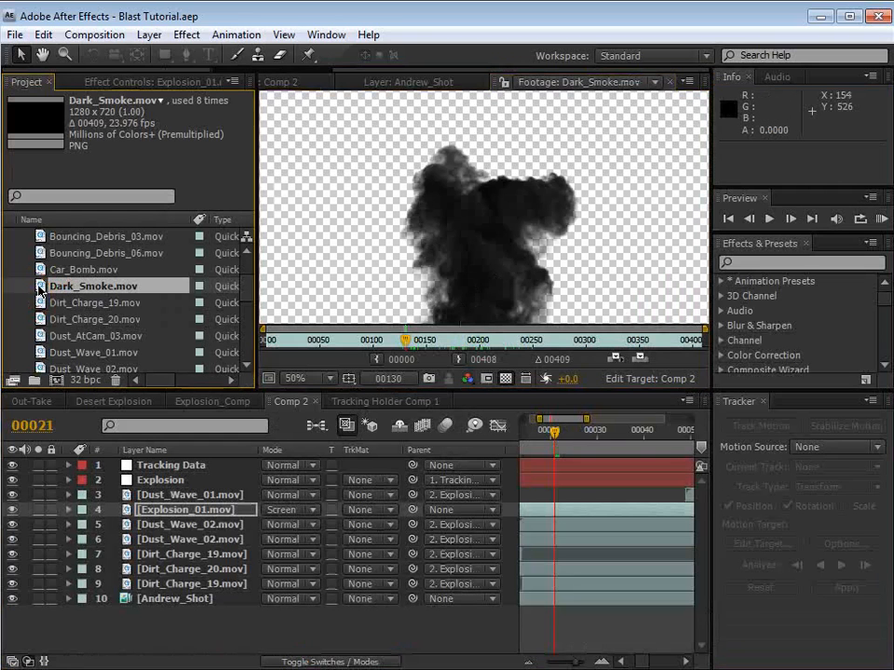
pyautogui.moveTo(40, 289); pyautogui.dragTo(160, 594)
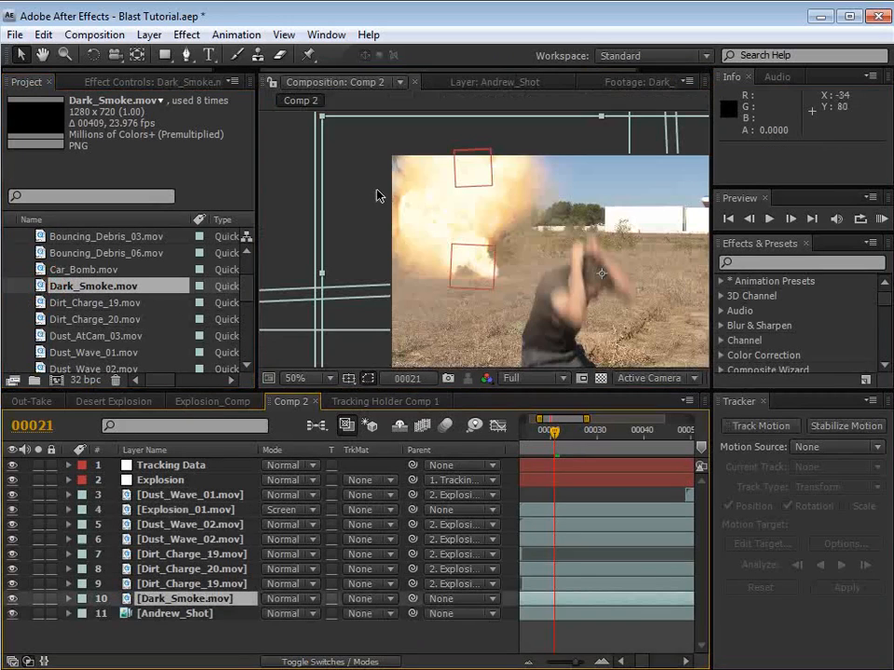
pyautogui.moveTo(576, 304); pyautogui.dragTo(515, 180)
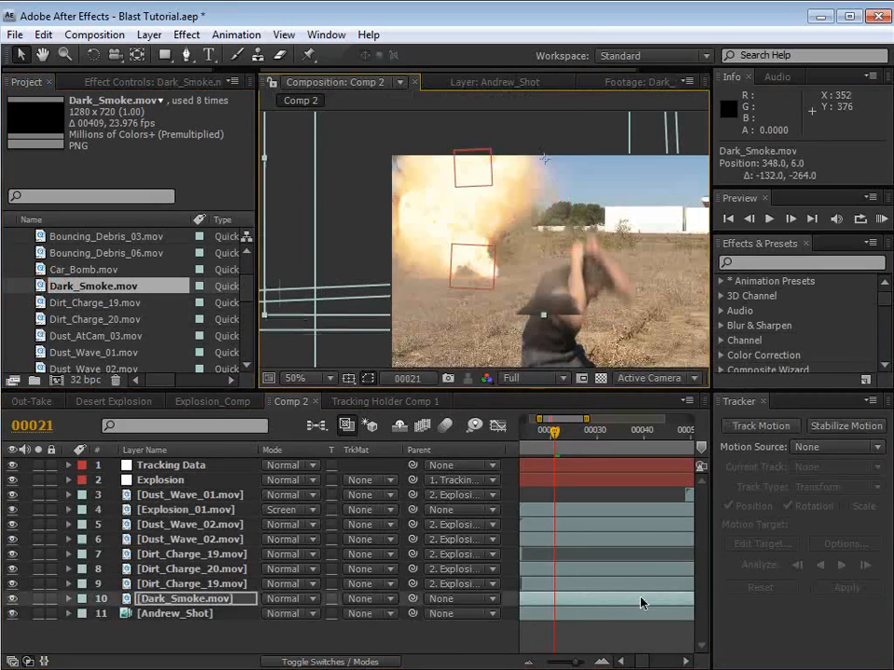
# Step: Shift Dark_Smoke.mov earlier in time to start at frame -62 and move it to position 326, -70
pyautogui.press('-')
pyautogui.press('-')
pyautogui.moveTo(641, 602); pyautogui.dragTo(584, 602)
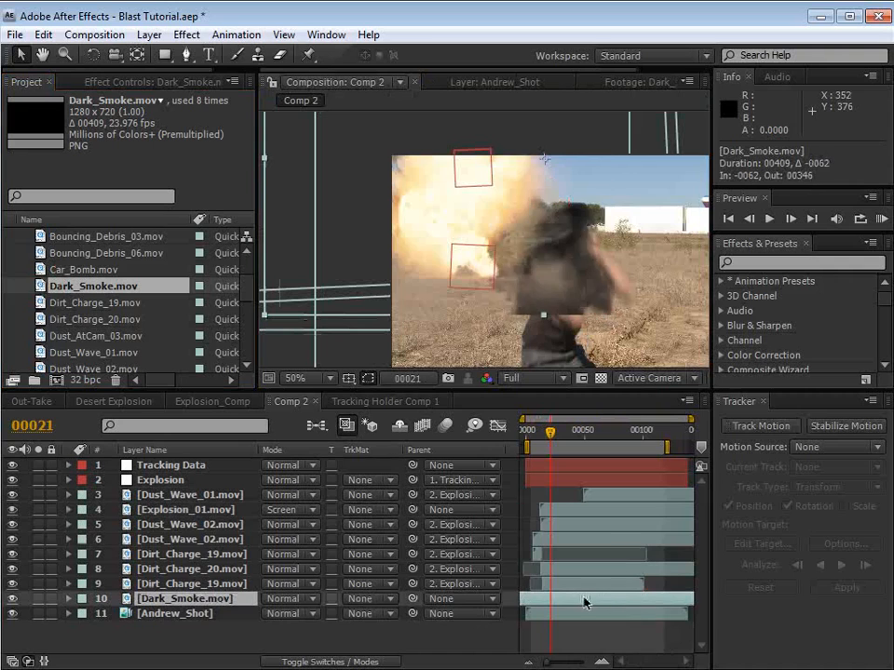
pyautogui.moveTo(553, 275); pyautogui.dragTo(542, 240)
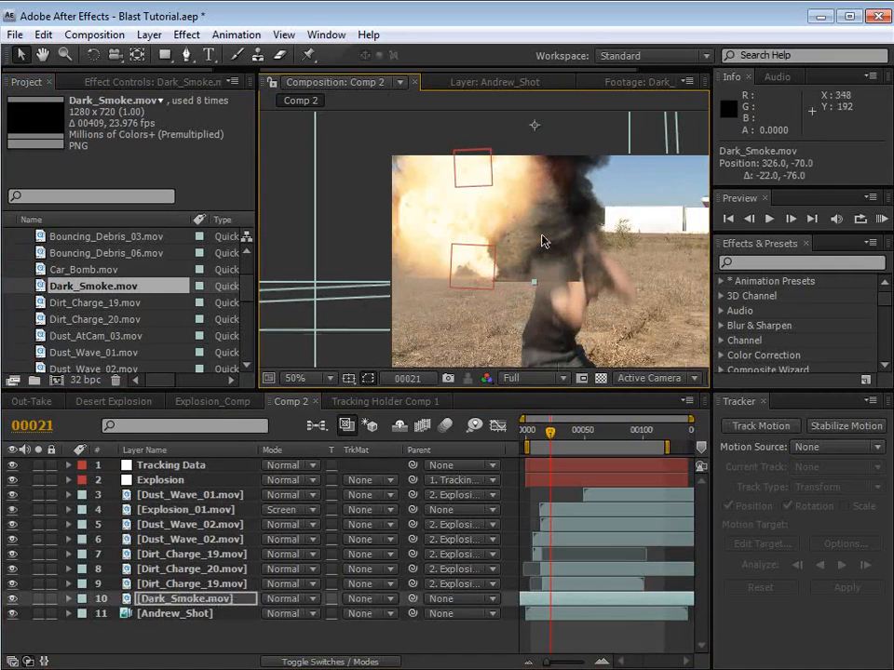
# Step: Time-stretch the Dark_Smoke.mov layer to a stretch factor of 50%
pyautogui.click(149, 35)
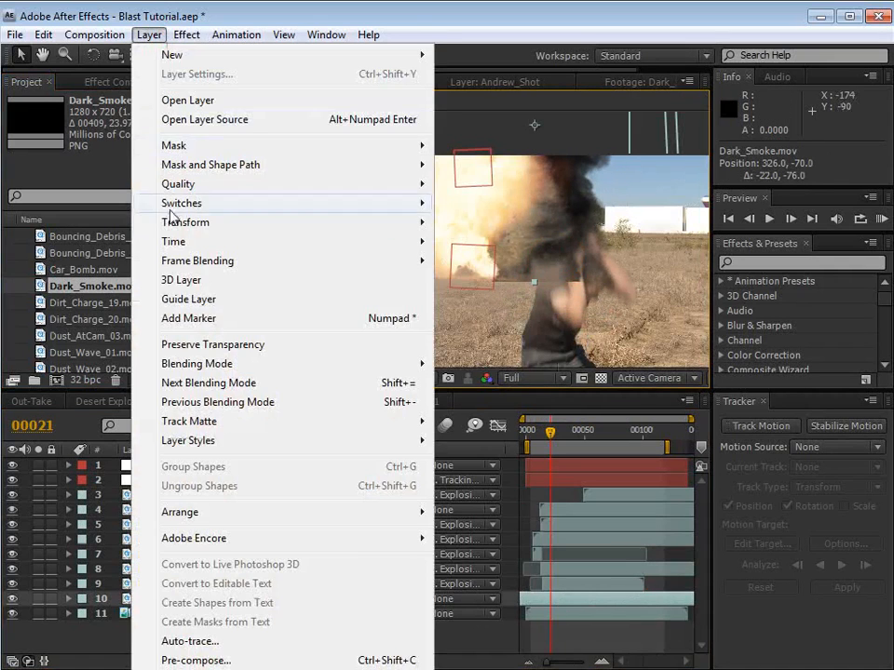
pyautogui.moveTo(173, 243)
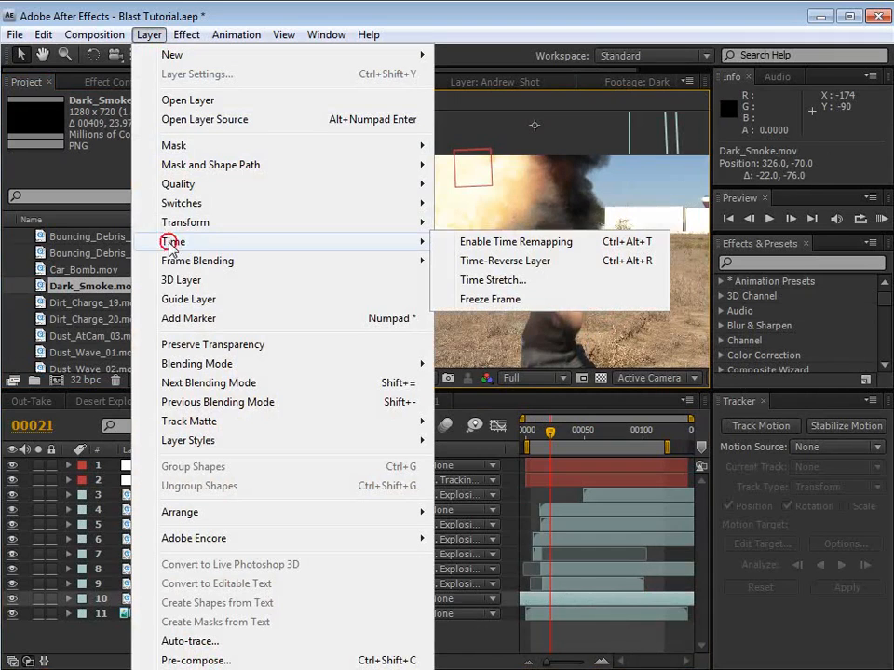
pyautogui.click(482, 290)
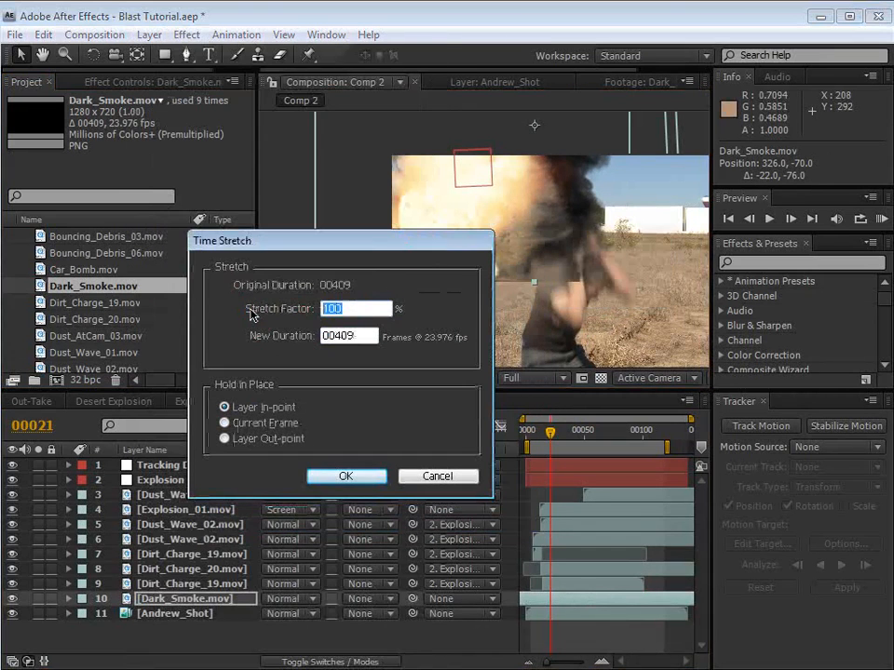
pyautogui.write('50')
pyautogui.press('Return')
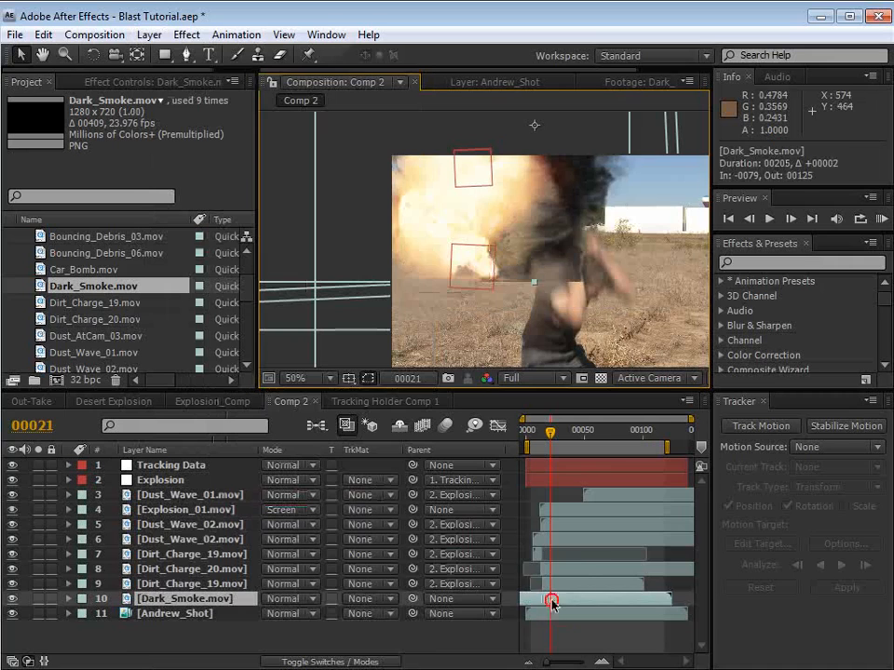
# Step: Scale the Dark_Smoke.mov layer to 123% and move it to position 448, -112
pyautogui.moveTo(548, 262); pyautogui.dragTo(482, 253)
pyautogui.press('s')
pyautogui.moveTo(320, 614); pyautogui.dragTo(340, 614)
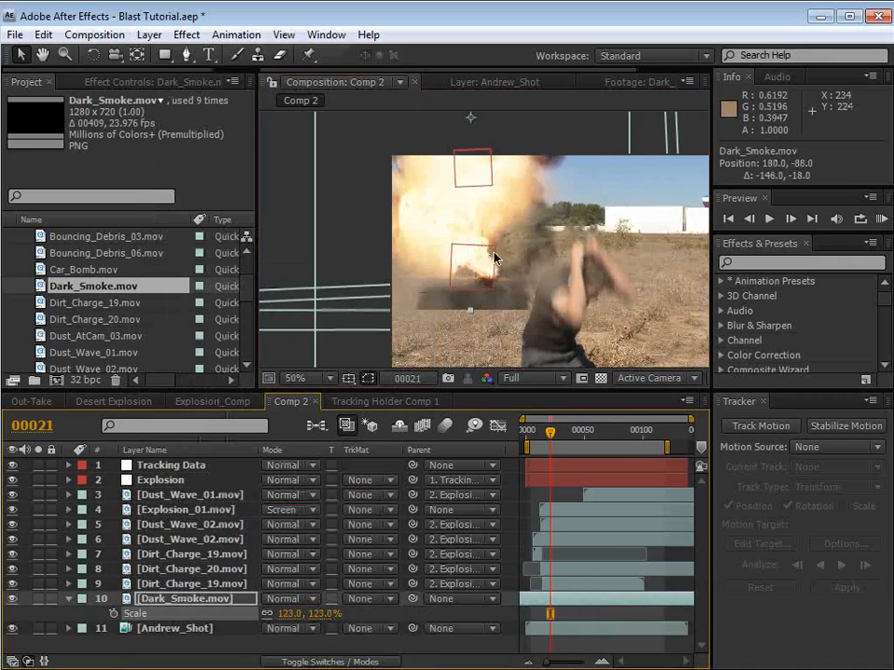
pyautogui.moveTo(495, 259); pyautogui.dragTo(600, 244)
# Step: Apply a Tint effect to Dark_Smoke.mov, mapping black to a color sampled from the ground and darkened to deep brown
pyautogui.click(186, 36)
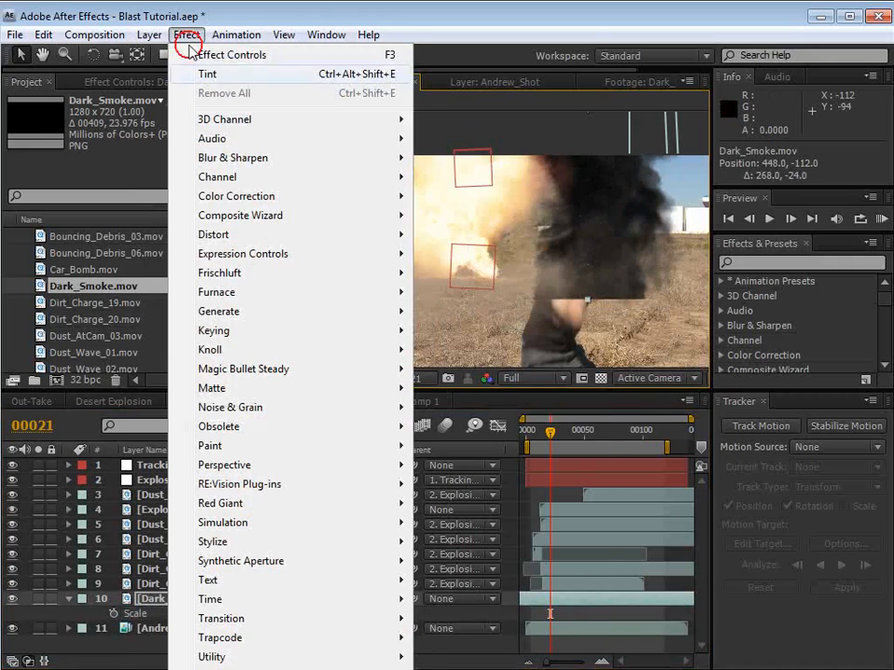
pyautogui.click(206, 73)
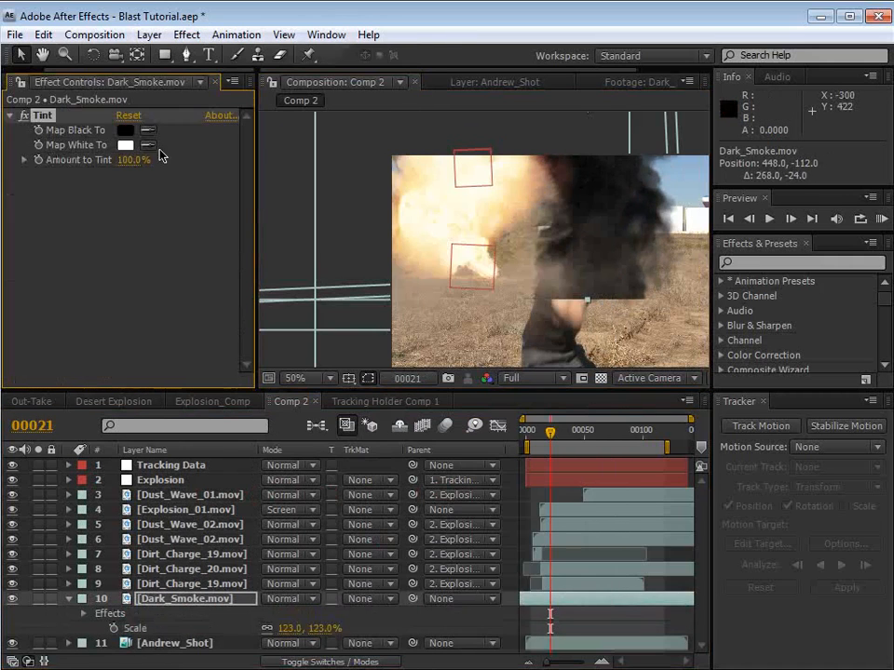
pyautogui.click(147, 130)
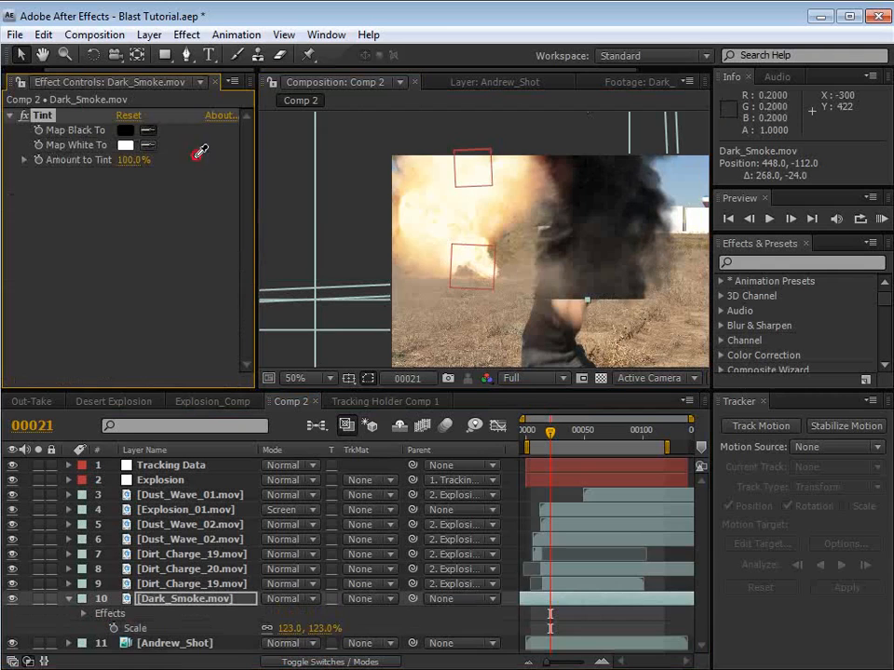
pyautogui.click(499, 332)
pyautogui.click(125, 131)
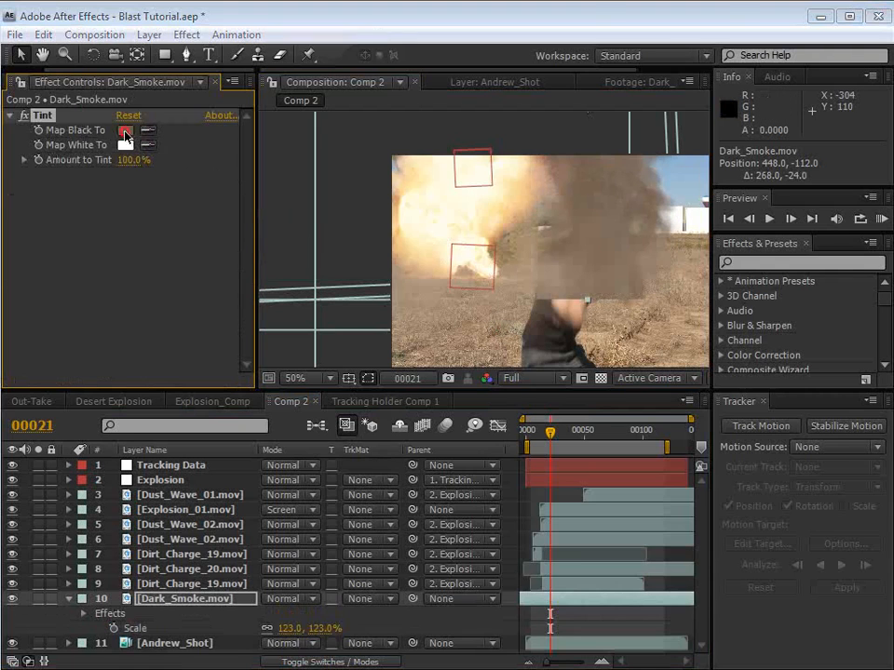
pyautogui.moveTo(540, 555); pyautogui.dragTo(512, 573)
pyautogui.click(850, 424)
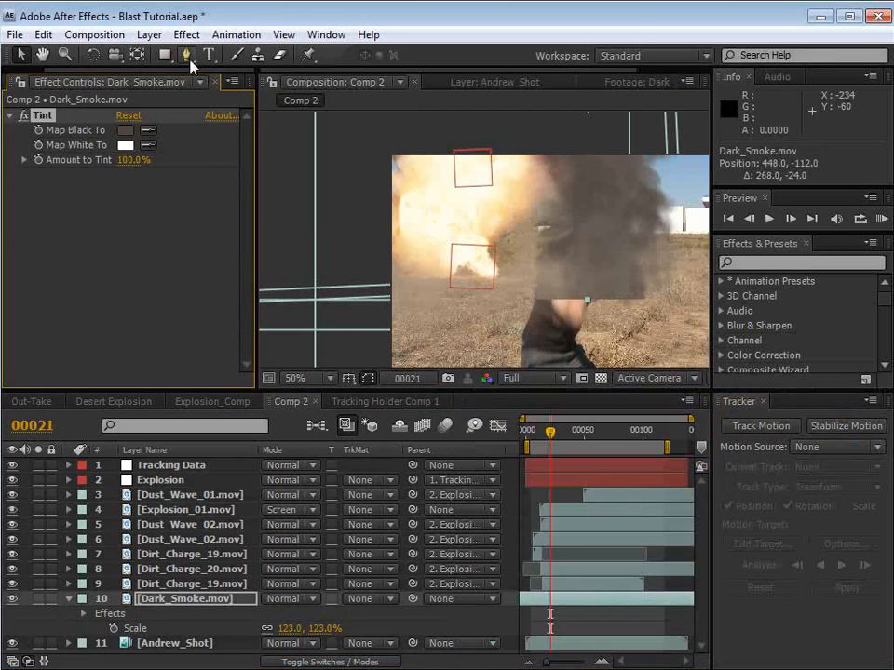
# Step: Draw a wide rectangular mask across the lower edge of Dark_Smoke.mov, set it to Subtract and feather it 27 pixels
pyautogui.press(',')
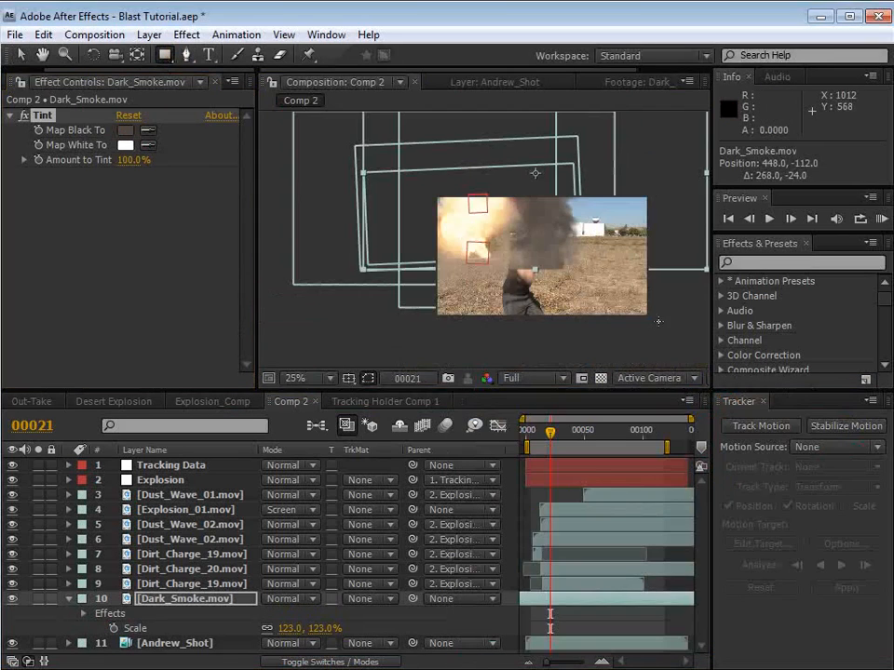
pyautogui.moveTo(671, 318)
pyautogui.mouseDown()
pyautogui.moveTo(522, 279)
pyautogui.moveTo(361, 264)
pyautogui.mouseUp()
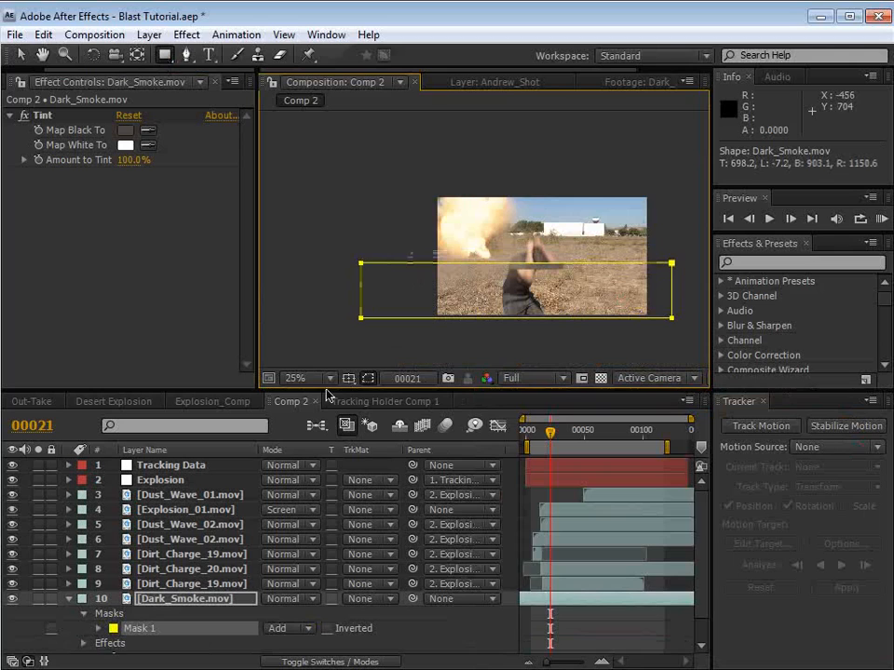
pyautogui.press('f')
pyautogui.click(296, 615)
pyautogui.click(305, 634)
pyautogui.press('.')
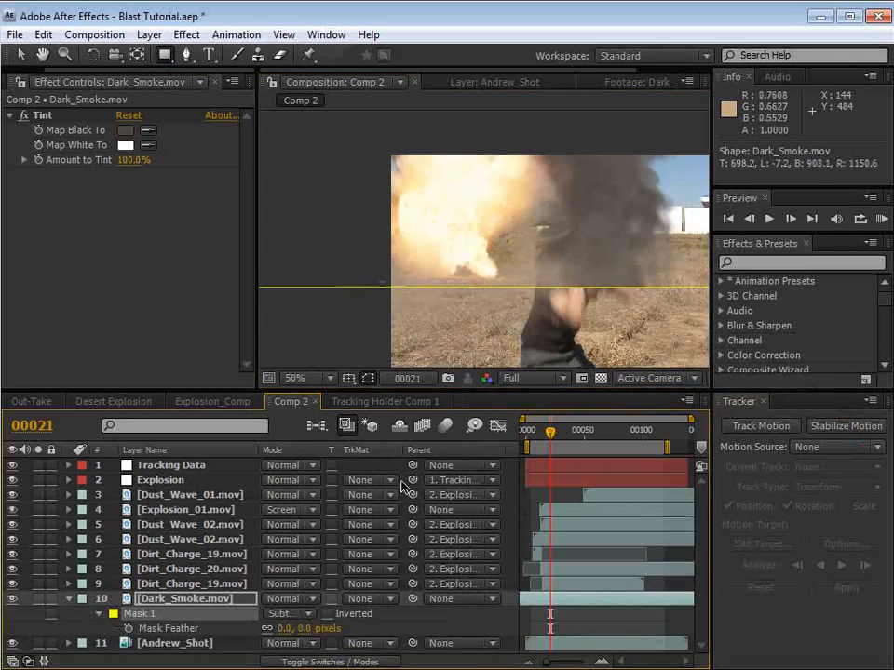
pyautogui.moveTo(305, 629); pyautogui.dragTo(330, 633)
# Step: Shift Dark_Smoke.mov in time to start at frame -32 and move it behind the fireball to position 178, -146
pyautogui.press('v')
pyautogui.moveTo(613, 254); pyautogui.dragTo(552, 214)
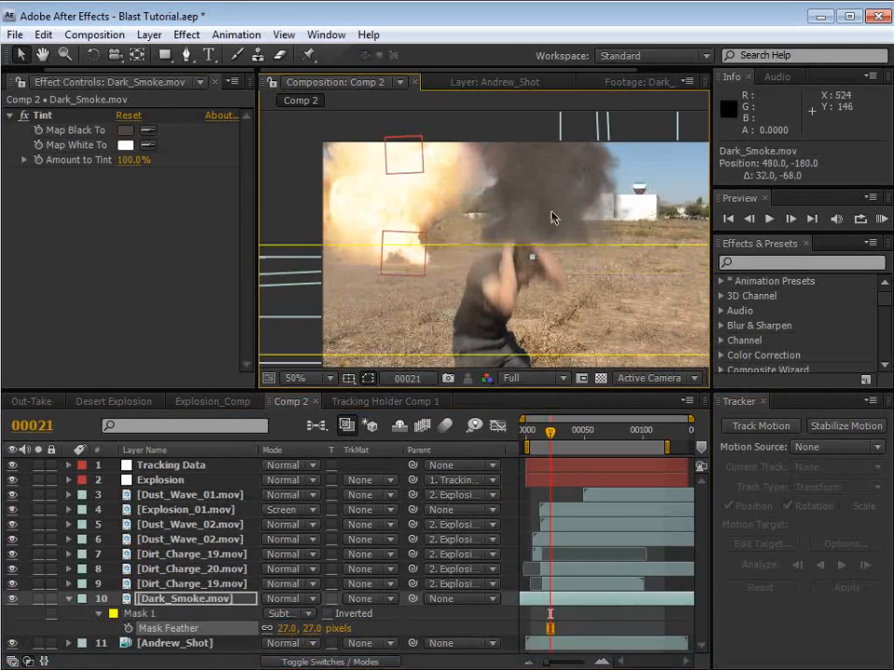
pyautogui.click(559, 611)
pyautogui.click(563, 603)
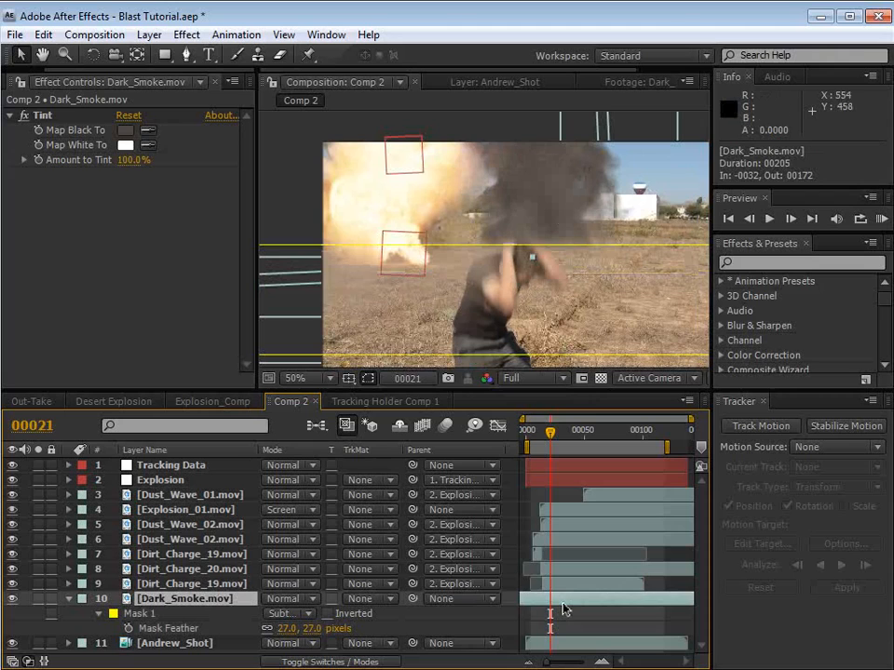
pyautogui.moveTo(513, 218); pyautogui.dragTo(389, 233)
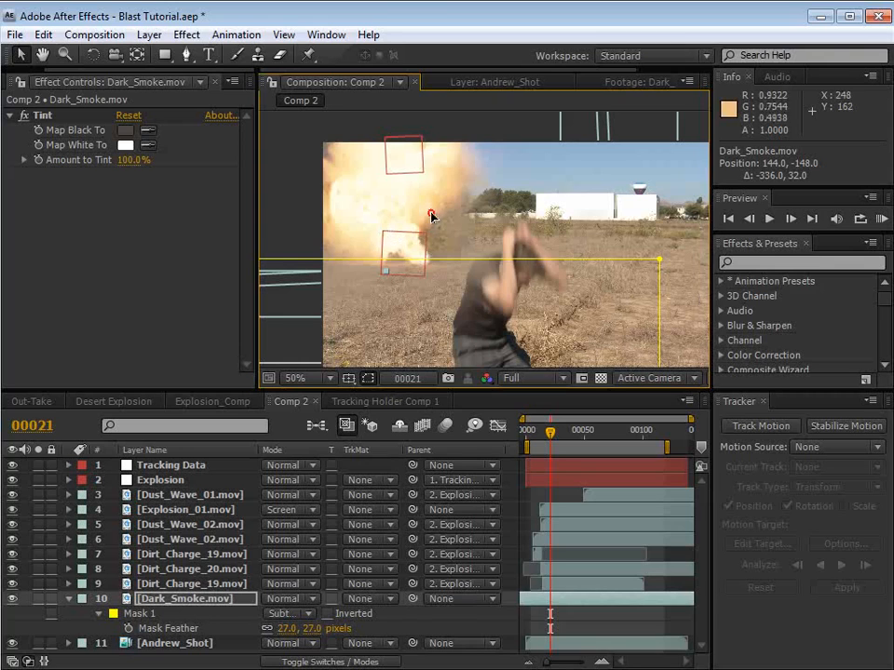
pyautogui.moveTo(432, 214); pyautogui.dragTo(446, 215)
# Step: Stretch Dark_Smoke.mov horizontally to a scale of 160% and move it to position 154, -322
pyautogui.press(',')
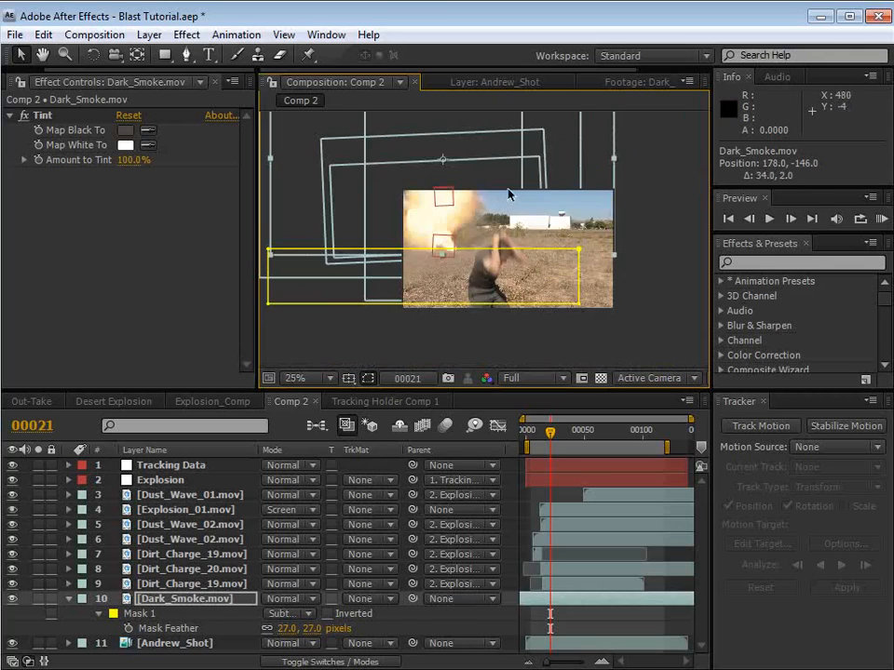
pyautogui.moveTo(614, 159); pyautogui.dragTo(666, 160)
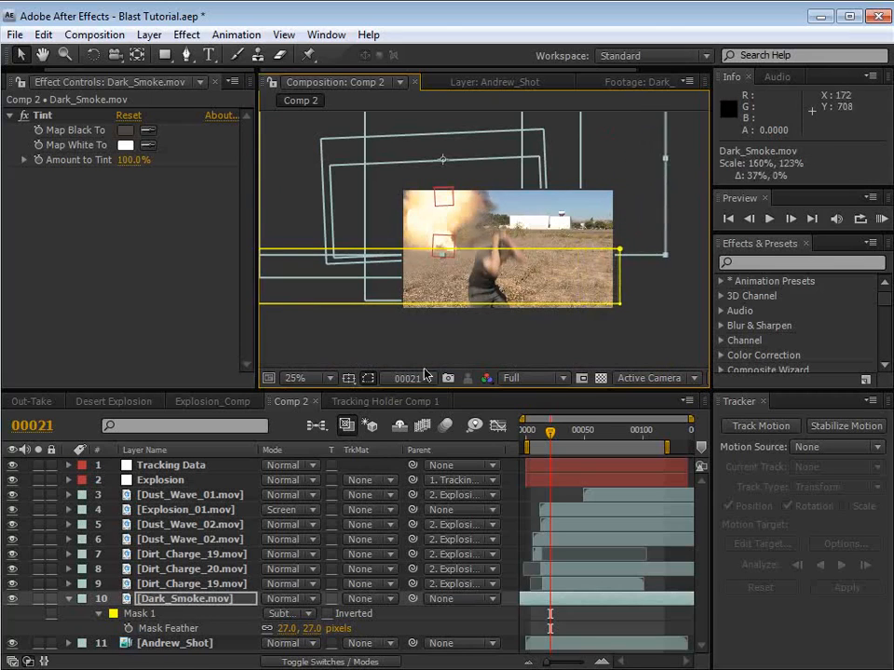
pyautogui.press(',')
pyautogui.moveTo(462, 150); pyautogui.dragTo(460, 114)
pyautogui.press('.')
pyautogui.press('.')
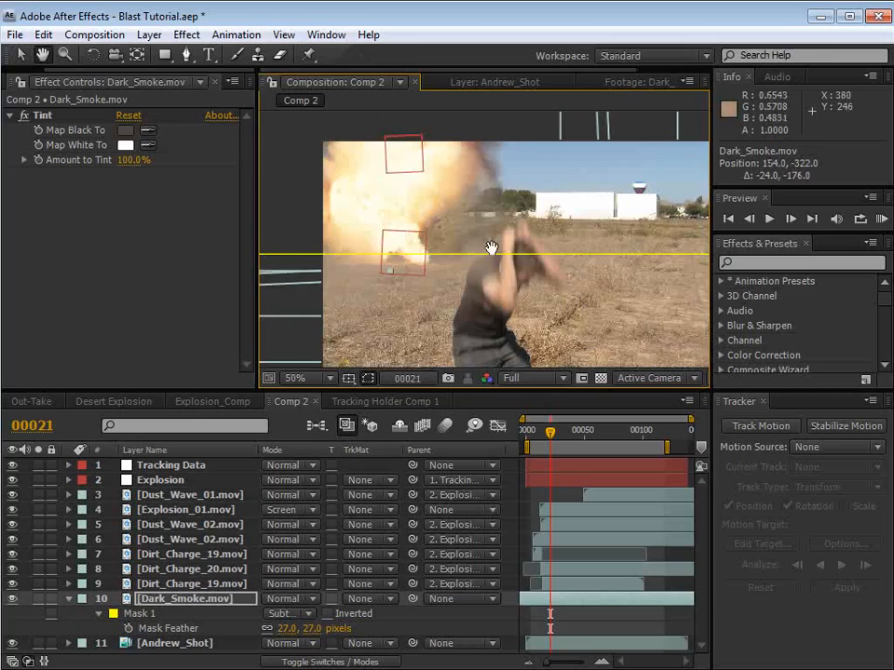
# Step: At frame 67, move the Explosion_01.mov layer to position 134, -162 over the dark smoke
pyautogui.moveTo(553, 440); pyautogui.dragTo(577, 437)
pyautogui.click(603, 437)
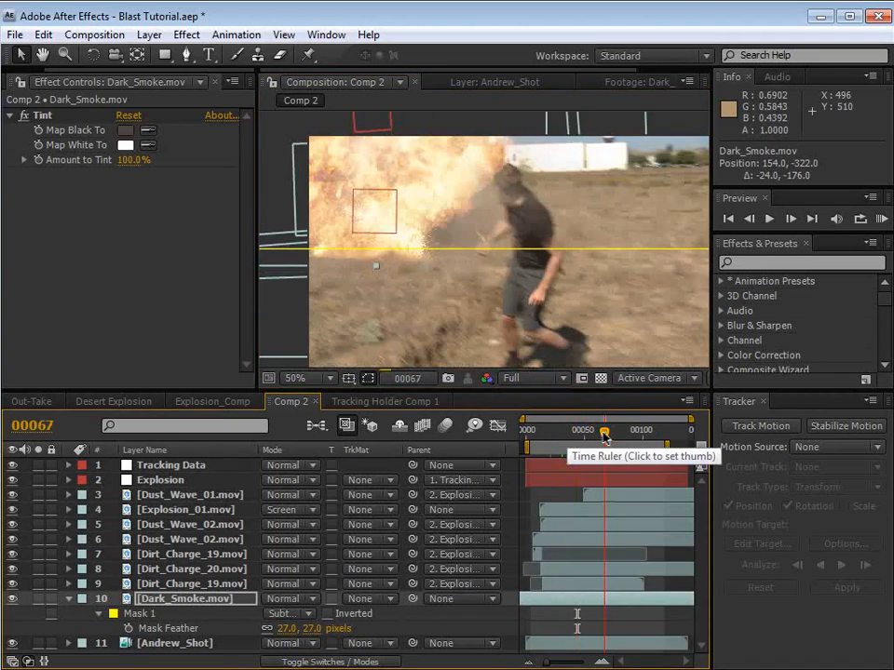
pyautogui.click(178, 513)
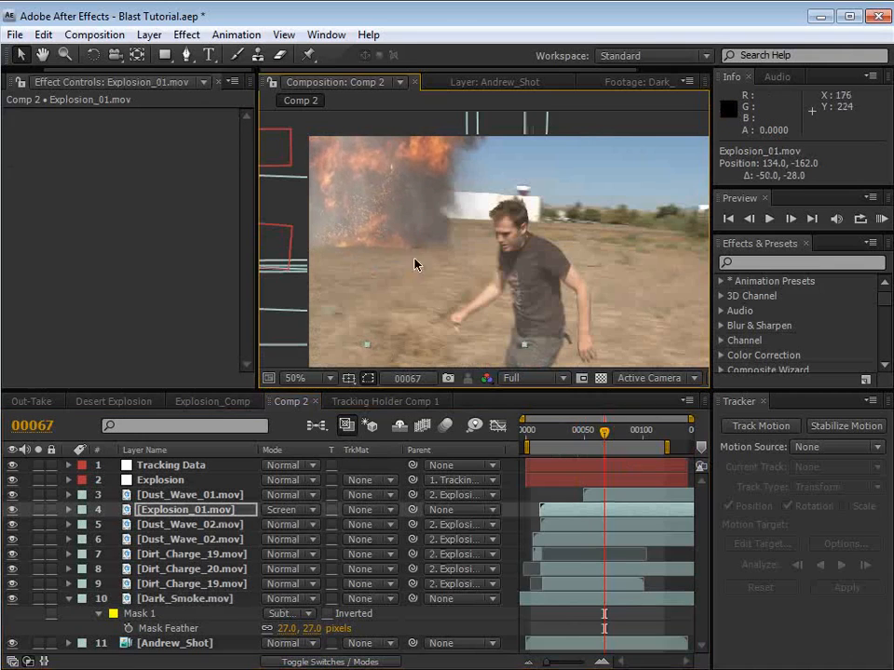
# Step: Shift Dark_Smoke.mov to start at frame 5 and check its timing against the explosion at frame 83
pyautogui.click(581, 436)
pyautogui.click(554, 435)
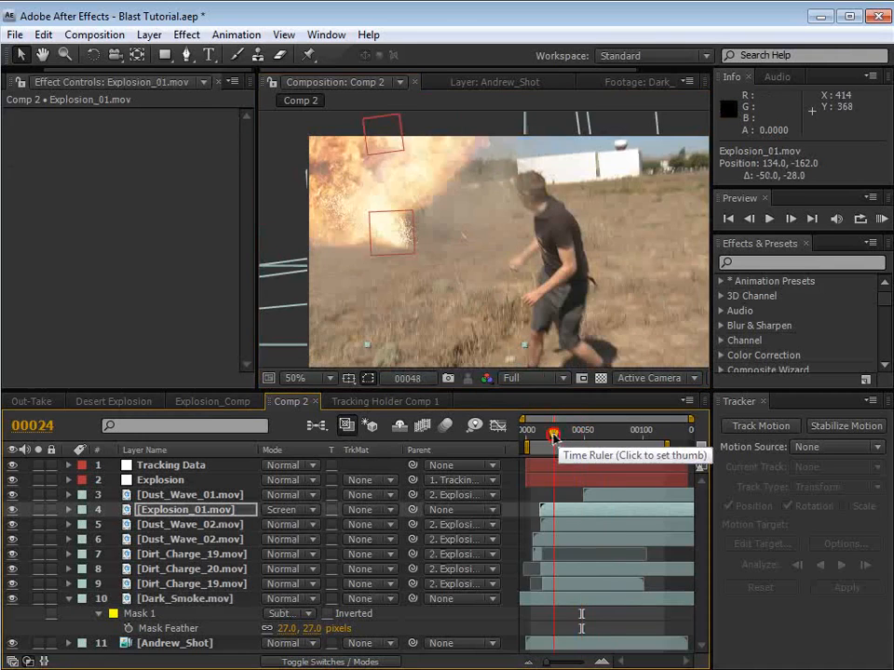
pyautogui.click(548, 436)
pyautogui.click(539, 431)
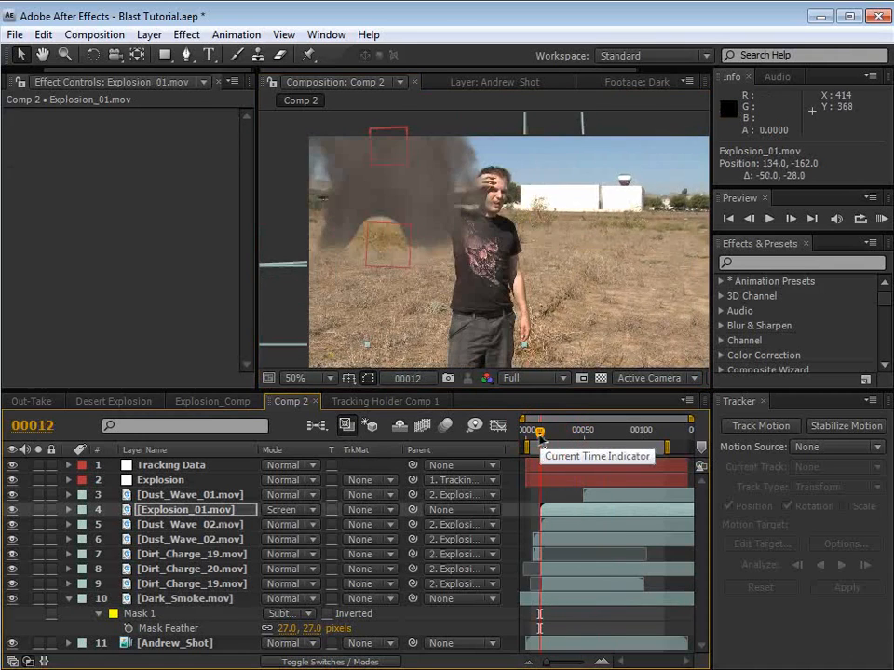
pyautogui.click(187, 598)
pyautogui.press('space')
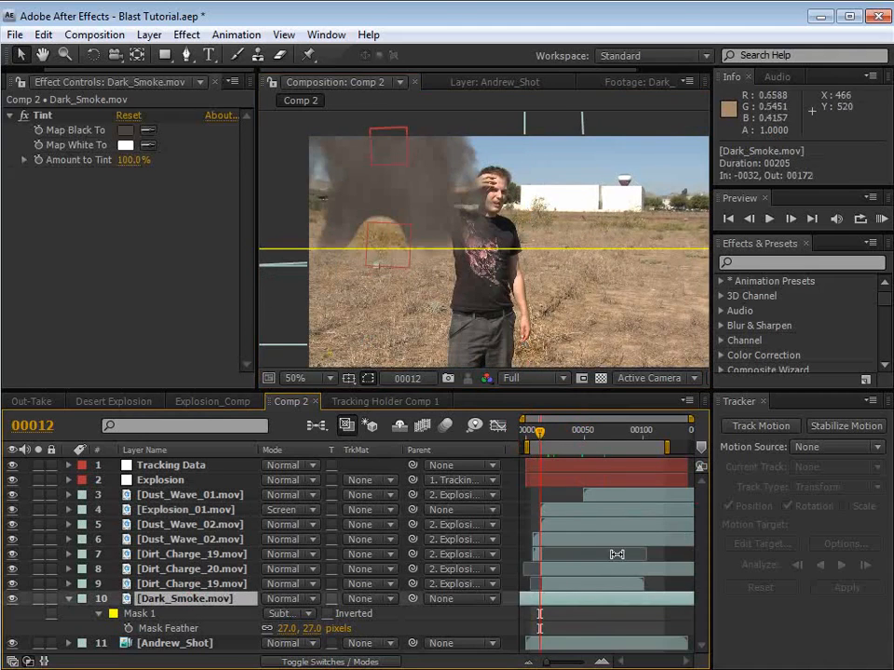
pyautogui.moveTo(546, 603); pyautogui.dragTo(588, 603)
pyautogui.moveTo(539, 432); pyautogui.dragTo(623, 433)
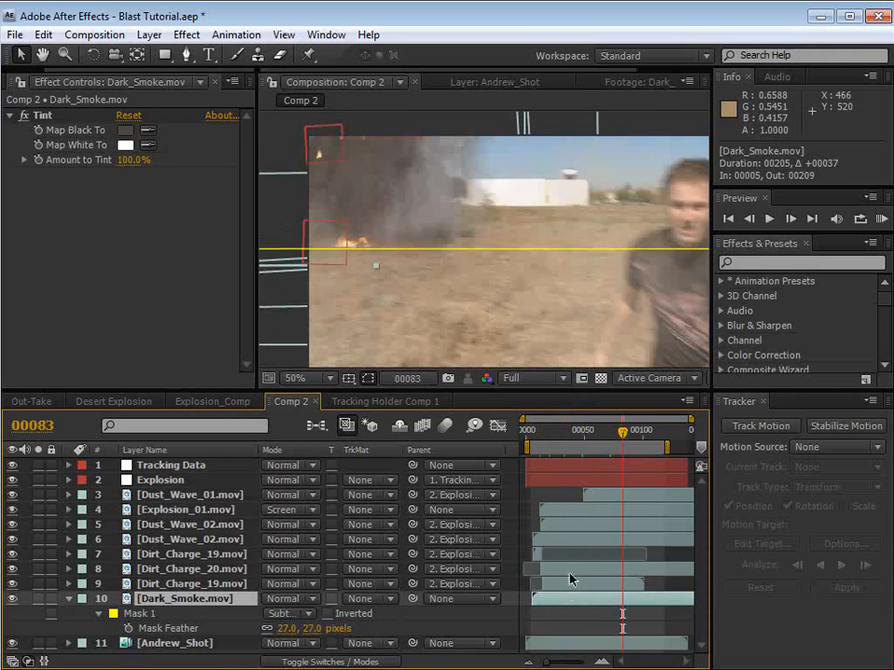
pyautogui.click(570, 615)
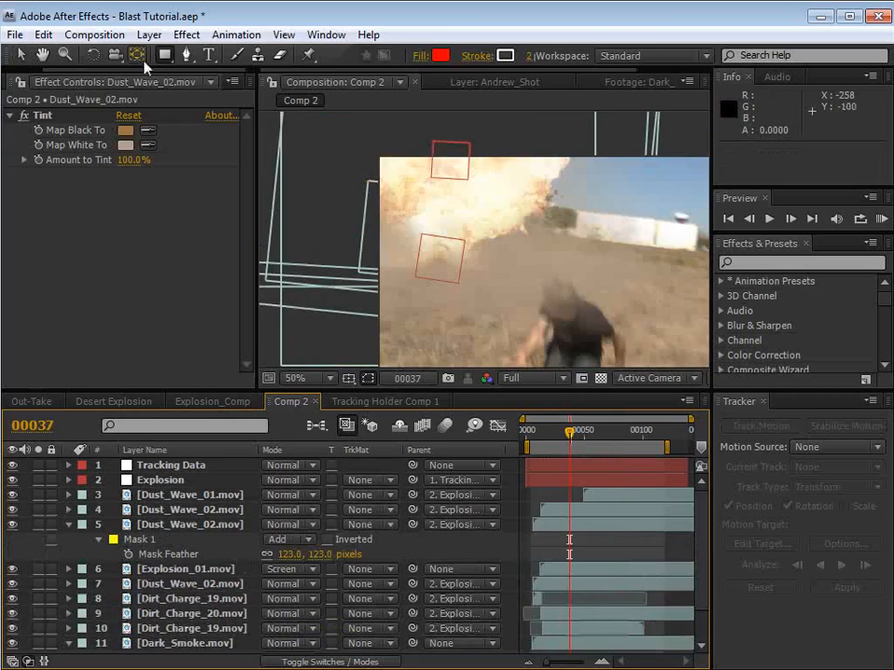
# Step: Create a 960 × 540 px orange solid with color EFA664 and set its blending mode to Add
pyautogui.click(149, 35)
pyautogui.moveTo(172, 54)
pyautogui.click(477, 74)
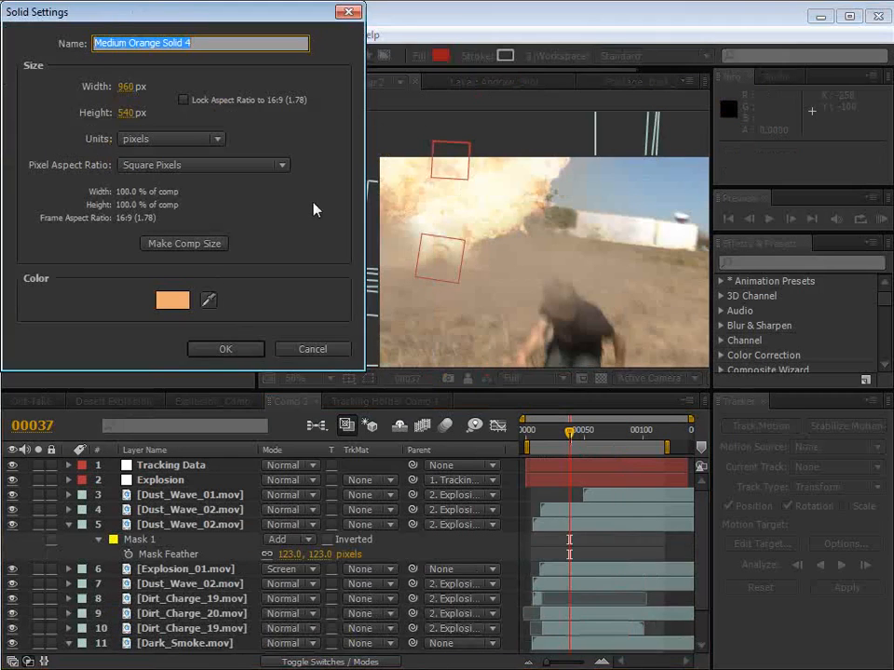
pyautogui.click(173, 299)
pyautogui.click(596, 431)
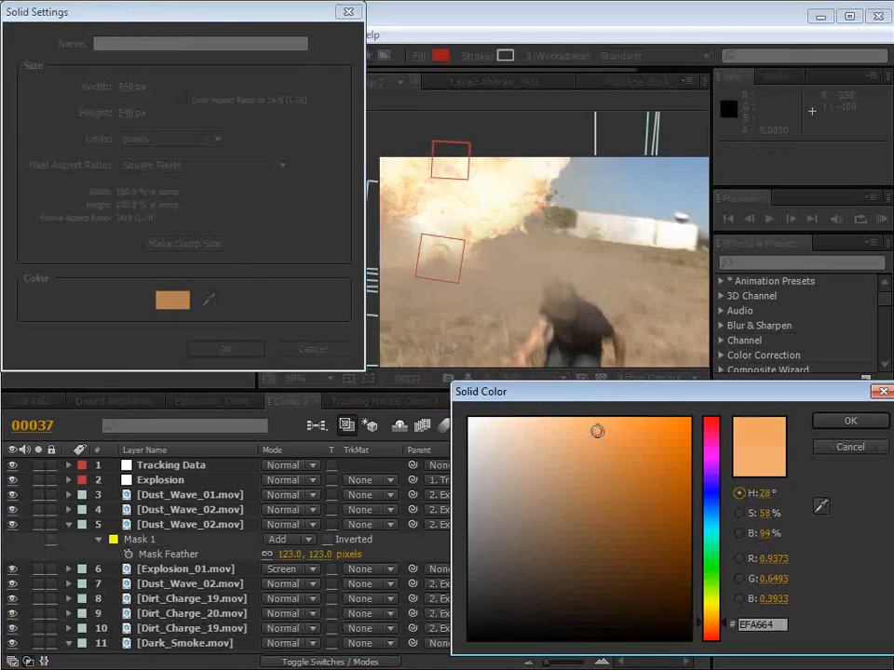
pyautogui.click(831, 423)
pyautogui.click(239, 358)
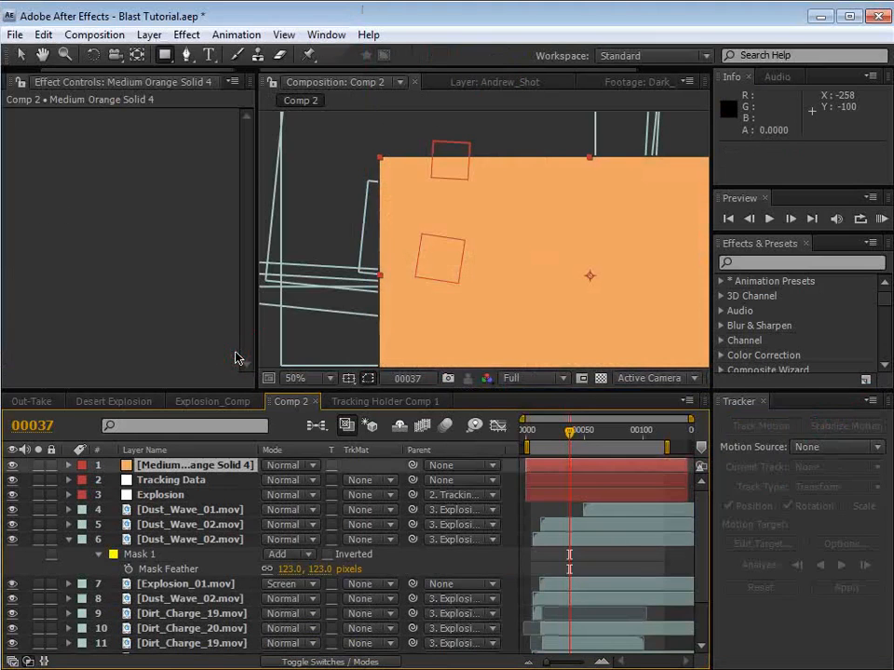
pyautogui.click(284, 466)
pyautogui.click(291, 654)
# Step: Draw an elliptical mask about 596 × 496 px on the orange solid and move it over the fireball
pyautogui.moveTo(553, 279); pyautogui.dragTo(435, 173)
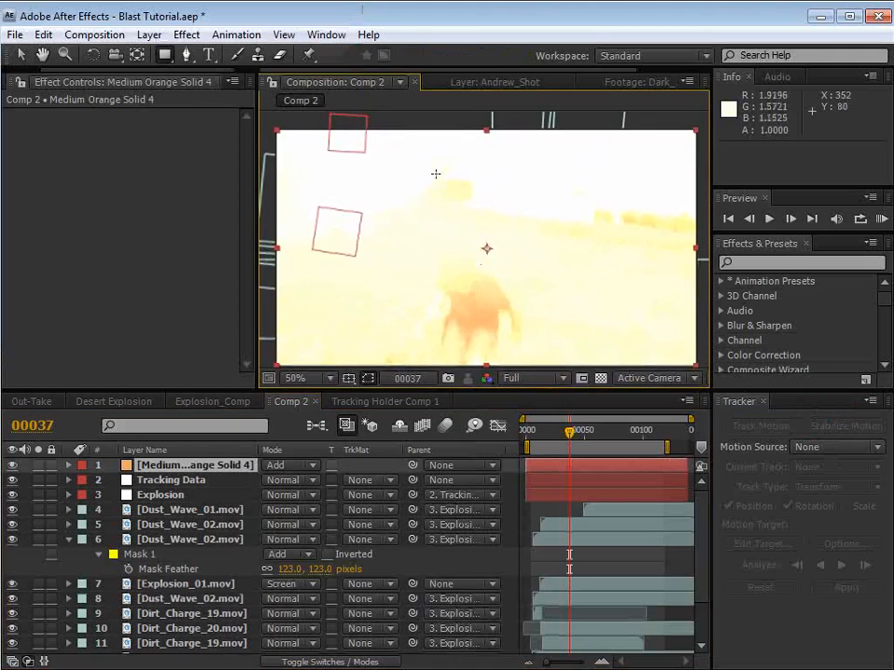
pyautogui.moveTo(164, 55); pyautogui.dragTo(255, 89)
pyautogui.press(',')
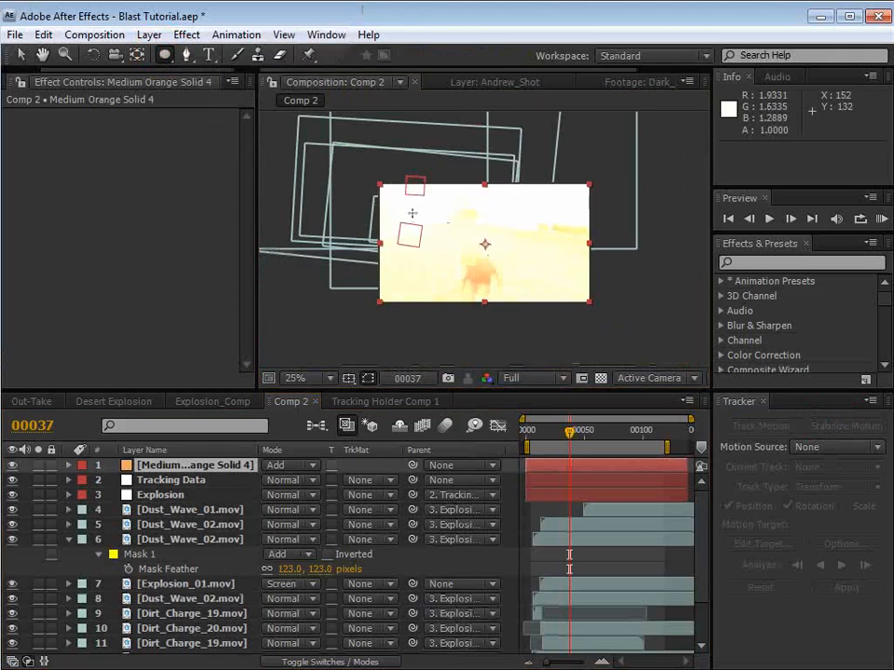
pyautogui.moveTo(413, 213); pyautogui.dragTo(543, 321)
pyautogui.press('v')
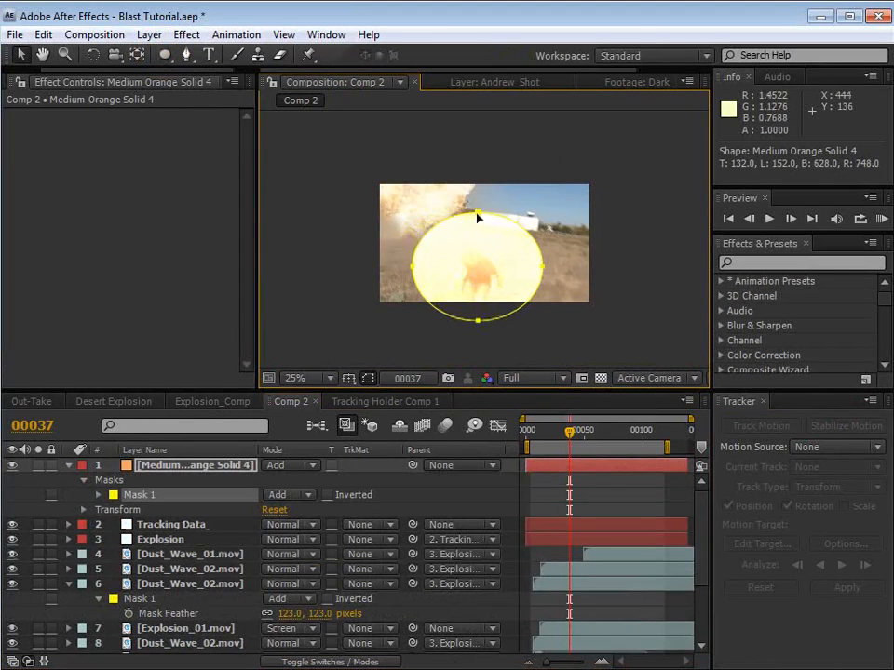
pyautogui.doubleClick(477, 214)
pyautogui.moveTo(489, 257); pyautogui.dragTo(459, 206)
# Step: Feather the orange solid's mask to 567 pixels and parent the solid to the Explosion null
pyautogui.press('f')
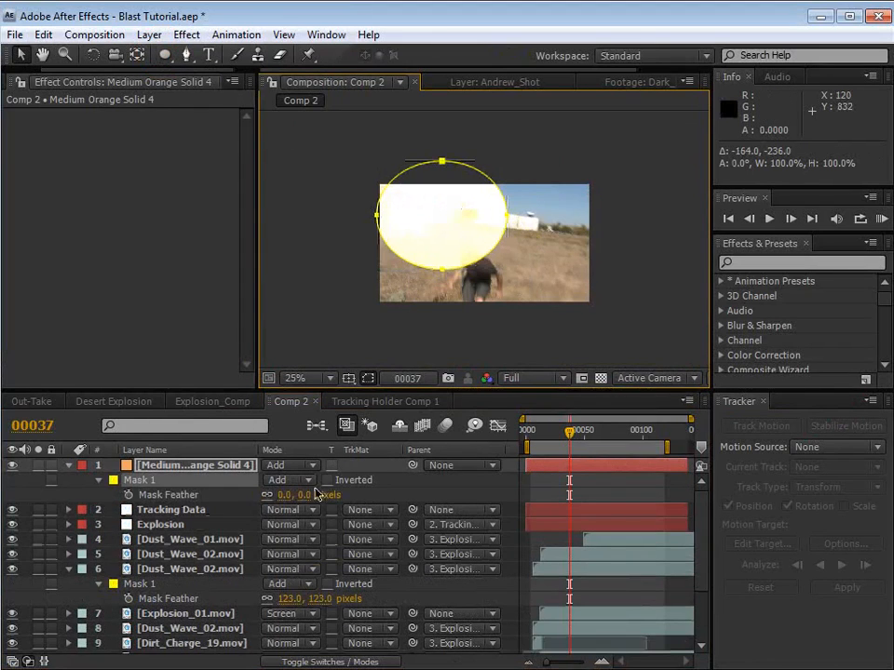
pyautogui.moveTo(289, 494); pyautogui.dragTo(764, 457)
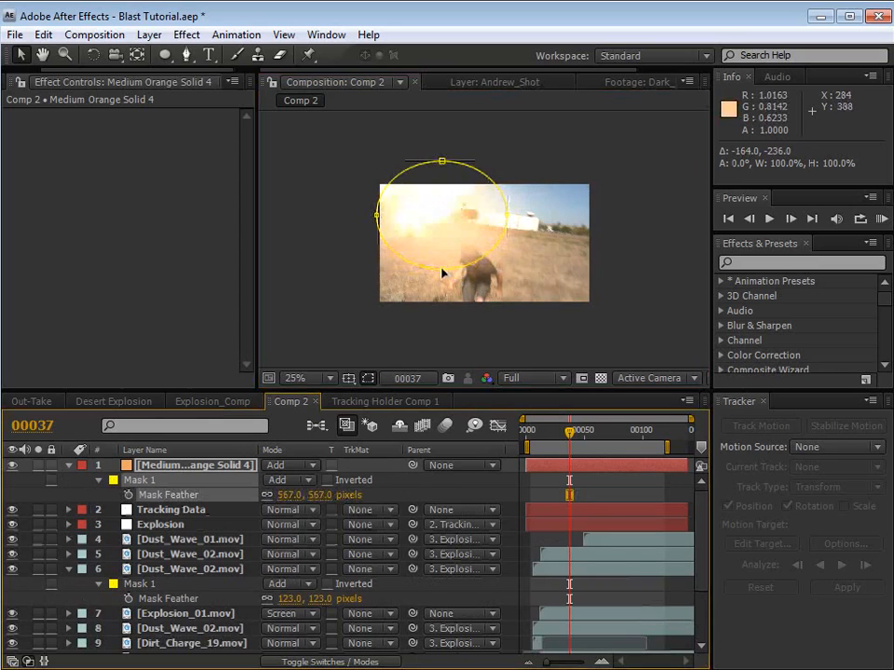
pyautogui.click(182, 465)
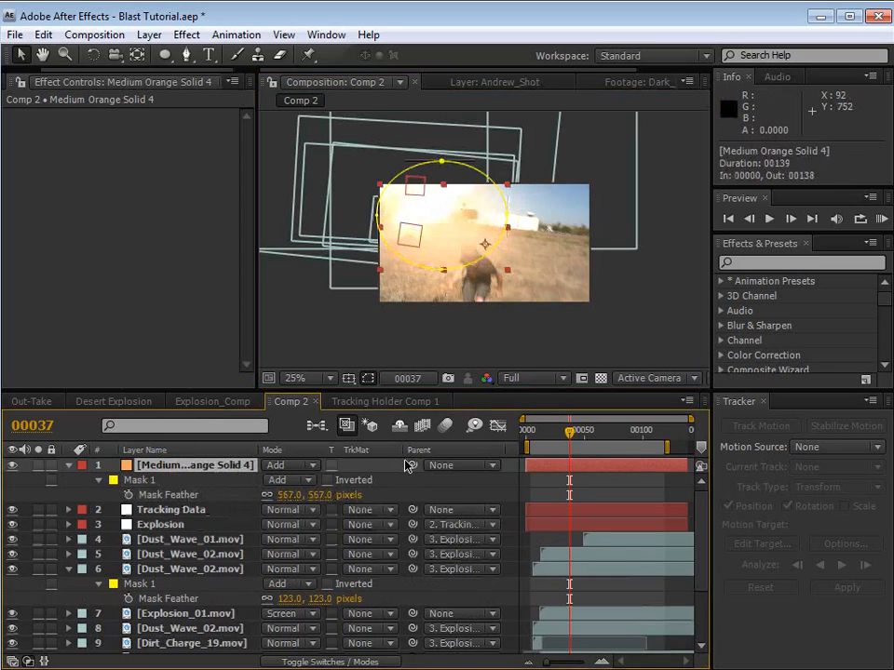
pyautogui.moveTo(412, 465); pyautogui.dragTo(168, 529)
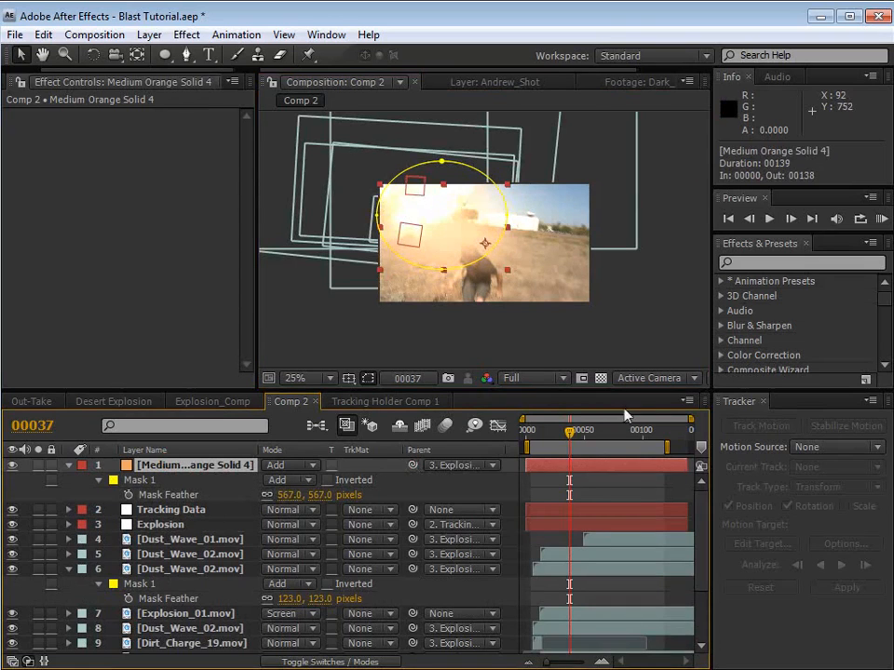
# Step: Enlarge the orange solid's elliptical mask so the glow spreads farther around the fireball, and apply the transform
pyautogui.moveTo(376, 189); pyautogui.dragTo(356, 149)
pyautogui.doubleClick(417, 285)
pyautogui.press('Return')
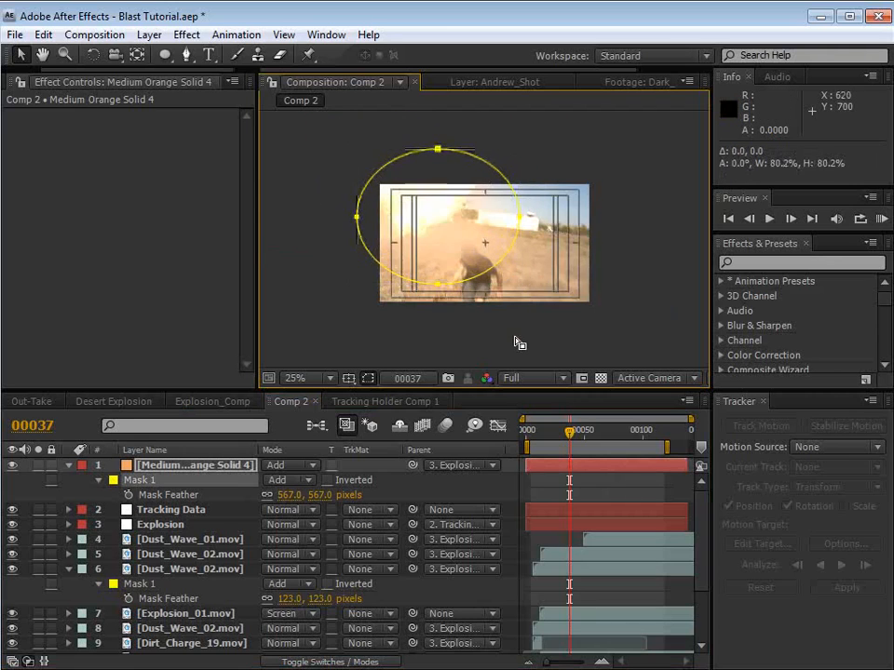
pyautogui.click(516, 339)
pyautogui.click(514, 339)
pyautogui.scroll(2, 473, 260)
pyautogui.moveTo(462, 265); pyautogui.dragTo(482, 267)
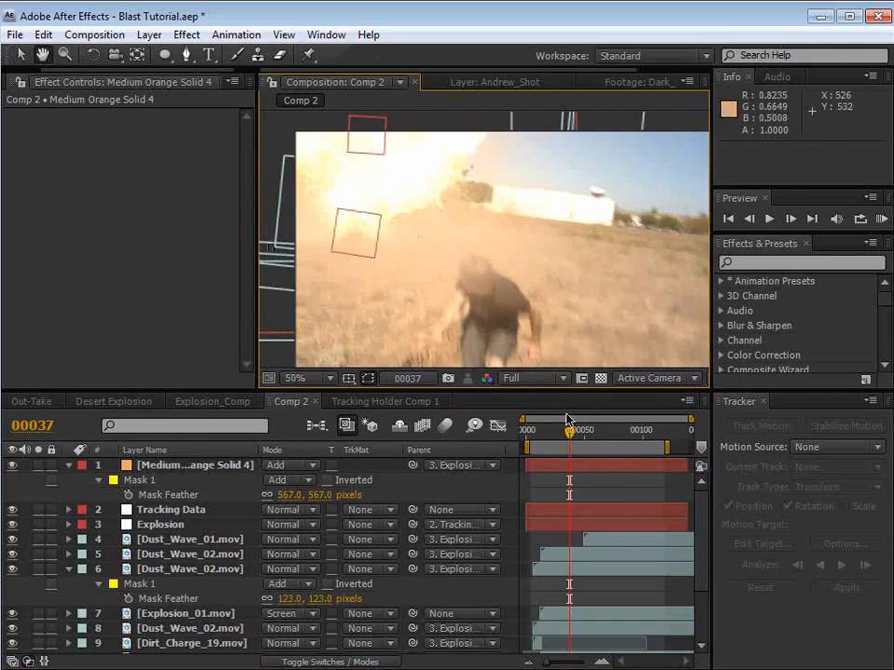
# Step: Start an Opacity animation on the orange solid with a keyframe of 0% at frame 18
pyautogui.click(570, 468)
pyautogui.press('t')
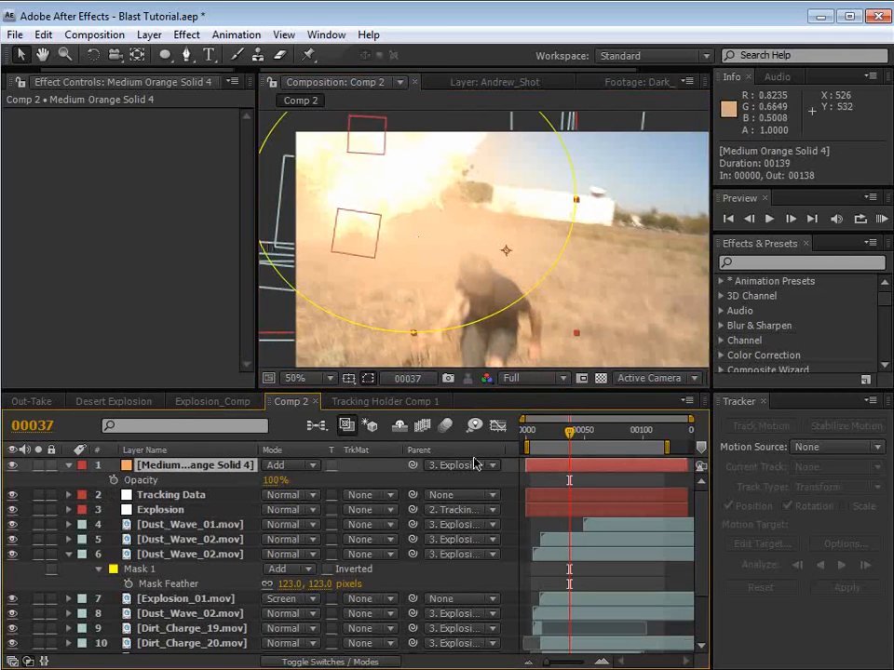
pyautogui.press('pageup')
pyautogui.press('pageup')
pyautogui.press('pageup')
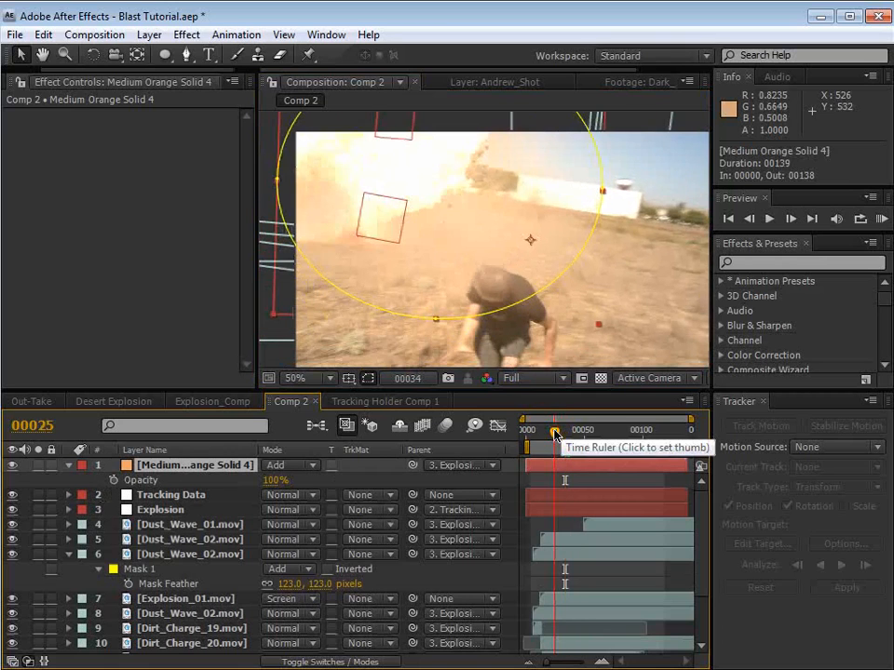
pyautogui.moveTo(555, 434); pyautogui.dragTo(547, 434)
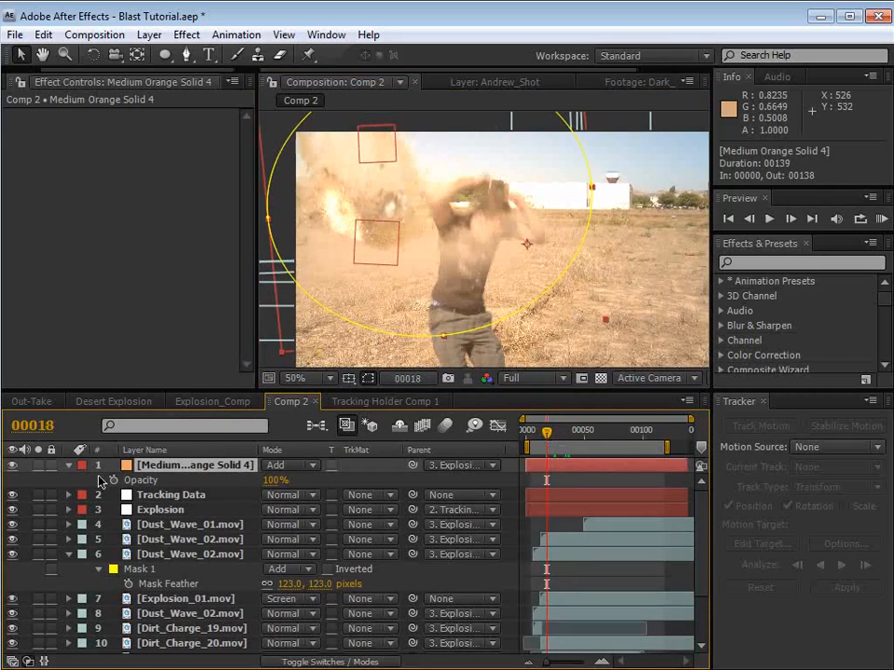
pyautogui.press('Return')
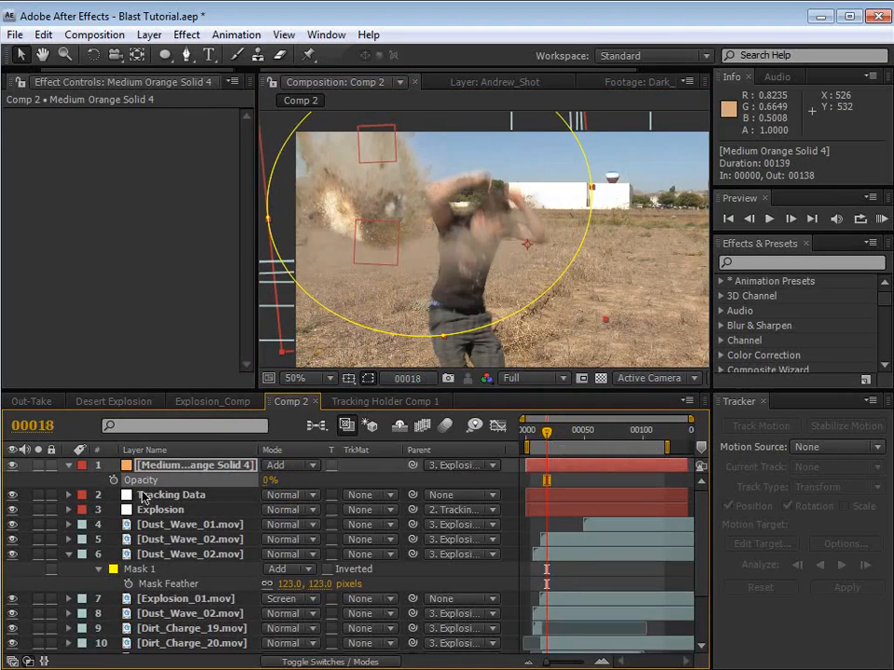
pyautogui.click(114, 480)
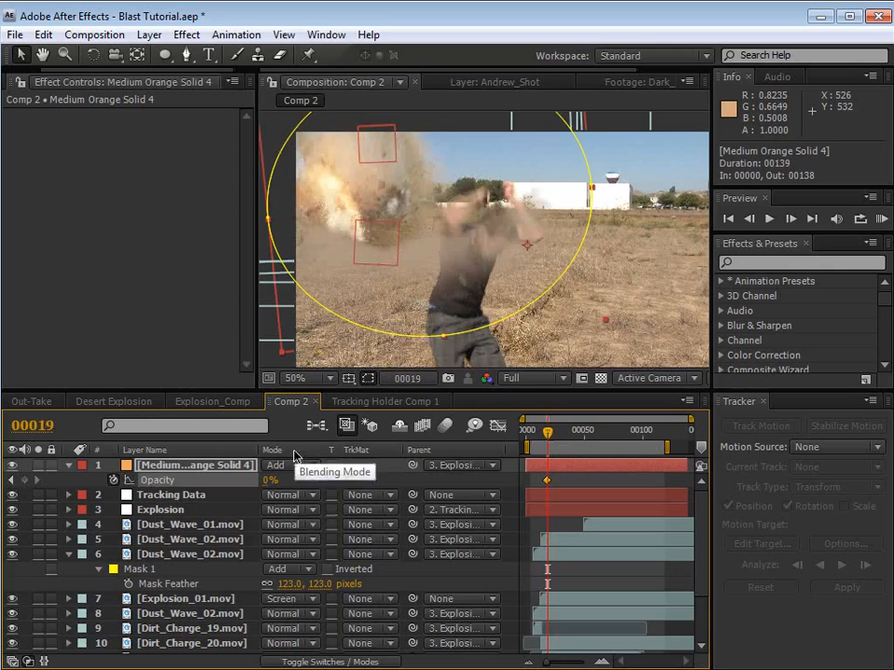
# Step: Raise the orange solid's Opacity to 86% at frame 21 so the glow flashes on quickly
pyautogui.press('pagedown')
pyautogui.press('pagedown')
pyautogui.moveTo(266, 480); pyautogui.dragTo(390, 478)
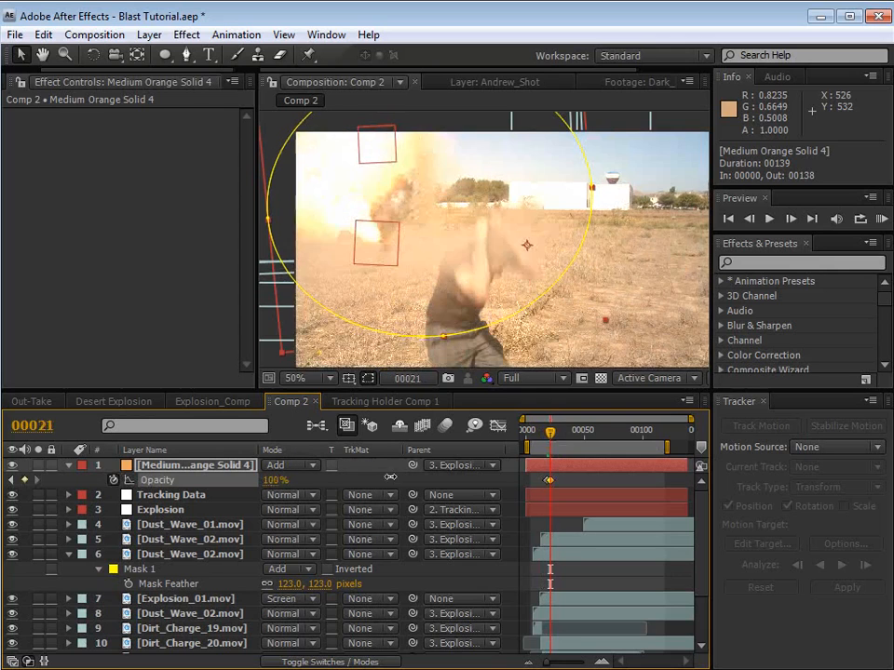
# Step: Fade the orange solid's Opacity to 0% with a third keyframe, placed at frame 73
pyautogui.moveTo(557, 433); pyautogui.dragTo(589, 434)
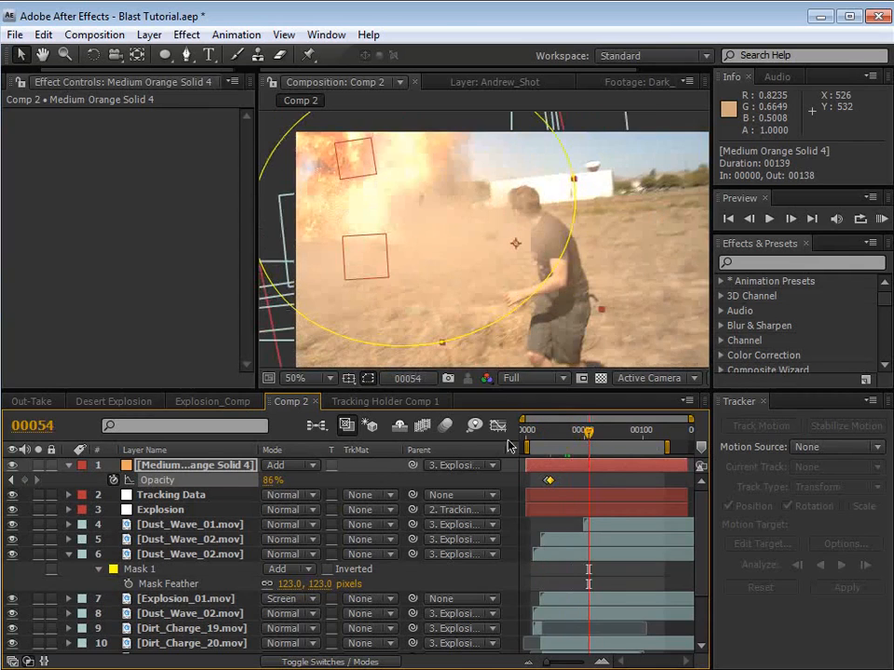
pyautogui.moveTo(265, 480); pyautogui.dragTo(214, 480)
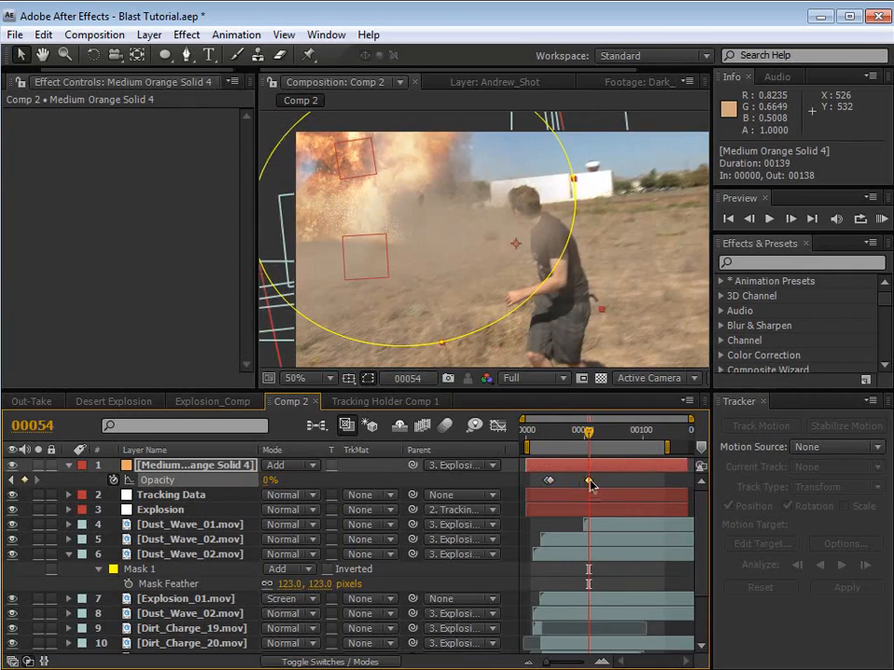
pyautogui.moveTo(590, 482); pyautogui.dragTo(612, 482)
pyautogui.click(600, 434)
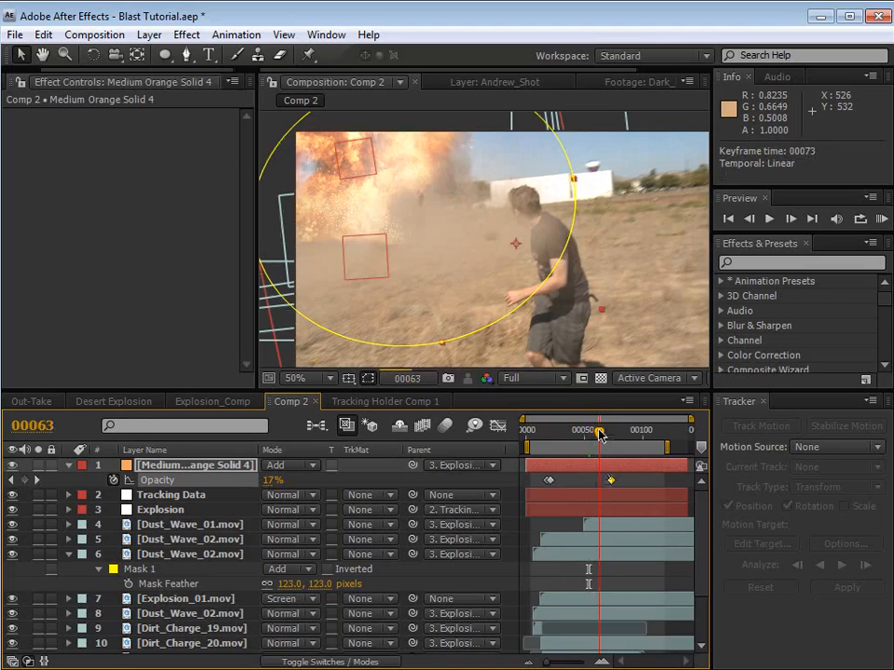
# Step: Hide the layer controls and reveal the RAM preview options to check the glow's onset around frame 19
pyautogui.hotkey('ctrl', 'shift', 'h')
pyautogui.press('space')
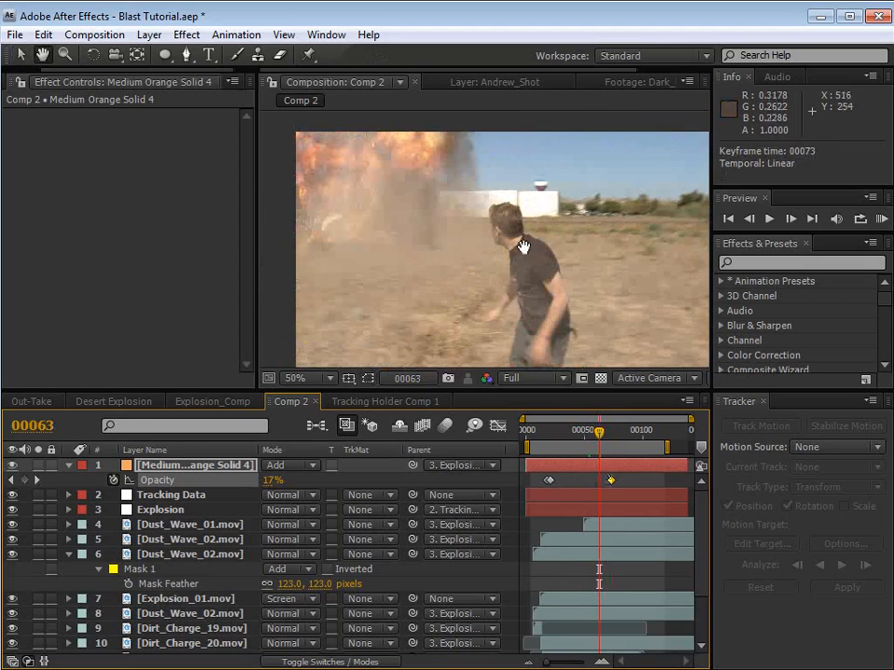
pyautogui.moveTo(523, 291); pyautogui.dragTo(494, 289)
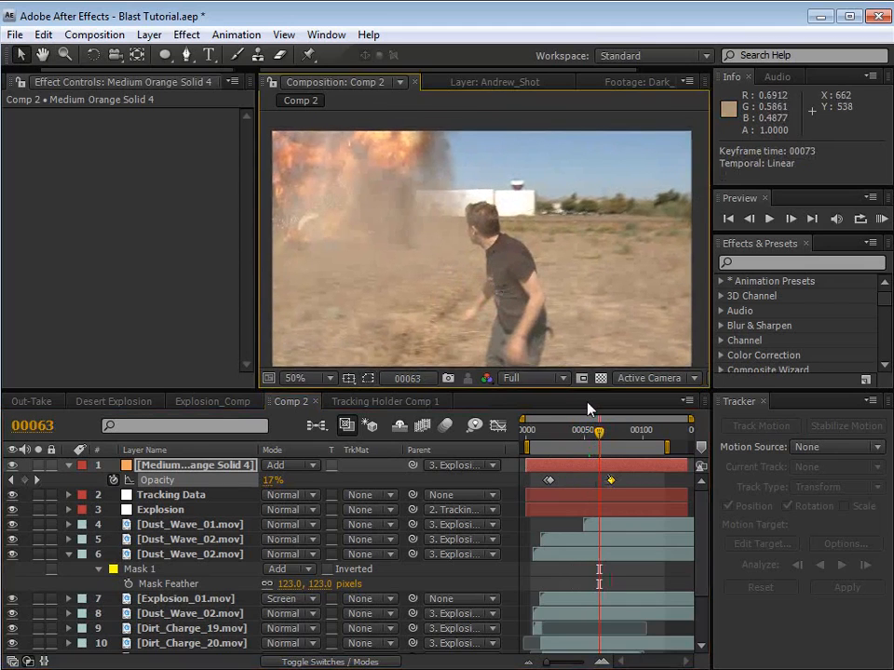
pyautogui.click(640, 474)
pyautogui.moveTo(782, 231); pyautogui.dragTo(782, 342)
pyautogui.moveTo(599, 431); pyautogui.dragTo(549, 443)
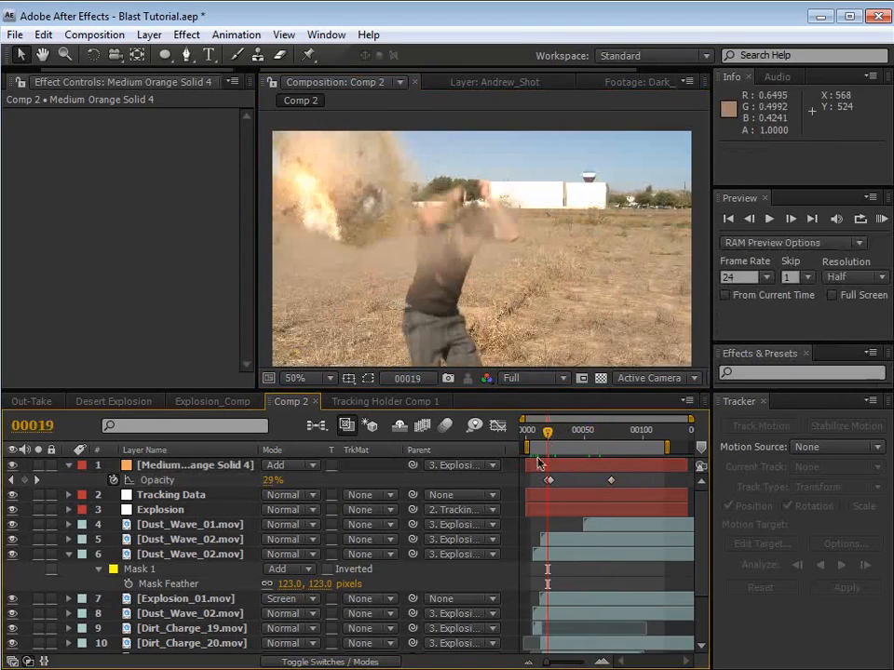
# Step: Parent the Explosion_01.mov layer to the Explosion null
pyautogui.click(314, 598)
pyautogui.moveTo(413, 599); pyautogui.dragTo(153, 509)
pyautogui.click(575, 582)
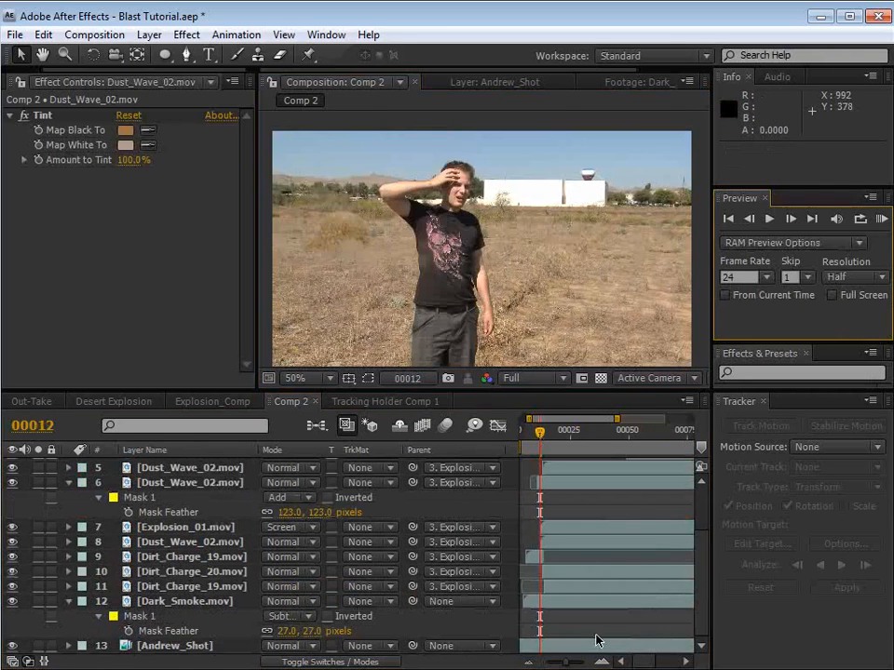
# Step: Parent the Dark_Smoke.mov layer to the Explosion null and deselect it
pyautogui.click(176, 601)
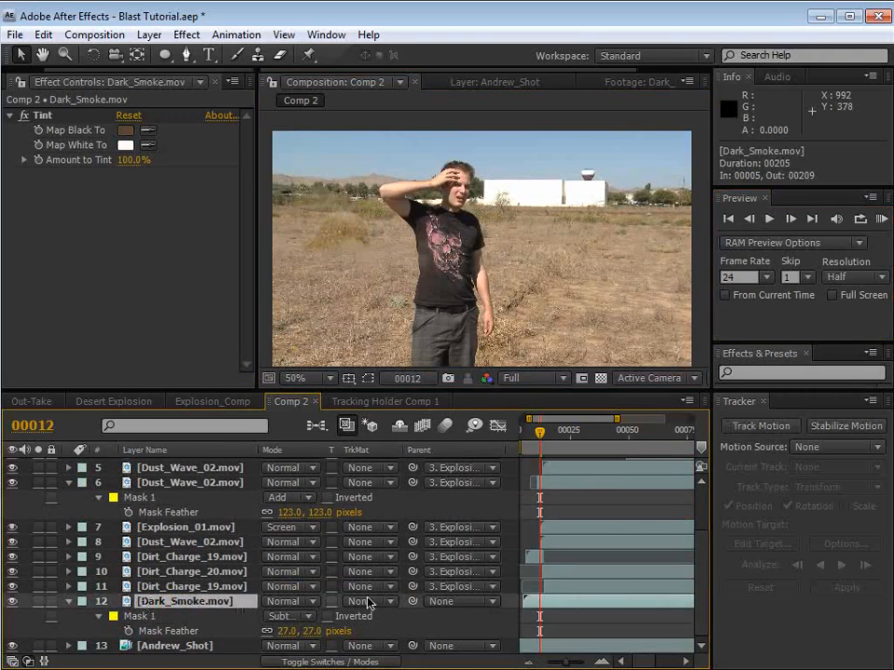
pyautogui.click(563, 434)
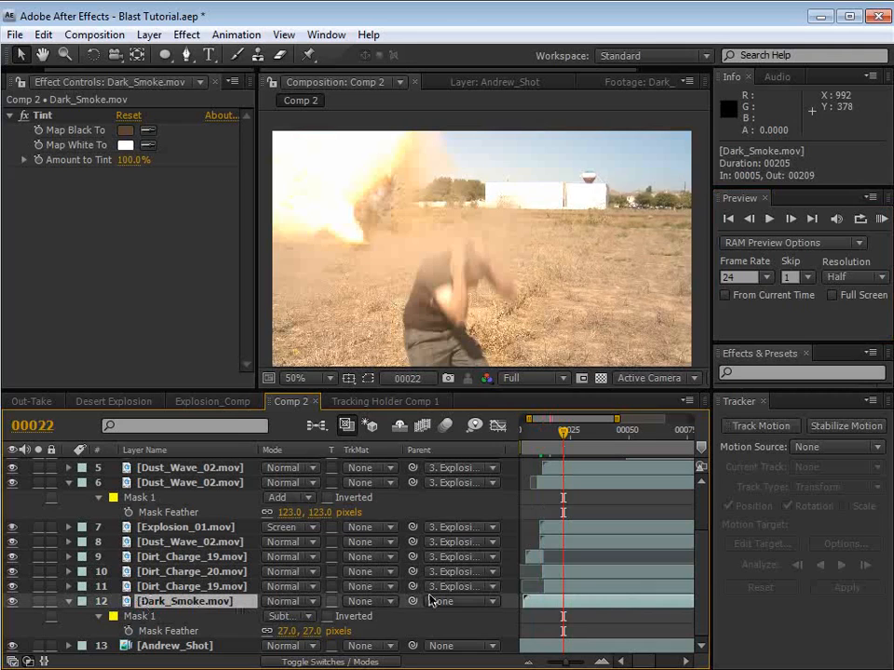
pyautogui.scroll(3, 173, 483)
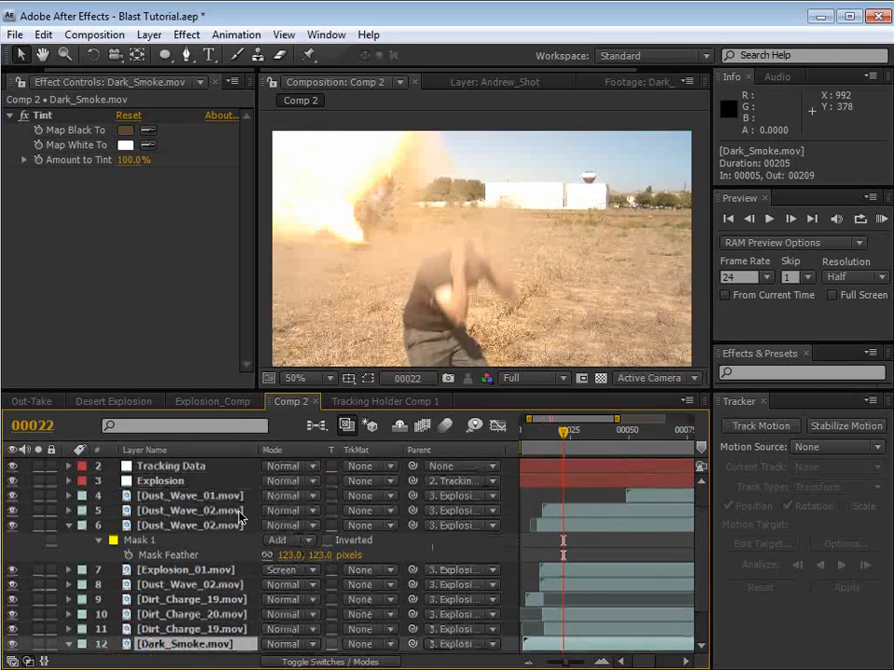
pyautogui.scroll(1, 375, 526)
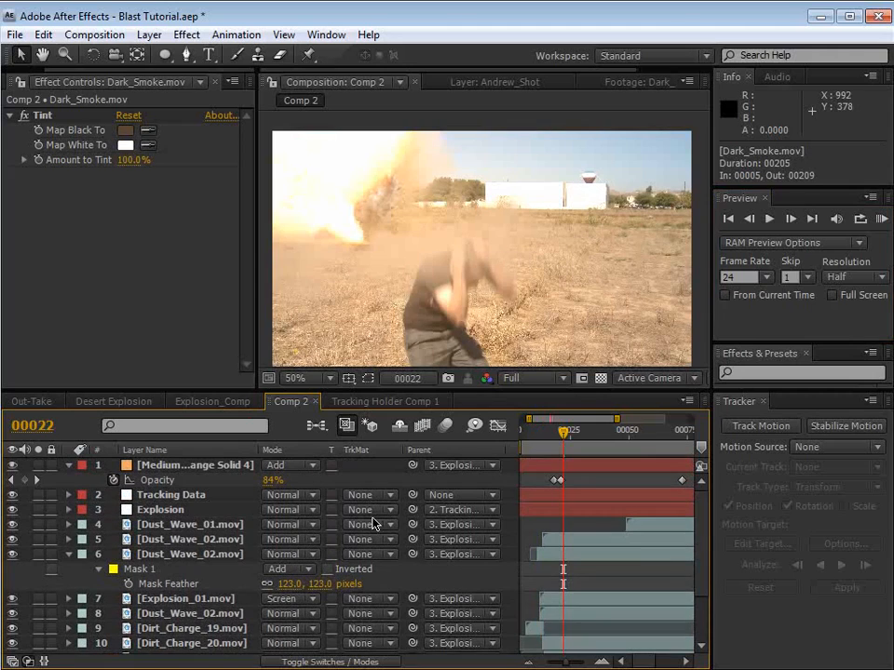
pyautogui.click(553, 580)
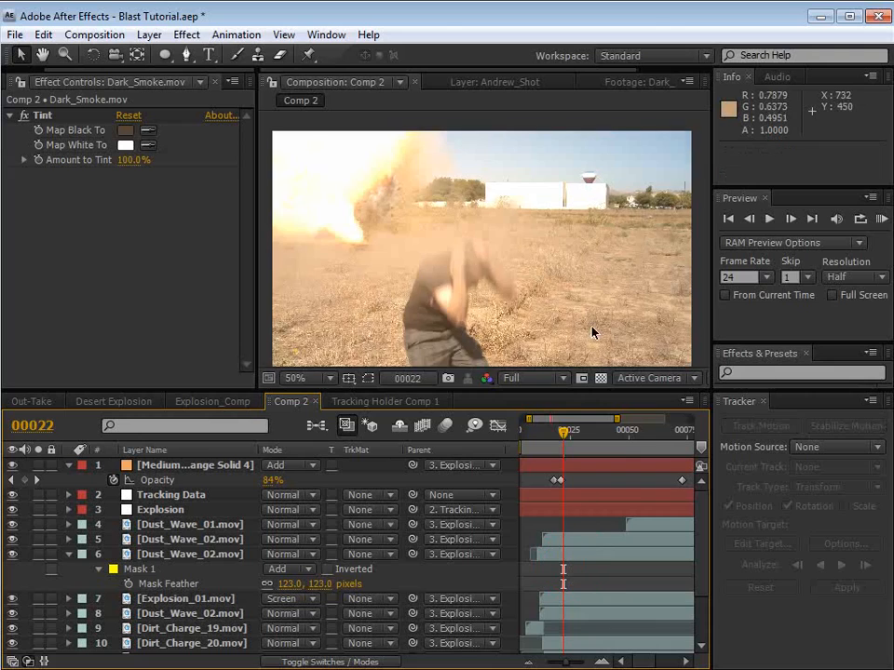
# Step: Play a RAM preview of the composite and inspect the explosion around frames 33 and 49
pyautogui.press('KP_0')
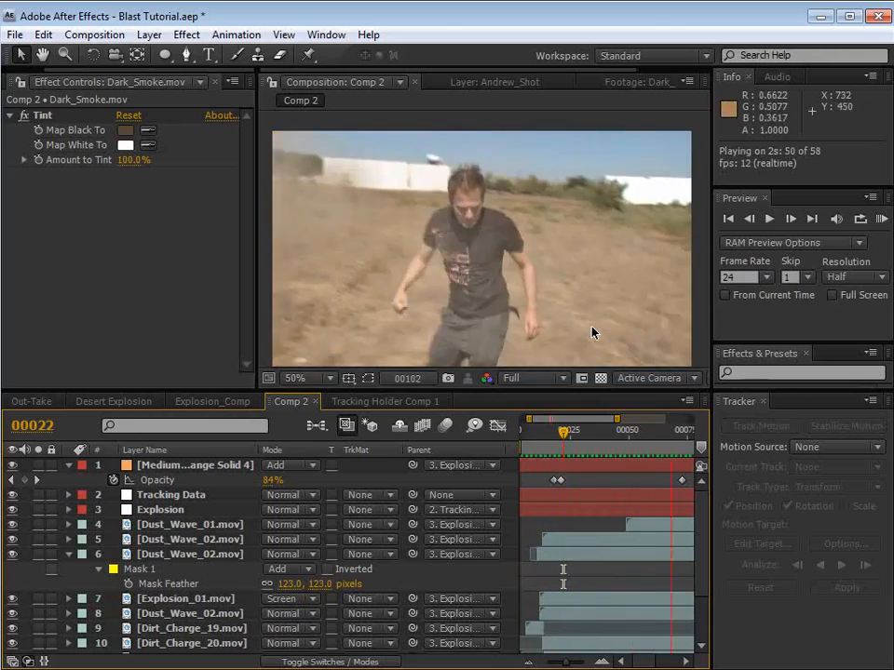
pyautogui.press('space')
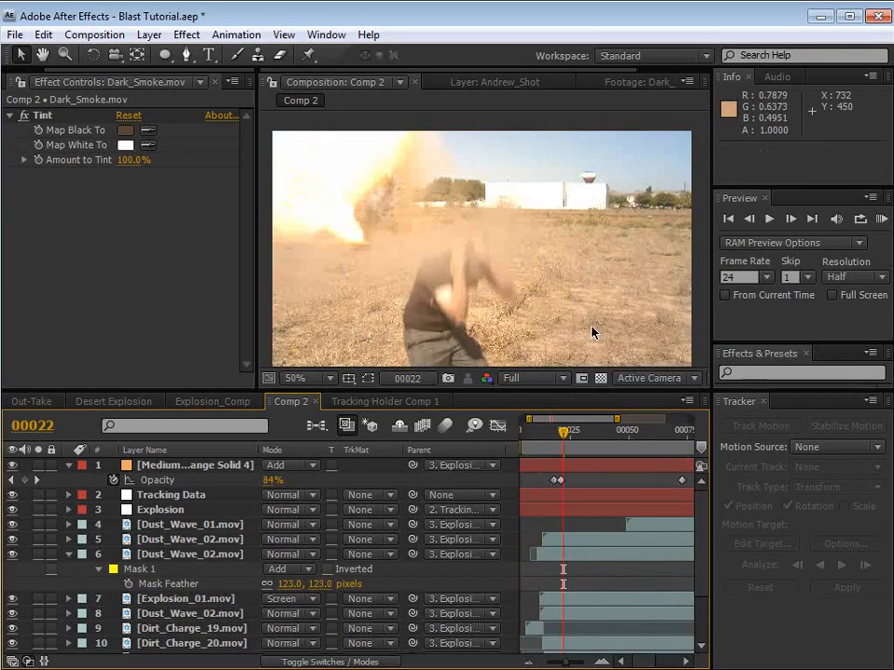
pyautogui.press('-')
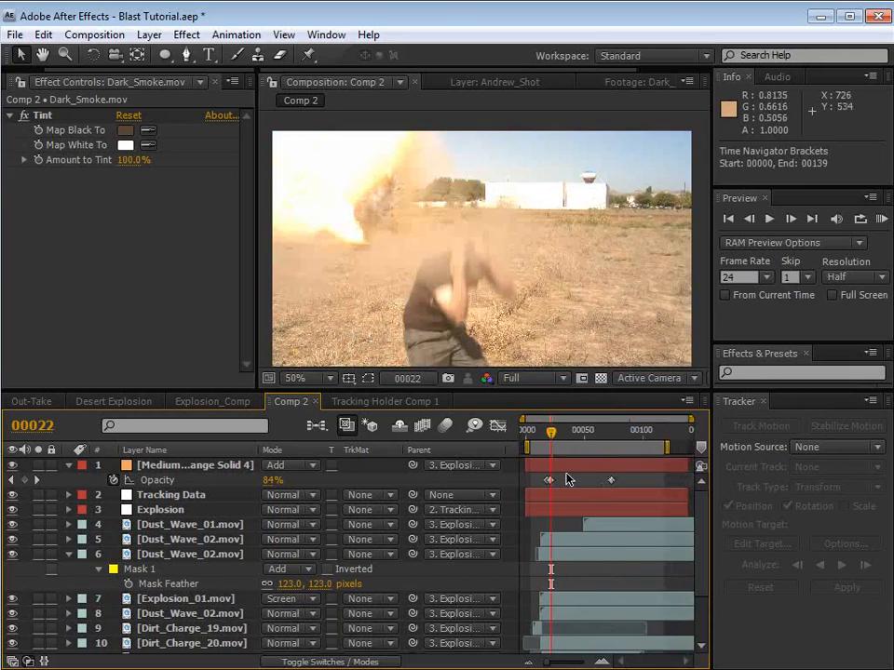
pyautogui.click(563, 435)
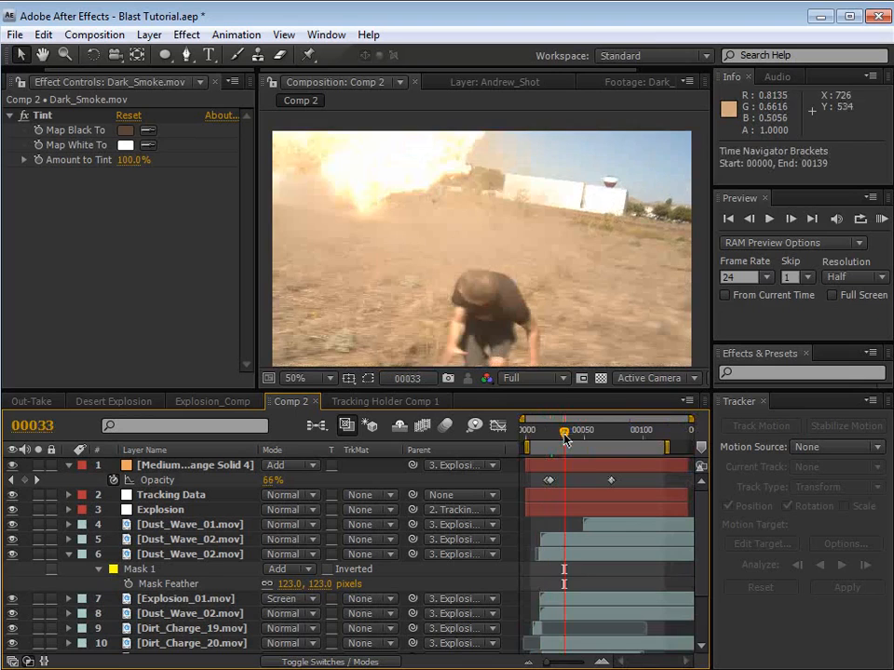
pyautogui.click(581, 430)
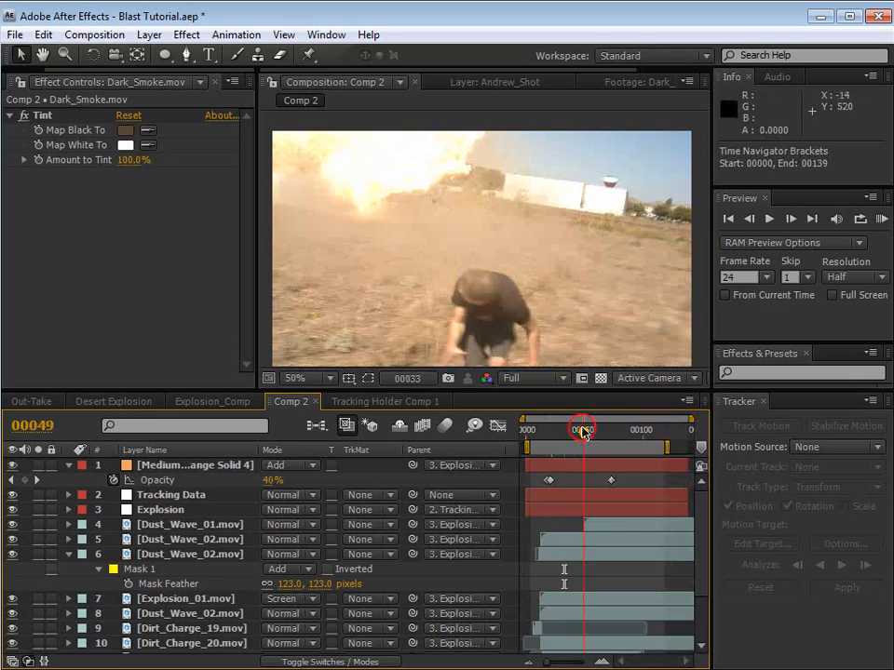
# Step: Try to reposition the Dust_Wave_02.mov layer in the shot and undo the value change
pyautogui.hotkey('ctrl', 'z')
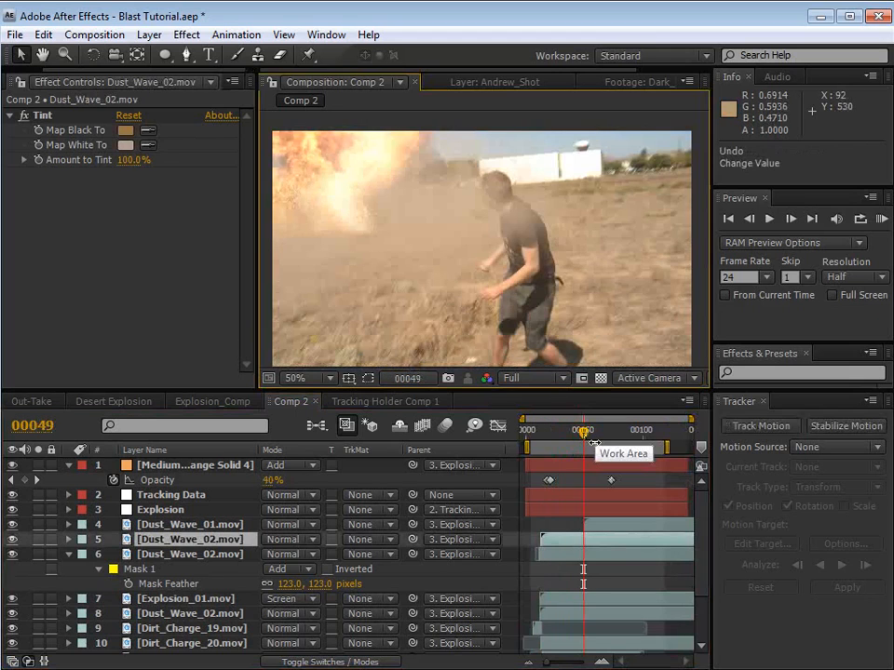
pyautogui.click(560, 557)
pyautogui.moveTo(442, 212); pyautogui.dragTo(400, 224)
# Step: Show the layer controls and convert the orange solid's Opacity keyframe at frame 21 to Auto Bezier
pyautogui.hotkey('ctrl', 'shift', 'h')
pyautogui.click(571, 526)
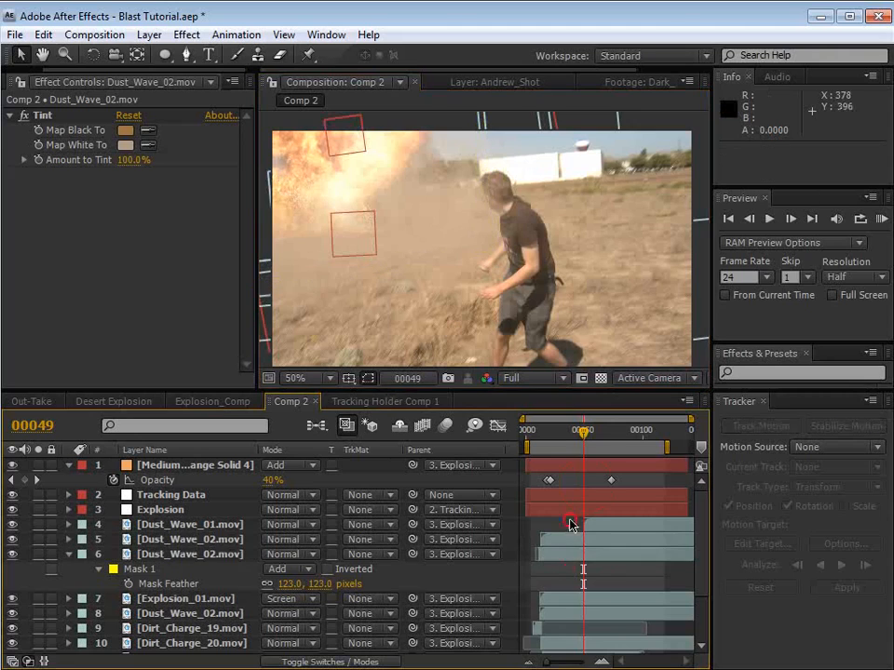
pyautogui.click(550, 480)
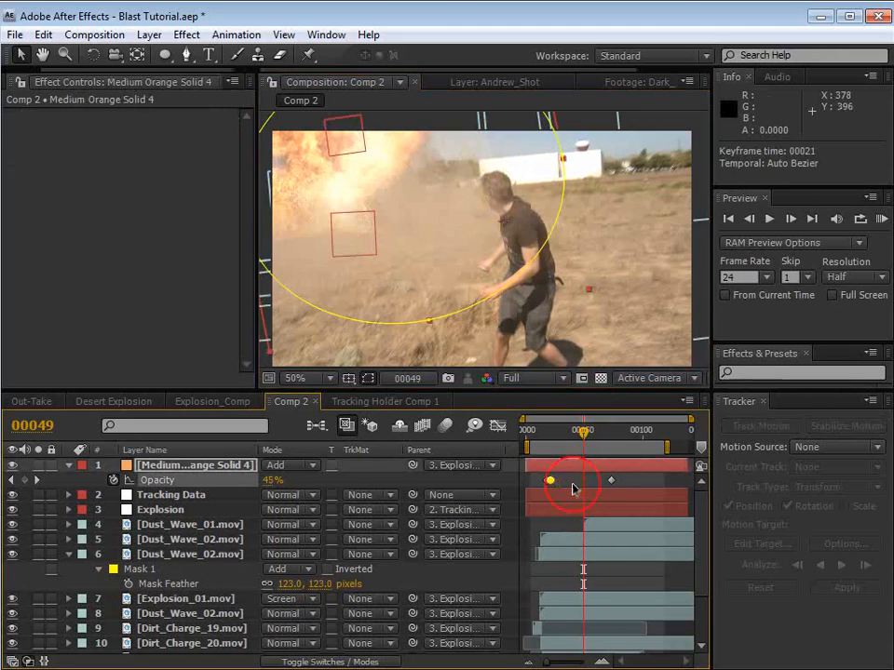
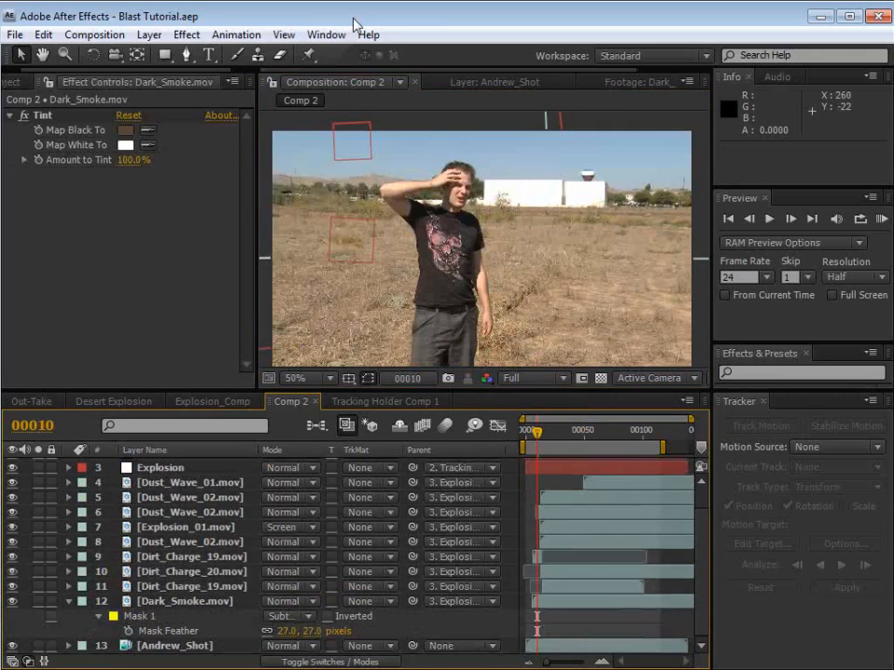
# Step: Create a white solid layer 1000 px wide and 1000 px high
pyautogui.click(147, 35)
pyautogui.moveTo(187, 54)
pyautogui.click(507, 78)
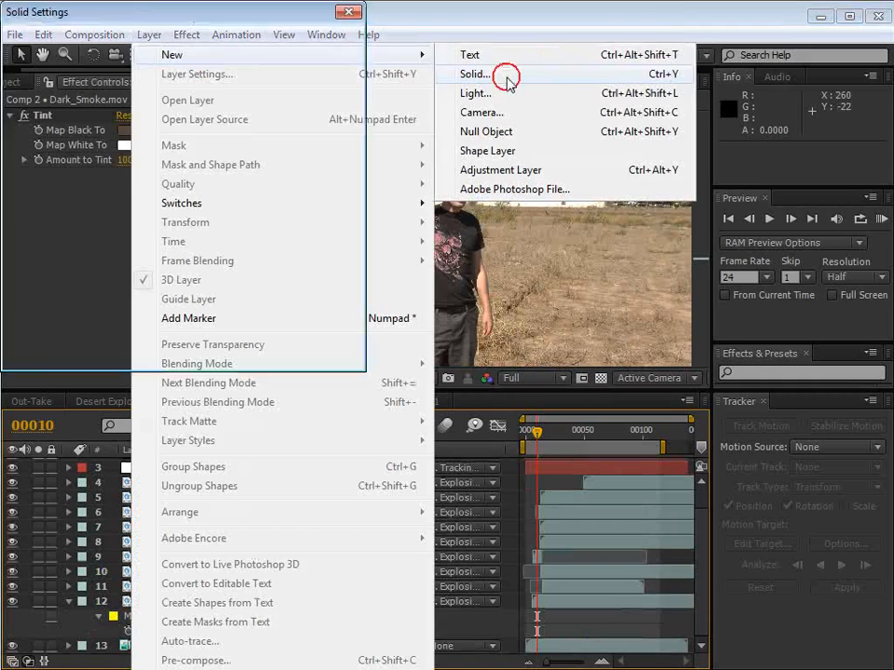
pyautogui.click(126, 86)
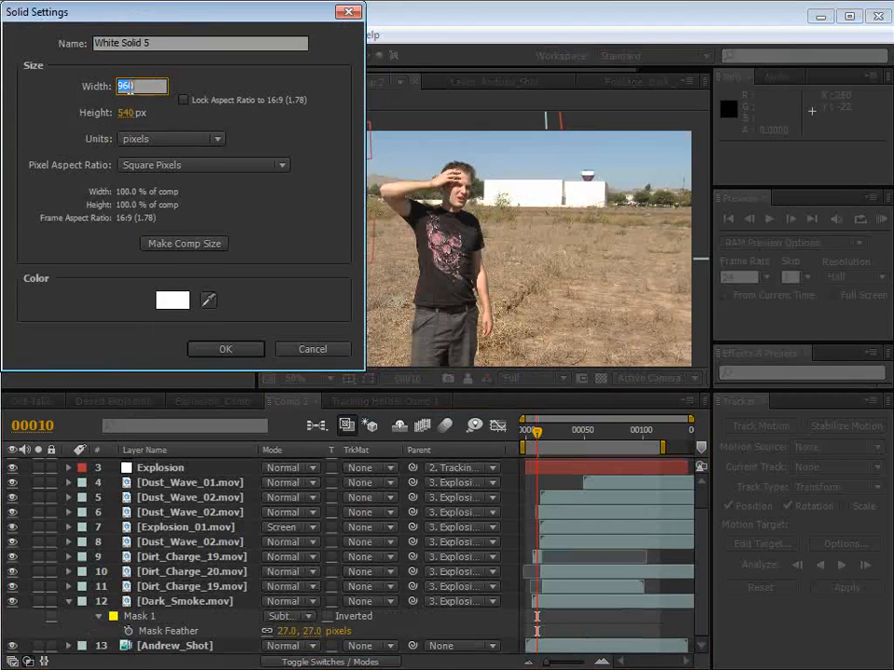
pyautogui.write('1000')
pyautogui.press('Tab')
pyautogui.write('1000')
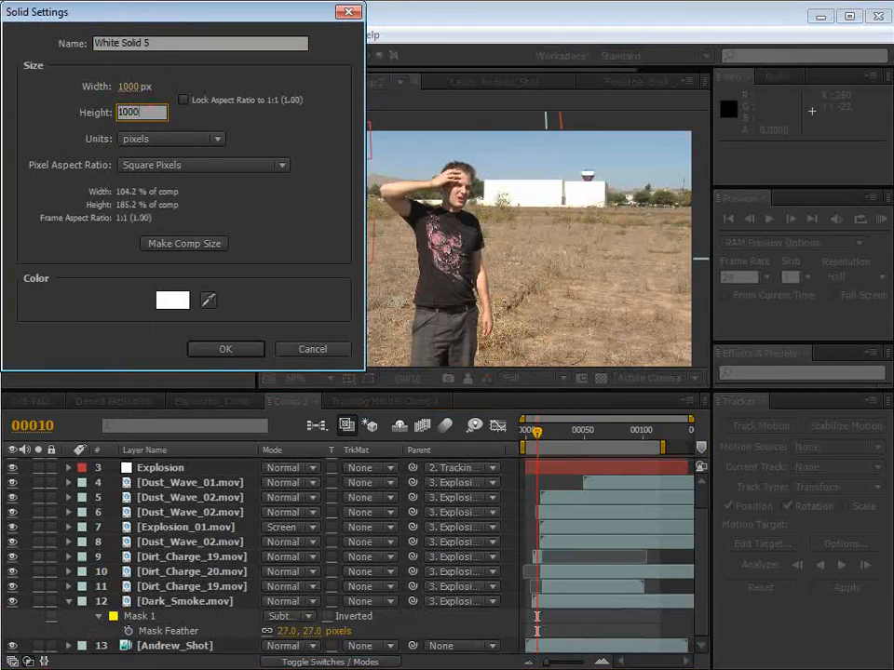
pyautogui.click(227, 352)
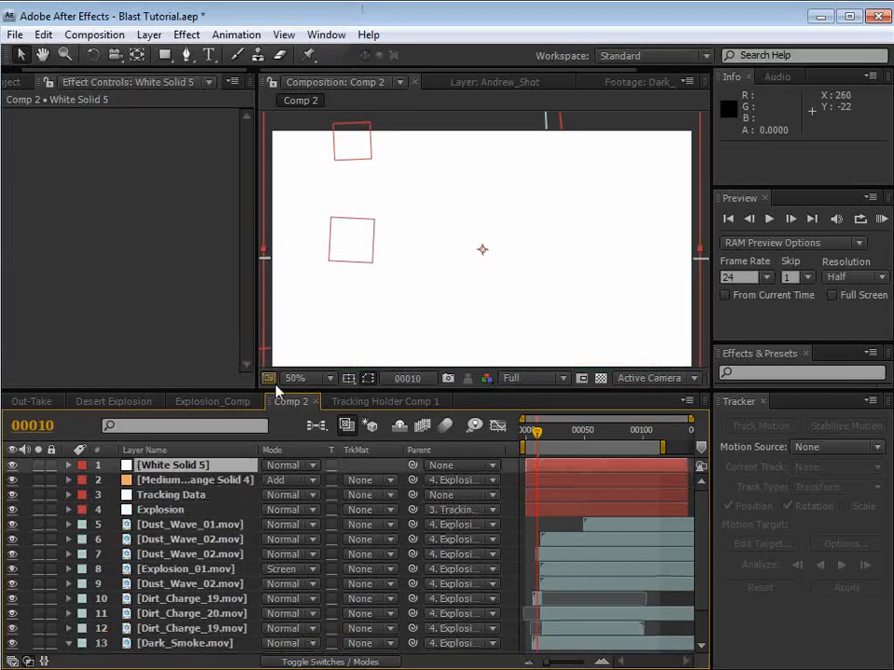
# Step: Draw a large circular mask centred on the white solid and feather it by 38 pixels
pyautogui.moveTo(167, 62); pyautogui.dragTo(226, 92)
pyautogui.moveTo(482, 250); pyautogui.dragTo(649, 416)
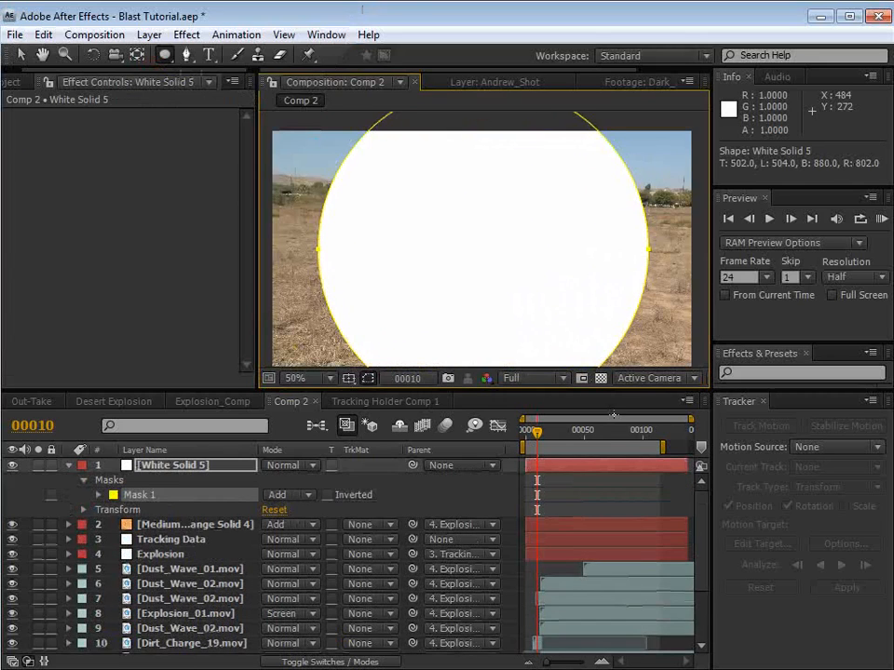
pyautogui.press('f')
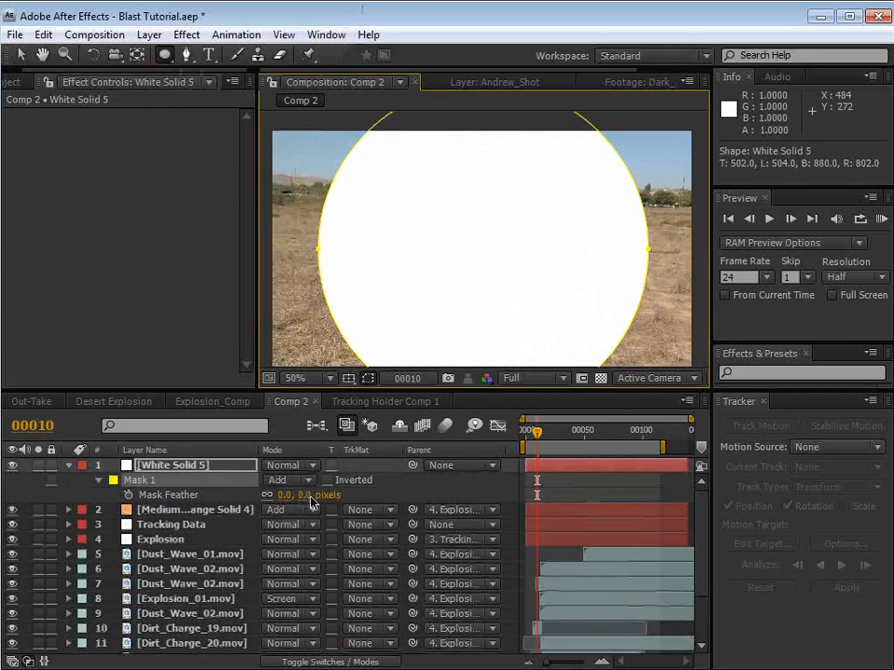
pyautogui.moveTo(310, 496); pyautogui.dragTo(332, 488)
pyautogui.click(577, 476)
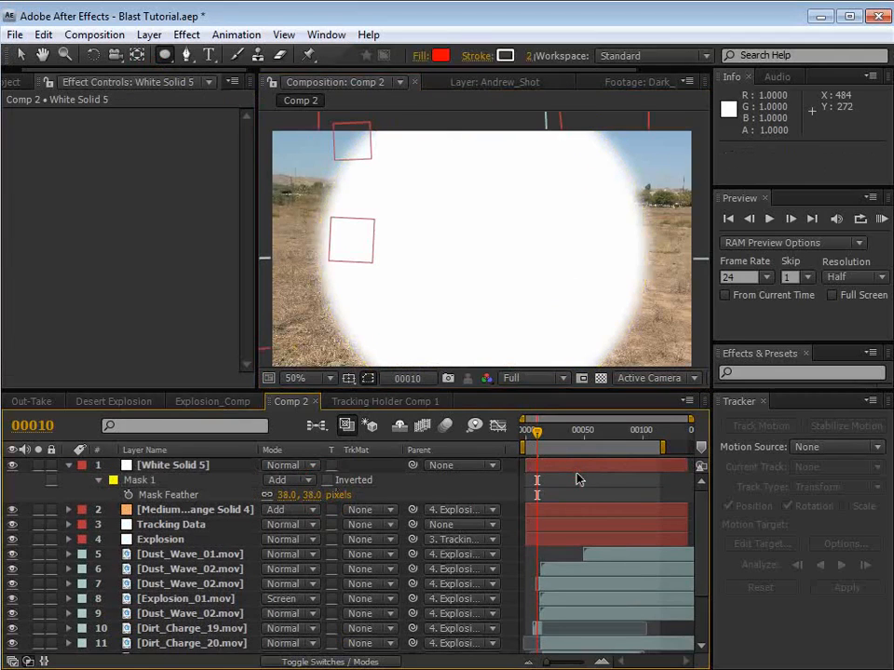
# Step: Make the white solid a 3D layer, rotate it to lie flat, and place it near the blast at about 240.7, 223.4
pyautogui.press('F4')
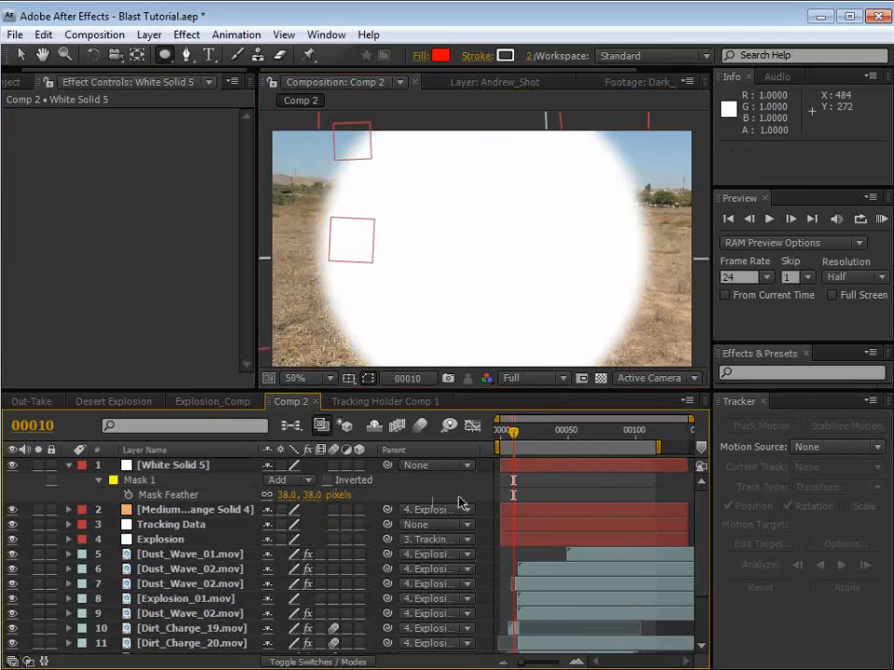
pyautogui.click(360, 465)
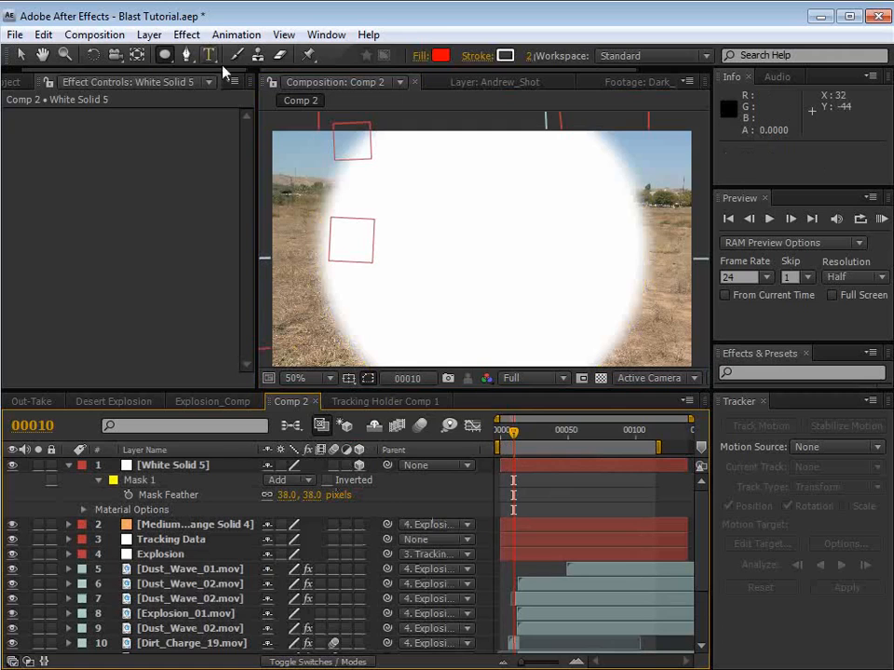
pyautogui.click(94, 56)
pyautogui.click(492, 299)
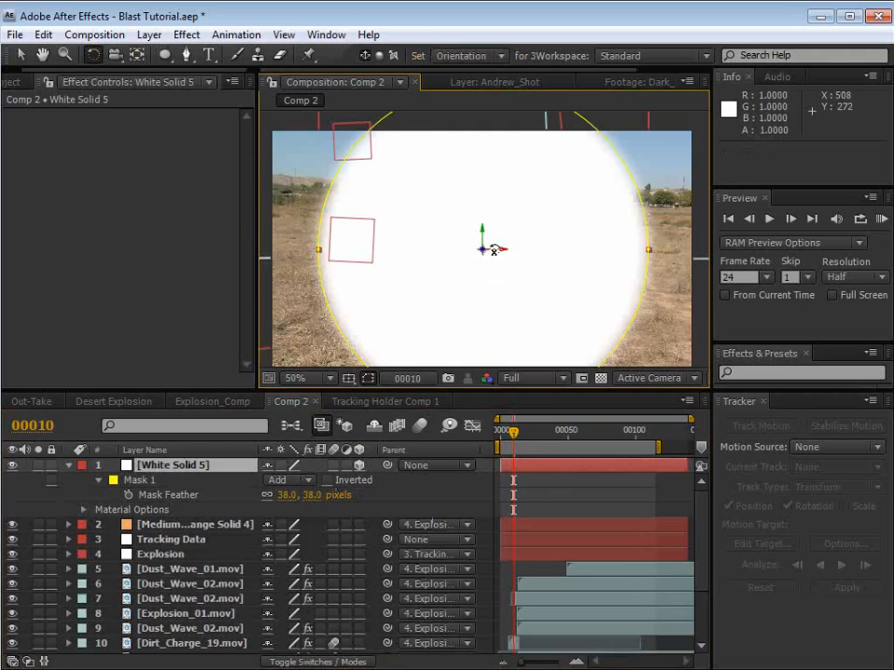
pyautogui.moveTo(493, 250); pyautogui.dragTo(373, 199)
pyautogui.press('v')
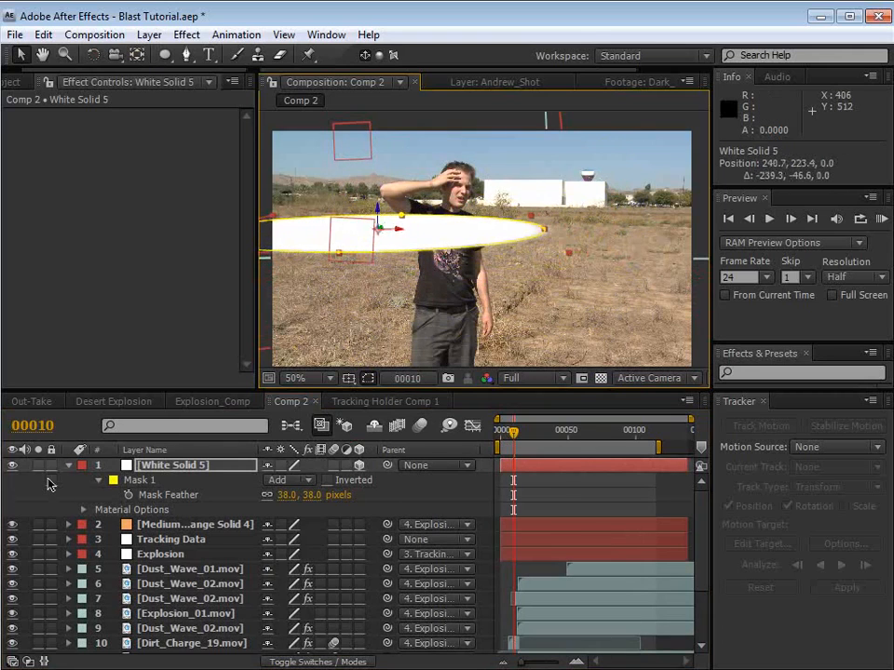
# Step: Add a Scale keyframe of 22% to the white solid at frame 10
pyautogui.press('s')
pyautogui.click(112, 478)
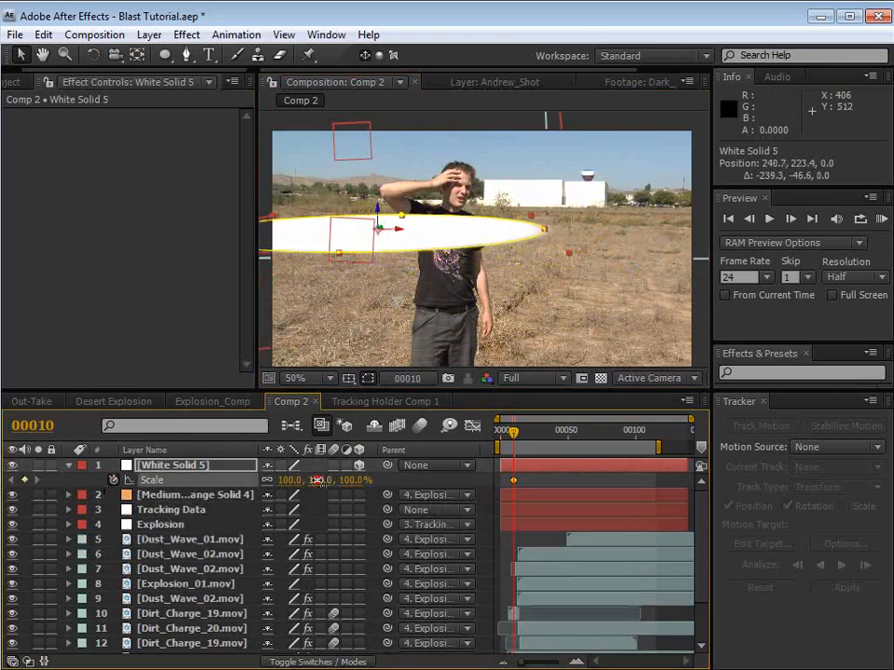
pyautogui.moveTo(316, 479); pyautogui.dragTo(244, 480)
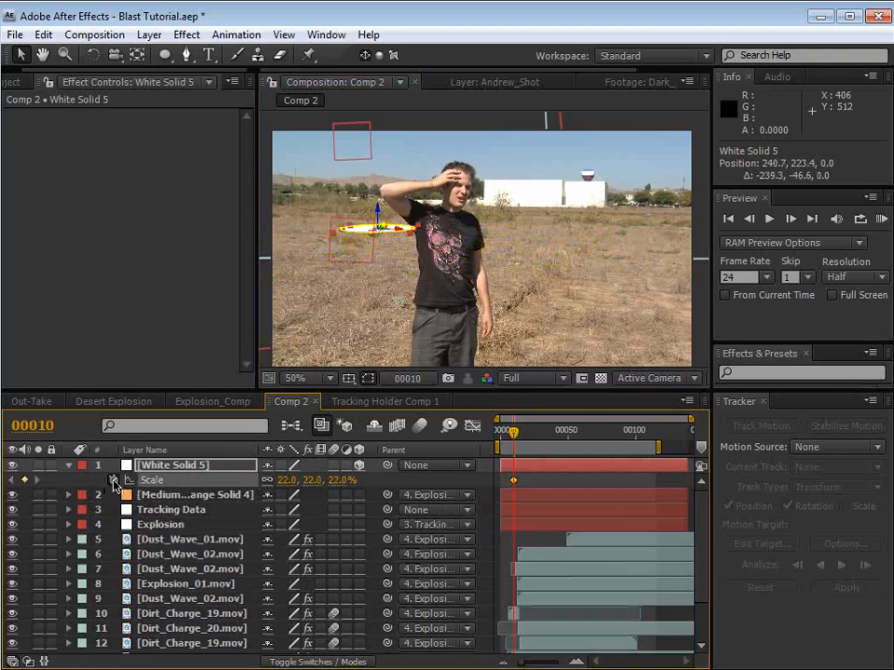
# Step: Solo the white solid and keyframe its Scale to 377% at frame 19
pyautogui.moveTo(515, 434); pyautogui.dragTo(534, 440)
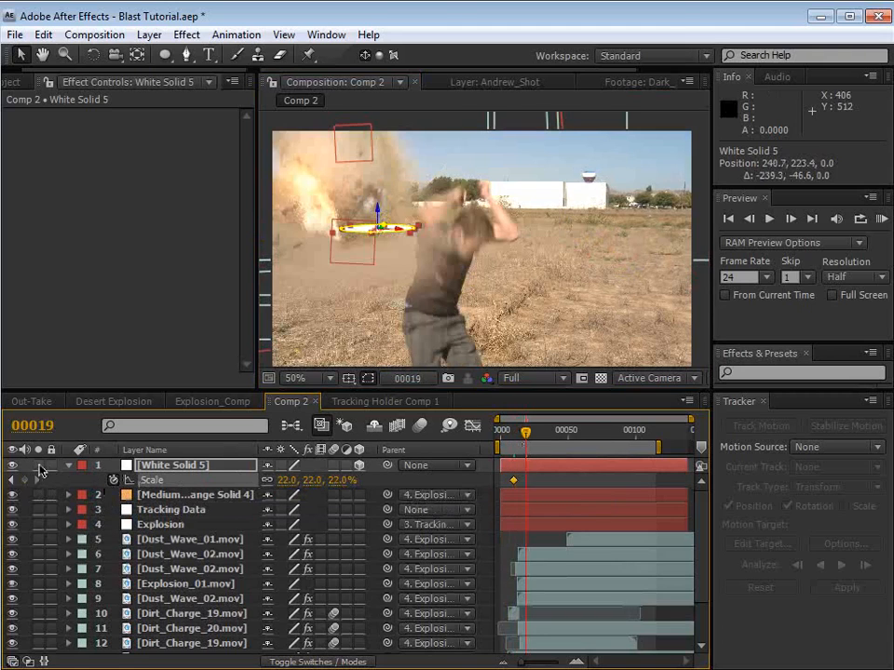
pyautogui.click(38, 466)
pyautogui.moveTo(316, 482); pyautogui.dragTo(465, 482)
pyautogui.press(',')
pyautogui.moveTo(526, 433)
pyautogui.mouseDown()
pyautogui.moveTo(517, 440)
pyautogui.moveTo(527, 445)
pyautogui.mouseUp()
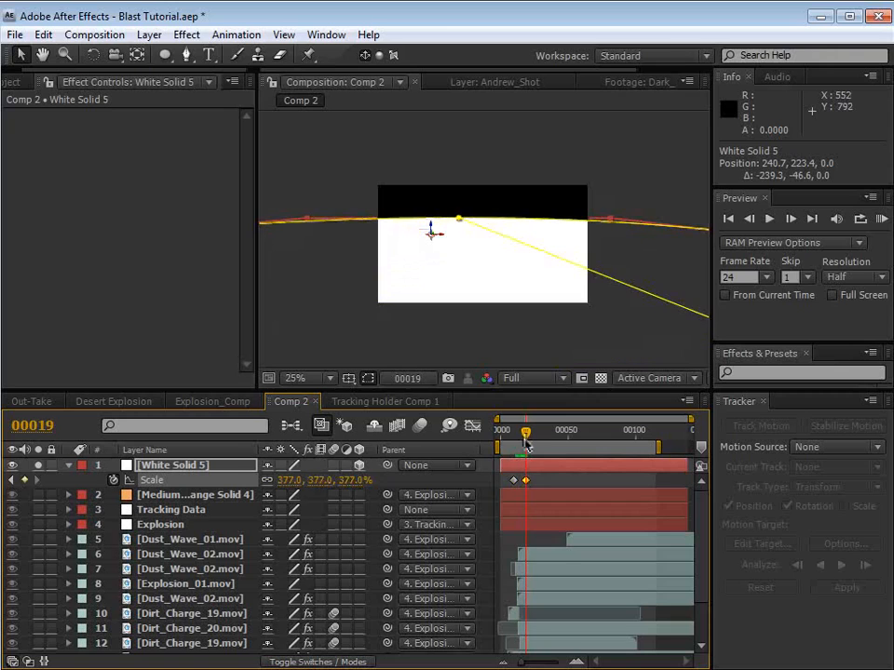
# Step: Parent the white solid to the Explosion null and move its second Scale keyframe to frame 23
pyautogui.moveTo(387, 465); pyautogui.dragTo(187, 524)
pyautogui.moveTo(524, 432); pyautogui.dragTo(522, 437)
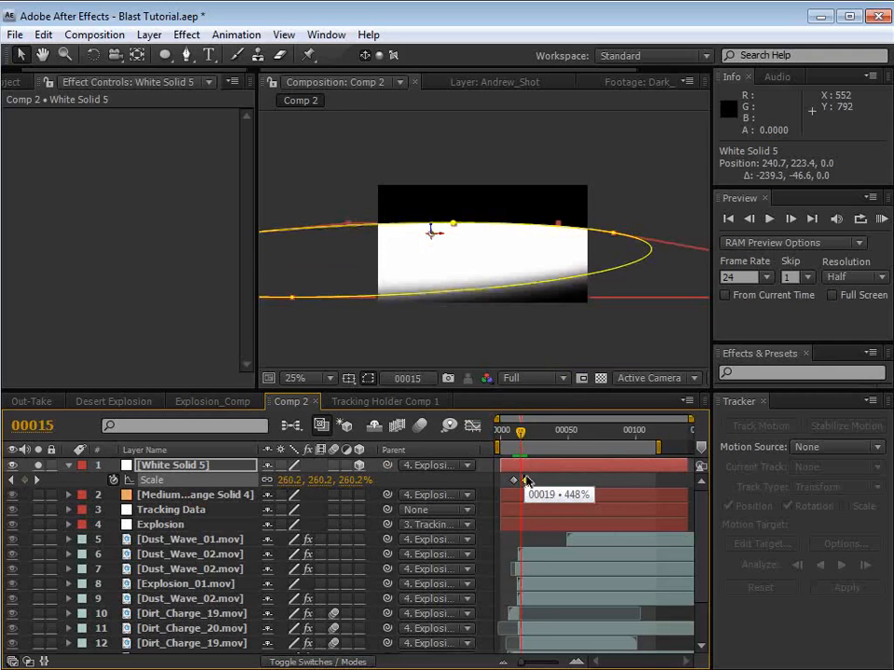
pyautogui.press('=')
pyautogui.press('=')
pyautogui.moveTo(537, 502); pyautogui.dragTo(598, 482)
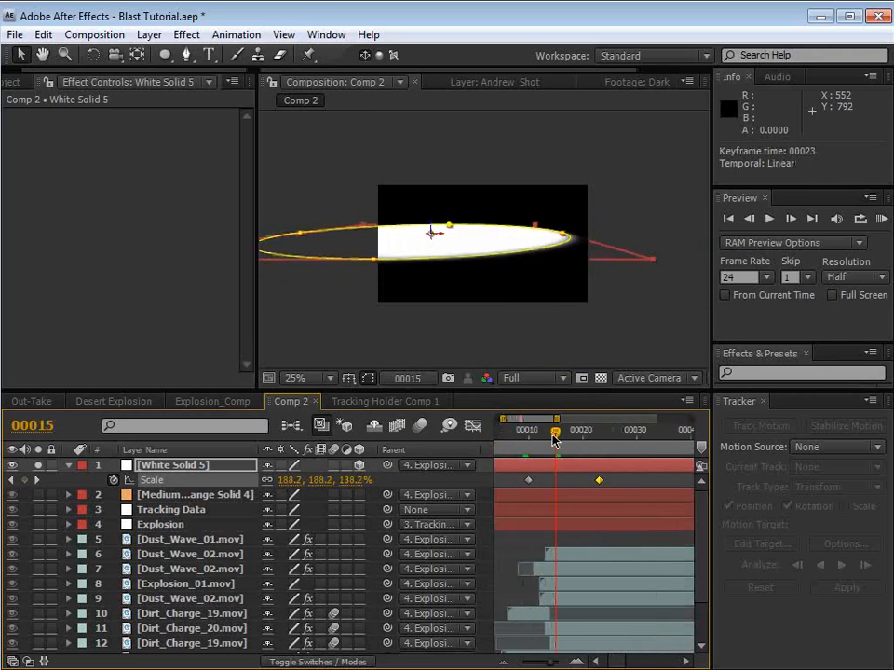
pyautogui.moveTo(554, 440)
pyautogui.mouseDown()
pyautogui.moveTo(592, 439)
pyautogui.moveTo(562, 447)
pyautogui.mouseUp()
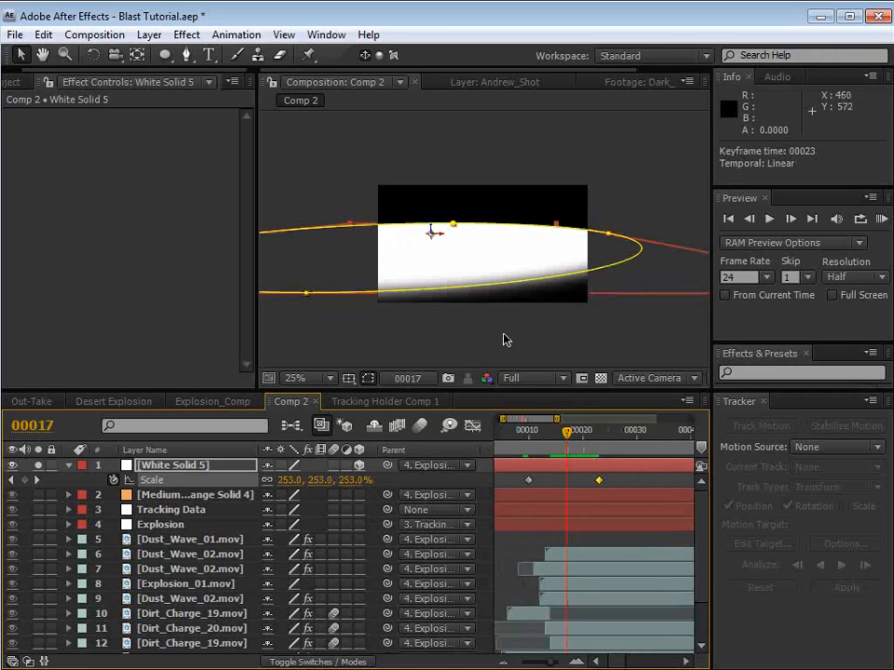
# Step: Create a second white solid and resize it to the composition size of 960 by 540 px
pyautogui.click(140, 35)
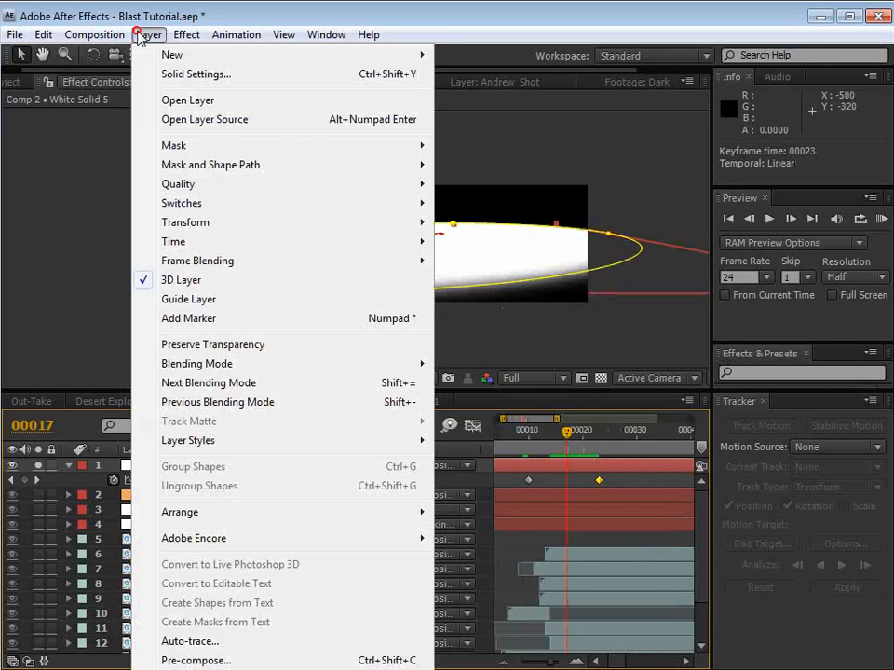
pyautogui.moveTo(171, 59)
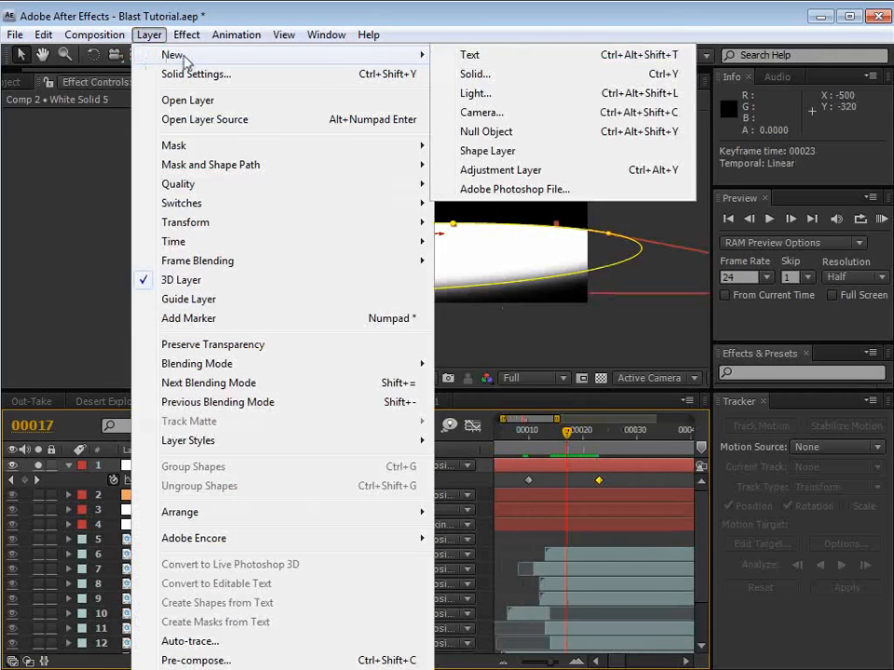
pyautogui.click(477, 77)
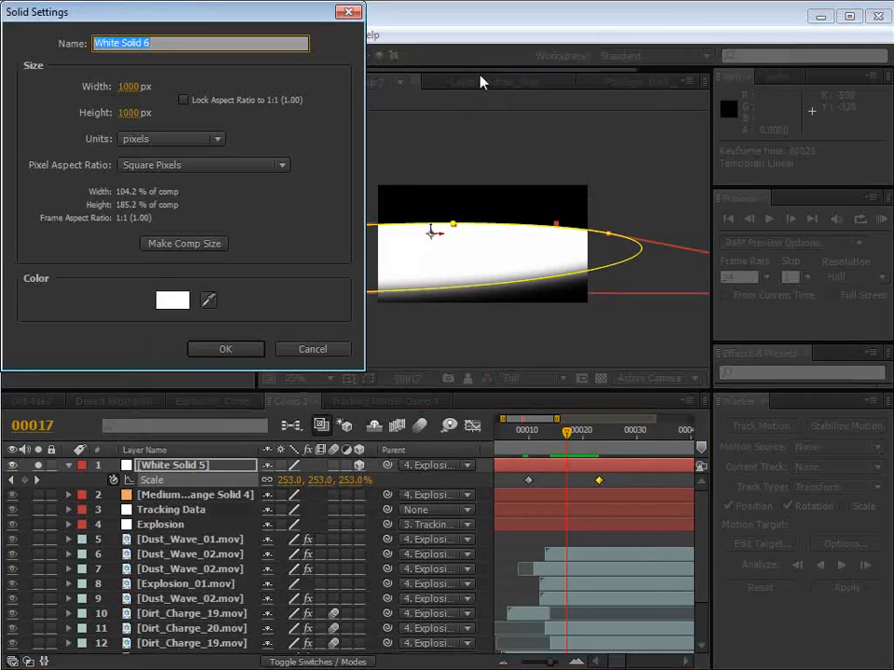
pyautogui.click(226, 350)
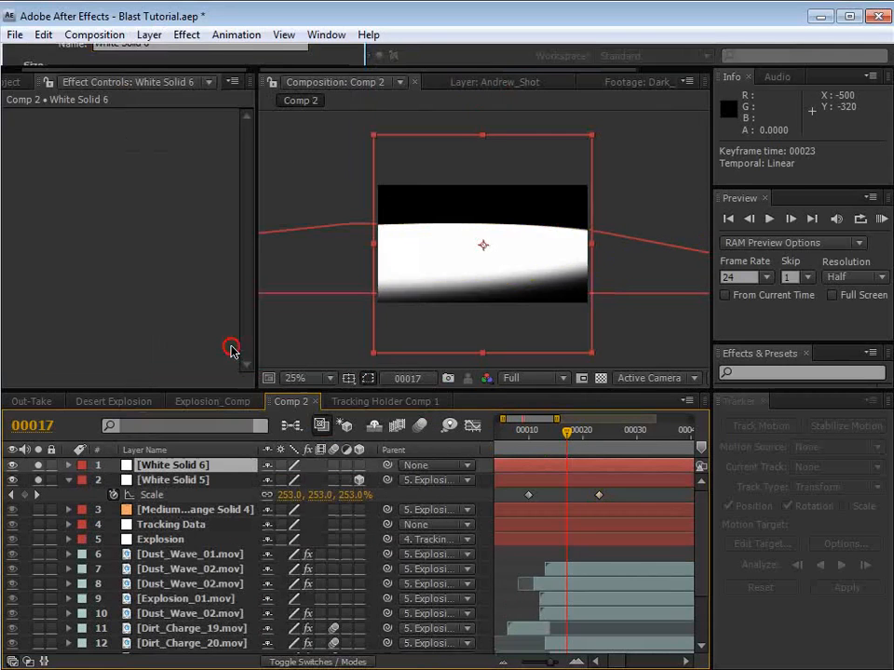
pyautogui.click(148, 34)
pyautogui.click(186, 74)
pyautogui.click(184, 241)
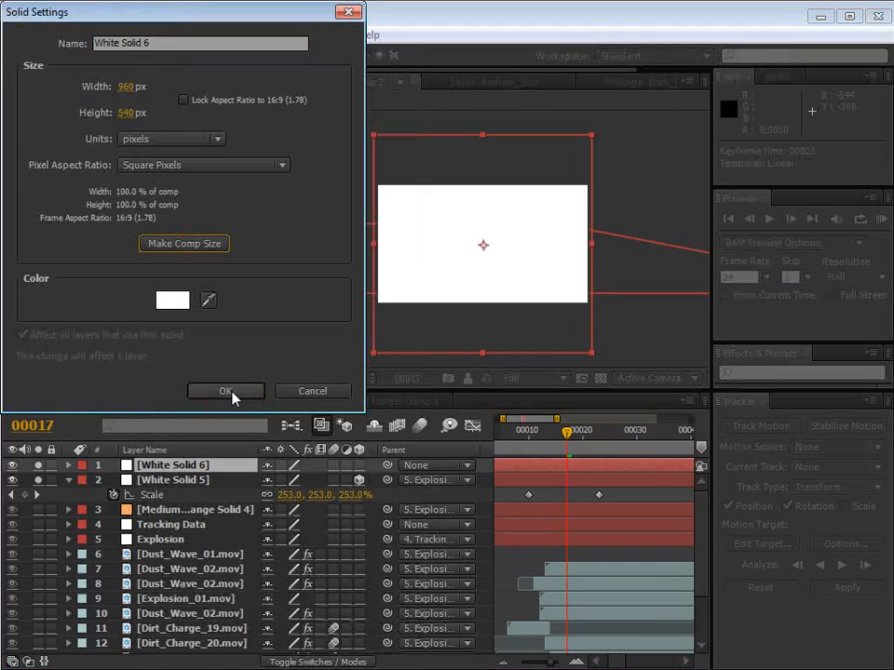
pyautogui.click(233, 395)
# Step: Draw a rectangular mask over the upper part of White Solid 6, then solo Andrew_Shot and hide White Solid 5
pyautogui.moveTo(165, 54); pyautogui.dragTo(199, 55)
pyautogui.moveTo(319, 159); pyautogui.dragTo(623, 232)
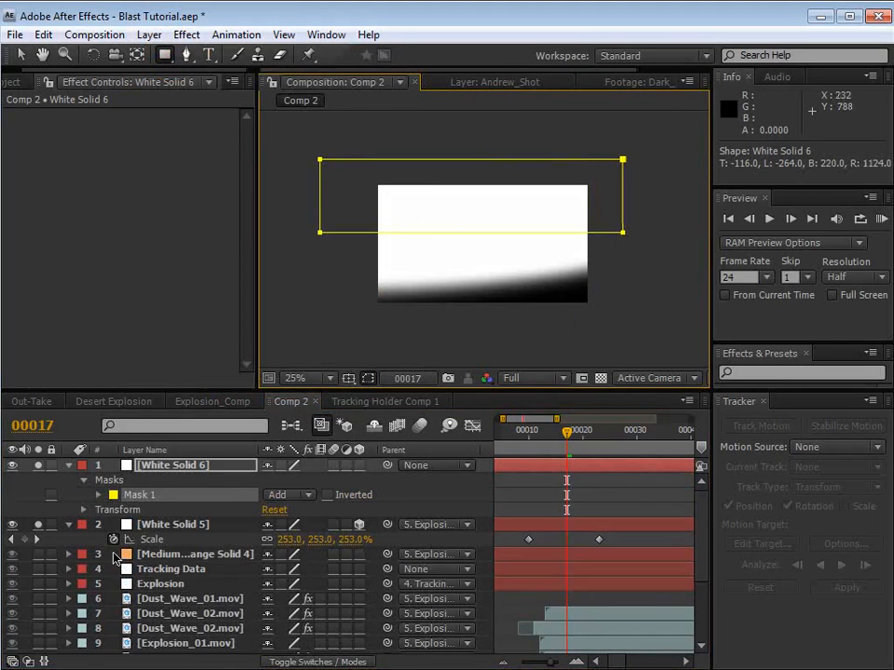
pyautogui.scroll(-4, 83, 584)
pyautogui.click(38, 645)
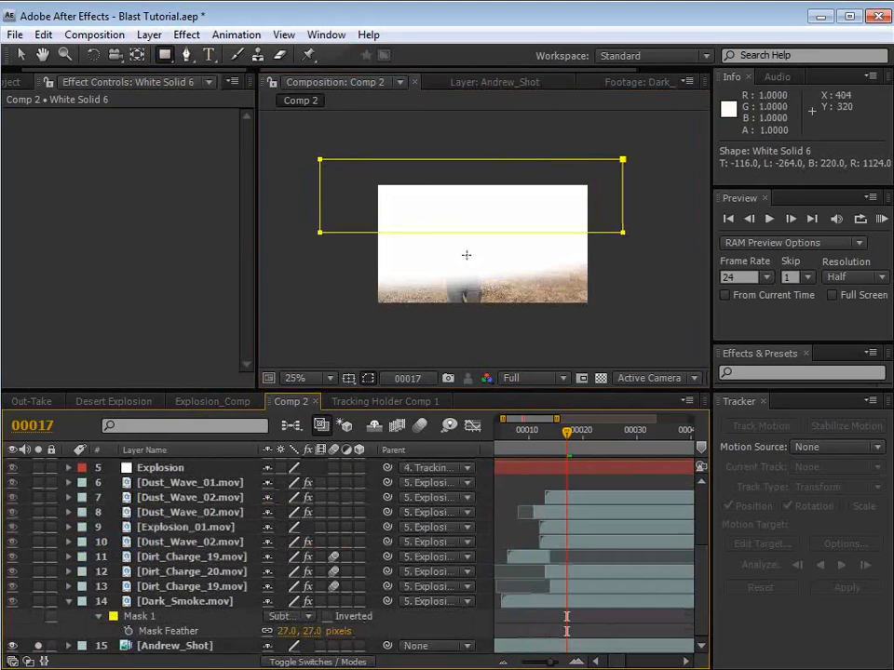
pyautogui.scroll(4, 37, 559)
pyautogui.click(15, 525)
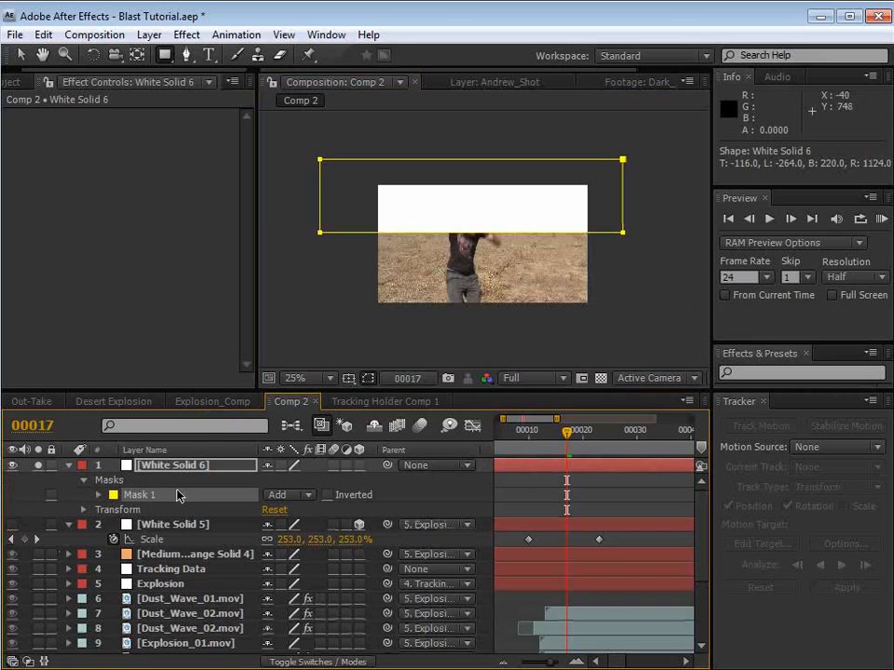
# Step: Align the lower edge of White Solid 6's mask with the horizon and feather the mask by 27 pixels
pyautogui.press('v')
pyautogui.moveTo(549, 223)
pyautogui.mouseDown()
pyautogui.moveTo(549, 192)
pyautogui.moveTo(548, 211)
pyautogui.moveTo(546, 203)
pyautogui.mouseUp()
pyautogui.scroll(2, 544, 205)
pyautogui.moveTo(493, 176); pyautogui.dragTo(485, 207)
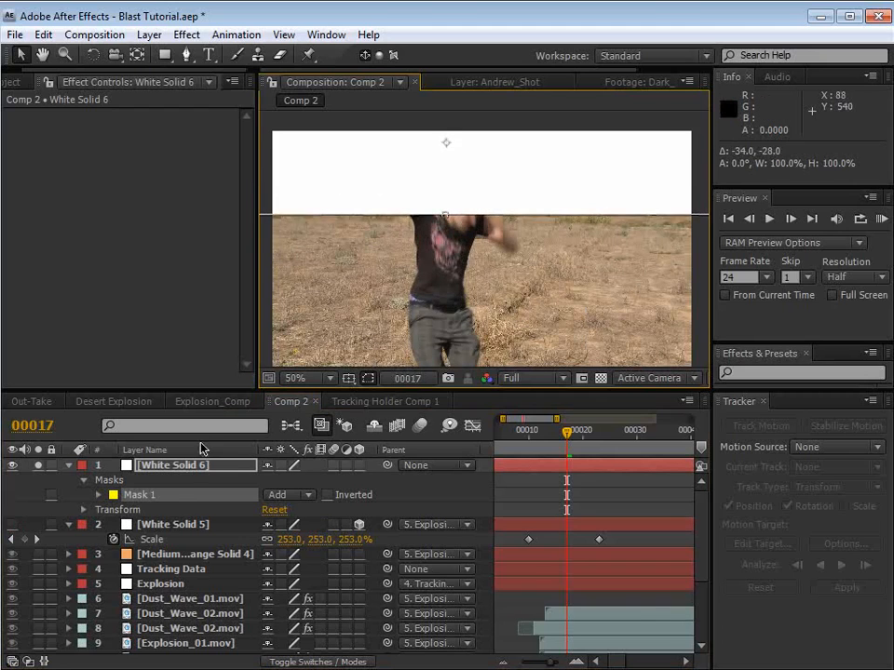
pyautogui.click(173, 465)
pyautogui.press('f')
pyautogui.moveTo(284, 495); pyautogui.dragTo(466, 500)
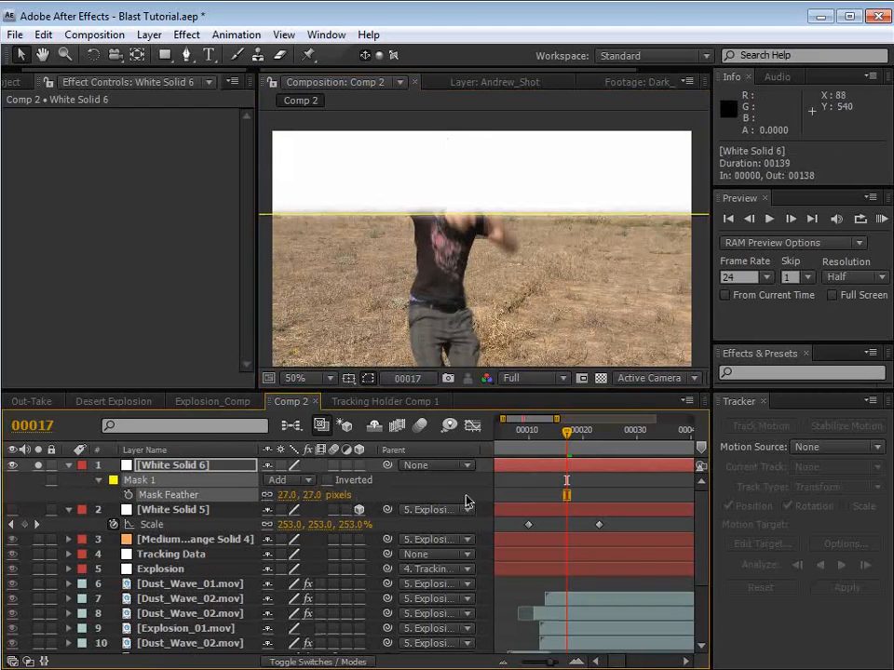
pyautogui.click(532, 492)
# Step: Hide White Solid 6, show White Solid 5 again and rename it Shockwave
pyautogui.click(149, 515)
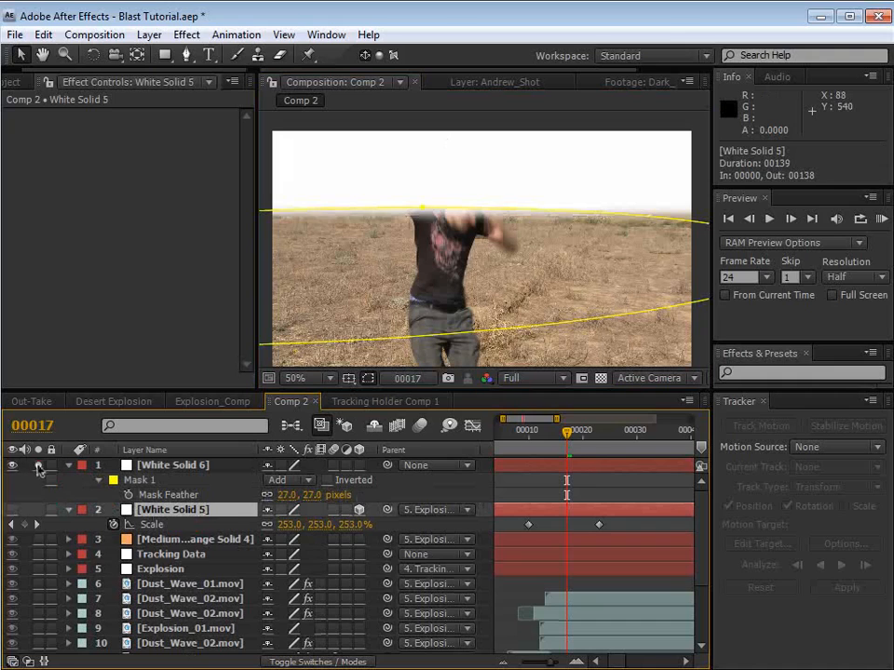
pyautogui.click(11, 466)
pyautogui.click(12, 511)
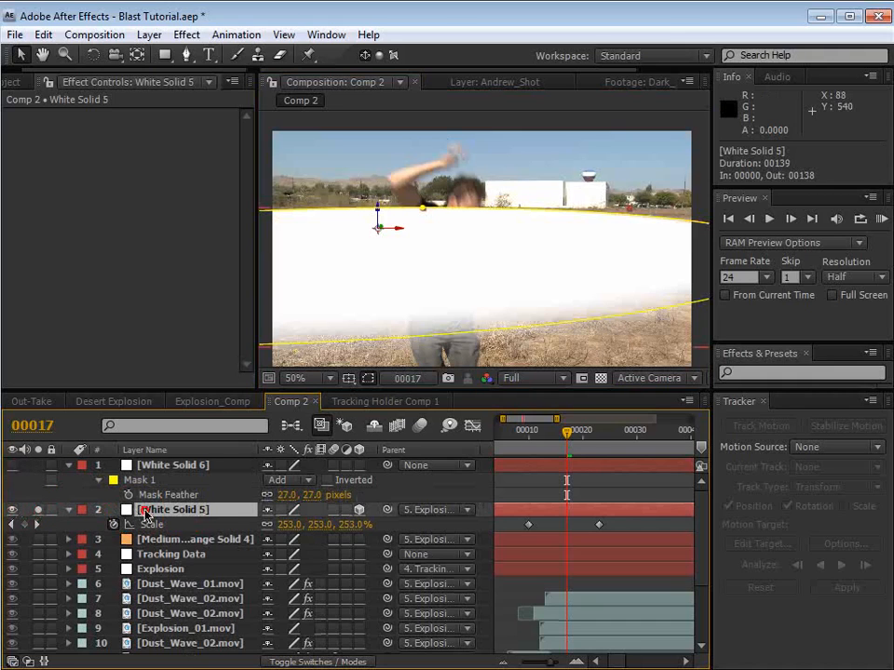
pyautogui.press('Return')
pyautogui.write('Shockwave')
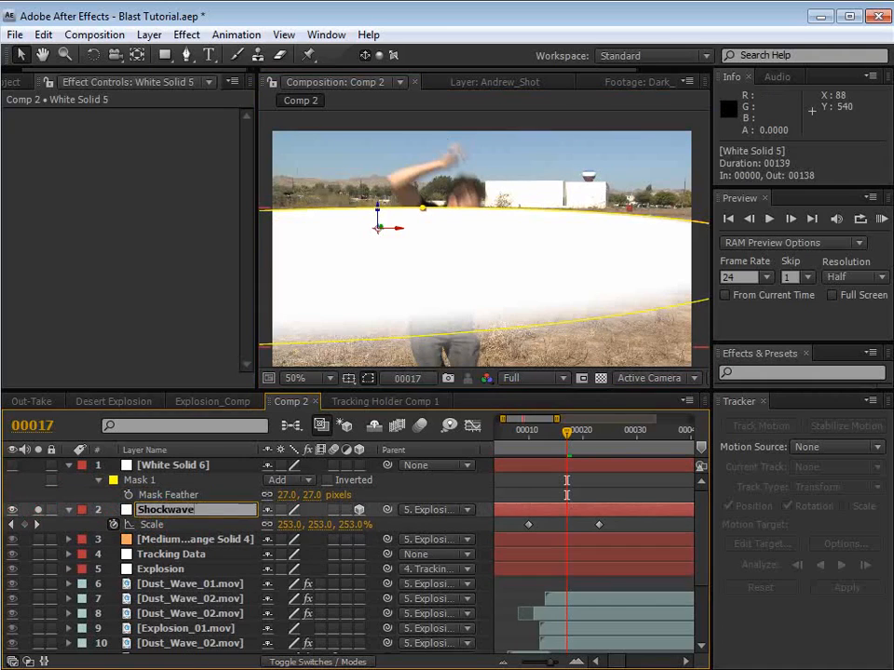
pyautogui.press('Return')
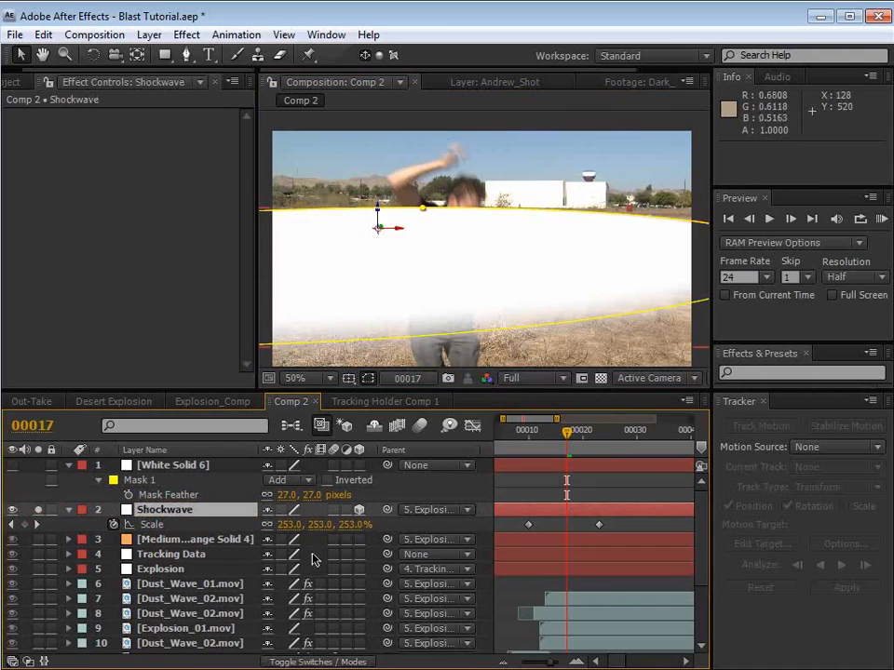
# Step: Set the Shockwave layer's track matte to Alpha Inverted Matte using White Solid 6
pyautogui.click(303, 661)
pyautogui.click(362, 510)
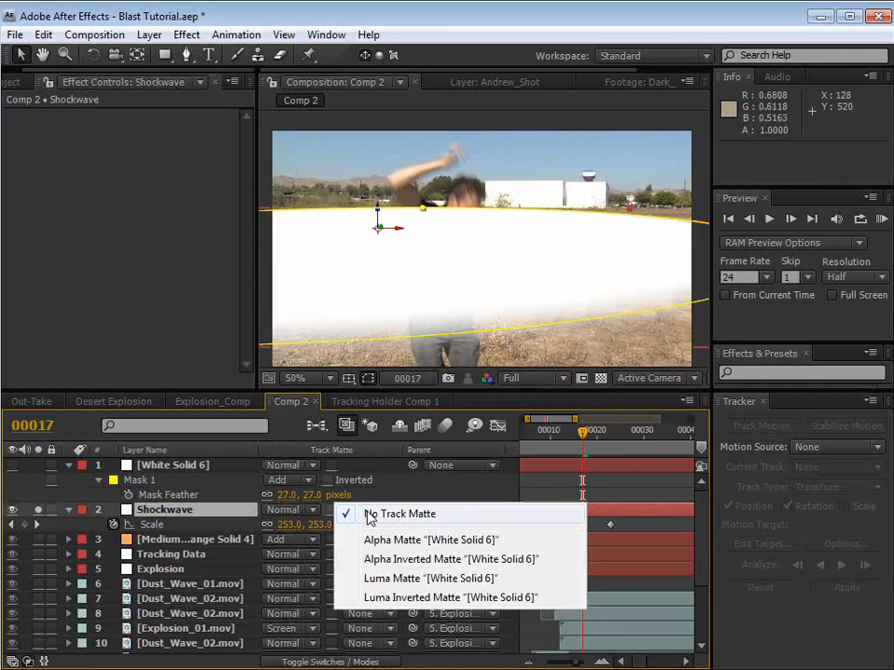
pyautogui.click(403, 560)
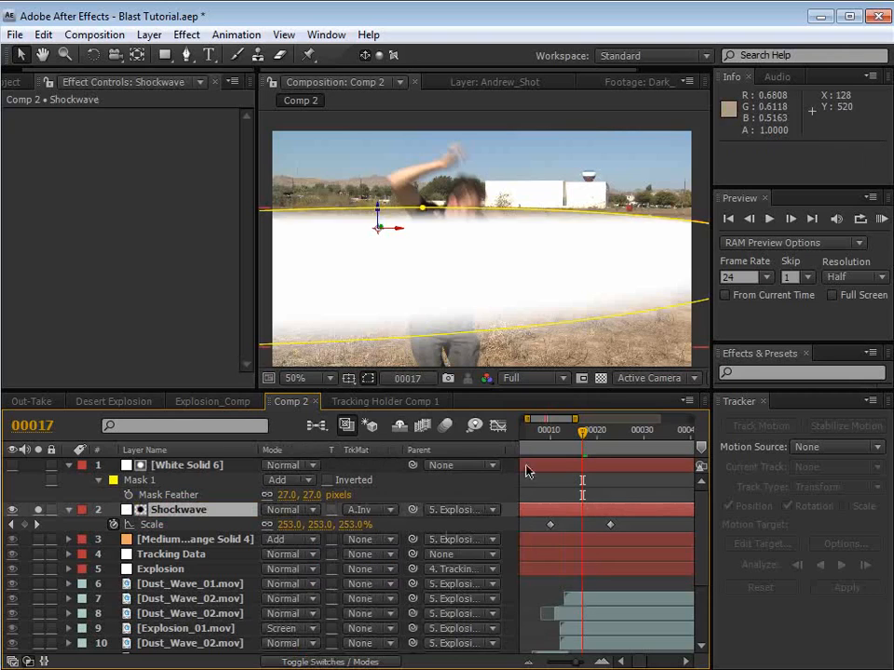
# Step: Shift White Solid 6's mask slightly down toward the horizon and set its feather to 40 pixels
pyautogui.click(527, 466)
pyautogui.doubleClick(501, 215)
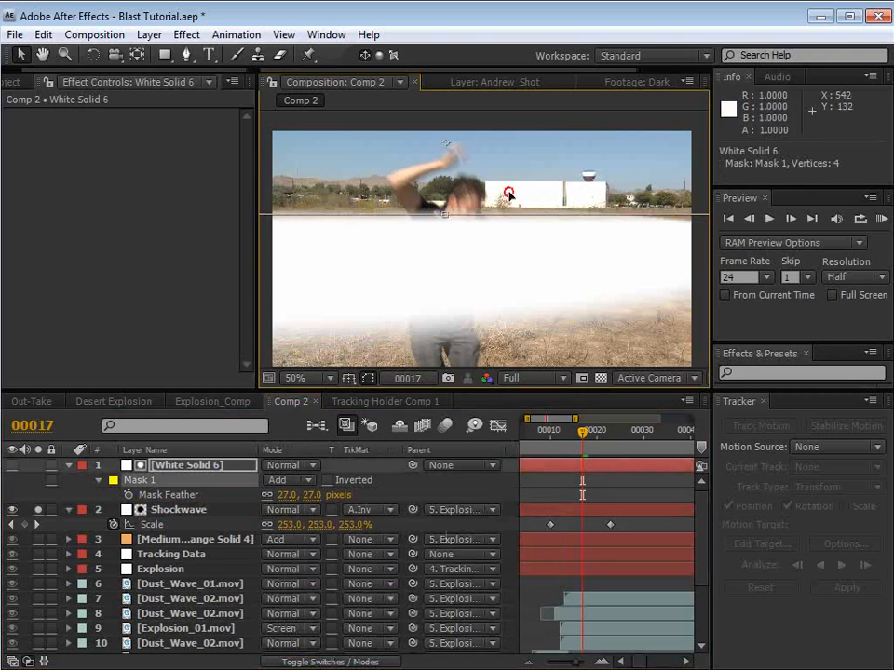
pyautogui.moveTo(508, 190); pyautogui.dragTo(490, 198)
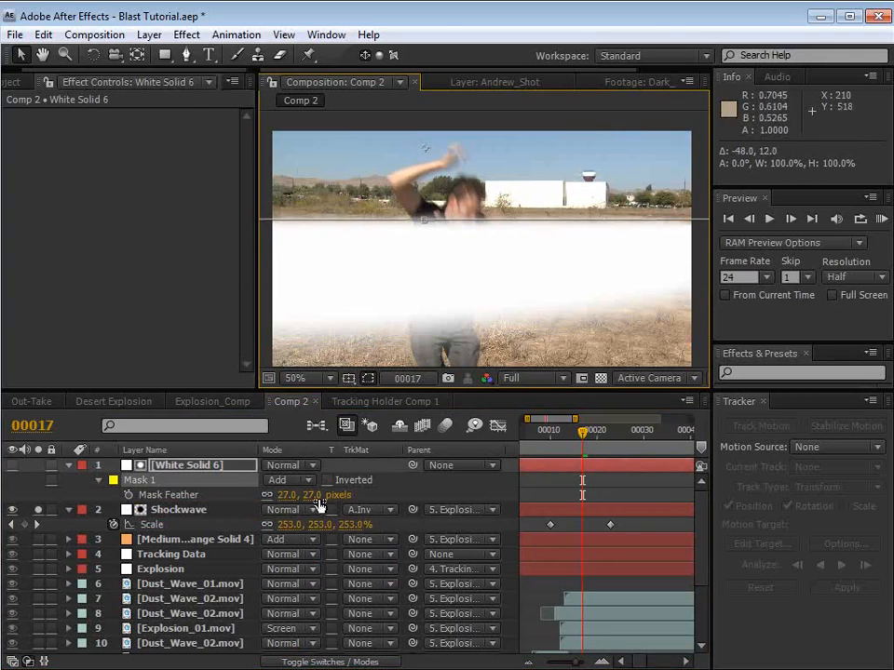
pyautogui.moveTo(308, 495); pyautogui.dragTo(320, 500)
pyautogui.scroll(-2, 455, 271)
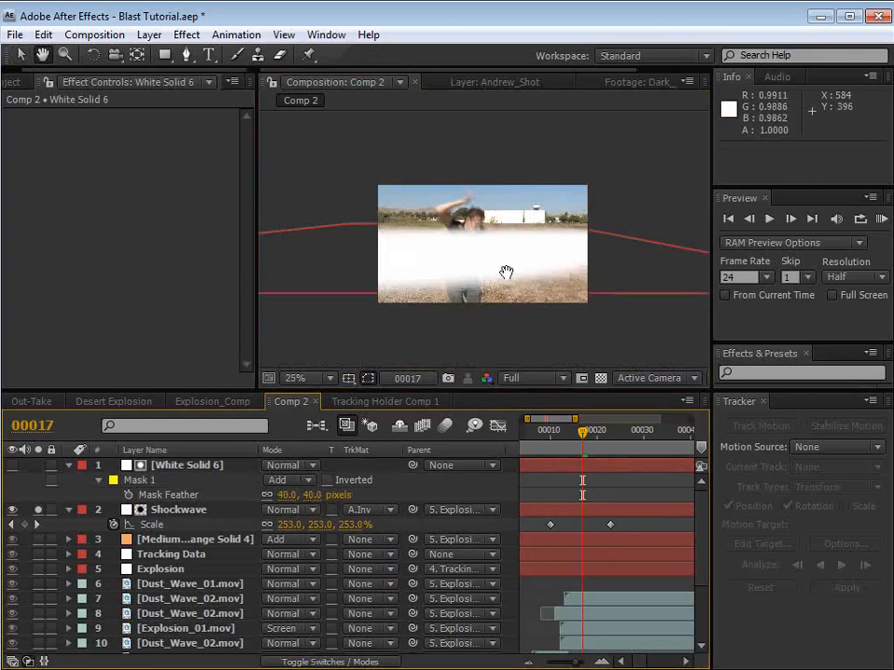
# Step: Check the matte edge at frame 18 and nudge White Solid 6's mask slightly upward
pyautogui.click(567, 438)
pyautogui.moveTo(567, 437); pyautogui.dragTo(587, 452)
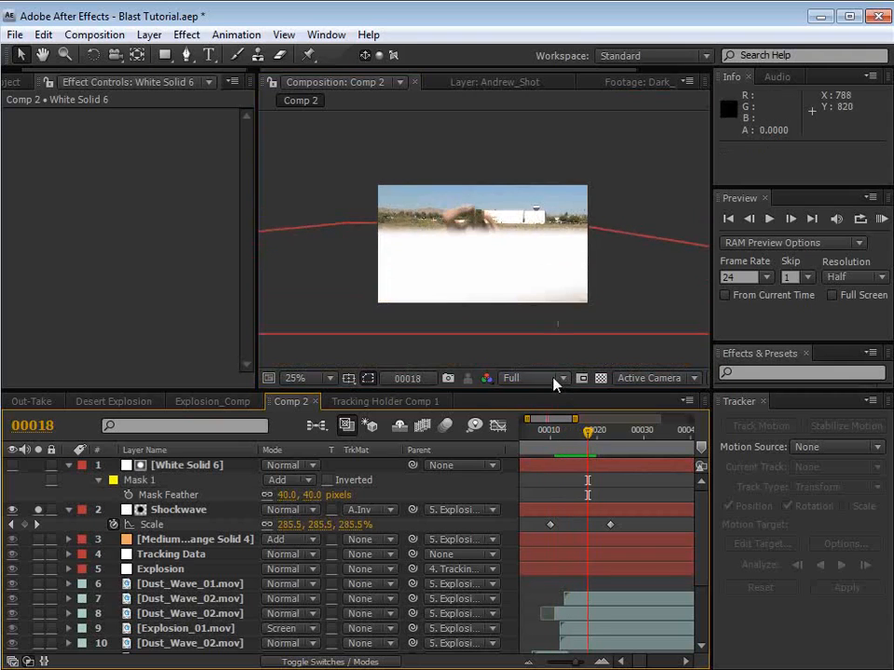
pyautogui.click(556, 468)
pyautogui.scroll(2, 512, 233)
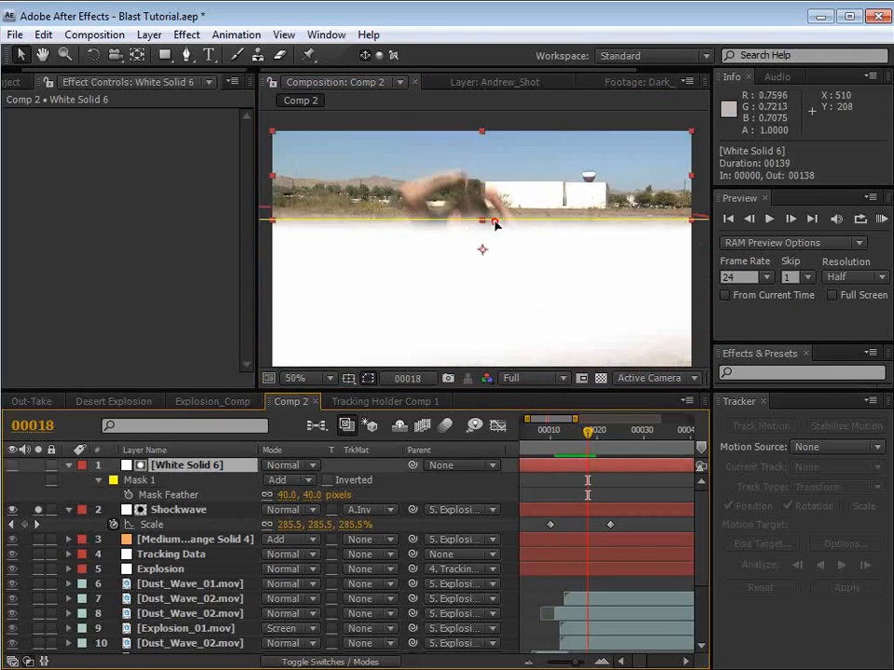
pyautogui.doubleClick(495, 222)
pyautogui.moveTo(504, 203)
pyautogui.mouseDown()
pyautogui.moveTo(499, 173)
pyautogui.moveTo(513, 176)
pyautogui.moveTo(511, 198)
pyautogui.mouseUp()
# Step: Set the Shockwave layer's blending mode to Screen and its opacity to 18%
pyautogui.click(543, 512)
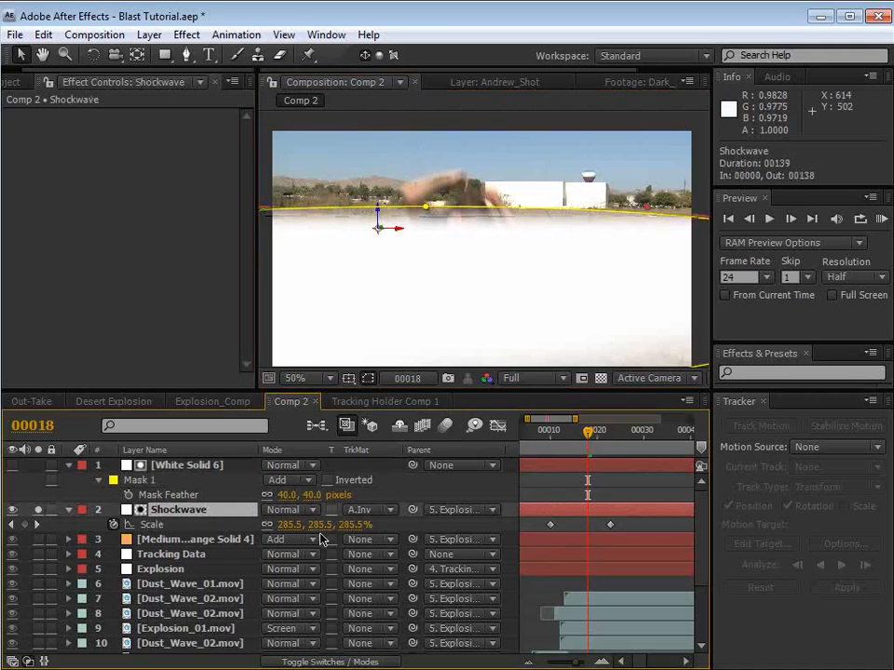
pyautogui.press('t')
pyautogui.click(284, 510)
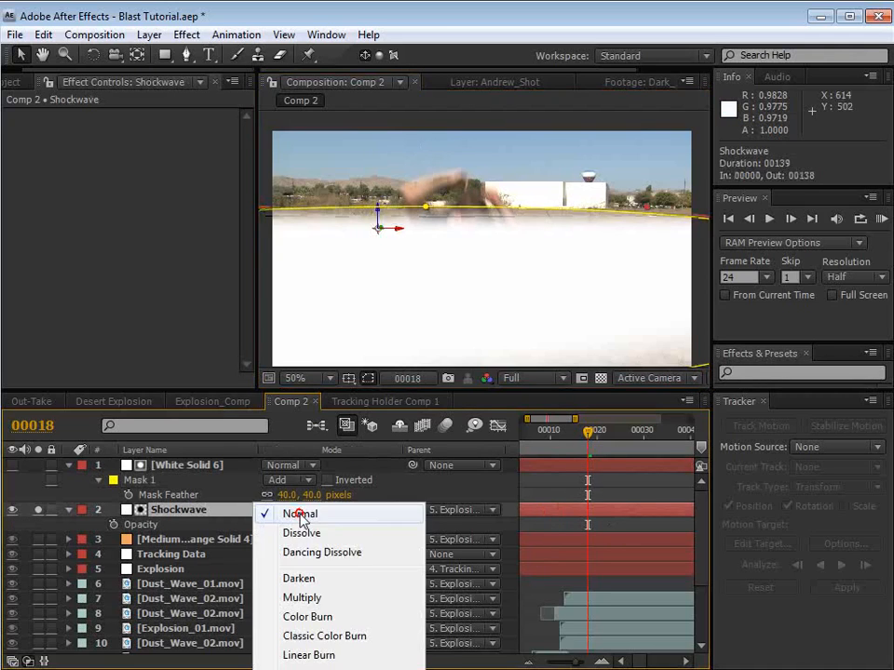
pyautogui.click(309, 652)
pyautogui.moveTo(273, 526); pyautogui.dragTo(185, 533)
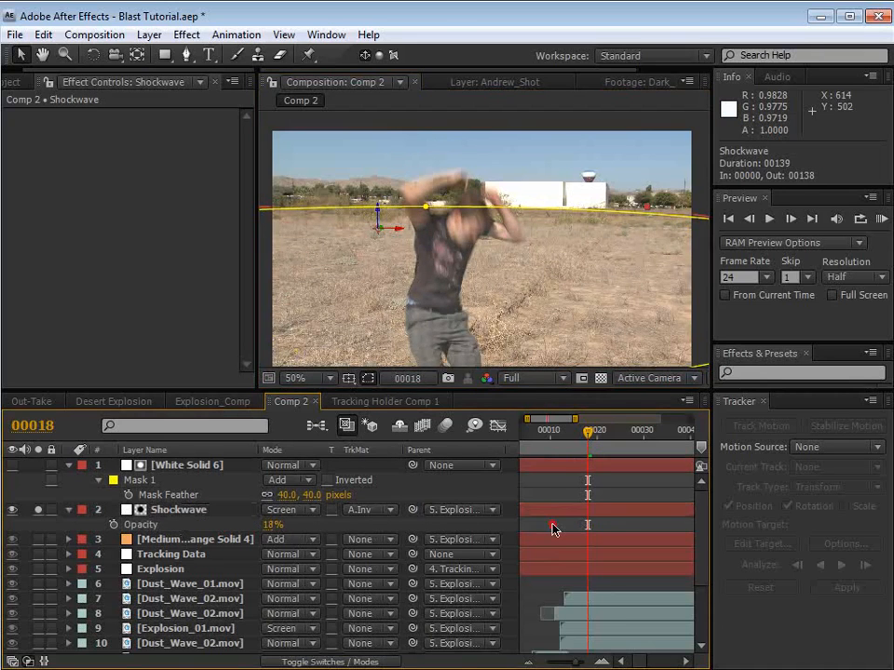
# Step: Apply the Exponential Scale keyframe assistant to both of Shockwave's Scale keyframes and scrub through the expansion
pyautogui.press('s')
pyautogui.moveTo(572, 522); pyautogui.dragTo(578, 495)
pyautogui.moveTo(600, 446)
pyautogui.mouseDown()
pyautogui.moveTo(575, 447)
pyautogui.moveTo(599, 447)
pyautogui.moveTo(586, 447)
pyautogui.mouseUp()
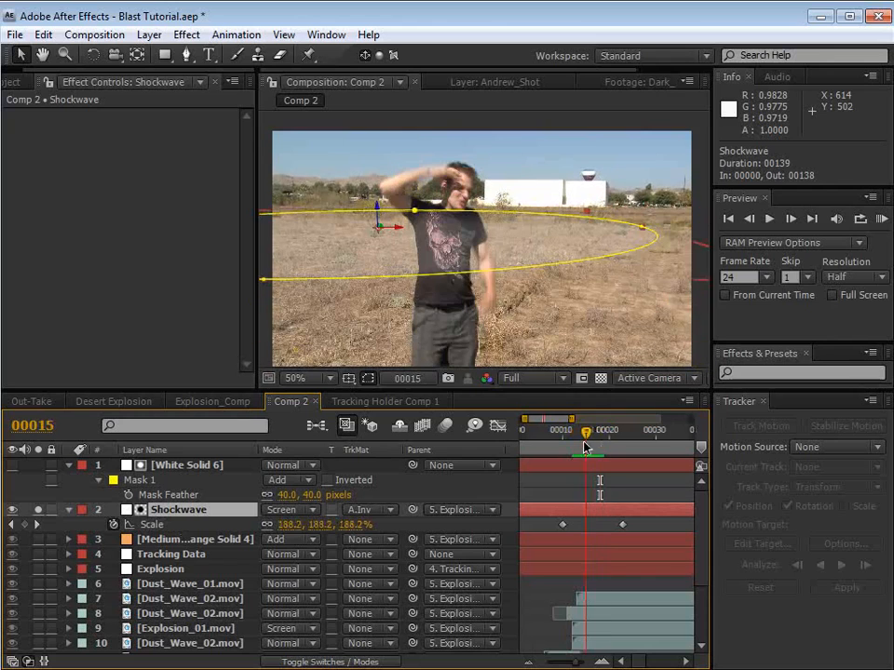
pyautogui.click(592, 523)
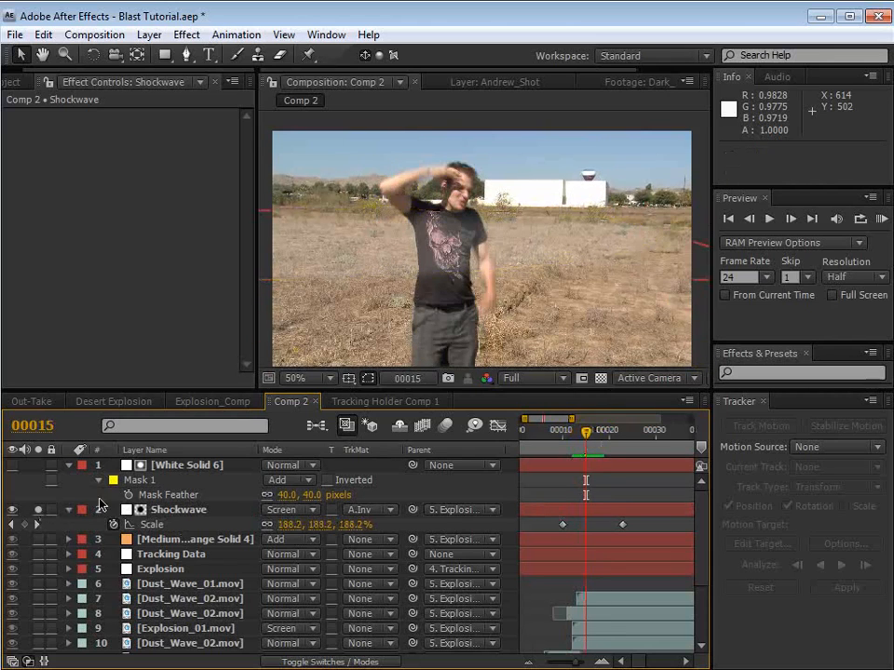
pyautogui.moveTo(542, 527); pyautogui.dragTo(631, 531)
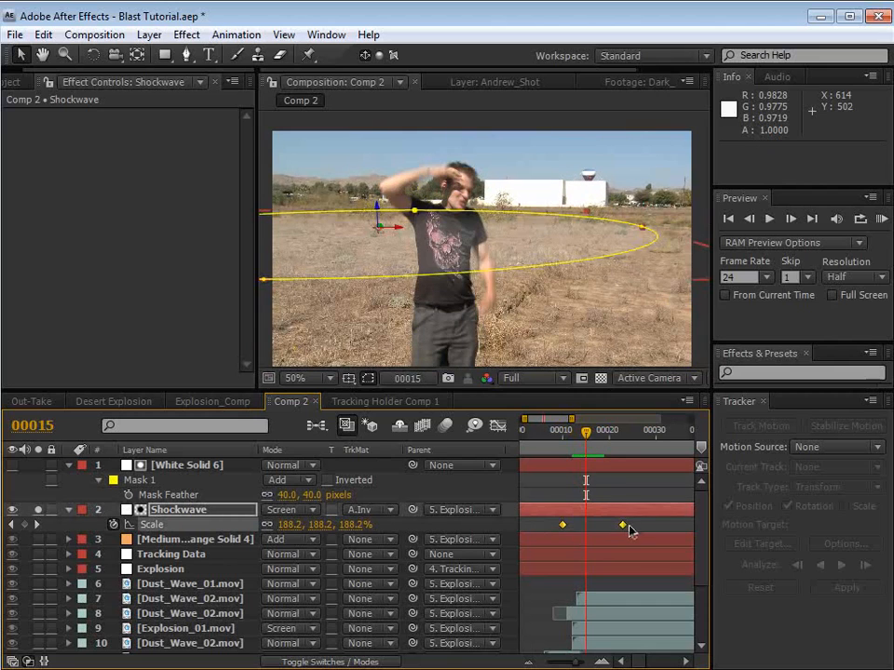
pyautogui.rightClick(563, 527)
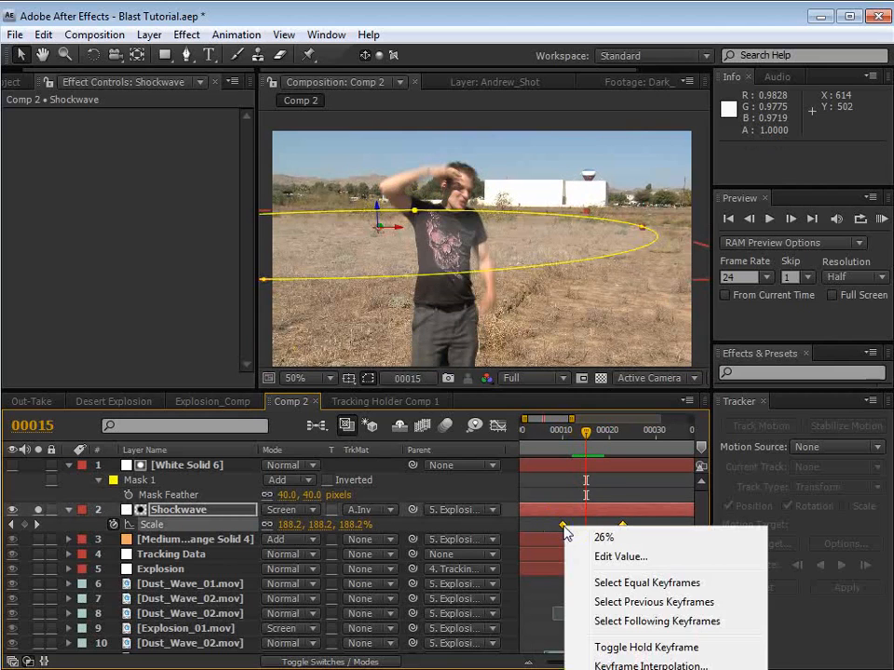
pyautogui.press('Escape')
pyautogui.click(236, 36)
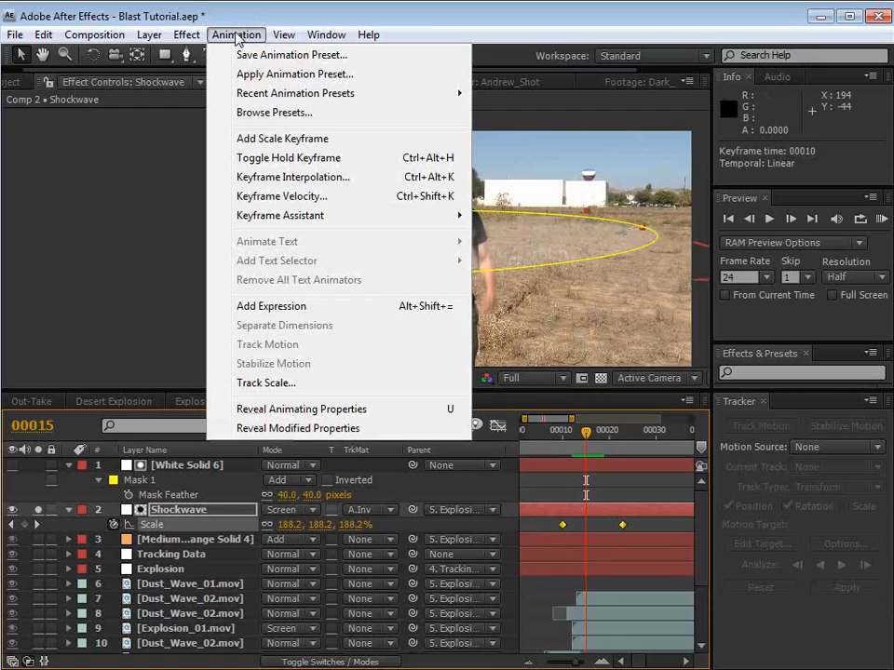
pyautogui.moveTo(279, 215)
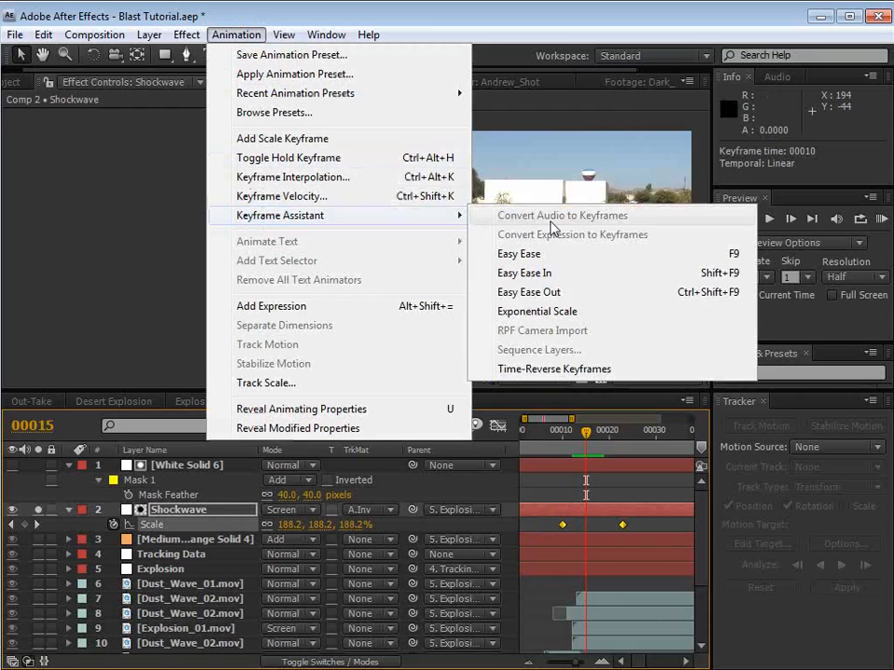
pyautogui.click(571, 313)
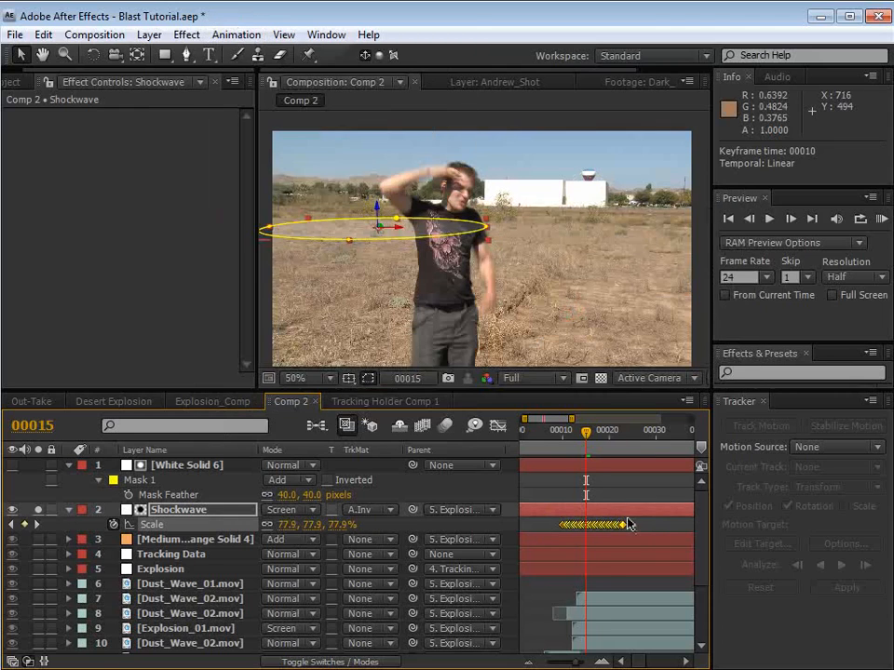
pyautogui.press('=')
pyautogui.press('=')
pyautogui.press('-')
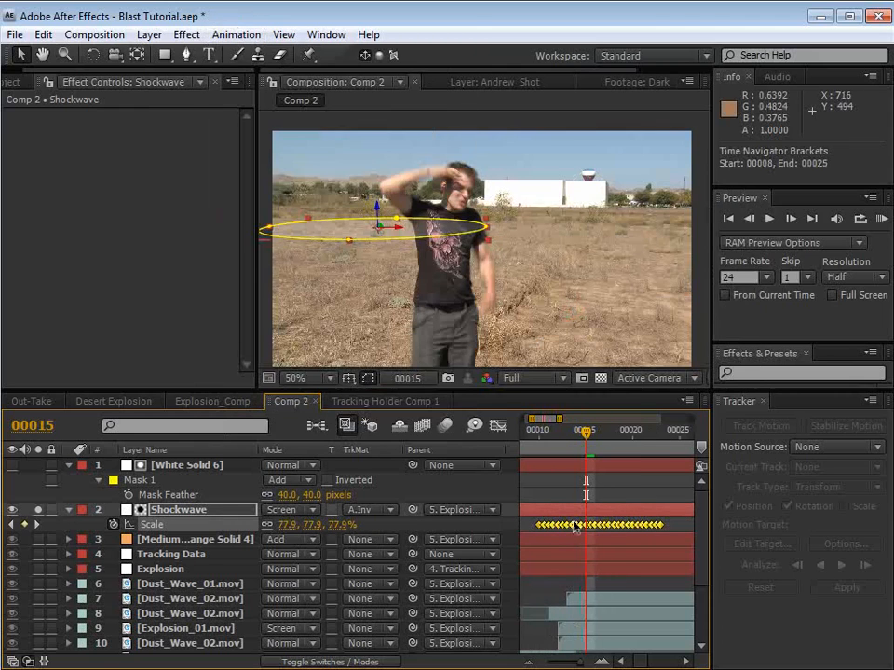
pyautogui.moveTo(549, 435); pyautogui.dragTo(589, 466)
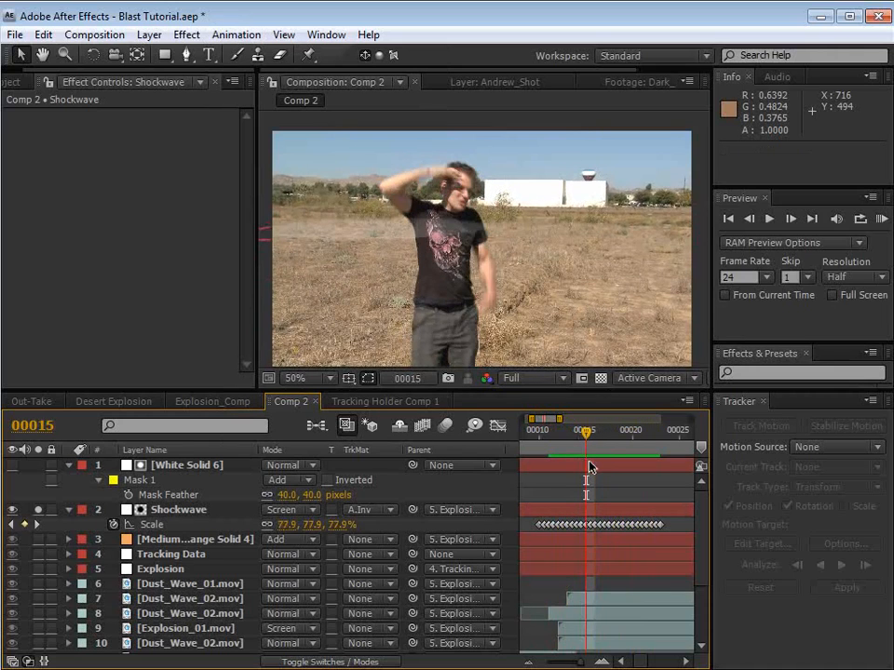
# Step: Collapse the expanded layer properties and turn off soloing so all visible layers render
pyautogui.click(148, 510)
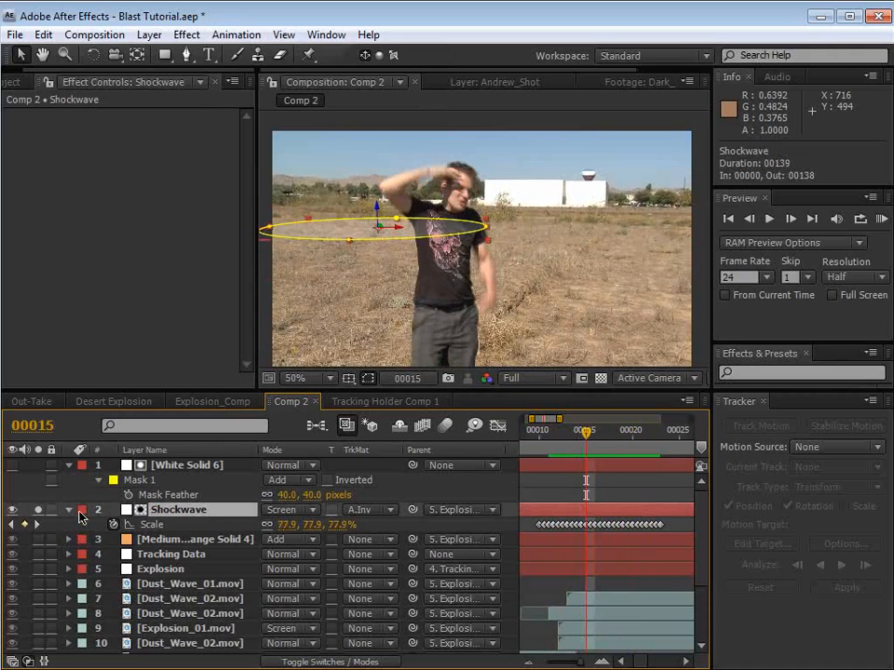
pyautogui.hotkey('ctrl', 'a')
pyautogui.click(70, 510)
pyautogui.click(531, 546)
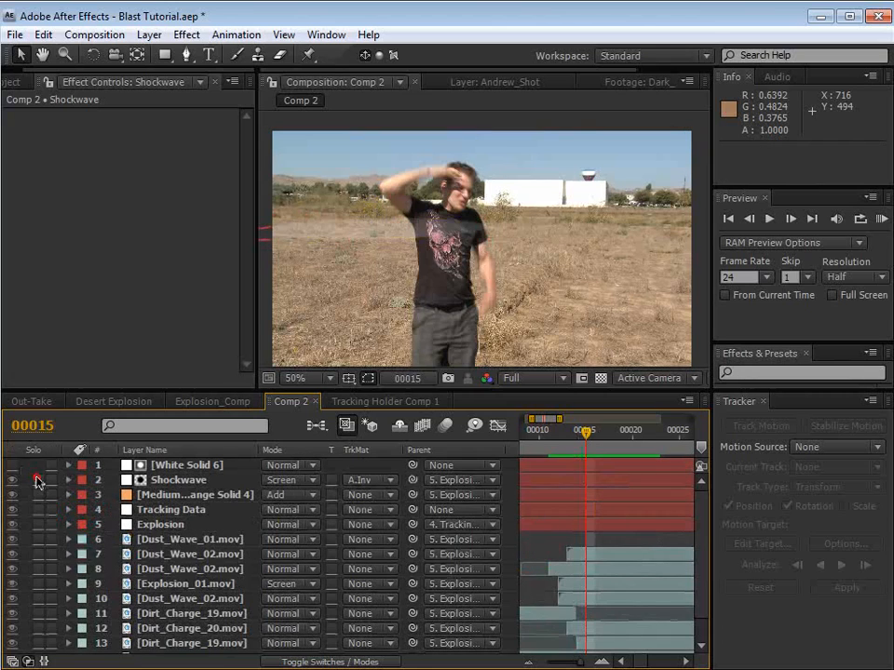
pyautogui.scroll(-2, 53, 579)
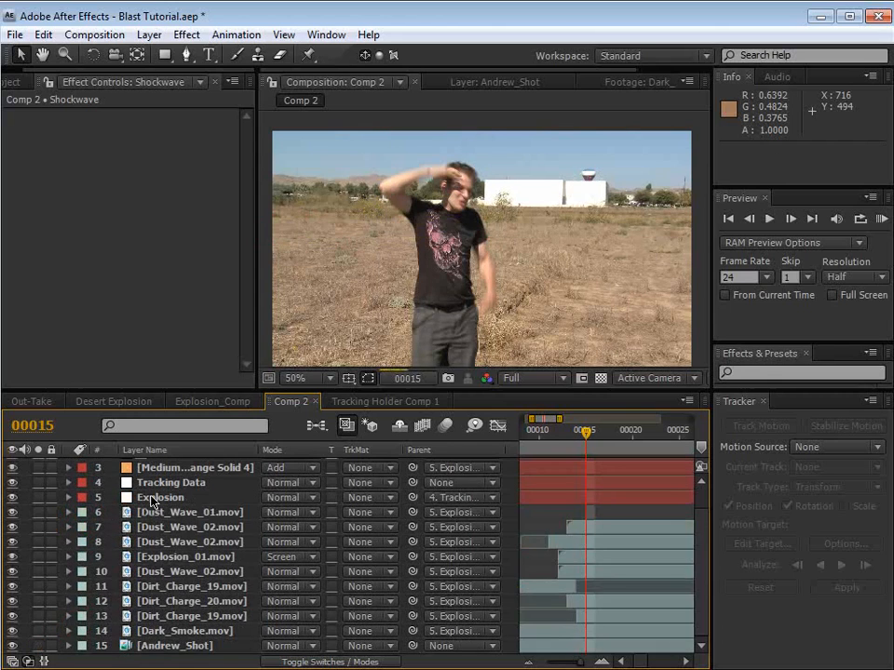
# Step: Move White Solid 6 and Shockwave together in the layer stack to sit between Dark_Smoke.mov and Andrew_Shot
pyautogui.scroll(2, 154, 500)
pyautogui.click(179, 481)
pyautogui.keyDown('shift'); pyautogui.click(177, 467); pyautogui.keyUp('shift')
pyautogui.moveTo(179, 481); pyautogui.dragTo(157, 640)
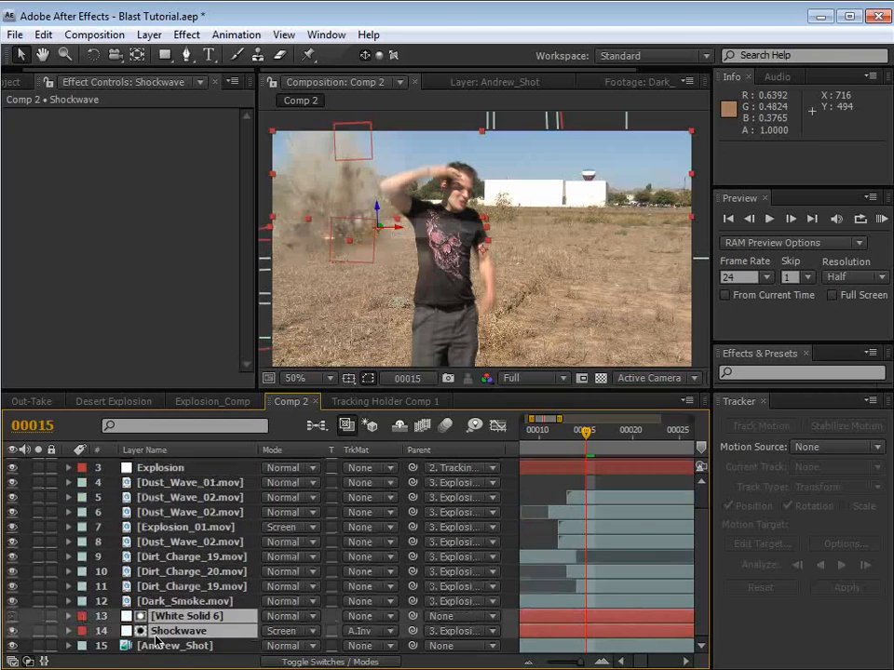
# Step: Delay White Solid 6 and Shockwave together by 3 frames so both start at frame 3
pyautogui.press('-')
pyautogui.press('-')
pyautogui.press('-')
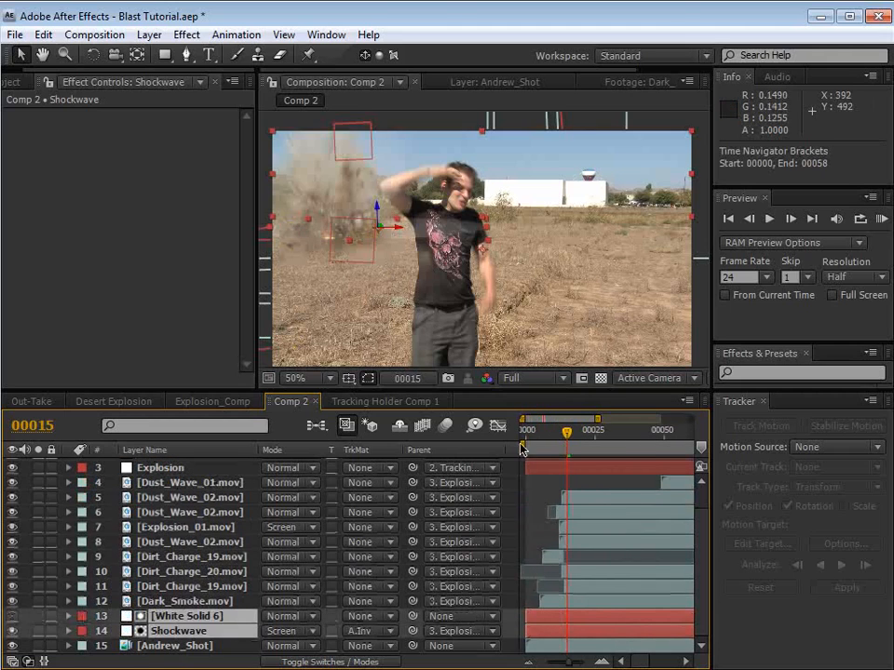
pyautogui.moveTo(547, 622); pyautogui.dragTo(555, 623)
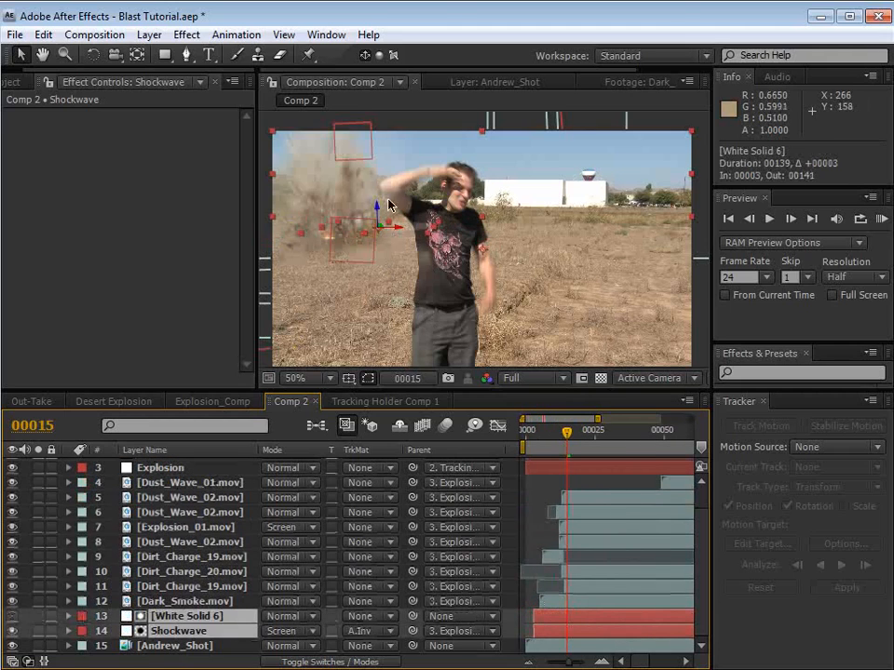
# Step: Reposition the Shockwave layer alone to the base of the dirt explosion, at about 8.6, 320.0, 0.0
pyautogui.moveTo(406, 229); pyautogui.dragTo(377, 244)
pyautogui.hotkey('ctrl', 'z')
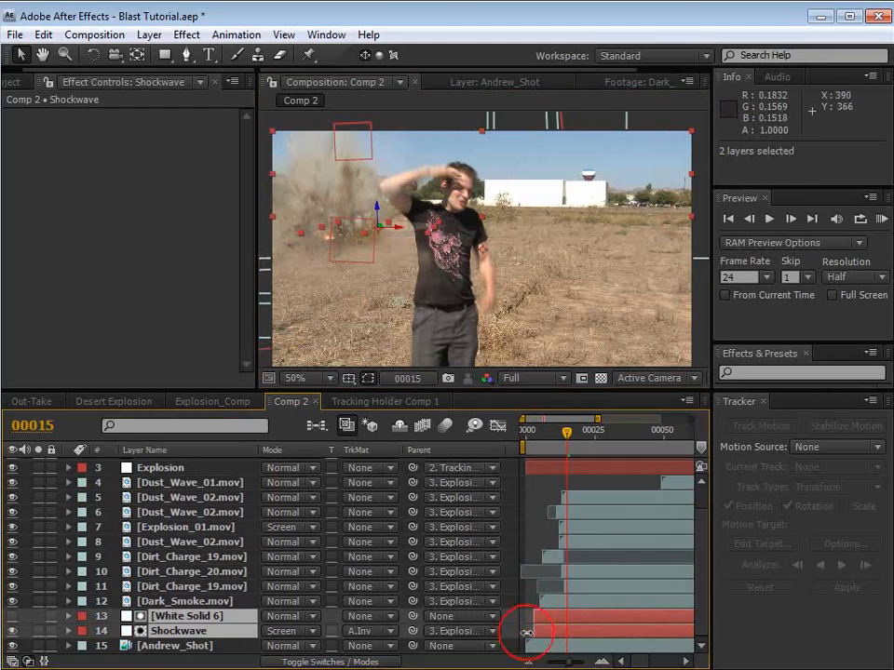
pyautogui.click(549, 632)
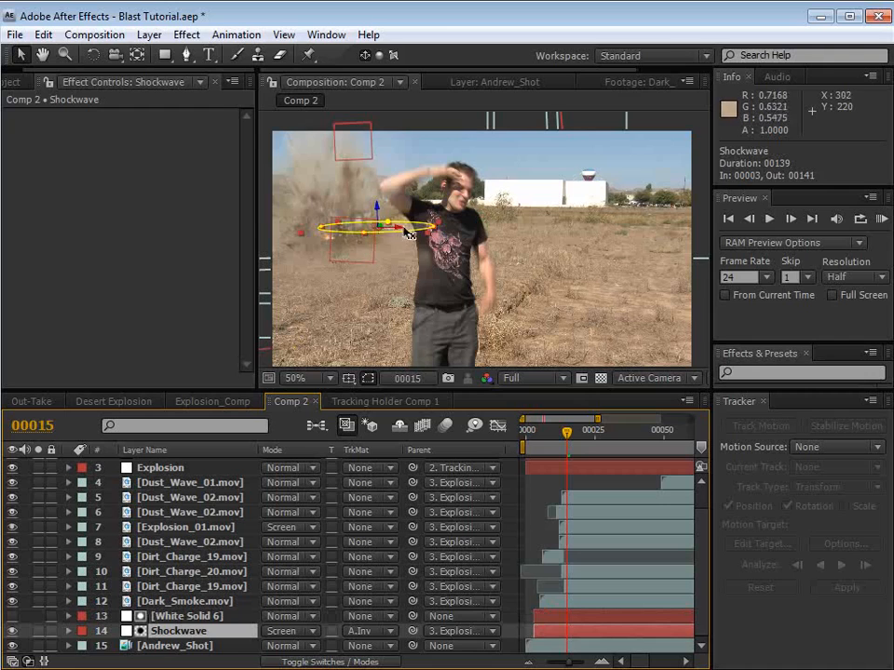
pyautogui.moveTo(408, 232); pyautogui.dragTo(328, 248)
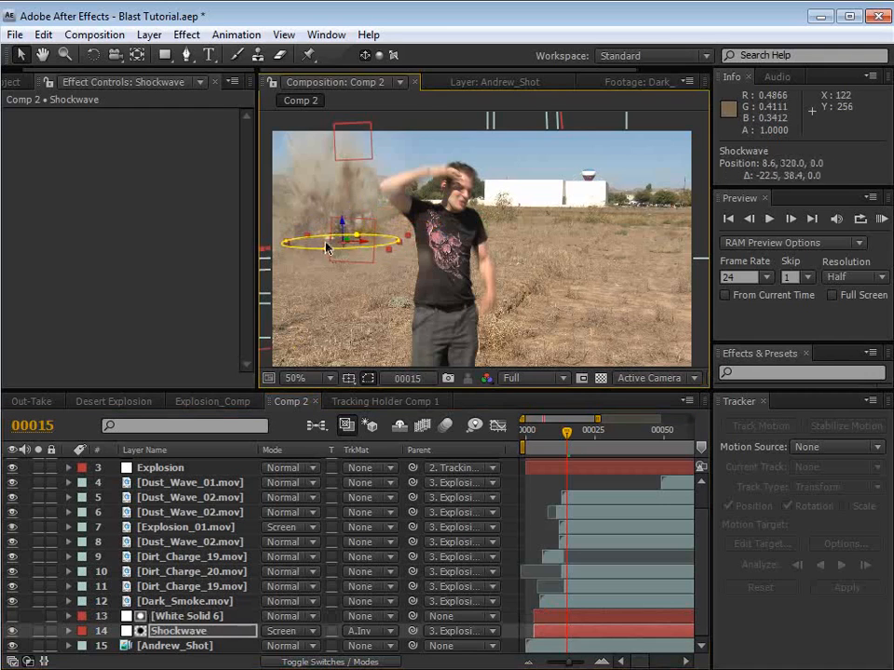
# Step: Stretch White Solid 6 to 187% width and increase its height, keeping its lower edge on the horizon
pyautogui.click(385, 260)
pyautogui.press(',')
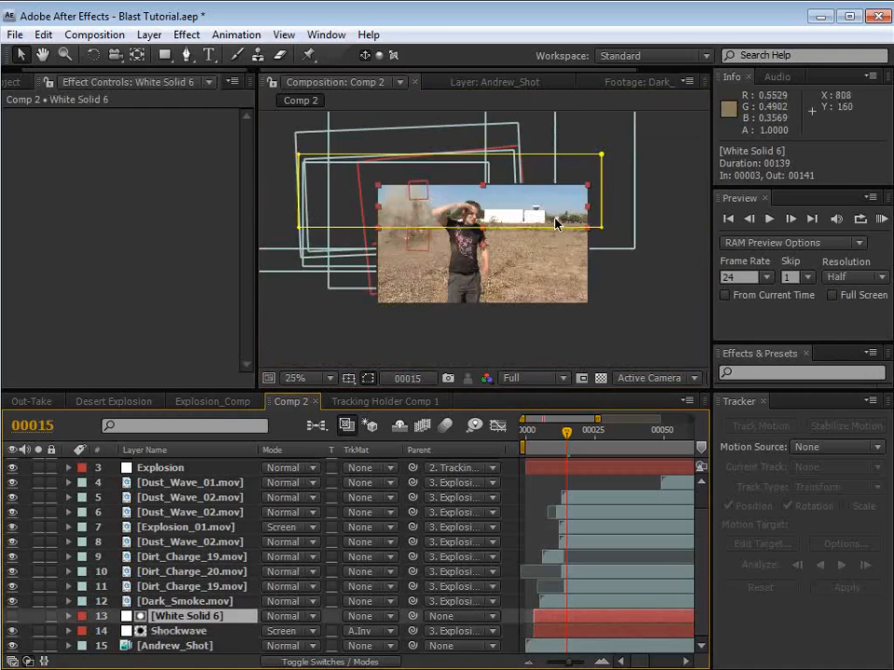
pyautogui.moveTo(587, 205); pyautogui.dragTo(678, 206)
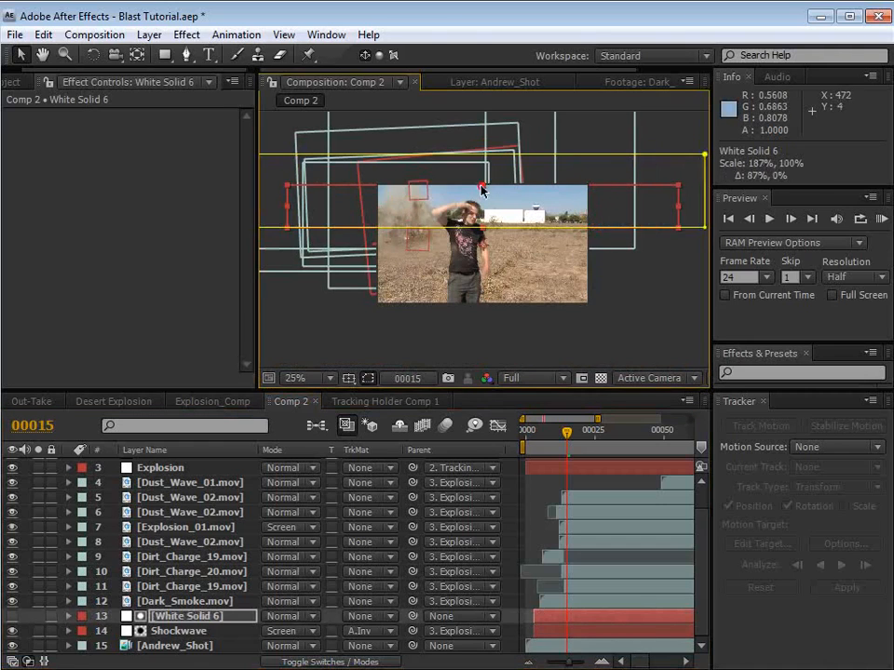
pyautogui.moveTo(482, 186); pyautogui.dragTo(483, 102)
pyautogui.moveTo(513, 145); pyautogui.dragTo(512, 165)
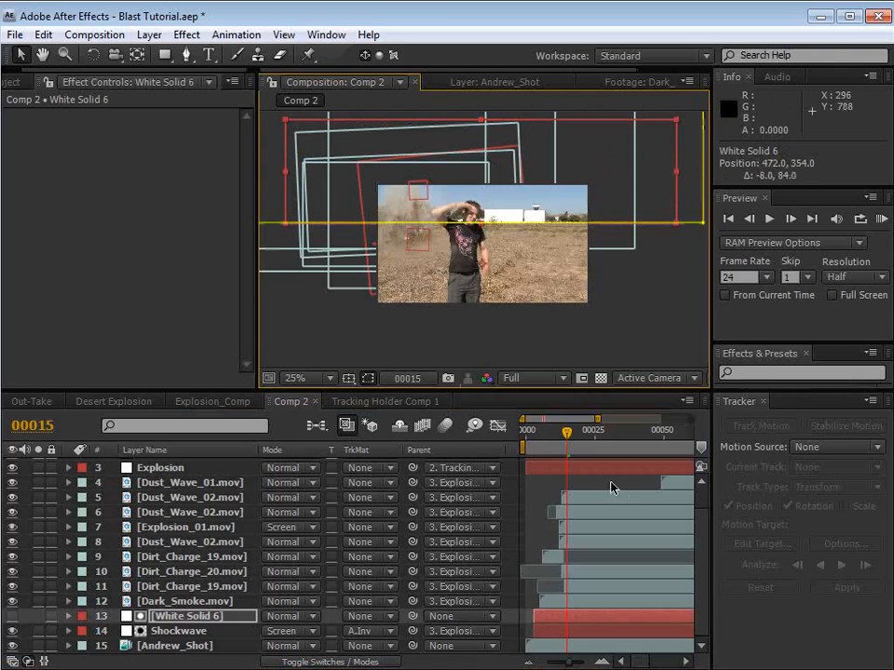
# Step: Set the composition view's resolution to Half and check the shockwave at frame 23
pyautogui.moveTo(571, 440); pyautogui.dragTo(589, 440)
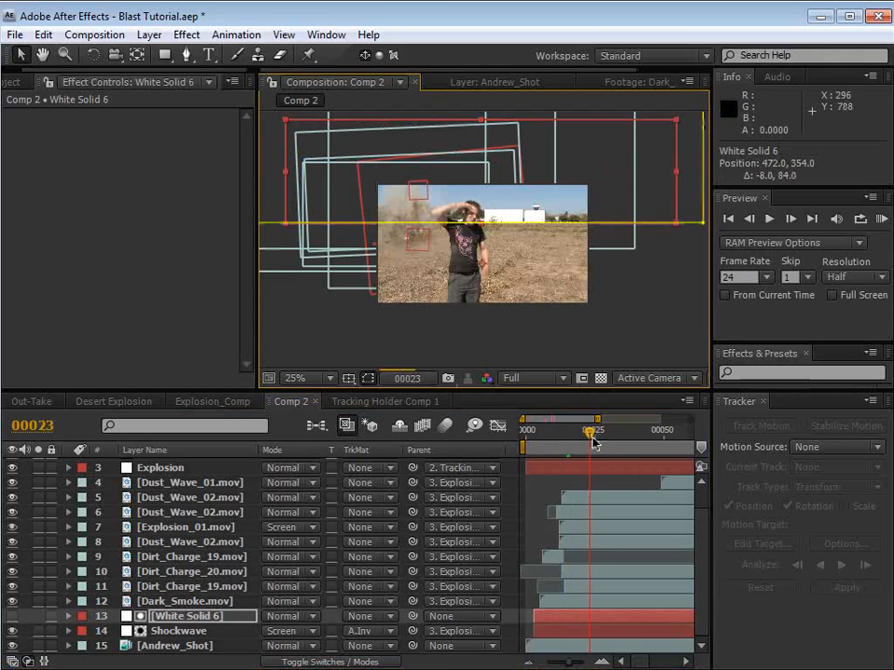
pyautogui.click(534, 378)
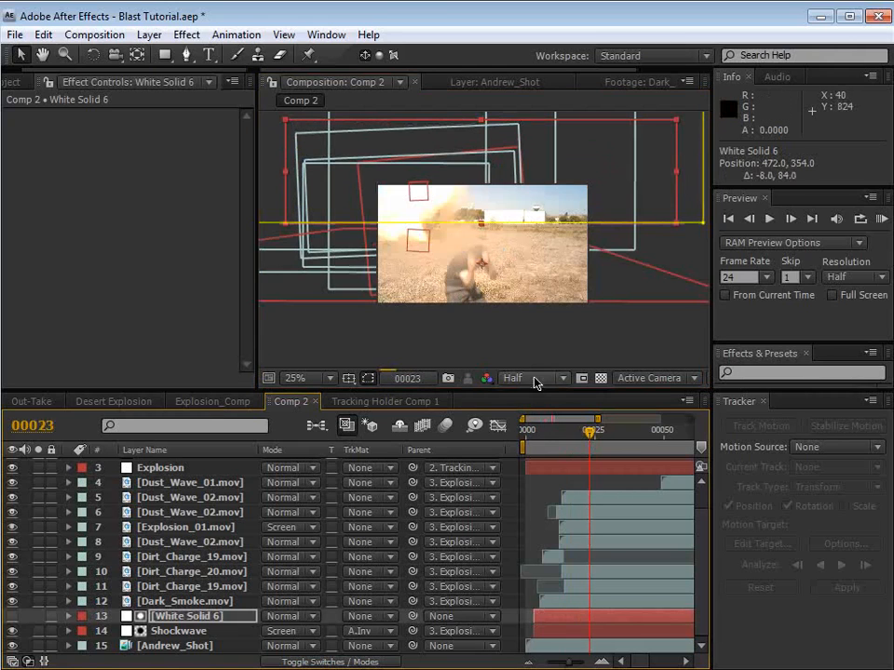
pyautogui.scroll(2, 476, 286)
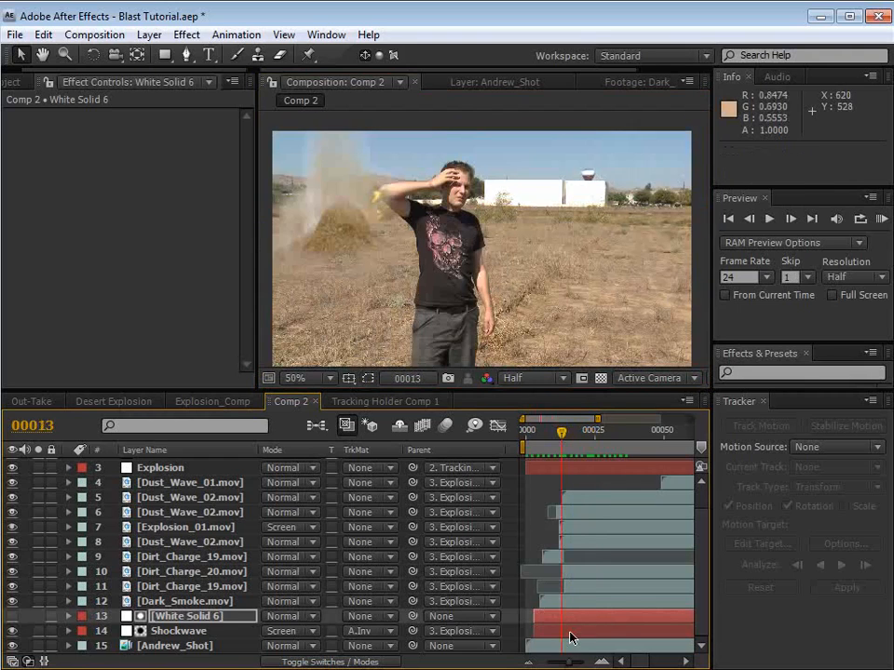
# Step: Trim and slide the Shockwave layer so its start and first Scale keyframe align with frame 13, and run a RAM preview
pyautogui.click(563, 630)
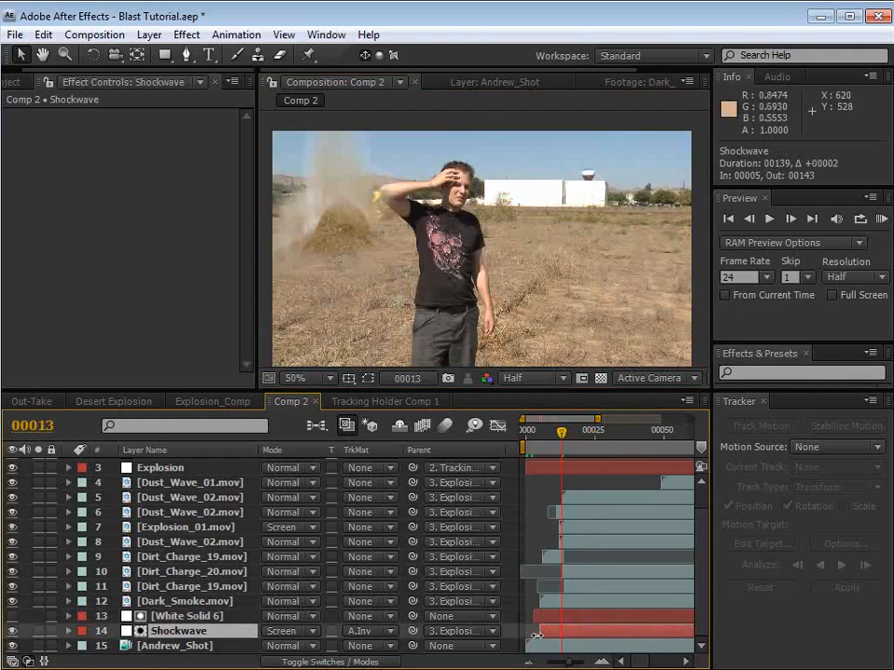
pyautogui.press('s')
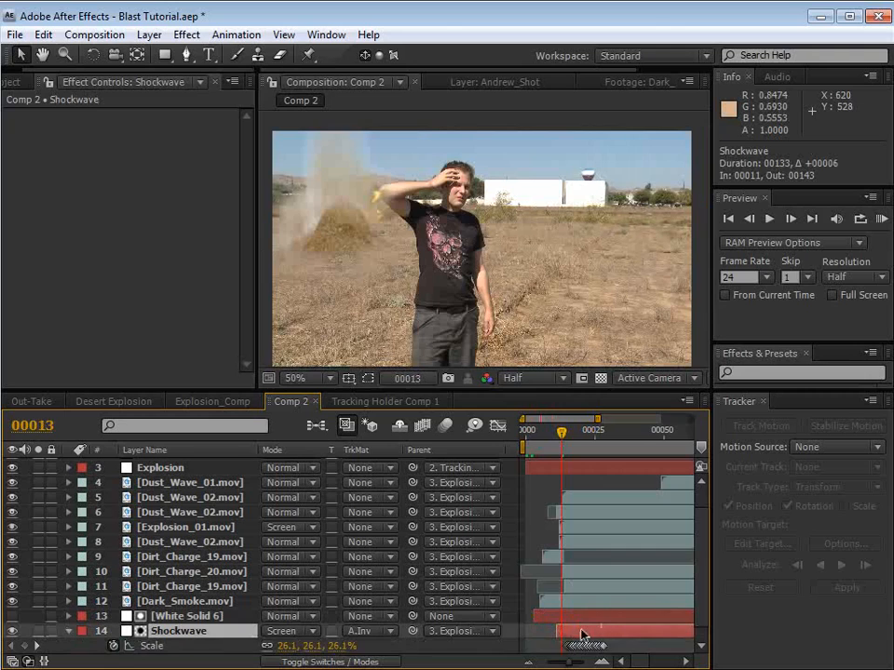
pyautogui.press('=')
pyautogui.press('=')
pyautogui.moveTo(582, 634); pyautogui.dragTo(580, 528)
pyautogui.moveTo(537, 617); pyautogui.dragTo(592, 623)
pyautogui.press('-')
pyautogui.press('-')
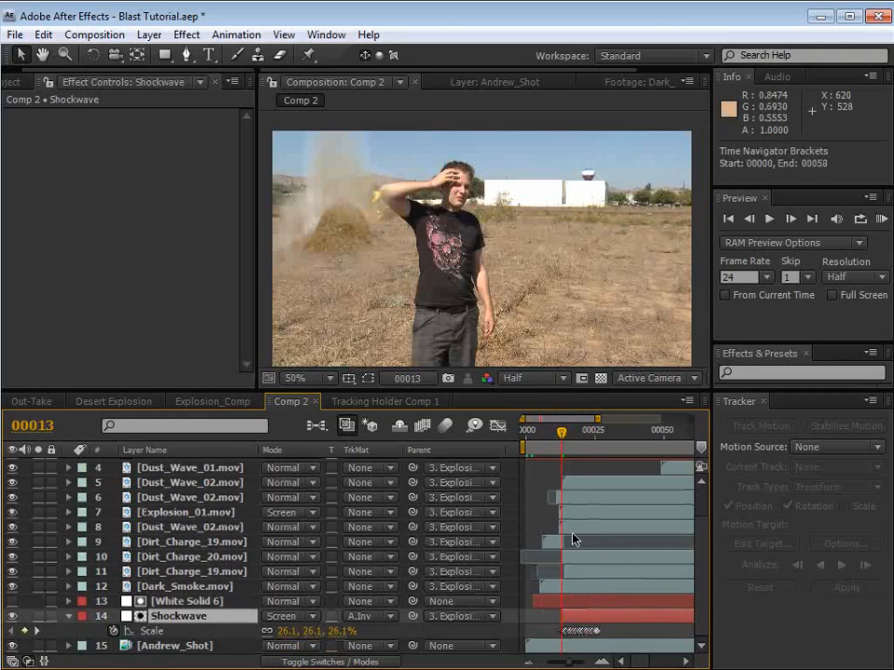
pyautogui.press('KP_0')
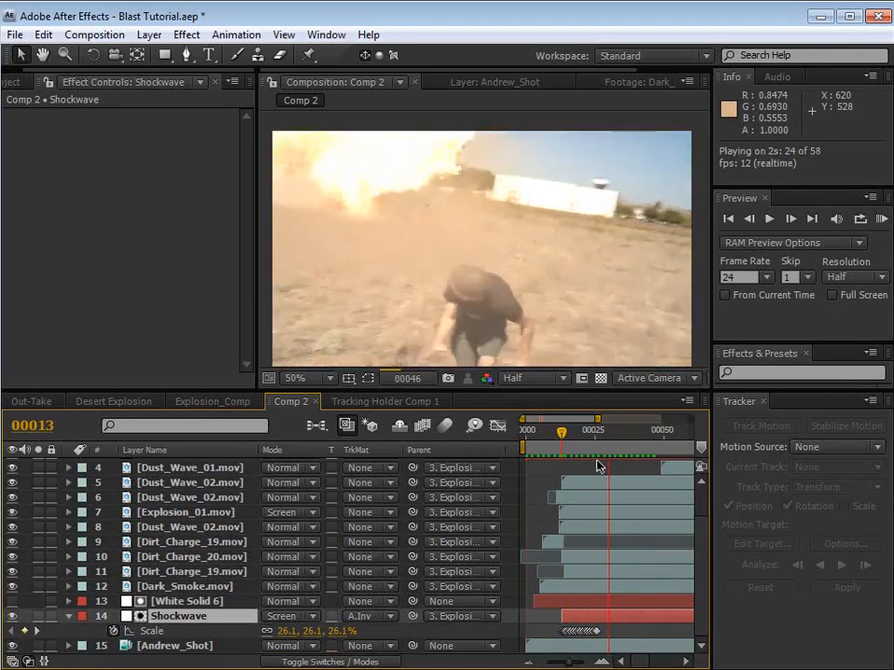
# Step: Stretch all of the Shockwave layer's Scale keyframes over a longer span so the wave expands more slowly at frame 23
pyautogui.press('t')
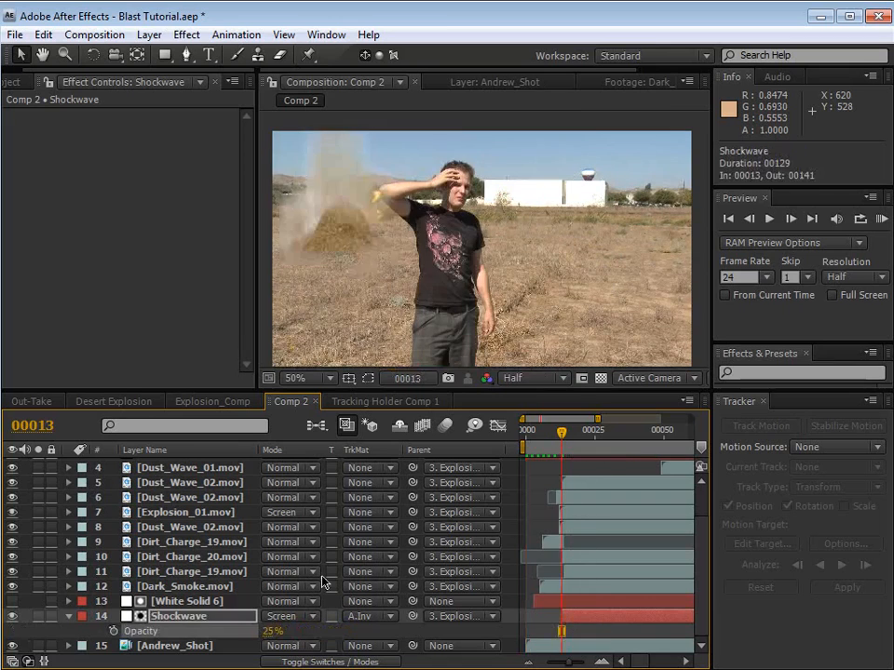
pyautogui.moveTo(561, 433); pyautogui.dragTo(589, 434)
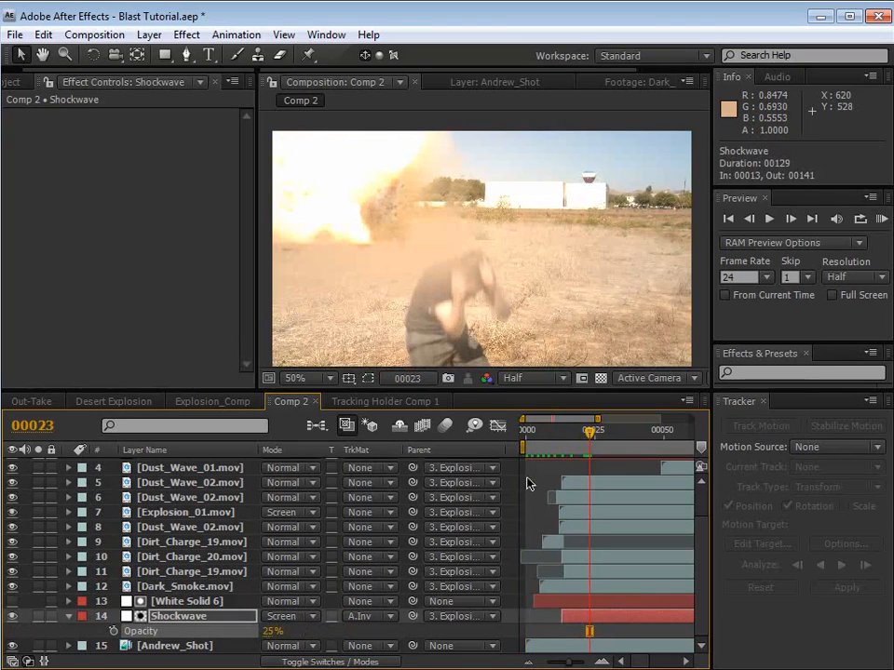
pyautogui.press('s')
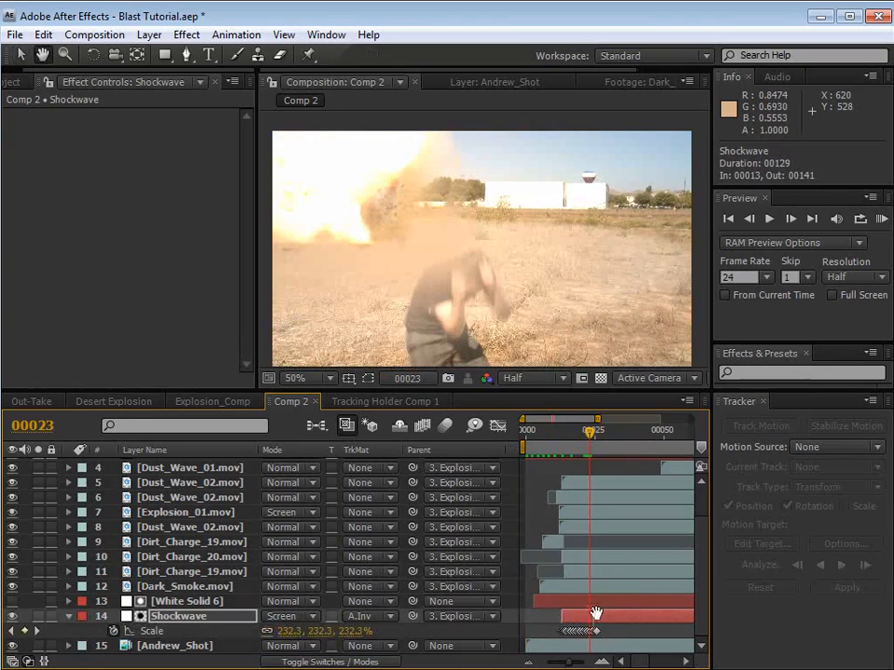
pyautogui.press('=')
pyautogui.press('space')
pyautogui.moveTo(573, 611); pyautogui.dragTo(524, 636)
pyautogui.press('space')
pyautogui.moveTo(632, 625)
pyautogui.mouseDown()
pyautogui.moveTo(570, 606)
pyautogui.moveTo(586, 635)
pyautogui.moveTo(620, 638)
pyautogui.mouseUp()
pyautogui.press('-')
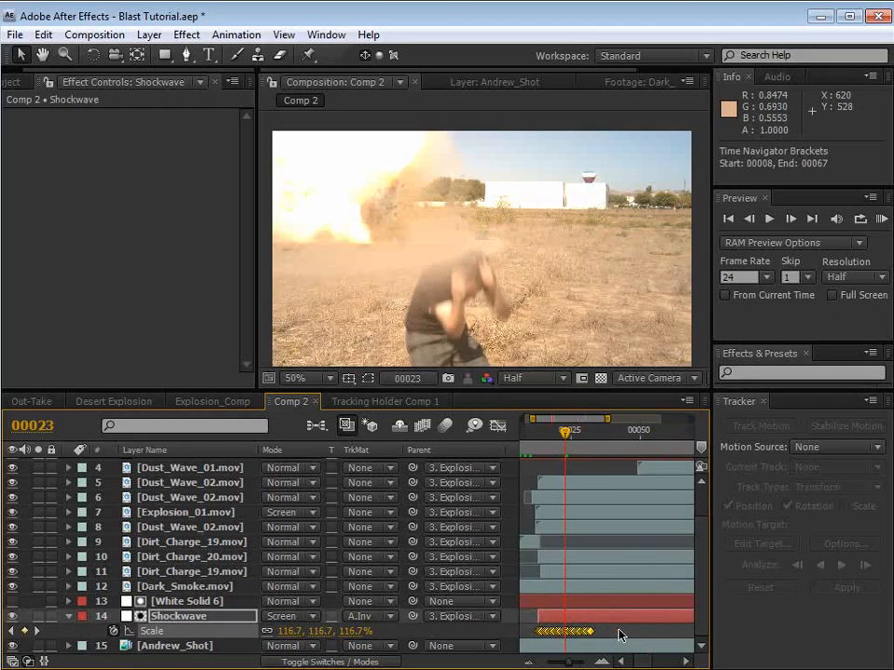
# Step: Extend the Shockwave's Scale keyframe span a little further and run a RAM preview
pyautogui.press('space')
pyautogui.moveTo(571, 611); pyautogui.dragTo(612, 636)
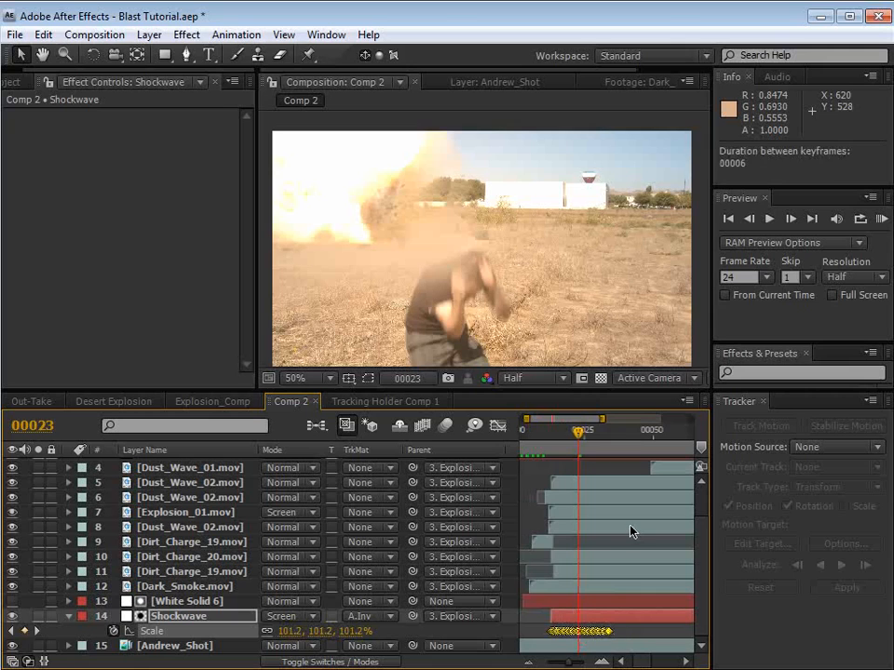
pyautogui.press('KP_0')
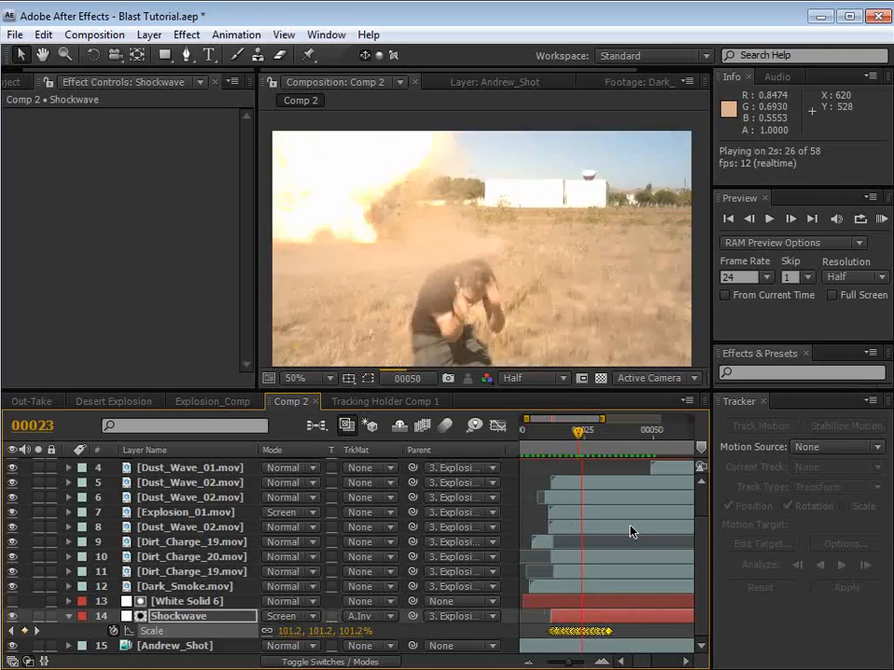
pyautogui.press('space')
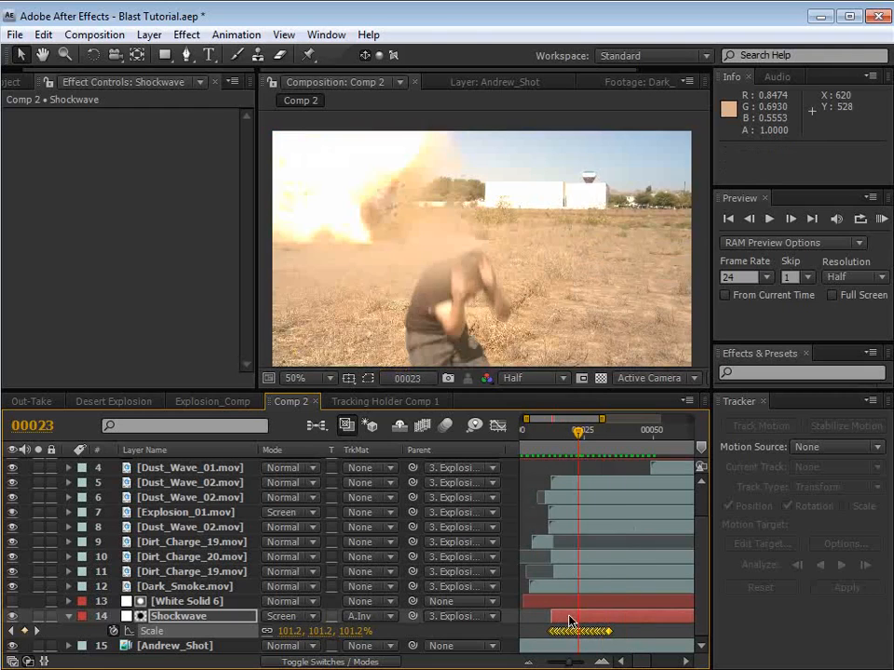
# Step: Slide the Shockwave layer to start at frame 10, preview it, and shorten its Scale keyframe span slightly
pyautogui.moveTo(570, 617); pyautogui.dragTo(562, 616)
pyautogui.press('KP_0')
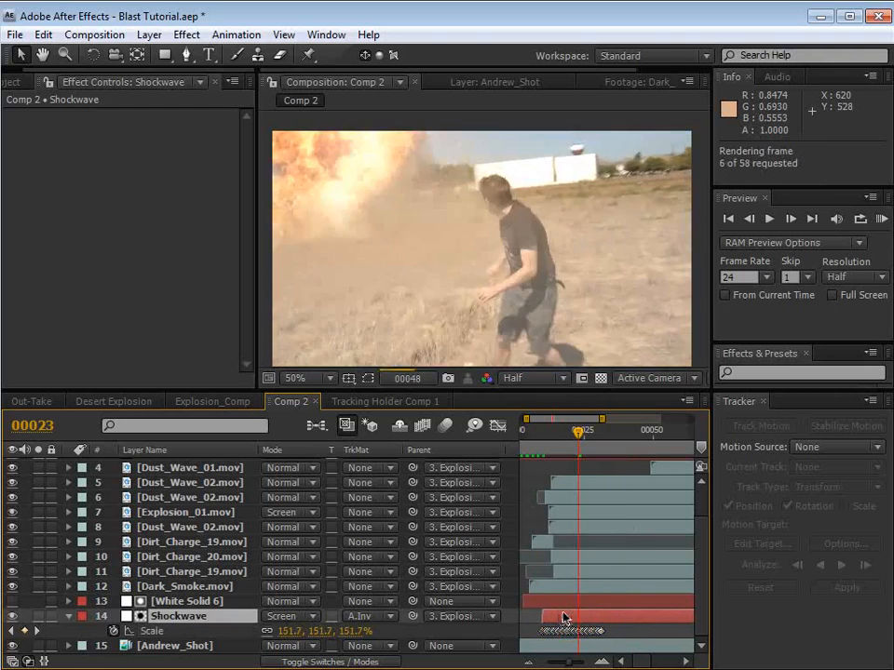
pyautogui.press('space')
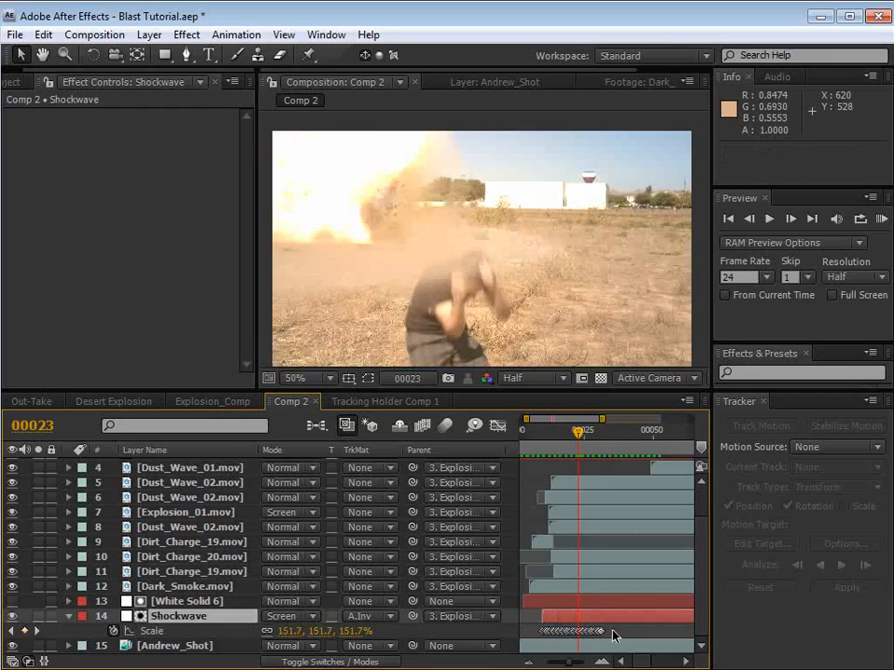
pyautogui.moveTo(613, 629); pyautogui.dragTo(517, 642)
pyautogui.moveTo(612, 631); pyautogui.dragTo(604, 633)
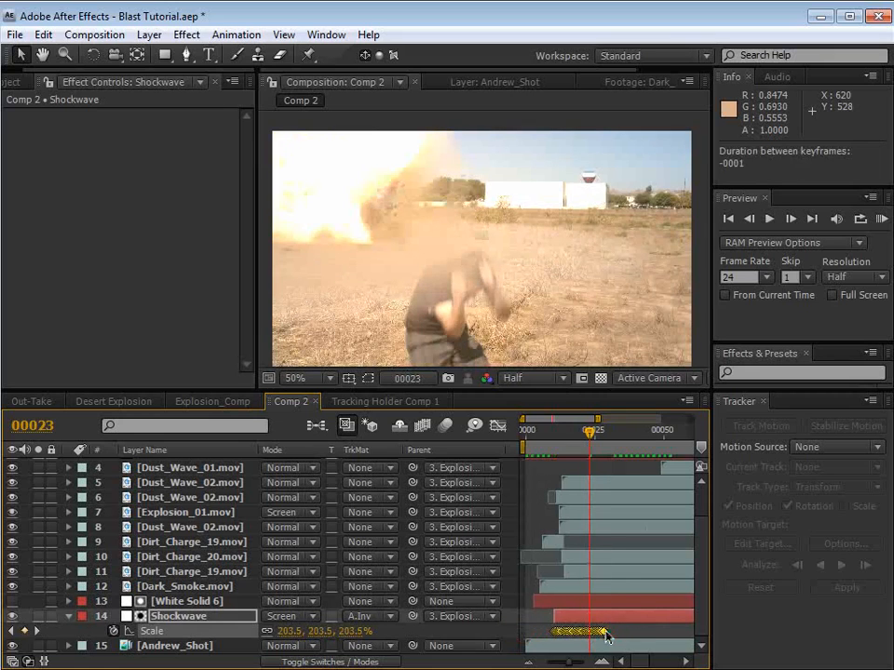
pyautogui.click(605, 635)
# Step: Duplicate the Shockwave layer together with its White Solid 6 matte, offset the Shockwave copy to start at frame 15, and preview
pyautogui.click(602, 617)
pyautogui.keyDown('shift'); pyautogui.click(584, 605); pyautogui.keyUp('shift')
pyautogui.hotkey('ctrl', 'd')
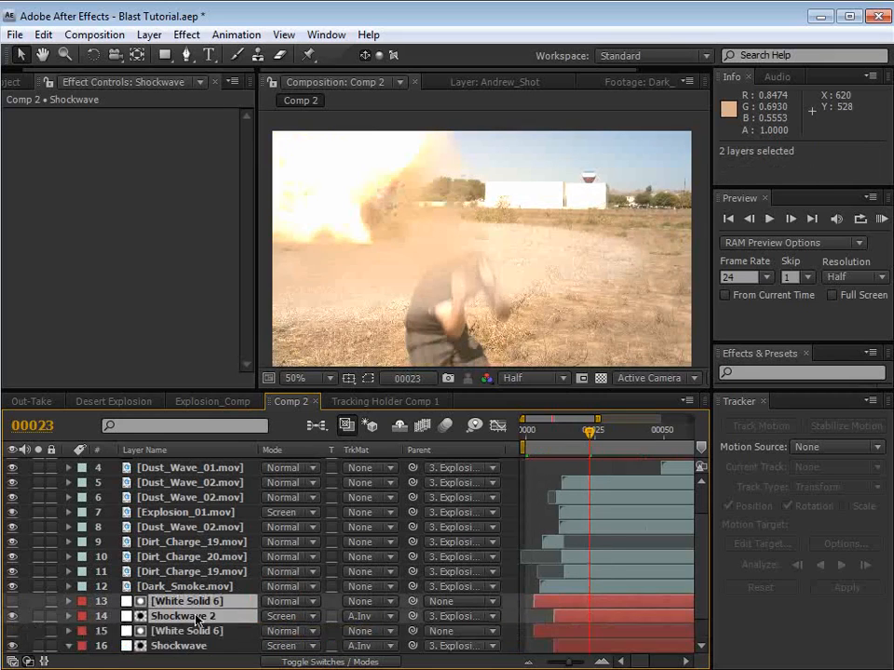
pyautogui.click(176, 571)
pyautogui.click(411, 616)
pyautogui.moveTo(566, 617); pyautogui.dragTo(579, 617)
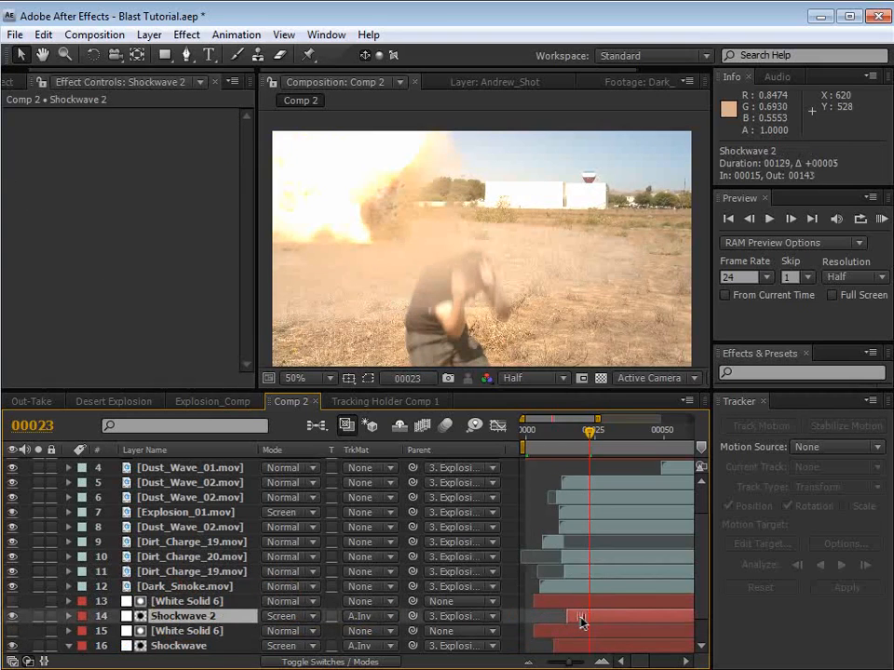
pyautogui.press('KP_0')
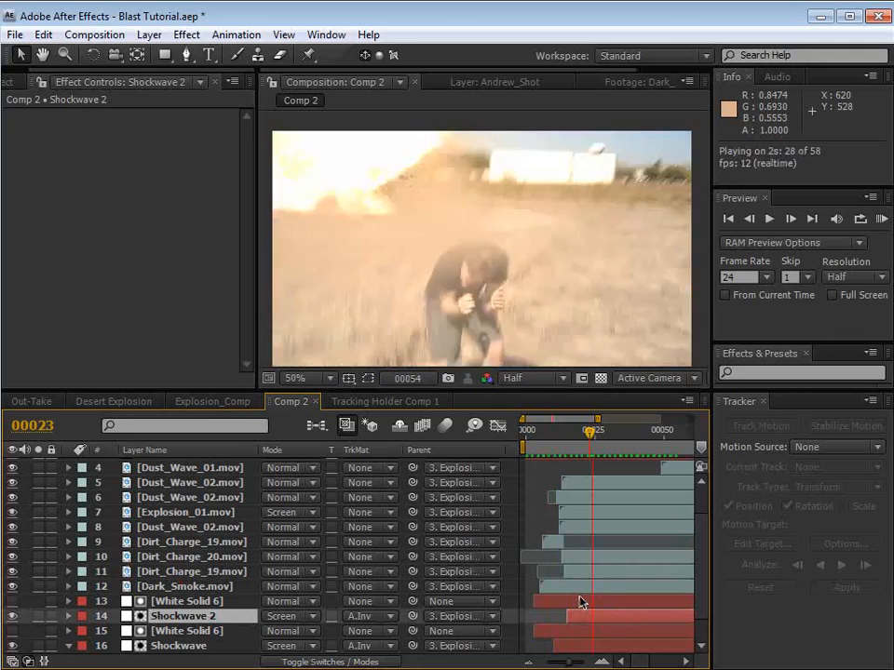
pyautogui.press('space')
# Step: Slide the original Shockwave layer to start at frame 13, tighten its Scale keyframes, and preview both shockwaves
pyautogui.click(567, 433)
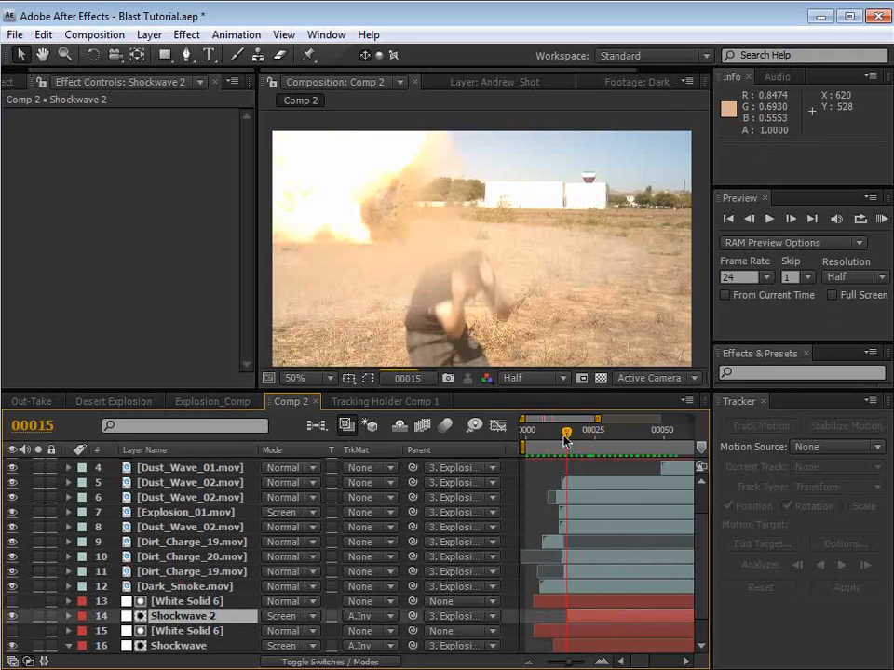
pyautogui.scroll(-1, 588, 543)
pyautogui.moveTo(576, 618); pyautogui.dragTo(557, 627)
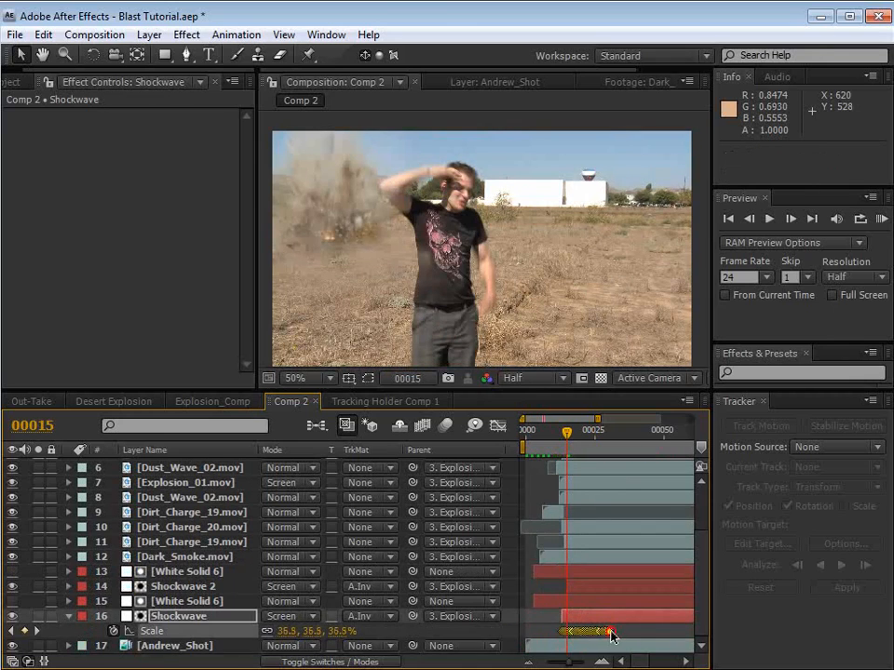
pyautogui.click(577, 586)
pyautogui.press('s')
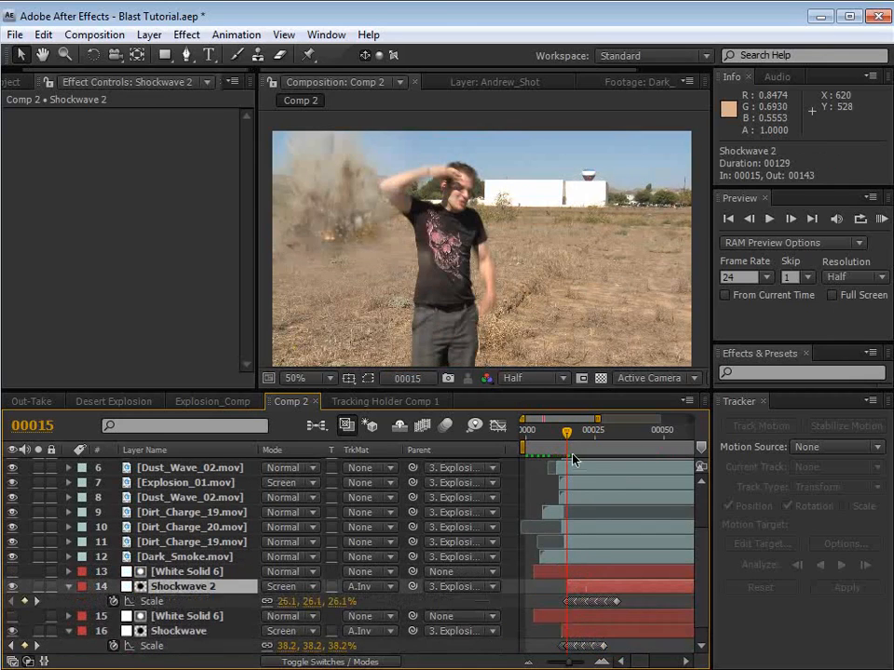
pyautogui.press('KP_0')
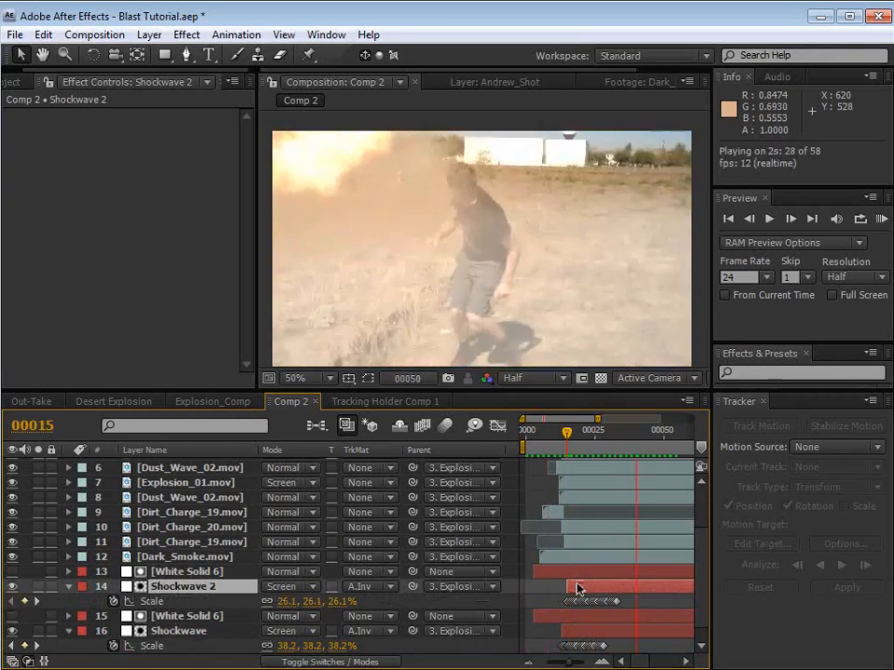
pyautogui.press('space')
# Step: Show the Opacity of both shockwave layers and raise the original Shockwave's opacity slightly
pyautogui.keyDown('ctrl'); pyautogui.click(572, 631); pyautogui.keyUp('ctrl')
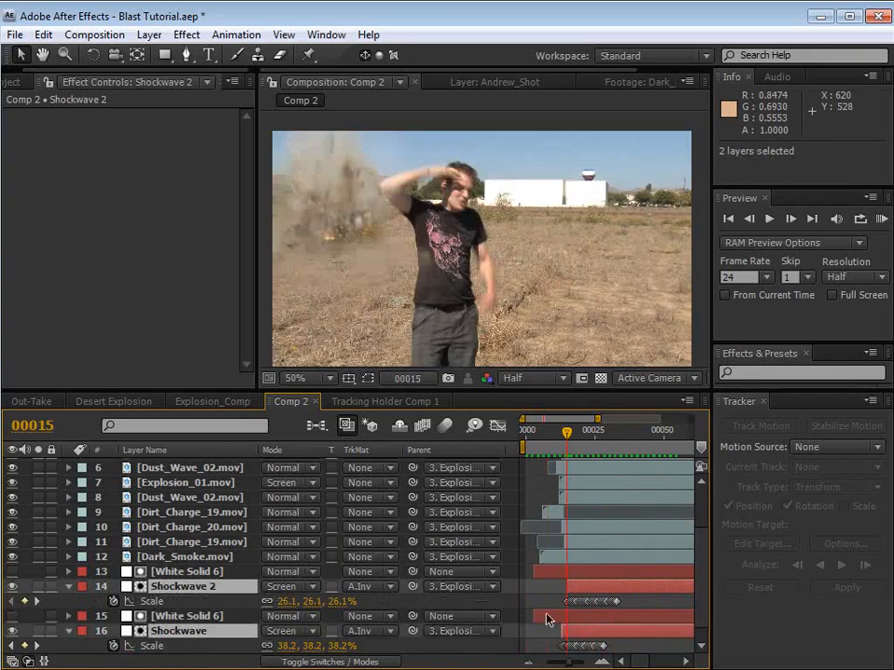
pyautogui.press('t')
pyautogui.moveTo(269, 646); pyautogui.dragTo(276, 646)
pyautogui.click(193, 631)
pyautogui.press('t')
pyautogui.press('space')
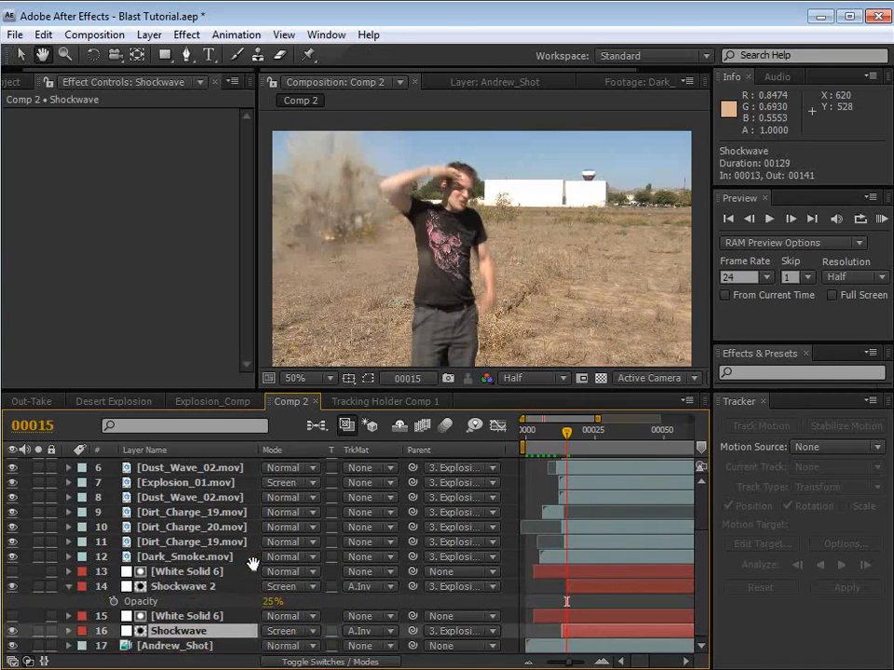
pyautogui.press('t')
# Step: Keyframe the original Shockwave's Opacity at frame 15 and fade it to 6% at frame 31
pyautogui.press('space')
pyautogui.moveTo(209, 615); pyautogui.dragTo(208, 599)
pyautogui.click(113, 632)
pyautogui.moveTo(580, 435); pyautogui.dragTo(610, 440)
pyautogui.moveTo(273, 633); pyautogui.dragTo(218, 634)
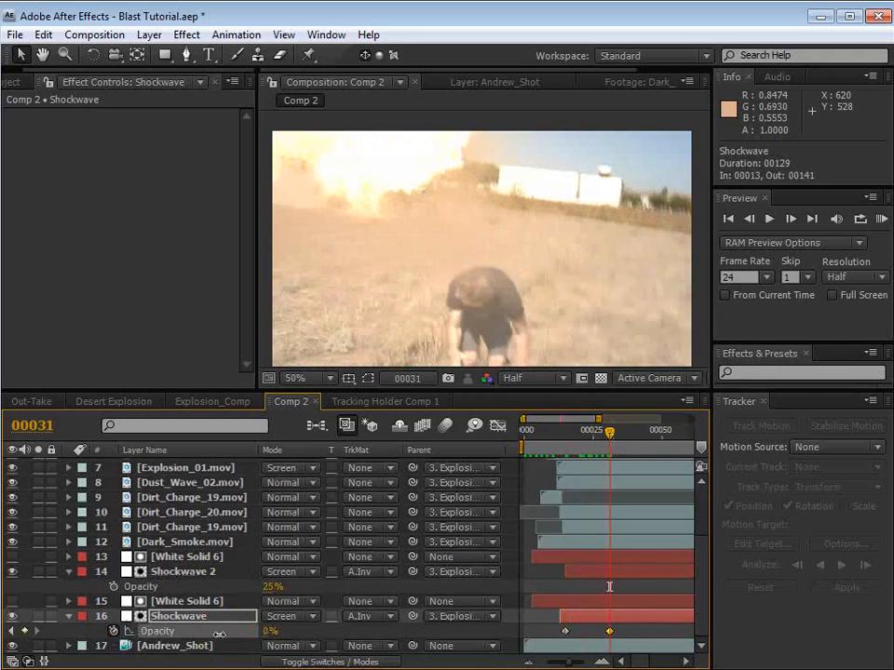
# Step: Keyframe Shockwave 2's Opacity at 25% on frame 17, fade it to 10% at frame 38, and run a RAM preview
pyautogui.click(572, 435)
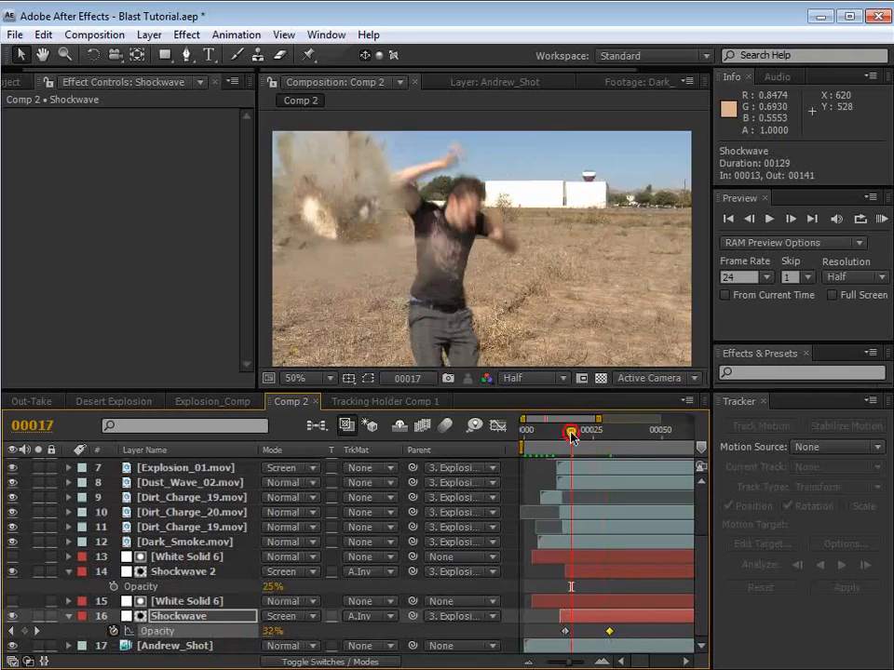
pyautogui.click(177, 571)
pyautogui.moveTo(571, 434); pyautogui.dragTo(630, 440)
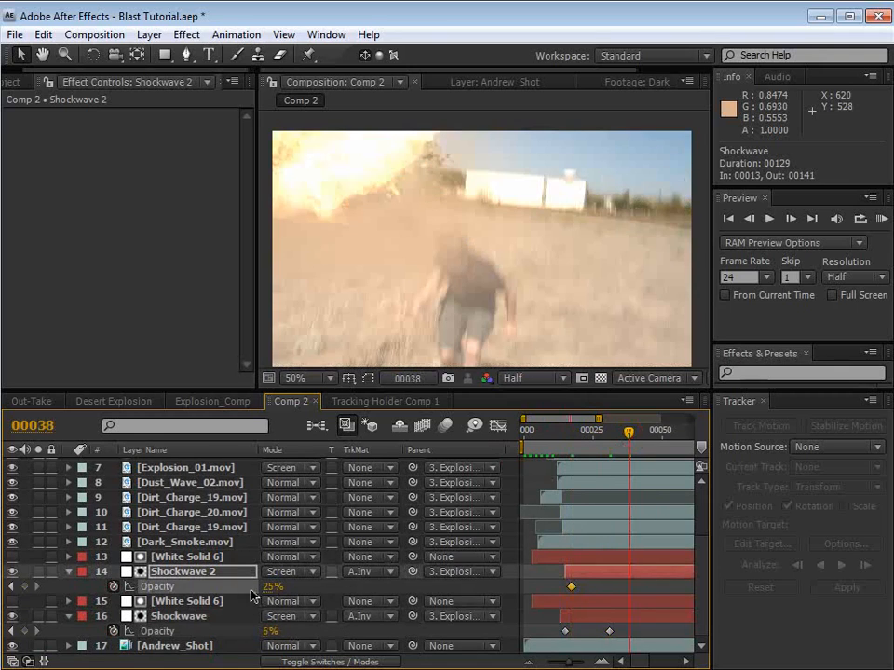
pyautogui.moveTo(271, 587); pyautogui.dragTo(221, 589)
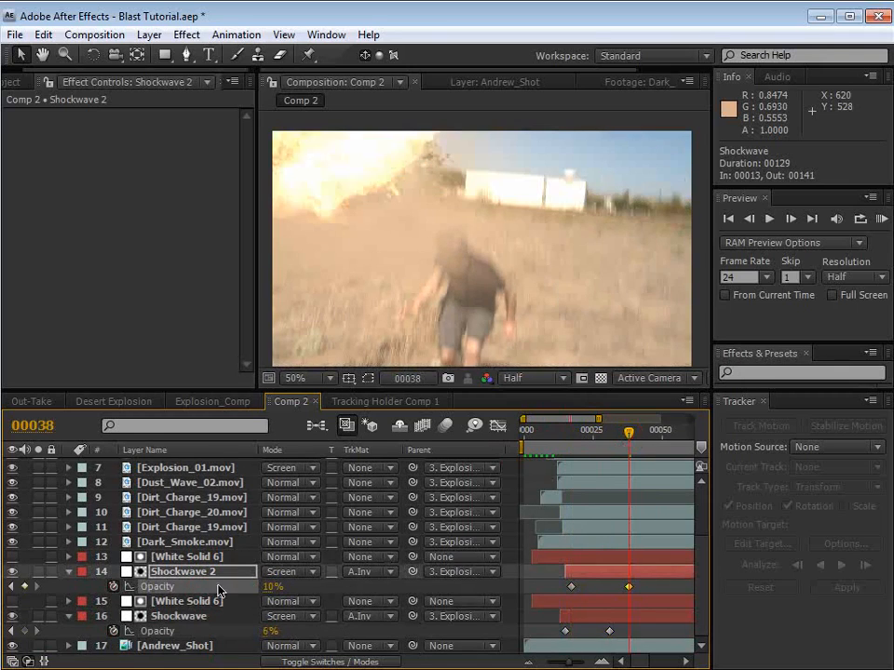
pyautogui.press('KP_0')
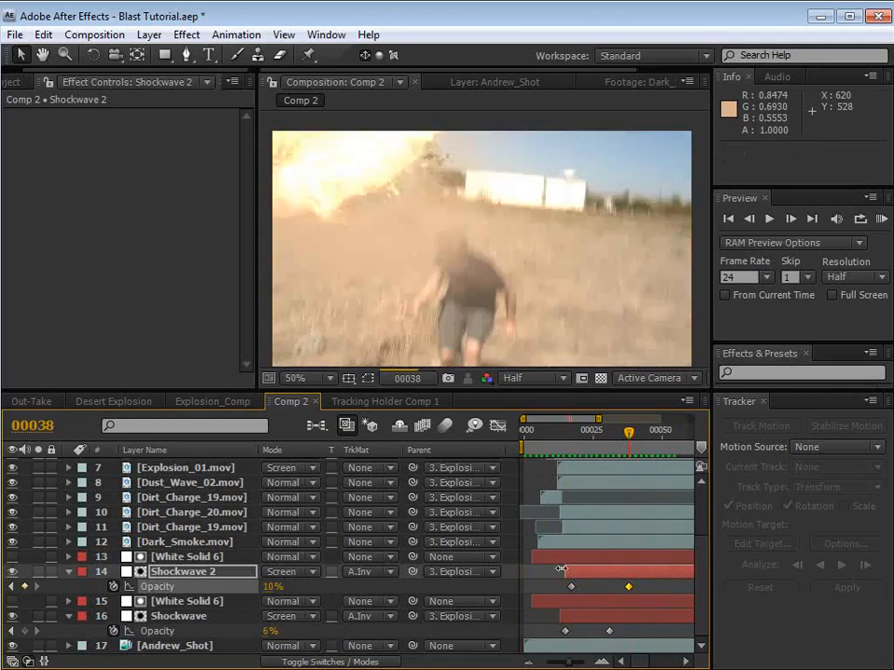
# Step: Preview the explosion elements with the live-action footage layer hidden, and restore that layer's visibility
pyautogui.click(502, 585)
pyautogui.click(70, 571)
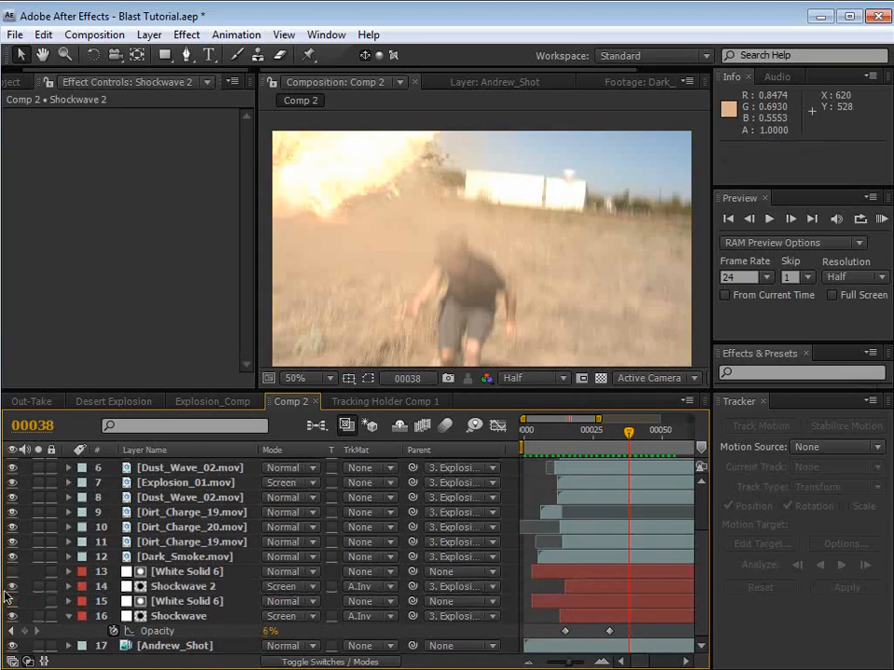
pyautogui.press('KP_0')
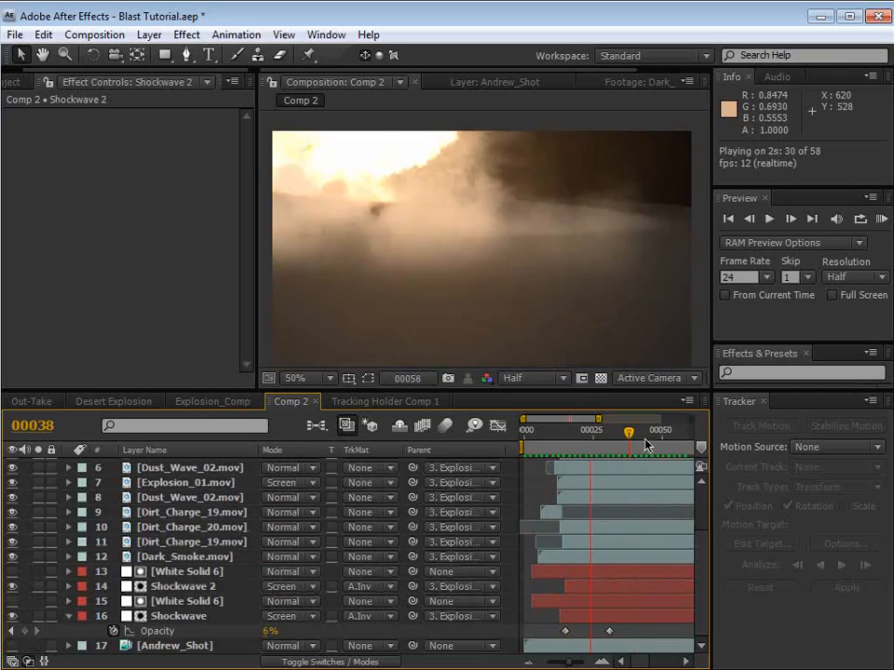
pyautogui.press('space')
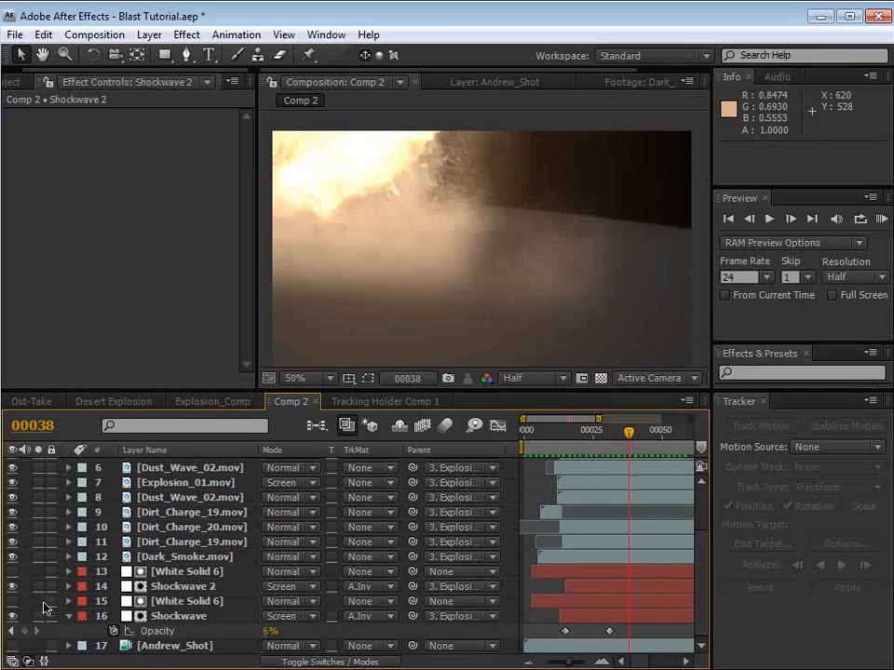
pyautogui.click(13, 645)
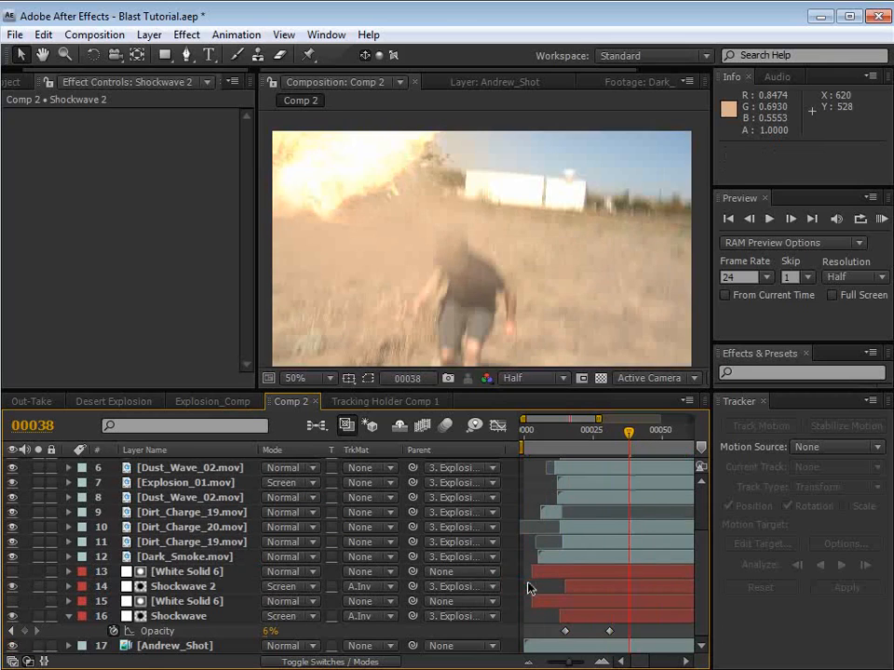
# Step: Save the project and add a 960 × 540 px white solid named White Solid 7, with view refresh enabled
pyautogui.hotkey('ctrl', 's')
pyautogui.click(149, 35)
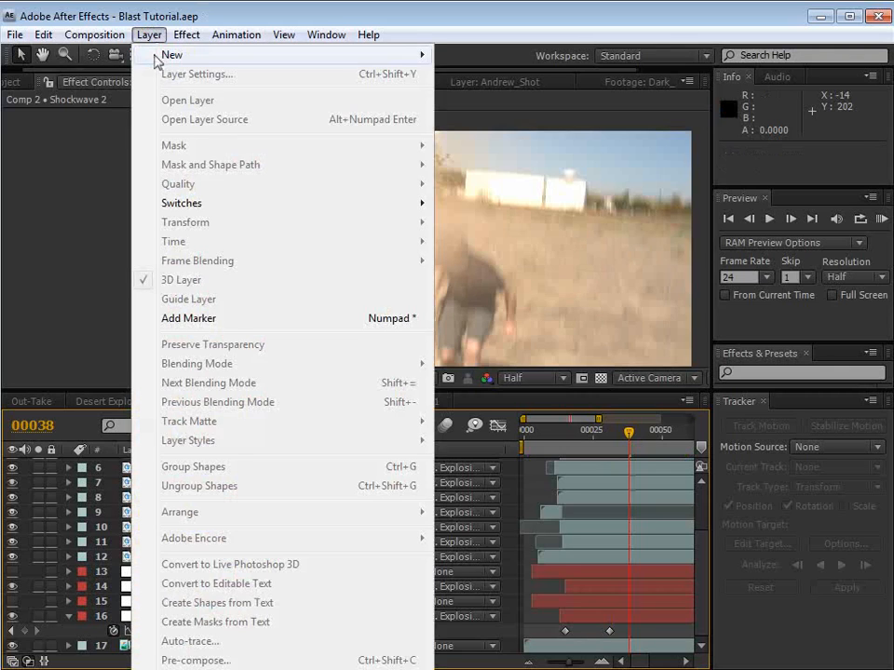
pyautogui.moveTo(409, 54)
pyautogui.click(480, 73)
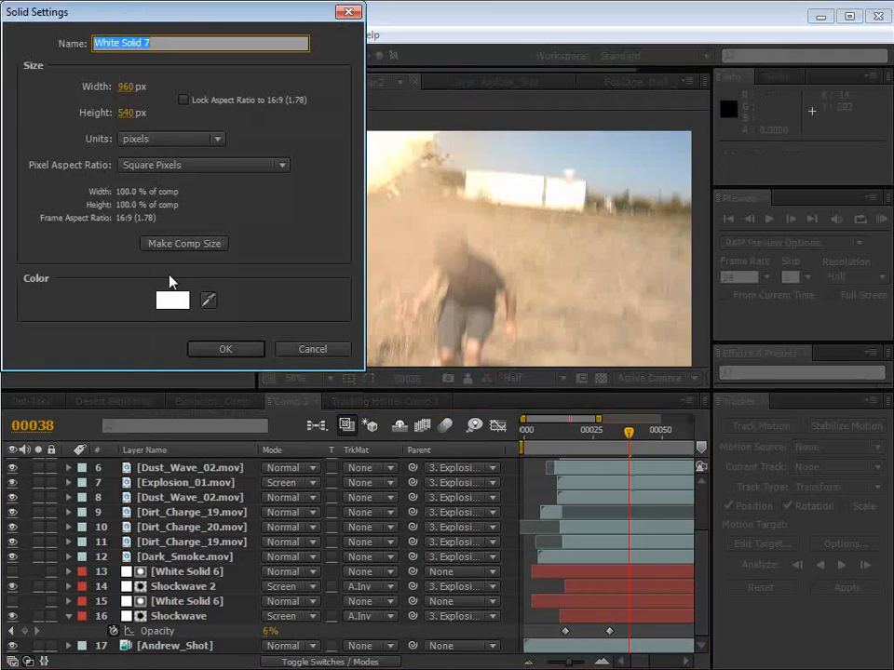
pyautogui.click(224, 350)
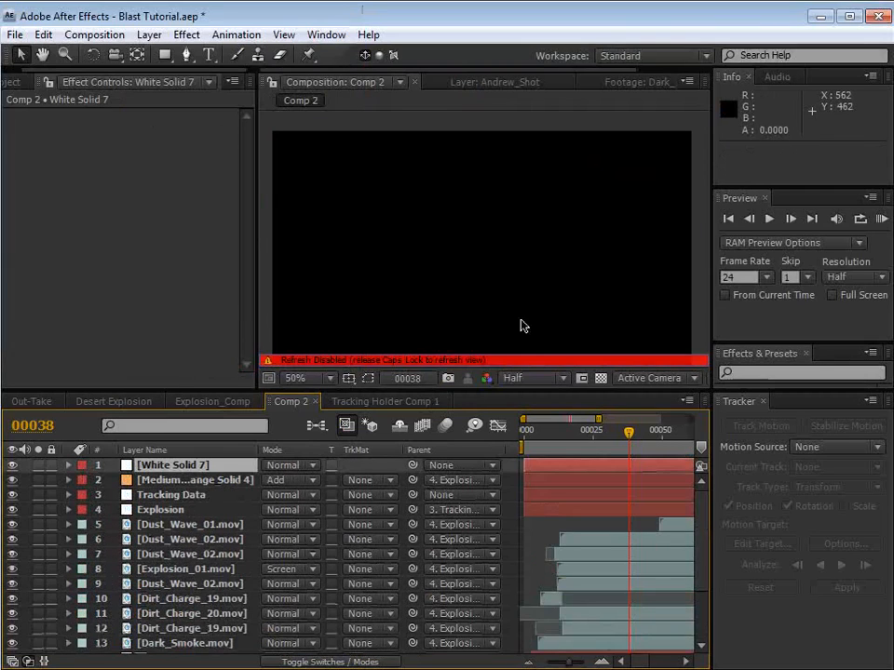
pyautogui.press('capslock')
# Step: Apply the Fractal Noise effect to White Solid 7
pyautogui.click(748, 372)
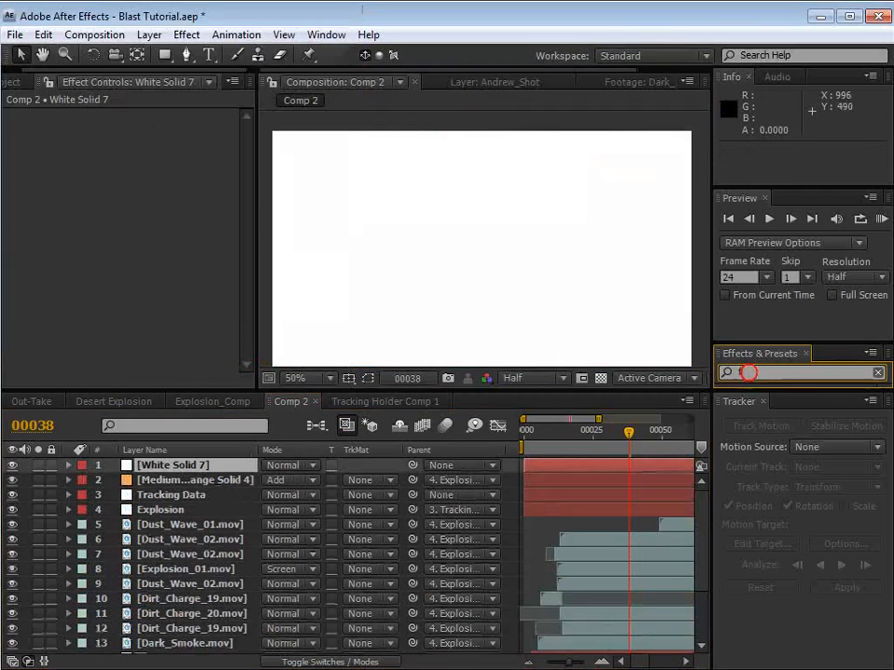
pyautogui.click(186, 34)
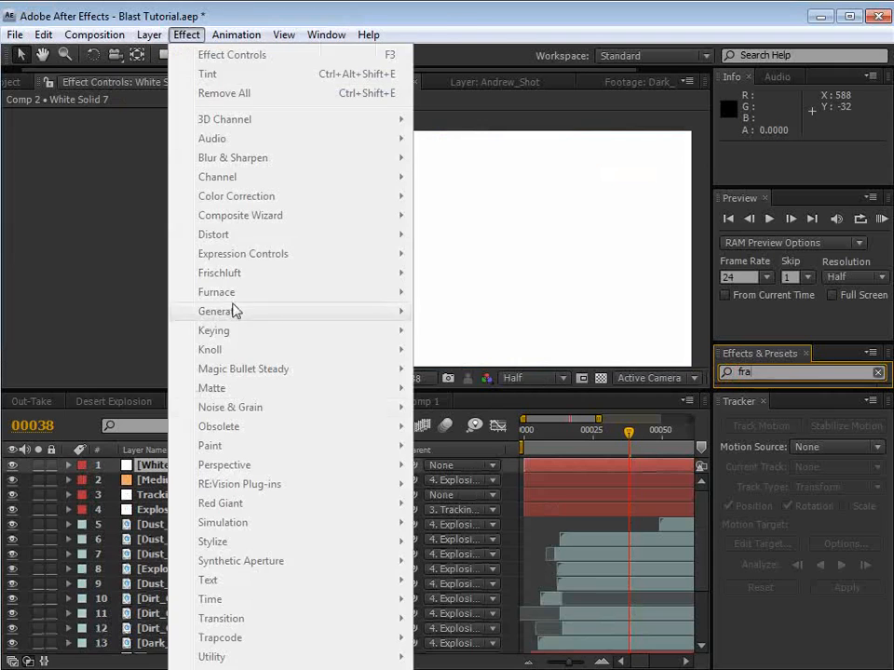
pyautogui.click(154, 462)
pyautogui.click(186, 34)
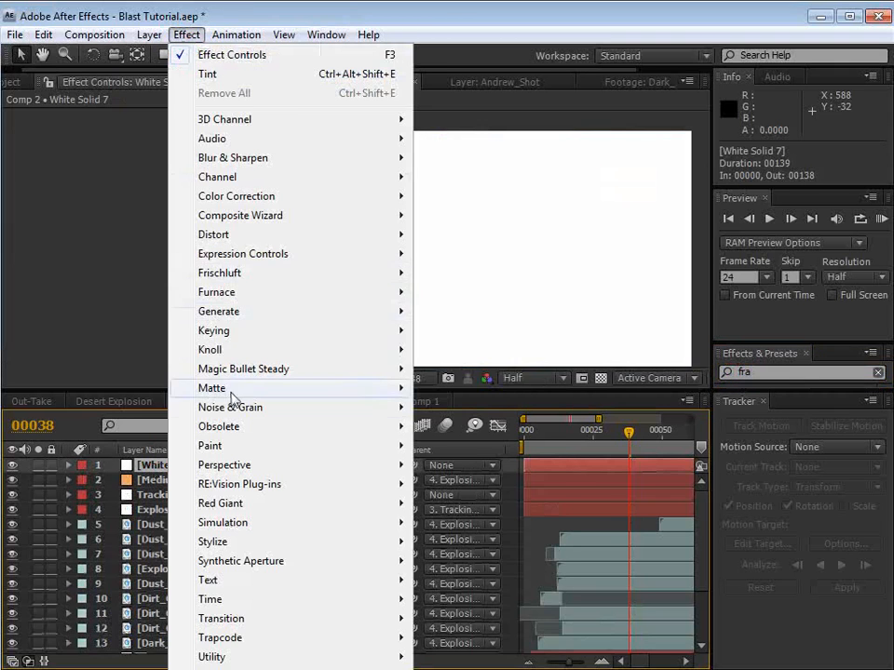
pyautogui.moveTo(242, 407)
pyautogui.click(517, 447)
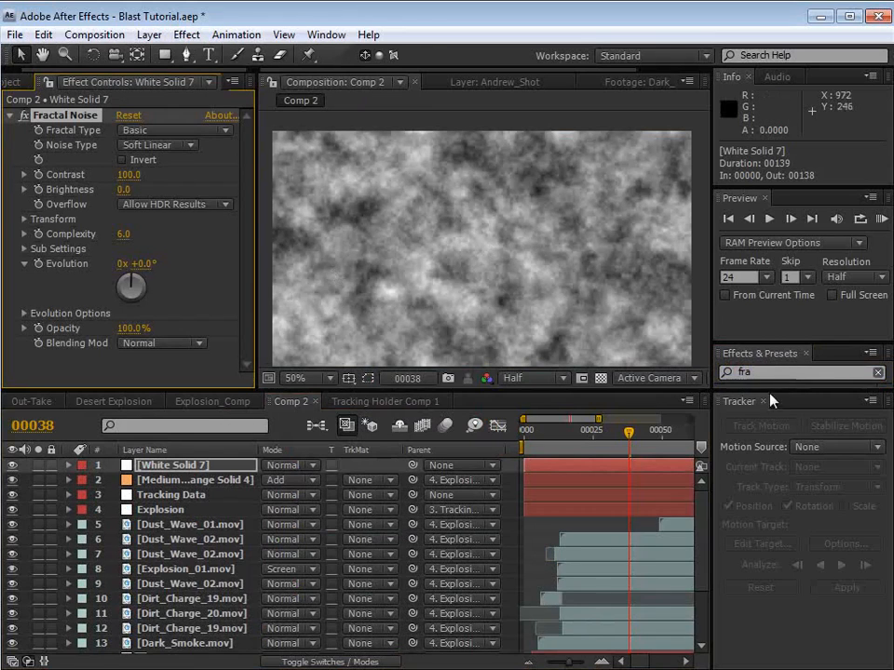
# Step: Search the effects library for "spher" and apply CC Sphere to White Solid 7
pyautogui.moveTo(772, 341); pyautogui.dragTo(764, 212)
pyautogui.click(774, 243)
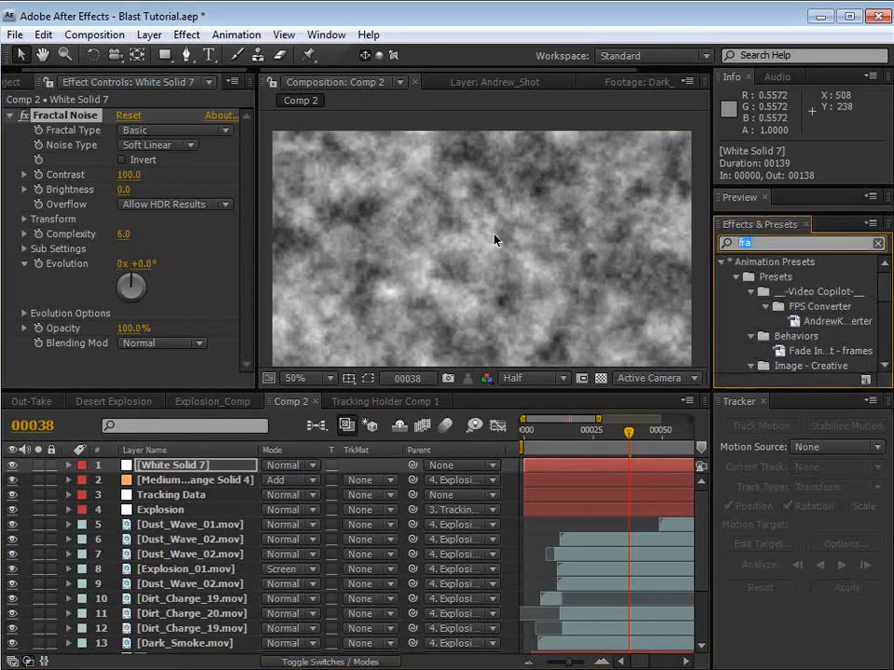
pyautogui.write('spher')
pyautogui.click(494, 279)
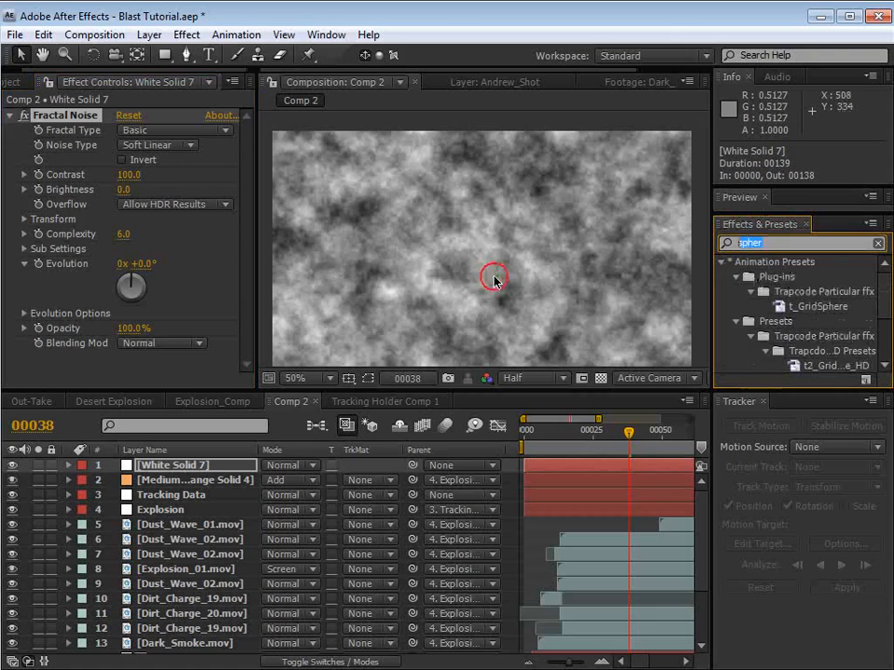
pyautogui.moveTo(885, 290); pyautogui.dragTo(885, 333)
pyautogui.moveTo(785, 371); pyautogui.dragTo(334, 214)
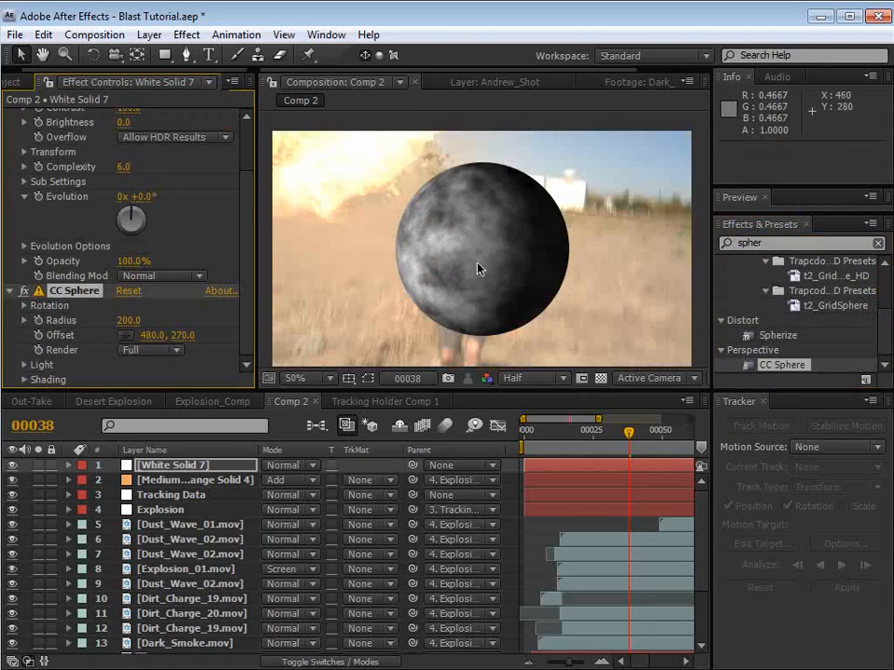
# Step: In the CC Sphere shading, set Diffuse to 0, Ambient to 100 and Specular to 0
pyautogui.click(24, 380)
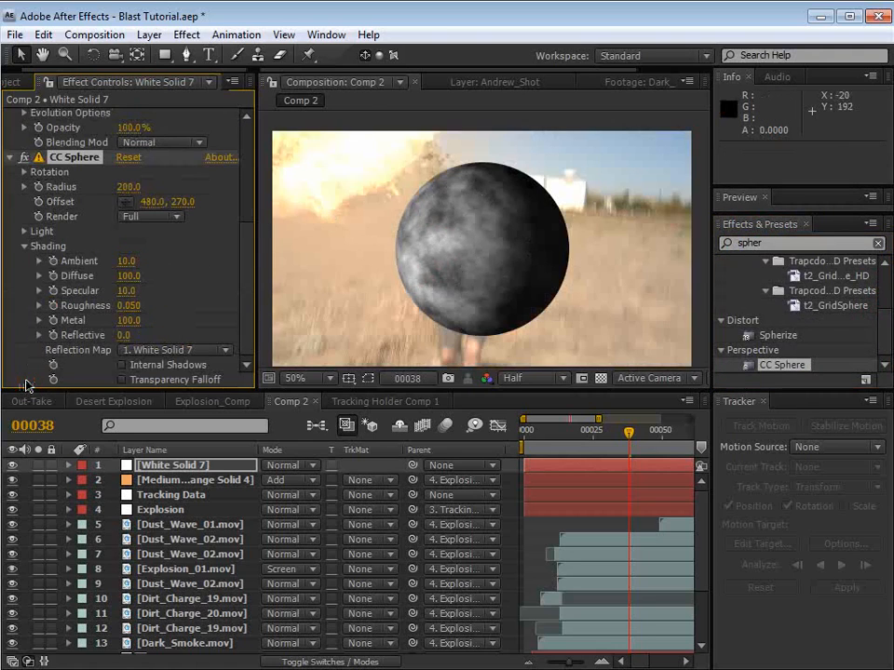
pyautogui.click(124, 276)
pyautogui.write('0')
pyautogui.press('Return')
pyautogui.click(126, 262)
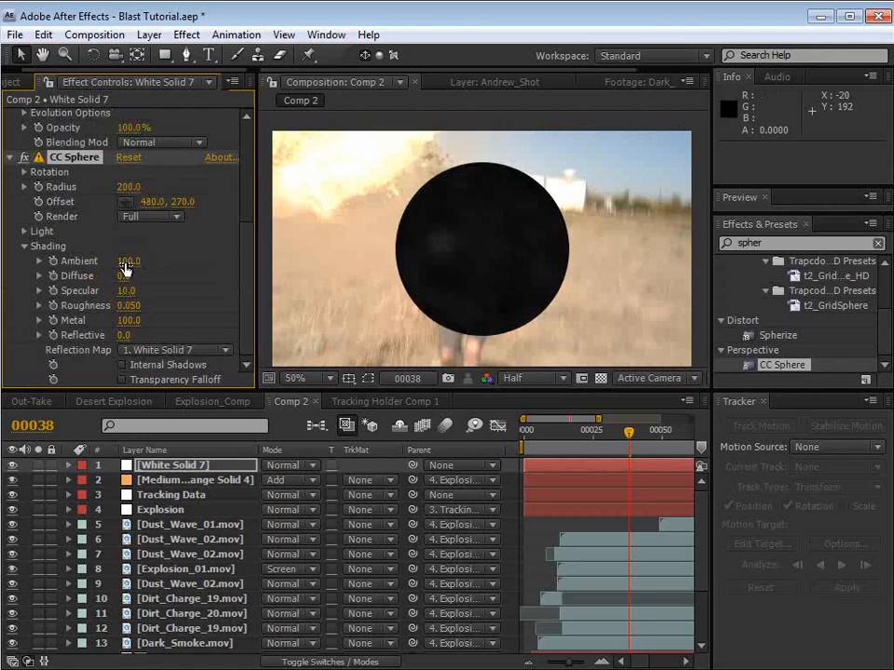
pyautogui.press('Return')
pyautogui.click(125, 291)
pyautogui.write('0')
pyautogui.press('Return')
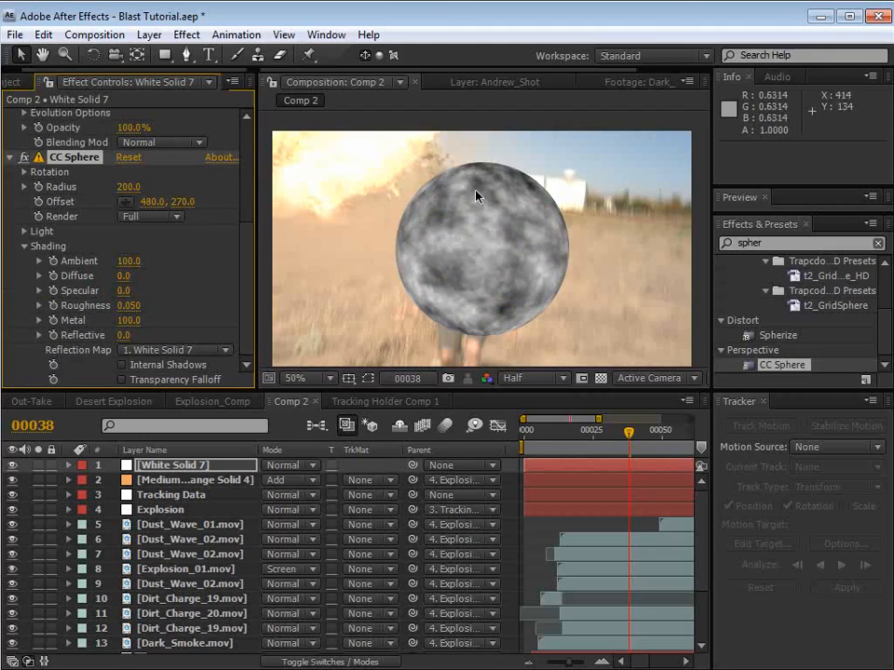
# Step: Apply the Linear Wipe transition effect to White Solid 7 and place it before CC Sphere in the effect order
pyautogui.click(187, 35)
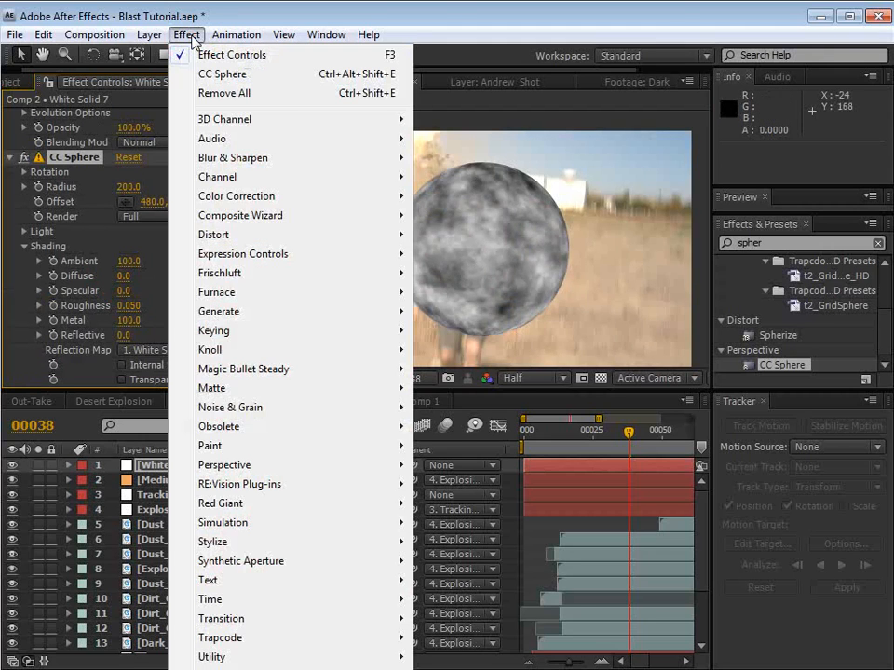
pyautogui.moveTo(280, 624)
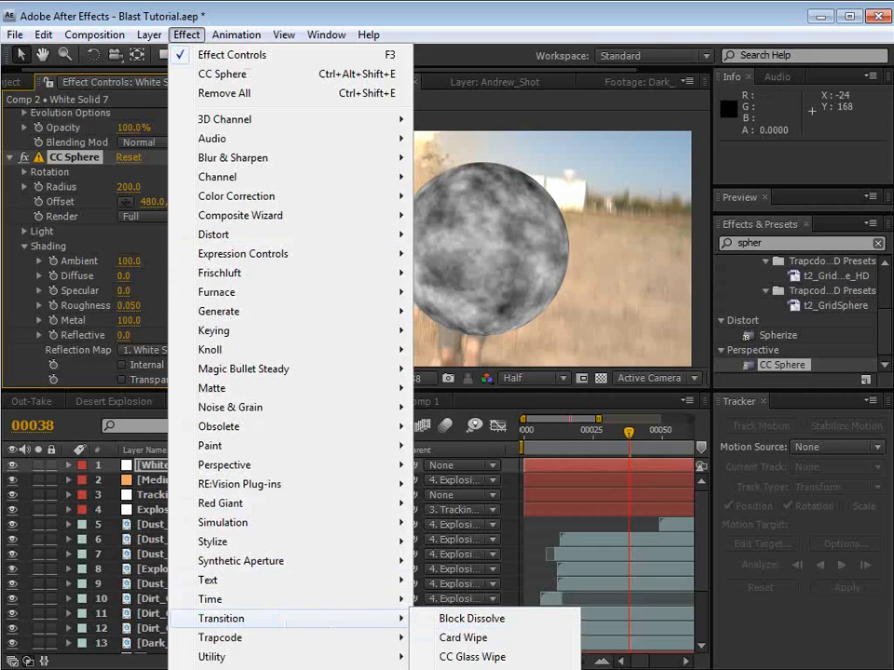
pyautogui.click(470, 668)
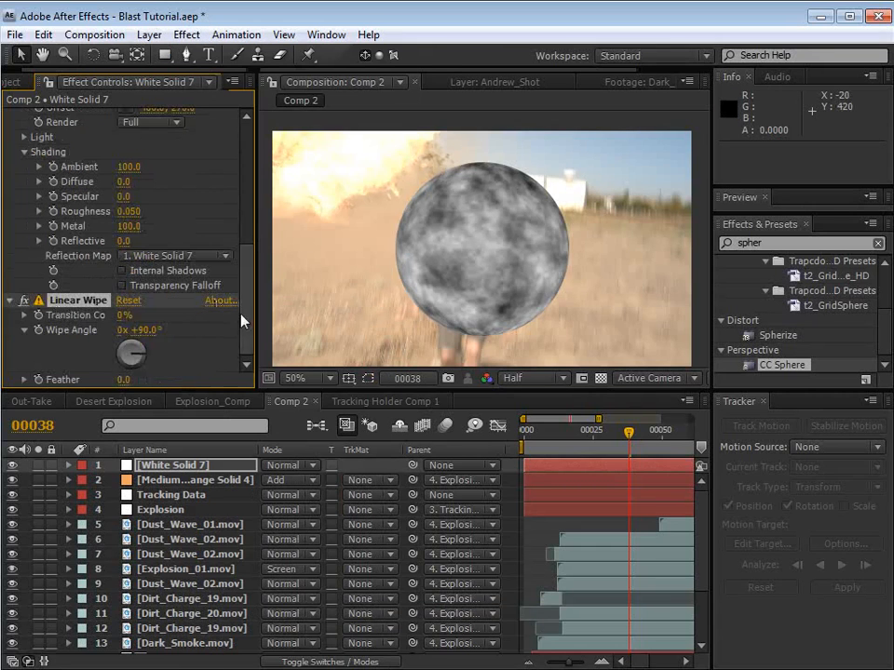
pyautogui.moveTo(243, 315); pyautogui.dragTo(243, 310)
pyautogui.scroll(5, 68, 226)
pyautogui.click(11, 213)
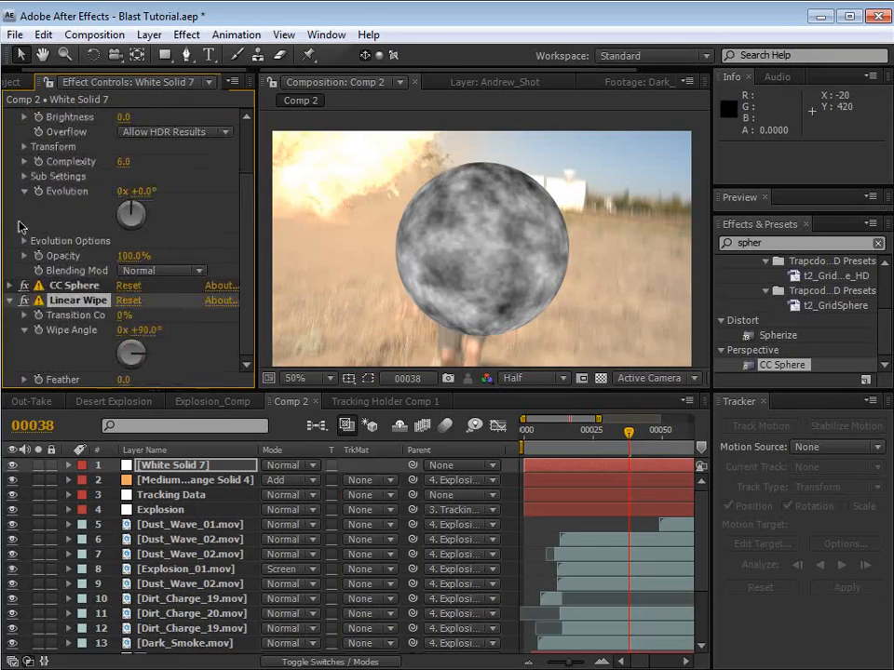
pyautogui.moveTo(60, 297); pyautogui.dragTo(64, 281)
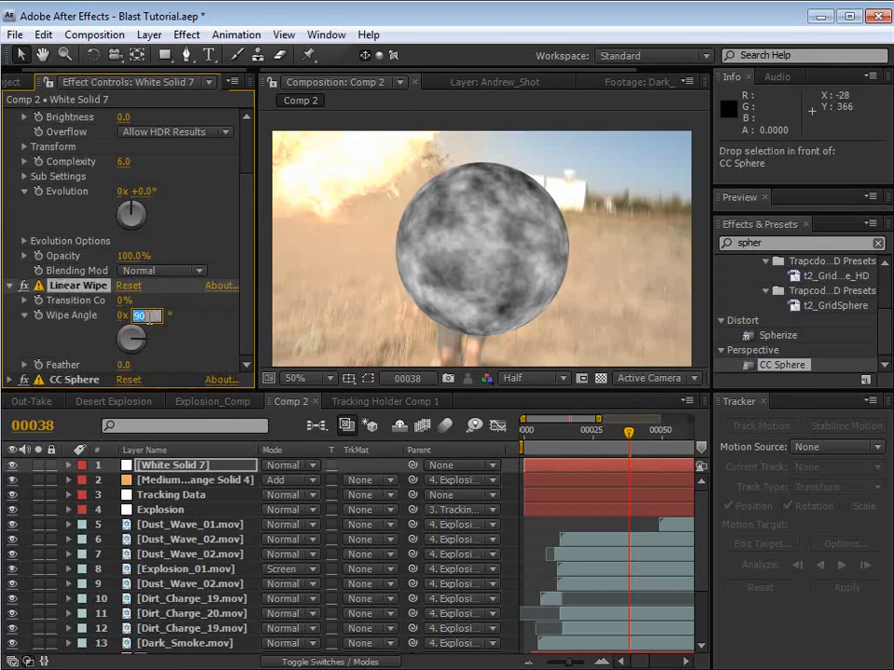
# Step: Set the Linear Wipe to a 0° wipe angle, 50% transition completion and a feather of 14
pyautogui.press('Return')
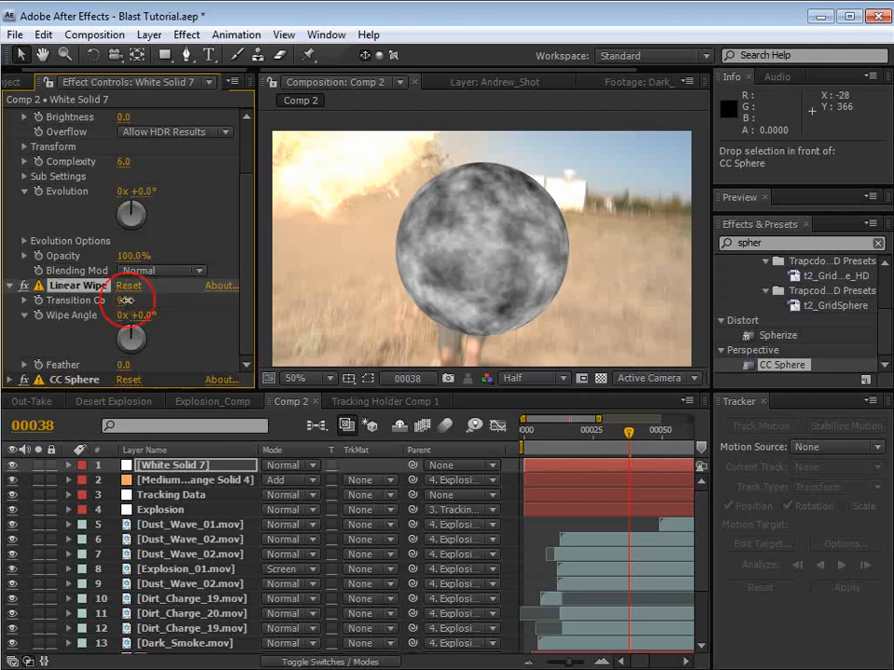
pyautogui.moveTo(124, 300); pyautogui.dragTo(160, 301)
pyautogui.moveTo(126, 364); pyautogui.dragTo(133, 364)
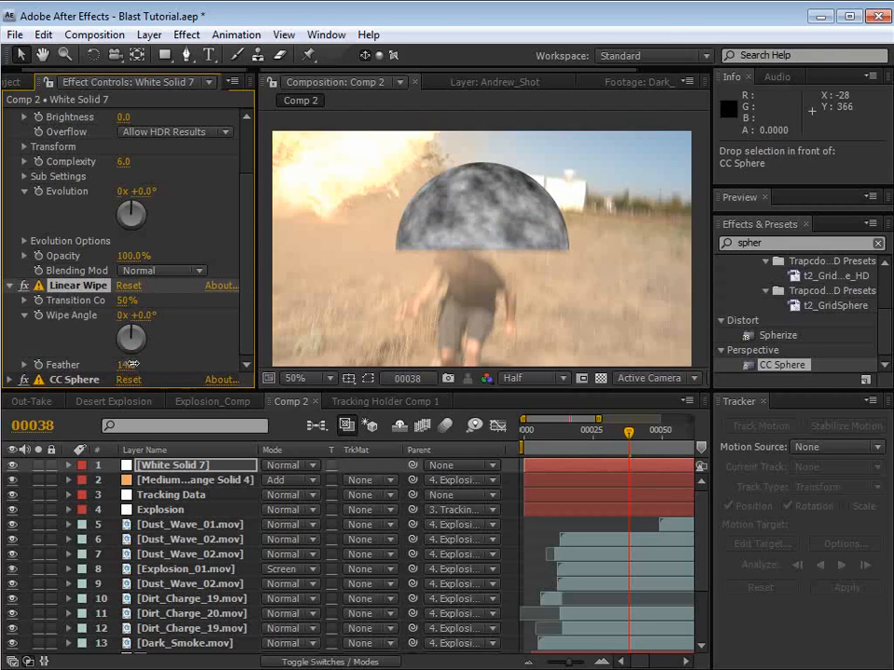
# Step: Duplicate Linear Wipe directly after Fractal Noise, with the copy at 180° wipe angle, 41% completion and a feather of 62
pyautogui.hotkey('ctrl', 'd')
pyautogui.moveTo(73, 291); pyautogui.dragTo(81, 179)
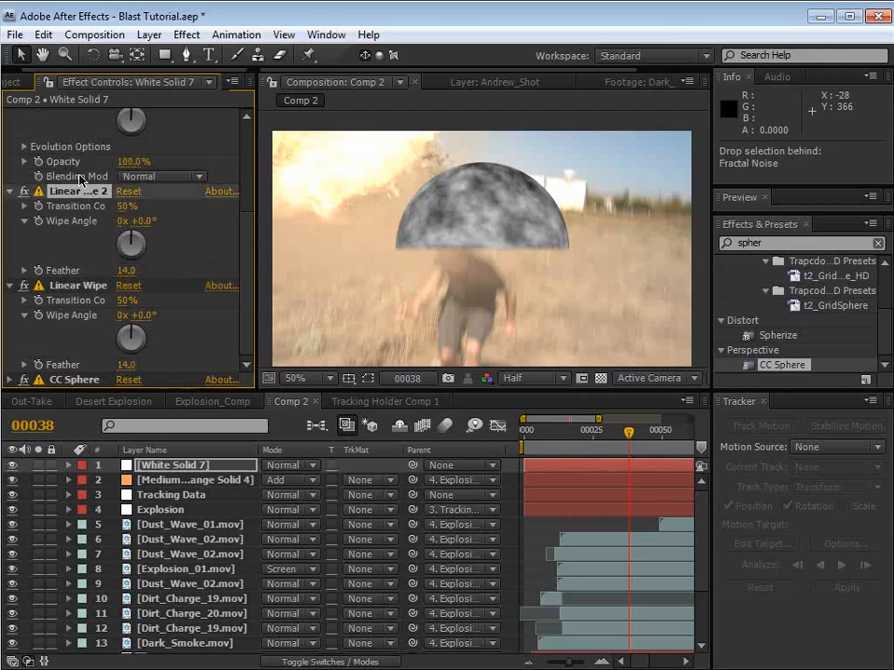
pyautogui.click(137, 222)
pyautogui.press('Return')
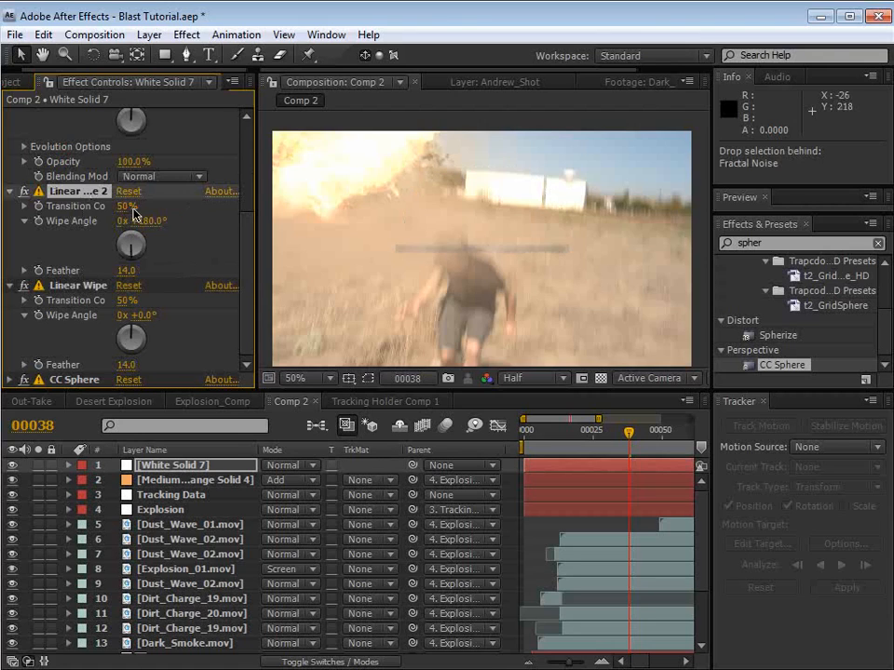
pyautogui.moveTo(109, 209); pyautogui.dragTo(115, 208)
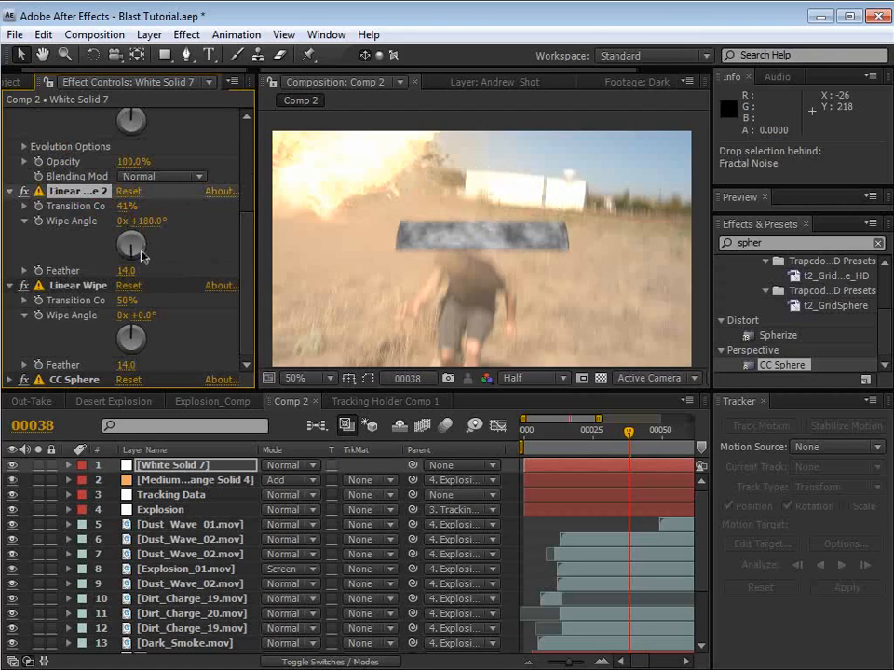
pyautogui.moveTo(135, 270); pyautogui.dragTo(147, 268)
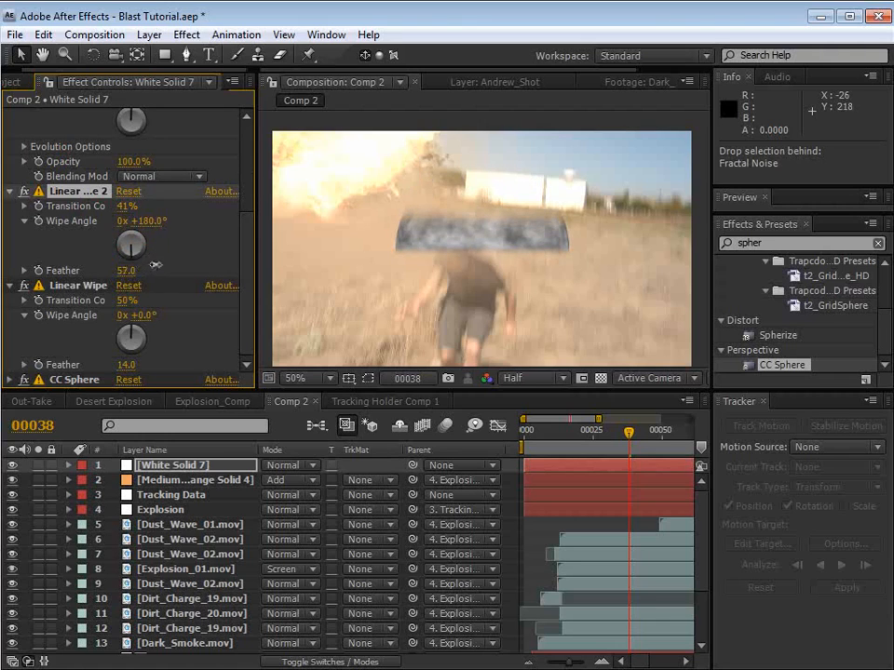
pyautogui.moveTo(118, 207); pyautogui.dragTo(126, 208)
# Step: Tilt the CC Sphere ring with Rotation X at -13° and Rotation Y at -1°
pyautogui.click(9, 380)
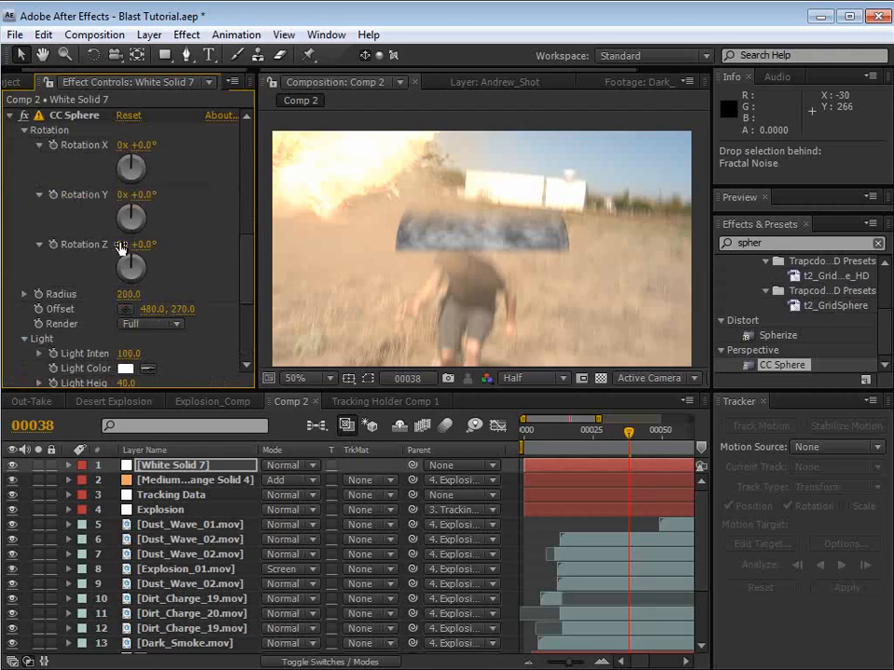
pyautogui.moveTo(144, 198); pyautogui.dragTo(144, 200)
pyautogui.moveTo(144, 147); pyautogui.dragTo(131, 146)
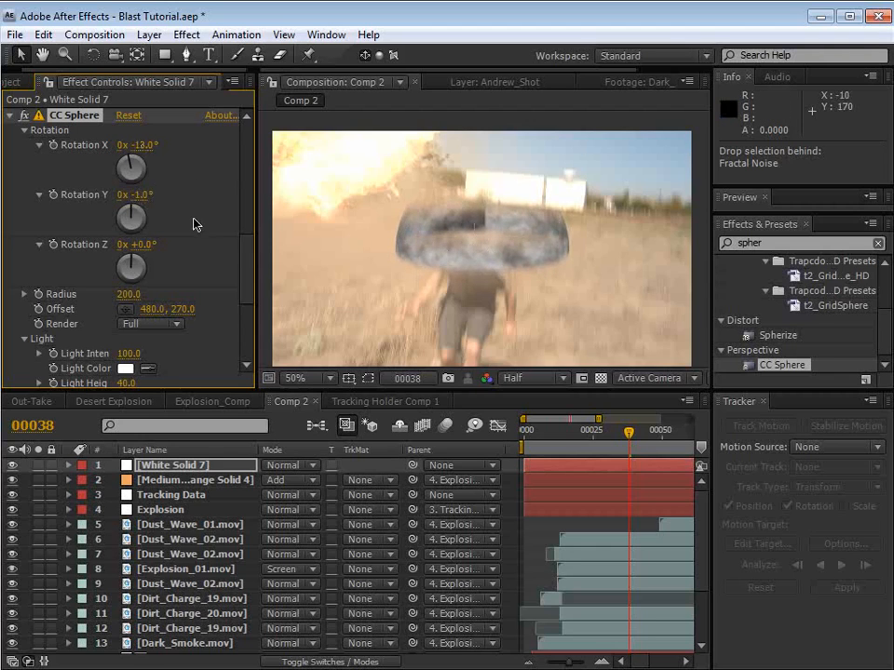
# Step: Set the Fractal Noise transform Scale to 89 and its Contrast to 123
pyautogui.moveTo(253, 287); pyautogui.dragTo(259, 144)
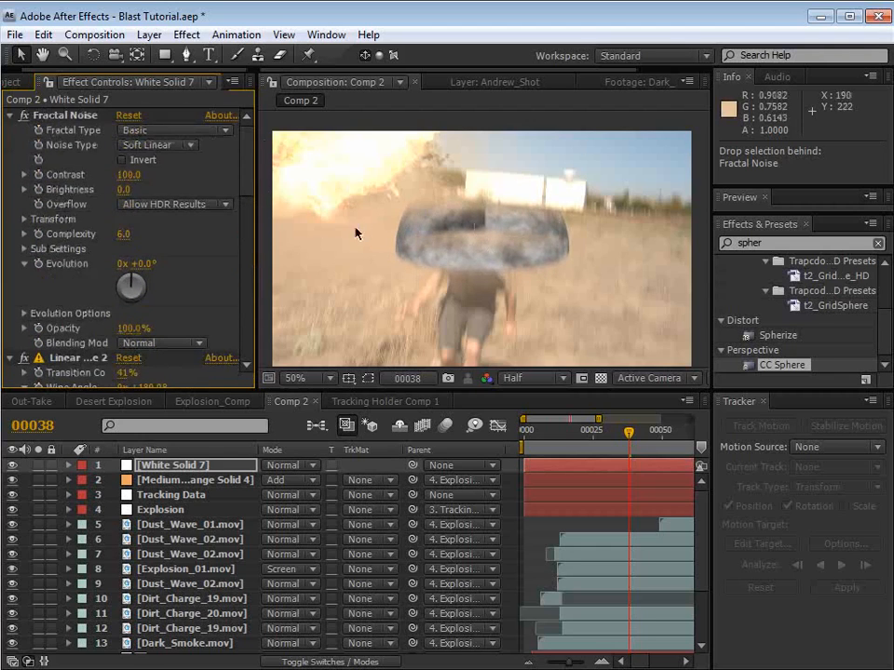
pyautogui.click(25, 219)
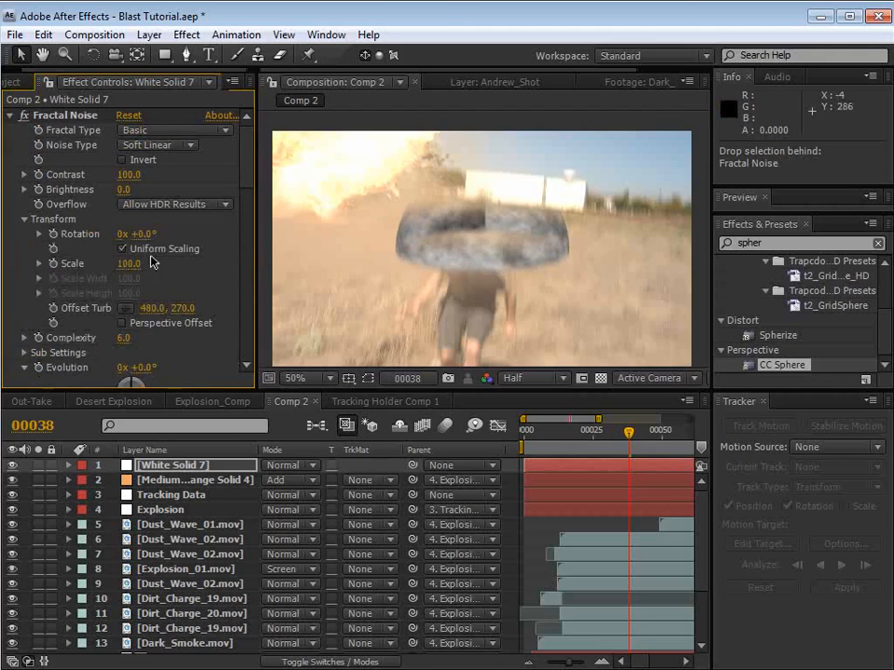
pyautogui.moveTo(129, 266); pyautogui.dragTo(112, 264)
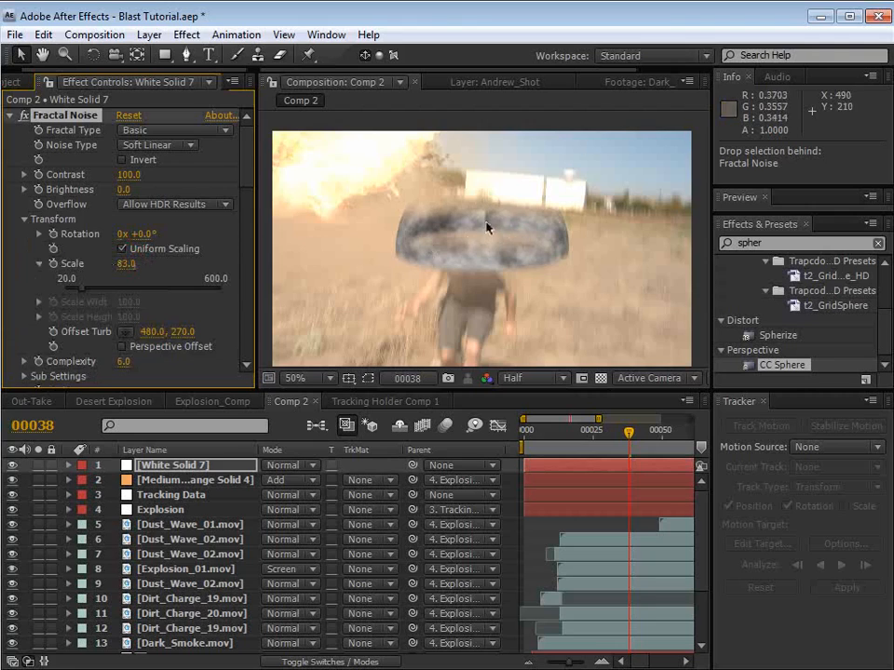
pyautogui.moveTo(131, 264); pyautogui.dragTo(132, 264)
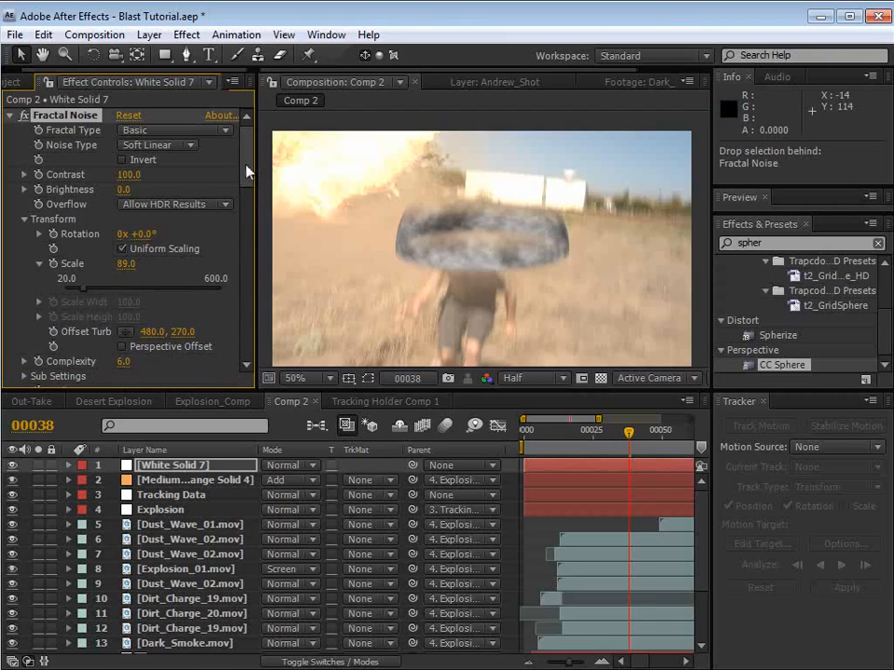
pyautogui.moveTo(126, 175); pyautogui.dragTo(154, 184)
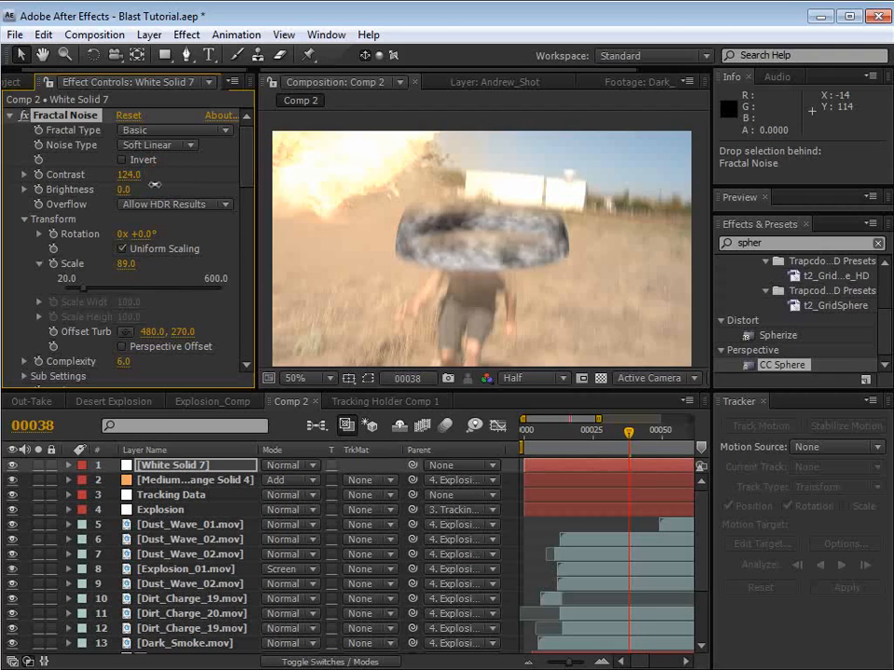
# Step: Set White Solid 7's blending mode to Add and its layer Opacity to 35%
pyautogui.click(272, 466)
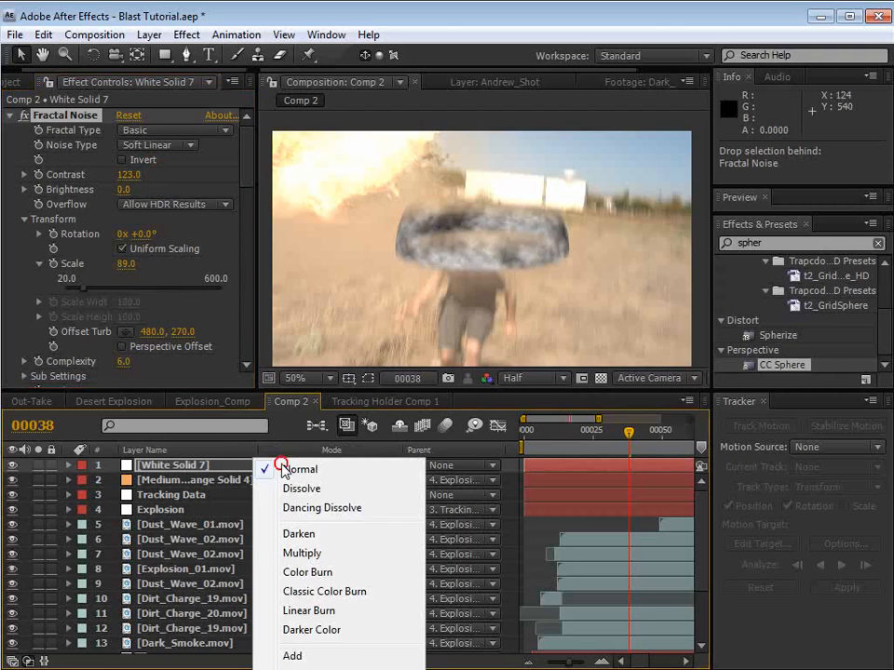
pyautogui.click(293, 656)
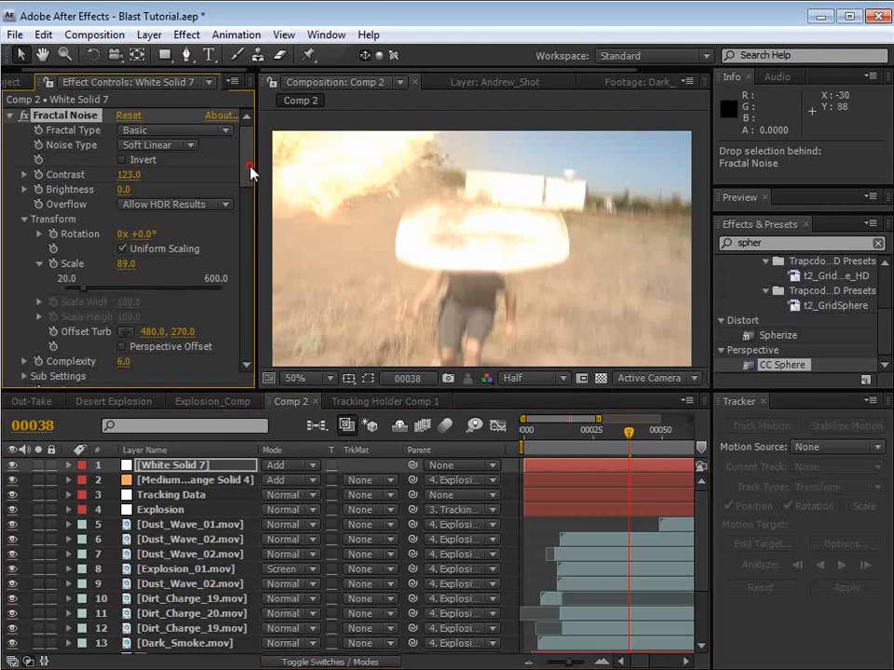
pyautogui.moveTo(249, 170); pyautogui.dragTo(244, 225)
pyautogui.click(194, 466)
pyautogui.press('t')
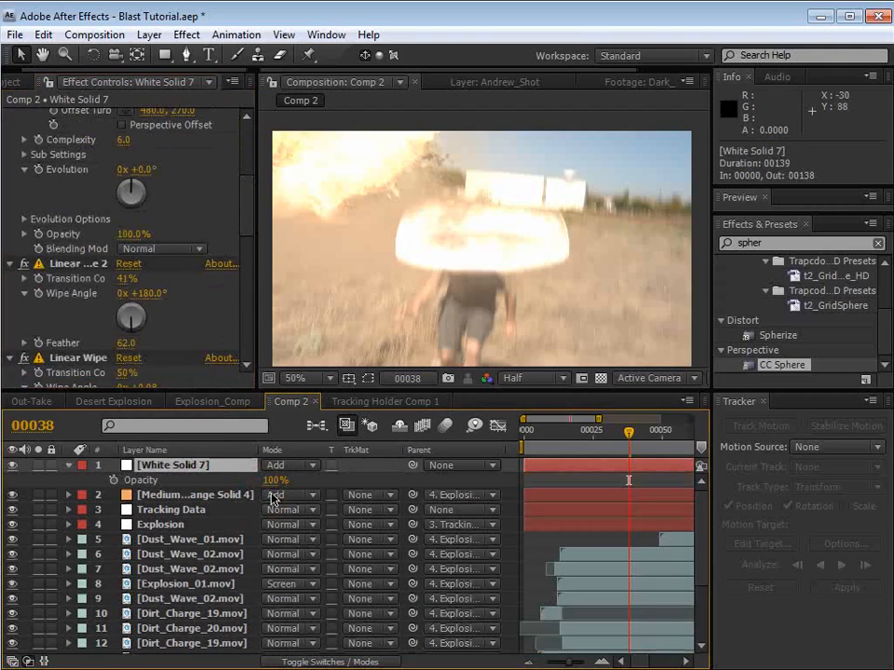
pyautogui.moveTo(276, 482)
pyautogui.mouseDown()
pyautogui.moveTo(255, 483)
pyautogui.moveTo(224, 229)
pyautogui.moveTo(251, 207)
pyautogui.moveTo(244, 354)
pyautogui.moveTo(250, 293)
pyautogui.mouseUp()
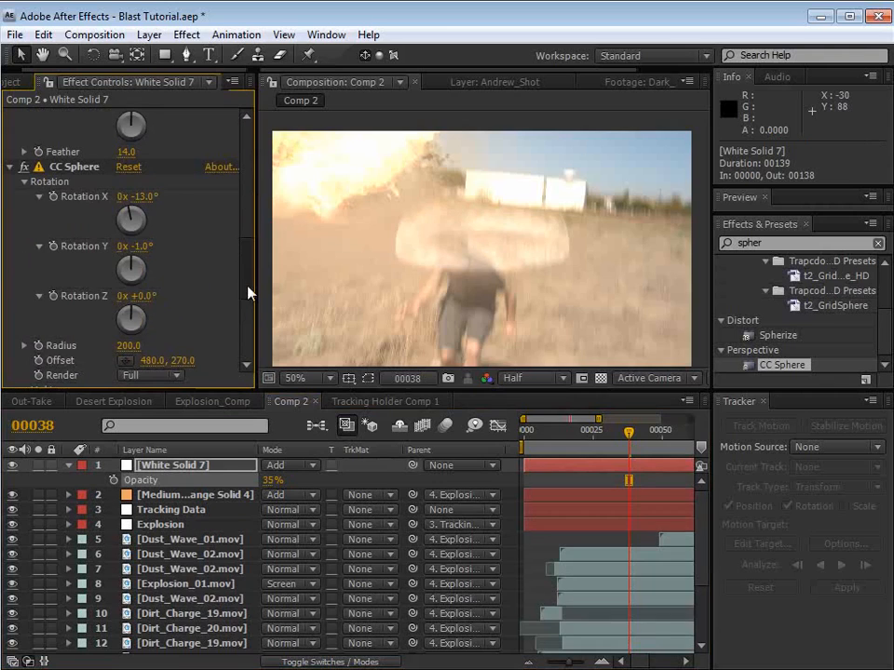
# Step: Keyframe the CC Sphere Radius from 0 at frame 15 to 1297 at frame 27, and check the expansion around frame 18
pyautogui.click(566, 439)
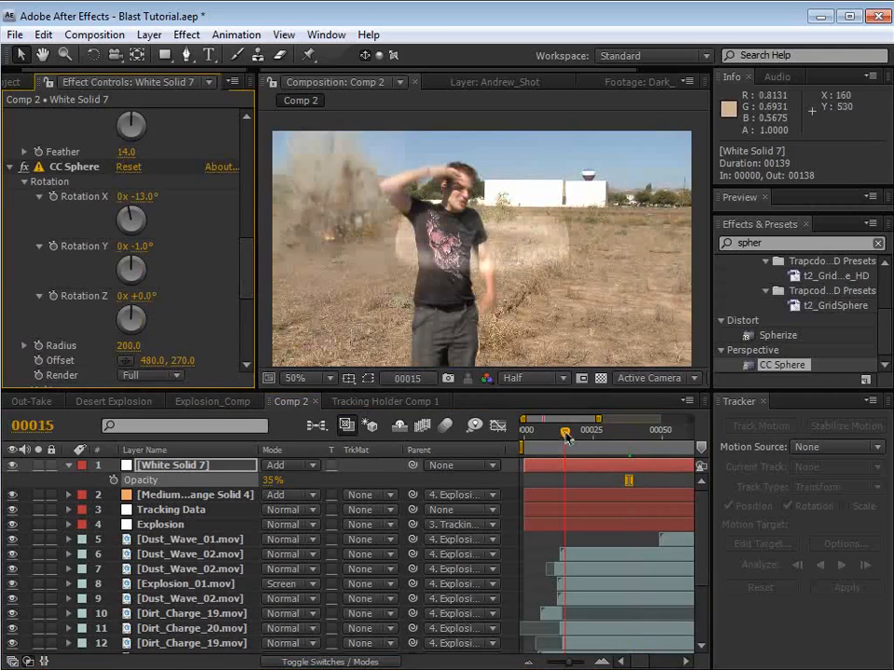
pyautogui.click(136, 348)
pyautogui.write('0')
pyautogui.press('Return')
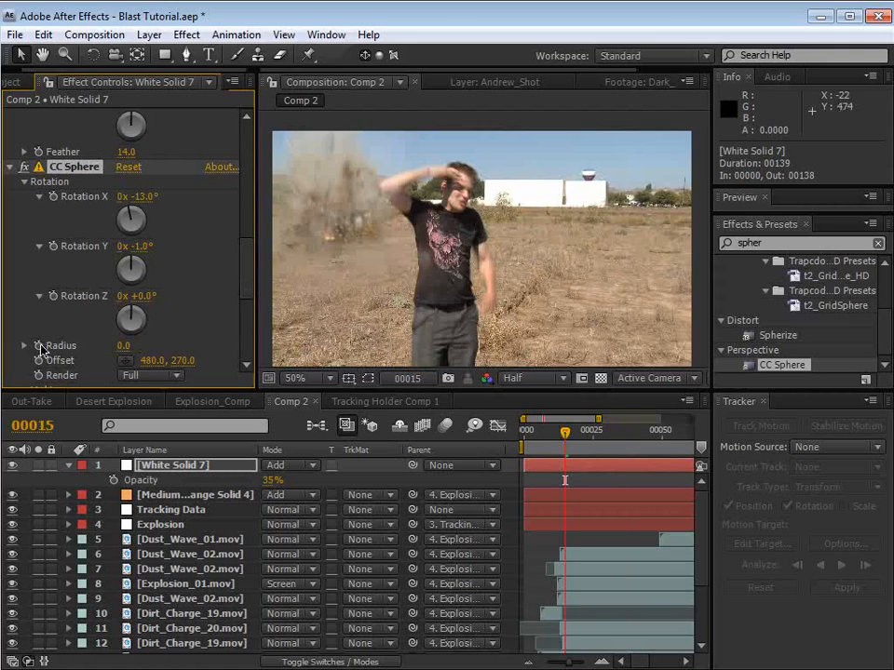
pyautogui.moveTo(576, 440); pyautogui.dragTo(599, 437)
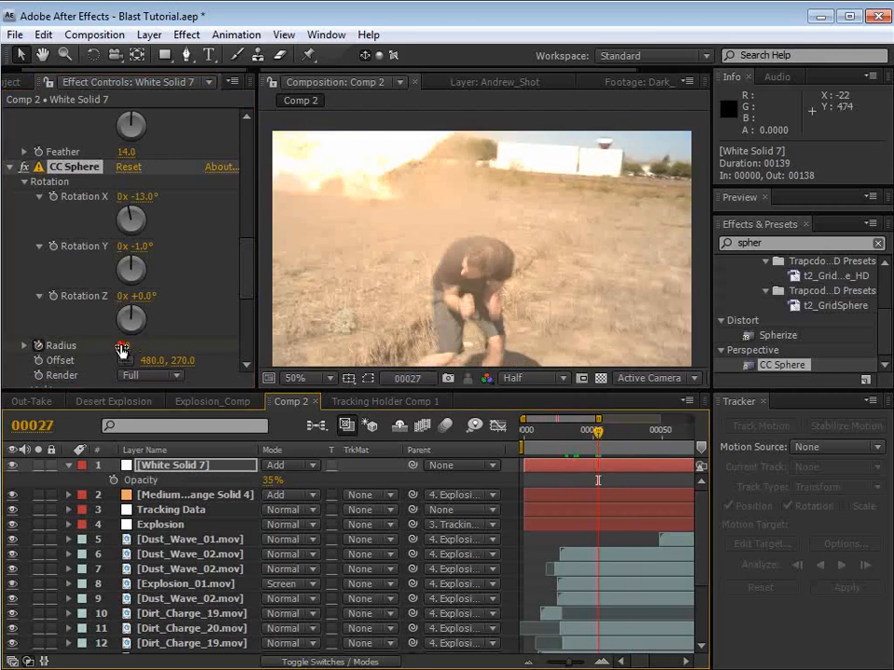
pyautogui.moveTo(121, 346); pyautogui.dragTo(641, 406)
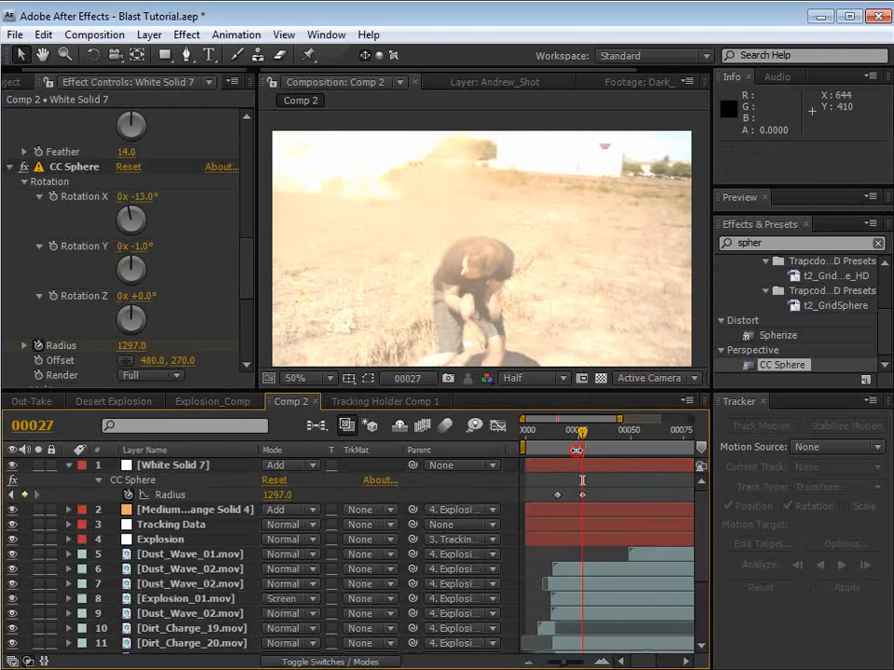
pyautogui.moveTo(559, 434)
pyautogui.mouseDown()
pyautogui.moveTo(578, 433)
pyautogui.moveTo(565, 433)
pyautogui.mouseUp()
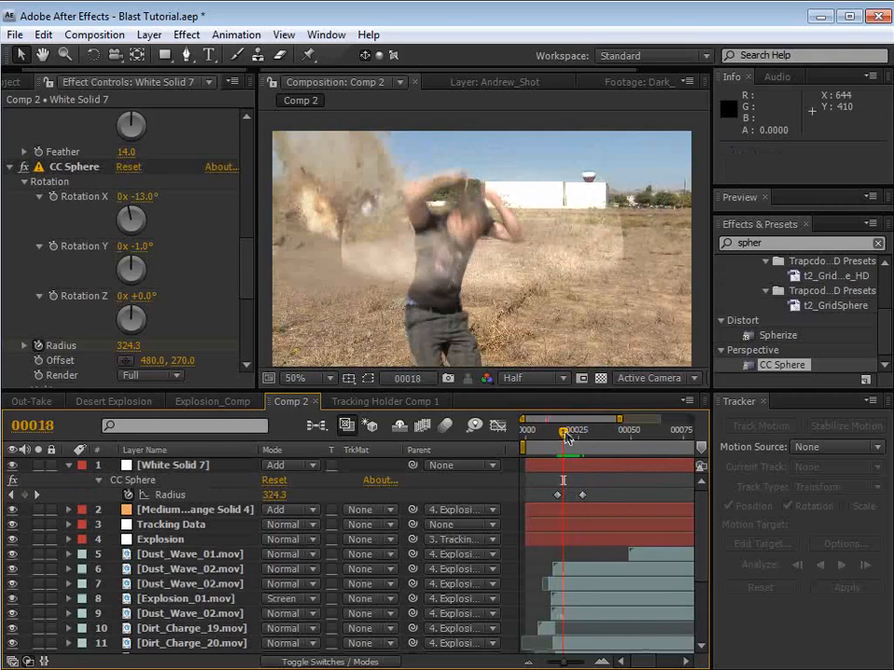
# Step: Solo White Solid 7 and set the CC Sphere's Rotation Y to 16°
pyautogui.click(38, 465)
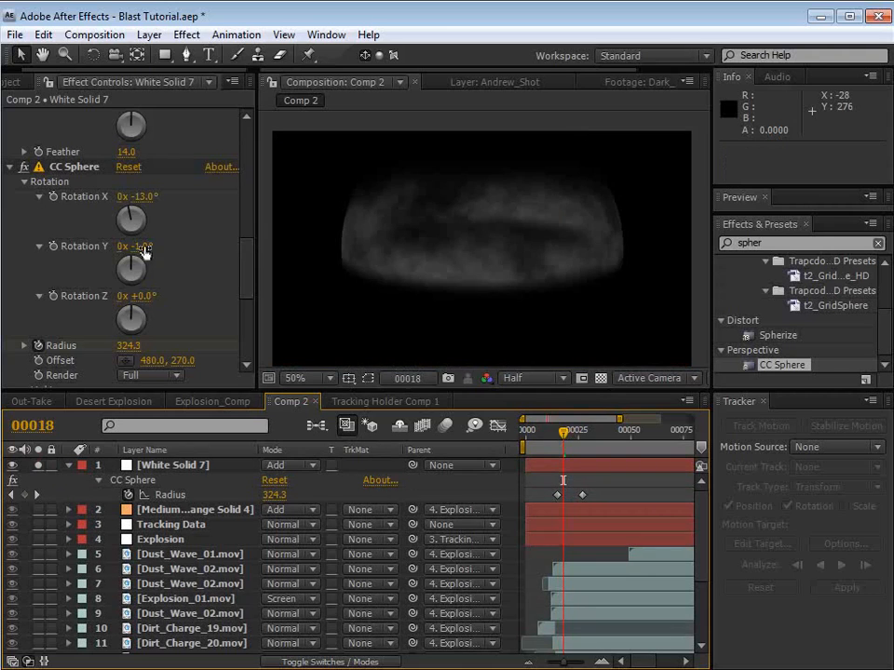
pyautogui.moveTo(141, 247); pyautogui.dragTo(158, 247)
pyautogui.moveTo(564, 431); pyautogui.dragTo(563, 434)
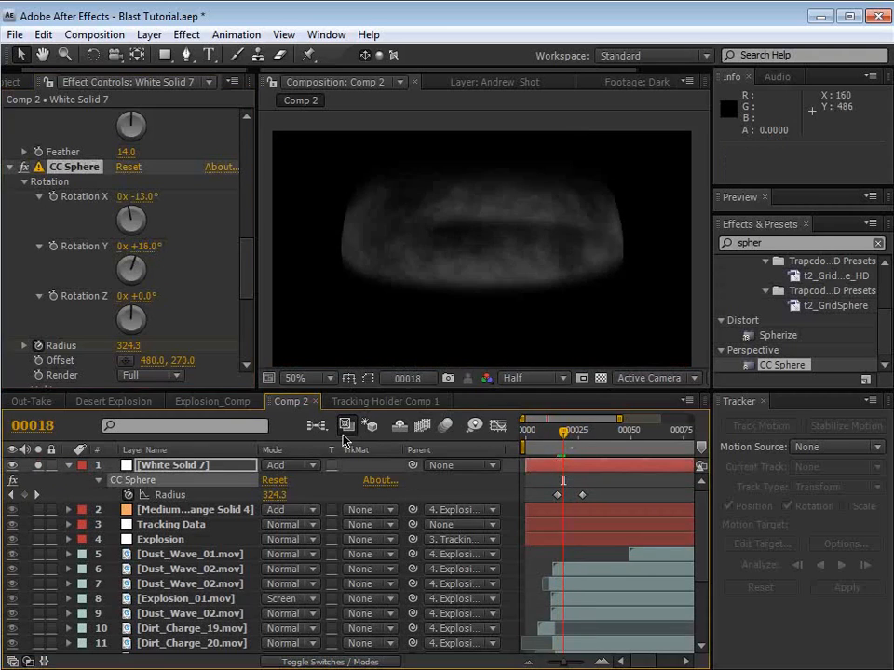
# Step: Remove the CC Sphere Radius keyframes and keyframe Rotation Y from 16° at frame 18 to 85° at frame 36
pyautogui.click(130, 494)
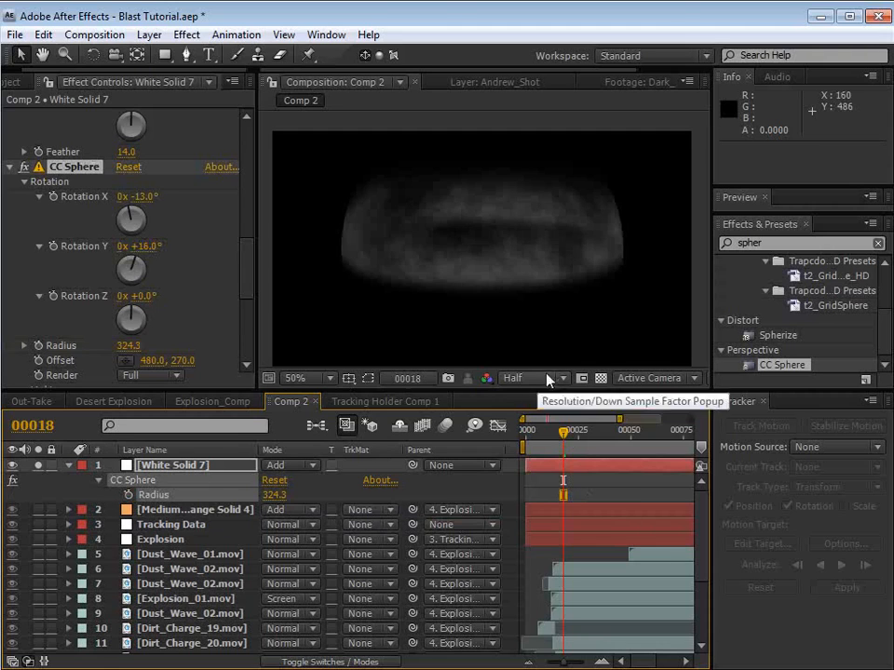
pyautogui.click(54, 247)
pyautogui.moveTo(563, 436); pyautogui.dragTo(601, 434)
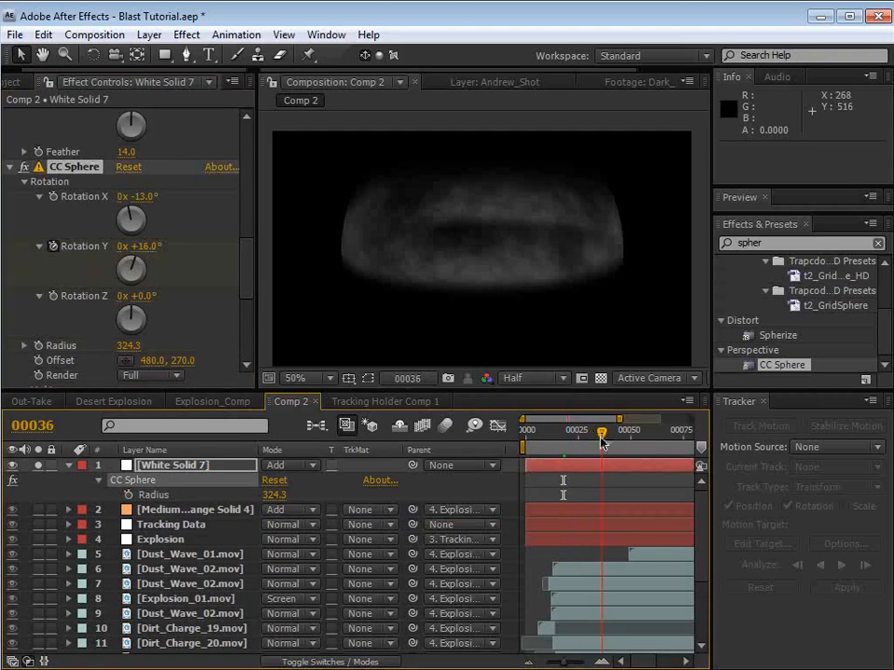
pyautogui.moveTo(139, 248); pyautogui.dragTo(213, 246)
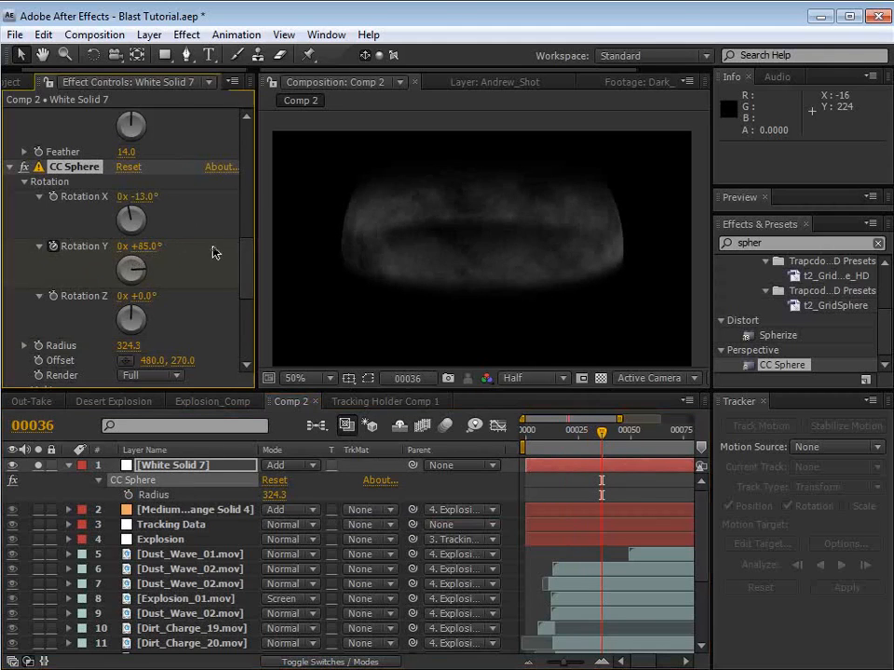
pyautogui.press('u')
# Step: Keyframe the CC Sphere Radius from 46.3 at frame 18 to 1725.3 at frame 36
pyautogui.moveTo(602, 433); pyautogui.dragTo(562, 435)
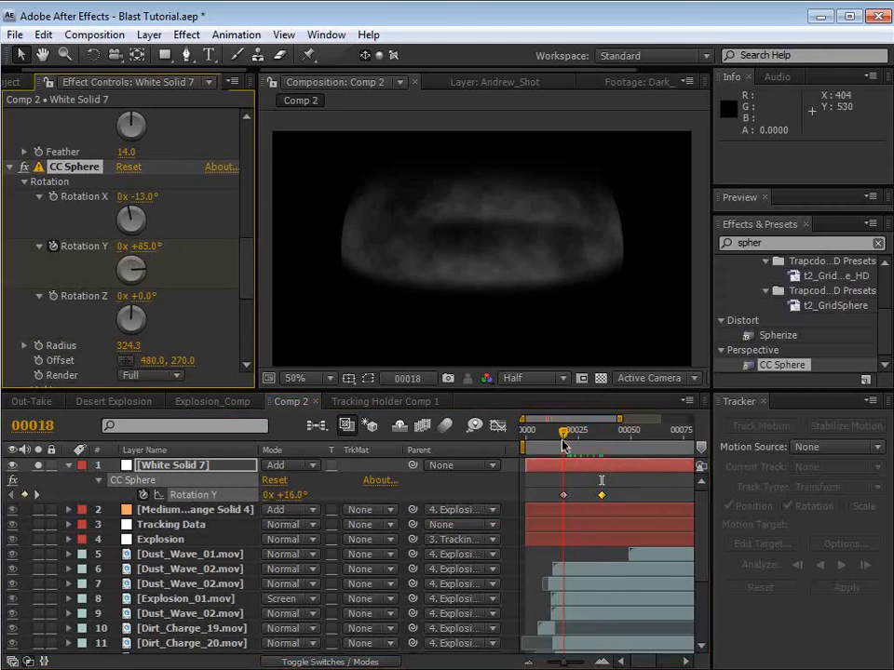
pyautogui.click(39, 346)
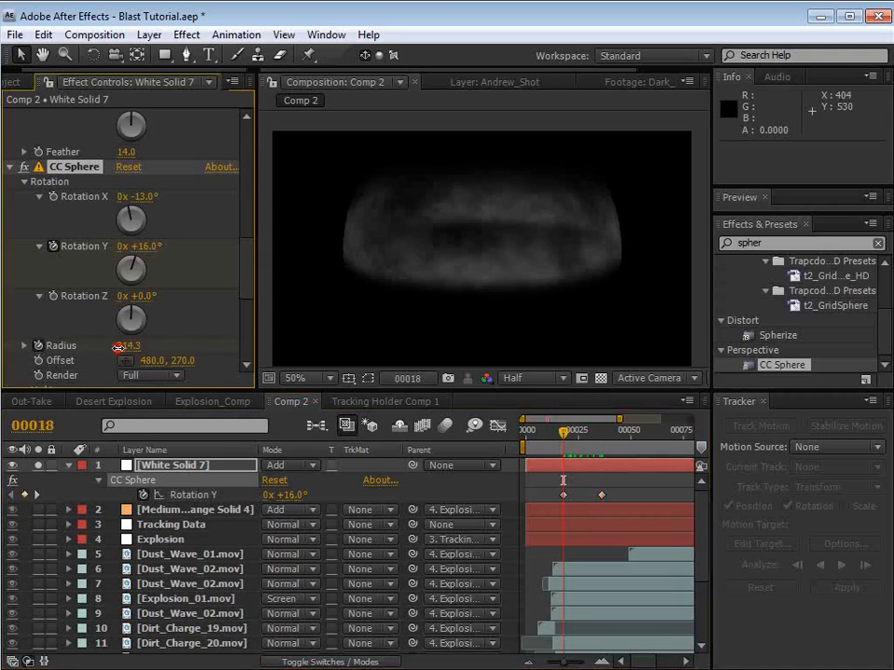
pyautogui.moveTo(123, 345); pyautogui.dragTo(3, 373)
pyautogui.moveTo(101, 365); pyautogui.dragTo(51, 356)
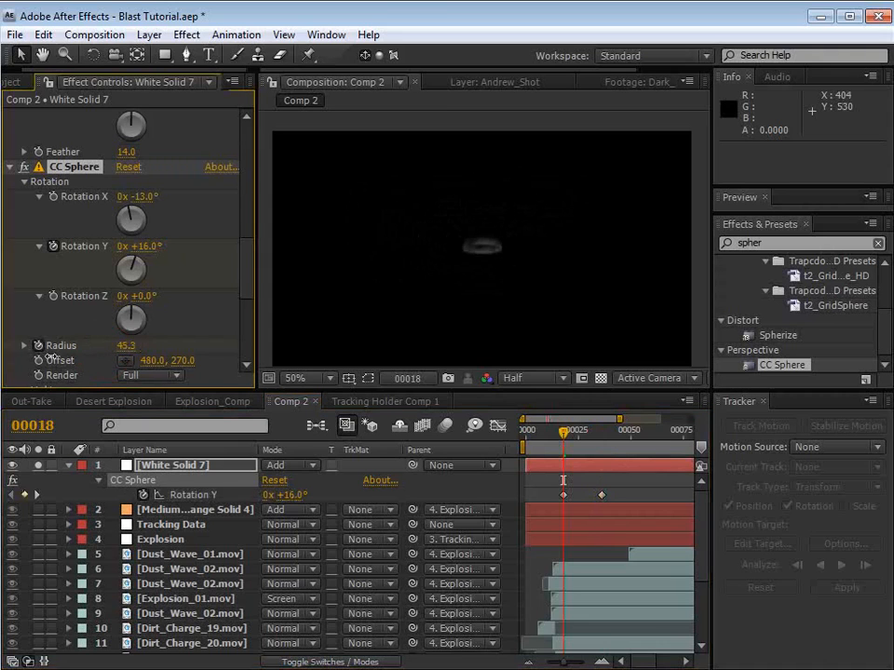
pyautogui.moveTo(577, 438); pyautogui.dragTo(602, 435)
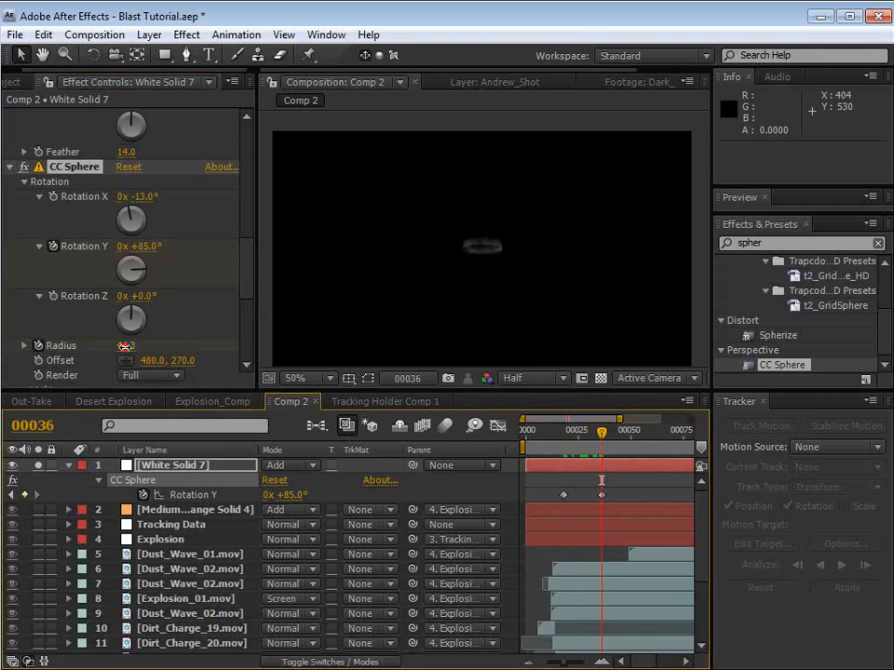
pyautogui.moveTo(125, 347); pyautogui.dragTo(281, 336)
# Step: Reveal White Solid 7's keyframes and change the Rotation Y keyframe at frame 18 to -169°
pyautogui.click(554, 431)
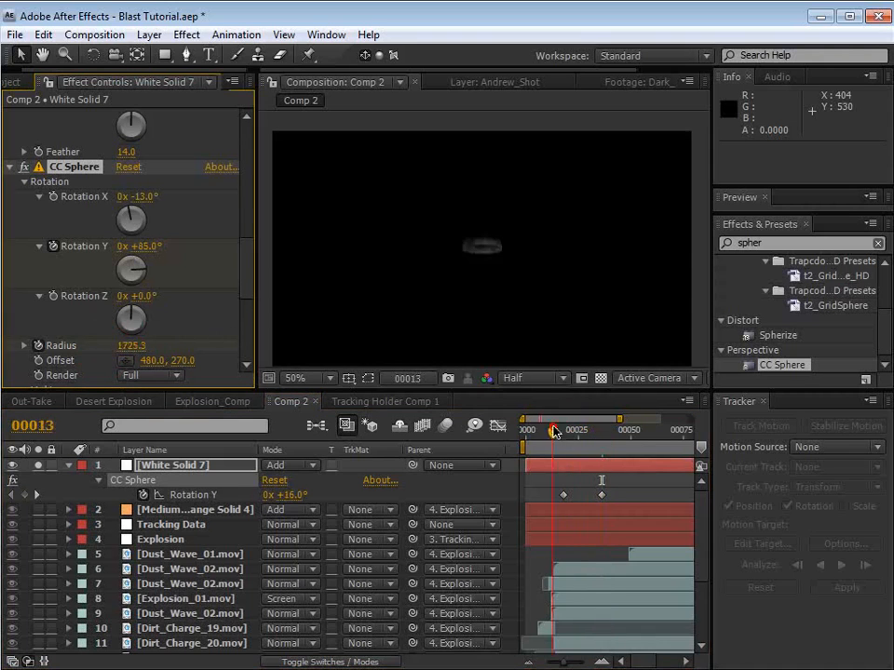
pyautogui.moveTo(554, 431)
pyautogui.mouseDown()
pyautogui.moveTo(577, 432)
pyautogui.moveTo(577, 444)
pyautogui.moveTo(563, 437)
pyautogui.mouseUp()
pyautogui.press('u')
pyautogui.press('u')
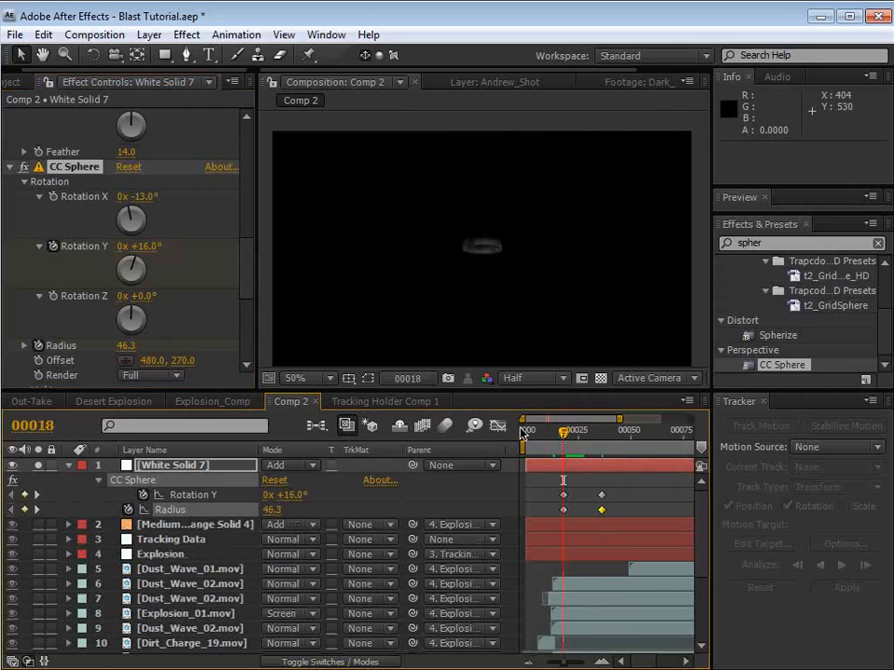
pyautogui.moveTo(297, 498); pyautogui.dragTo(177, 498)
pyautogui.moveTo(563, 432)
pyautogui.mouseDown()
pyautogui.moveTo(575, 440)
pyautogui.moveTo(562, 442)
pyautogui.mouseUp()
pyautogui.moveTo(297, 497); pyautogui.dragTo(257, 503)
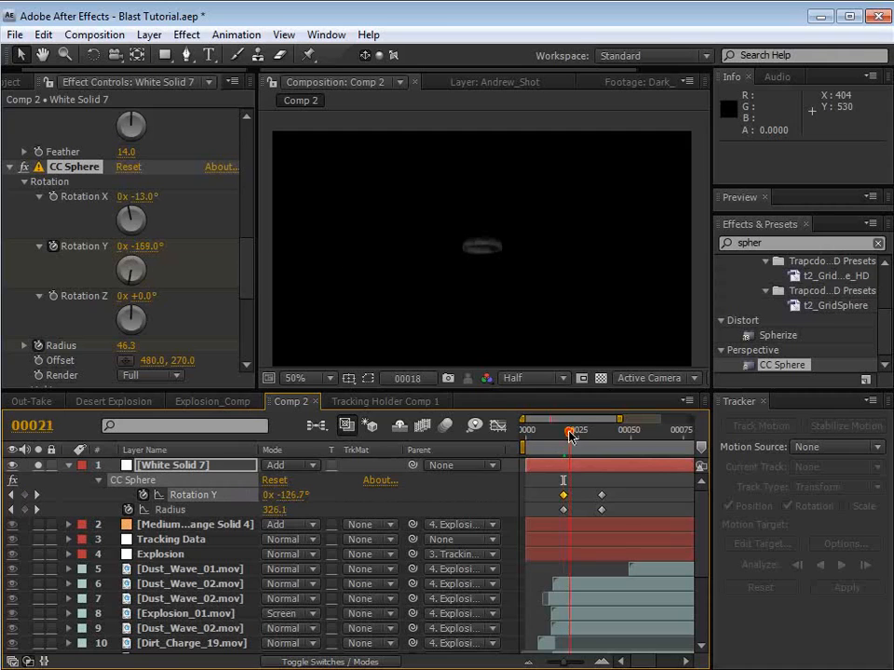
# Step: Set the CC Sphere's Rotation X to -8° and check the ring between frames 20 and 24
pyautogui.moveTo(570, 435); pyautogui.dragTo(577, 438)
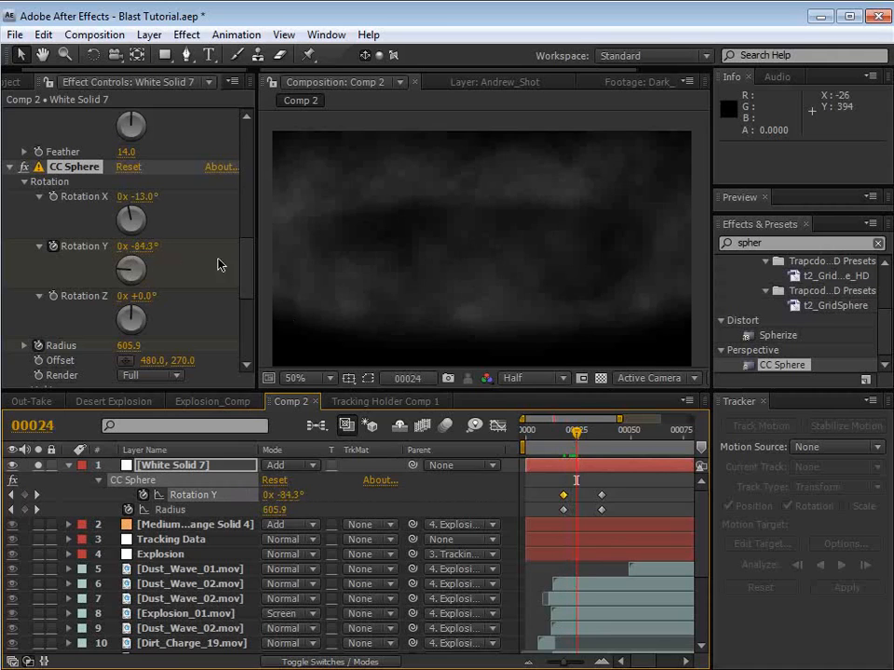
pyautogui.moveTo(134, 196); pyautogui.dragTo(145, 196)
pyautogui.moveTo(578, 429); pyautogui.dragTo(569, 432)
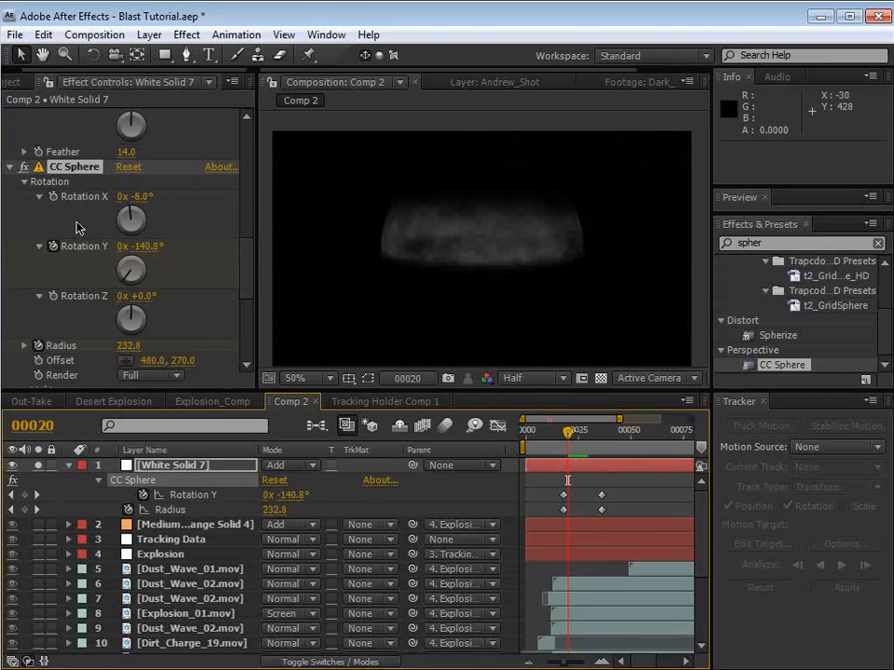
# Step: Unsolo White Solid 7 and reposition the CC Sphere's Offset to 312, 282 against the footage
pyautogui.moveTo(247, 267); pyautogui.dragTo(246, 277)
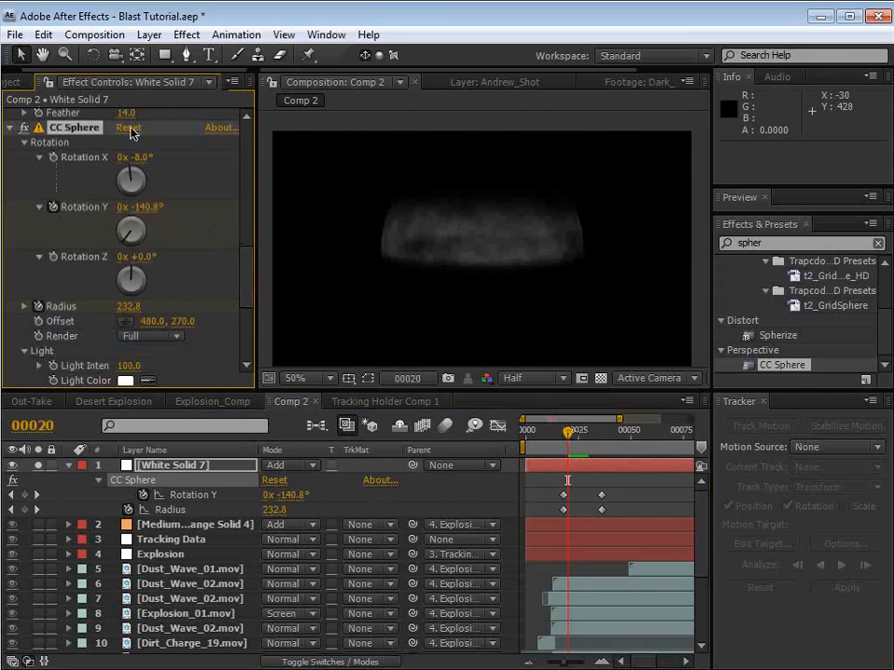
pyautogui.click(411, 305)
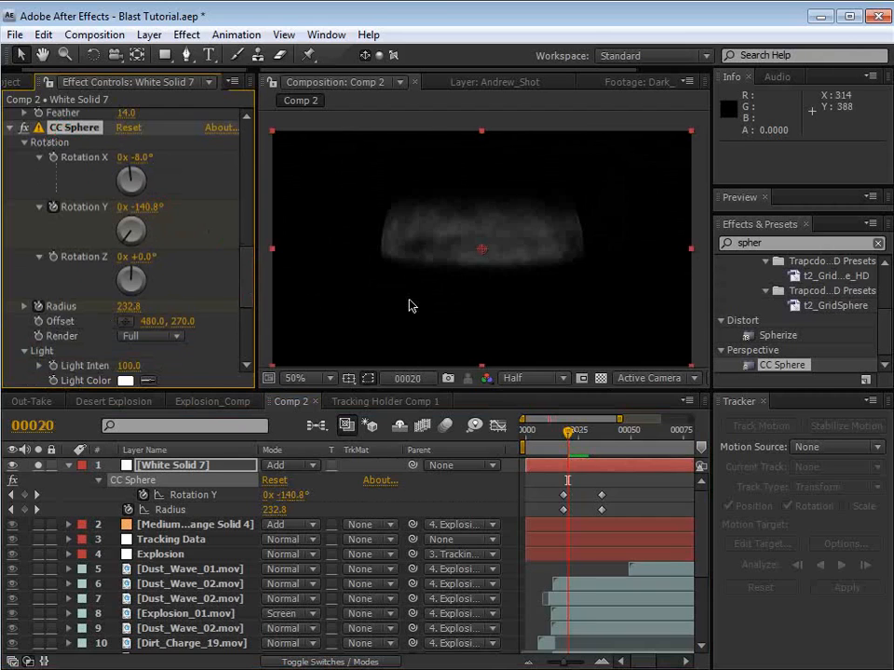
pyautogui.moveTo(481, 249); pyautogui.dragTo(360, 242)
pyautogui.click(38, 464)
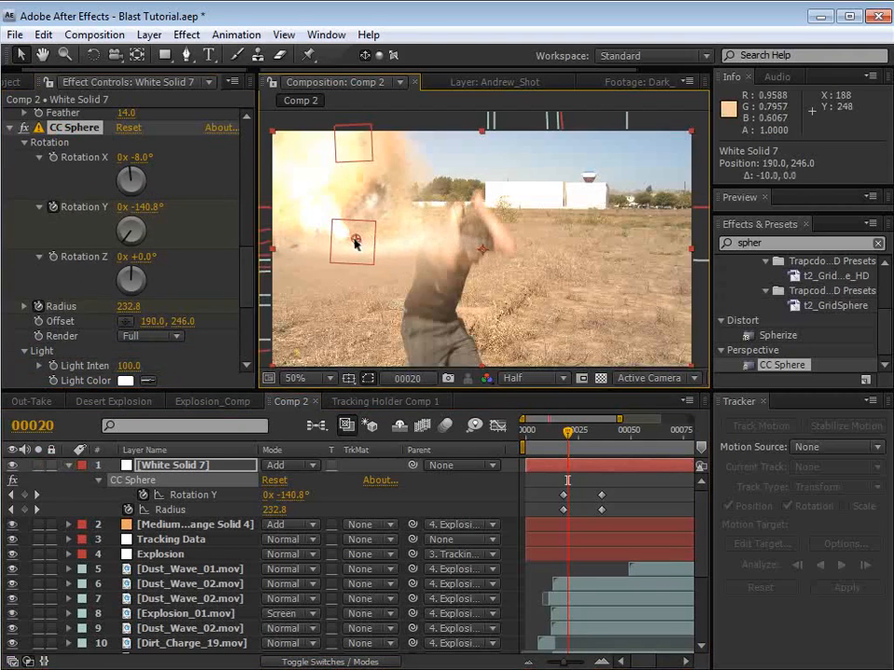
pyautogui.moveTo(569, 430); pyautogui.dragTo(578, 430)
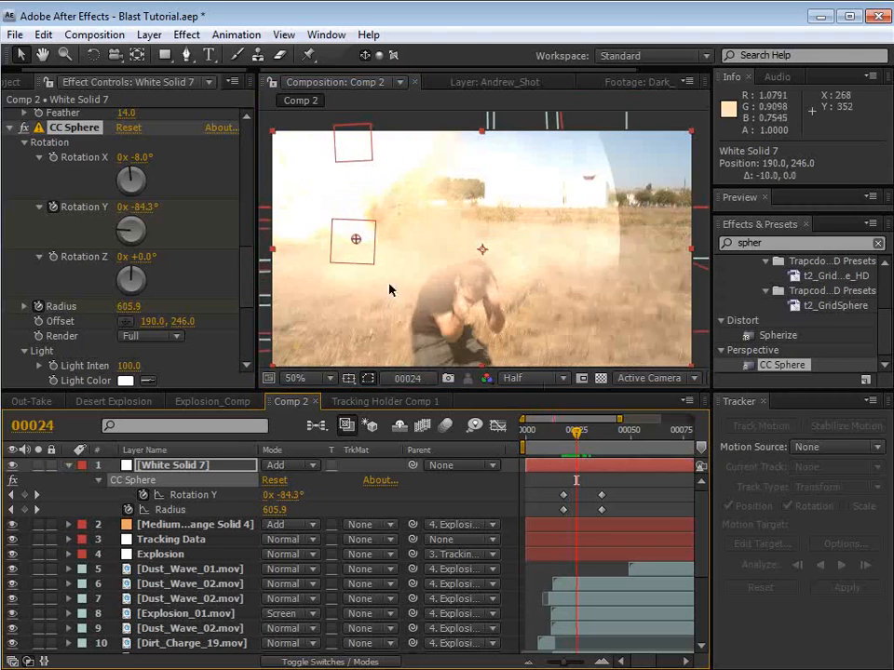
pyautogui.moveTo(356, 242); pyautogui.dragTo(409, 254)
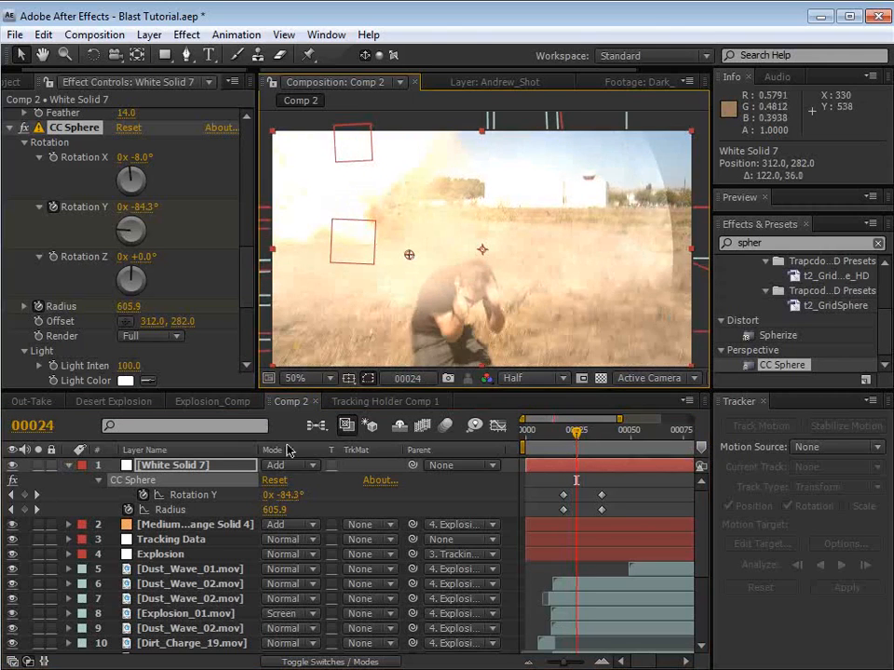
# Step: Parent White Solid 7 to the Explosion layer and move it over the blast to Position 218.8, 319.0
pyautogui.moveTo(414, 465); pyautogui.dragTo(172, 557)
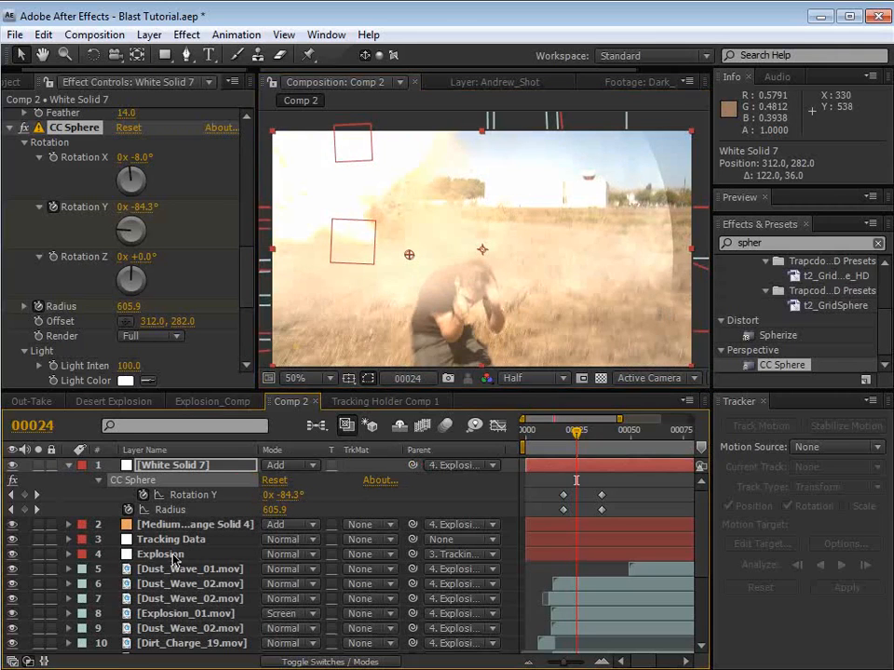
pyautogui.moveTo(572, 434); pyautogui.dragTo(561, 456)
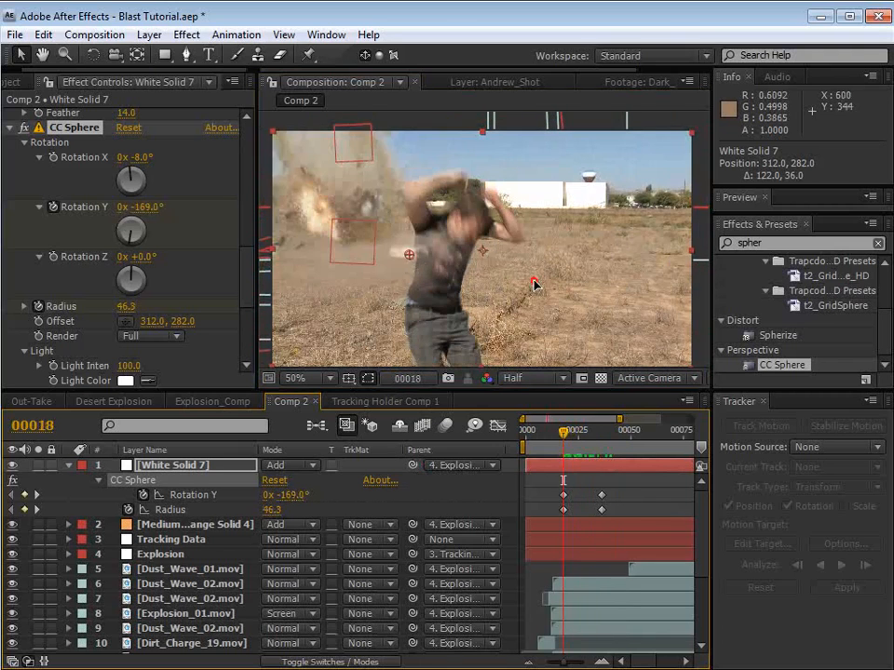
pyautogui.moveTo(534, 282); pyautogui.dragTo(491, 281)
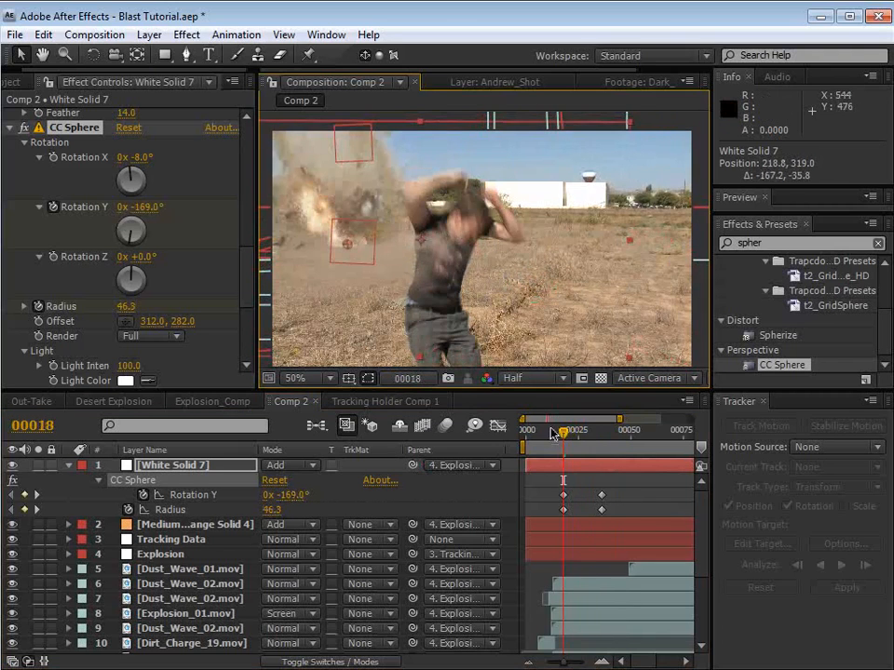
# Step: Shift White Solid 7 earlier so its keyframes begin at frame 13, trim its start to frame 14, and lower its Opacity slightly
pyautogui.moveTo(561, 439); pyautogui.dragTo(576, 468)
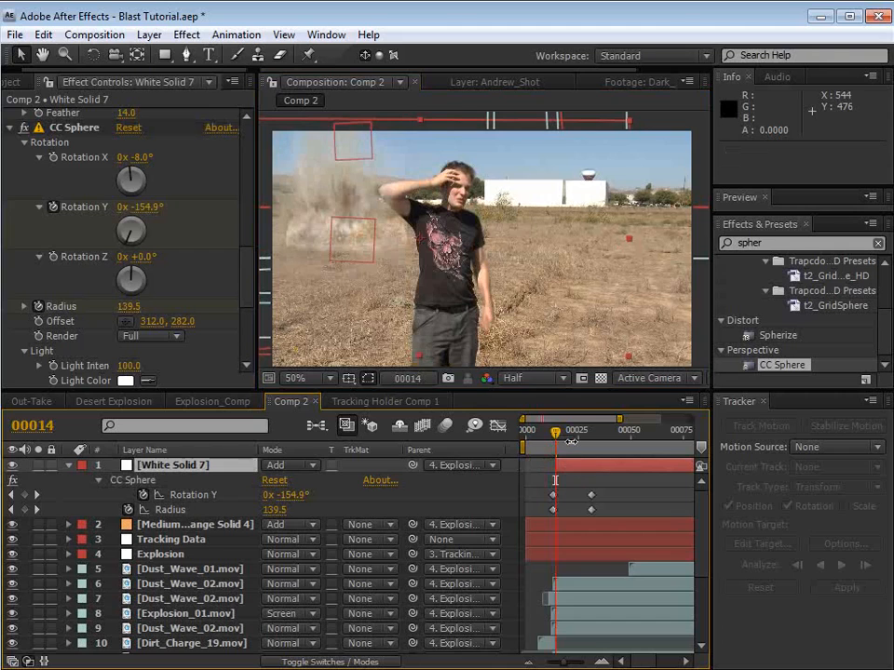
pyautogui.press('t')
pyautogui.moveTo(273, 482); pyautogui.dragTo(268, 481)
# Step: Rotate White Solid 7 slightly counter-clockwise in the composition and check the timing around frame 15
pyautogui.press('w')
pyautogui.moveTo(521, 218); pyautogui.dragTo(506, 235)
pyautogui.press('v')
pyautogui.moveTo(566, 437)
pyautogui.mouseDown()
pyautogui.moveTo(588, 442)
pyautogui.moveTo(559, 451)
pyautogui.mouseUp()
# Step: Move the final Rotation Y and Radius keyframes to frame 41 and preview the slower ring
pyautogui.press('u')
pyautogui.moveTo(602, 490); pyautogui.dragTo(610, 515)
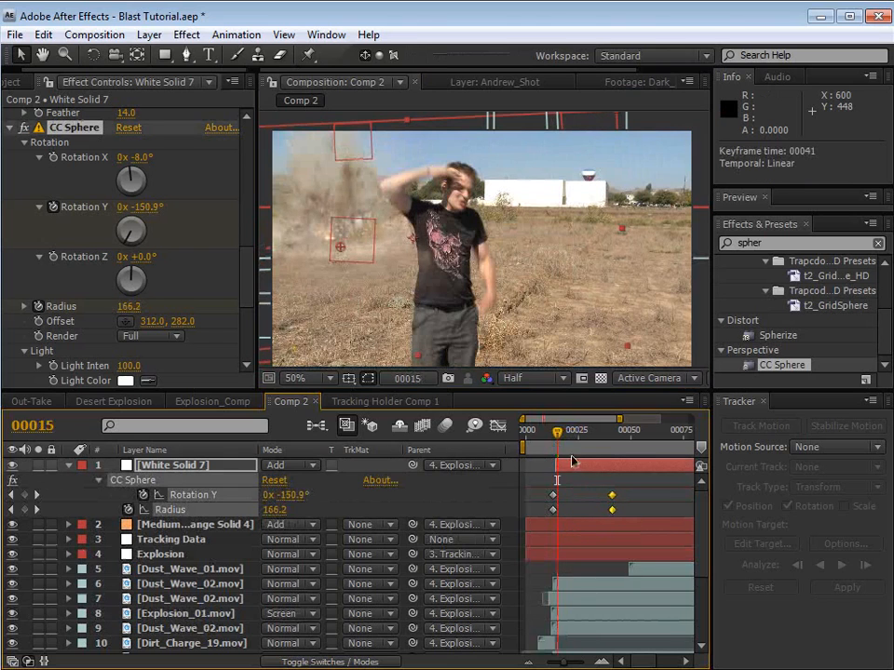
pyautogui.press('KP_0')
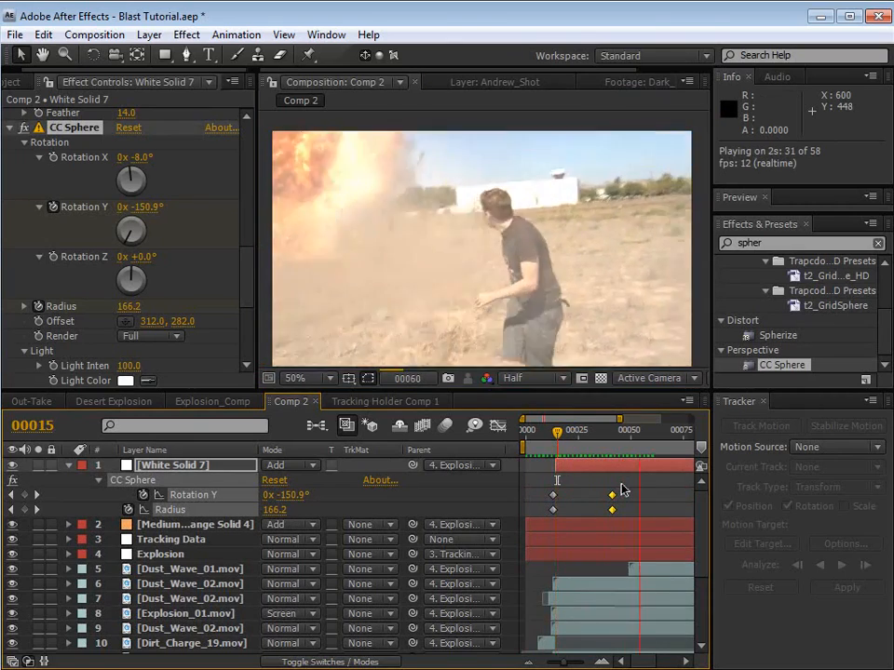
# Step: Set Linear Wipe 2's Transition Completion to 46% and Feather to 58, previewing the ring's softer edge
pyautogui.moveTo(557, 432); pyautogui.dragTo(574, 435)
pyautogui.scroll(4, 249, 257)
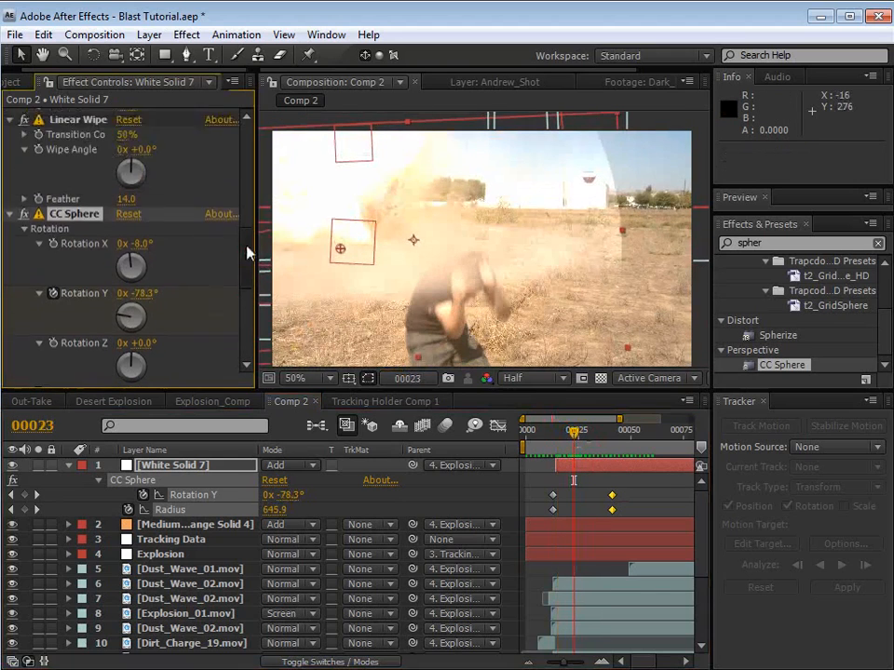
pyautogui.moveTo(125, 132); pyautogui.dragTo(68, 200)
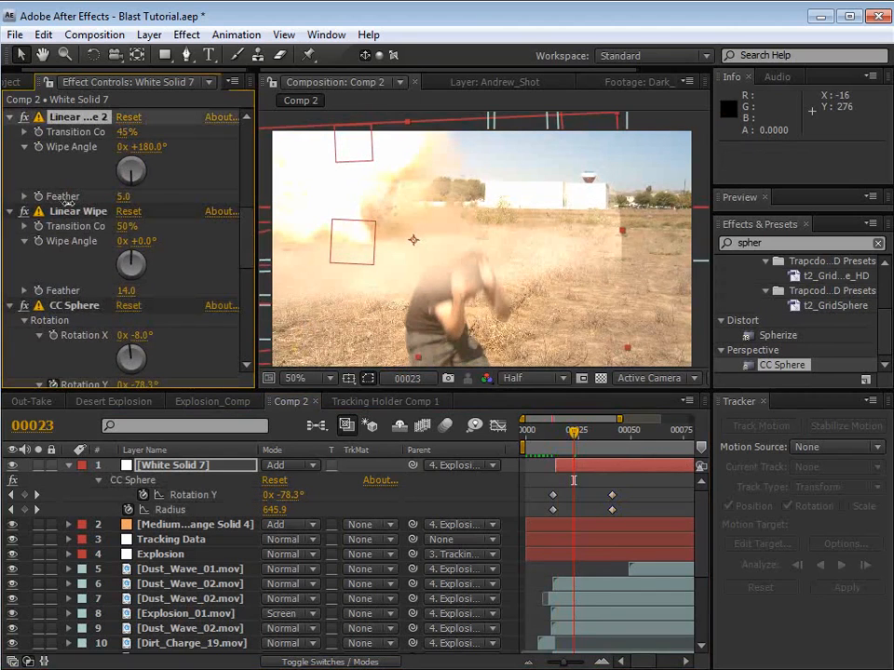
pyautogui.moveTo(126, 135); pyautogui.dragTo(124, 131)
pyautogui.press('KP_0')
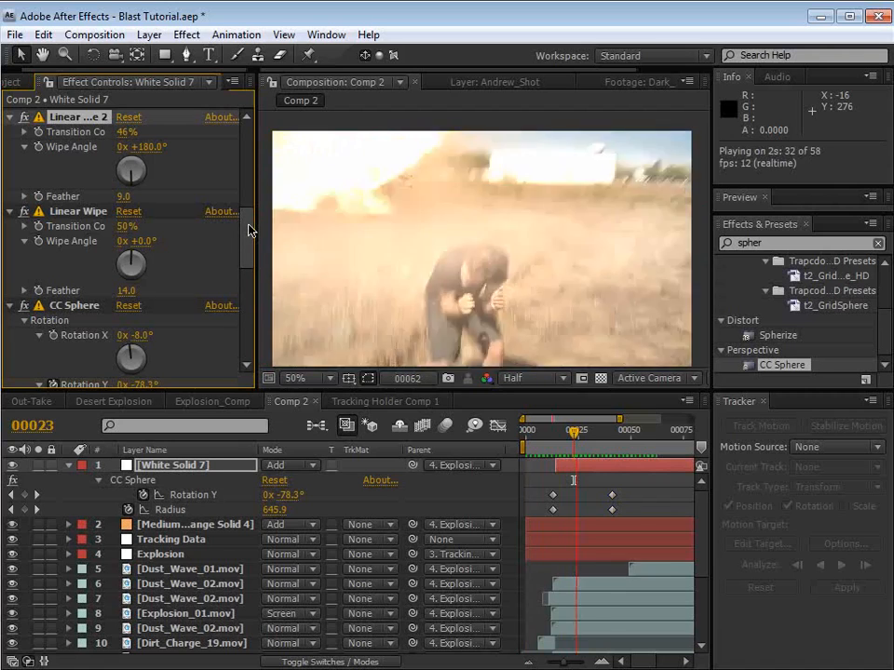
pyautogui.press('space')
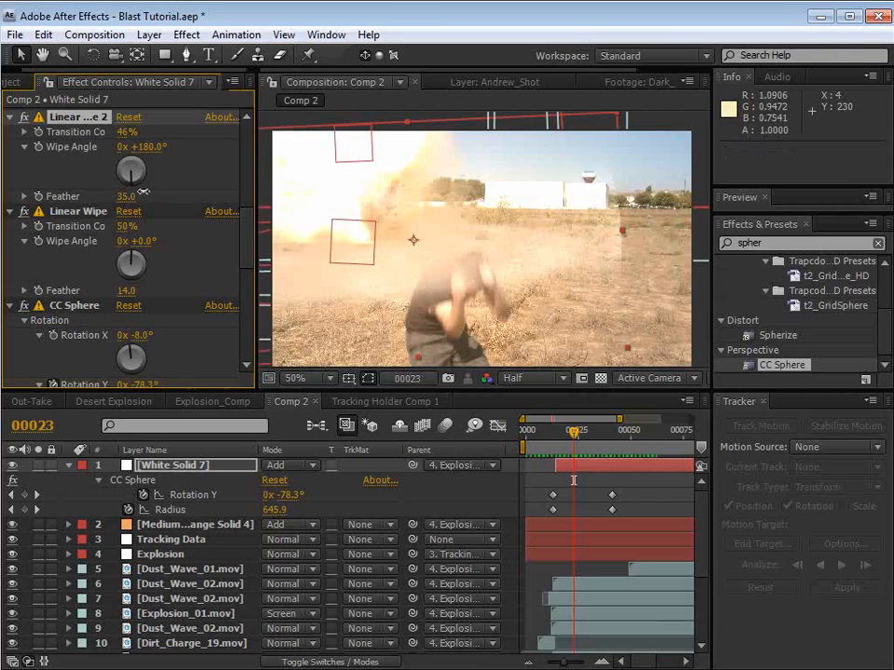
# Step: Hide White Solid 7, collapse its properties and save the project
pyautogui.click(30, 473)
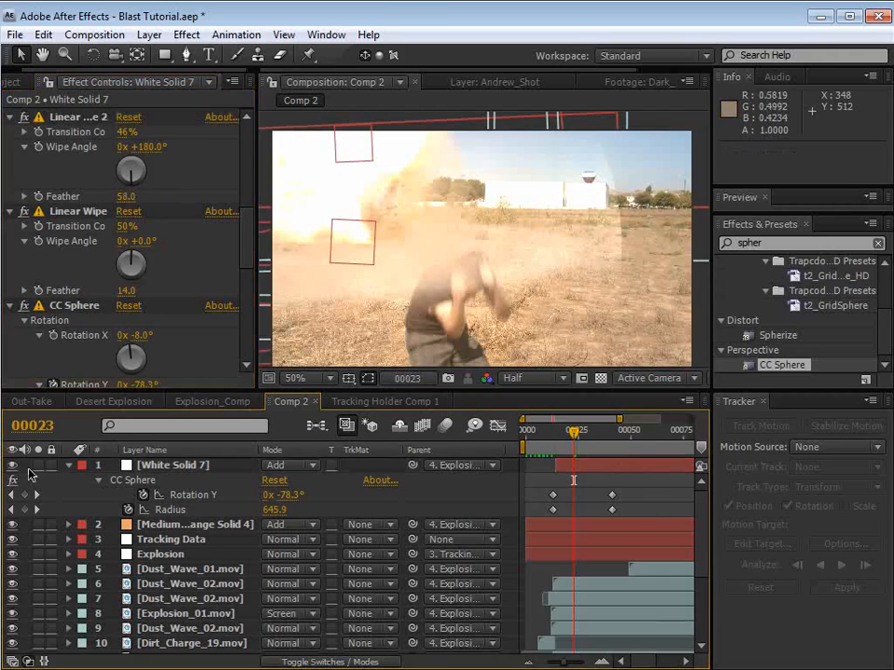
pyautogui.click(70, 465)
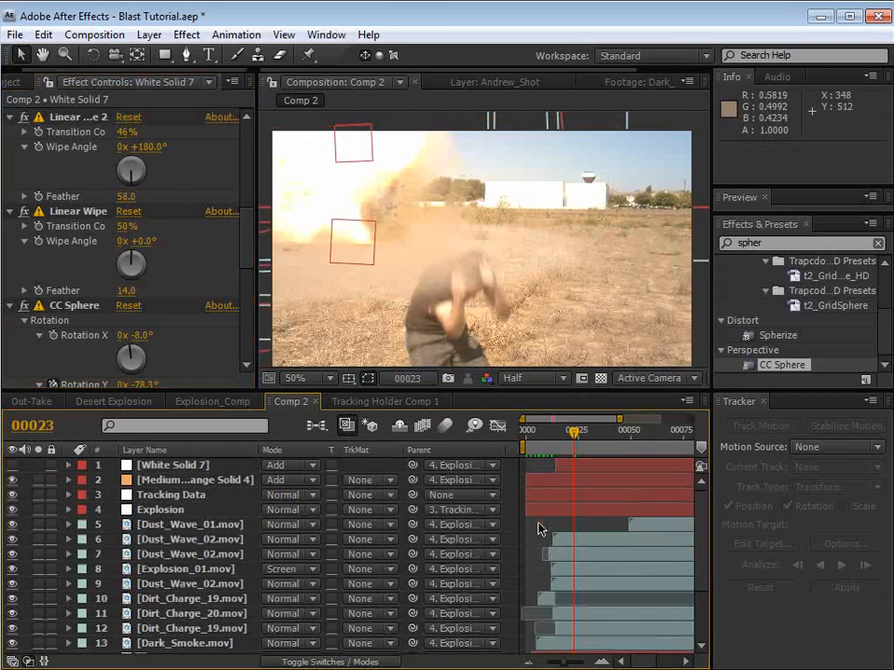
pyautogui.hotkey('ctrl', 's')
# Step: Switch to the Desert_Explosion_Plain movie in the media player and examine the initial flash, flying debris and spreading dust frame by frame
pyautogui.hotkey('alt', 'Tab')
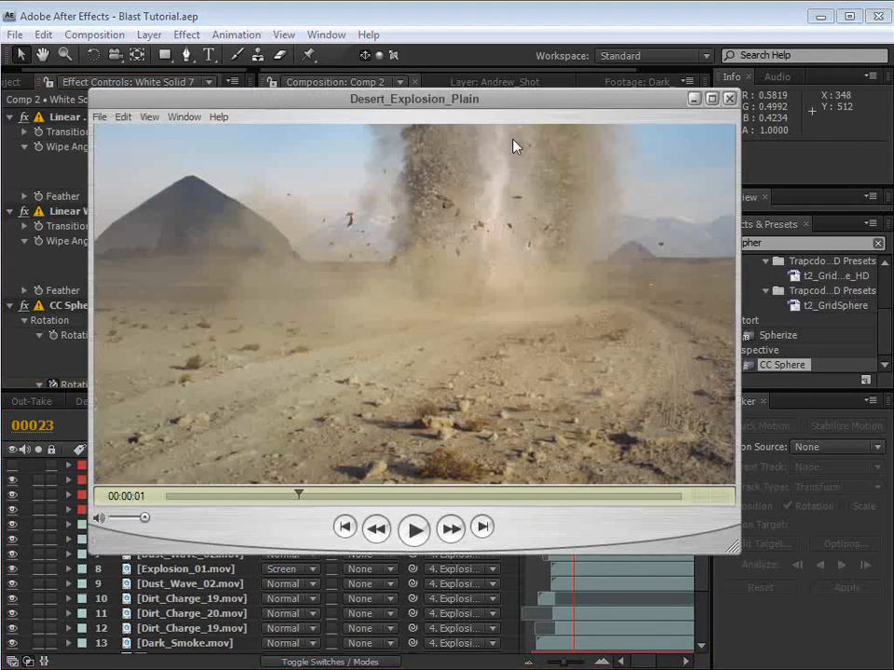
pyautogui.moveTo(299, 495); pyautogui.dragTo(206, 500)
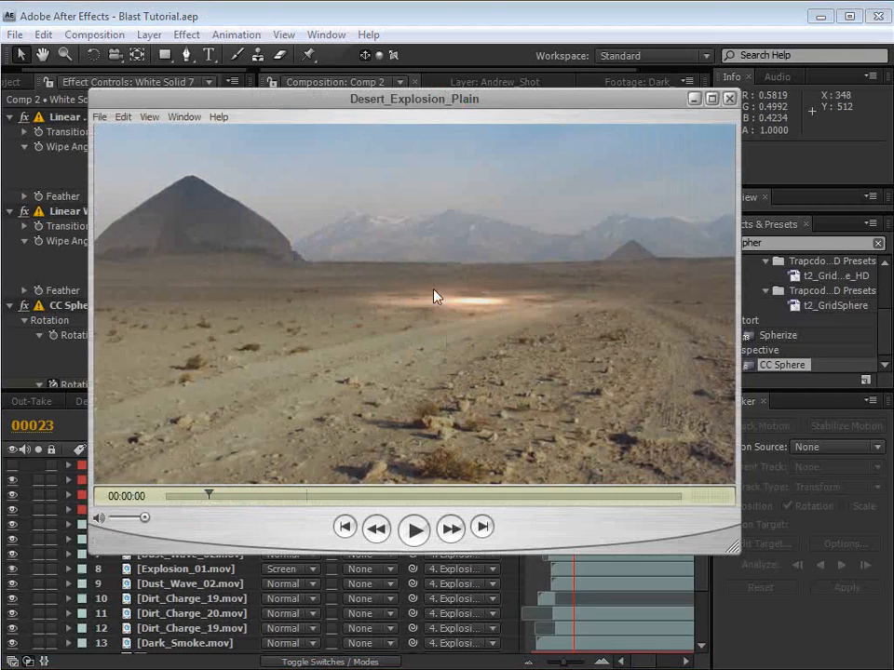
pyautogui.press('Right')
pyautogui.press('Left')
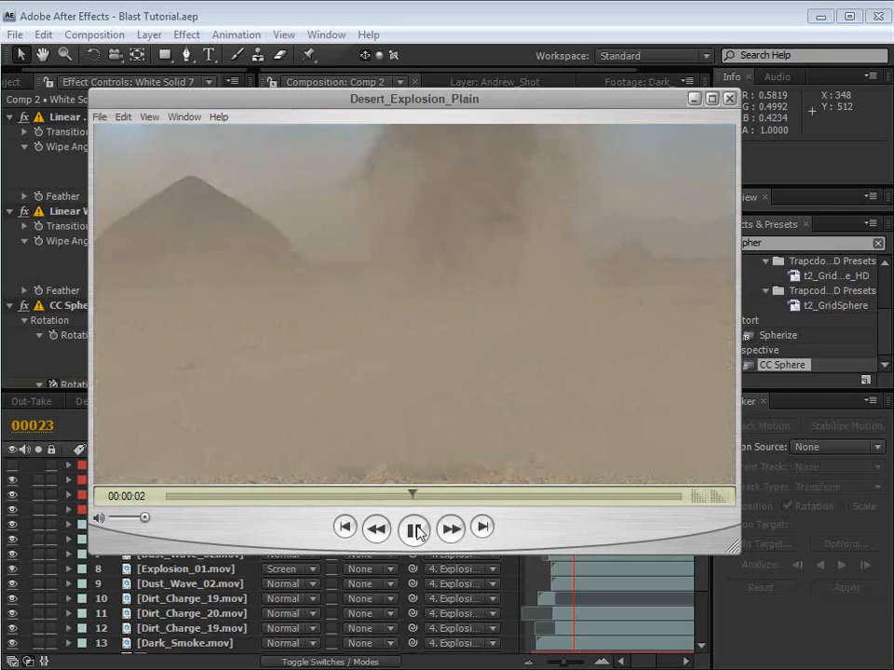
pyautogui.click(415, 531)
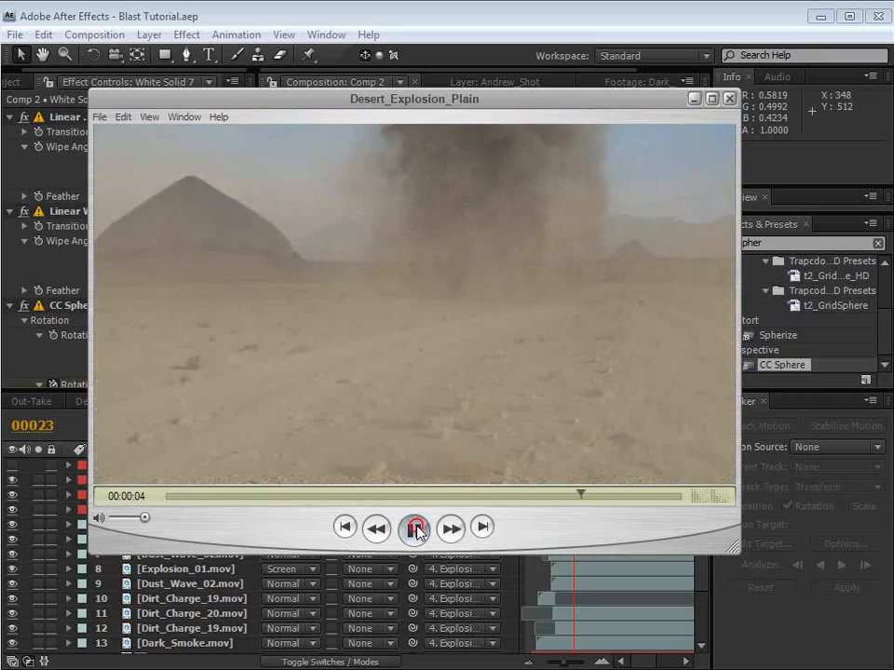
pyautogui.moveTo(268, 499)
pyautogui.mouseDown()
pyautogui.moveTo(276, 498)
pyautogui.moveTo(255, 511)
pyautogui.moveTo(271, 503)
pyautogui.mouseUp()
pyautogui.press('Right')
pyautogui.press('Right')
pyautogui.press('Right')
pyautogui.press('Right')
pyautogui.press('Right')
pyautogui.press('Right')
pyautogui.press('Right')
pyautogui.press('Right')
pyautogui.press('Right')
pyautogui.press('Right')
pyautogui.press('Right')
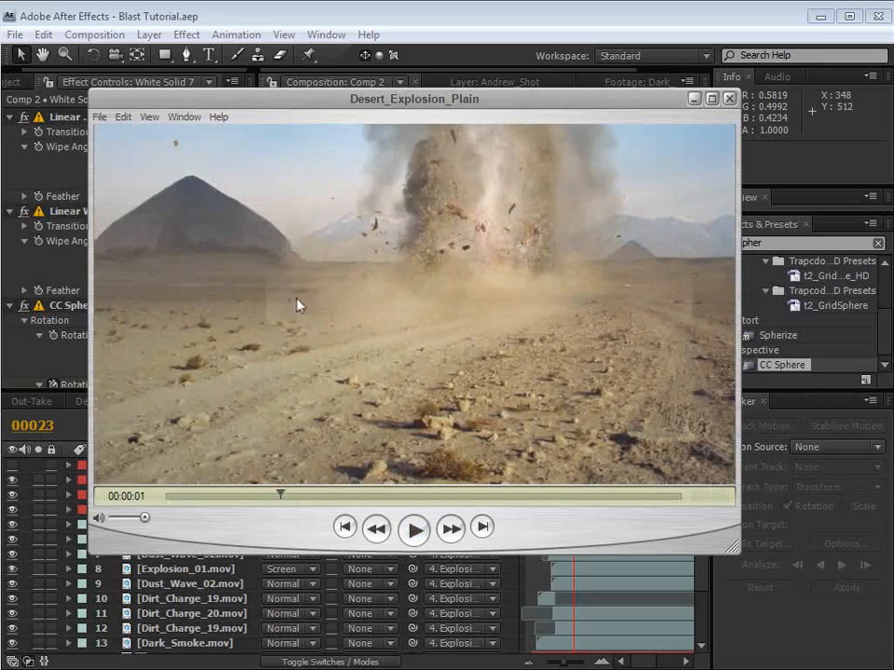
pyautogui.press('Right')
pyautogui.press('Right')
pyautogui.press('Right')
pyautogui.press('Right')
pyautogui.press('Right')
pyautogui.press('Right')
pyautogui.press('Right')
pyautogui.press('Right')
pyautogui.press('Right')
pyautogui.press('Right')
pyautogui.press('Right')
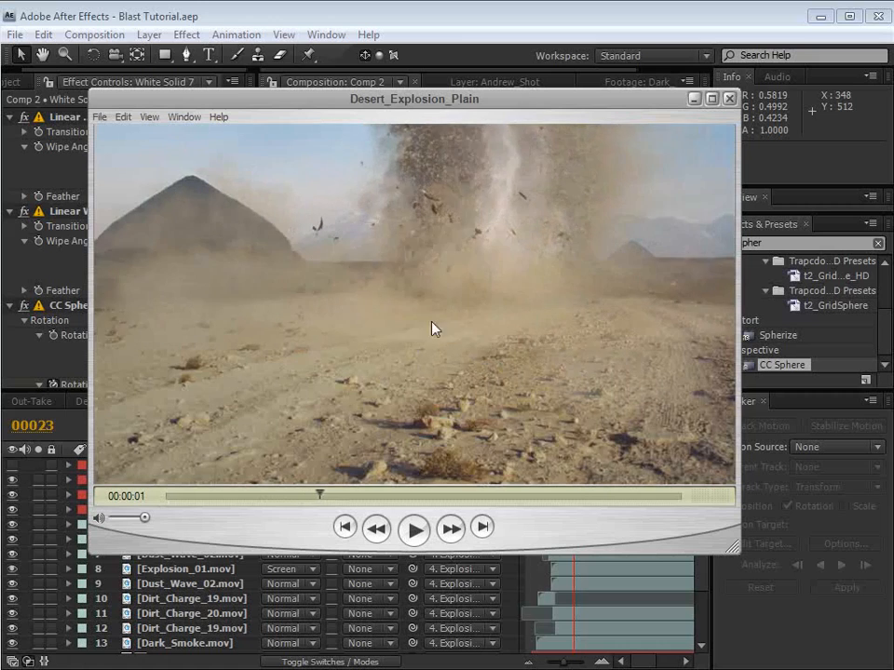
# Step: Examine the spreading dust in the Desert_Explosion_Plain movie frame by frame, returning to the start and replaying the blast
pyautogui.press('Right')
pyautogui.press('Right')
pyautogui.press('Right')
pyautogui.press('Right')
pyautogui.press('Right')
pyautogui.press('Right')
pyautogui.press('Right')
pyautogui.press('Right')
pyautogui.press('Right')
pyautogui.press('Right')
pyautogui.press('Right')
pyautogui.press('Right')
pyautogui.press('Right')
pyautogui.press('Right')
pyautogui.press('Right')
pyautogui.press('Right')
pyautogui.press('Right')
pyautogui.press('Right')
pyautogui.press('Right')
pyautogui.press('Right')
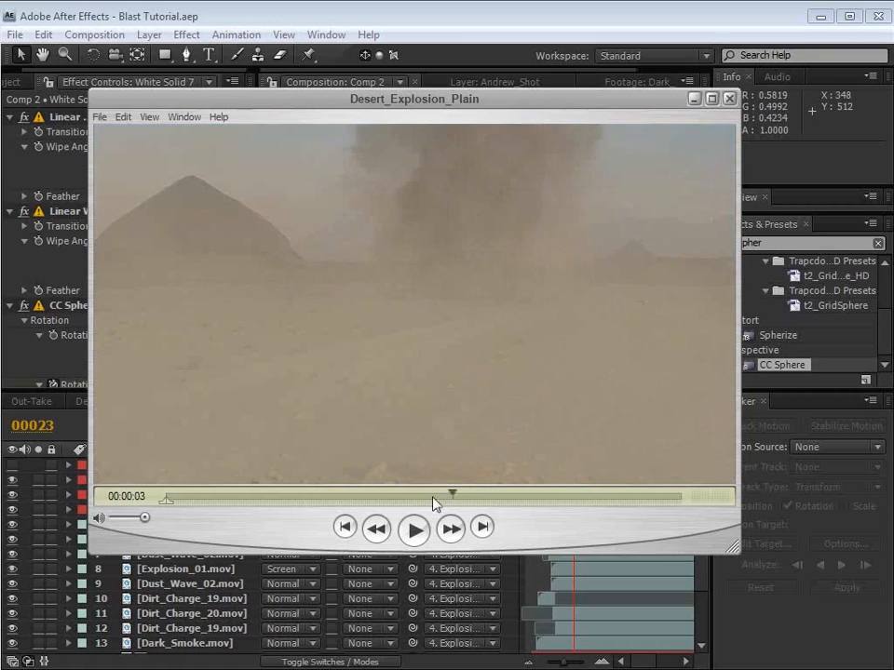
pyautogui.moveTo(471, 495); pyautogui.dragTo(225, 494)
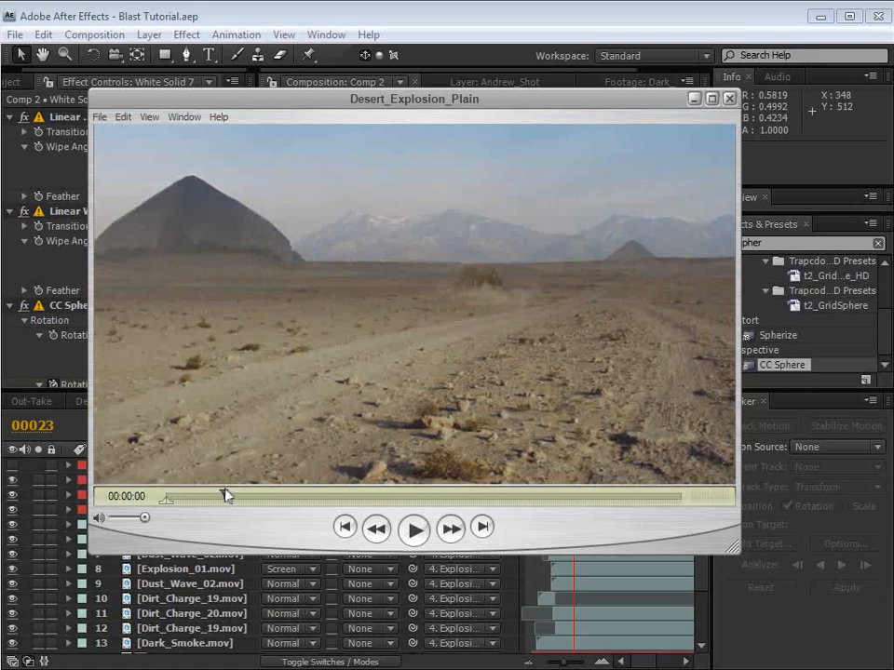
pyautogui.press('Left')
pyautogui.press('Left')
pyautogui.press('Left')
pyautogui.press('Left')
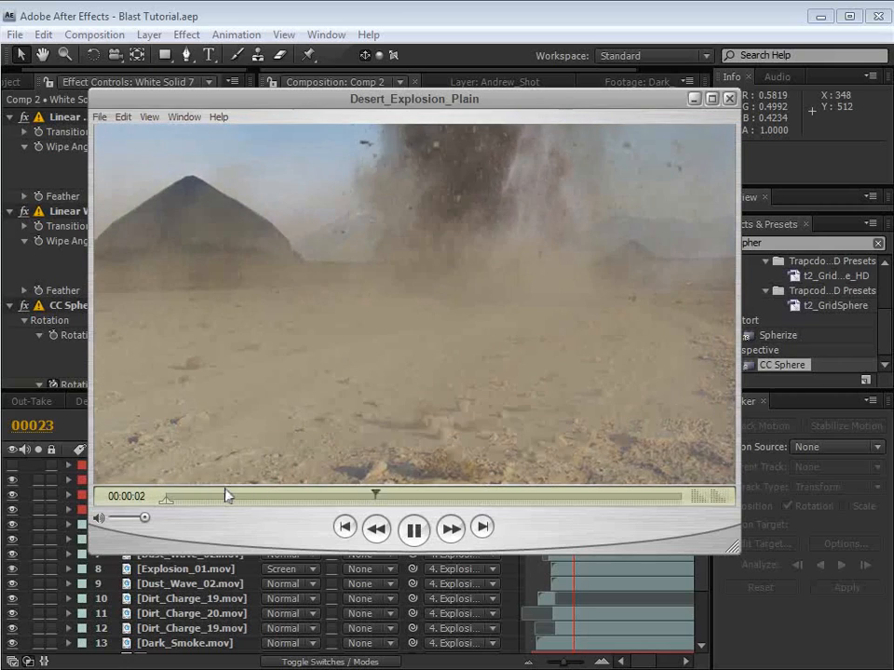
pyautogui.press('space')
# Step: Switch back to After Effects and move Comp 2's current time to frame 39, where dust covers the running man
pyautogui.click(419, 12)
pyautogui.click(569, 511)
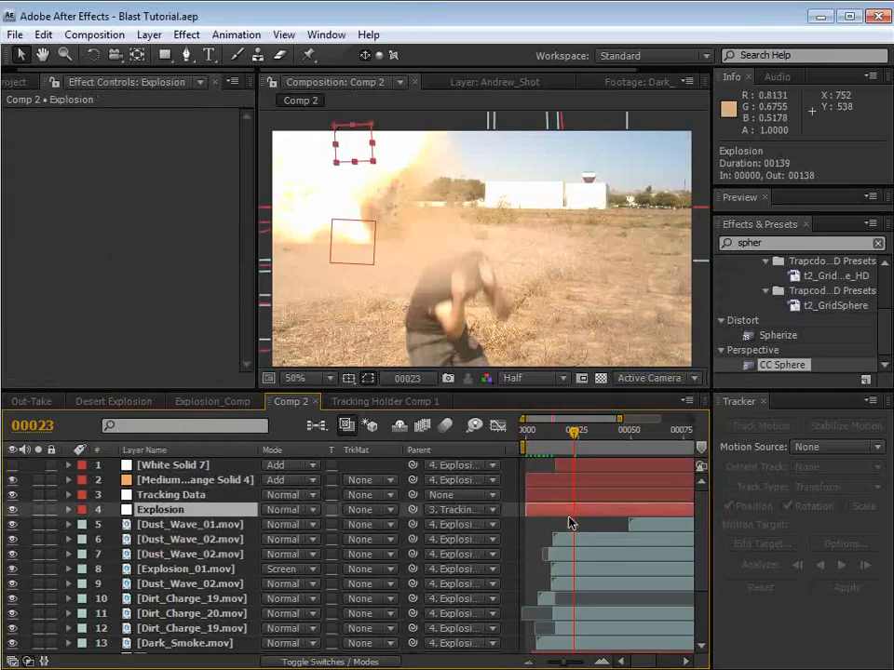
pyautogui.click(570, 524)
pyautogui.press('-')
pyautogui.press('-')
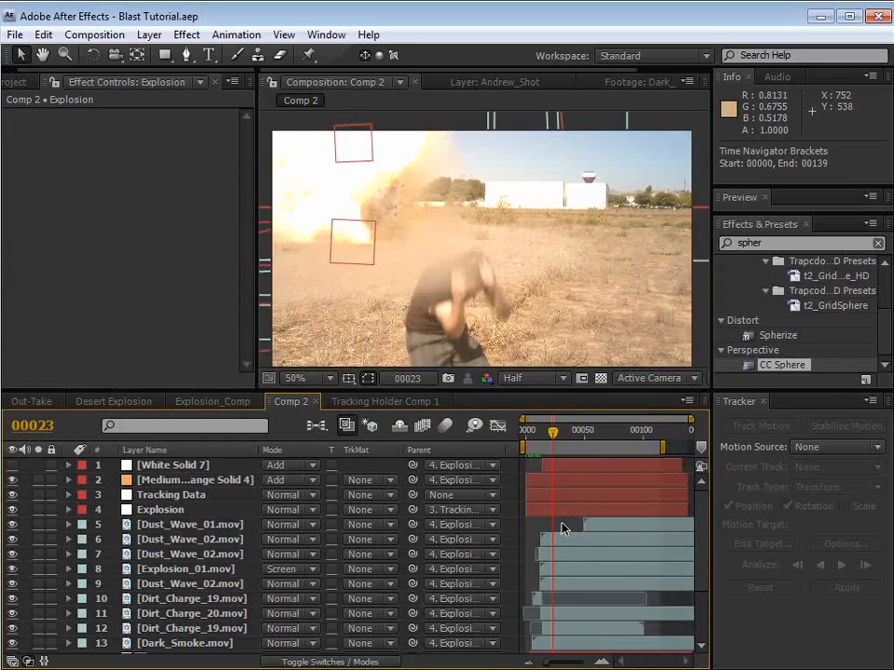
pyautogui.click(562, 528)
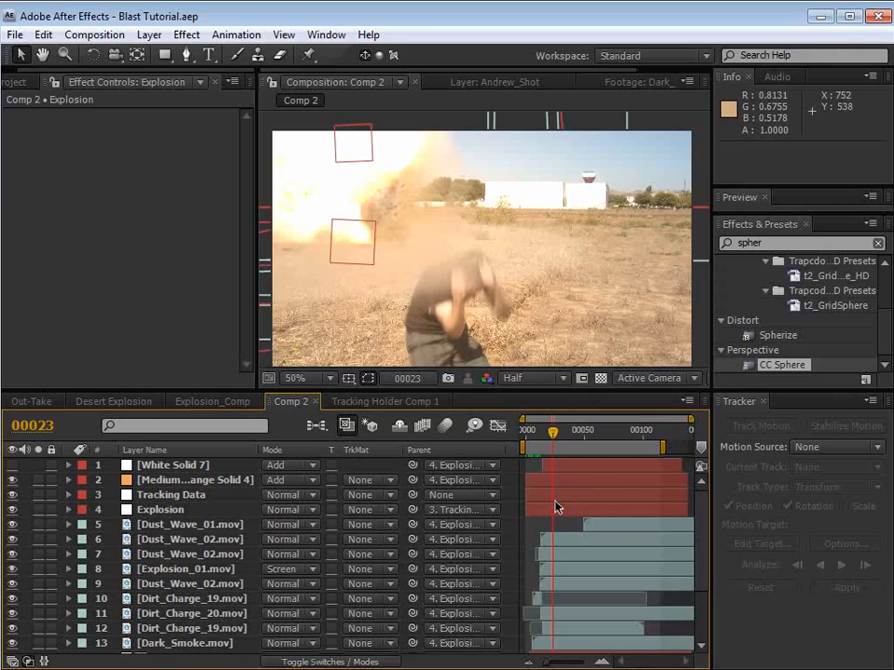
pyautogui.press('=')
pyautogui.press('space')
pyautogui.moveTo(596, 527); pyautogui.dragTo(612, 529)
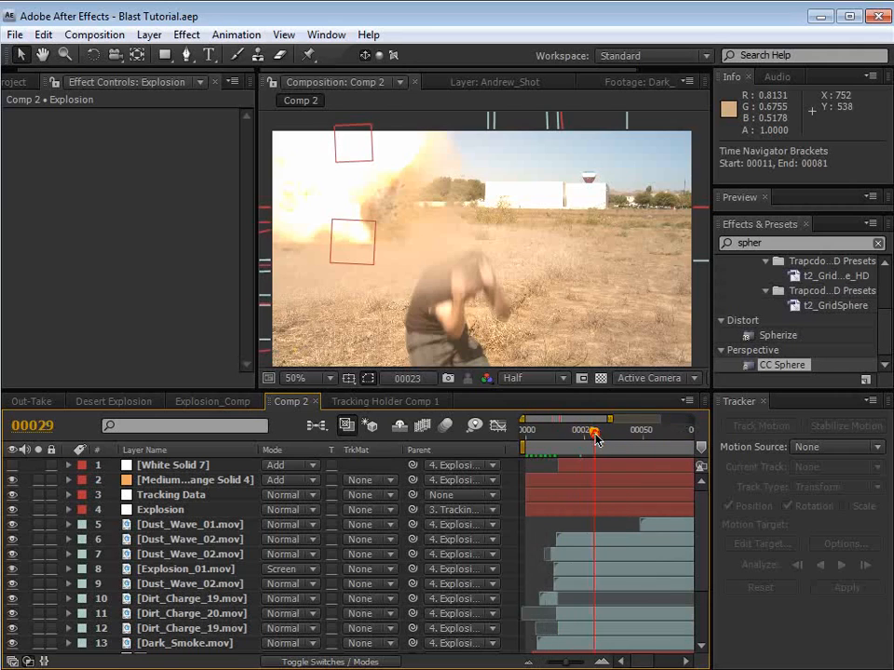
pyautogui.click(543, 524)
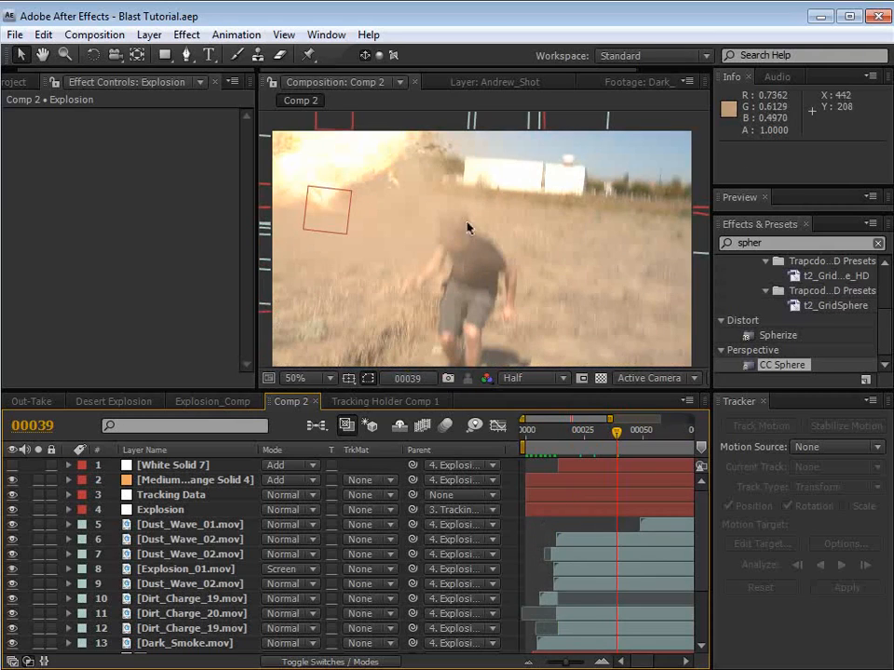
# Step: Duplicate the Andrew_Shot footage layer and place the copy directly above Dust_Wave_01.mov
pyautogui.scroll(-3, 367, 606)
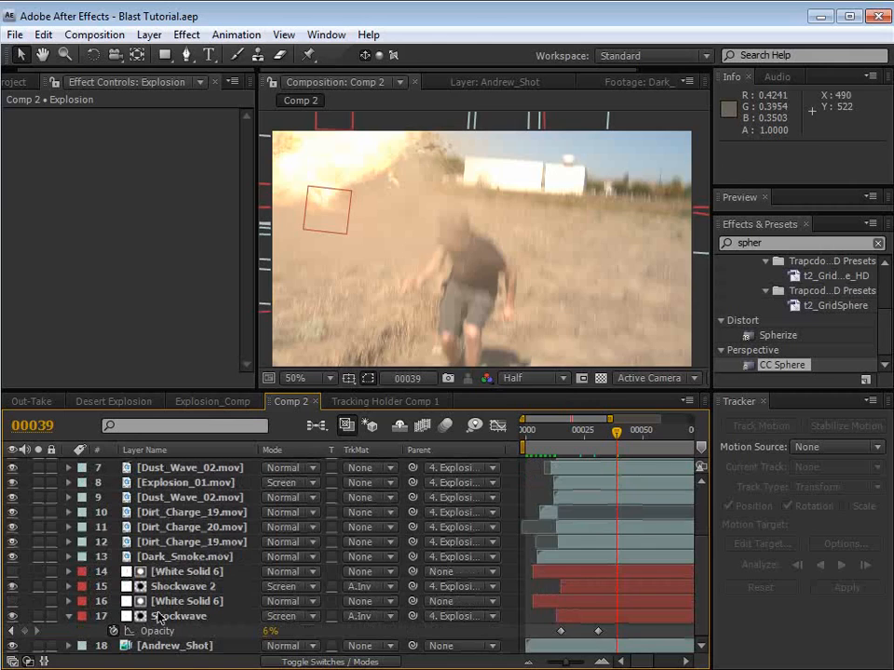
pyautogui.click(163, 649)
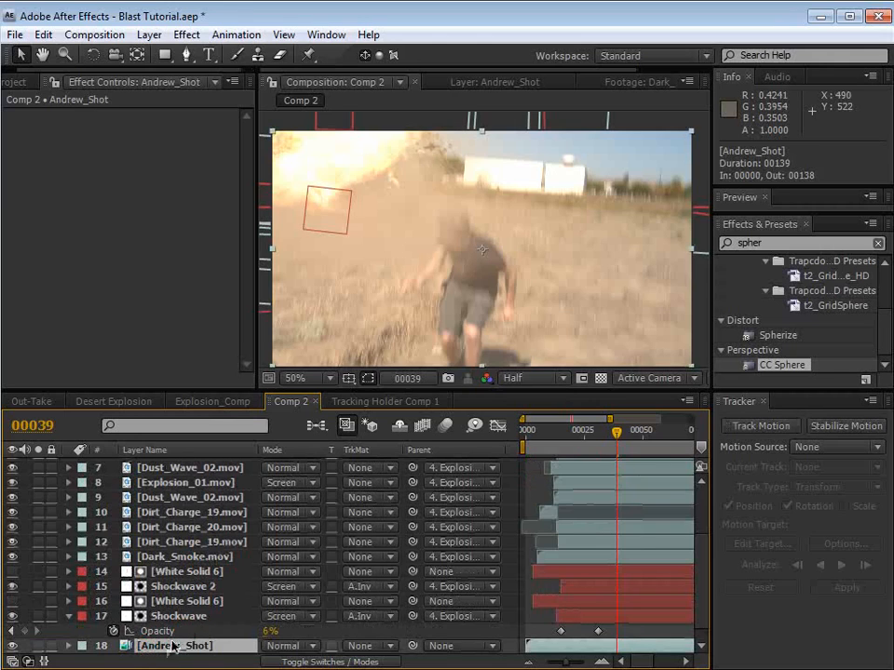
pyautogui.hotkey('ctrl', 'd')
pyautogui.moveTo(173, 634); pyautogui.dragTo(182, 519)
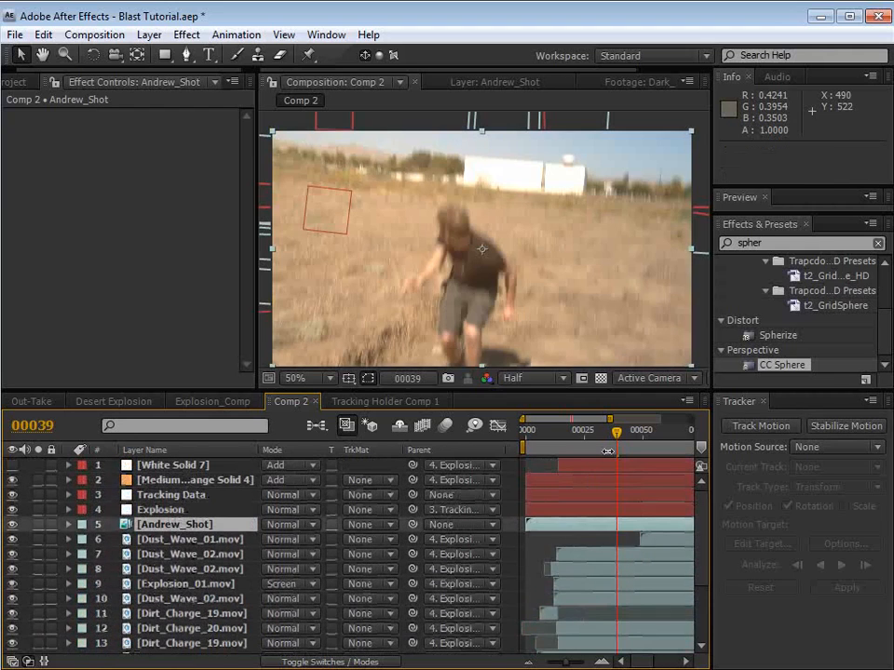
# Step: Draw a closed Pen mask on the upper Andrew_Shot layer around the man's head, arms and torso down to his thighs
pyautogui.click(188, 58)
pyautogui.press('space')
pyautogui.scroll(1, 430, 227)
pyautogui.moveTo(436, 253); pyautogui.dragTo(455, 202)
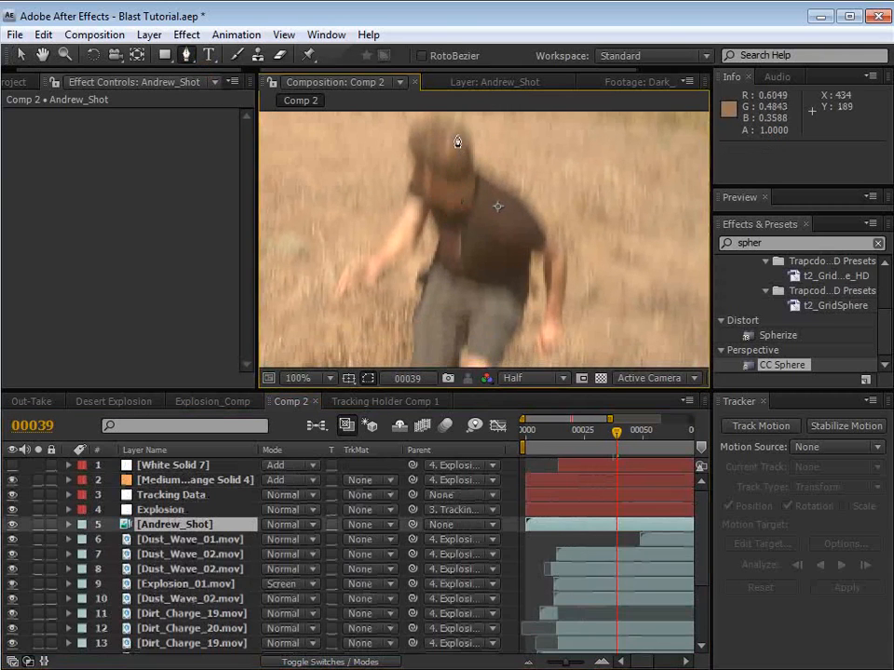
pyautogui.moveTo(459, 126); pyautogui.dragTo(443, 121)
pyautogui.moveTo(421, 126); pyautogui.dragTo(413, 140)
pyautogui.moveTo(411, 182); pyautogui.dragTo(406, 189)
pyautogui.click(394, 224)
pyautogui.click(360, 256)
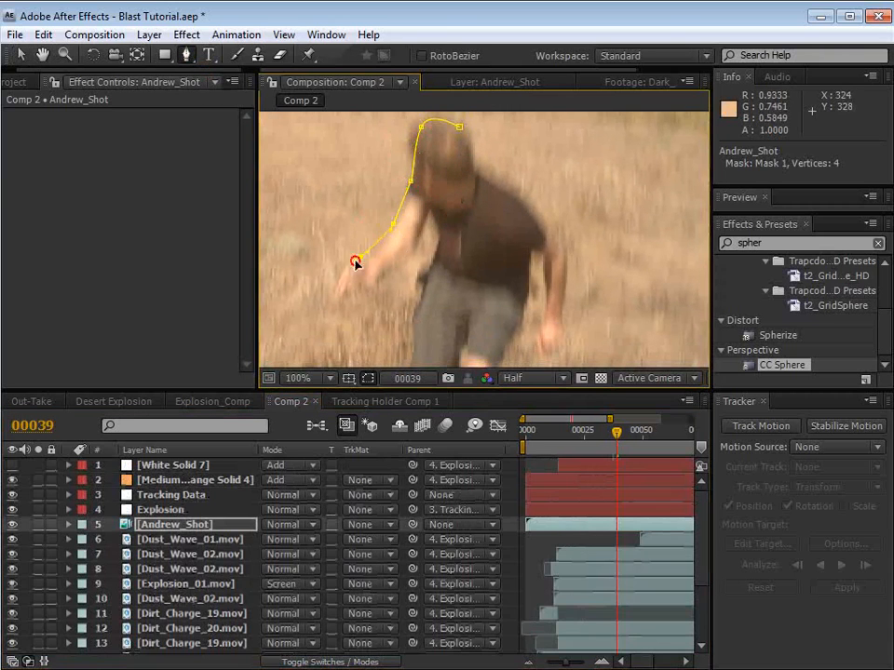
pyautogui.click(341, 281)
pyautogui.click(346, 295)
pyautogui.click(409, 301)
pyautogui.click(419, 336)
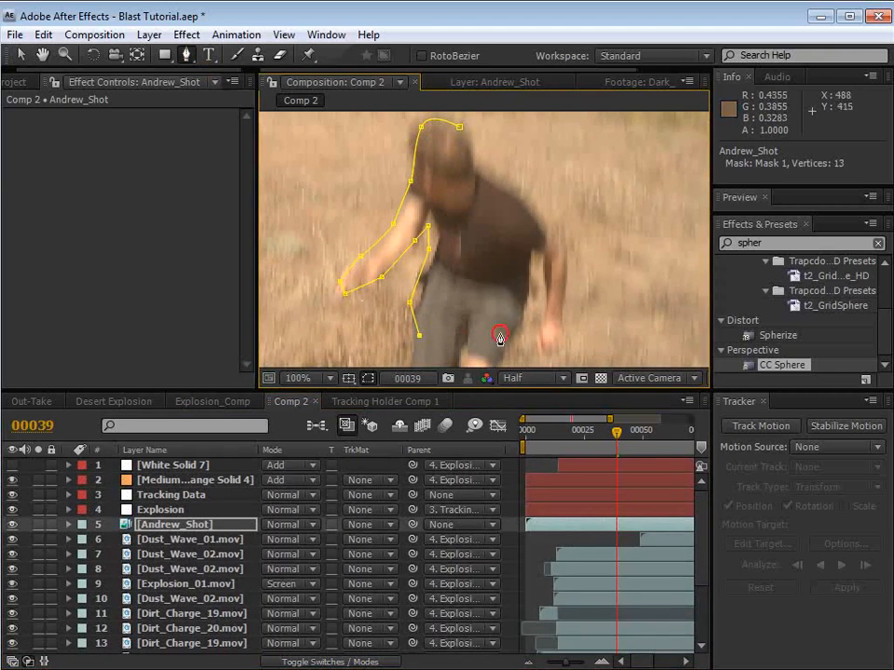
pyautogui.click(505, 332)
pyautogui.click(527, 259)
pyautogui.click(539, 290)
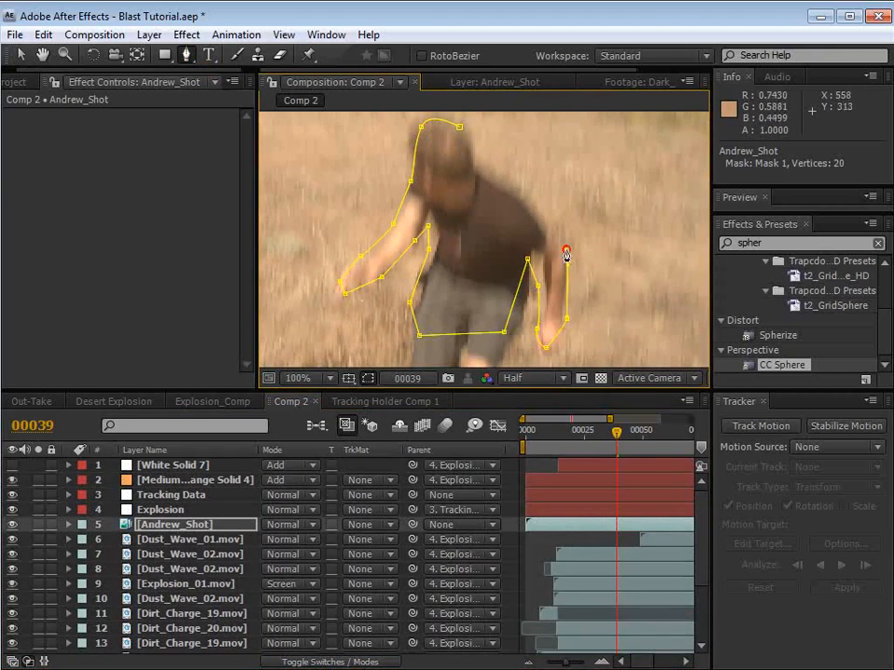
pyautogui.click(481, 161)
pyautogui.click(458, 130)
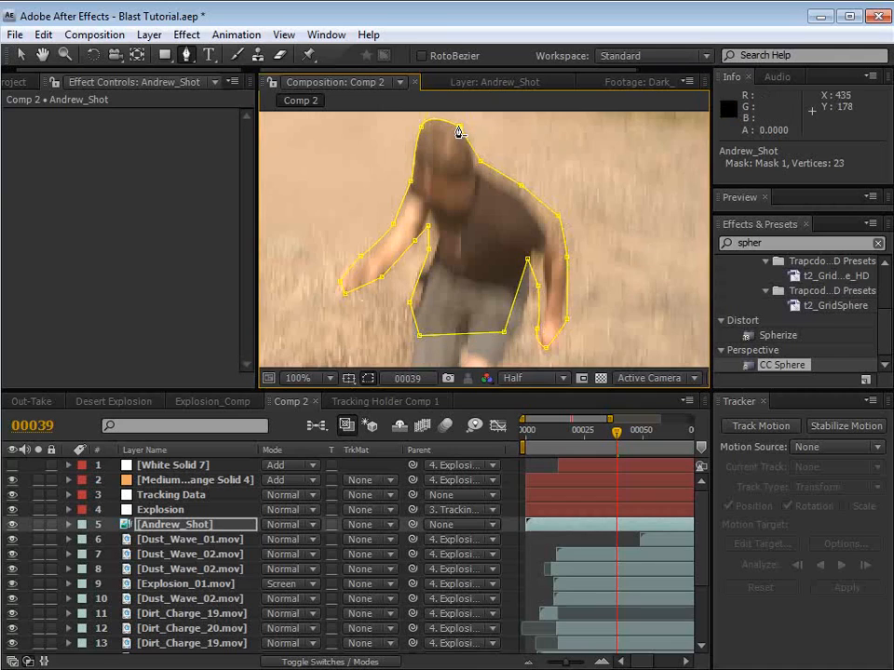
# Step: Start Mask Path keyframing for Mask 1 at frame 39
pyautogui.press('m')
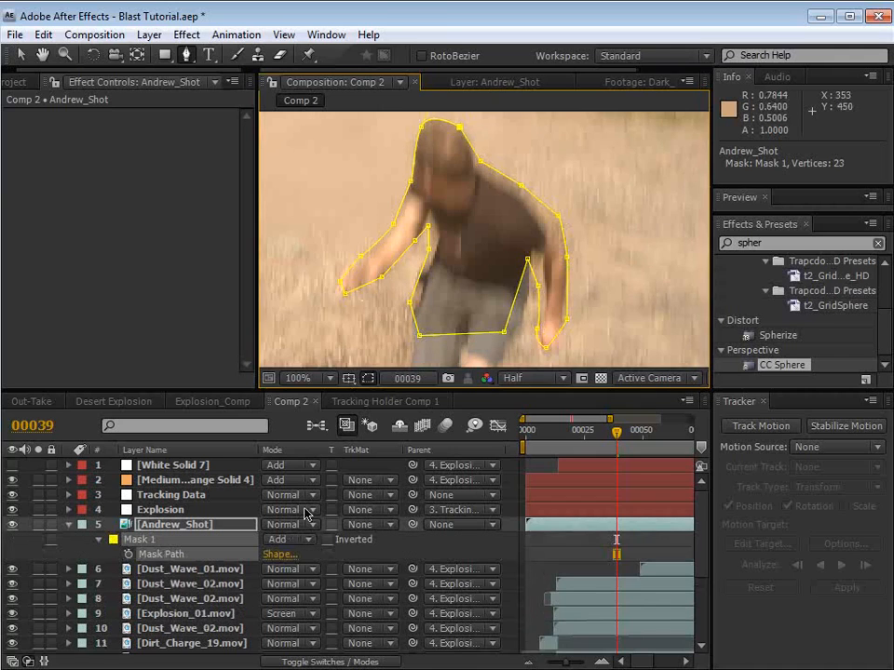
pyautogui.click(129, 555)
pyautogui.press('v')
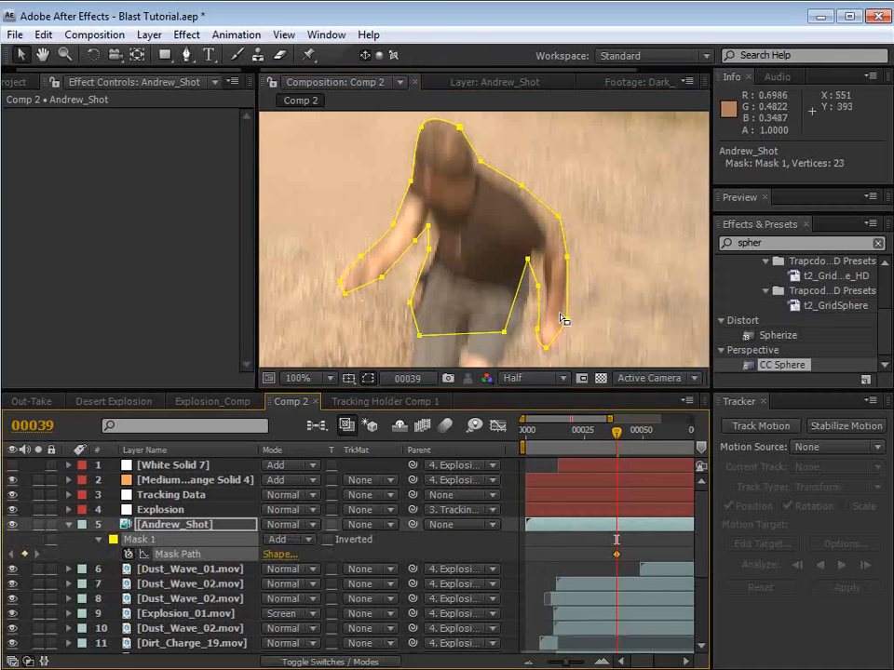
# Step: Move the whole mask to match the man's position at frame 40, checking it against frame 39
pyautogui.press('pagedown')
pyautogui.press('space')
pyautogui.moveTo(509, 157); pyautogui.dragTo(458, 181)
pyautogui.doubleClick(451, 201)
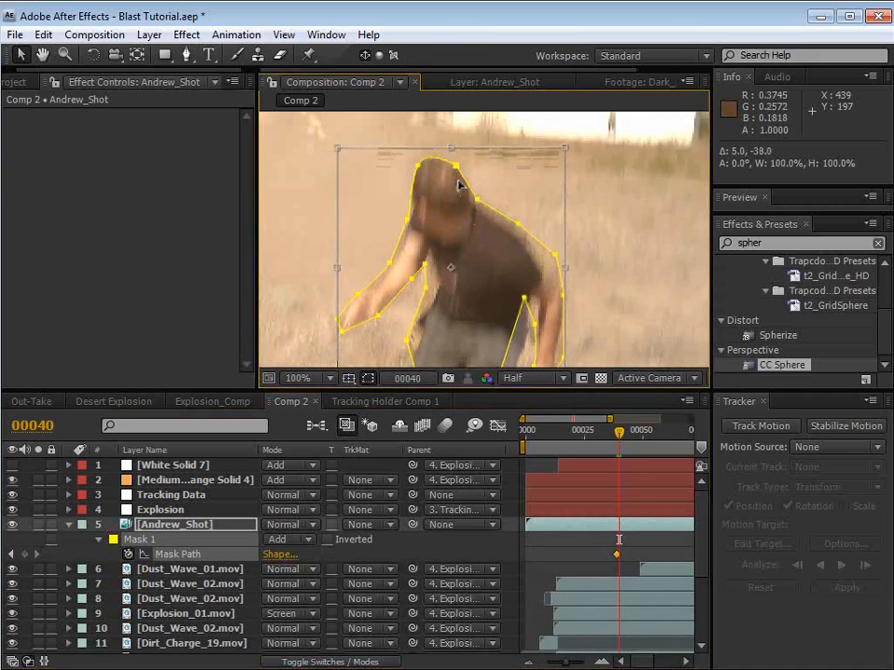
pyautogui.press('pageup')
pyautogui.press('pagedown')
pyautogui.press('pageup')
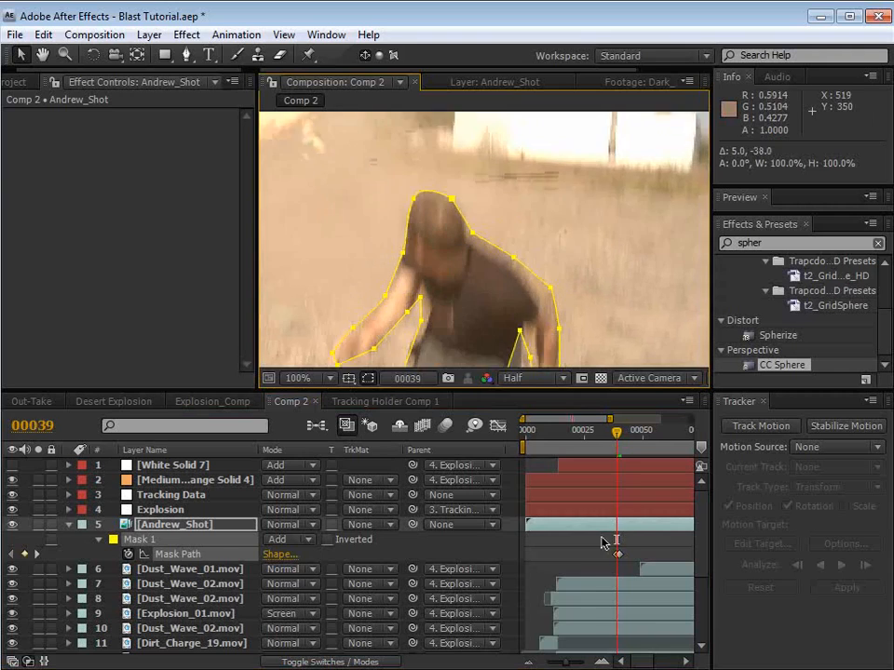
pyautogui.press('pagedown')
# Step: Set Mask 1's Mask Feather to 13 pixels and hide the mask outline in the composition view
pyautogui.press('F2')
pyautogui.click(207, 529)
pyautogui.press('f')
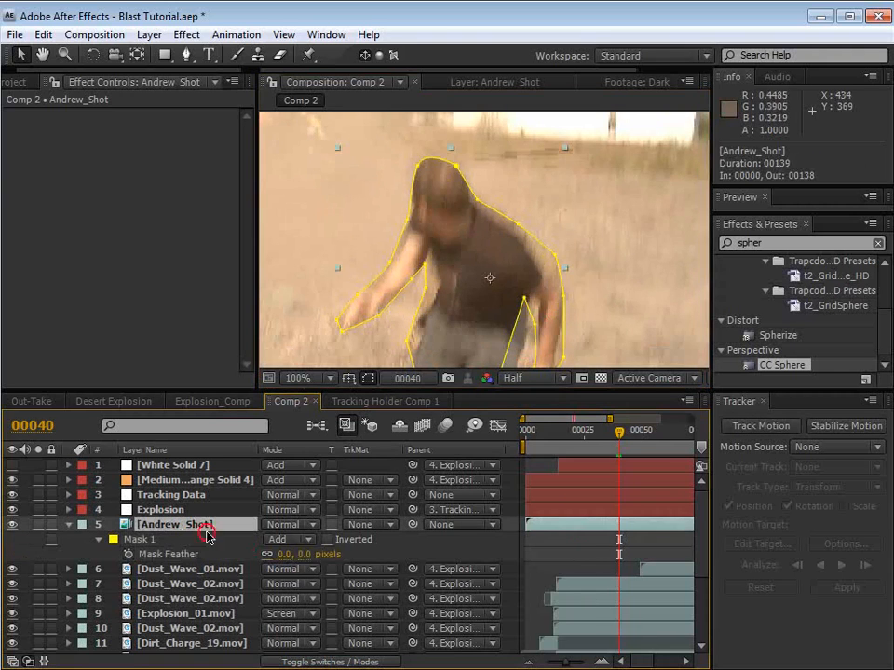
pyautogui.moveTo(299, 557); pyautogui.dragTo(311, 553)
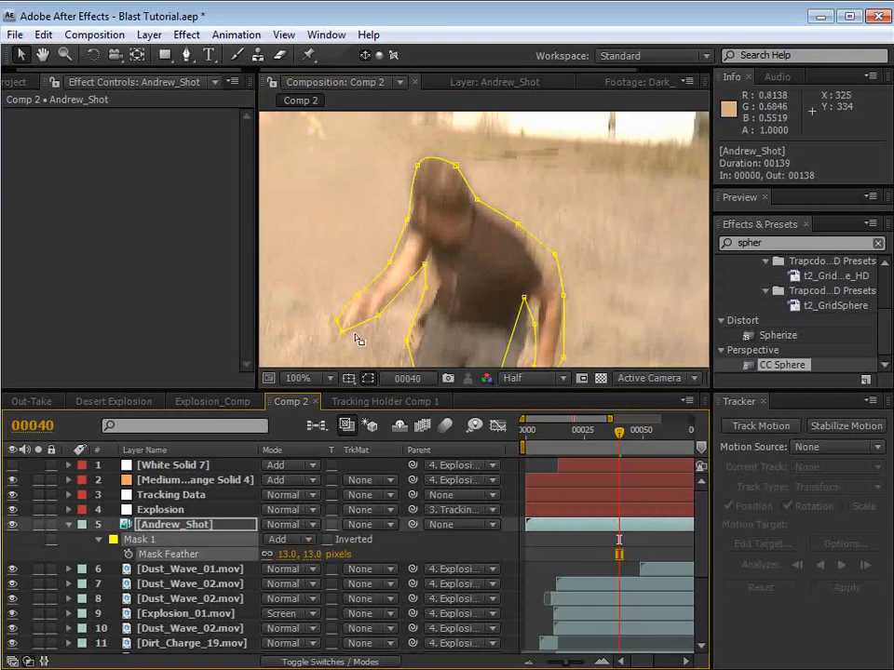
pyautogui.click(368, 378)
pyautogui.click(556, 553)
# Step: Examine how the masked man stands in front of the dust on frames 39 and 40
pyautogui.scroll(-1, 450, 261)
pyautogui.press('space')
pyautogui.moveTo(451, 262); pyautogui.dragTo(444, 222)
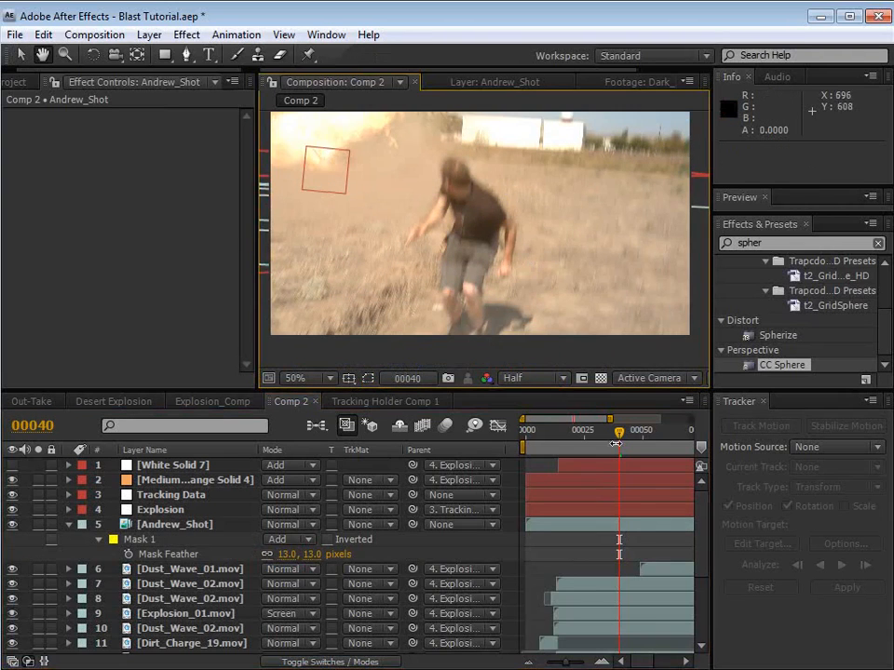
pyautogui.press('pageup')
pyautogui.press('pagedown')
pyautogui.press('pageup')
pyautogui.press('pagedown')
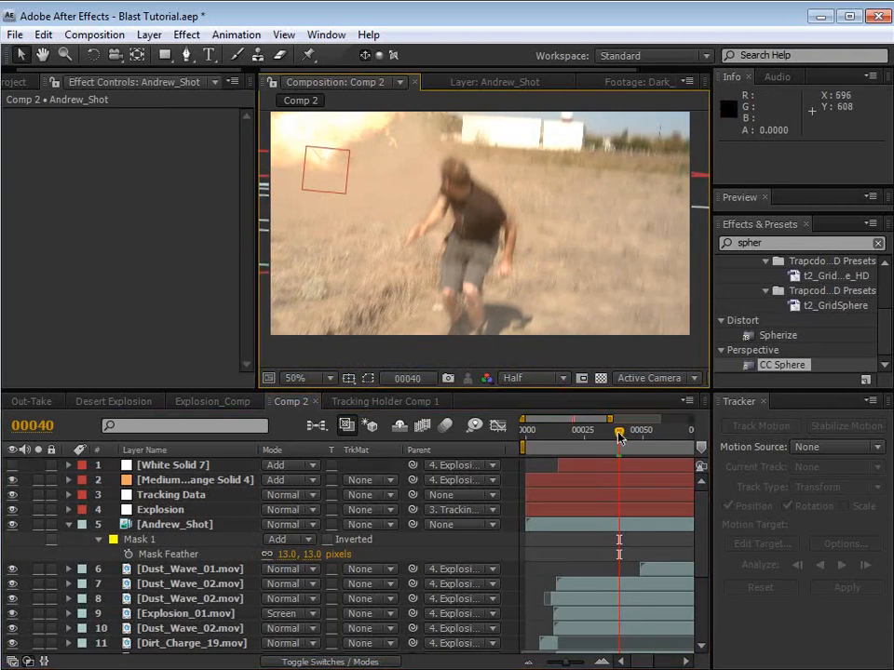
pyautogui.press('pageup')
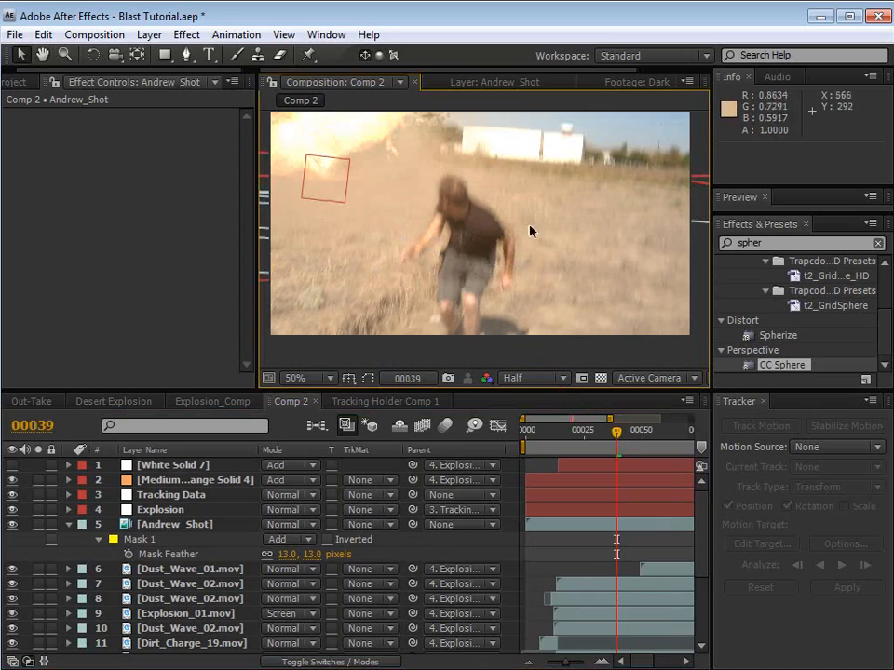
pyautogui.press('pagedown')
pyautogui.press('pageup')
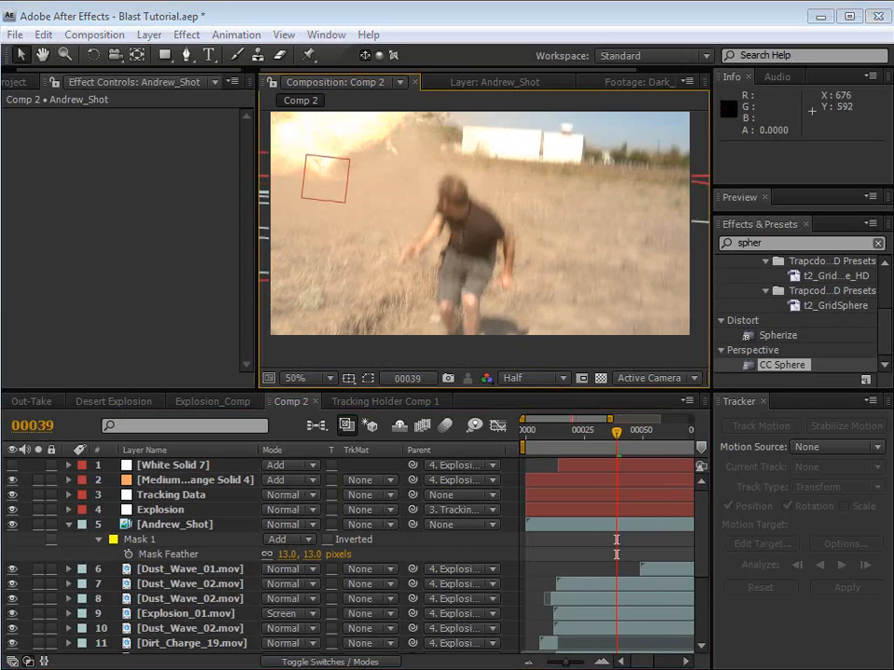
# Step: Switch to the Blog_Outtake_2 movie in the media player and examine the man against the dust frame by frame
pyautogui.hotkey('alt', 'Tab')
pyautogui.moveTo(668, 429)
pyautogui.mouseDown()
pyautogui.moveTo(657, 426)
pyautogui.moveTo(678, 430)
pyautogui.moveTo(658, 429)
pyautogui.moveTo(671, 426)
pyautogui.mouseUp()
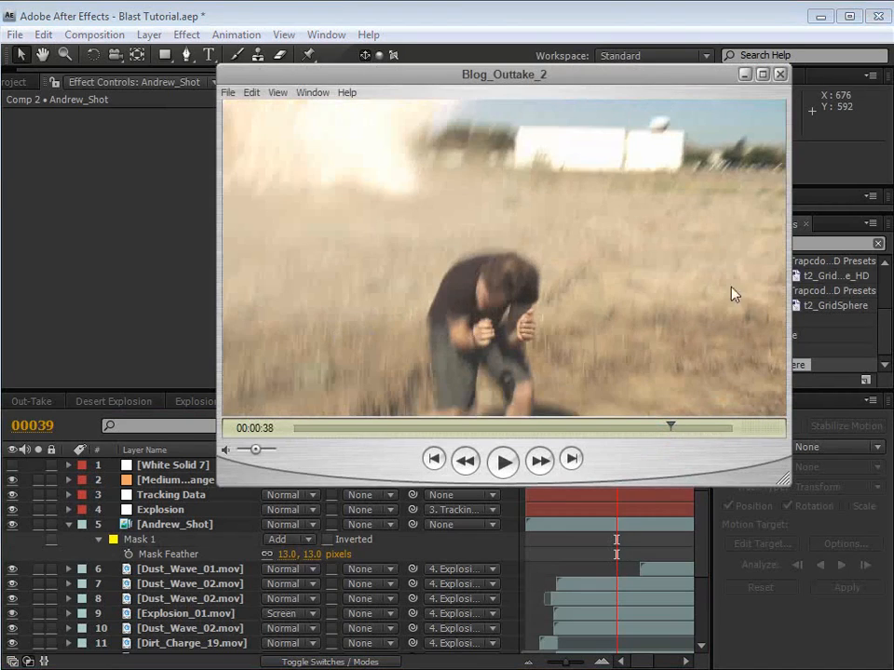
pyautogui.press('Left')
pyautogui.press('Left')
pyautogui.press('Left')
pyautogui.press('Left')
pyautogui.press('Right')
pyautogui.press('Right')
pyautogui.press('Right')
pyautogui.press('Right')
pyautogui.press('Right')
pyautogui.press('Right')
pyautogui.press('Right')
pyautogui.press('Right')
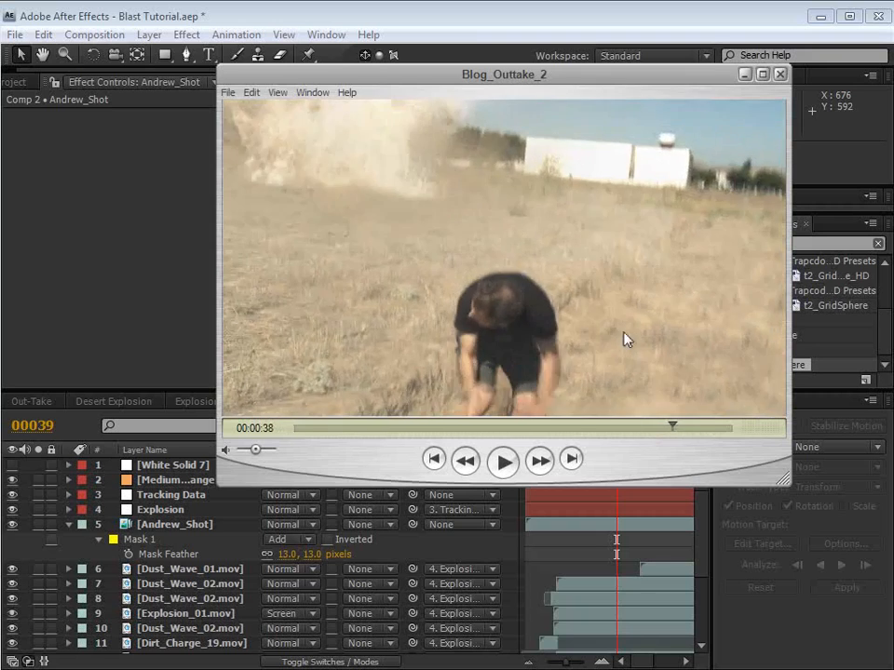
pyautogui.press('Right')
pyautogui.press('Right')
pyautogui.press('Right')
pyautogui.press('Right')
pyautogui.press('Right')
pyautogui.press('Right')
pyautogui.press('Right')
pyautogui.press('Right')
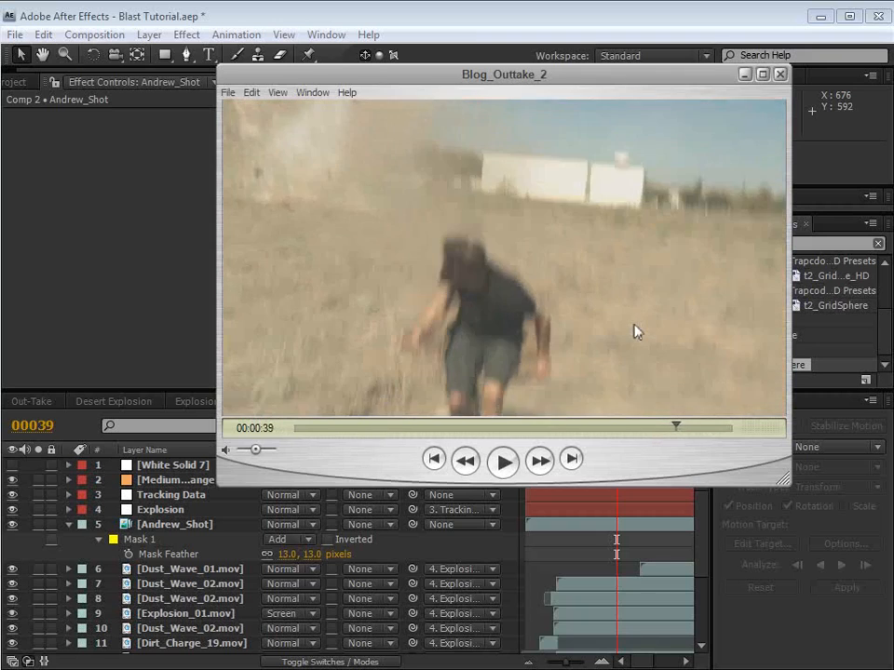
pyautogui.press('Right')
pyautogui.press('Right')
pyautogui.press('Right')
pyautogui.press('Right')
pyautogui.press('Right')
pyautogui.press('Right')
pyautogui.press('Right')
pyautogui.press('Right')
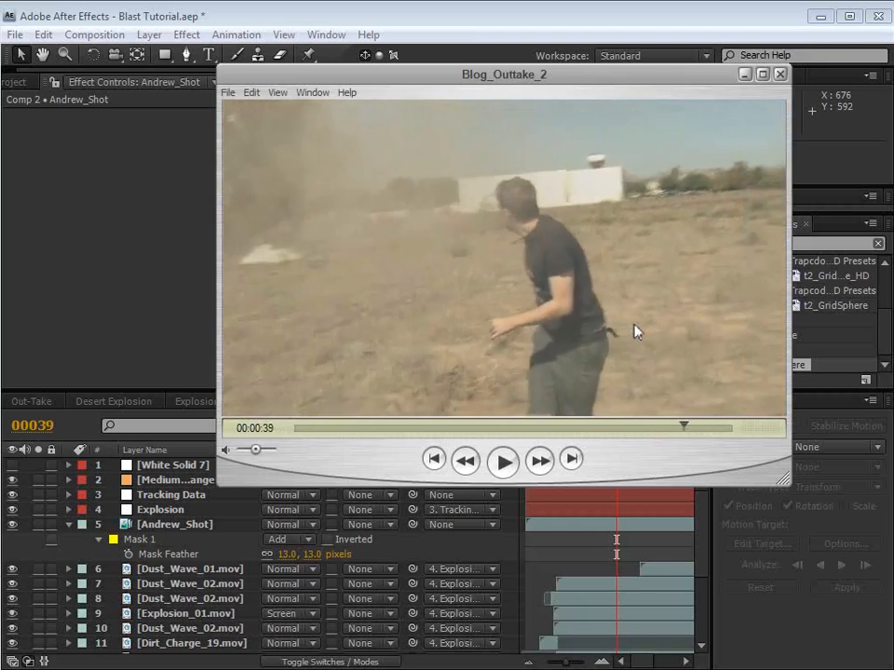
pyautogui.press('Right')
pyautogui.press('Right')
pyautogui.press('Right')
pyautogui.press('Right')
pyautogui.press('Right')
pyautogui.press('Right')
pyautogui.press('Right')
pyautogui.press('Right')
# Step: Switch back to After Effects and enable motion blur on all of Comp 2's layers and for the composition itself
pyautogui.click(386, 7)
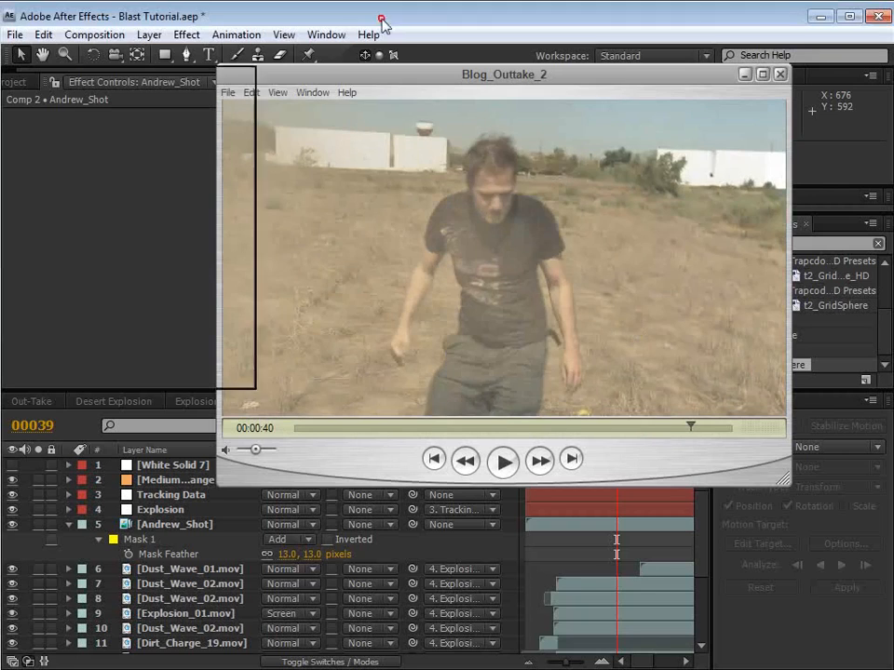
pyautogui.click(203, 531)
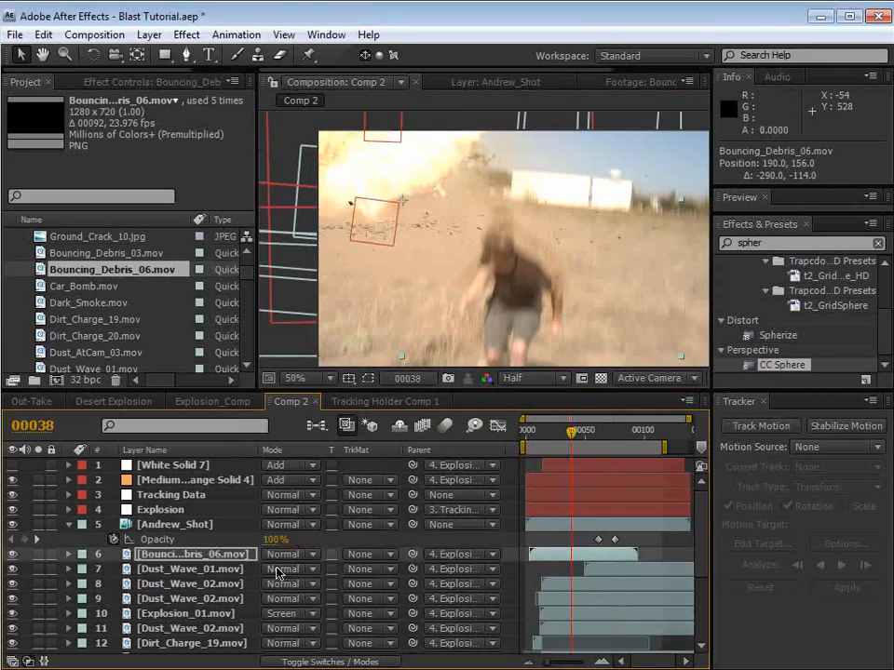
pyautogui.press('F4')
pyautogui.press('`')
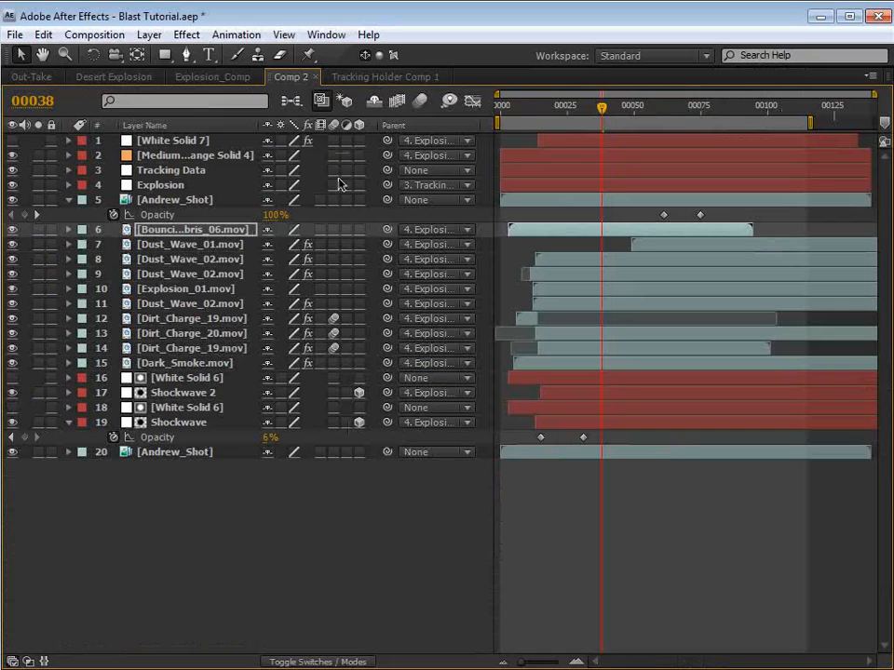
pyautogui.moveTo(333, 140); pyautogui.dragTo(344, 511)
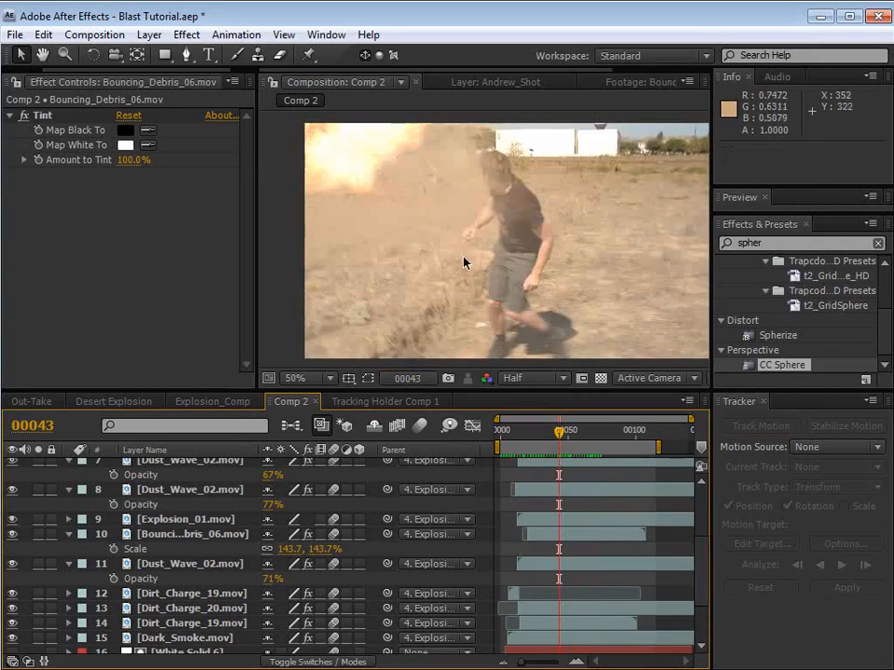
pyautogui.click(420, 424)
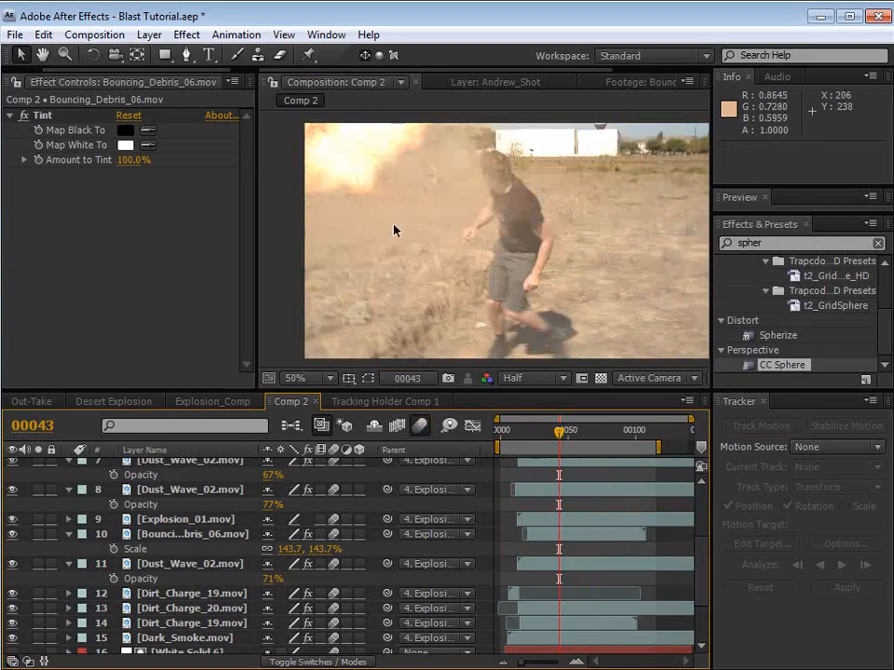
# Step: Render a RAM preview of Comp 2 and play back the explosion with motion blur enabled
pyautogui.press('KP_0')
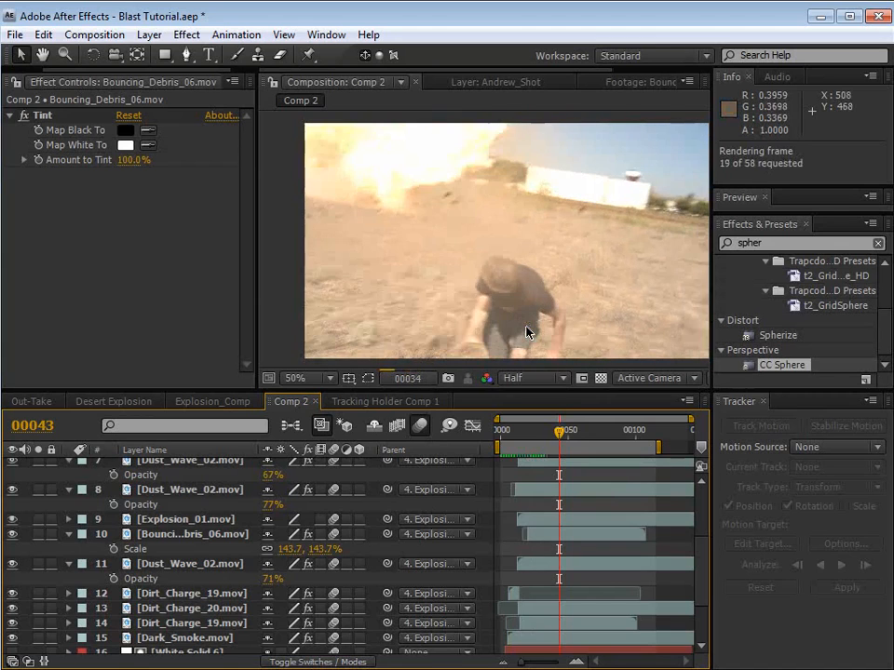
pyautogui.press('space')
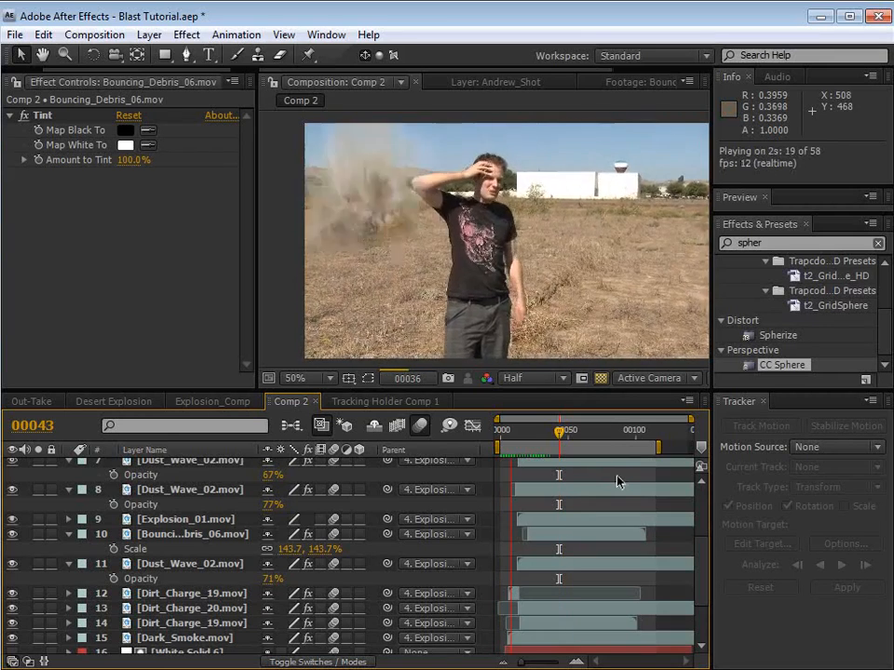
pyautogui.press('space')
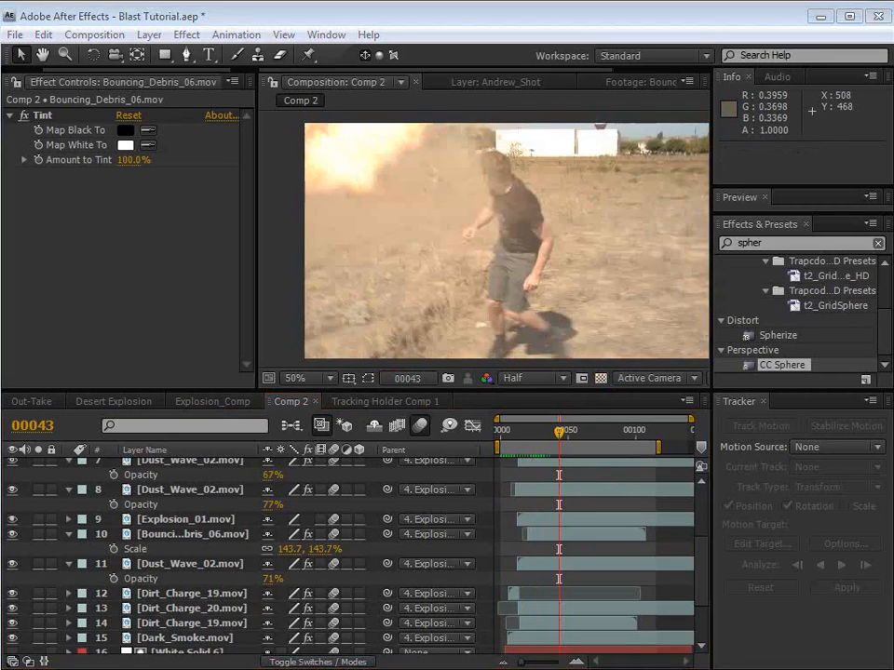
# Step: Switch to the Blog_Outtake_2 movie in the media player and play the blast shot from 00:00:37
pyautogui.hotkey('alt', 'Tab')
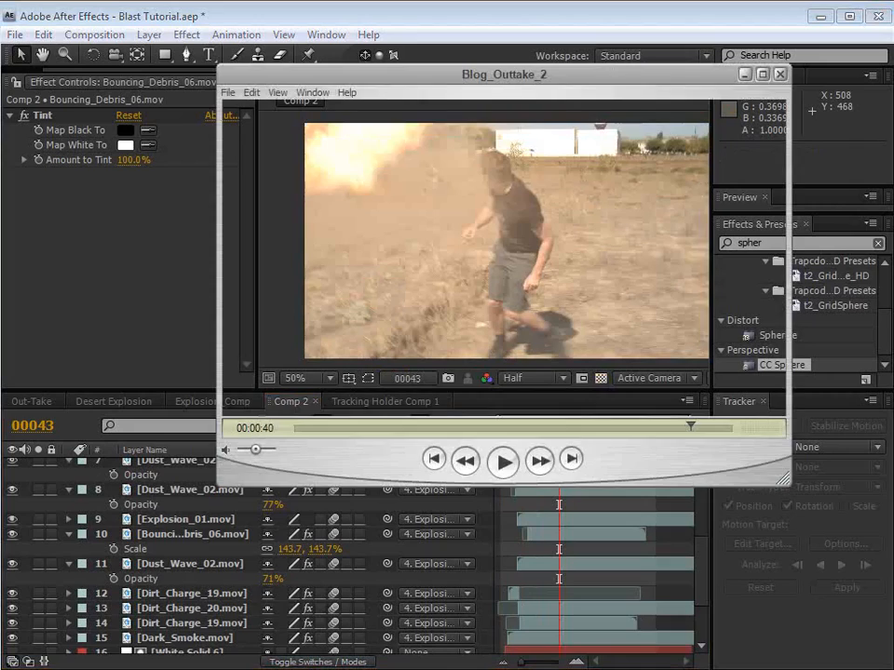
pyautogui.moveTo(686, 429); pyautogui.dragTo(661, 428)
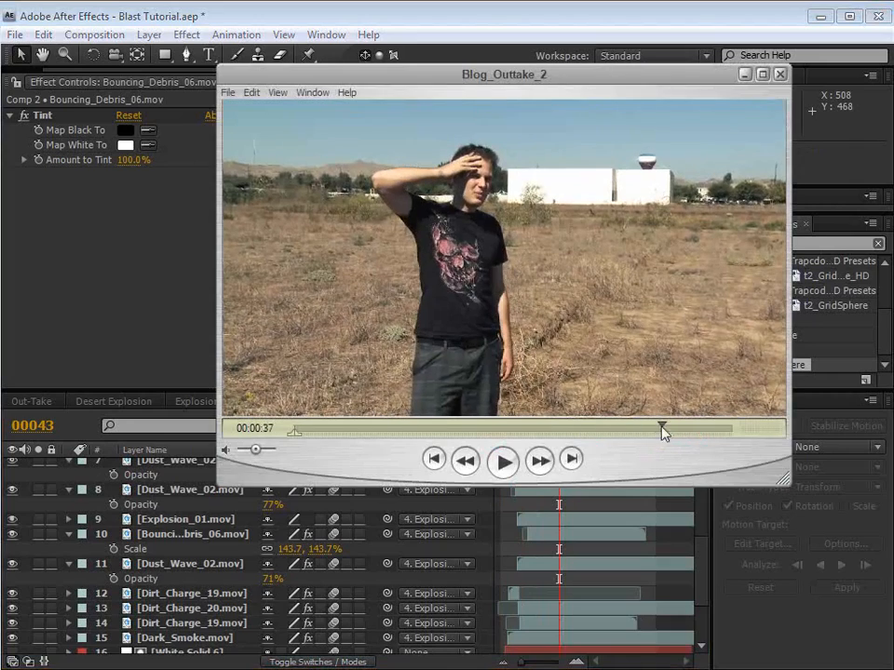
pyautogui.moveTo(503, 77); pyautogui.dragTo(486, 76)
pyautogui.press('space')
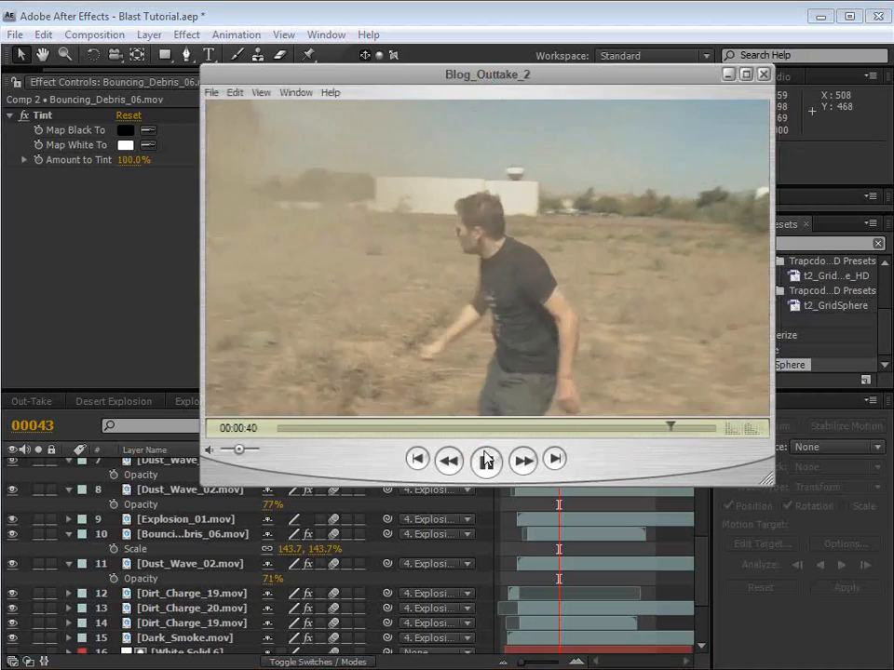
pyautogui.click(485, 460)
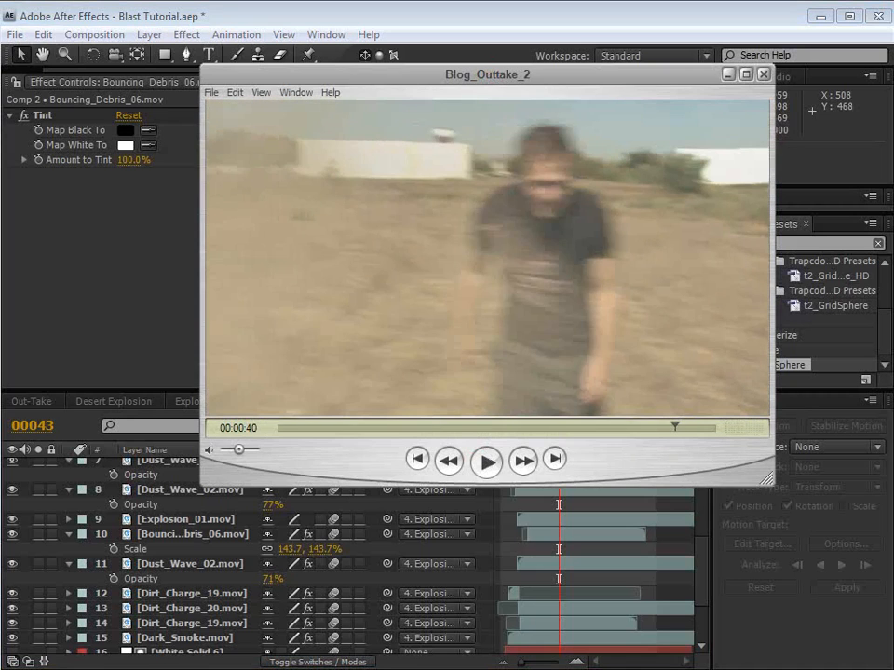
# Step: Examine the dust around the running man frame by frame near 00:00:39 and on to 00:00:41 in the Blog_Outtake_2 movie
pyautogui.click(675, 428)
pyautogui.moveTo(674, 431); pyautogui.dragTo(662, 429)
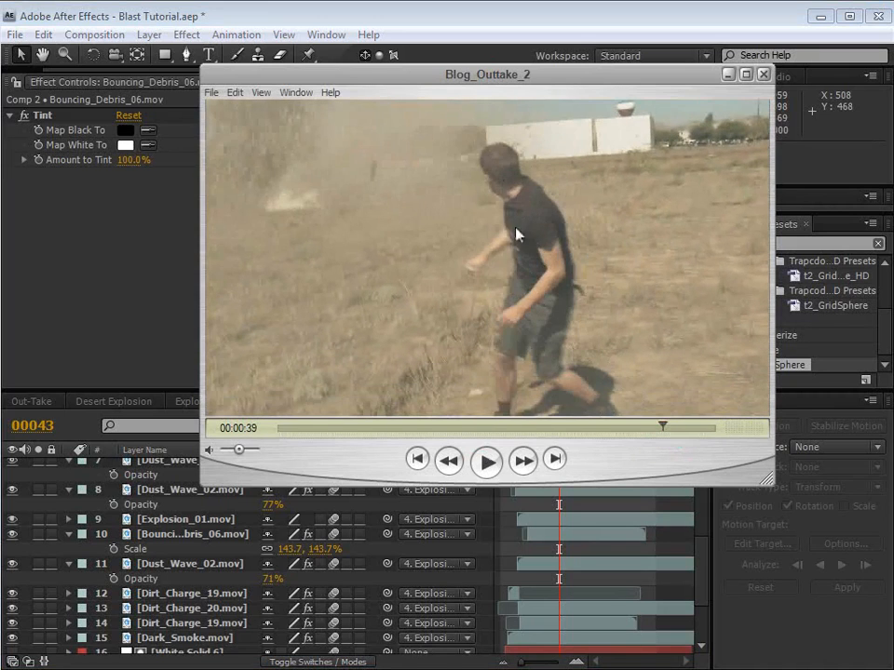
pyautogui.press('Right')
pyautogui.press('Right')
pyautogui.press('Right')
pyautogui.press('Right')
pyautogui.press('Right')
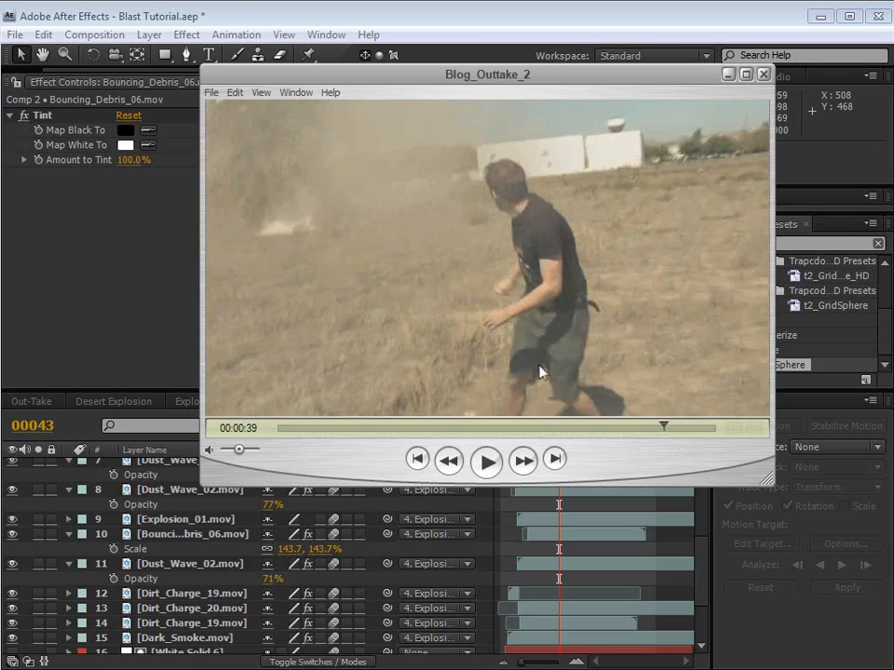
pyautogui.press('Right')
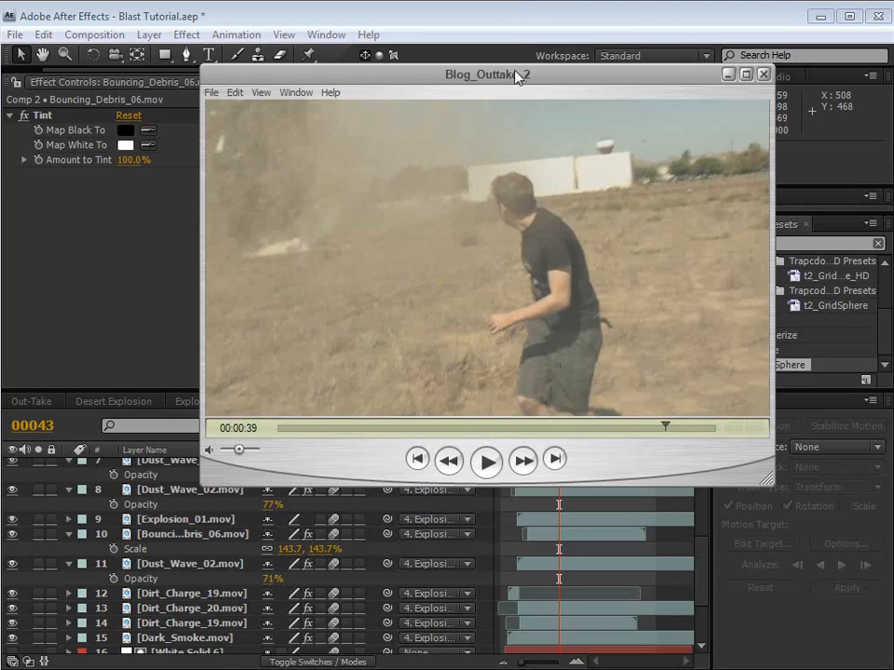
pyautogui.press('Left')
pyautogui.press('Left')
pyautogui.press('Left')
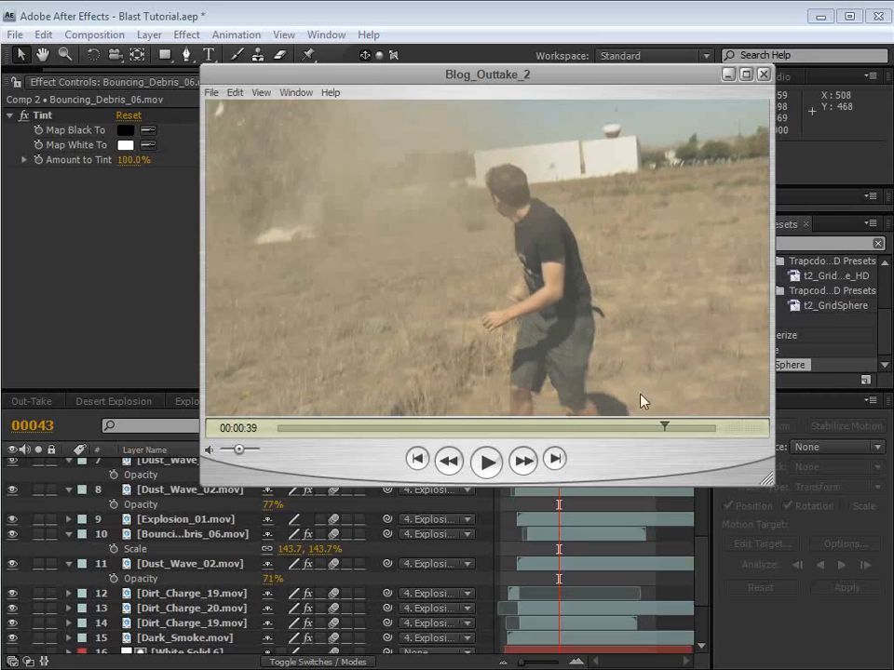
pyautogui.moveTo(662, 425); pyautogui.dragTo(682, 436)
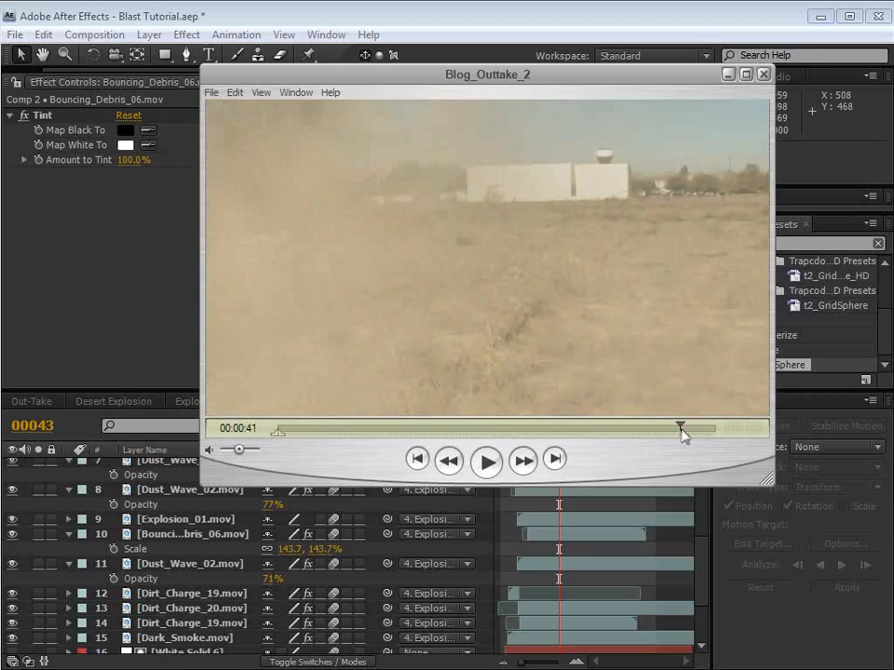
# Step: Switch back to After Effects and bring Comp 2's uppermost layers into view in the timeline
pyautogui.click(415, 20)
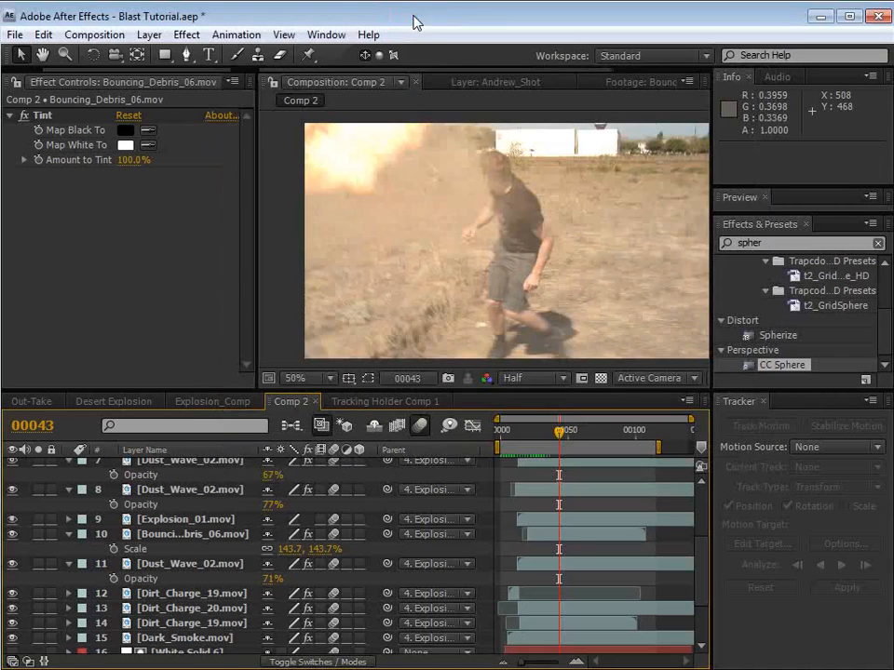
pyautogui.scroll(3, 233, 544)
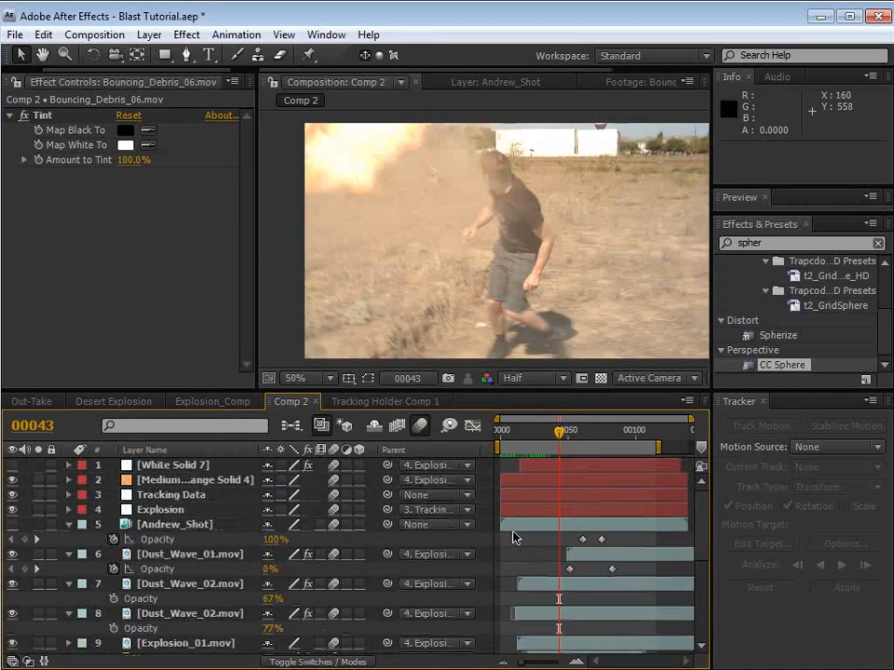